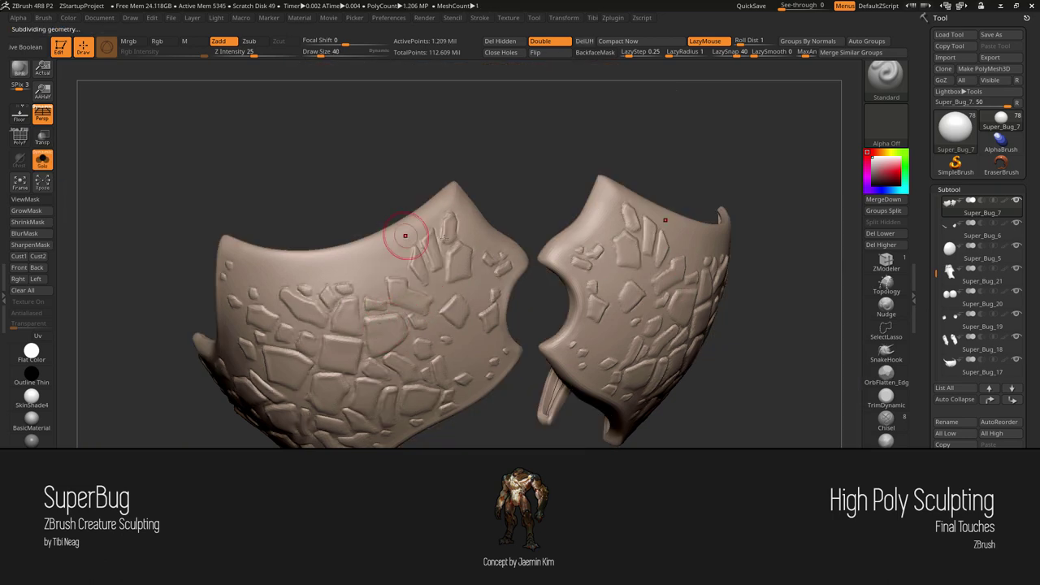
Set up the Standard brush with Alpha 51, Roll Dist 10 and BackfaceMask enabled
left_click(884, 75)
left_click(692, 270)
left_click_drag(750, 43, 756, 42)
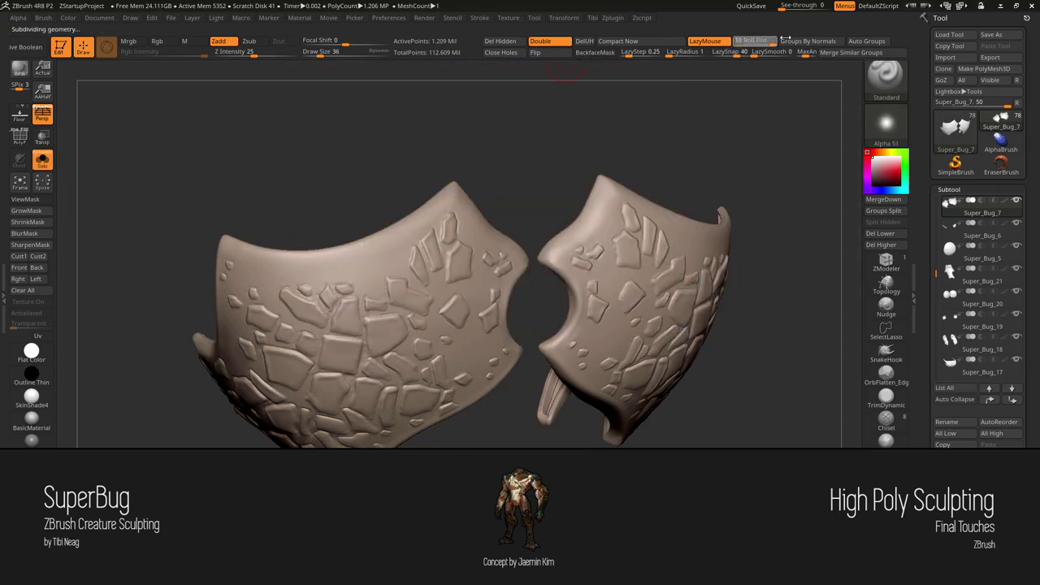
left_click(595, 52)
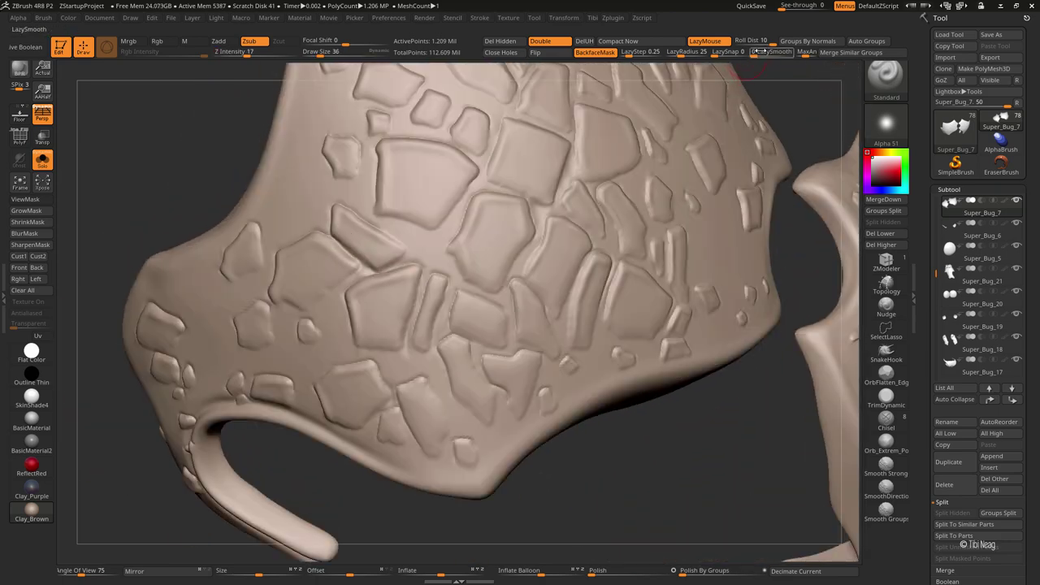
Carve deeper grooves between the stone plates on the armor shell piece
left_click_drag(426, 269, 404, 348)
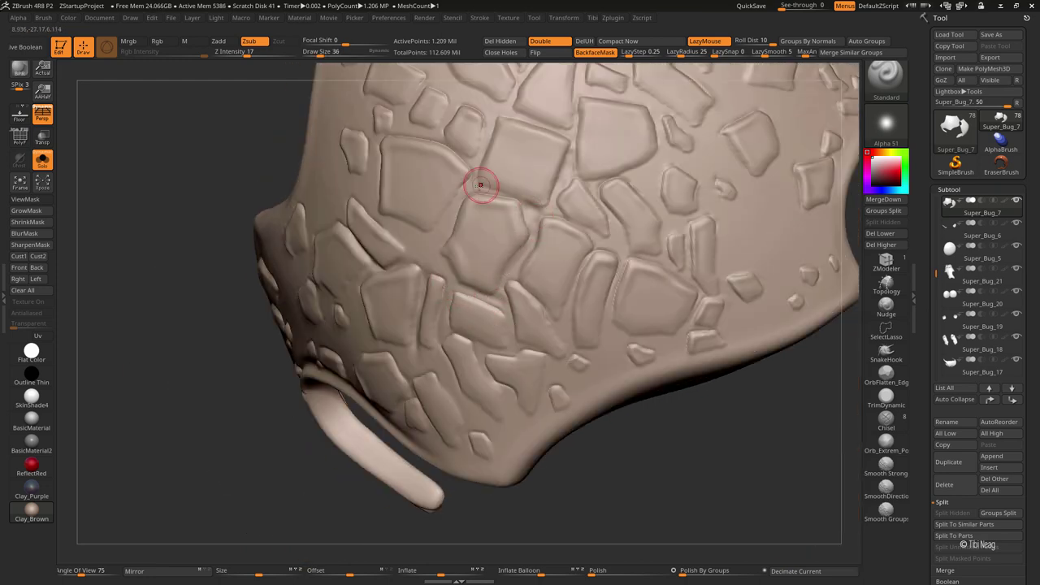
left_click_drag(461, 186, 433, 222)
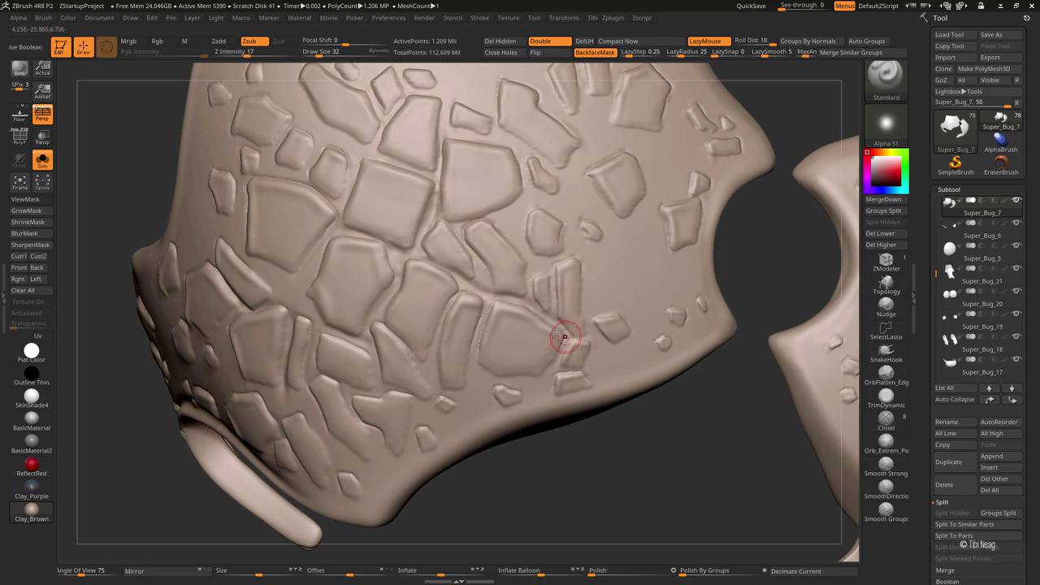
left_click_drag(564, 336, 529, 213)
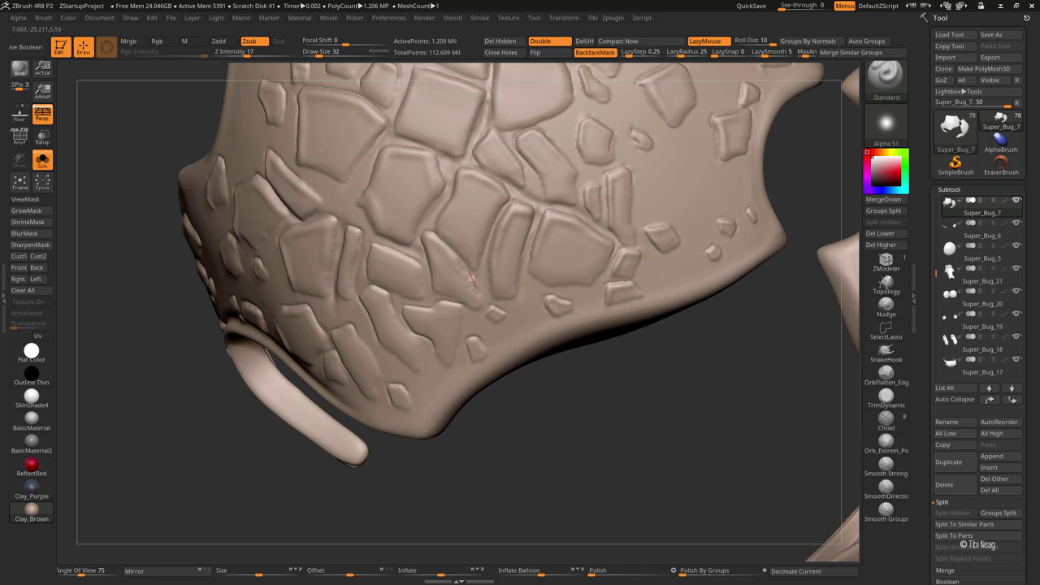
left_click_drag(534, 349, 528, 294)
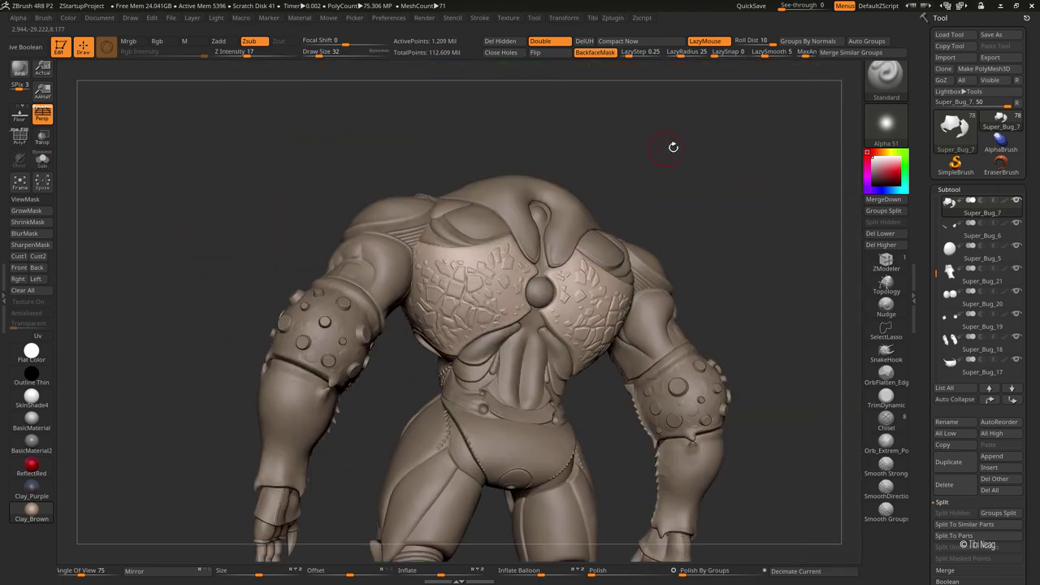
Lower Super_Bug_9's subdivision level and pull the chest band edge with Move Topological
mouse_move(674, 146)
left_mouse_down()
mouse_move(702, 166)
mouse_move(680, 158)
mouse_move(680, 109)
mouse_move(688, 130)
mouse_move(508, 165)
left_mouse_up()
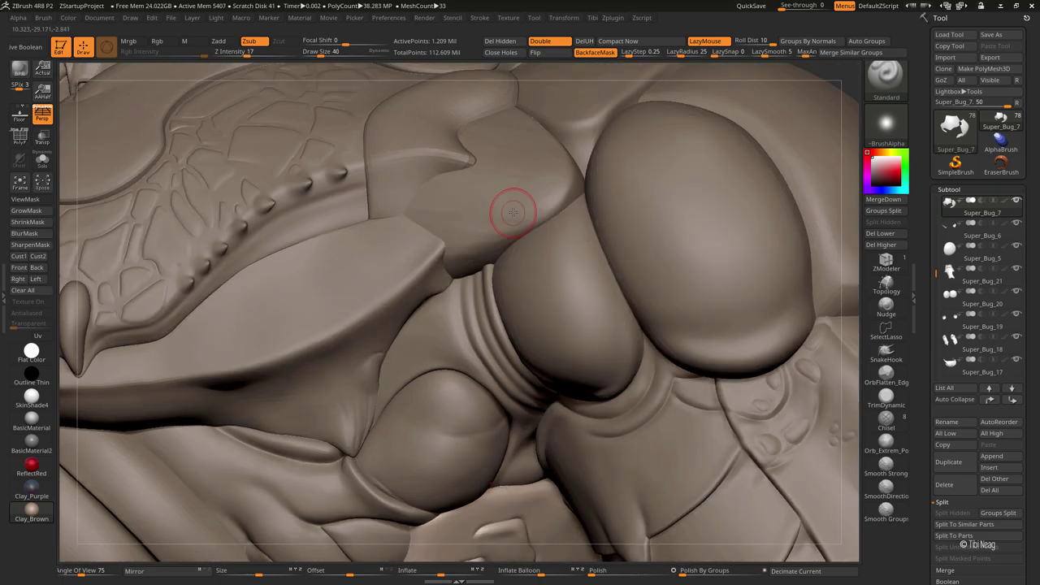
key("shift+d")
key("shift+d")
key("shift+d")
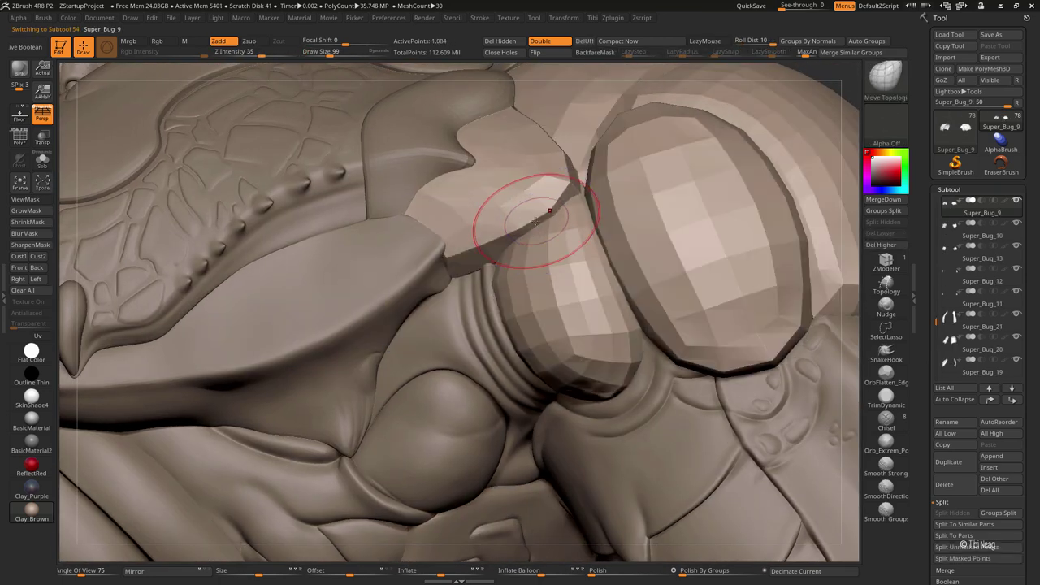
key("b")
key("m")
key("t")
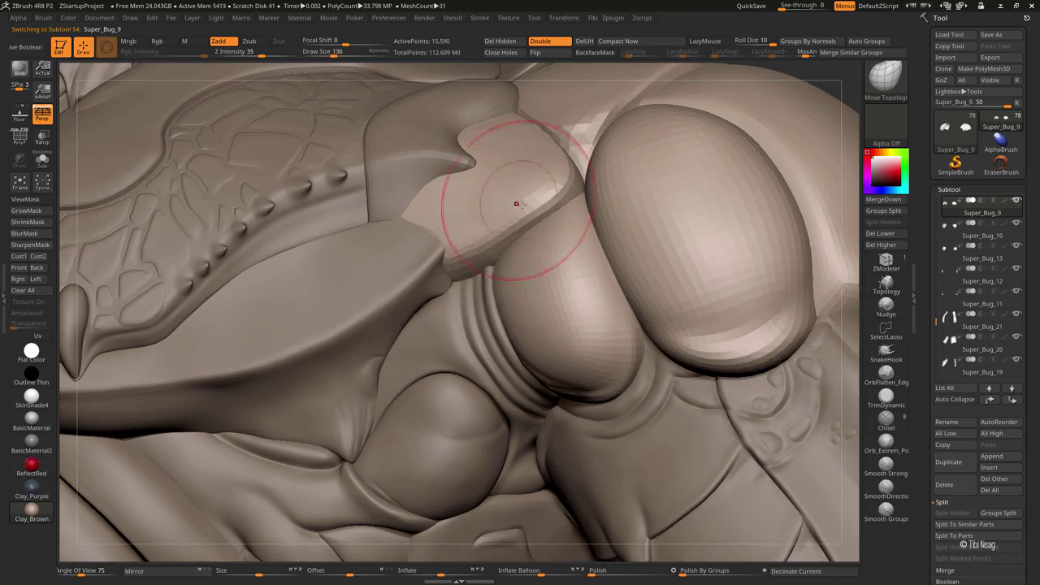
left_click_drag(528, 209, 551, 176)
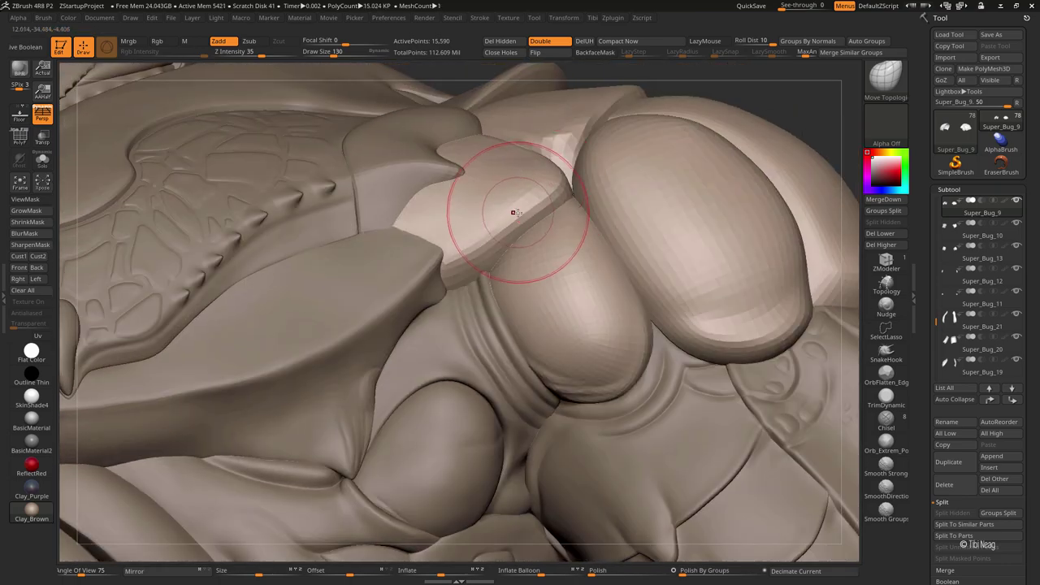
Frame the whole bug and orbit to a front view showing the legs
left_click_drag(720, 96, 526, 239)
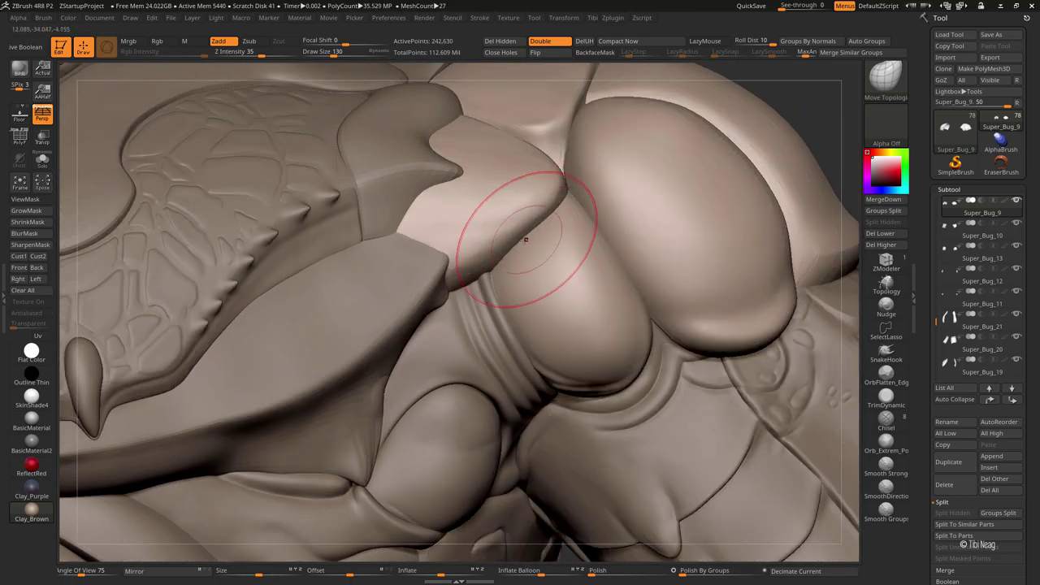
key("f")
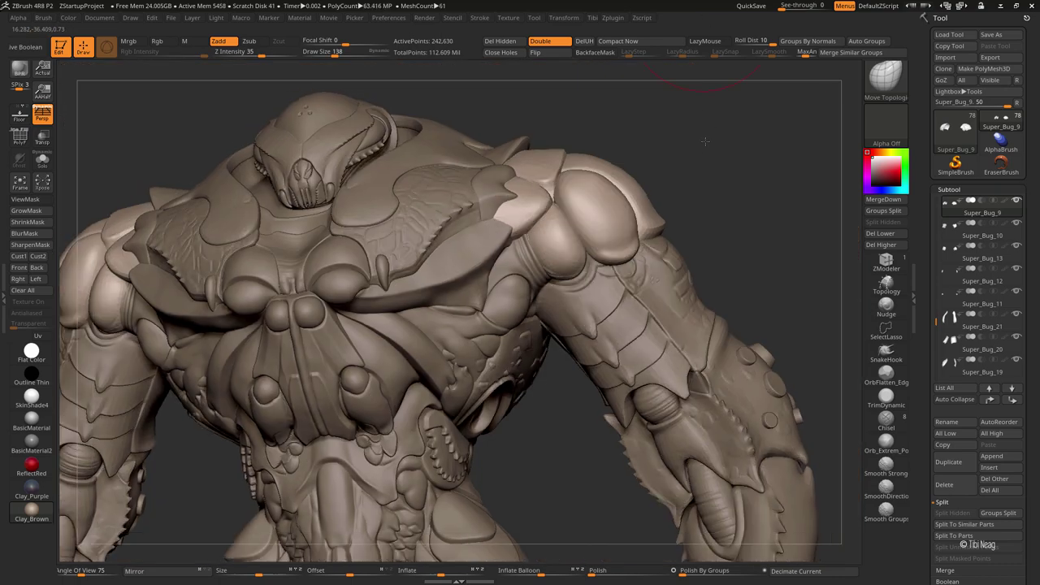
left_click_drag(789, 88, 703, 154)
scroll(528, 207, "up", 3)
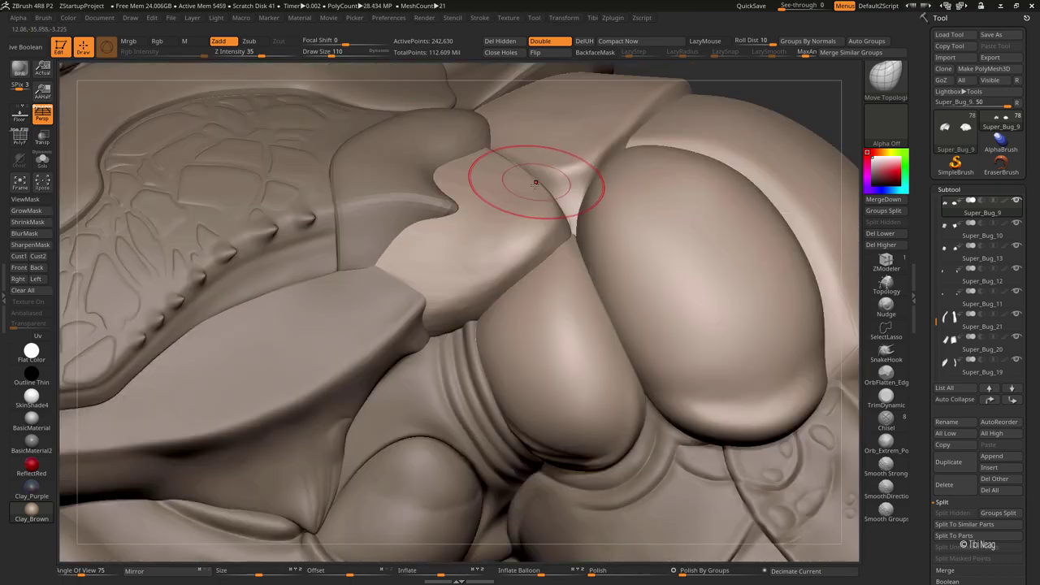
scroll(529, 179, "up", 1)
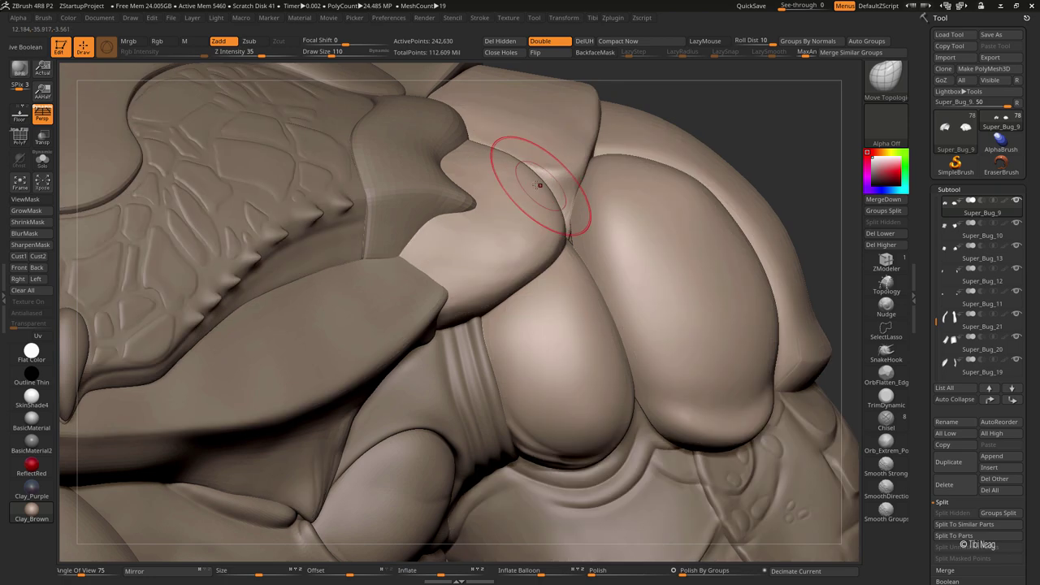
left_click_drag(545, 198, 483, 181)
scroll(483, 181, "down", 5)
left_click_drag(670, 114, 611, 166)
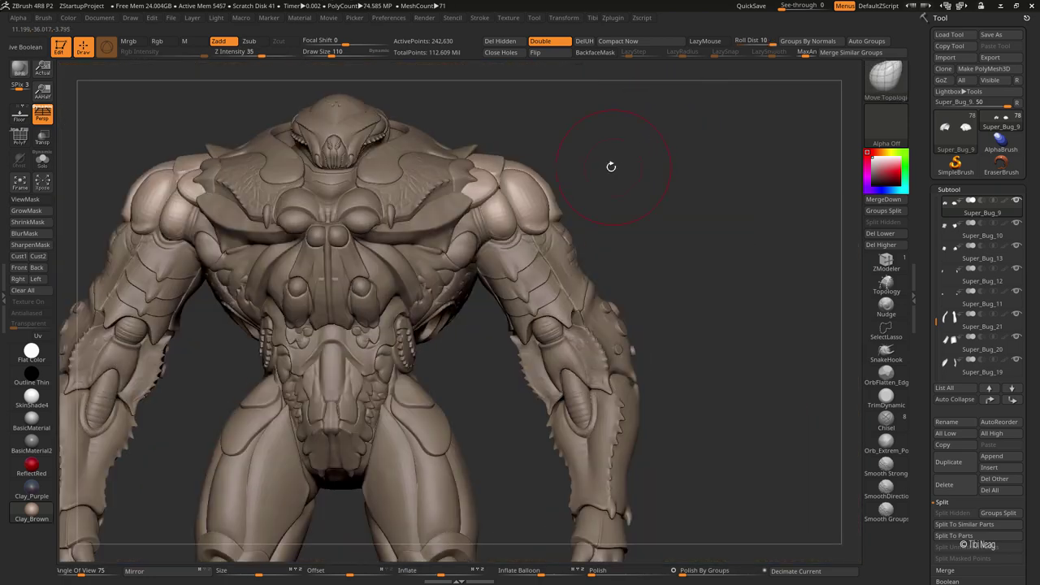
mouse_move(549, 187)
left_mouse_down("alt")
mouse_move(536, 342)
mouse_move(584, 244)
left_mouse_up("alt")
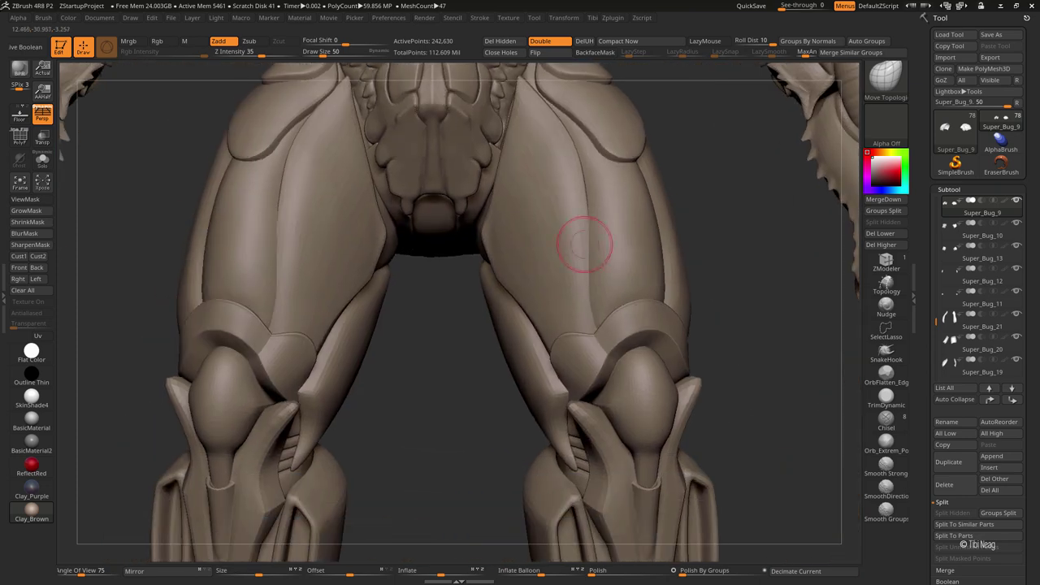
Select the Super_Bug_15 leg armor piece, switch to DamStandard and isolate it with Solo
left_click(579, 322, "alt")
mouse_move(638, 314)
left_mouse_down("ctrl")
mouse_move(585, 336)
mouse_move(585, 351)
left_mouse_up("ctrl")
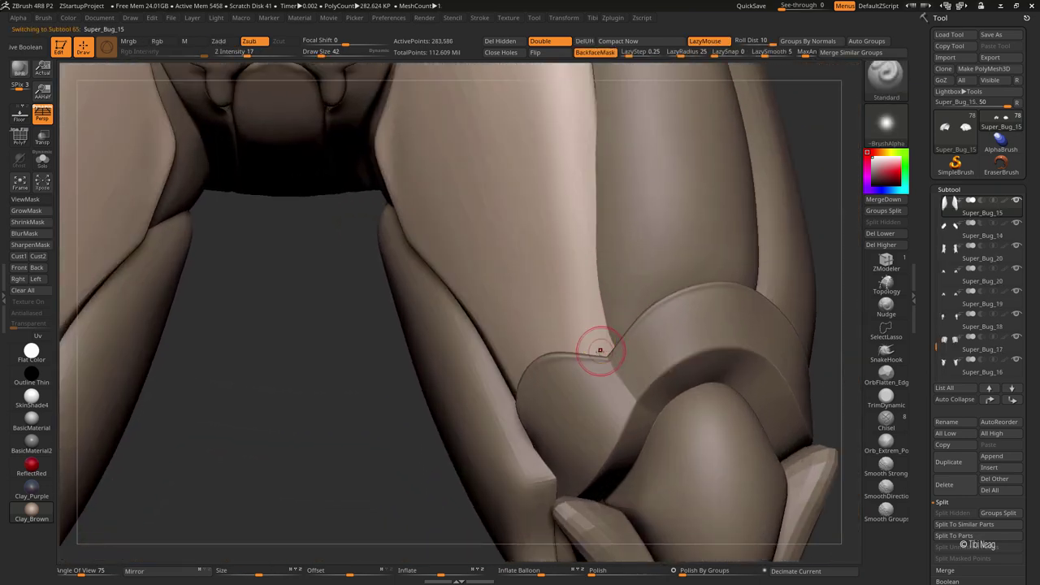
key("b")
key("d")
key("s")
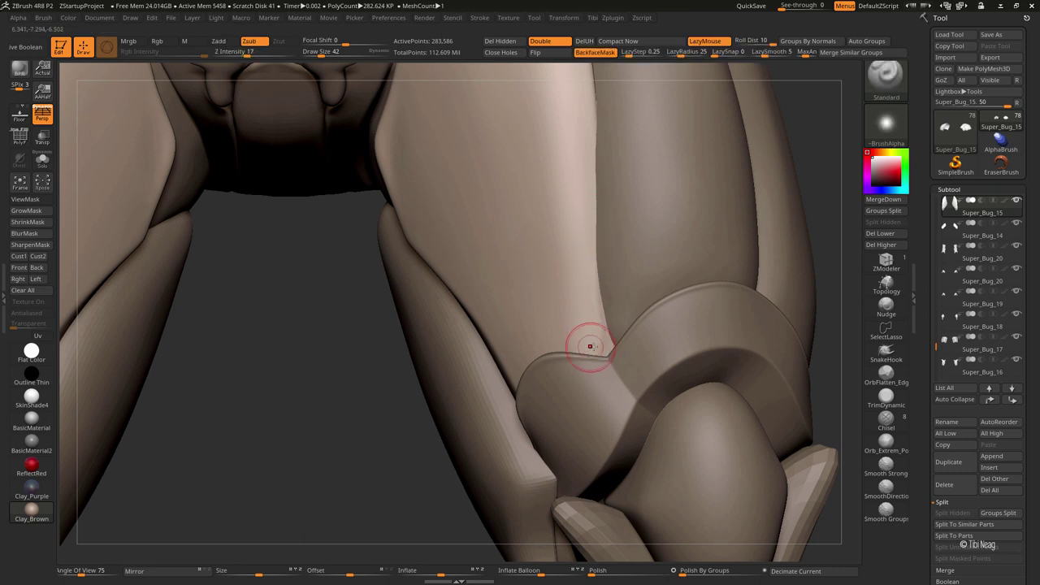
key("shift+alt+s")
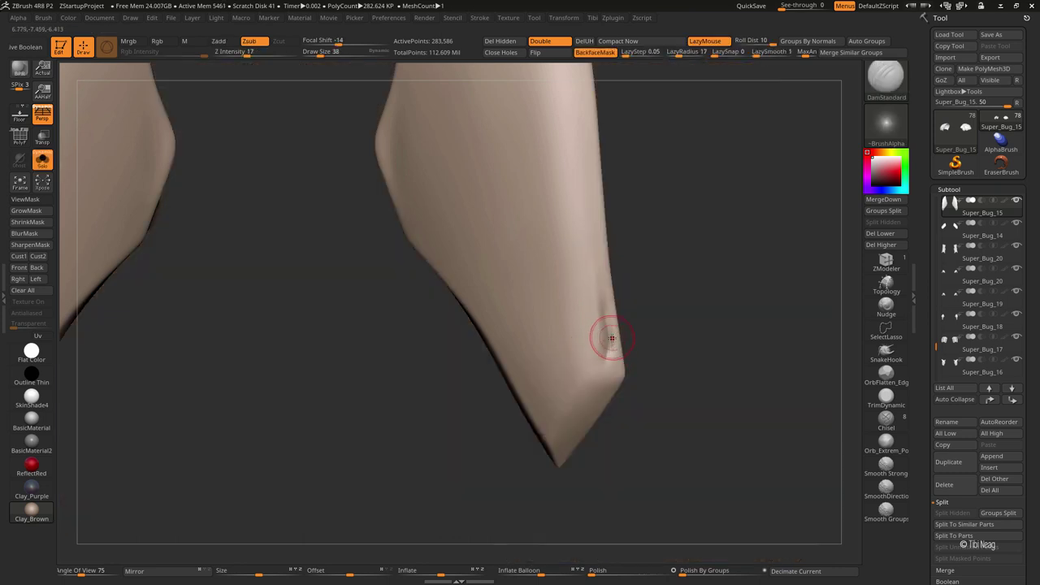
Carve a fine crease near the armor piece's pointed tip, then orbit the full creature
key("shift")
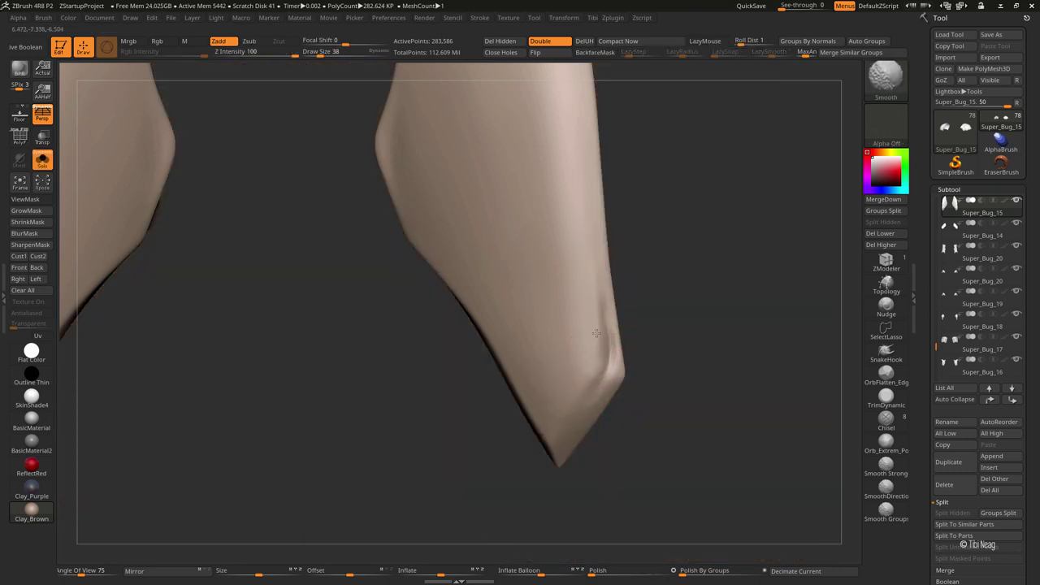
key("alt")
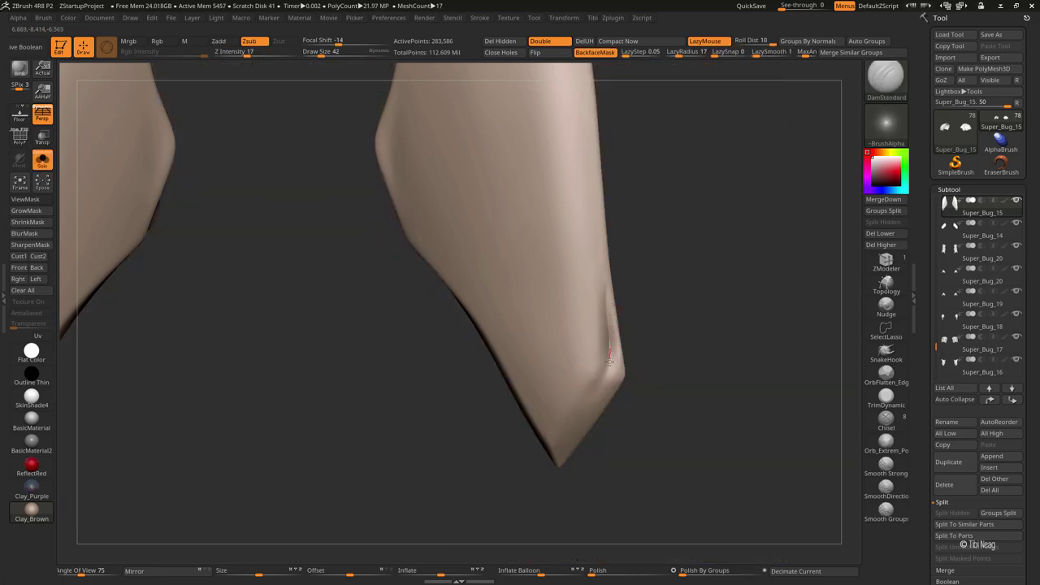
left_click_drag(609, 358, 574, 435)
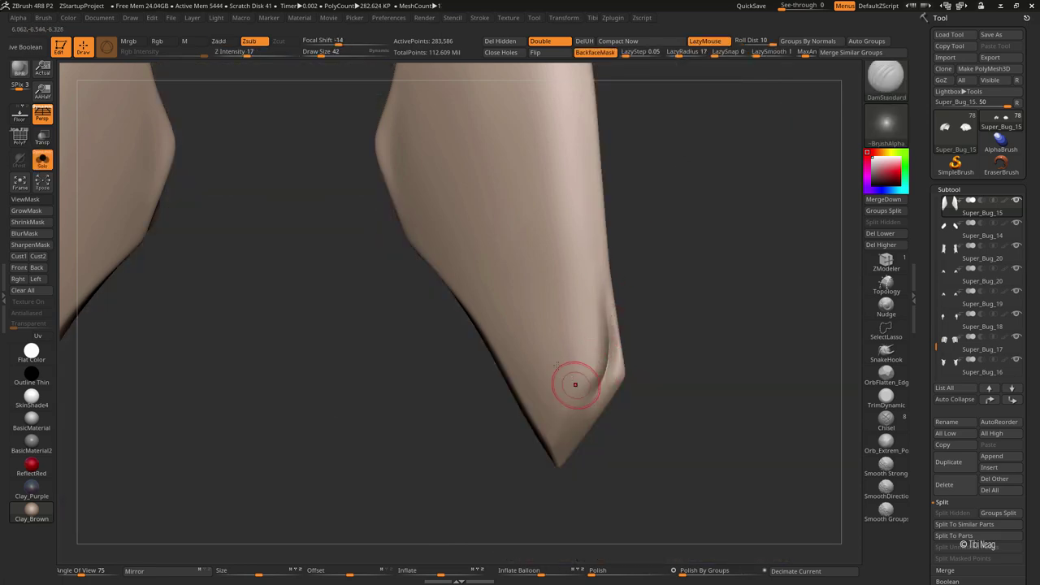
mouse_move(569, 379)
right_mouse_down("ctrl")
mouse_move(561, 400)
mouse_move(485, 340)
right_mouse_up("ctrl")
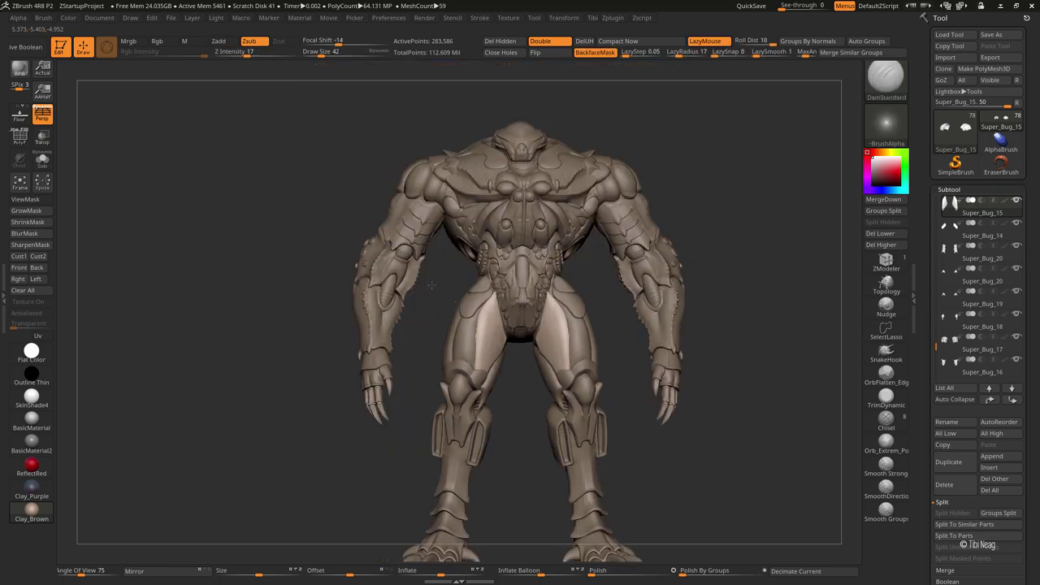
mouse_move(616, 410)
right_mouse_down()
mouse_move(618, 379)
mouse_move(657, 310)
mouse_move(789, 437)
right_mouse_up()
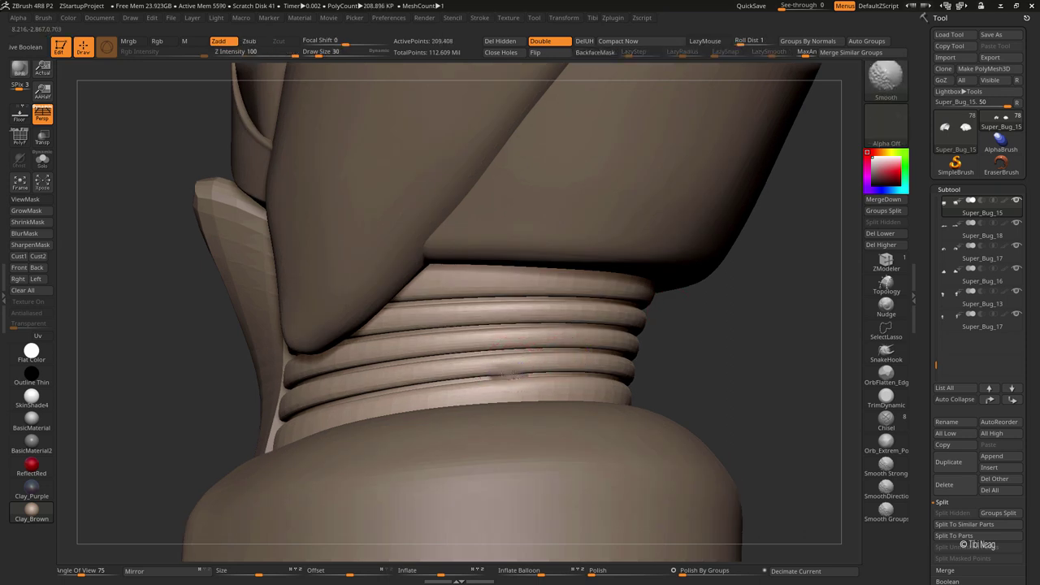
Isolate the threaded ring part, raise it to top subdivision, delete lower levels, set DynaMesh blur 0
key("bracketleft")
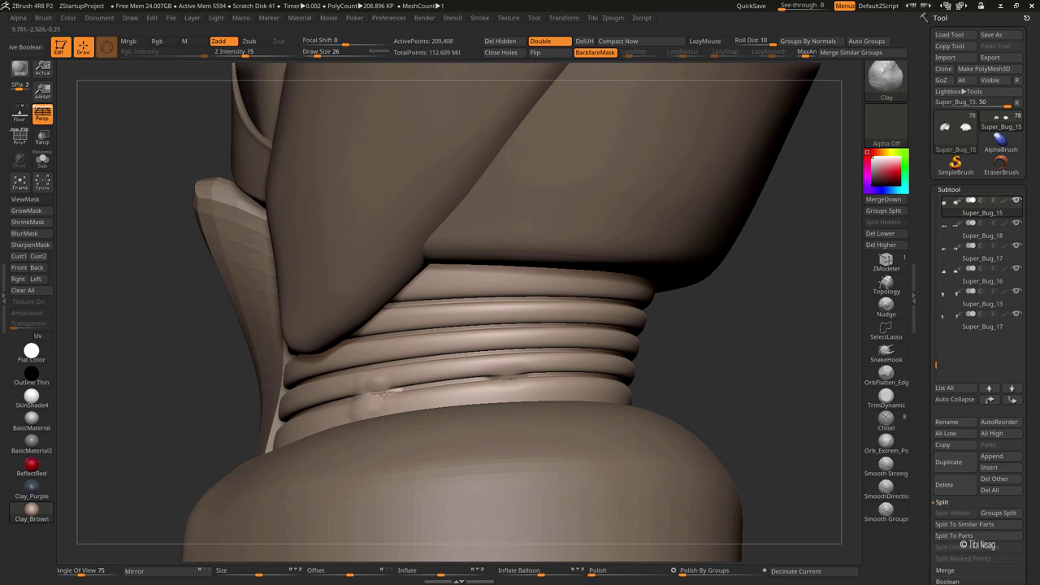
key("shift+alt+s")
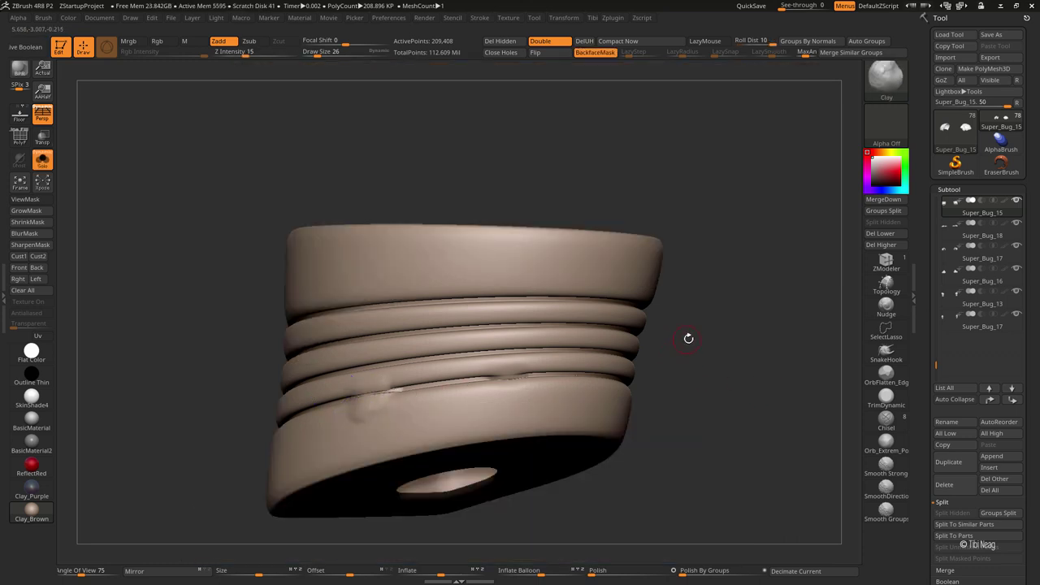
scroll(1039, 436, "down", 10)
left_click(952, 282)
key("d")
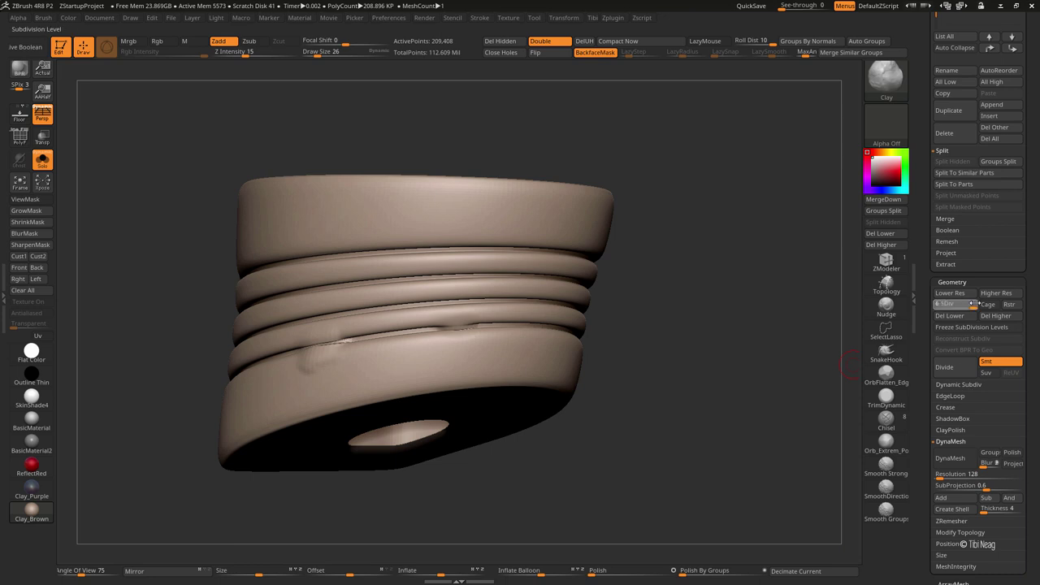
key("d")
left_click(951, 315)
left_click_drag(979, 462, 956, 458)
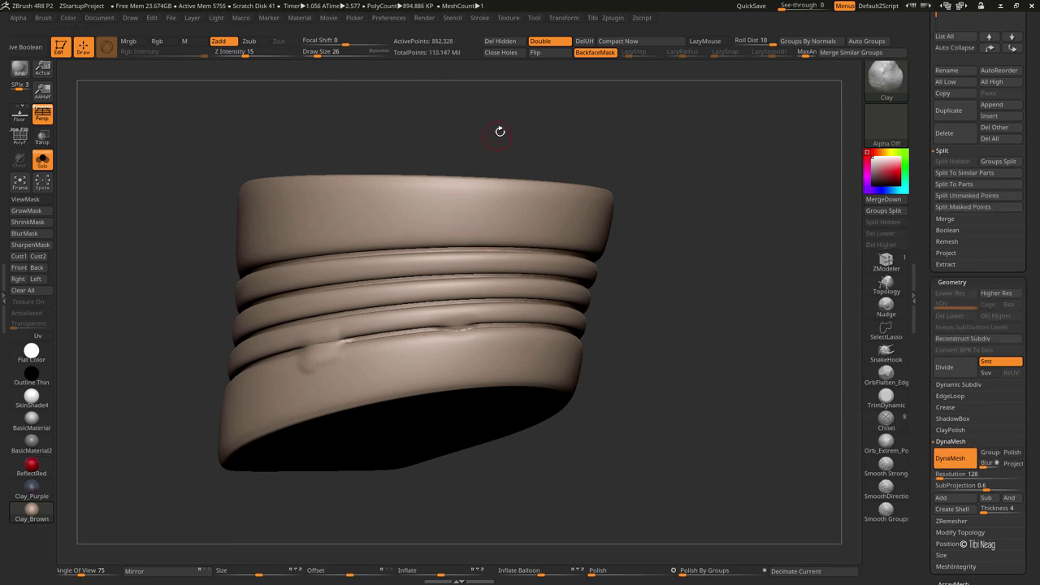
Polish the threaded part at strength 45 and blend the dent on the knee band
left_click_drag(500, 131, 529, 210)
left_click_drag(618, 570, 567, 391)
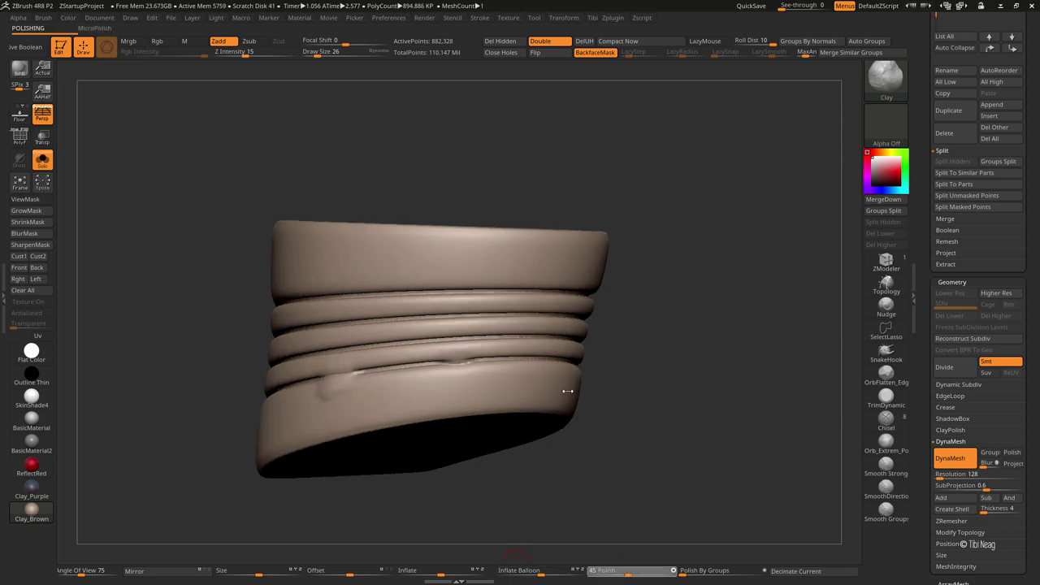
mouse_move(414, 406)
right_mouse_down()
mouse_move(363, 417)
mouse_move(640, 265)
mouse_move(406, 399)
right_mouse_up()
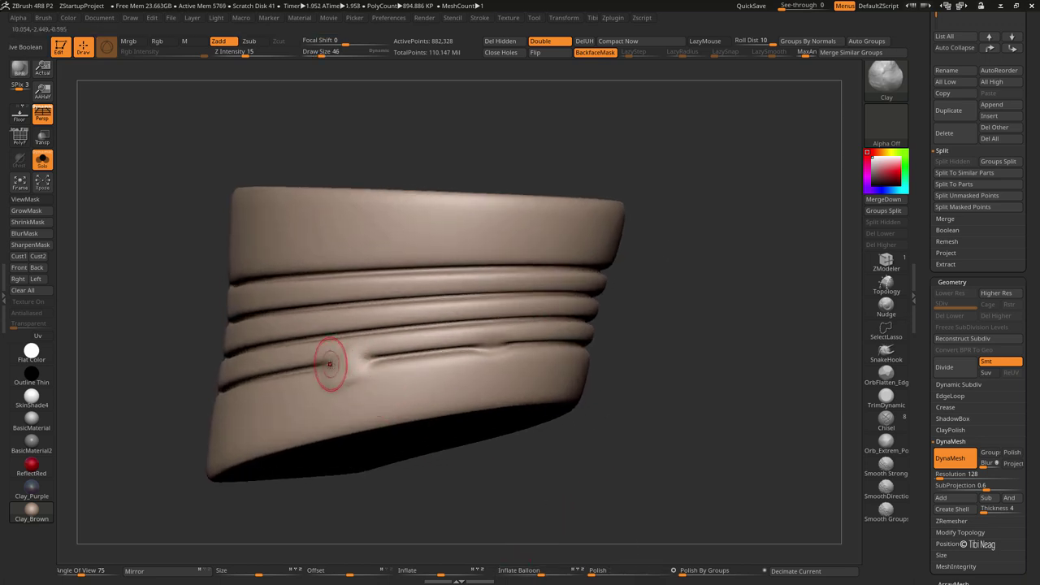
left_click_drag(330, 365, 359, 371, "shift")
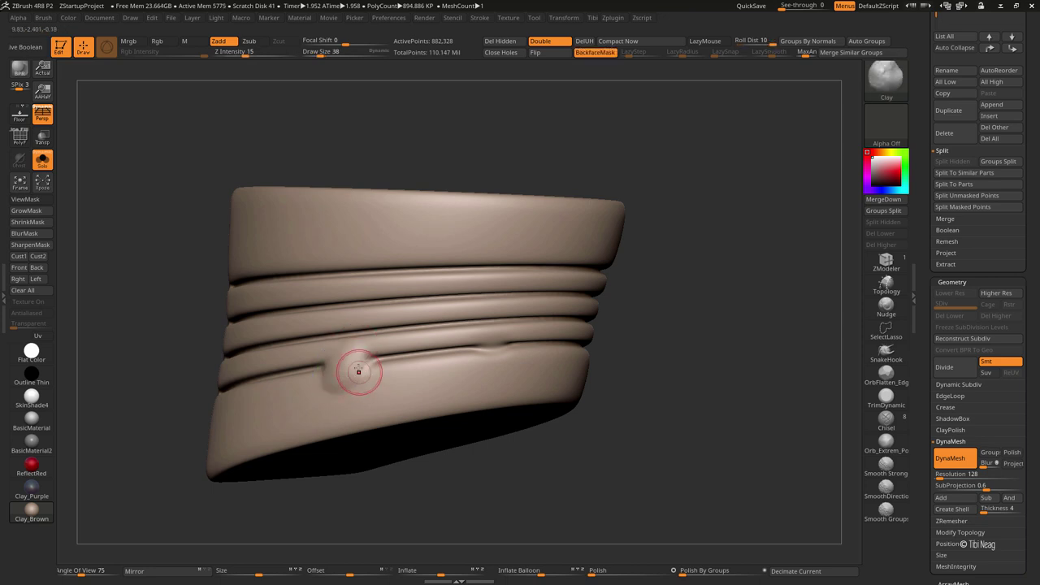
Refine the knee groove with DamStandard and smoothing, then show all subtools again
key("b")
key("d")
key("s")
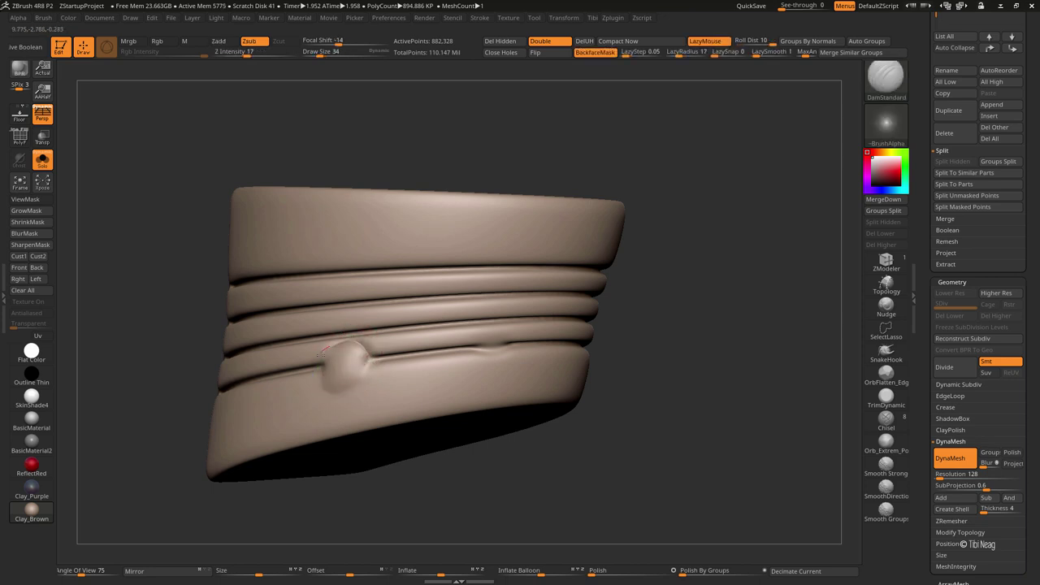
key("shift")
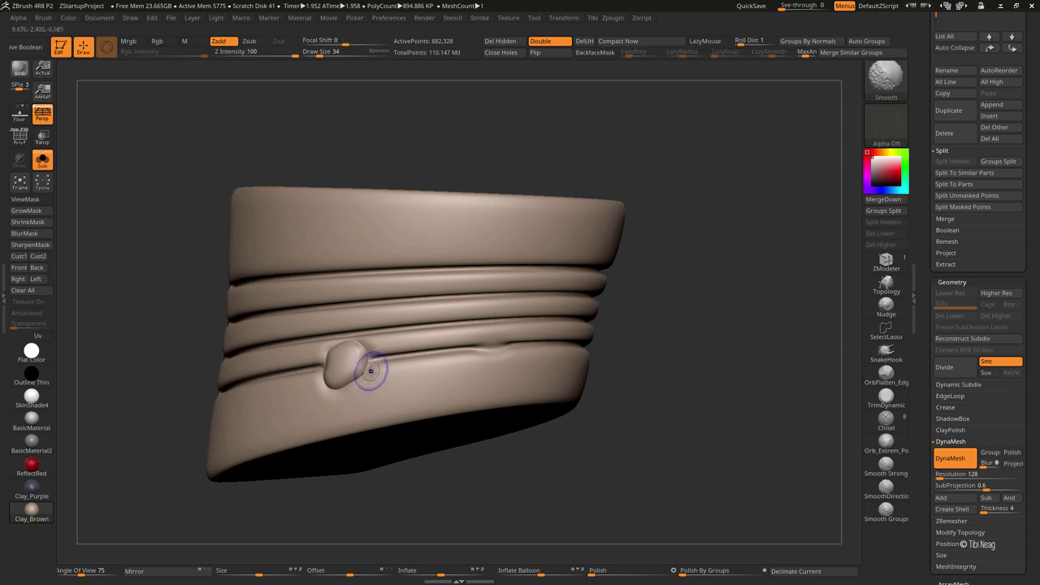
mouse_move(459, 348)
right_mouse_down()
mouse_move(507, 353)
mouse_move(554, 323)
right_mouse_up()
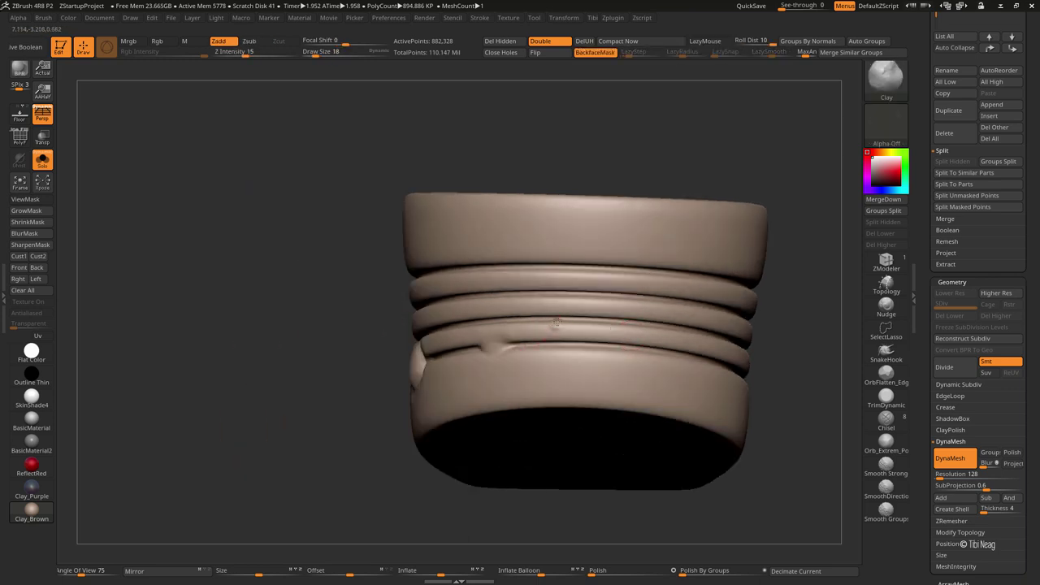
right_click_drag(804, 305, 456, 341, "alt")
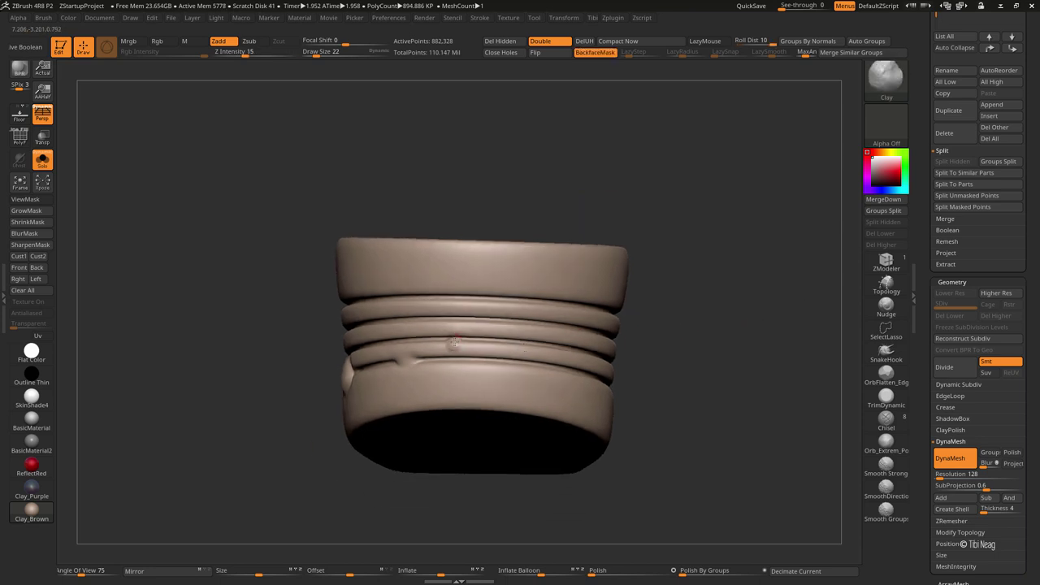
key("ctrl+shift+s")
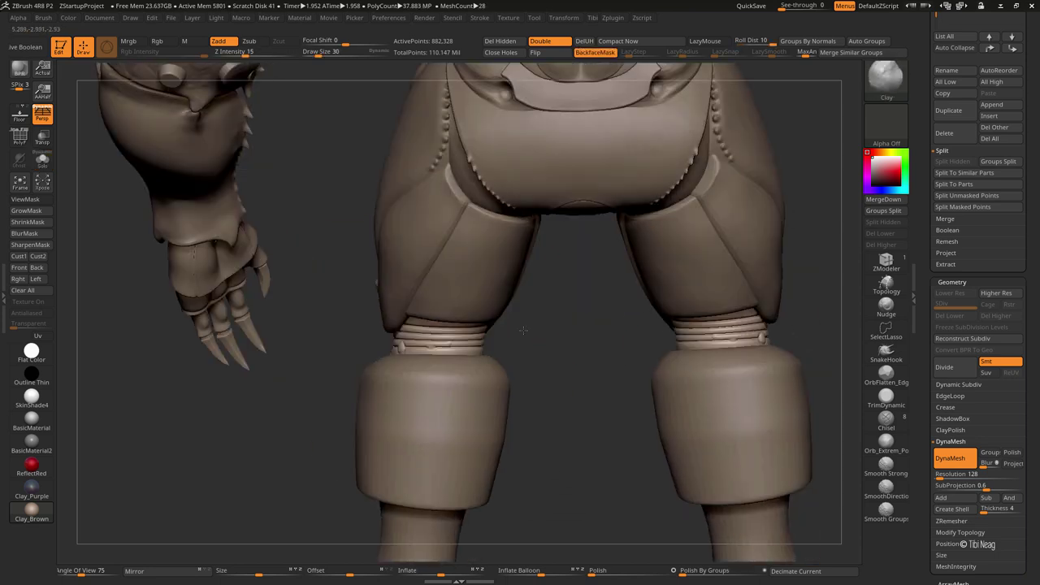
Zoom in on the studded armor plate and isolate it with Solo
mouse_move(524, 329)
right_mouse_down("ctrl")
mouse_move(608, 370)
mouse_move(476, 430)
right_mouse_up("ctrl")
mouse_move(678, 372)
left_mouse_down()
mouse_move(617, 363)
mouse_move(607, 383)
mouse_move(599, 377)
left_mouse_up()
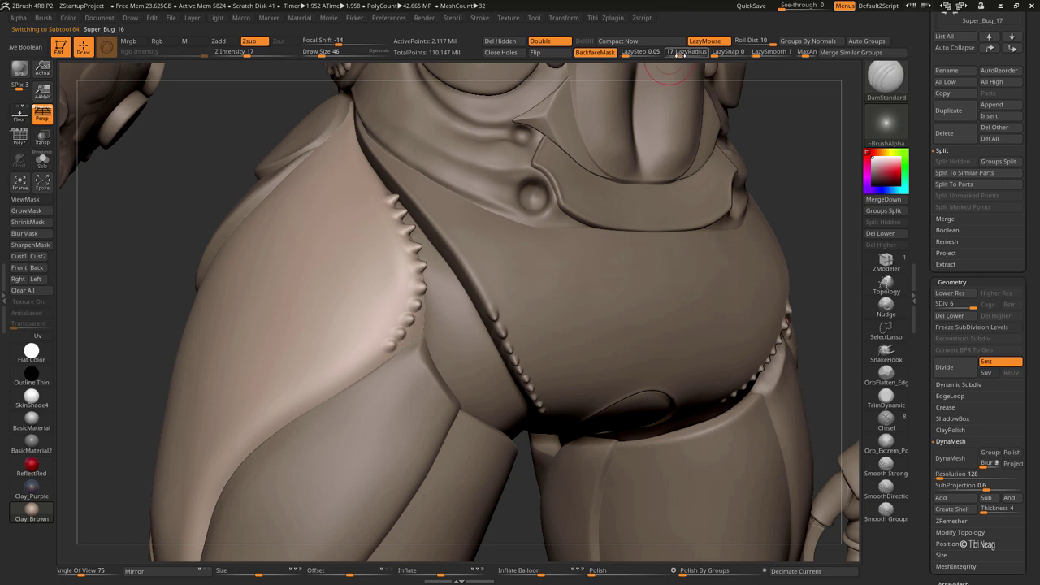
mouse_move(668, 69)
right_mouse_down("ctrl")
mouse_move(384, 337)
mouse_move(431, 159)
right_mouse_up("ctrl")
key("shift+s")
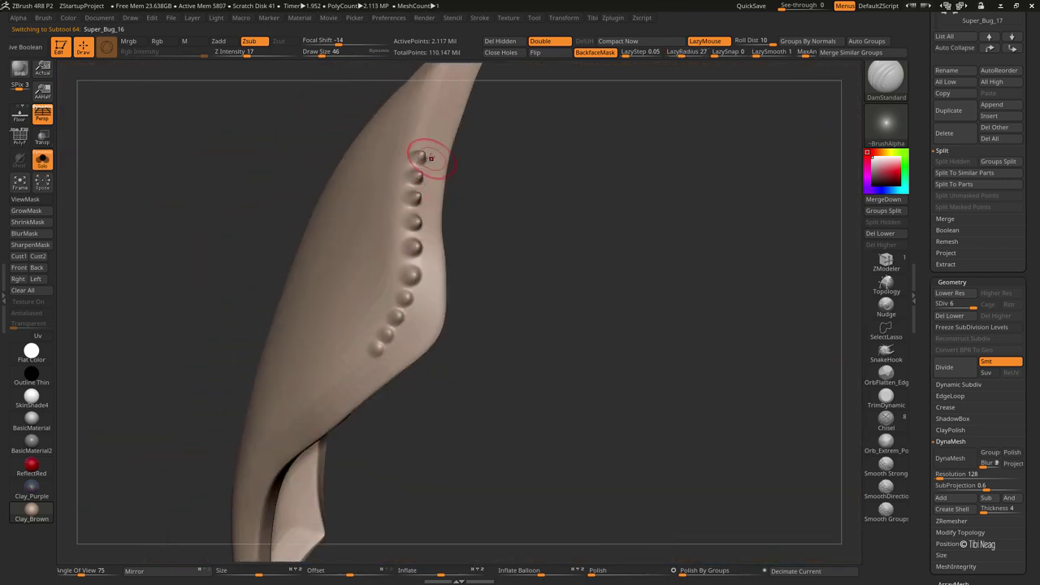
Carve a groove alongside the row of studs with DamStandard and LazyMouse
left_click_drag(427, 262, 411, 317)
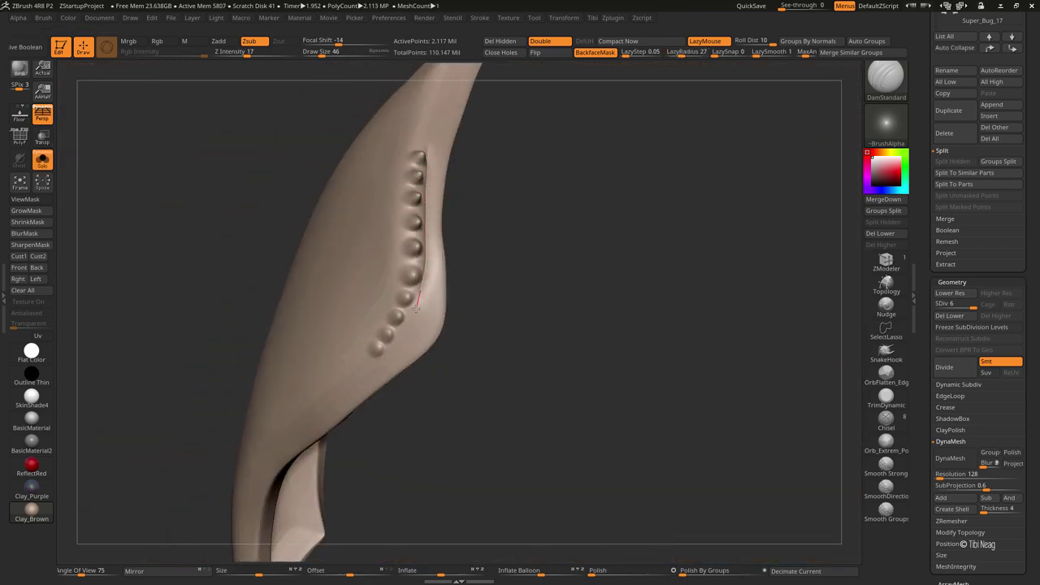
left_click_drag(488, 309, 499, 202)
left_click_drag(686, 52, 700, 52)
left_click_drag(423, 167, 416, 195)
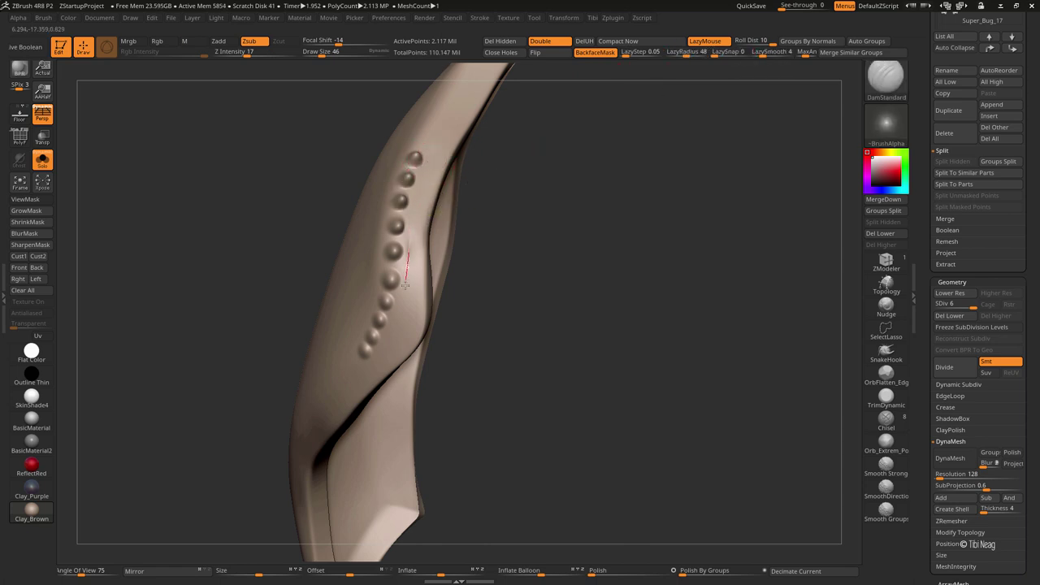
left_click_drag(405, 284, 407, 288)
right_click_drag(406, 289, 442, 226)
Turn off BackfaceMask, extend the stud groove from another angle, smooth it, and show the full body
left_click(594, 52)
right_click_drag(553, 122, 425, 159)
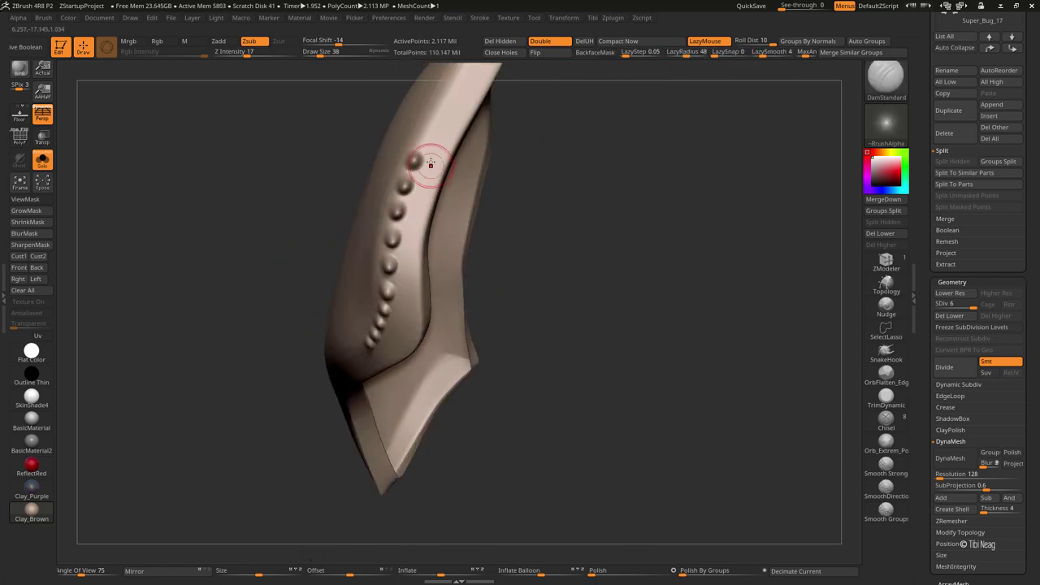
left_click_drag(425, 158, 404, 248)
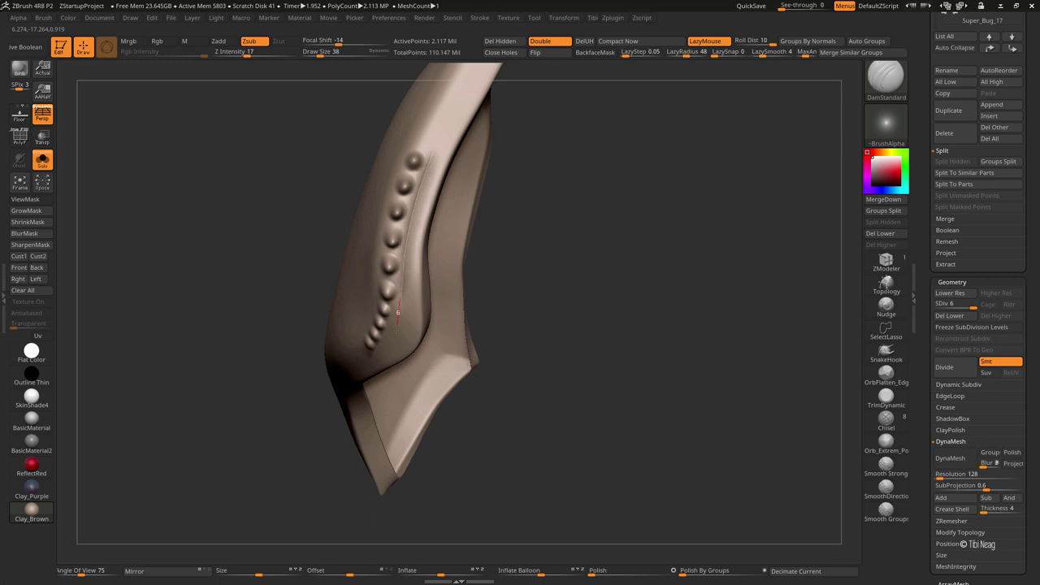
right_click_drag(405, 328, 380, 357)
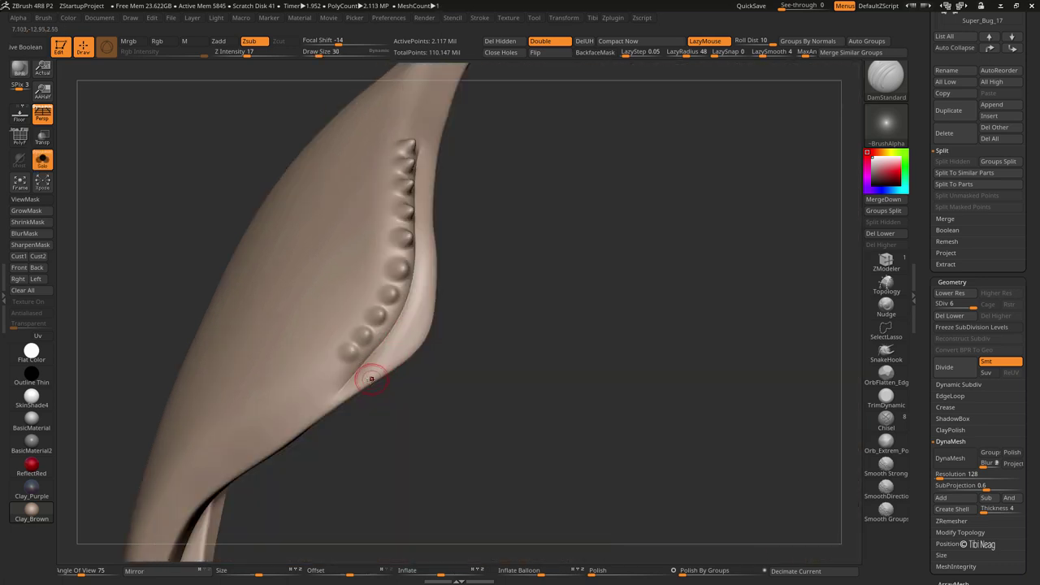
key("shift")
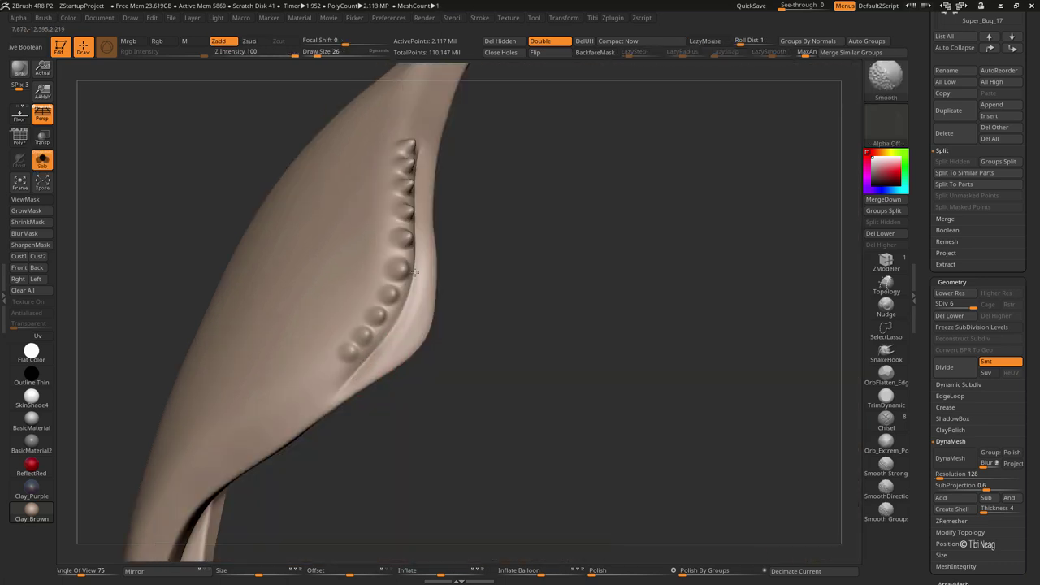
key("ctrl+shift+s")
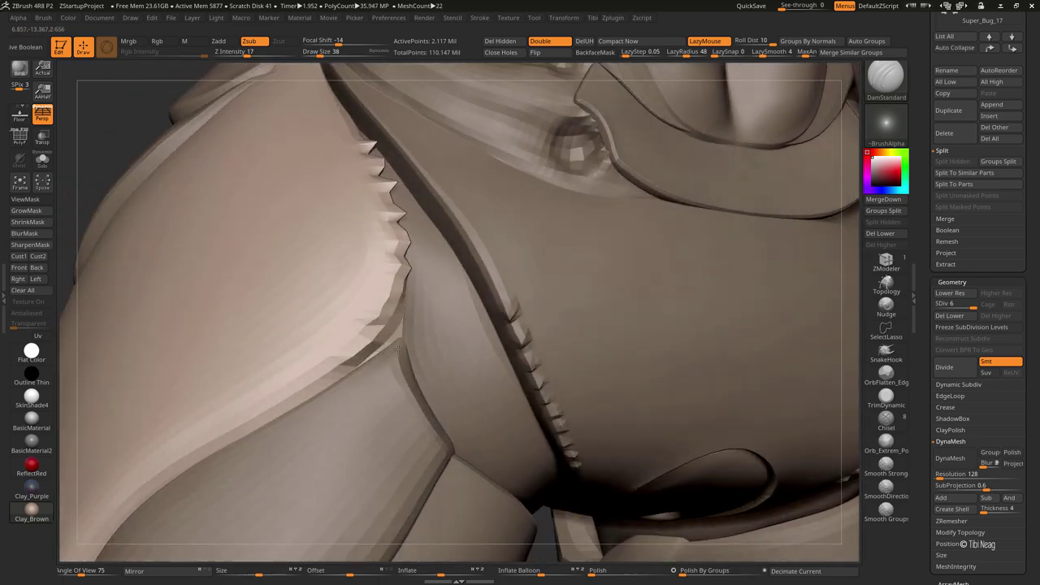
Adjust the leg piece under the spiked plate with Move Topological at a lower subdivision
key("shift")
key("shift+d")
key("shift+d")
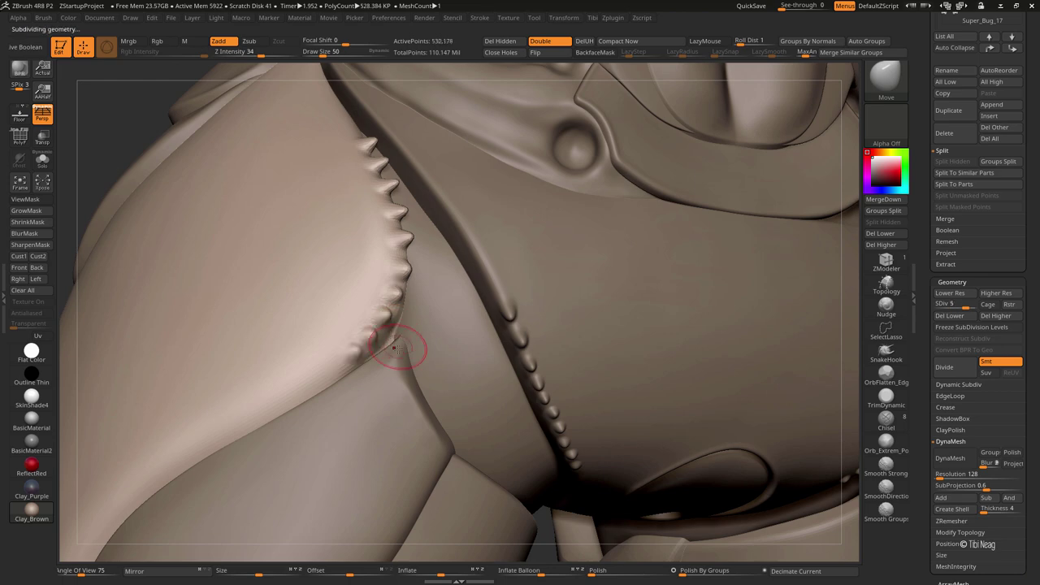
left_click(404, 346, "alt")
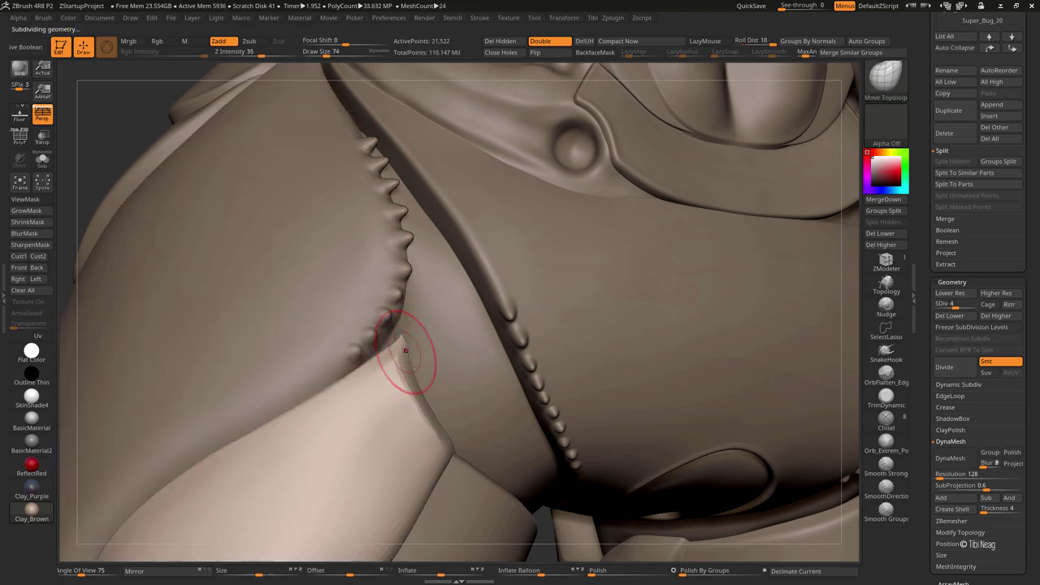
key("space")
key("b")
key("m")
key("t")
key("shift+d")
key("shift+d")
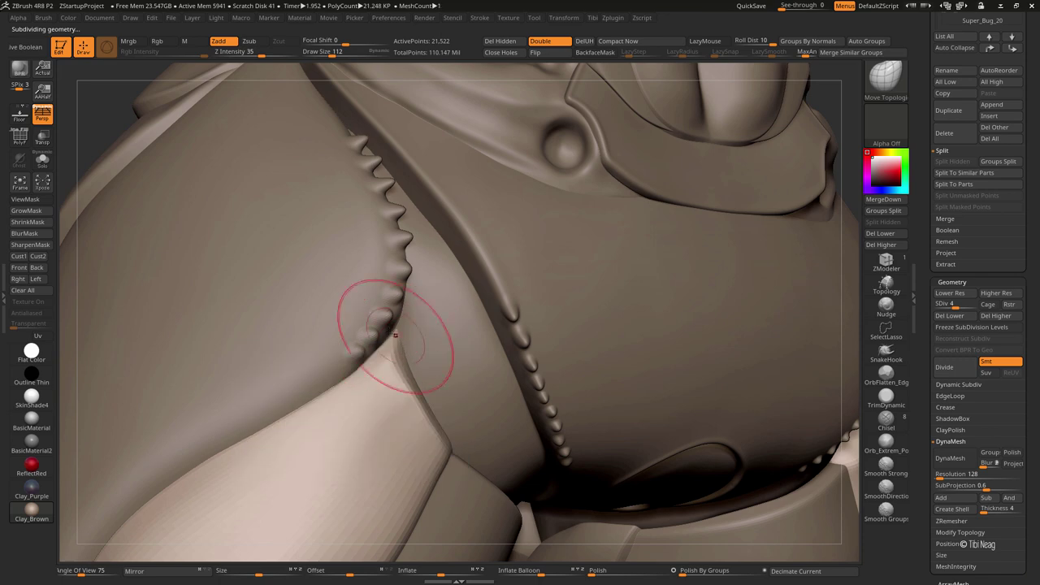
mouse_move(372, 325)
right_mouse_down()
mouse_move(406, 381)
mouse_move(455, 391)
right_mouse_up()
Return to top subdivision and carve a crease along the joint seam with Orb_Extrem_Po and LazyMouse
key("d")
key("d")
left_click(886, 445)
key("space")
left_click_drag(395, 388, 403, 389)
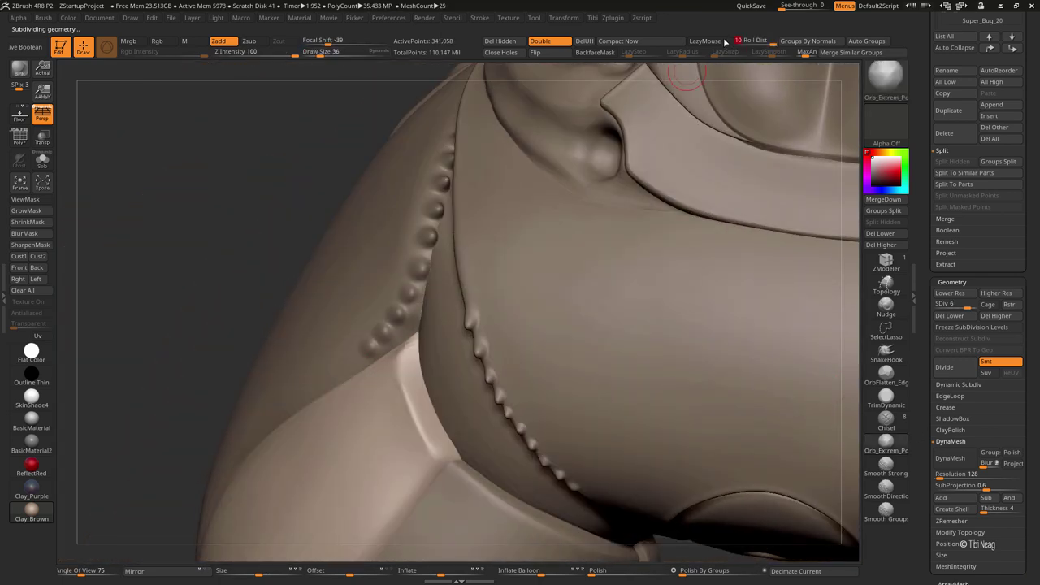
left_click(704, 40)
left_click_drag(400, 343, 405, 420)
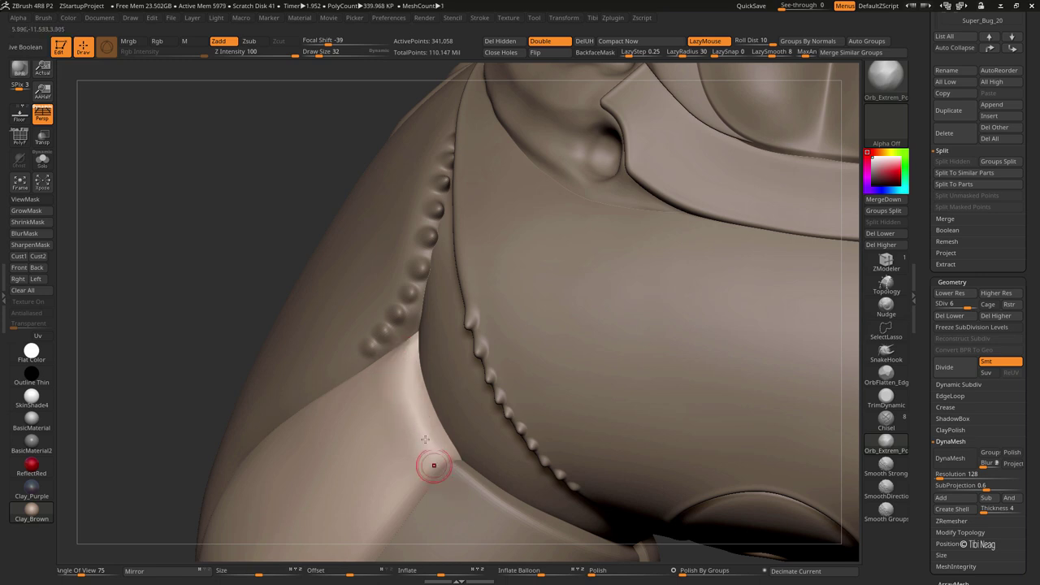
key("shift")
Select and frame the pelvis piece, then carve a first groove along the thigh fold
key("f")
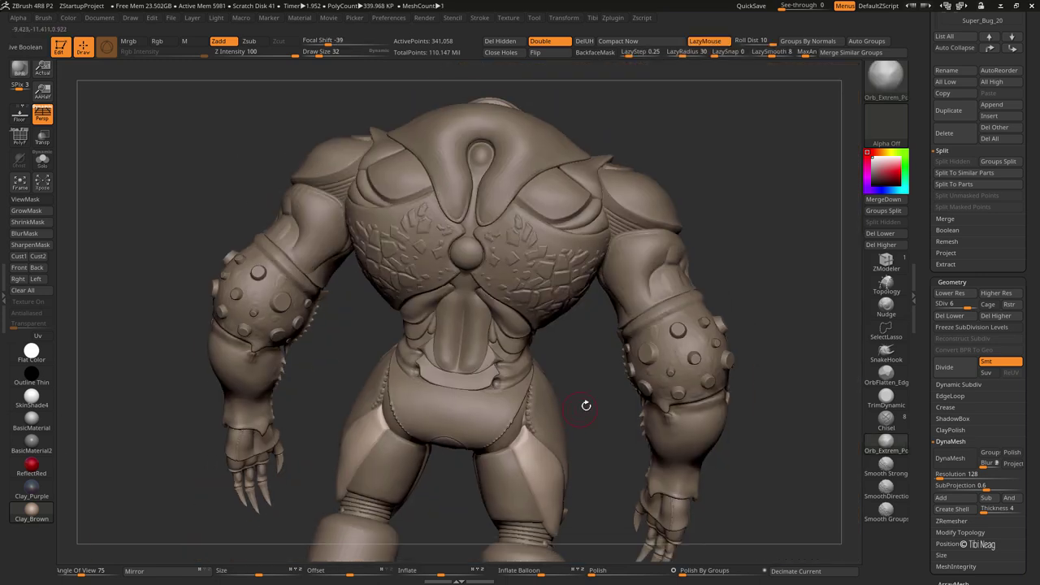
left_click(431, 461, "alt")
key("f")
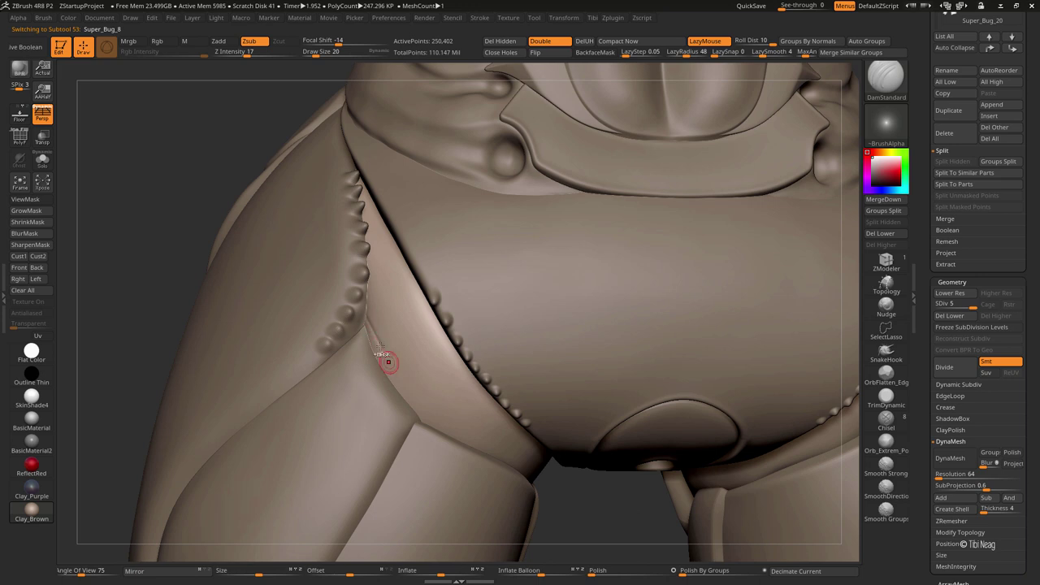
left_click_drag(387, 361, 386, 369)
mouse_move(379, 309)
left_mouse_down()
mouse_move(450, 417)
mouse_move(429, 406)
mouse_move(529, 479)
left_mouse_up()
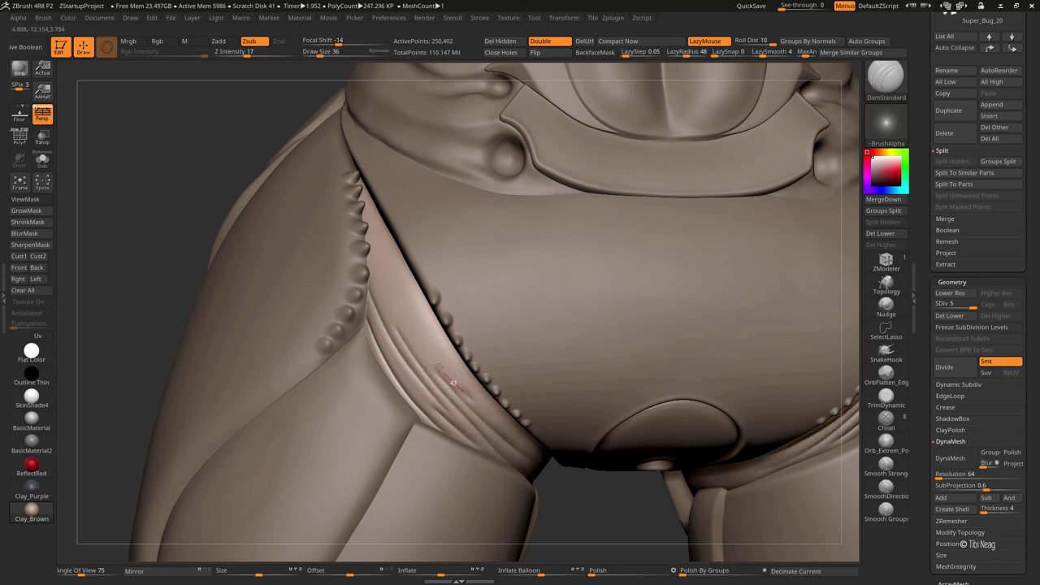
Add more parallel groove lines up the fold, smoothing and deepening its lower crease
left_click_drag(438, 368, 354, 222)
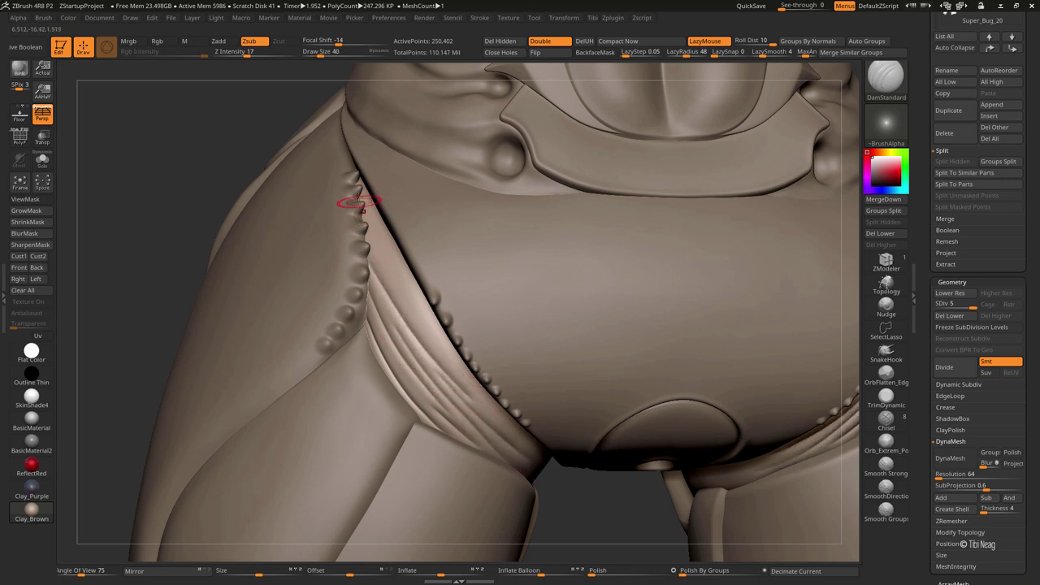
left_click_drag(402, 286, 362, 227)
left_click_drag(398, 301, 468, 379)
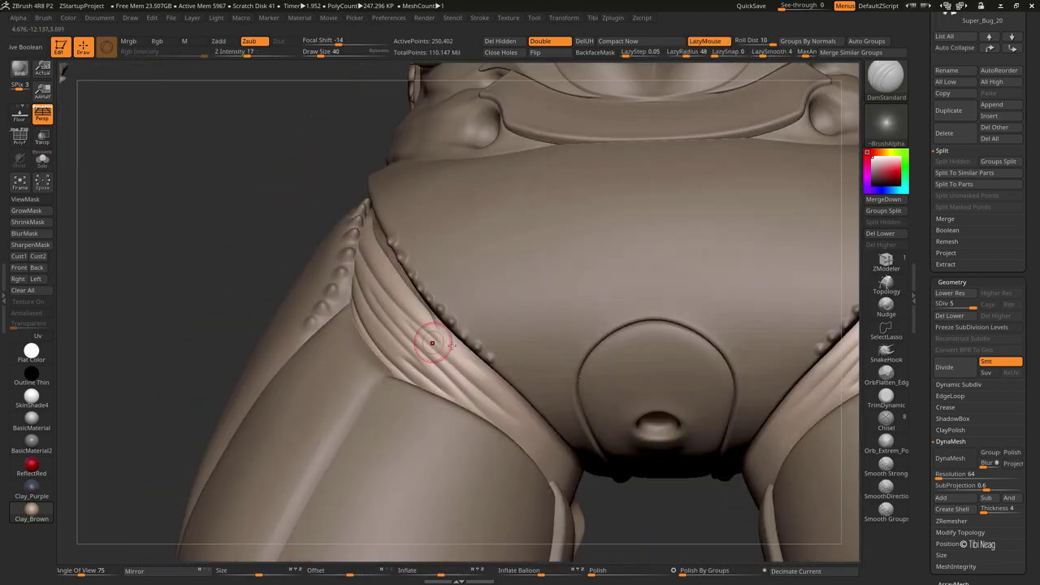
key("shift")
left_click_drag(427, 314, 539, 439)
key("ctrl")
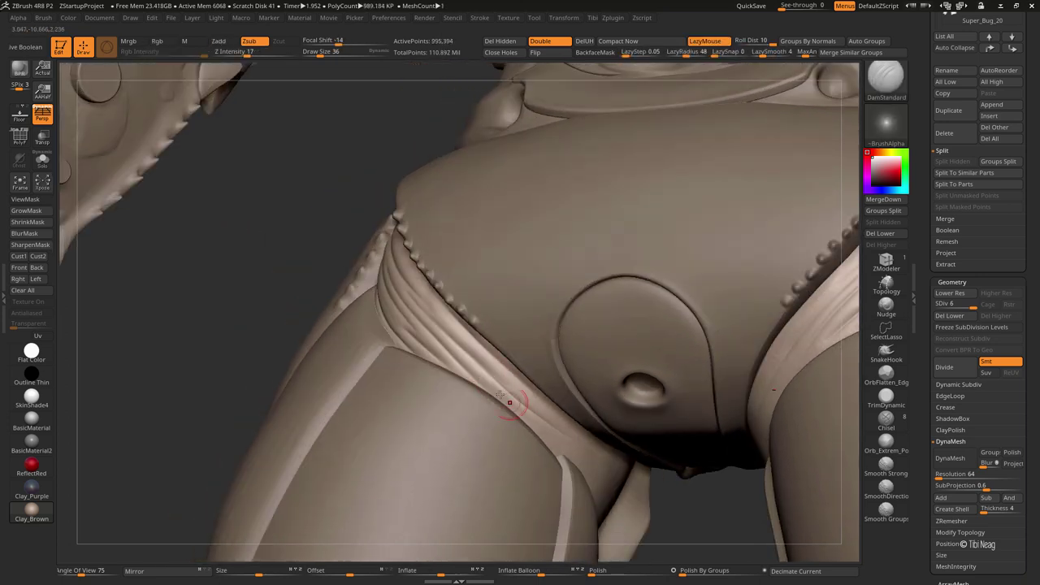
left_click_drag(471, 357, 589, 446)
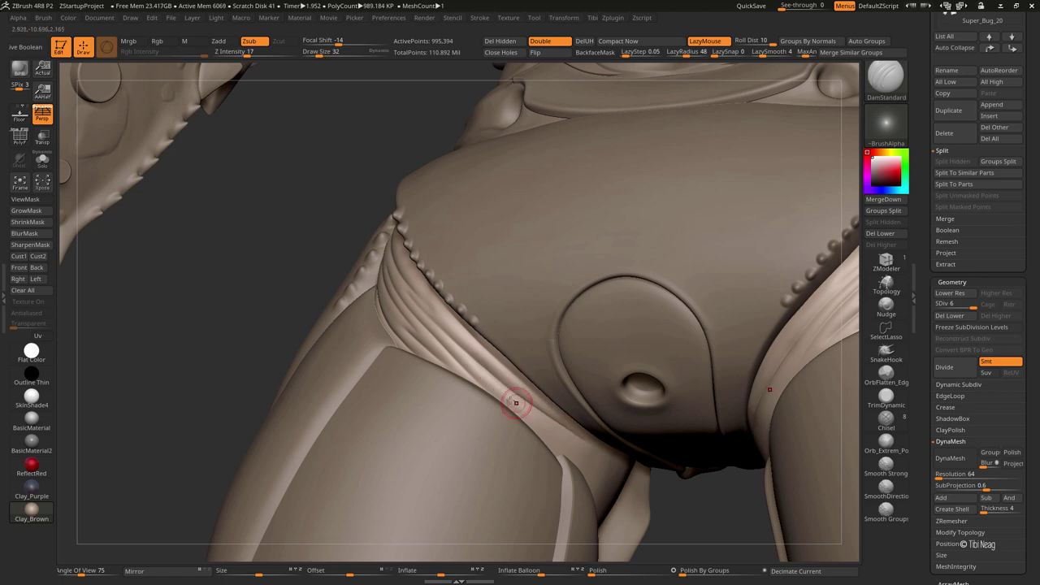
key("bracketright")
mouse_move(653, 493)
left_mouse_down()
mouse_move(394, 424)
mouse_move(536, 347)
left_mouse_up()
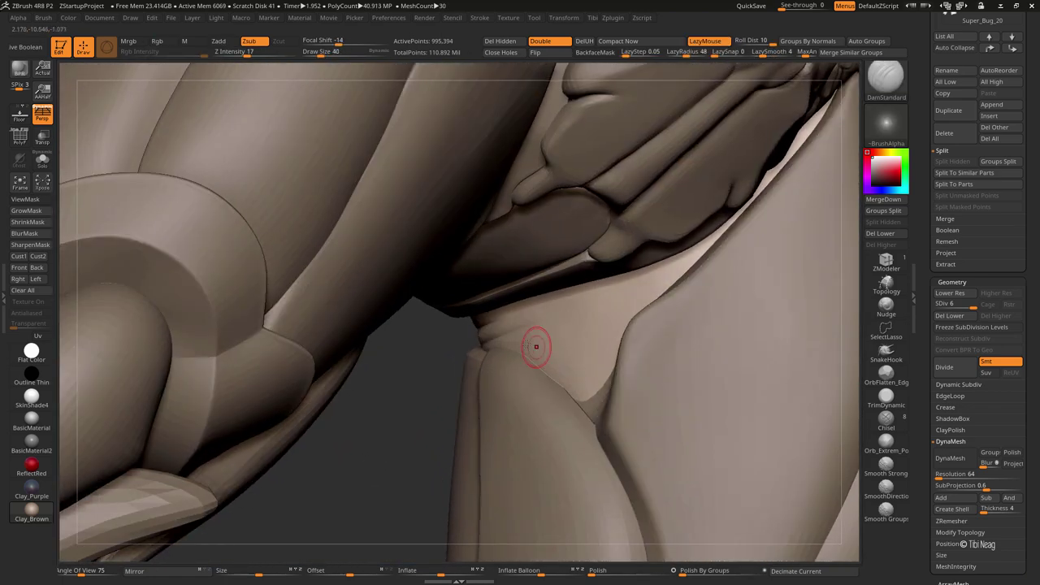
Reshape the thigh armor's upper corner with Move Topological, then step up to subdivision level 3
left_click_drag(437, 414, 627, 411)
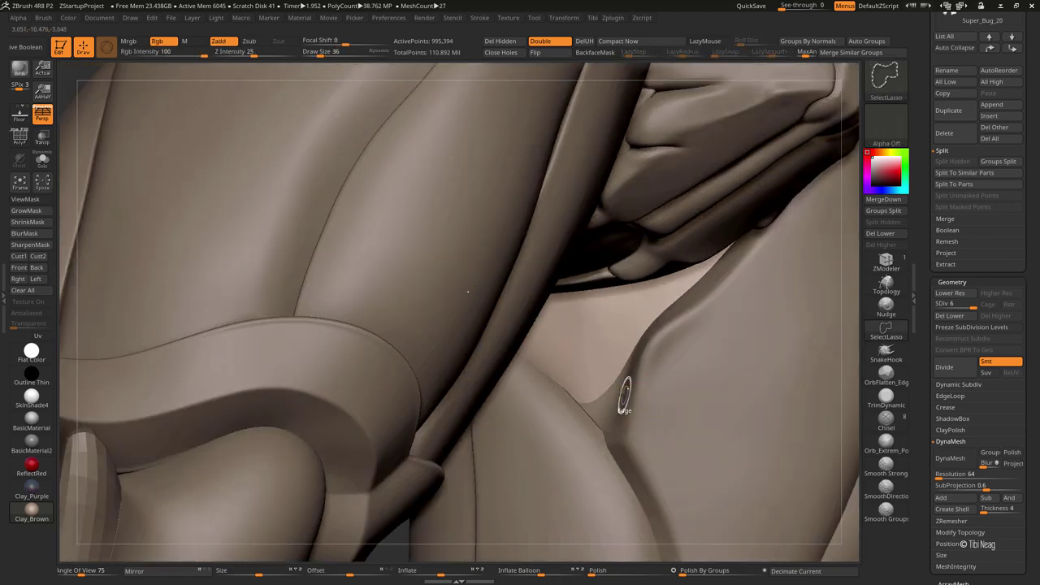
key("shift+d")
key("b")
key("m")
key("t")
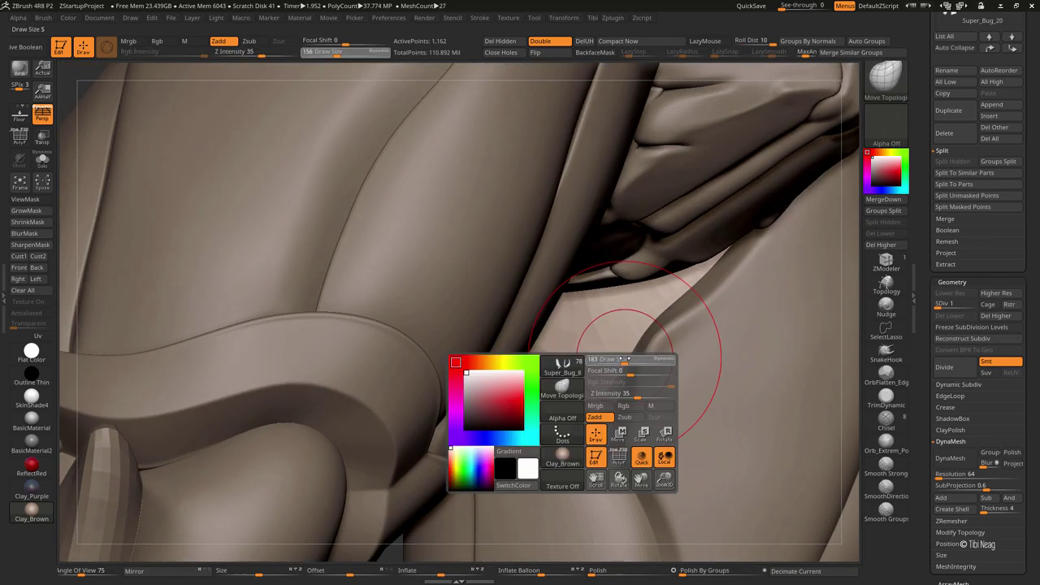
left_click_drag(604, 365, 602, 410)
key("d")
key("d")
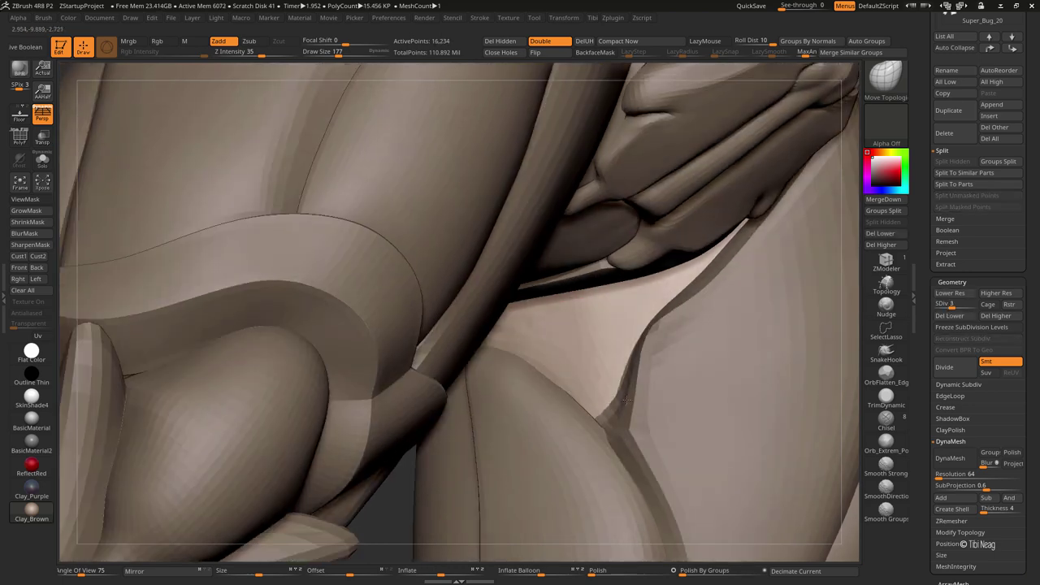
mouse_move(599, 409)
right_mouse_down()
mouse_move(627, 395)
mouse_move(608, 398)
mouse_move(605, 418)
mouse_move(600, 402)
right_mouse_up()
Isolate the armor plate and carve and polish a crisp ridge along its edge with DamStandard
left_click(618, 406, "alt")
key("shift+s")
key("b")
key("d")
key("s")
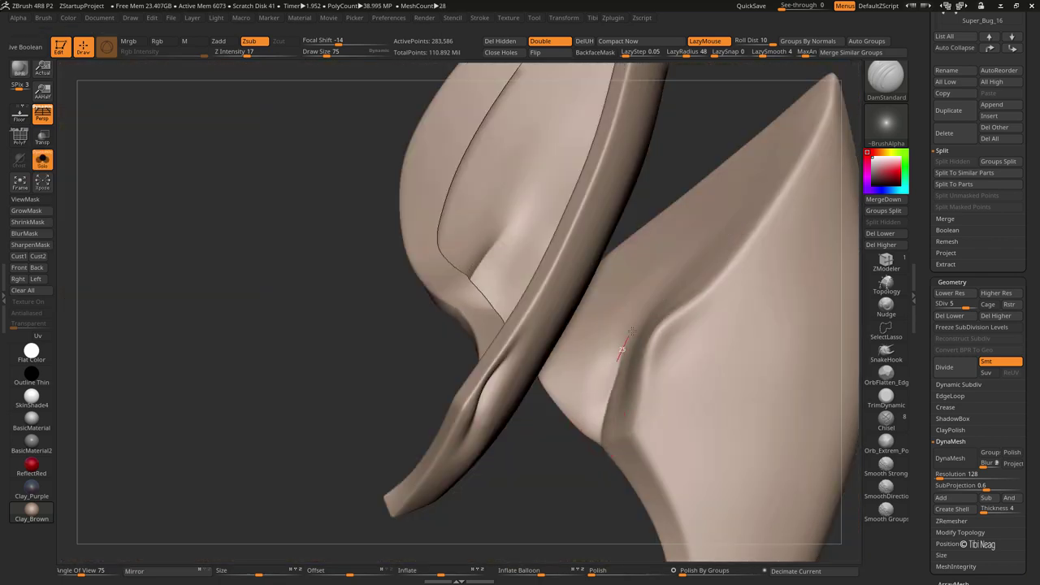
key("shift+s")
key("shift+s")
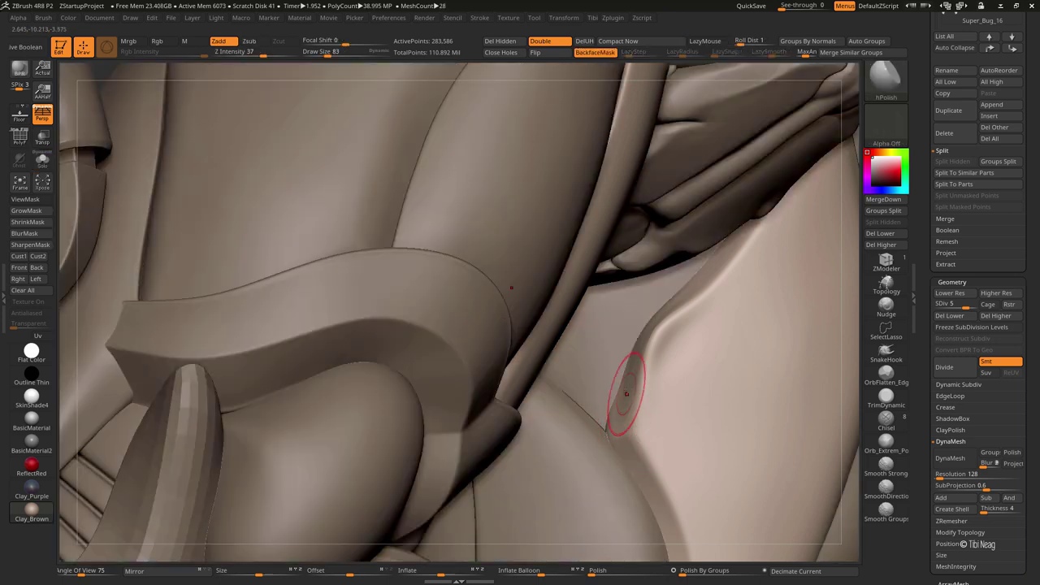
left_click_drag(644, 341, 559, 471)
key("shift+s")
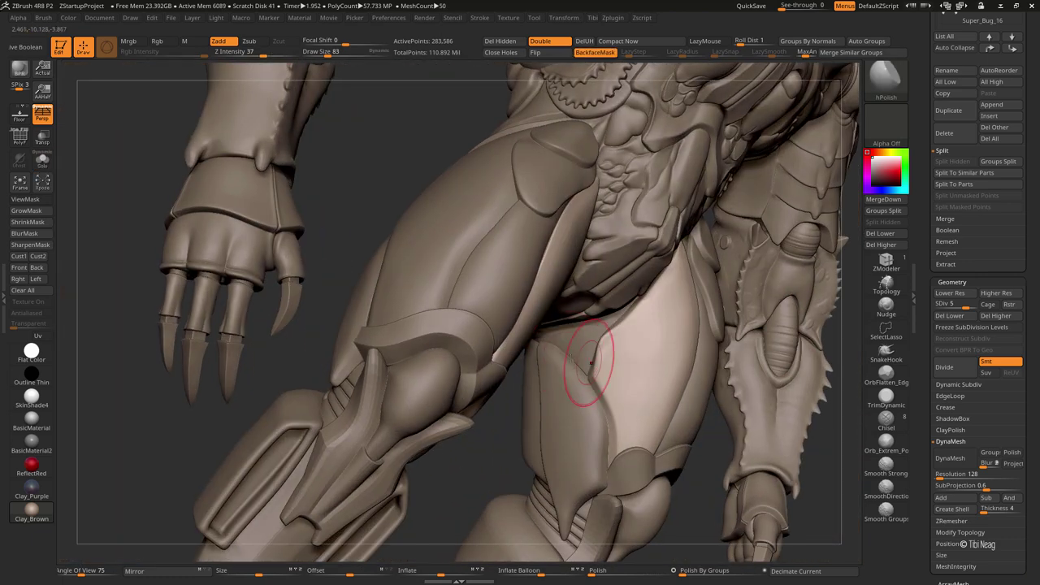
Select the waist cloth piece and zoom in on the inner thigh
left_click(585, 390, "alt")
right_click_drag(585, 390, 604, 395, "ctrl")
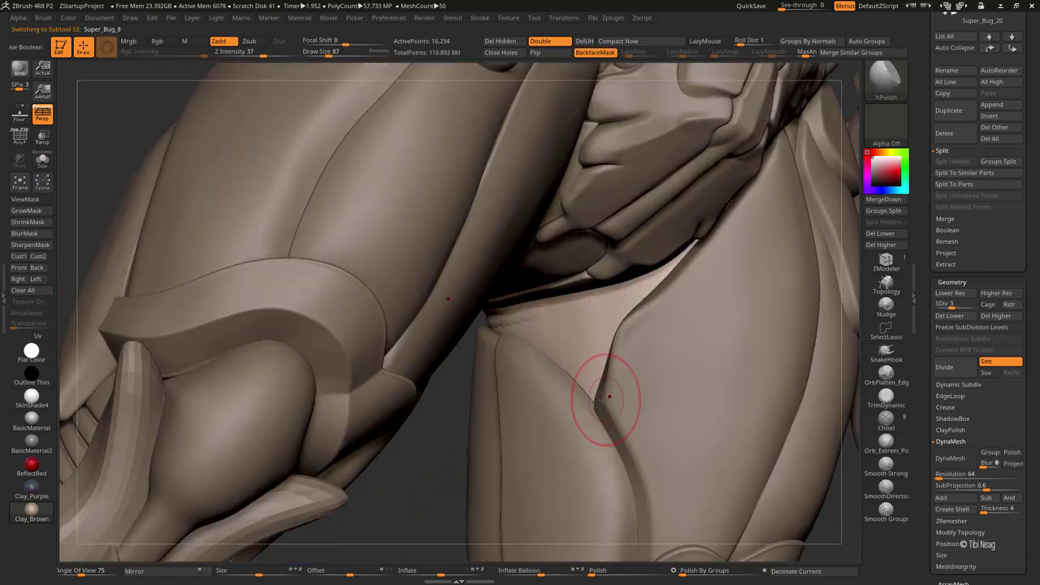
right_click_drag(442, 442, 421, 453, "ctrl")
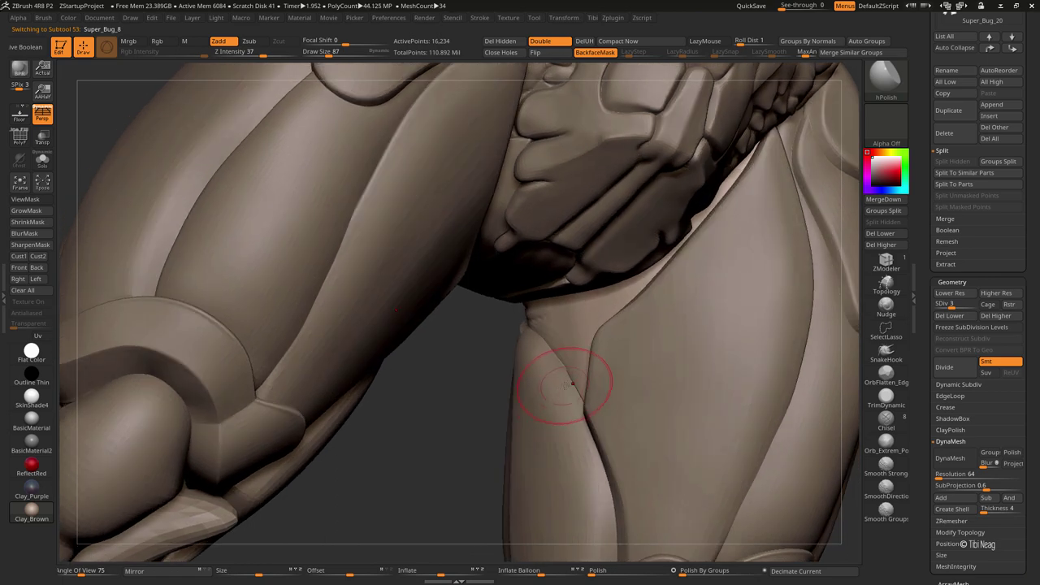
key("b")
key("m")
key("t")
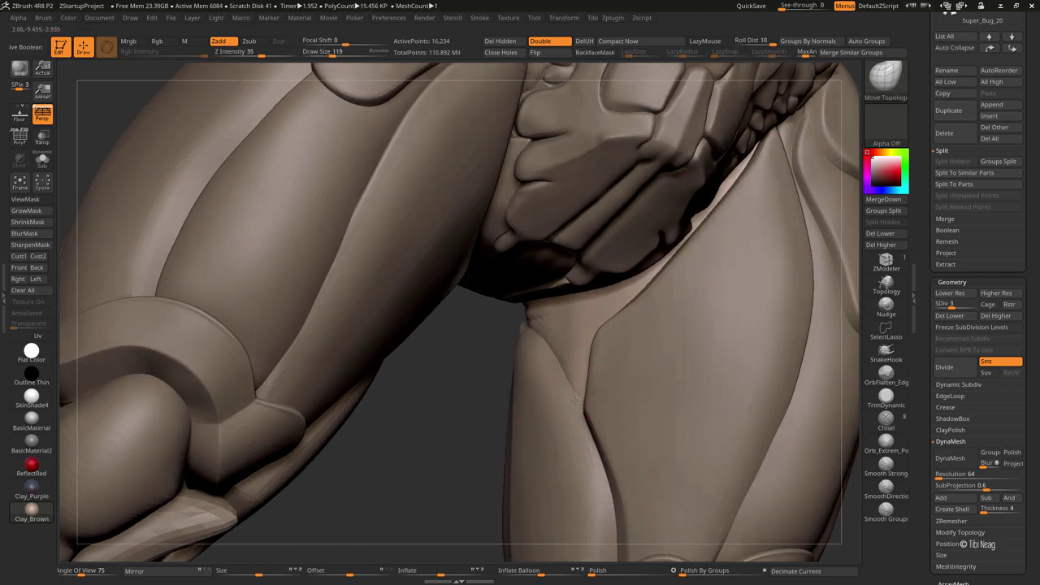
Raise the waist piece to subdivision level 6, switch to DamStandard and shrink the brush
key("d")
key("d")
key("d")
key("b")
key("d")
key("s")
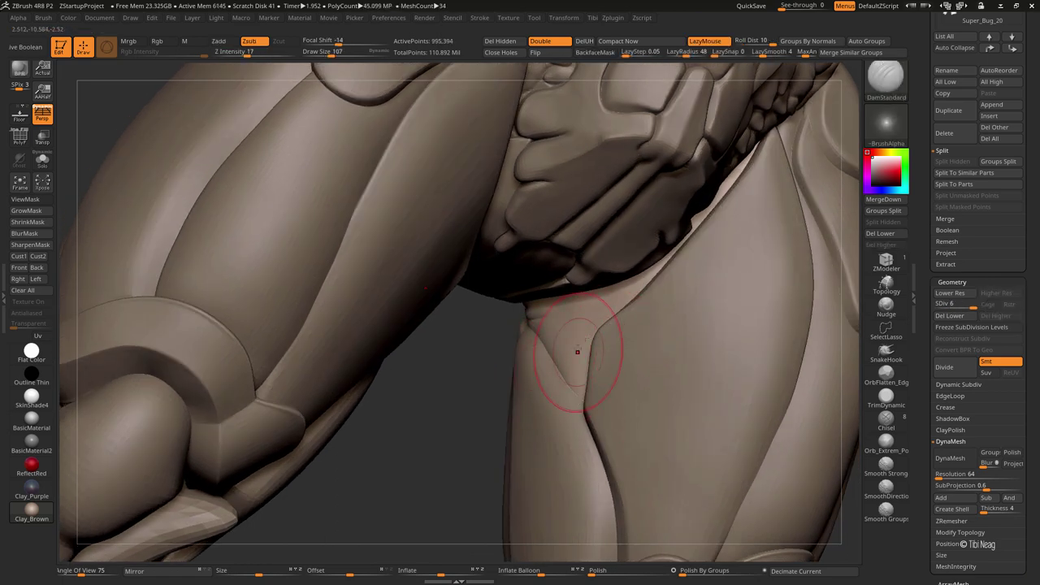
mouse_move(577, 351)
right_mouse_down()
mouse_move(561, 325)
mouse_move(486, 359)
right_mouse_up()
key("bracketleft")
key("bracketleft")
key("bracketleft")
key("bracketleft")
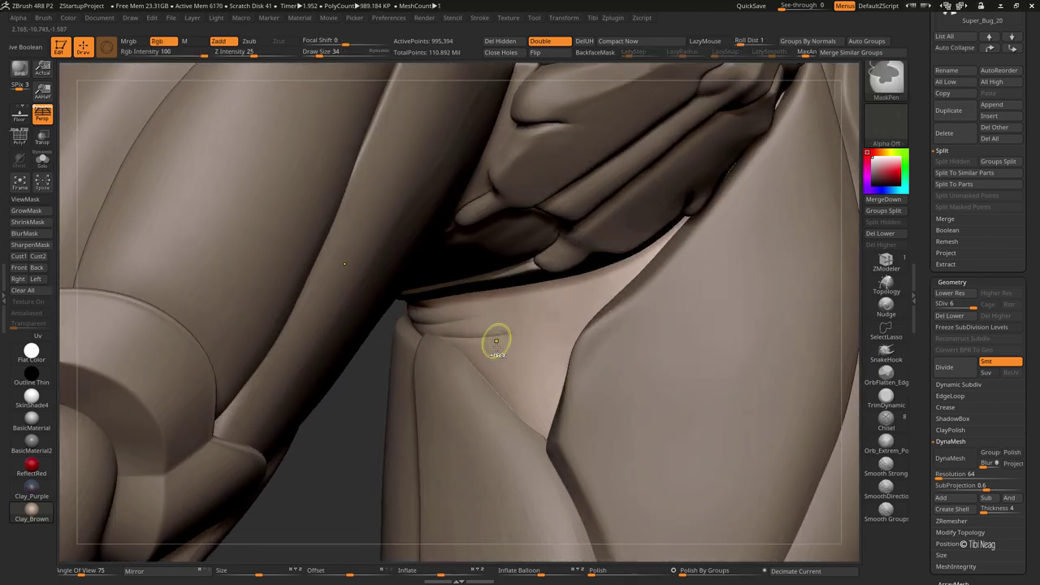
key("bracketleft")
Carve several parallel crease lines along the inner-thigh cloth fold
mouse_move(572, 427)
left_mouse_down()
mouse_move(586, 420)
mouse_move(529, 413)
mouse_move(540, 415)
mouse_move(455, 351)
mouse_move(608, 327)
left_mouse_up()
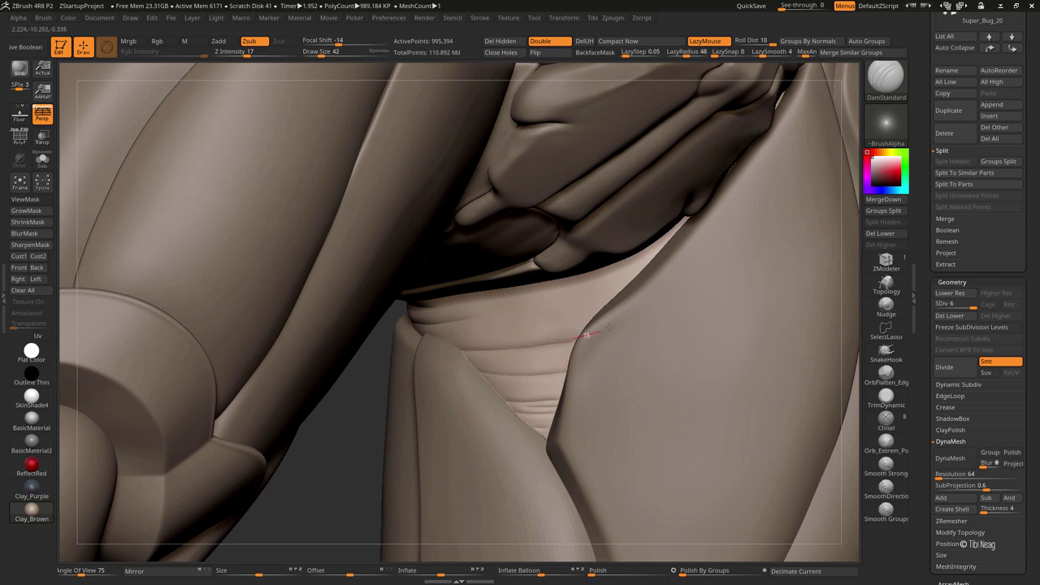
left_click_drag(445, 342, 595, 268)
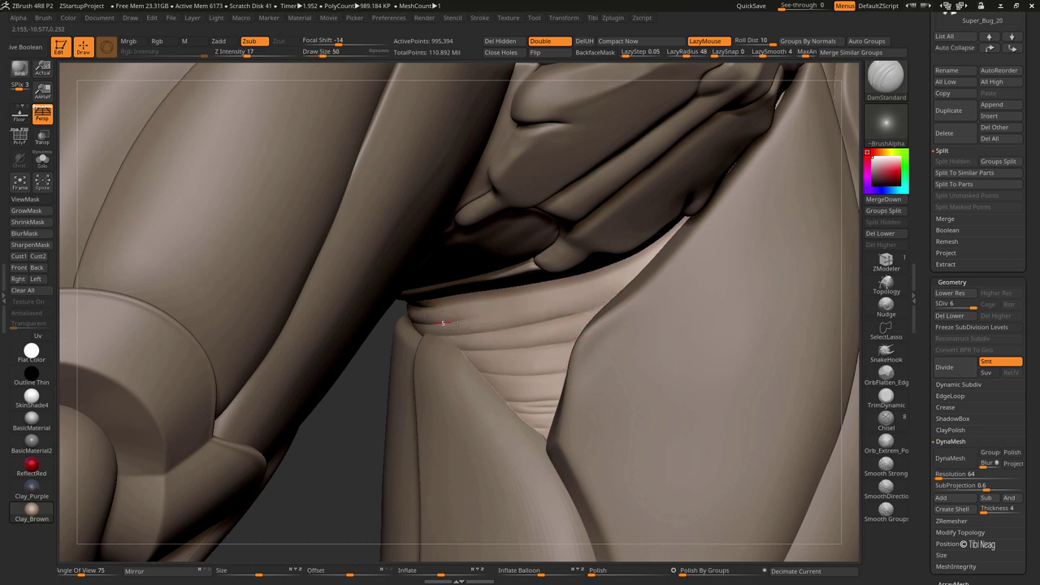
left_click_drag(536, 309, 625, 281)
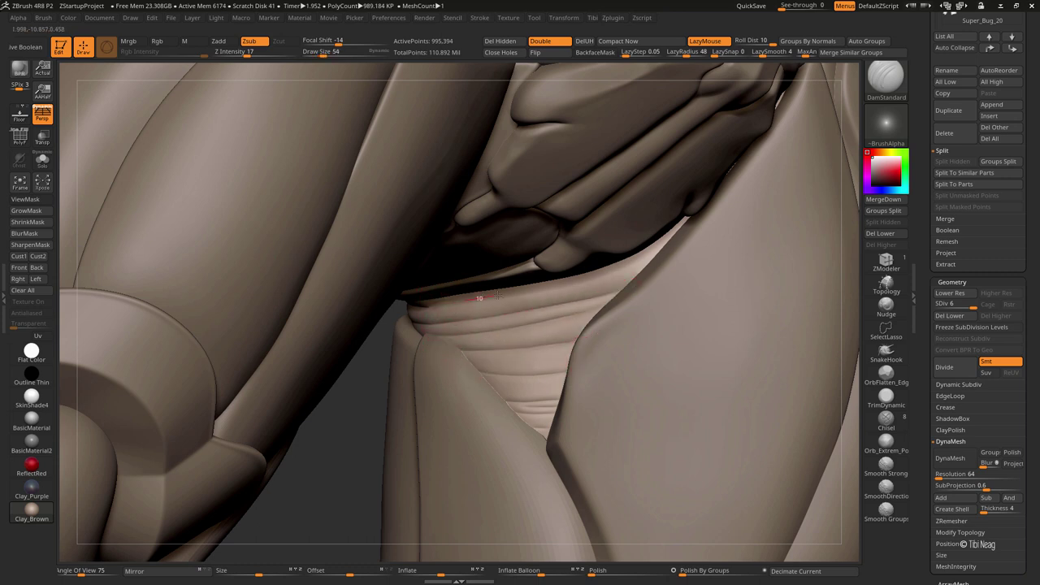
left_click_drag(494, 296, 438, 307)
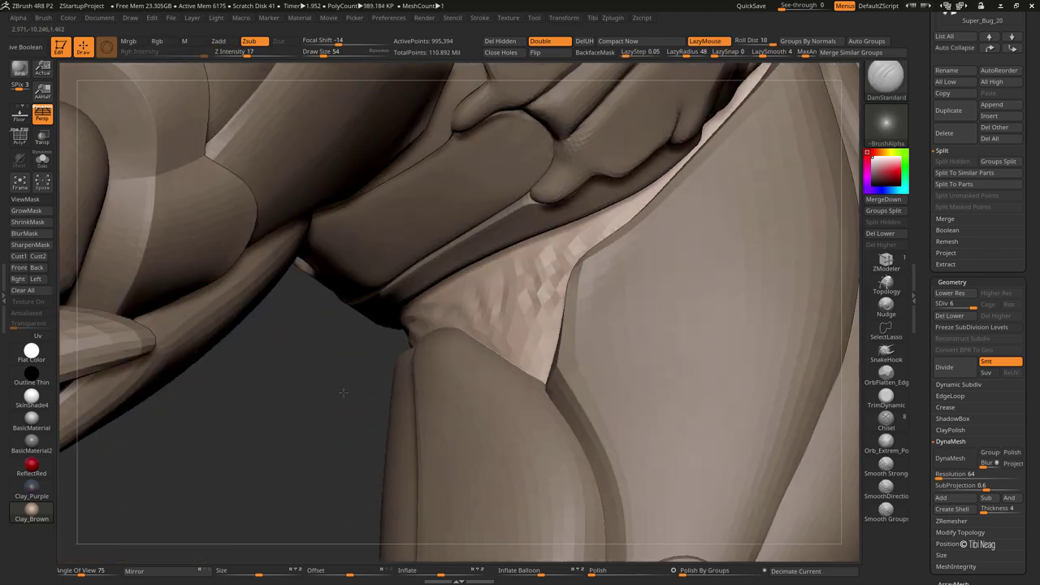
Carve two creases along the waist cloth folds with a smaller brush, then ghost the surrounding parts
left_click_drag(599, 274, 364, 350)
key("alt+s")
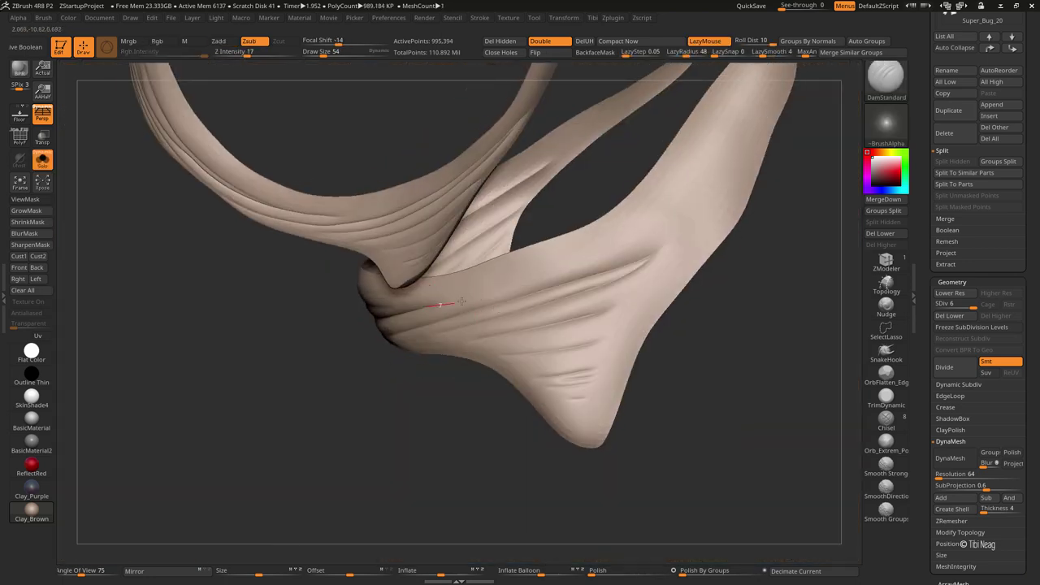
mouse_move(399, 288)
left_mouse_down()
mouse_move(563, 267)
mouse_move(626, 244)
left_mouse_up()
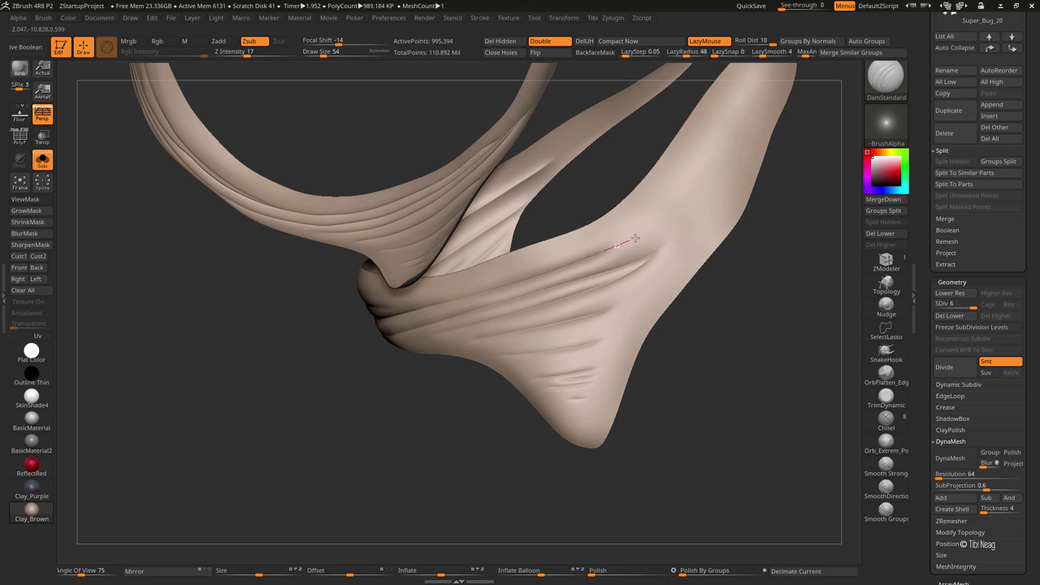
key("alt+s")
key("bracketleft")
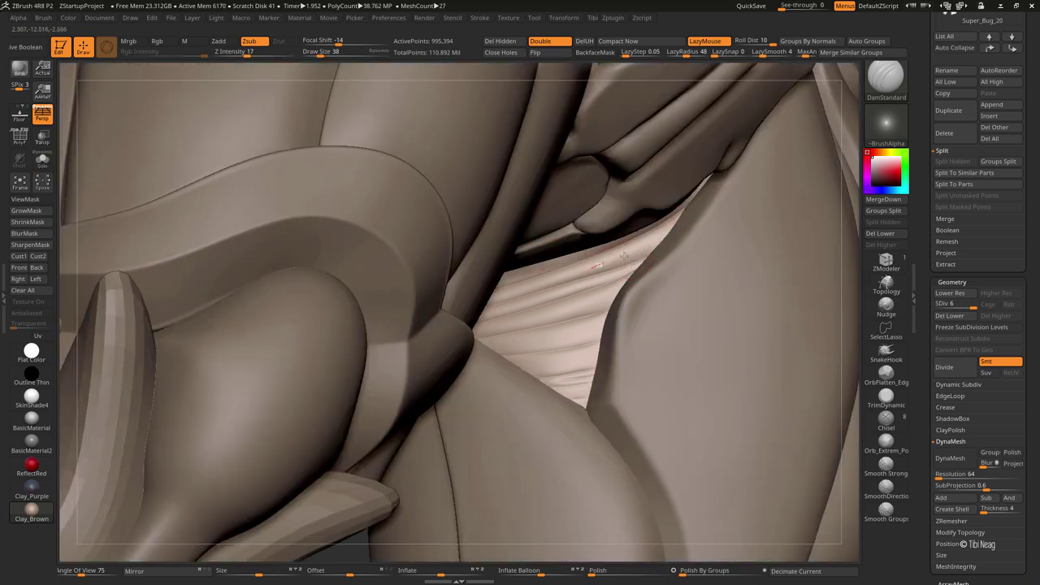
left_click_drag(588, 272, 668, 241)
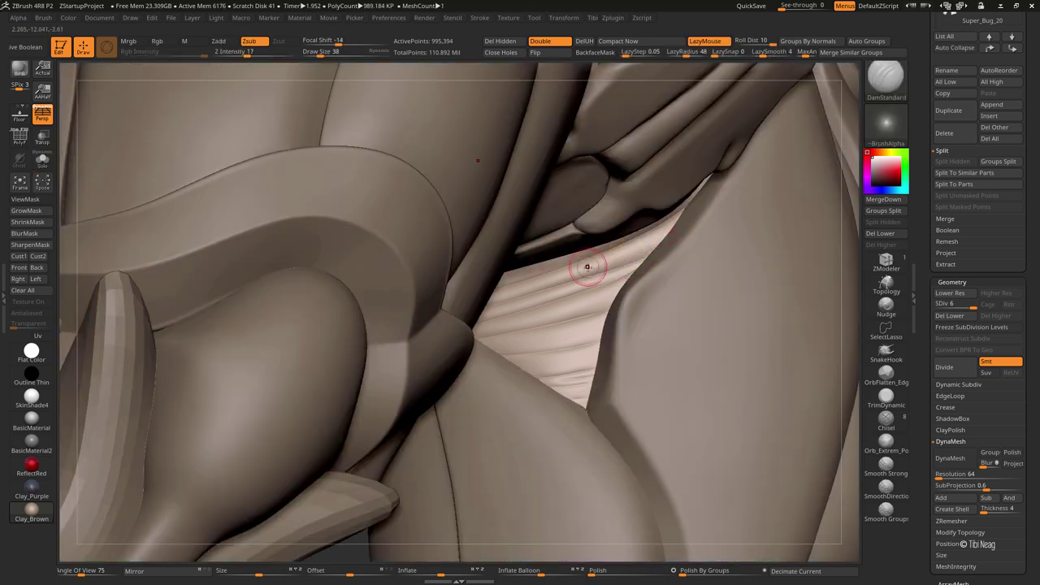
left_click(47, 145)
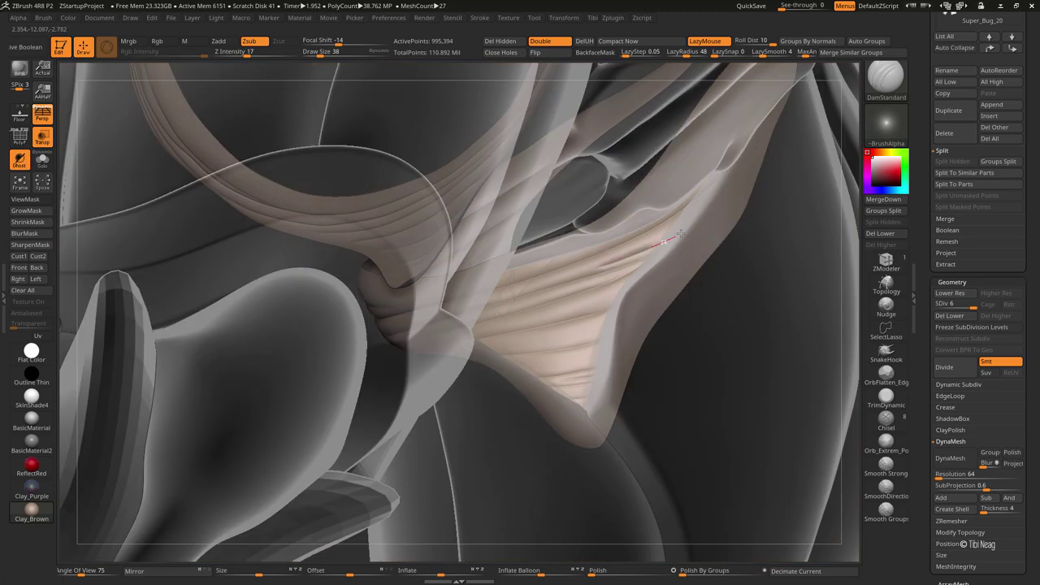
right_click_drag(569, 281, 572, 403)
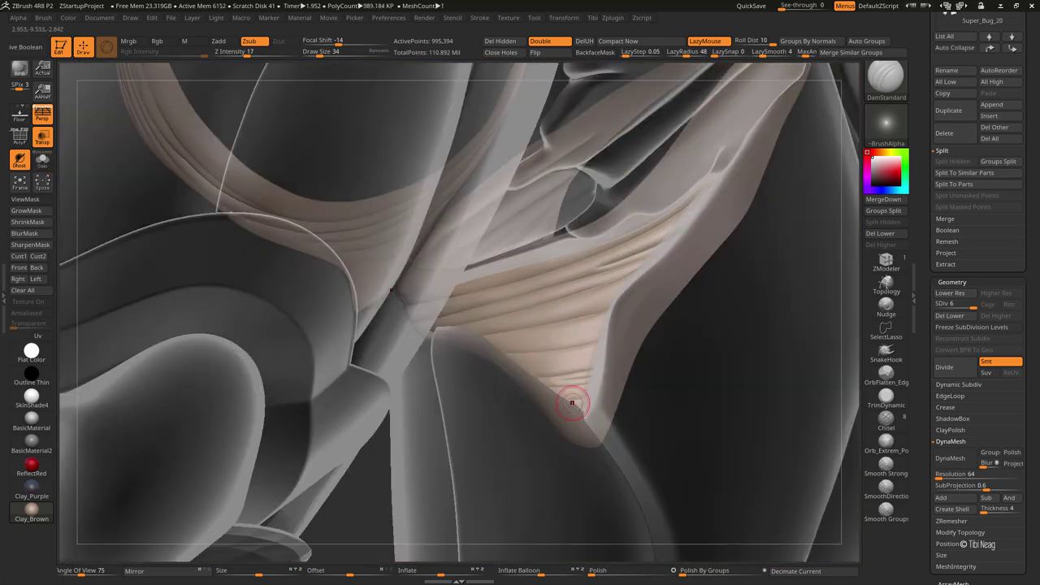
Switch to the Inflat brush and turn on lazy-mouse stroke smoothing
key("shift+s")
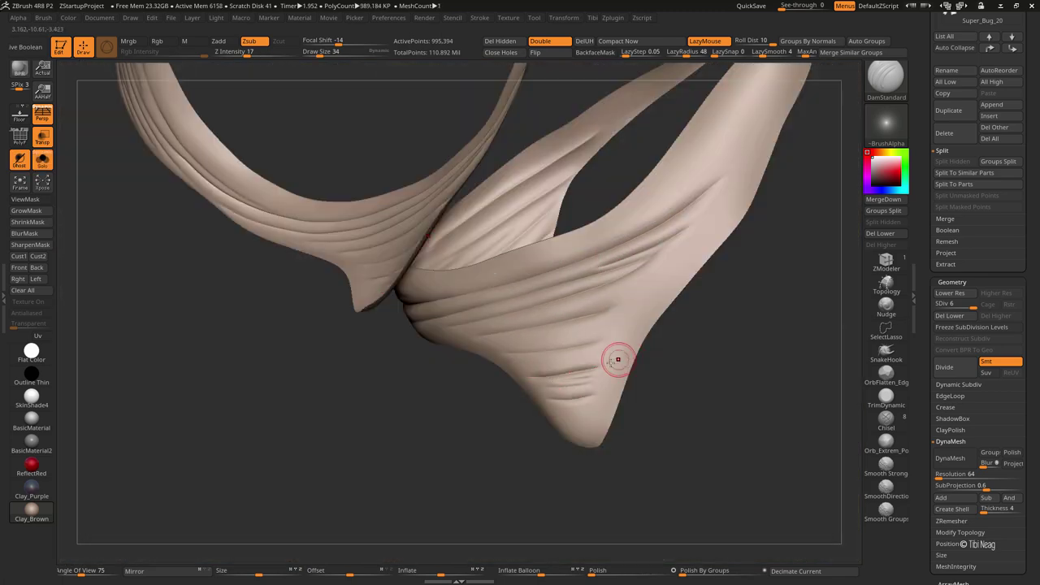
key("b")
key("i")
key("n")
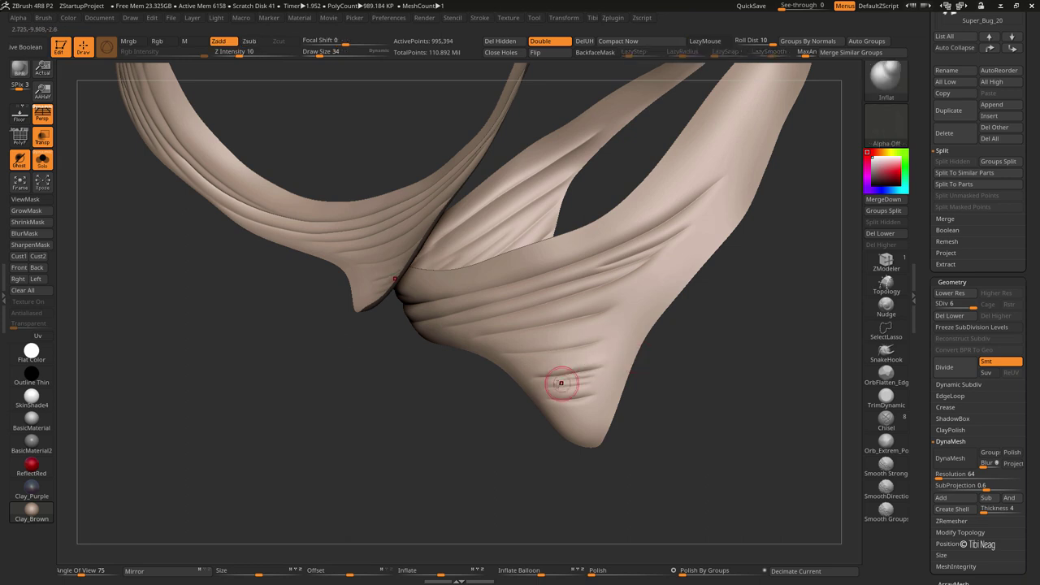
key("shift+s")
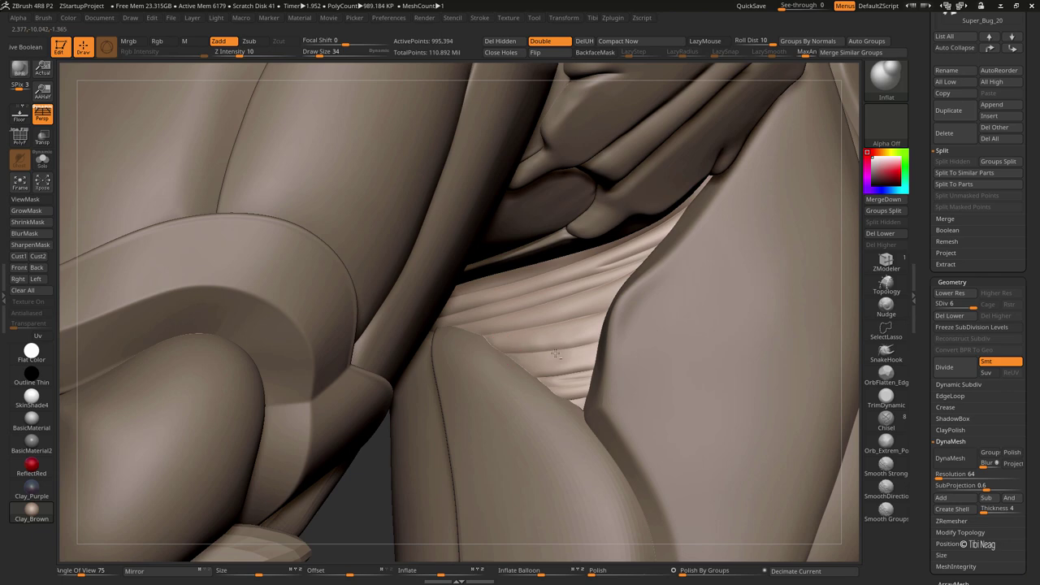
key("l")
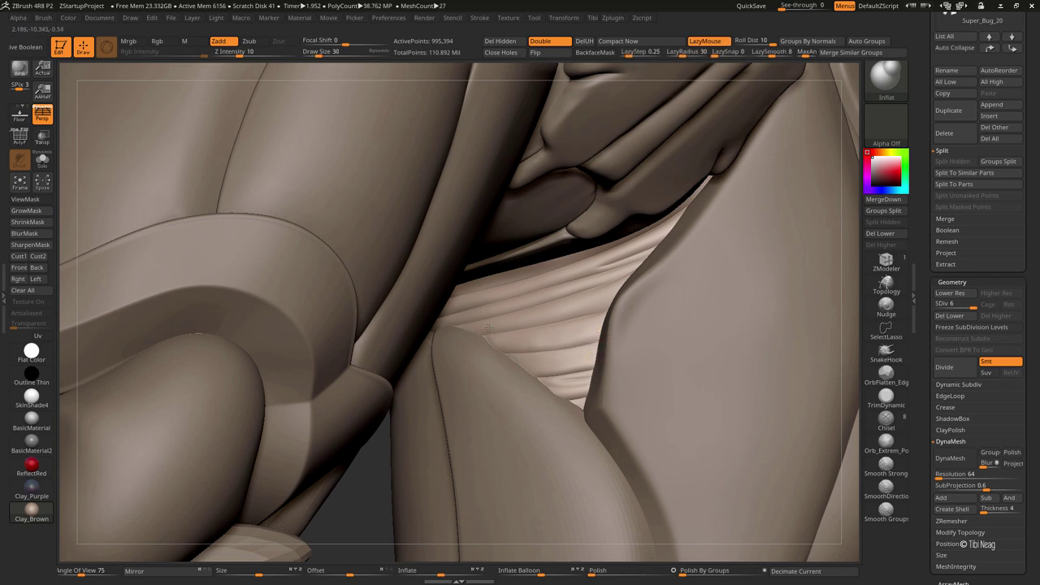
Frame the creature from the front, close in on the hip folds and switch to DamStandard
key("f")
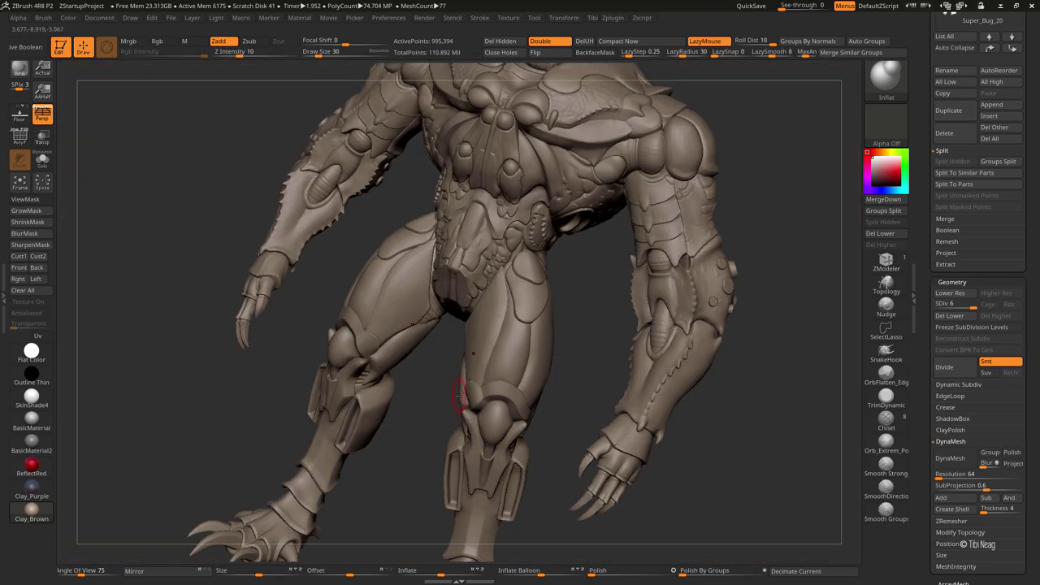
mouse_move(683, 343)
left_mouse_down()
mouse_move(336, 448)
mouse_move(481, 401)
mouse_move(420, 360)
mouse_move(312, 181)
left_mouse_up()
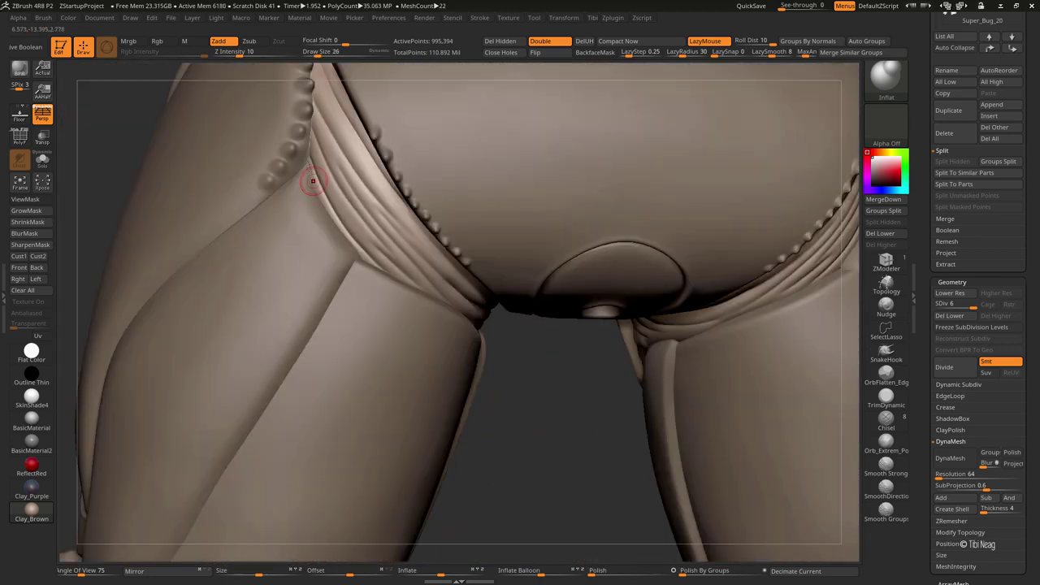
left_click_drag(320, 141, 398, 246)
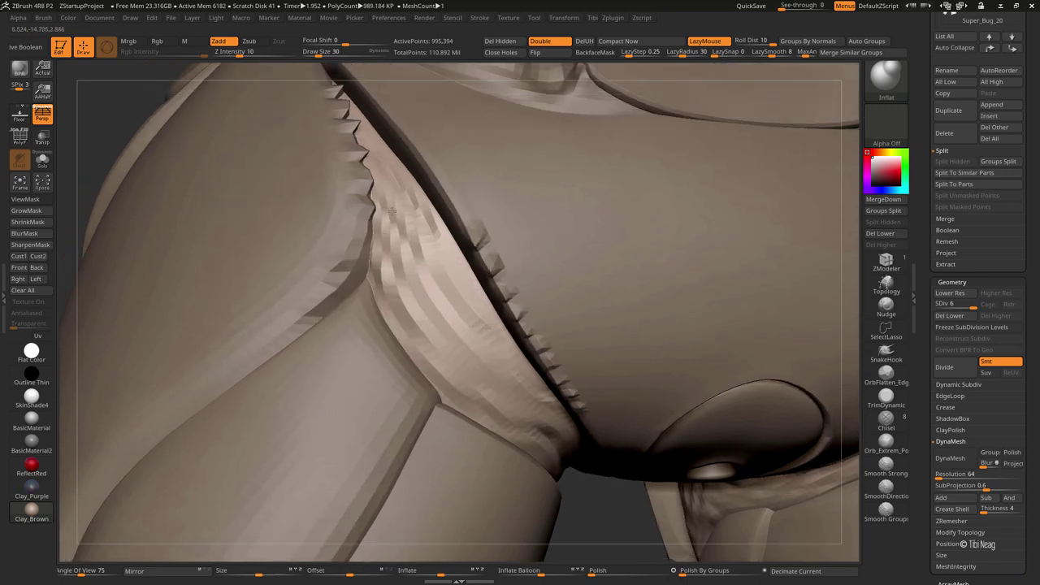
left_click_drag(394, 236, 434, 255)
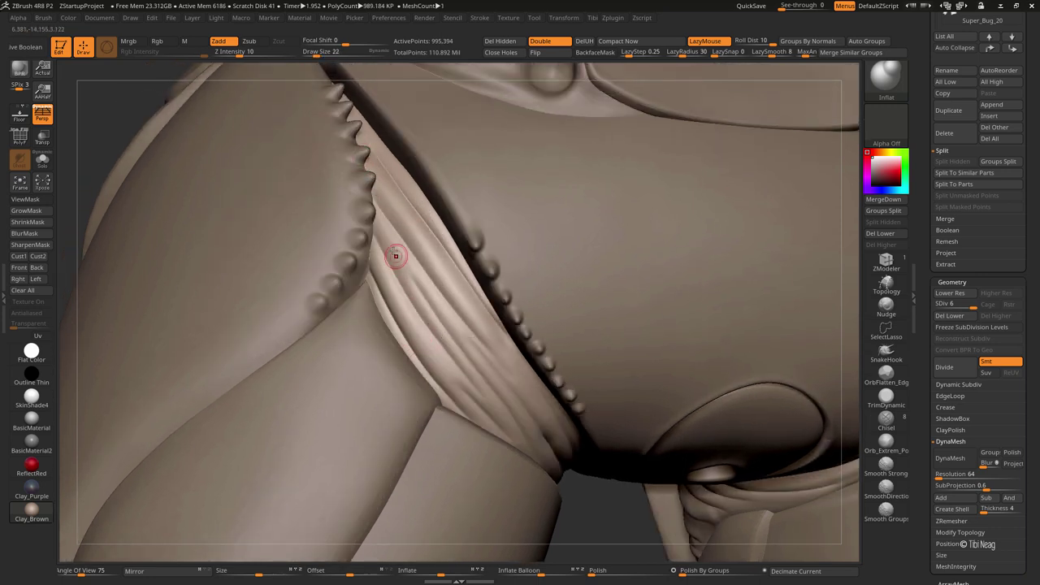
left_click_drag(395, 216, 463, 409)
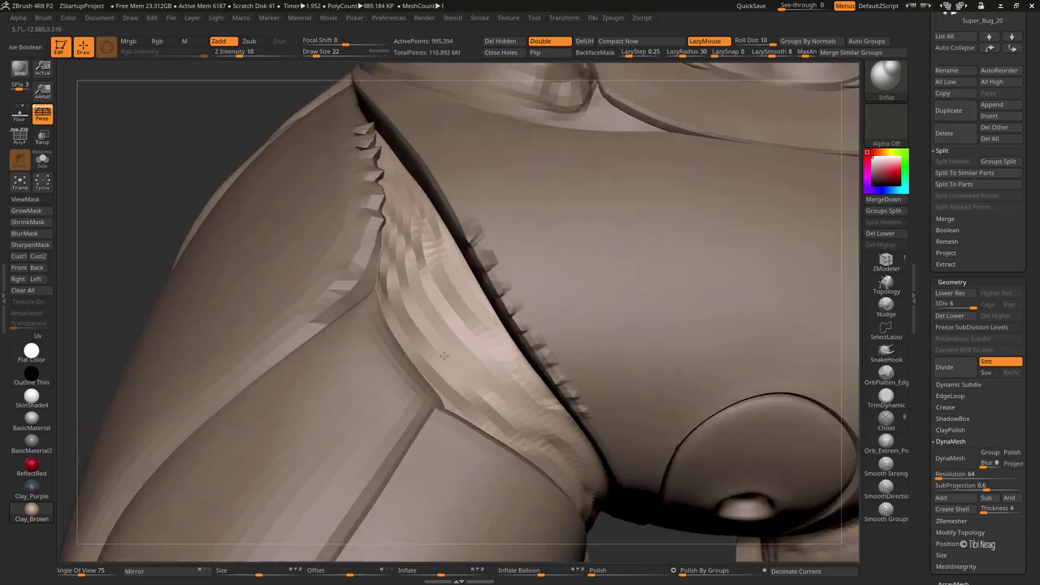
key("b")
key("d")
key("s")
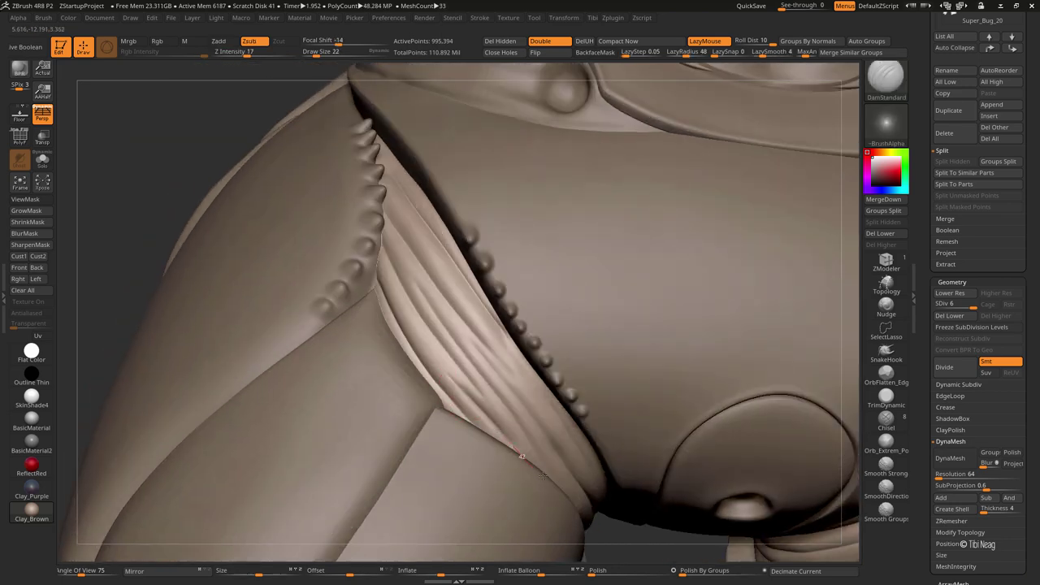
left_click_drag(522, 457, 541, 456)
left_click_drag(404, 274, 371, 156)
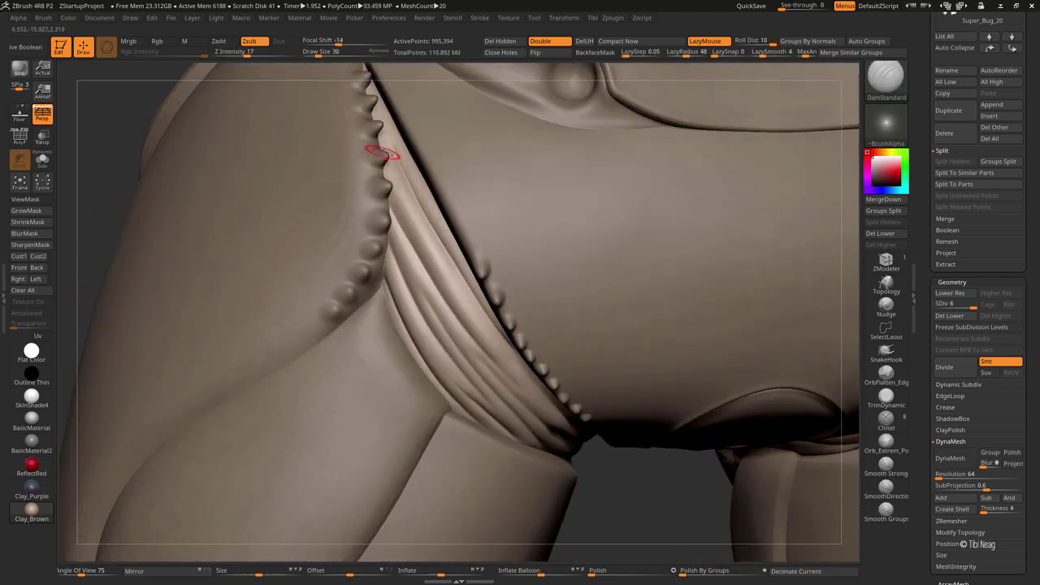
Carve two more creases down the isolated cloth folds with a slightly larger brush, then inspect the knee armour
key("shift+ctrl+s")
left_click_drag(420, 233, 425, 236)
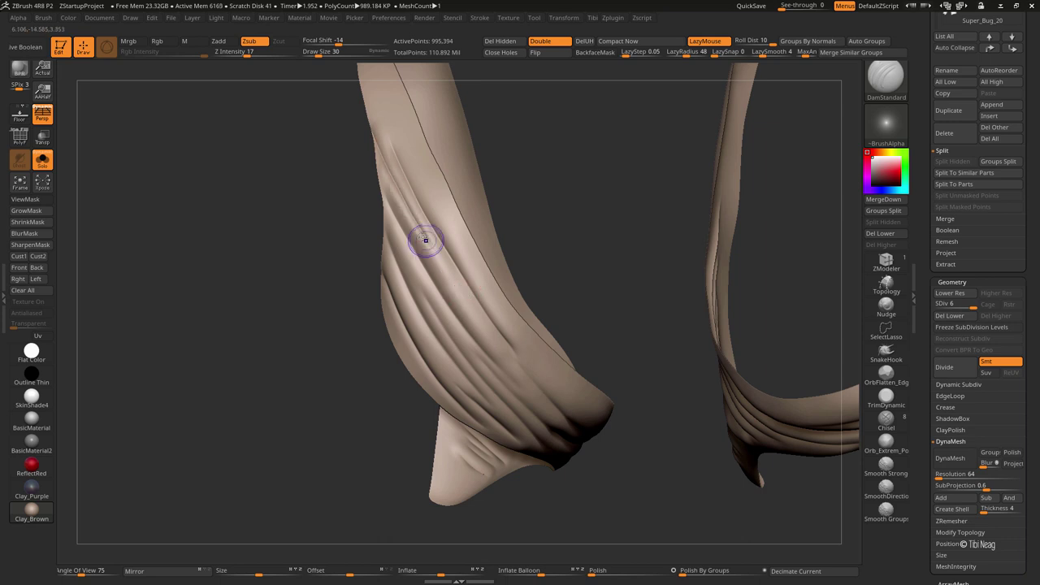
left_click_drag(294, 273, 356, 209)
key("bracketright")
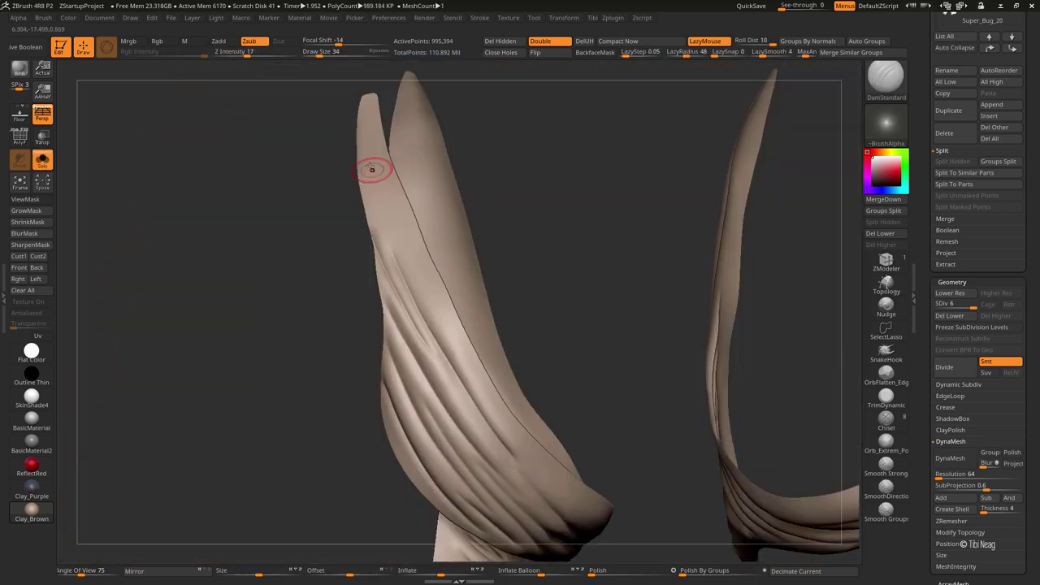
left_click_drag(424, 302, 481, 397)
key("ctrl+shift+s")
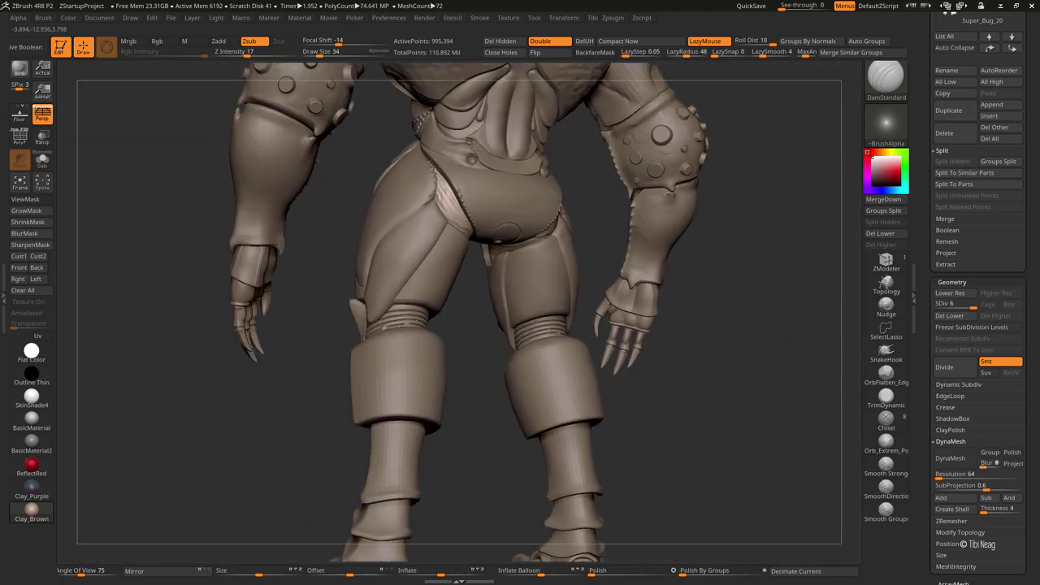
mouse_move(494, 357)
left_mouse_down()
mouse_move(382, 313)
mouse_move(480, 345)
left_mouse_up()
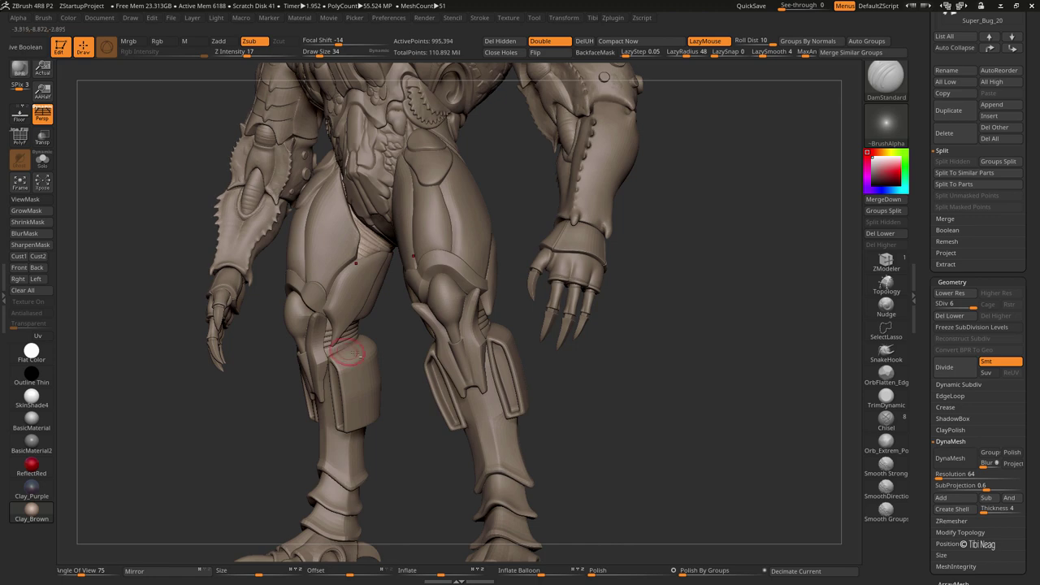
left_click_drag(349, 353, 448, 339, "alt")
Select the knee armour and sculpt a small rounded bump on its ribbed band below the spike
left_click(448, 339, "alt")
key("ctrl+shift+s")
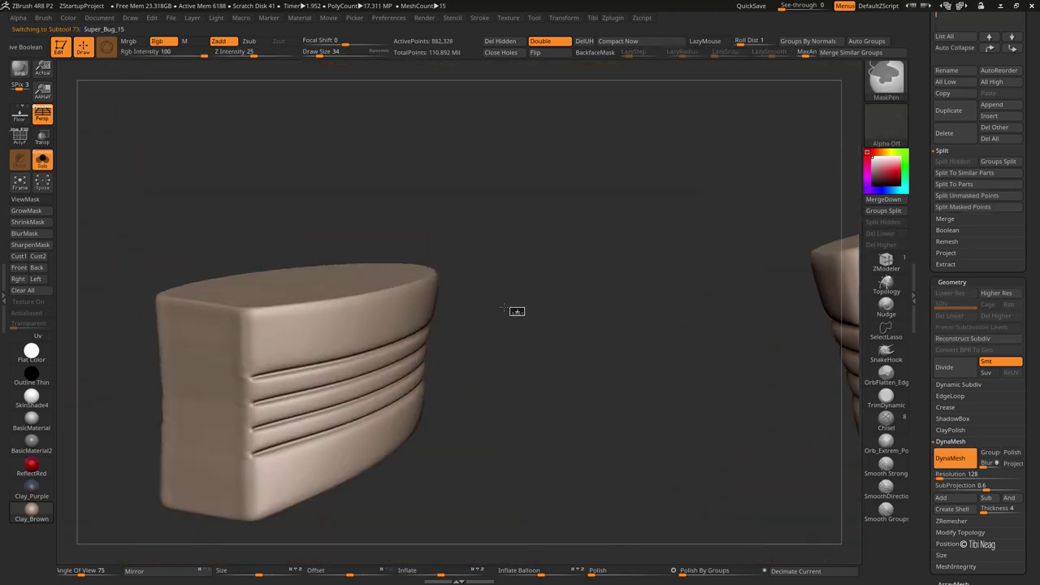
mouse_move(517, 311)
left_mouse_down()
mouse_move(464, 342)
mouse_move(523, 302)
left_mouse_up()
key("ctrl+shift+s")
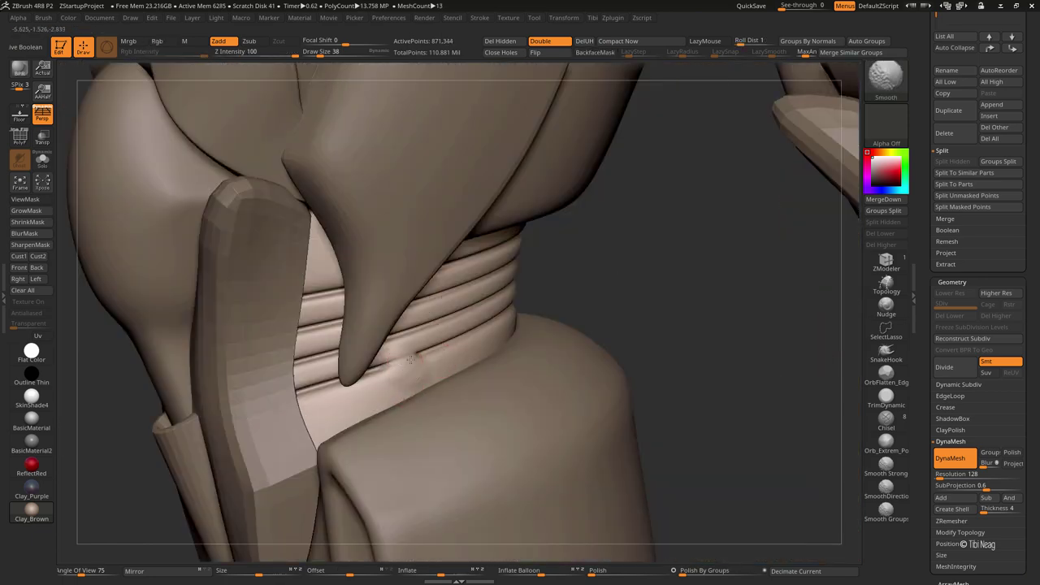
key("ctrl")
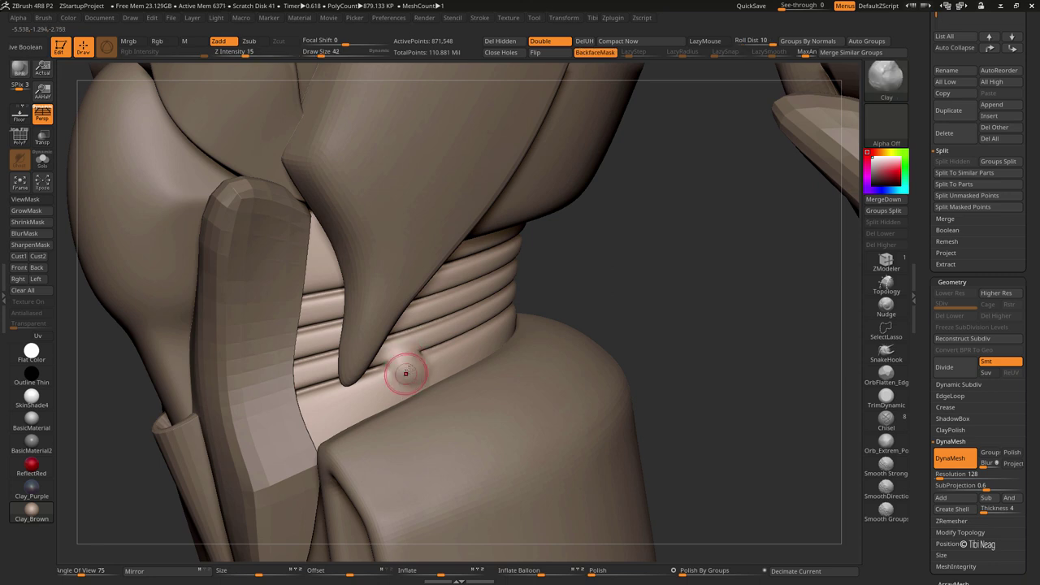
key("shift")
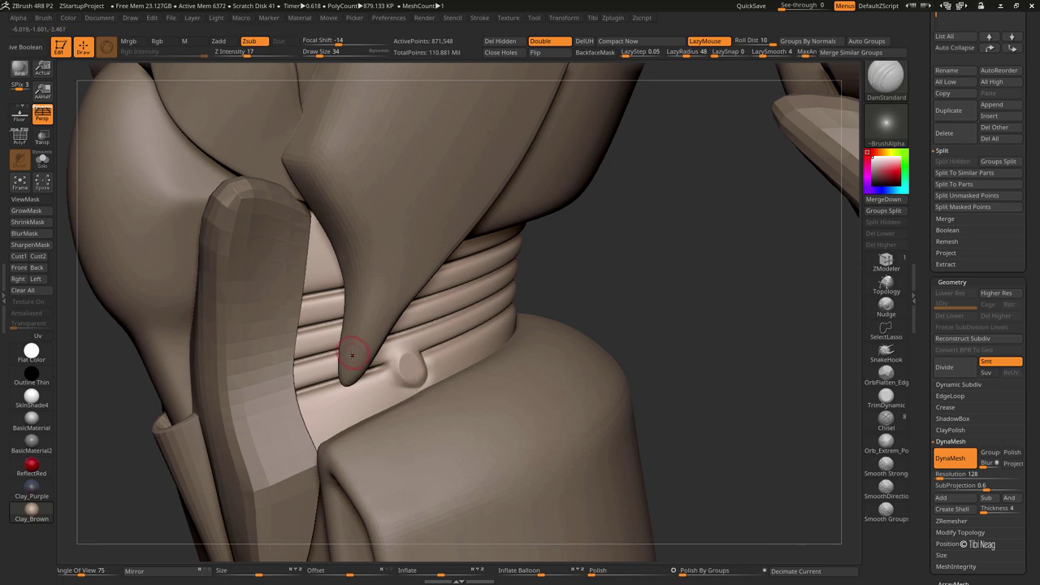
Zoom out to the whole model and briefly isolate the two foot pieces
mouse_move(352, 355)
right_mouse_down()
mouse_move(523, 451)
mouse_move(549, 438)
mouse_move(457, 425)
right_mouse_up()
key("f")
key("shift+s")
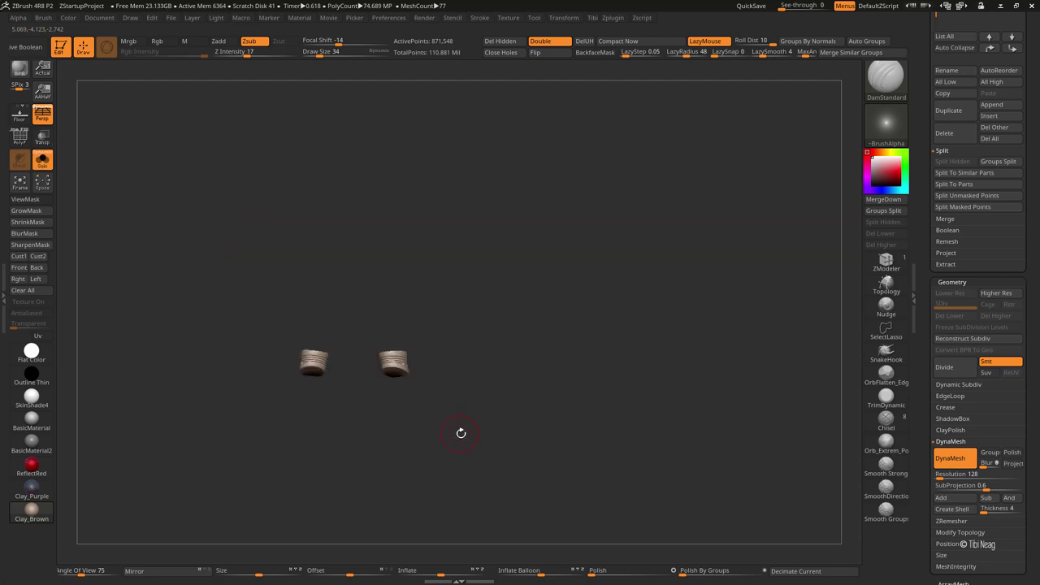
key("shift+s")
Select the shoulder armour piece, Super_Bug_18, and close in on it for sculpting
left_click(423, 235, "alt")
key("shift+s")
key("f")
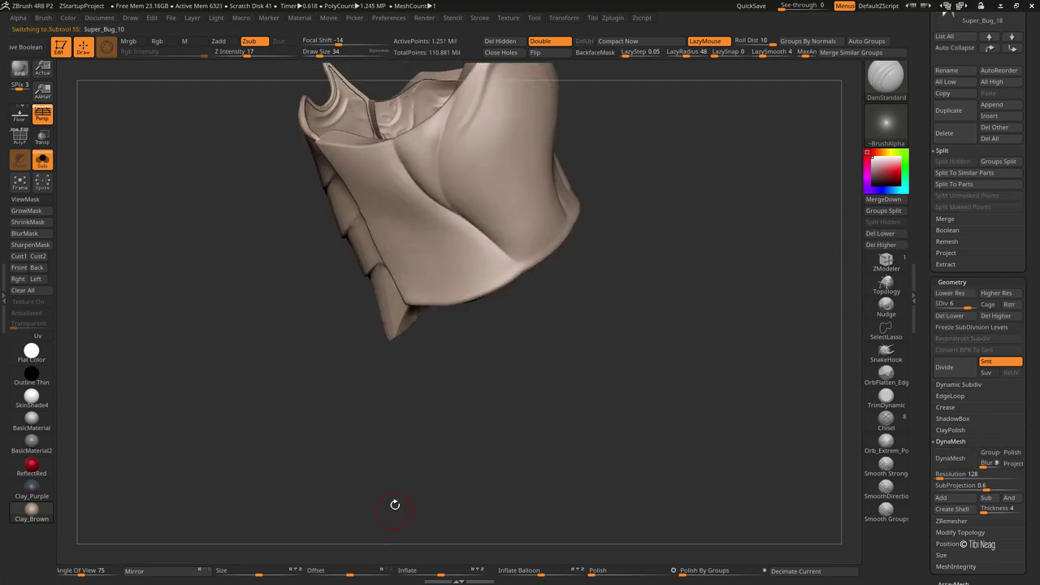
mouse_move(394, 505)
right_mouse_down()
mouse_move(408, 441)
mouse_move(384, 430)
mouse_move(346, 443)
mouse_move(374, 367)
mouse_move(532, 421)
mouse_move(485, 387)
right_mouse_up()
key("shift+s")
key("shift+s")
key("shift+s")
key("shift+s")
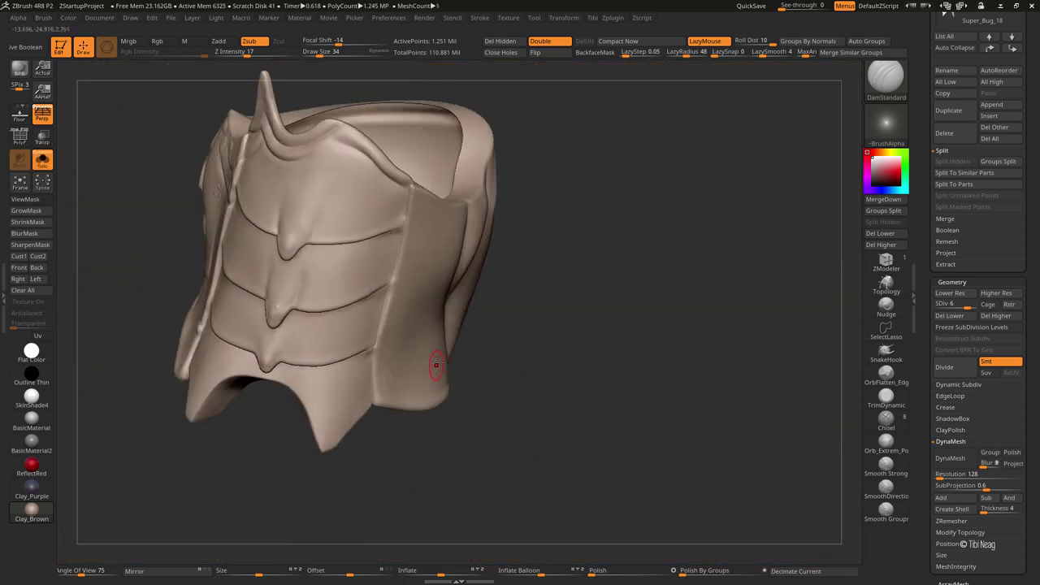
right_click_drag(436, 365, 463, 265)
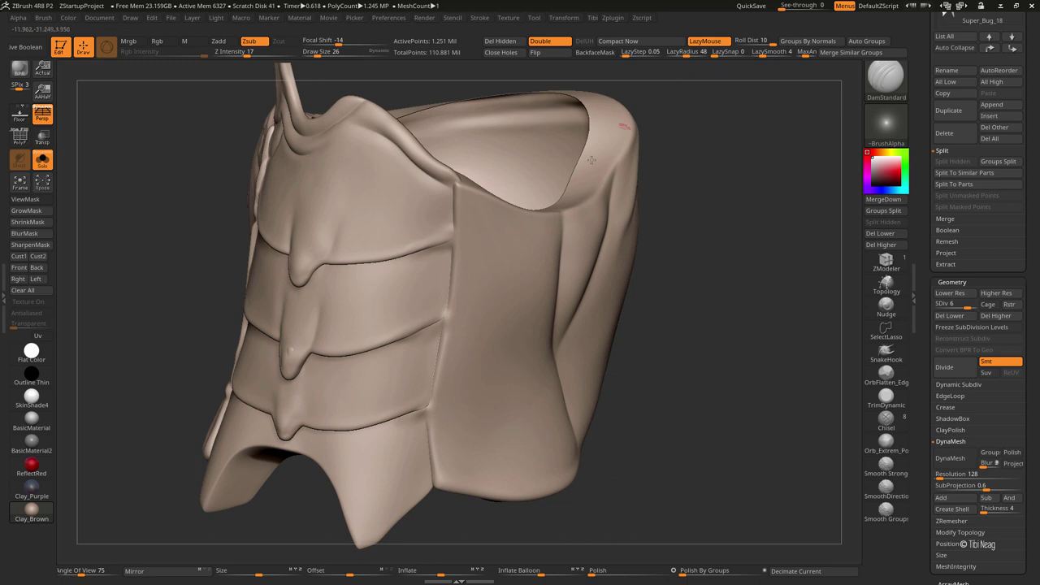
Build a clay bump on the plate surface with a larger Clay brush, alternating with hPolish
key("b")
key("c")
key("l")
key("bracketright")
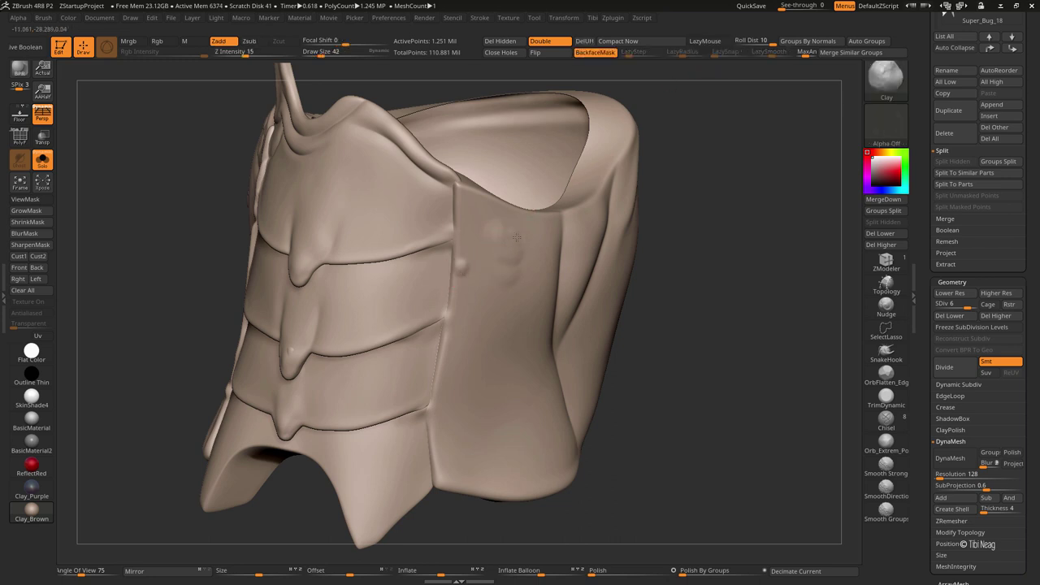
left_click_drag(517, 237, 494, 242)
key("b")
key("h")
key("p")
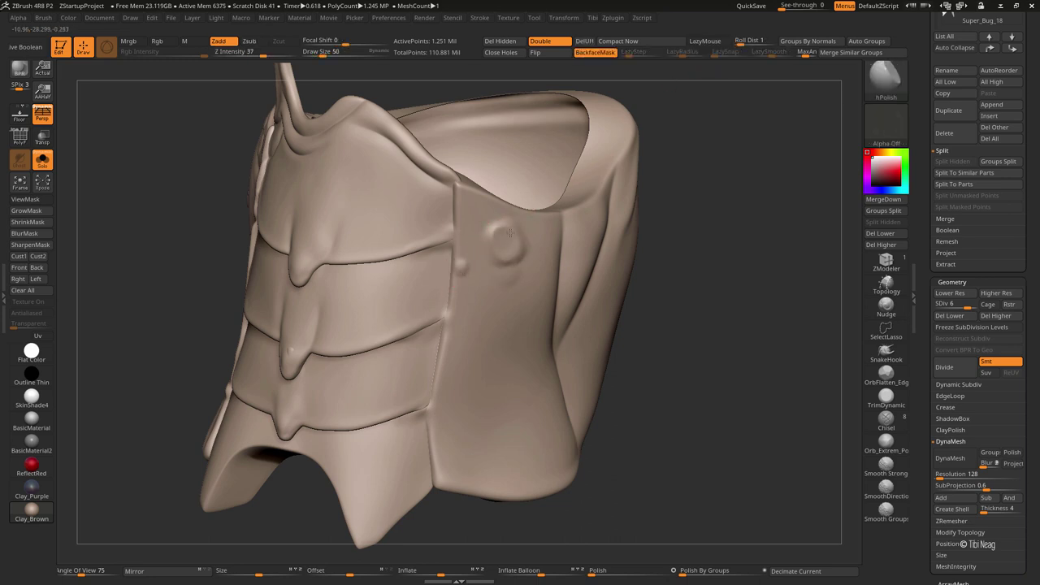
mouse_move(564, 274)
right_mouse_down()
mouse_move(518, 307)
mouse_move(672, 304)
mouse_move(504, 294)
right_mouse_up()
key("b")
key("c")
key("l")
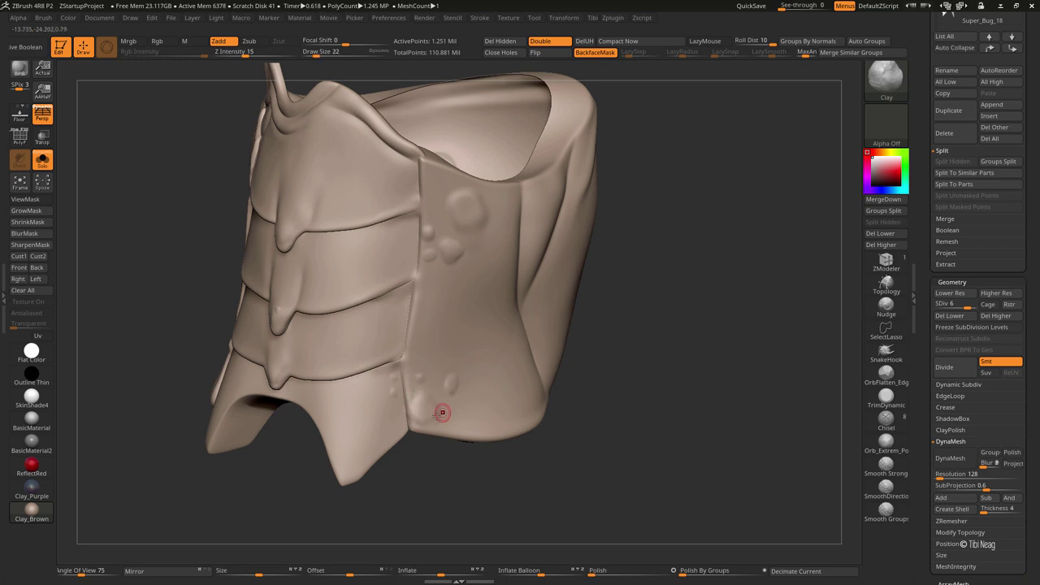
key("b")
key("h")
key("p")
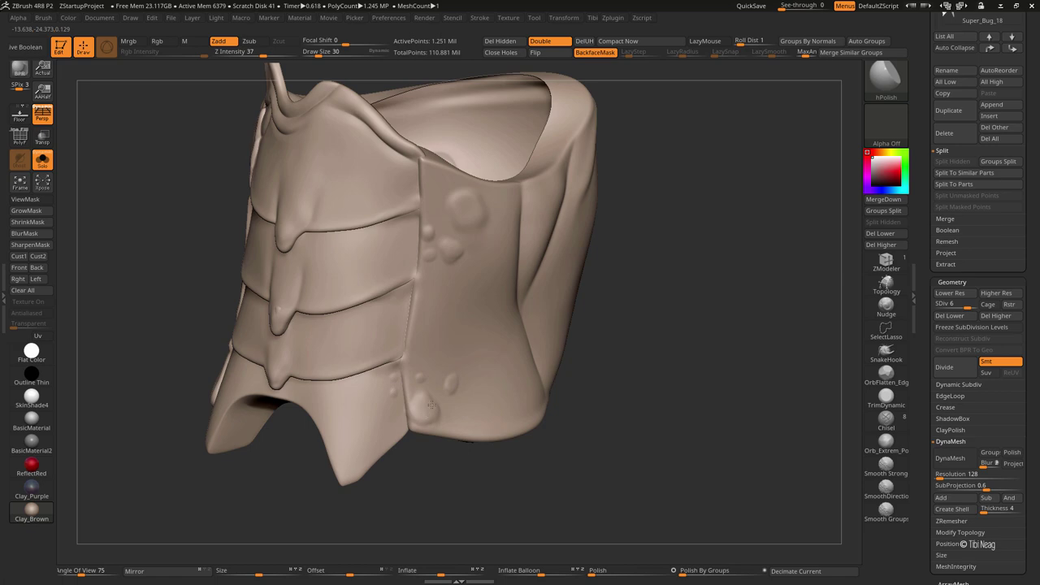
Add three clay bumps on the armour's lower side and polish them smoother with hPolish
mouse_move(681, 407)
left_mouse_down()
mouse_move(529, 413)
mouse_move(546, 412)
left_mouse_up()
key("b")
key("c")
key("l")
left_click_drag(496, 386, 464, 371)
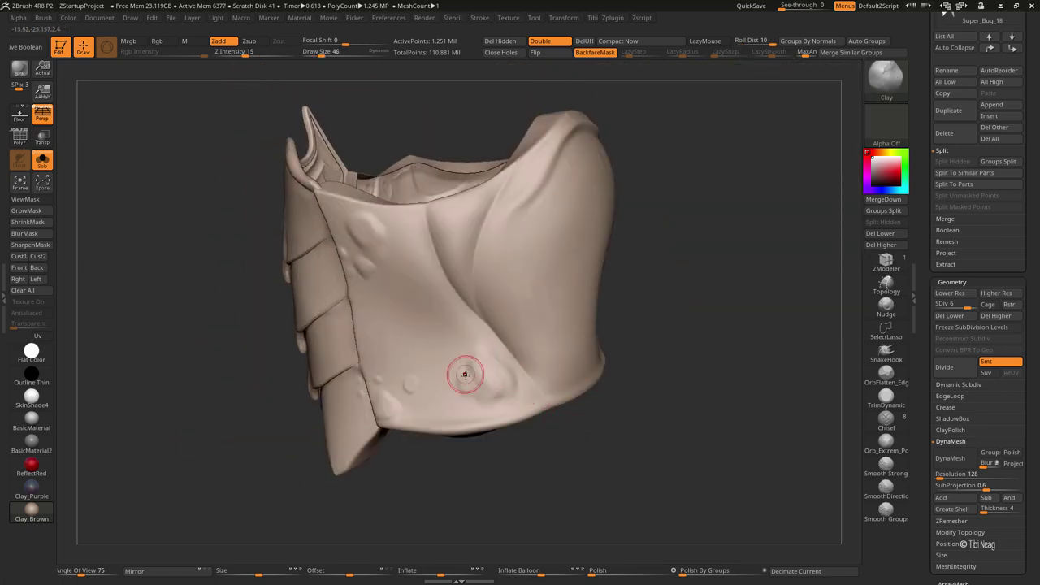
left_click_drag(454, 328, 448, 332)
left_click_drag(545, 358, 536, 379)
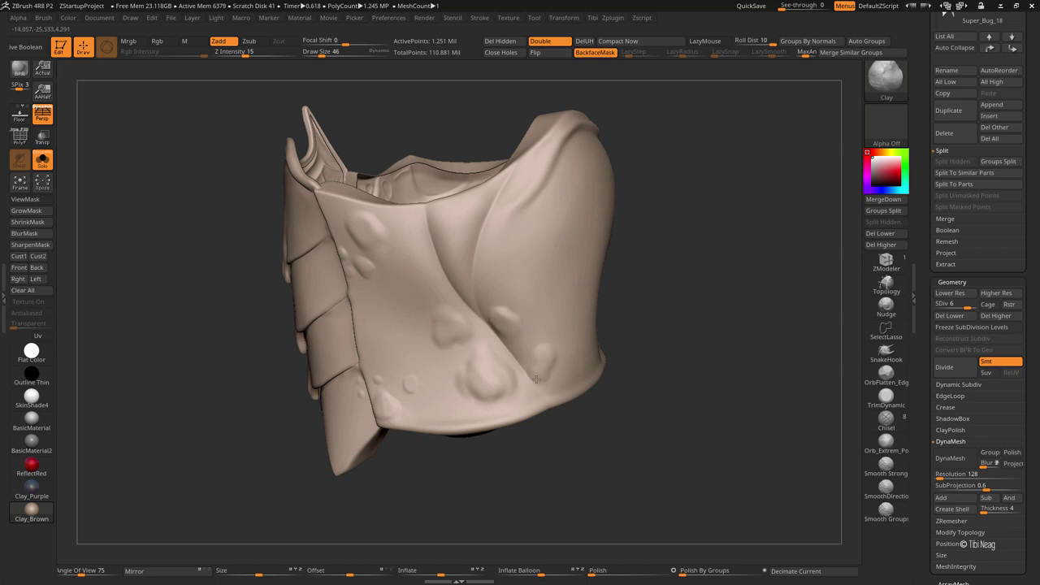
key("b")
key("h")
key("p")
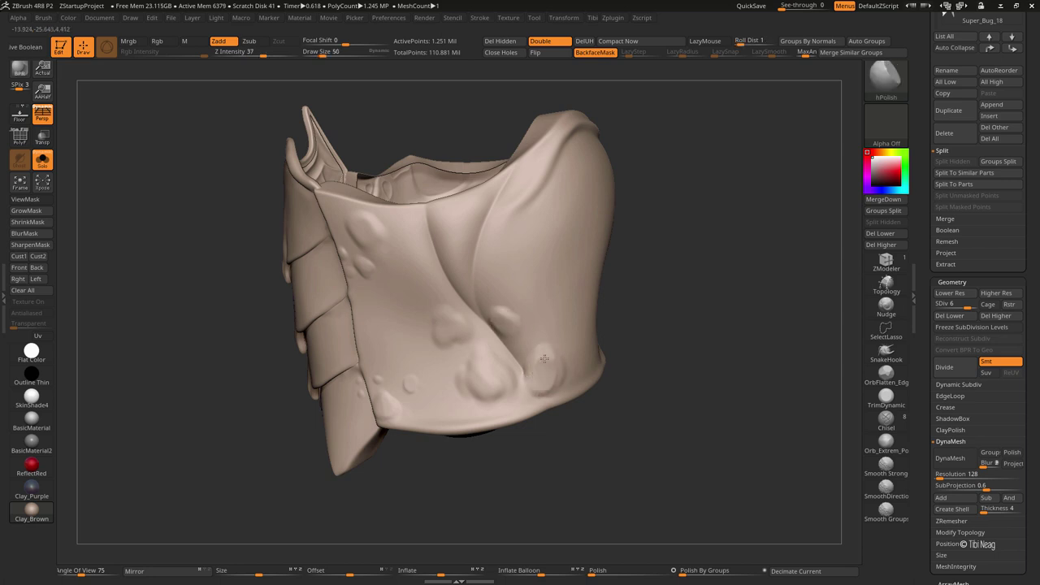
left_click_drag(465, 348, 450, 321)
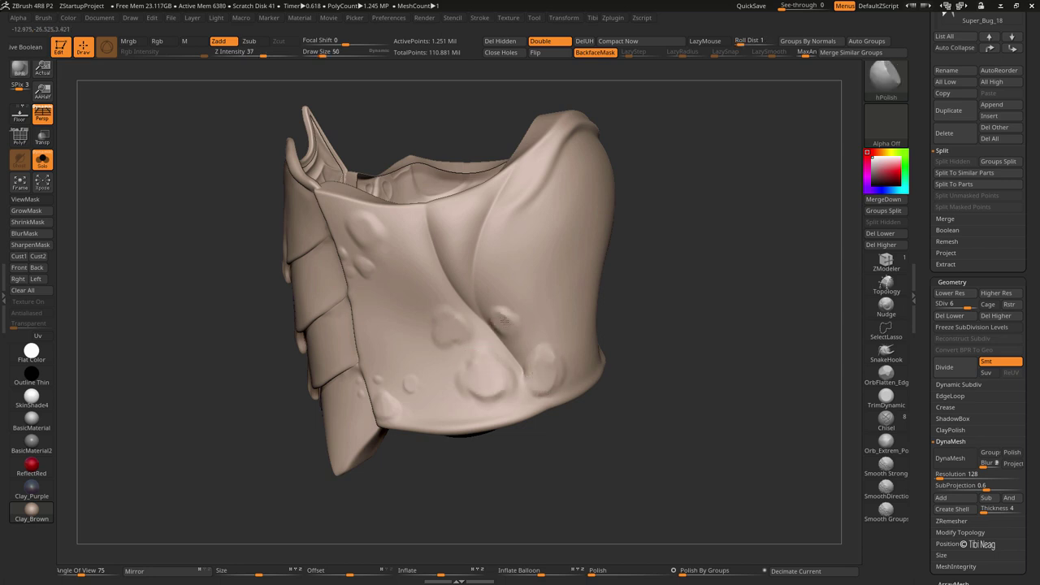
left_click_drag(641, 281, 581, 449)
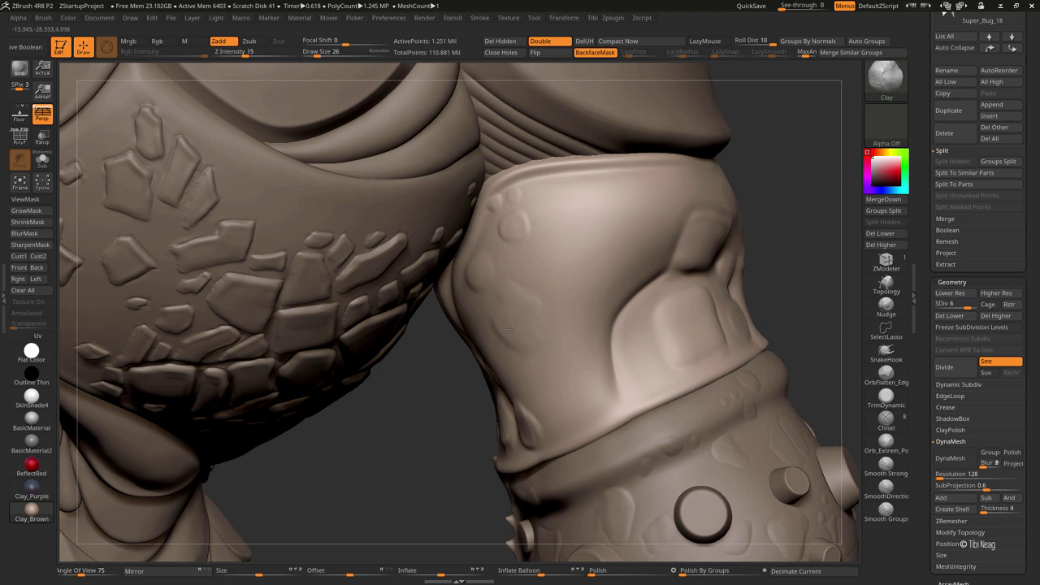
Build two clay bumps on the forearm armour and Shift-smooth the upper forearm
left_click_drag(537, 312, 504, 341)
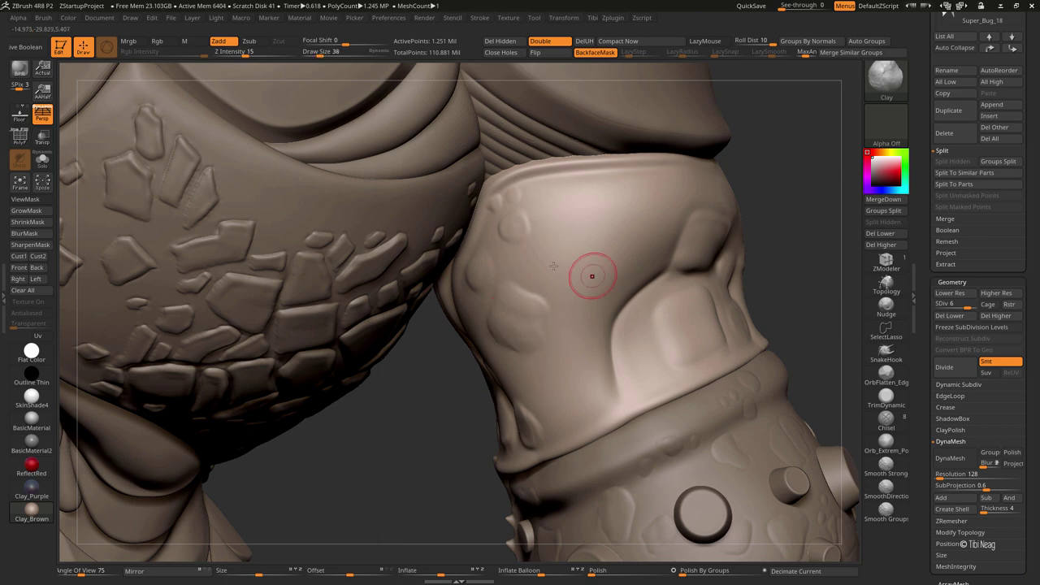
mouse_move(563, 243)
left_mouse_down()
mouse_move(574, 260)
mouse_move(569, 252)
left_mouse_up()
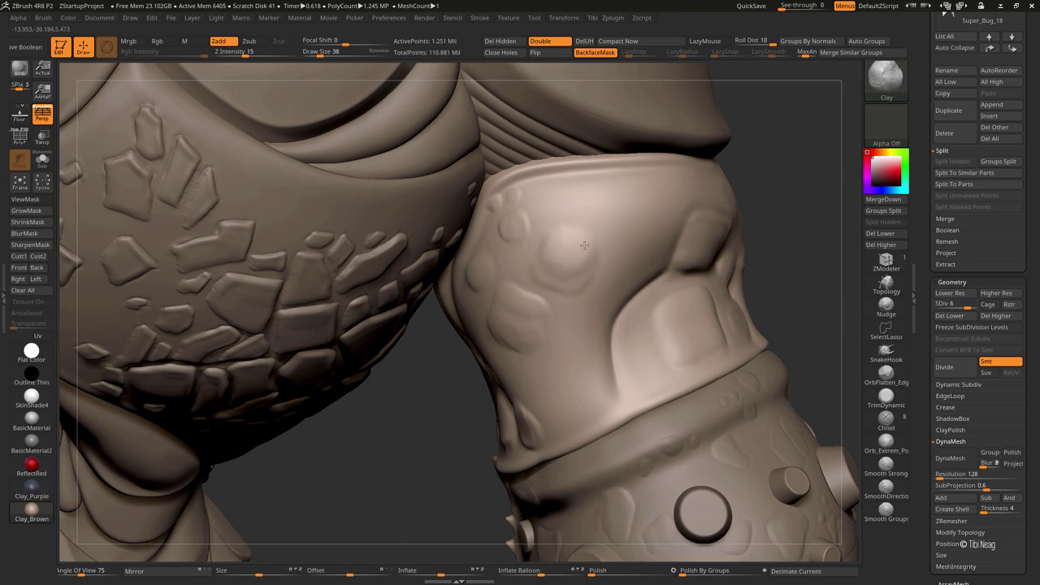
key("bracketleft")
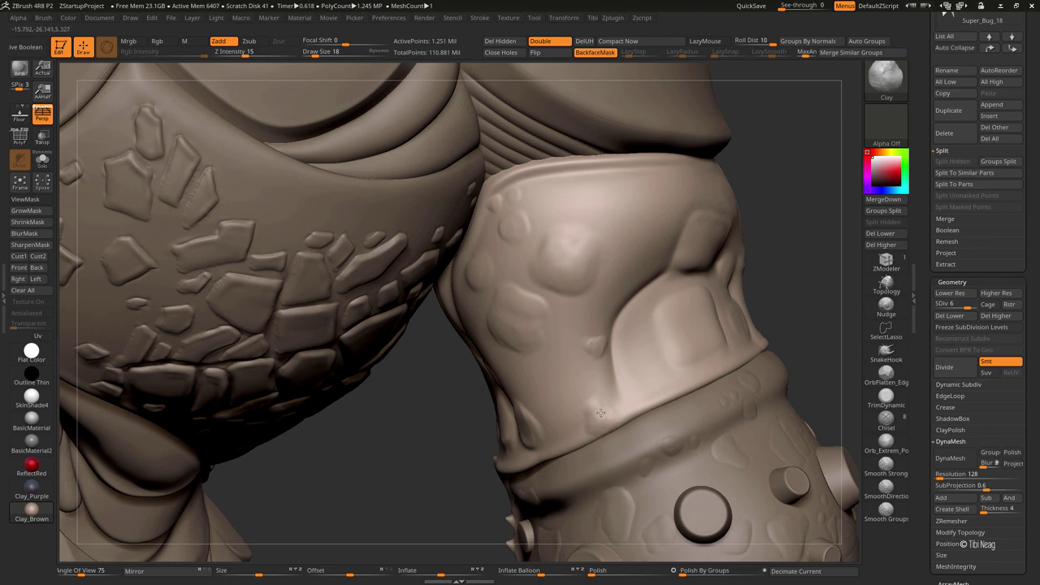
key("shift")
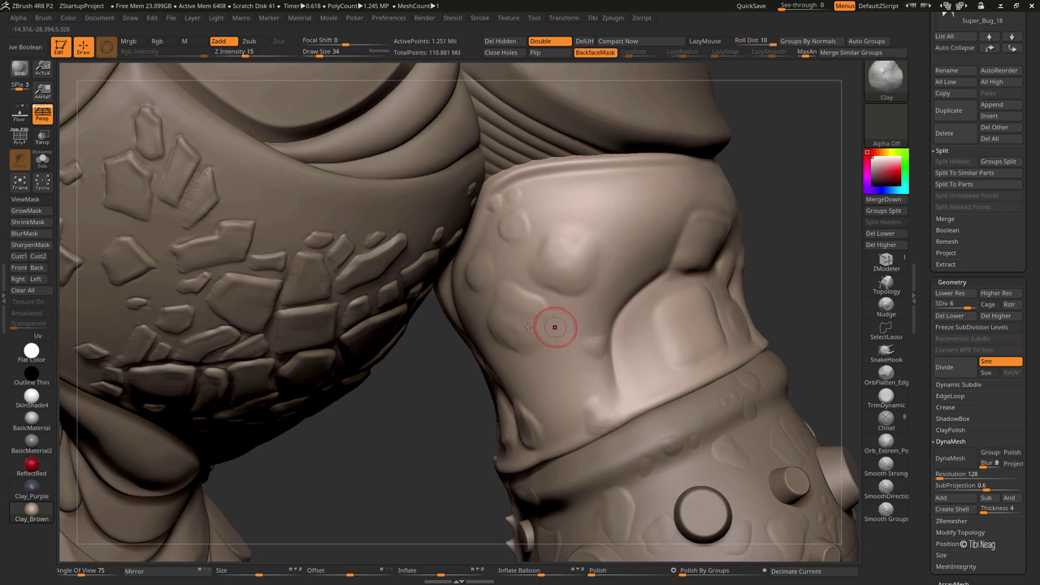
left_click_drag(494, 242, 568, 241, "shift")
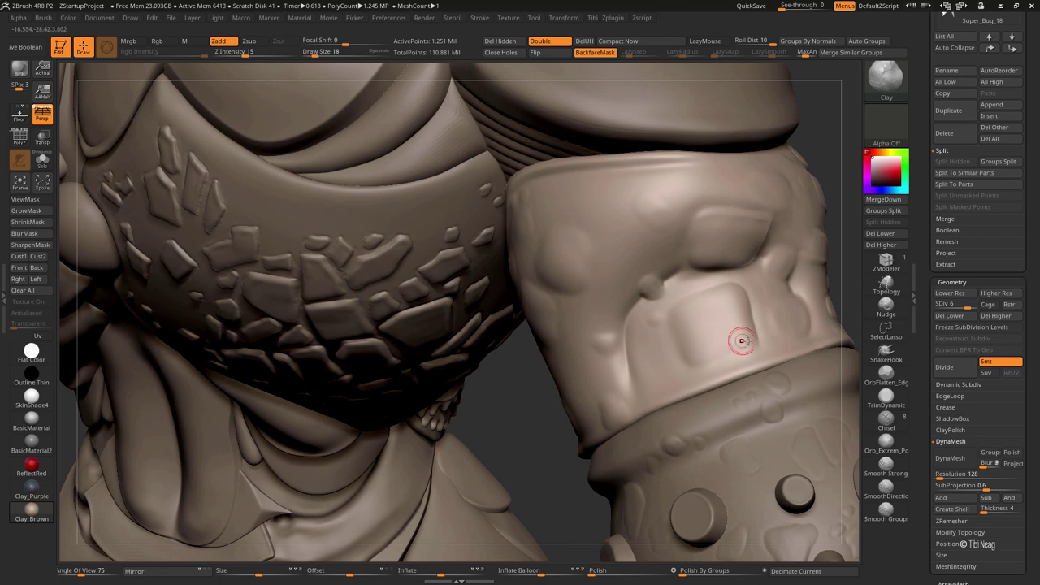
With a smaller brush, view the model from behind and flatten one arm bump into a disc
key("shift")
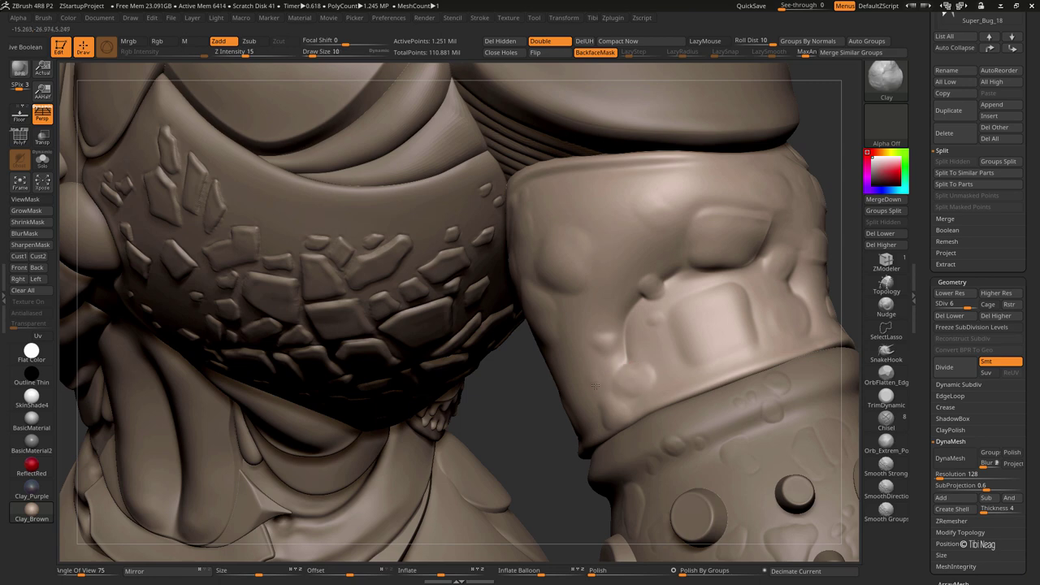
key("bracketleft")
key("bracketleft")
key("f")
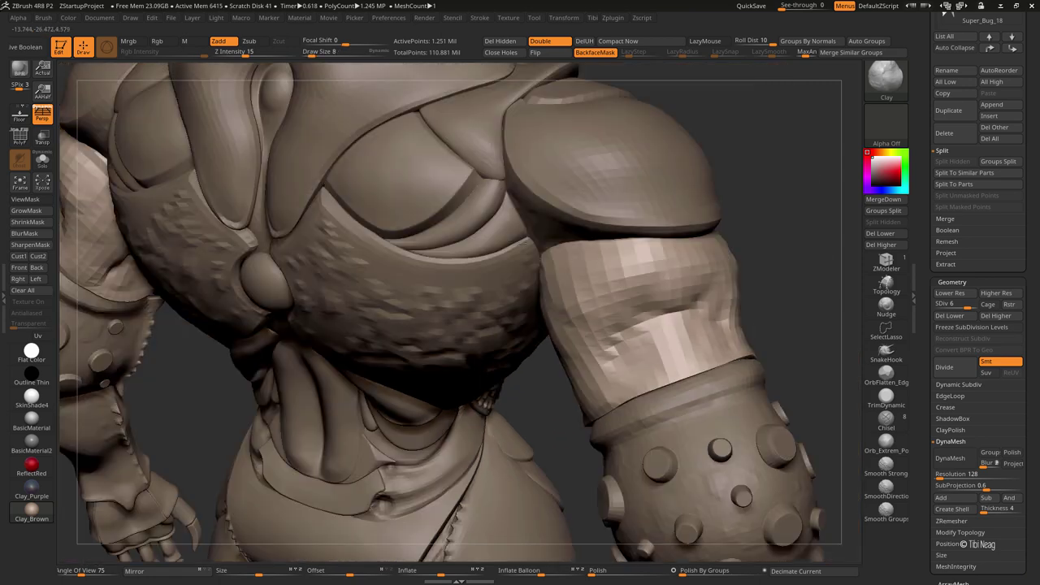
left_click_drag(690, 247, 689, 262, "shift")
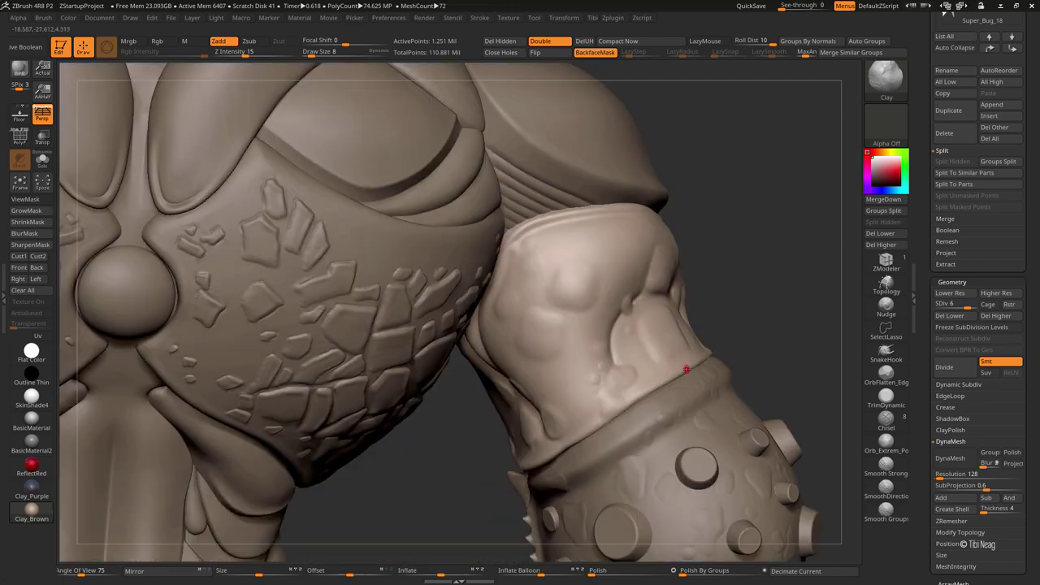
left_click_drag(584, 282, 567, 276)
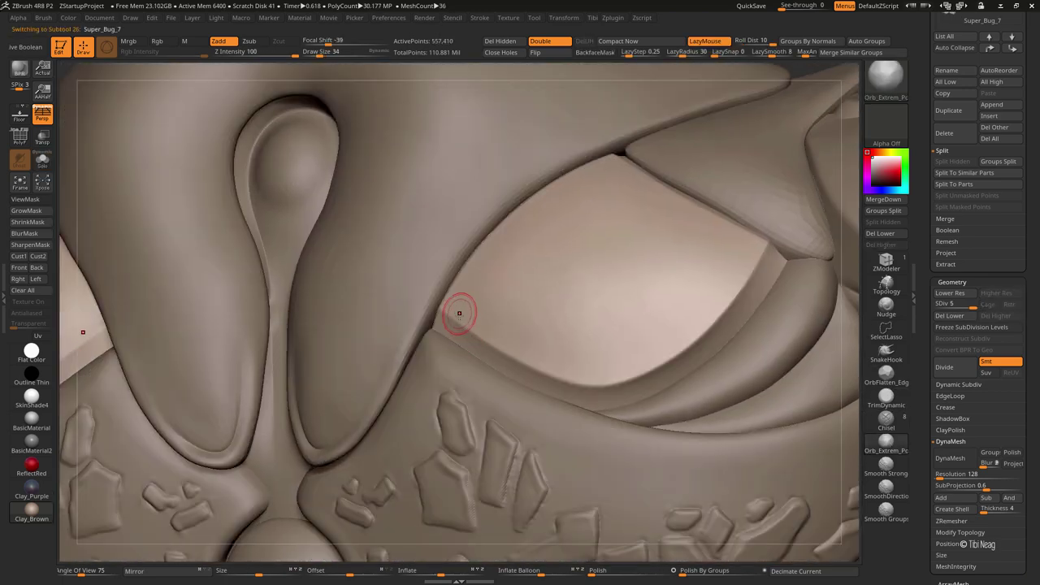
Polish the isolated chest pad's lower edge and left corner with Orb_Extrem_Polish, then orbit toward the belly
key("ctrl+shift+s")
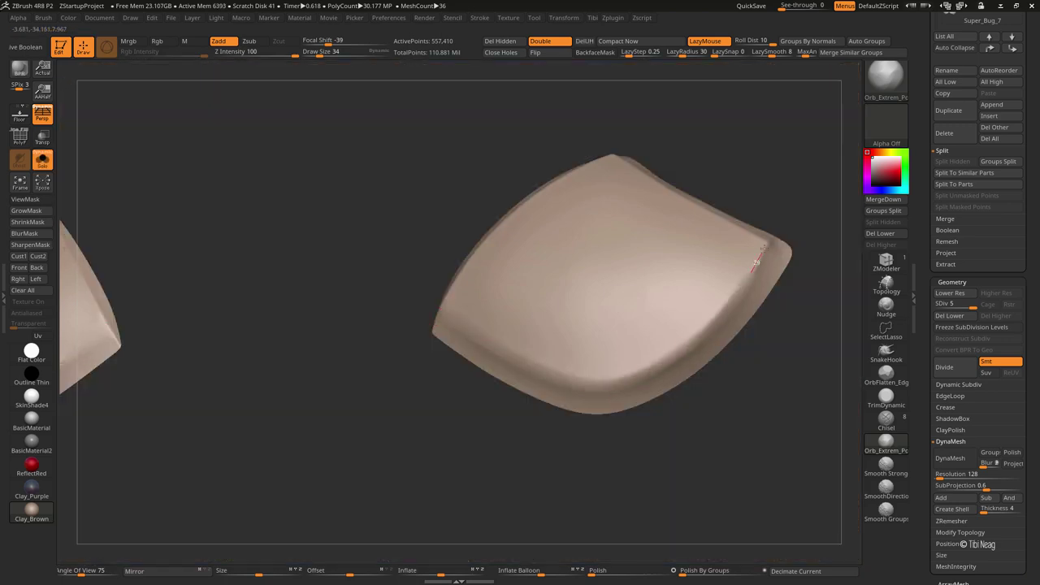
left_click_drag(456, 326, 489, 343)
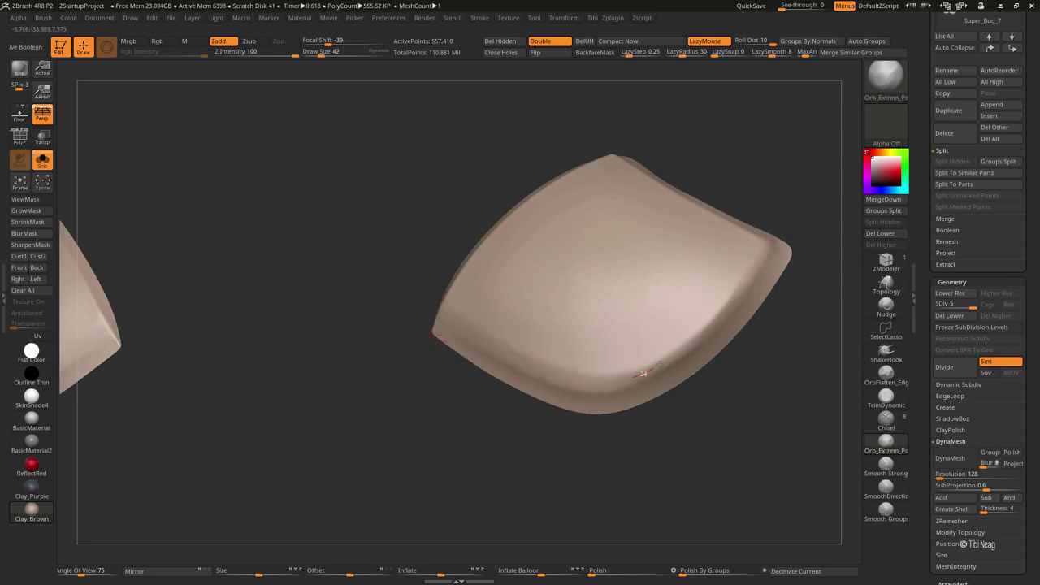
key("bracketleft")
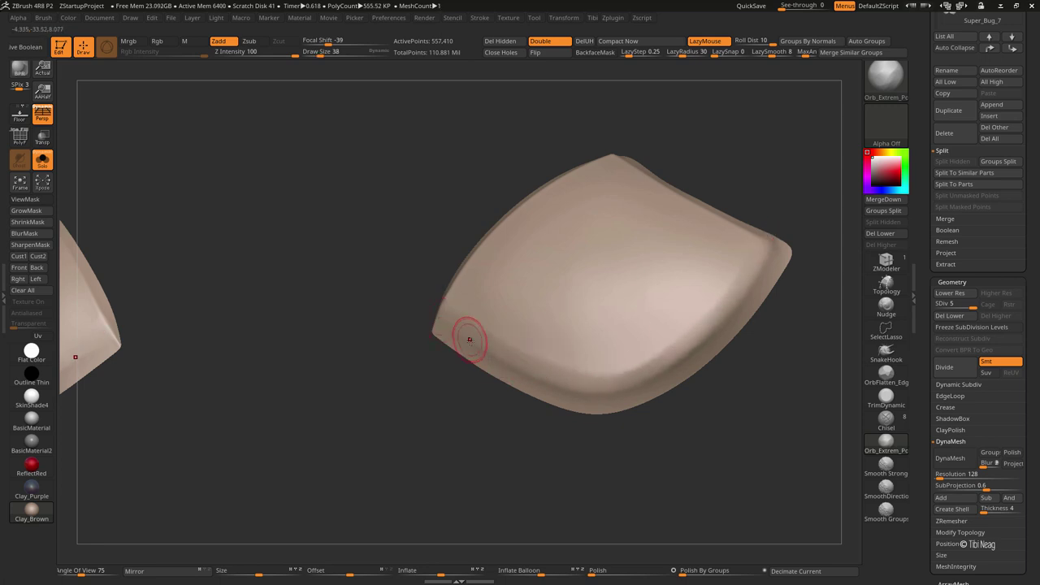
left_click_drag(746, 291, 767, 255)
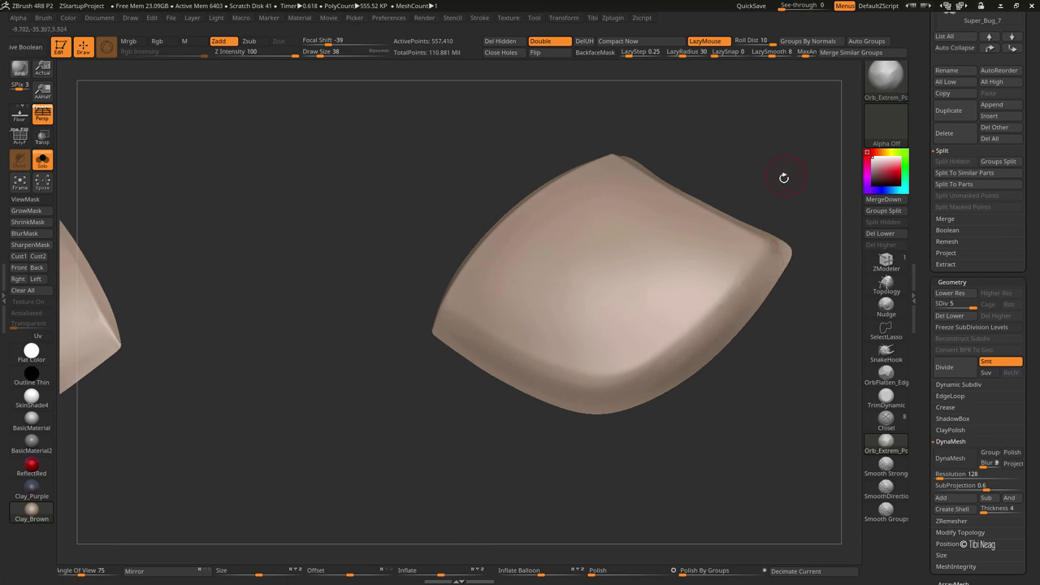
key("ctrl+shift+s")
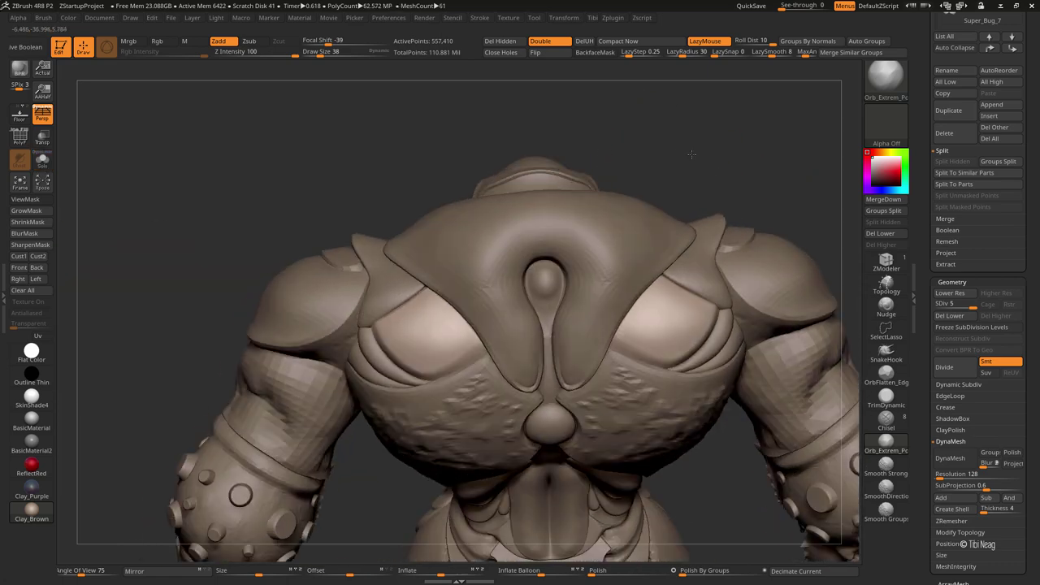
mouse_move(691, 154)
left_mouse_down()
mouse_move(663, 144)
mouse_move(650, 340)
left_mouse_up()
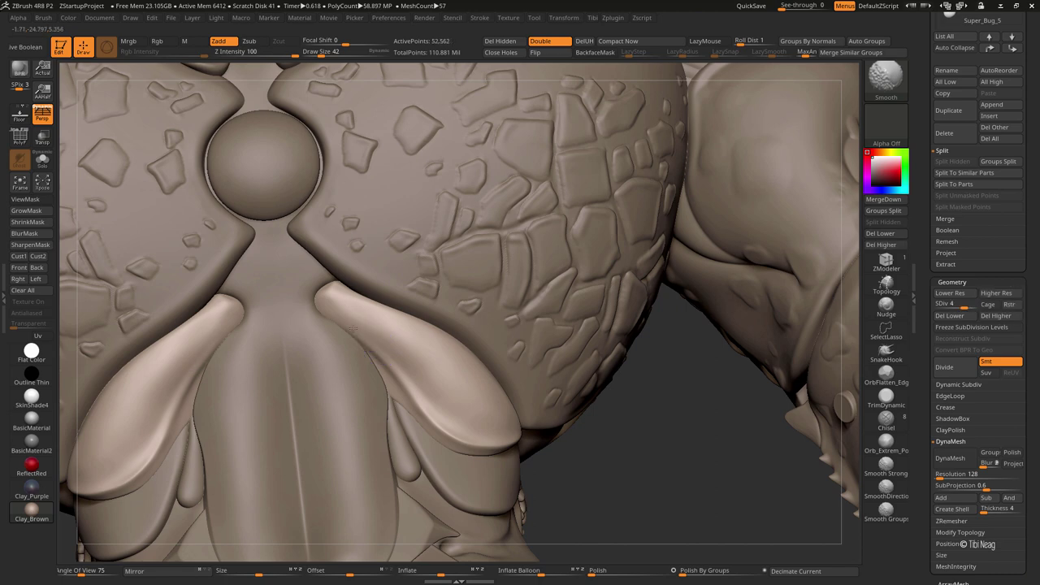
Drop the belly one subdivision level, switch to DamStandard, and tilt to see the flaps' underside
key("shift+d")
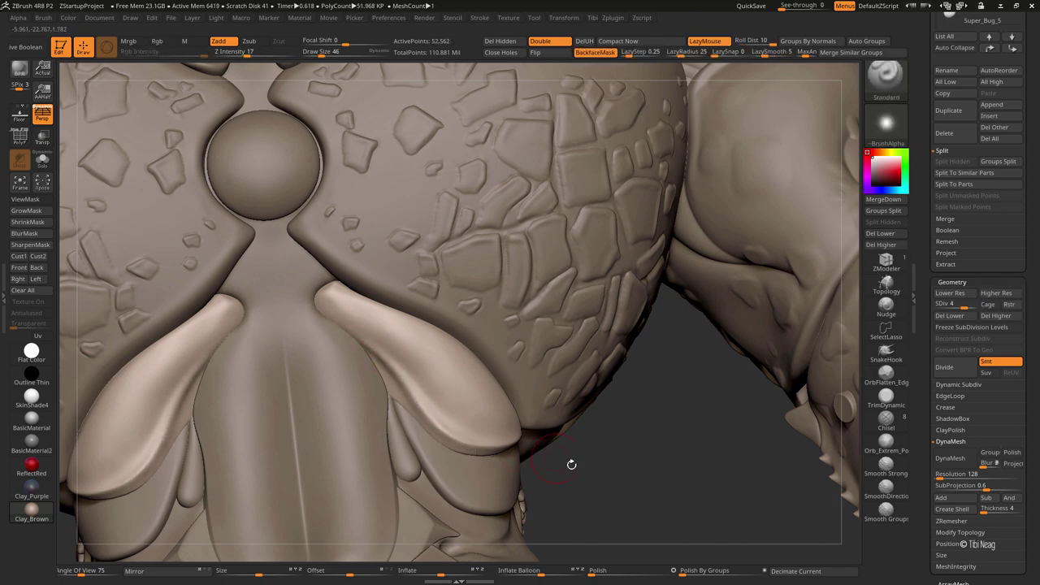
key("b")
key("d")
key("s")
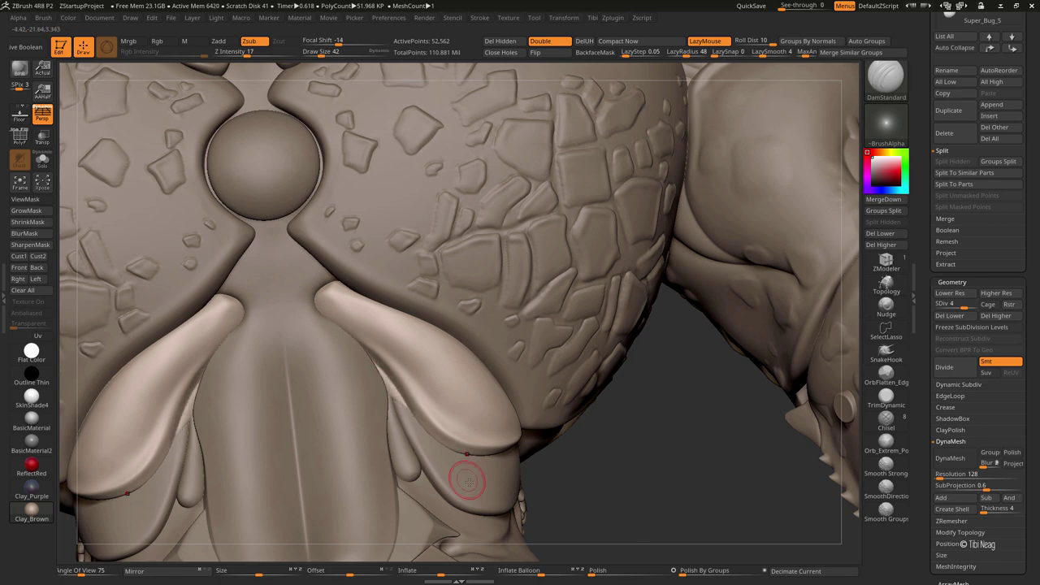
mouse_move(618, 471)
left_mouse_down()
mouse_move(667, 401)
mouse_move(481, 303)
left_mouse_up()
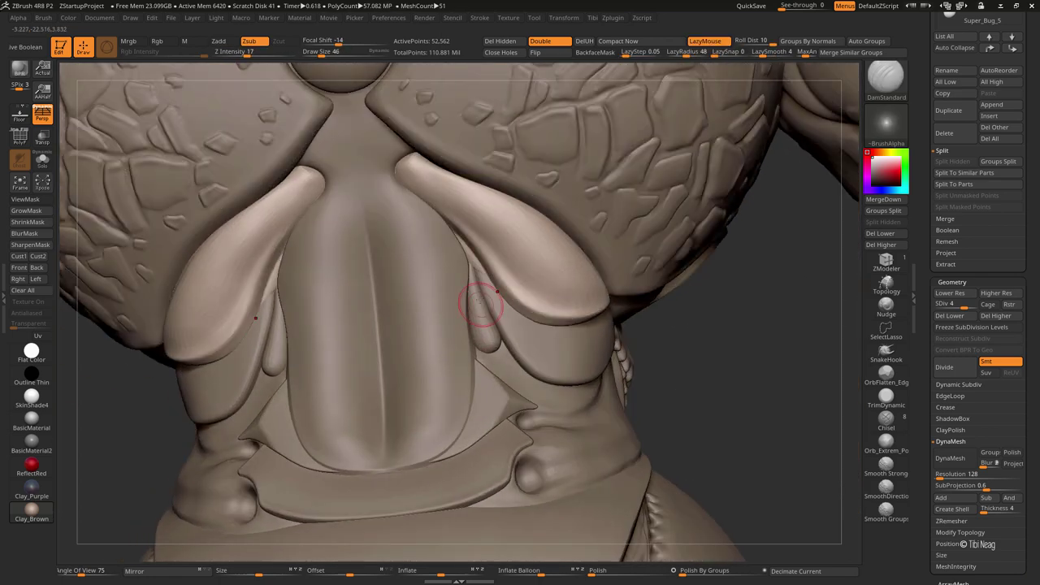
Switch to the Move brush, turn to a straight front view, and select the pale lower plate
key("b")
key("m")
key("v")
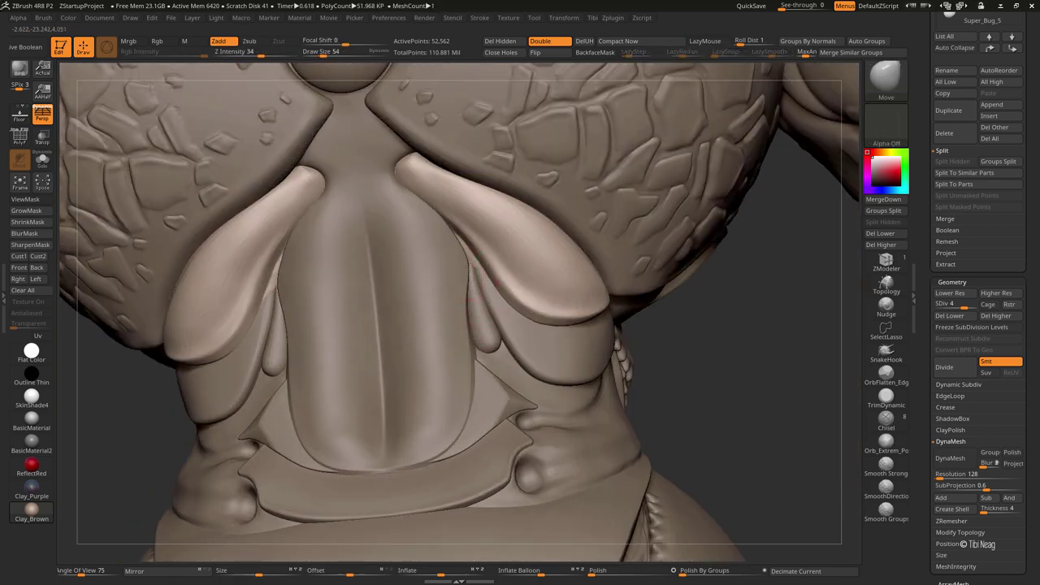
left_click_drag(452, 255, 482, 279)
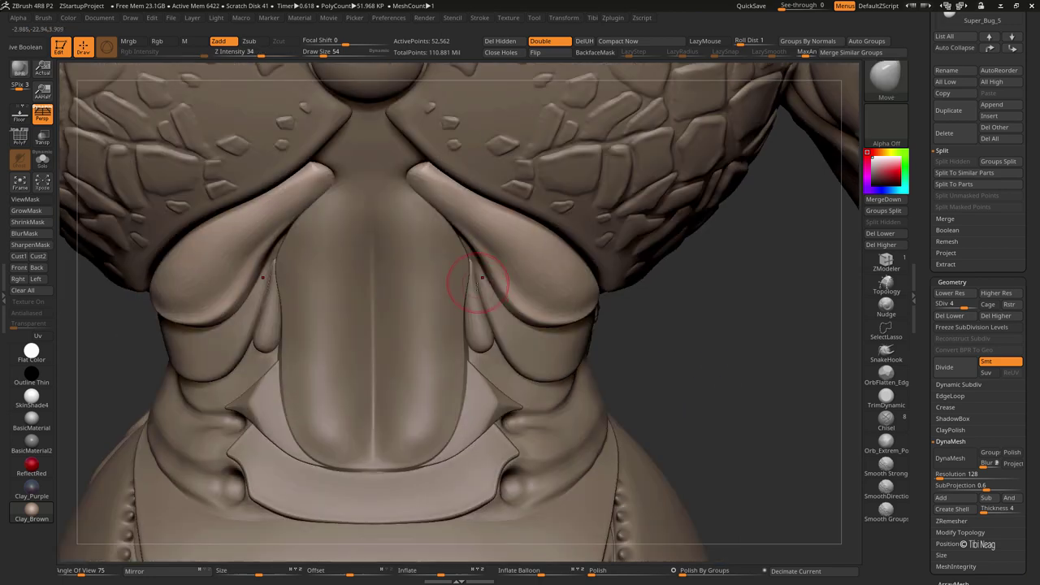
left_click(471, 302, "alt")
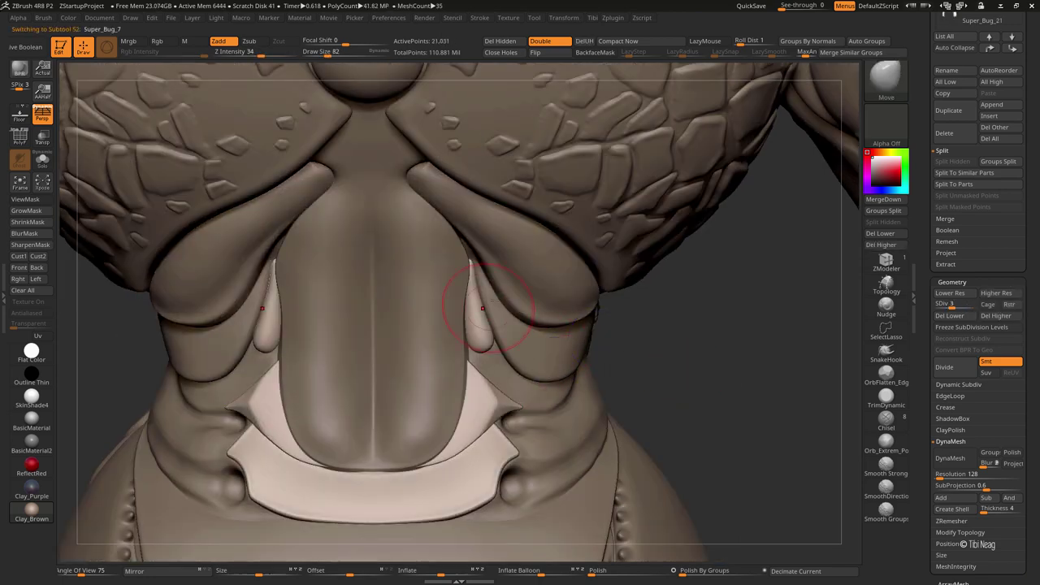
With Move Topological active, select the waist band piece and subdivide it up a level
key("b")
key("m")
key("t")
left_click(435, 272, "alt")
left_click_drag(704, 397, 633, 382)
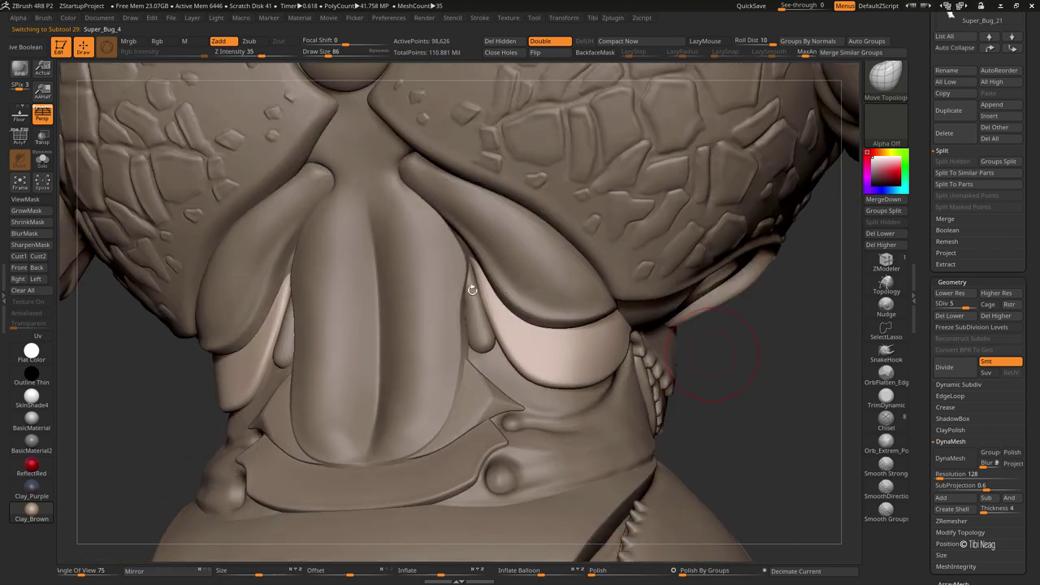
key("d")
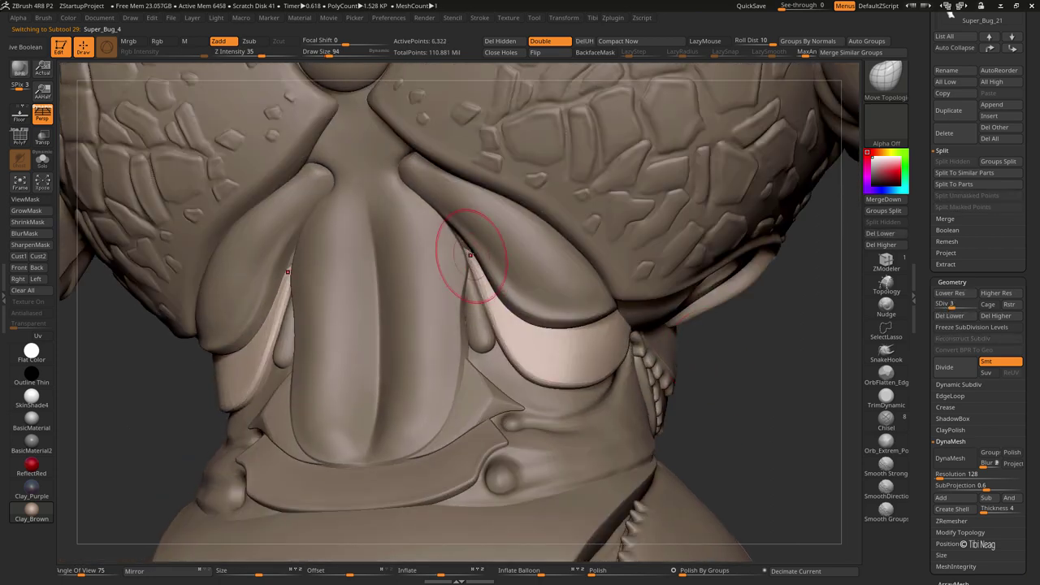
key("ctrl+d")
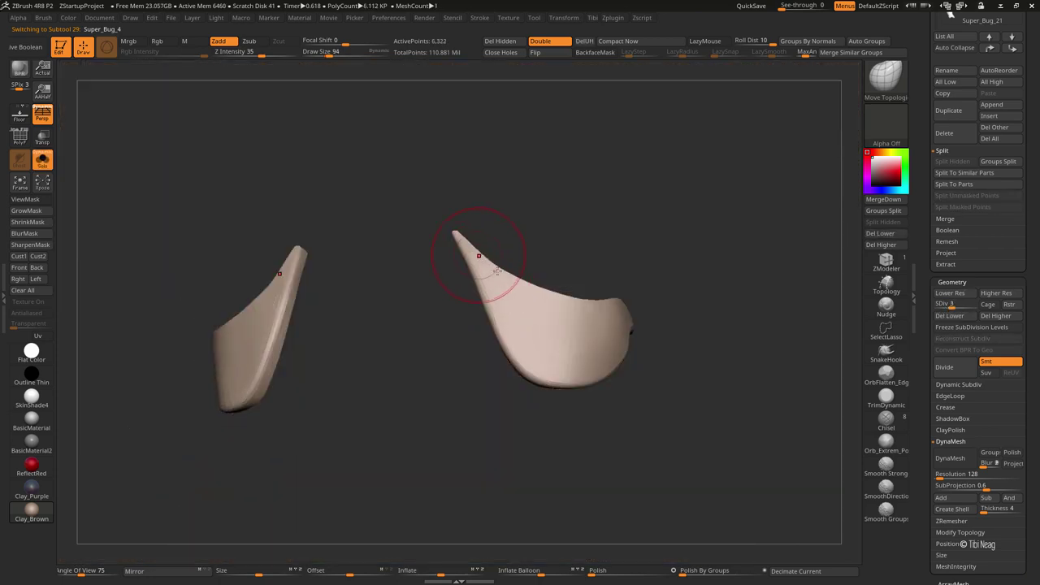
Raise the band to SDiv 6 and Groups Split it by polygroup into three subtools
key("shift+f")
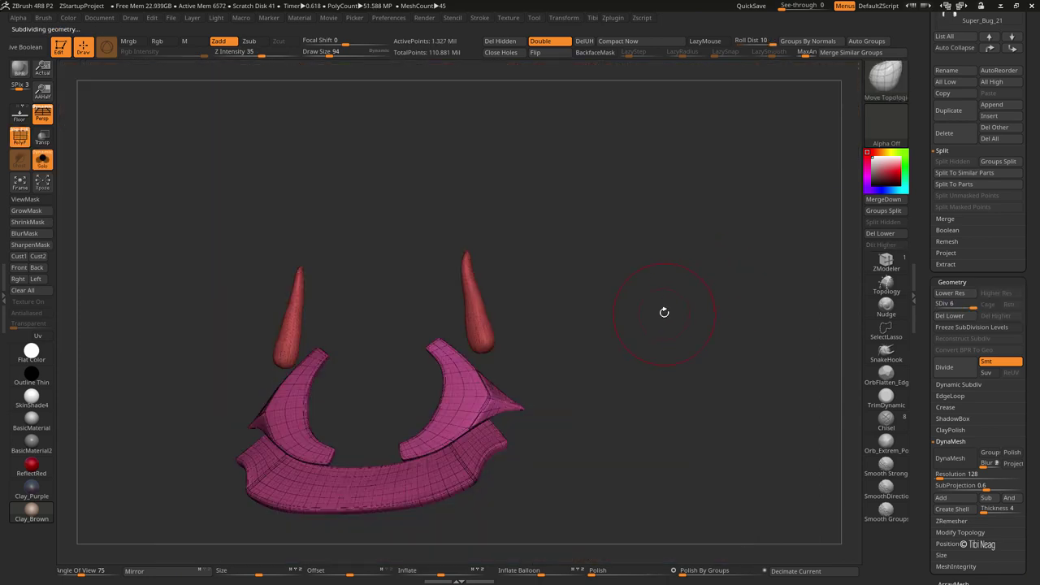
left_click(867, 40)
key("ctrl+d")
key("ctrl+d")
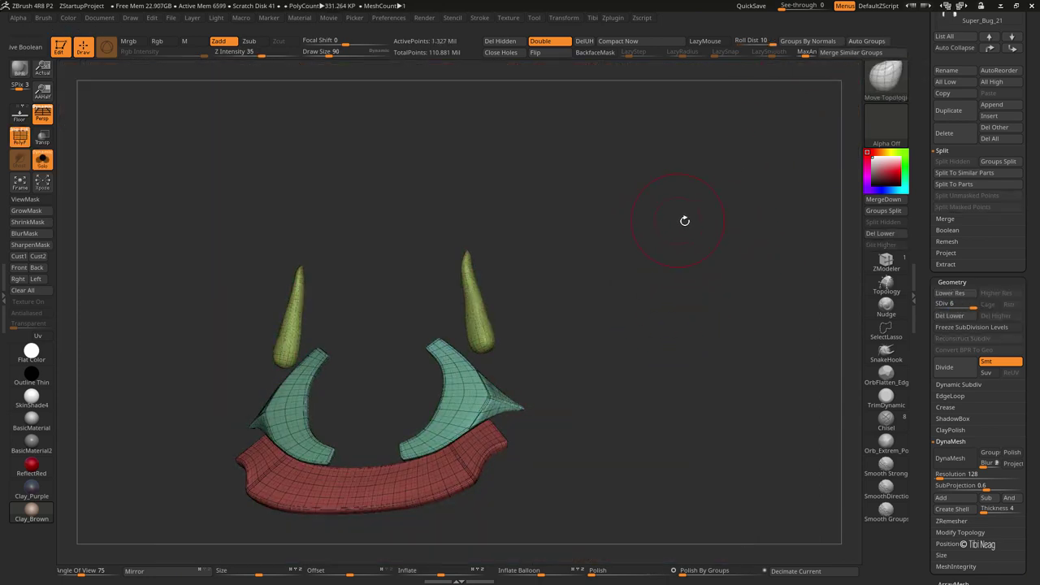
left_click(1015, 163)
left_click(855, 183)
key("shift+f")
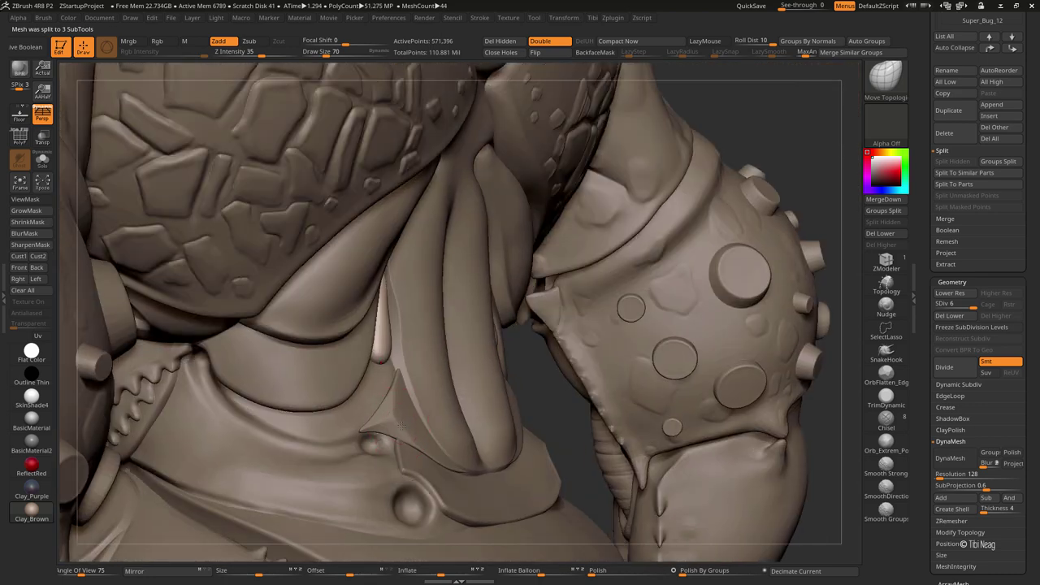
left_click(669, 225, "alt")
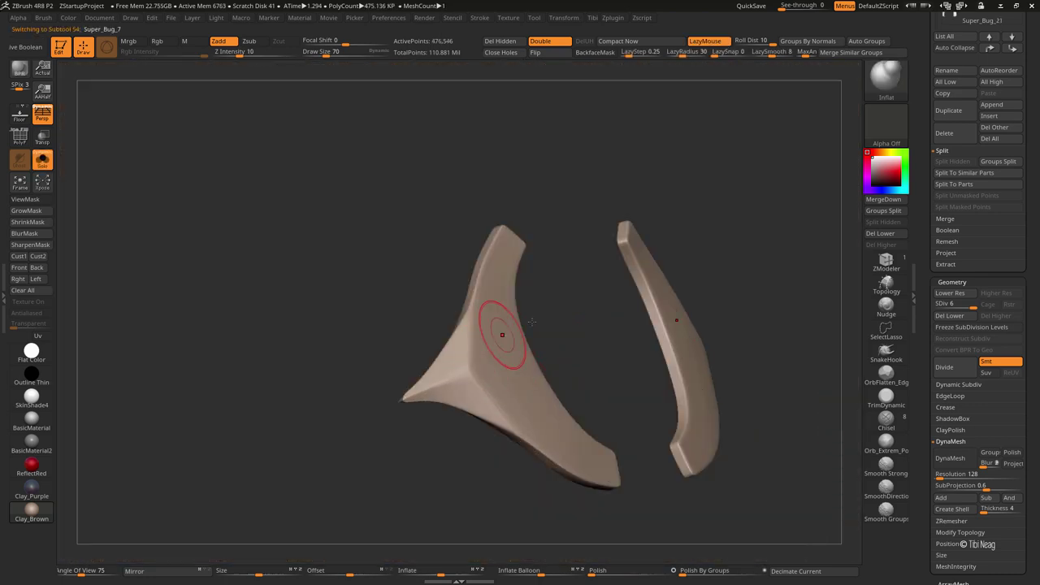
Inflate the horn tip and its lower edge at a lower subdivision level
mouse_move(499, 336)
left_mouse_down()
mouse_move(490, 391)
mouse_move(445, 385)
left_mouse_up()
key("shift+d")
key("shift+d")
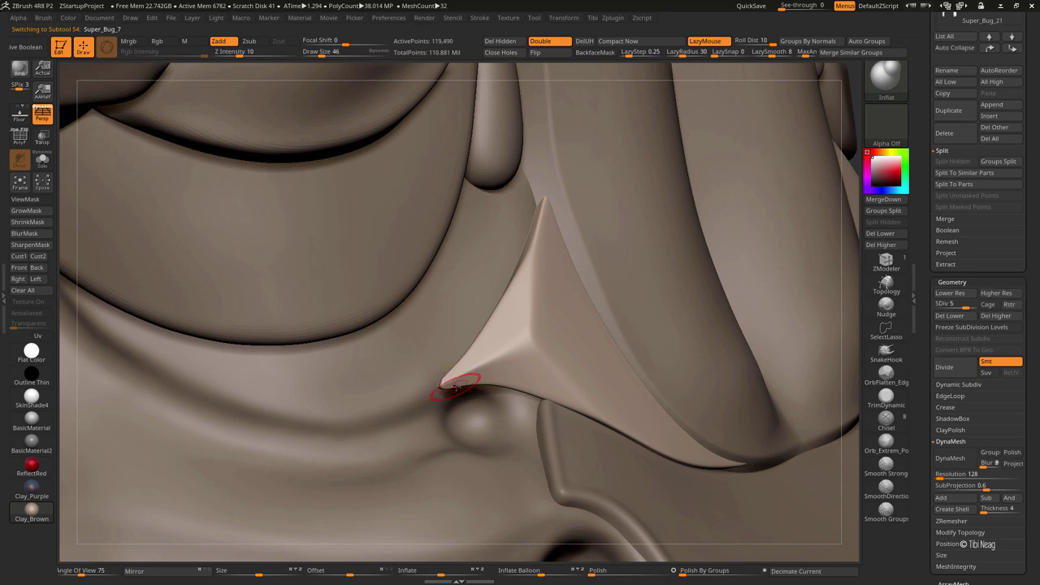
left_click_drag(477, 363, 499, 348)
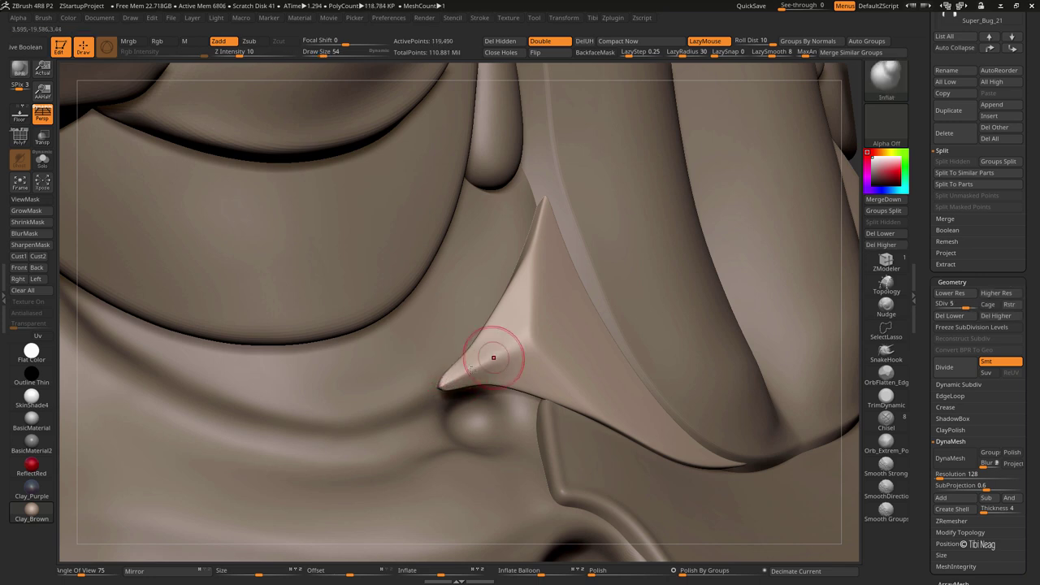
left_click_drag(559, 404, 588, 416)
Sharpen the crease along the horn's edge with a smaller Orb_Extrem_Polish brush
key("b")
key("m")
key("t")
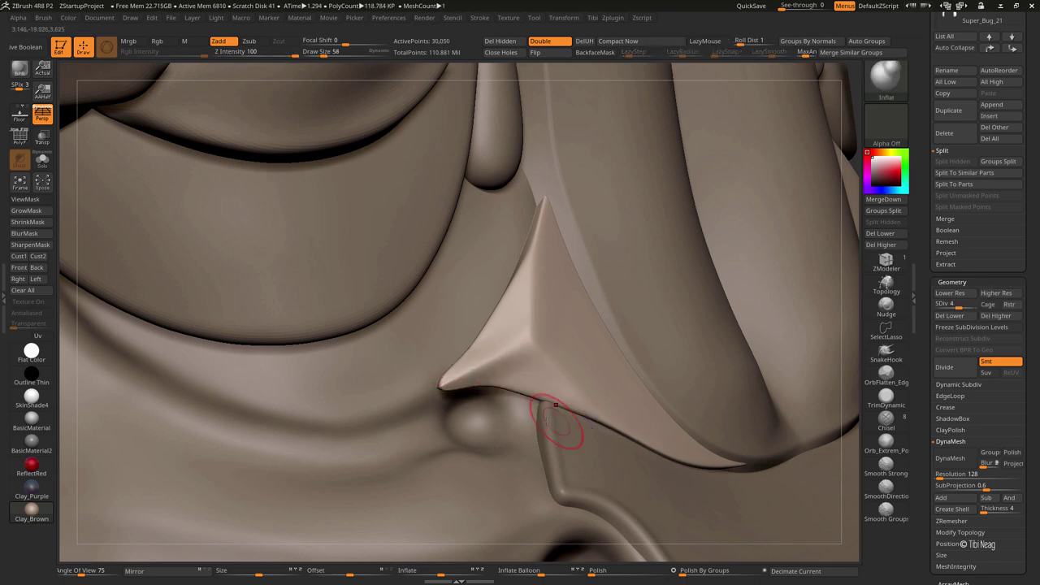
key("shift+d")
key("bracketleft")
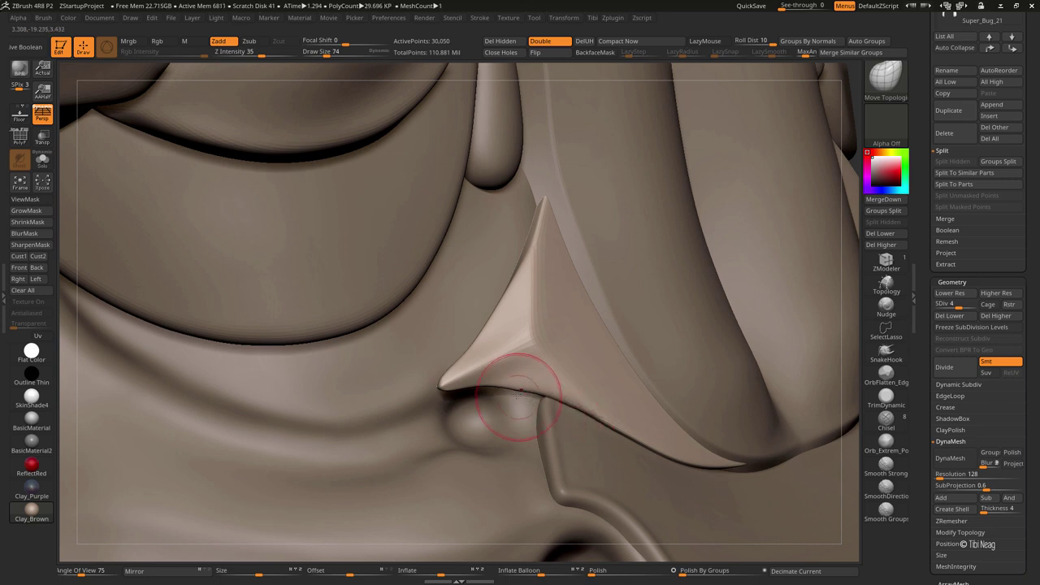
key("d")
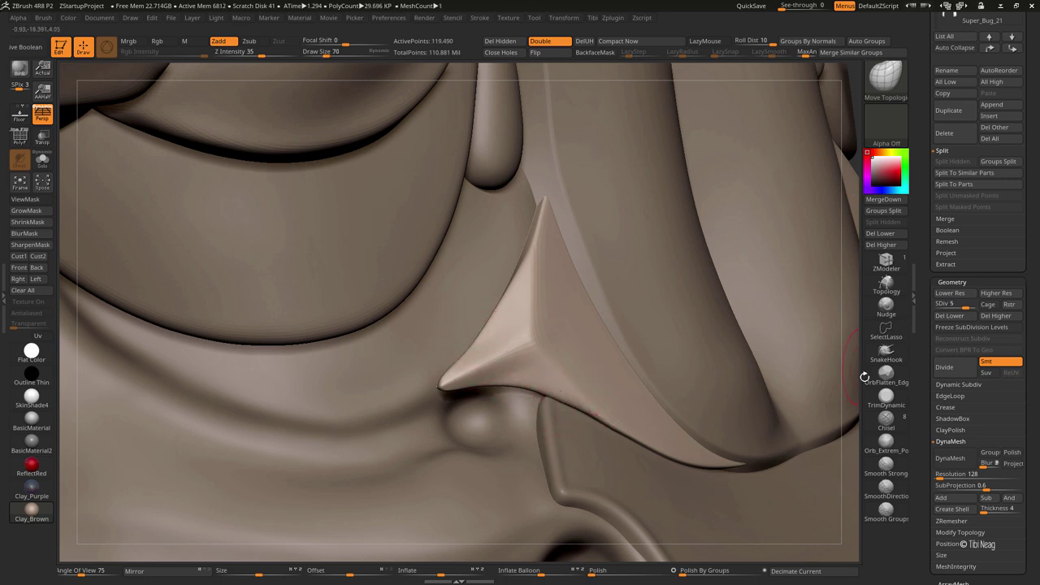
left_click(886, 442)
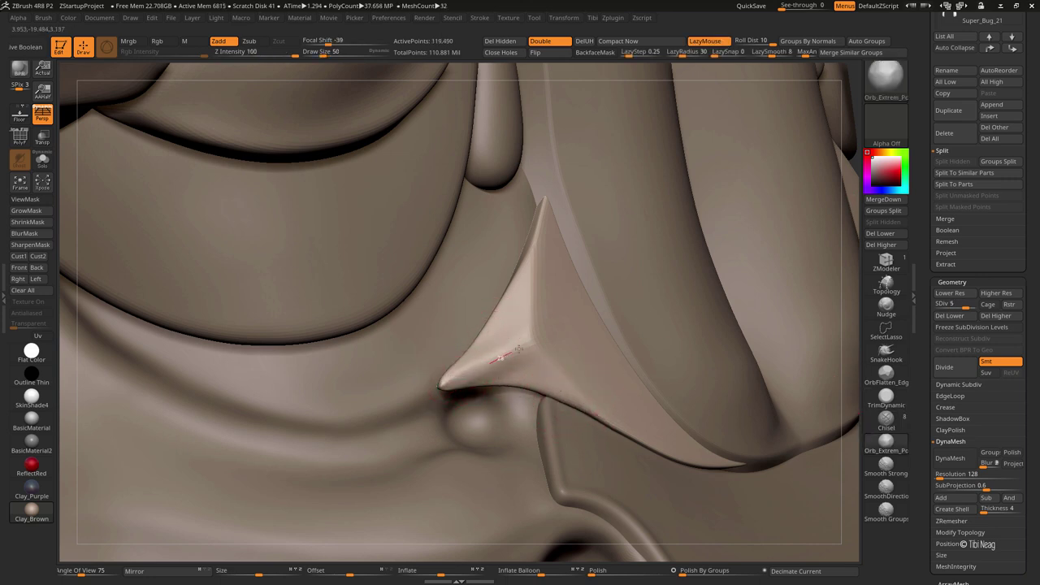
left_click_drag(517, 349, 536, 341, "shift")
Smooth the horn tip, set brush intensity to 2, and inspect the isolated horns
key("bracketleft")
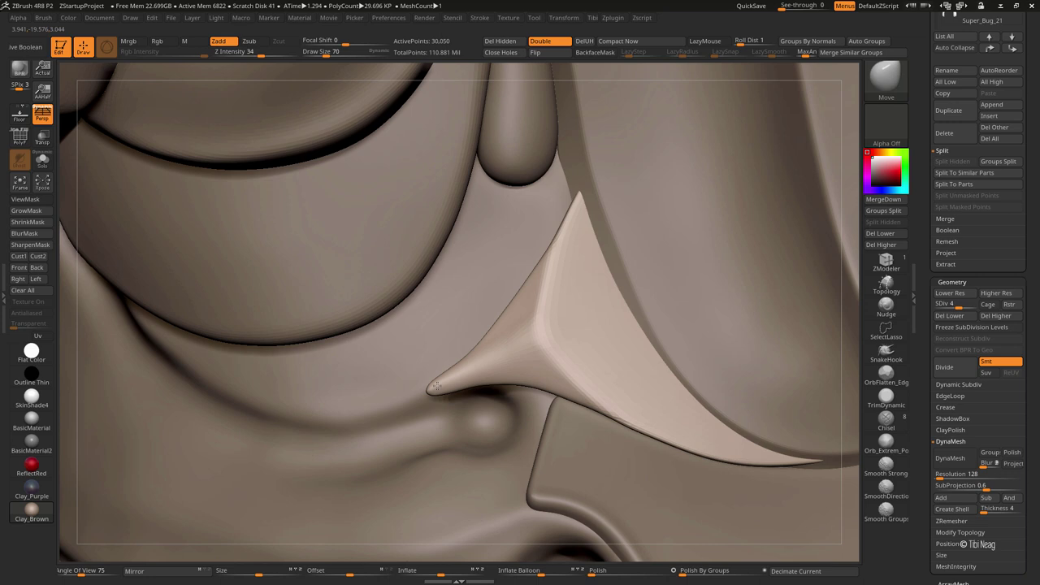
mouse_move(436, 387)
left_mouse_down("shift")
mouse_move(418, 395)
mouse_move(430, 395)
mouse_move(441, 371)
mouse_move(446, 383)
left_mouse_up("shift")
type("2")
key("Return")
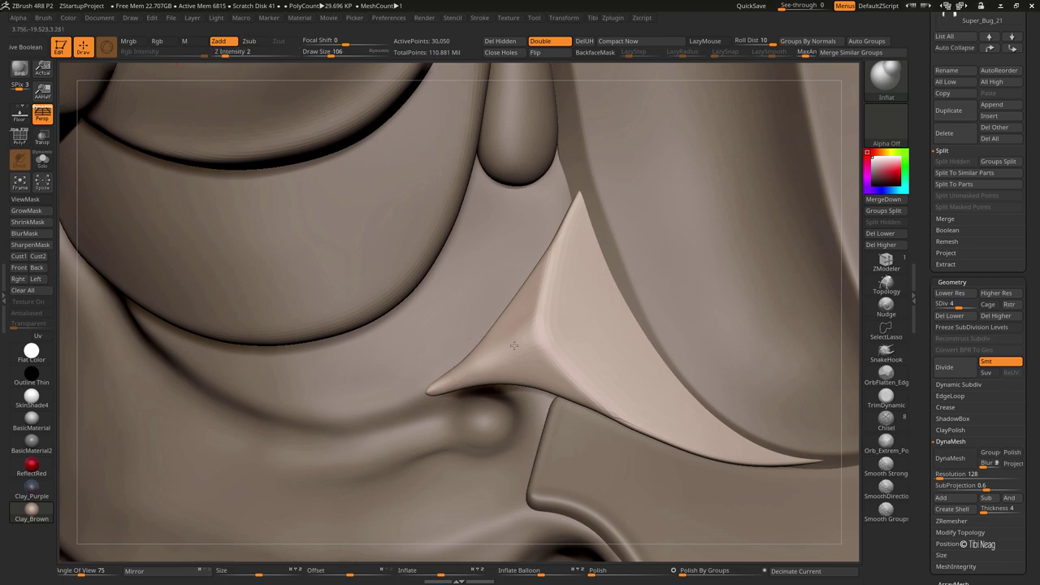
key("ctrl+shift+s")
left_click_drag(678, 464, 459, 285)
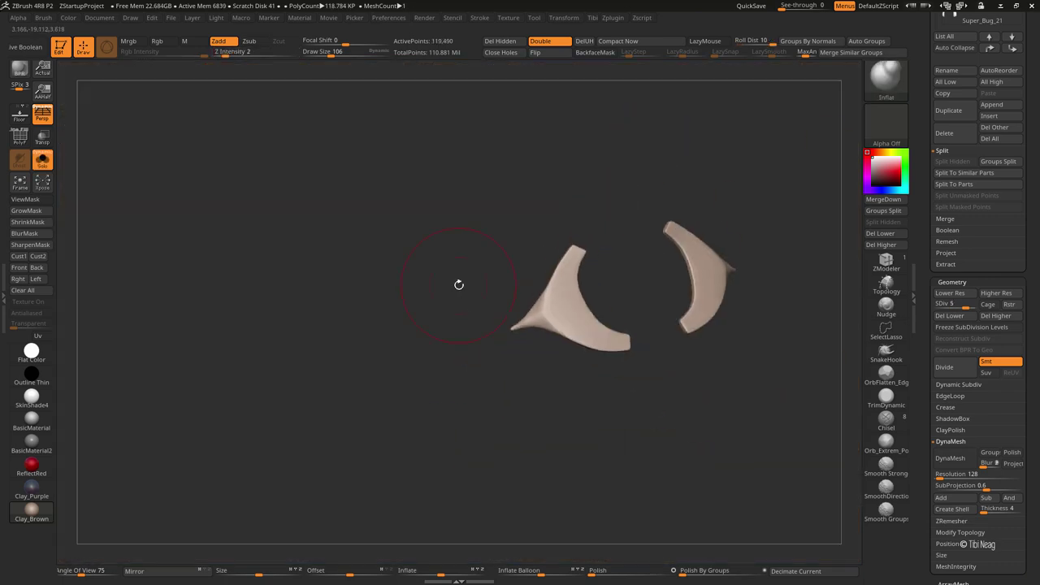
key("ctrl+shift+s")
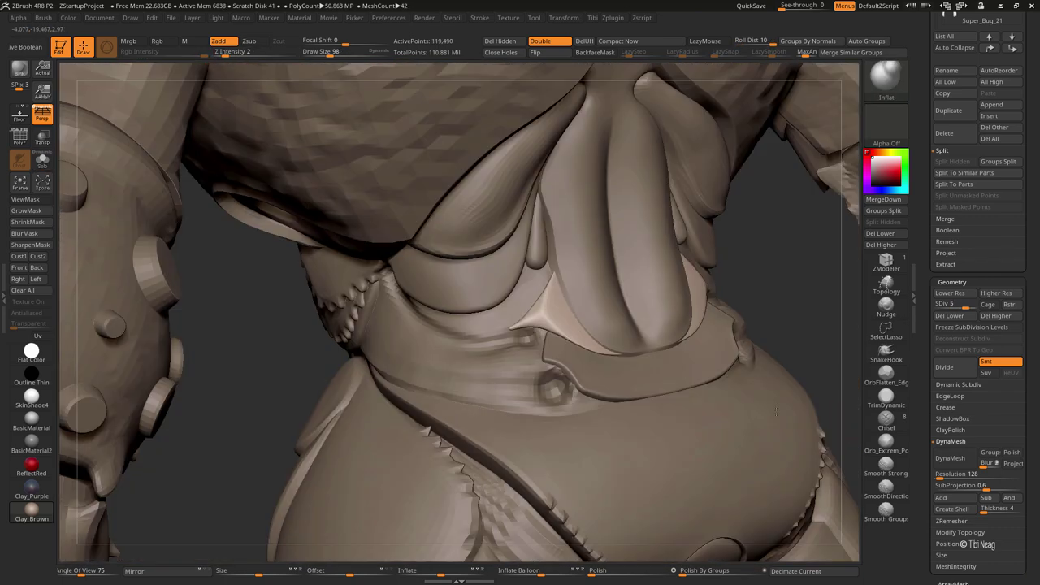
Select the collar band and carve a groove along its edge with DamStandard and LazyMouse
left_click(499, 390, "alt")
key("b")
key("s")
key("t")
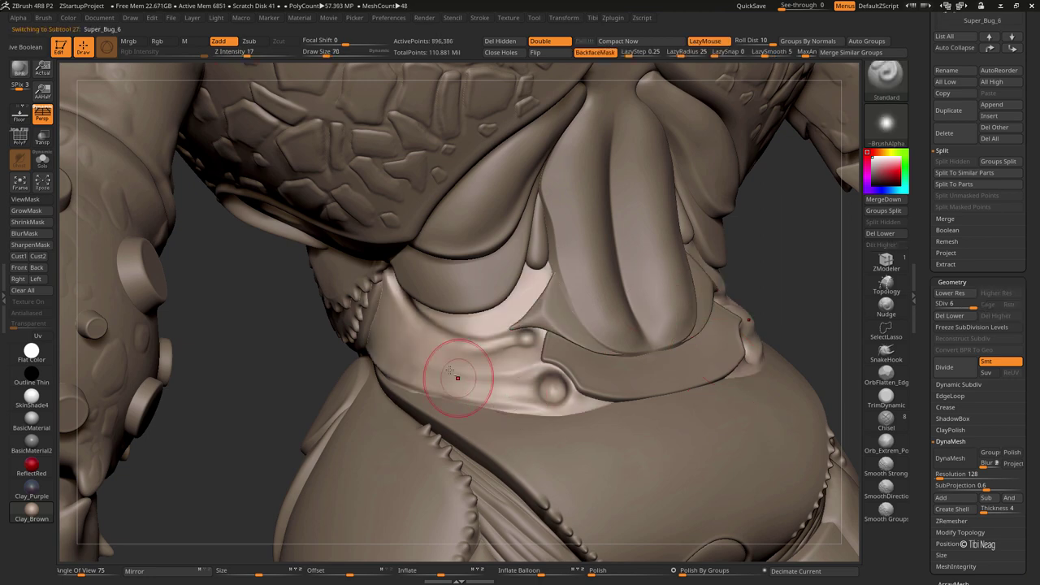
mouse_move(458, 378)
right_mouse_down("alt")
mouse_move(409, 255)
mouse_move(325, 344)
right_mouse_up("alt")
key("b")
key("d")
key("s")
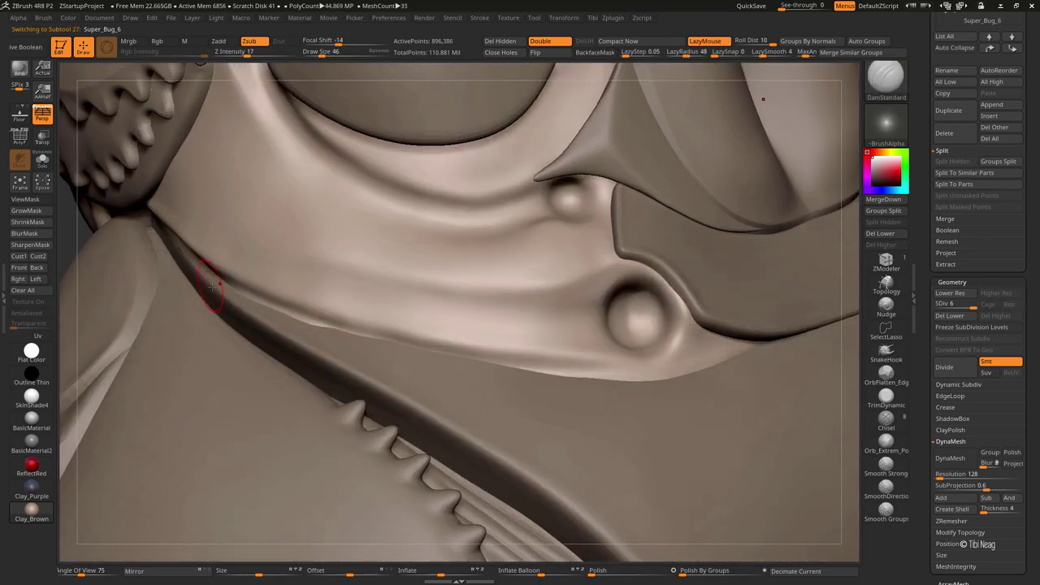
left_click(42, 138)
left_click_drag(215, 281, 406, 351)
left_click(42, 138)
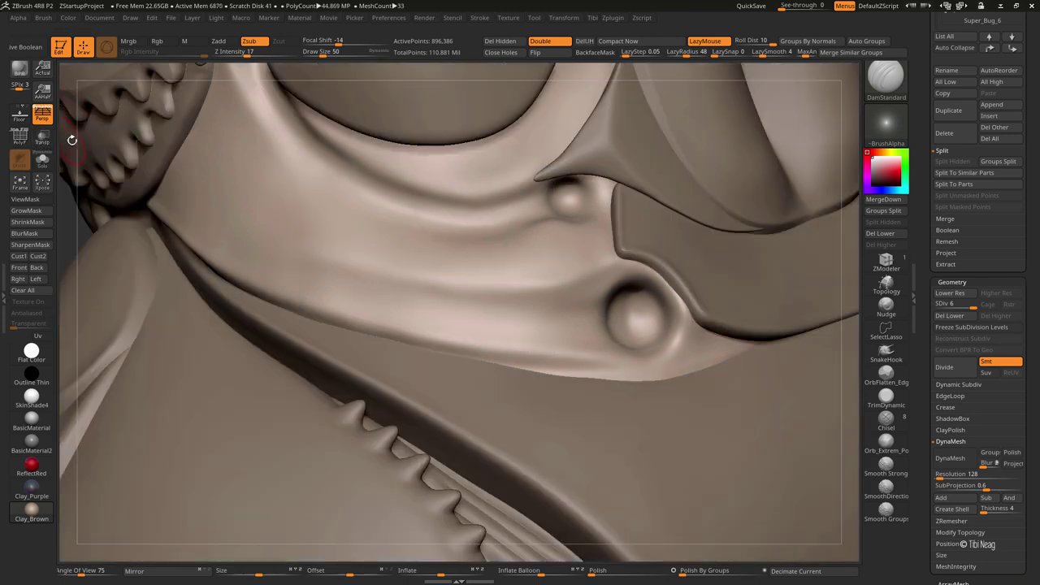
Enlarge the Standard brush, Shift-smooth the band, and toggle down and back up a subdivision level
key("b")
key("s")
key("t")
key("bracketright")
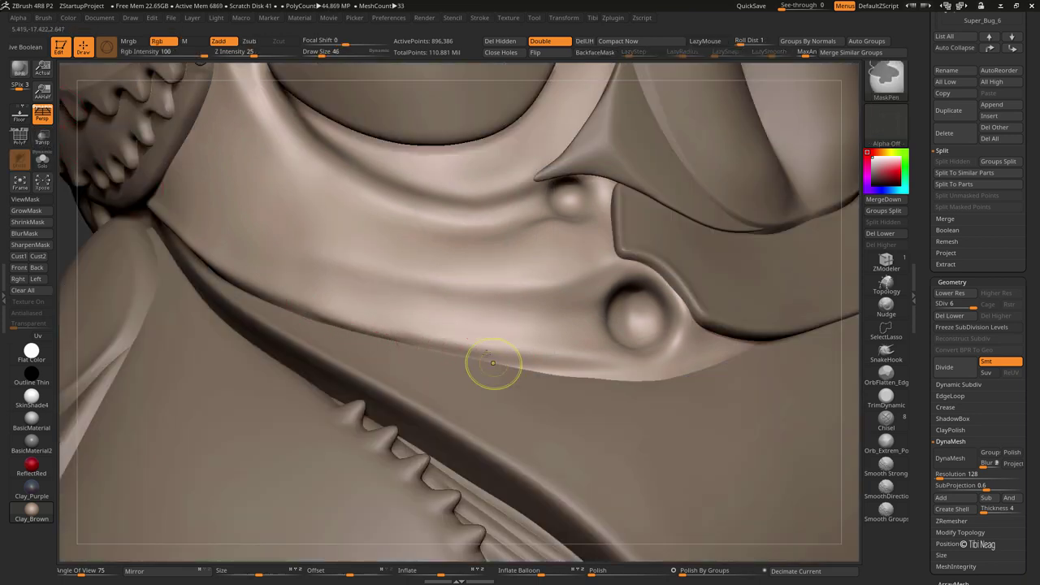
key("bracketright")
key("bracketright")
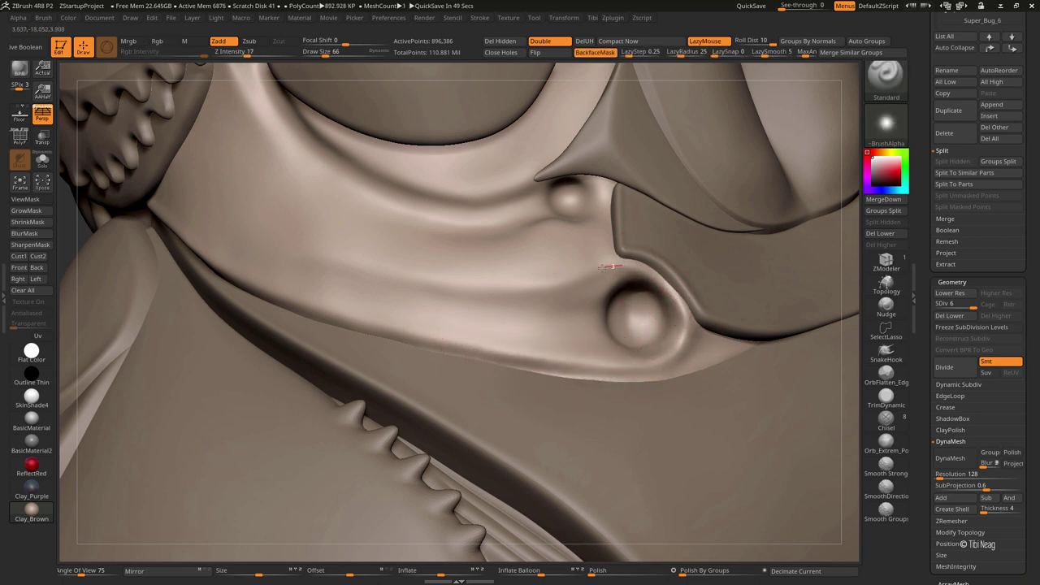
key("shift")
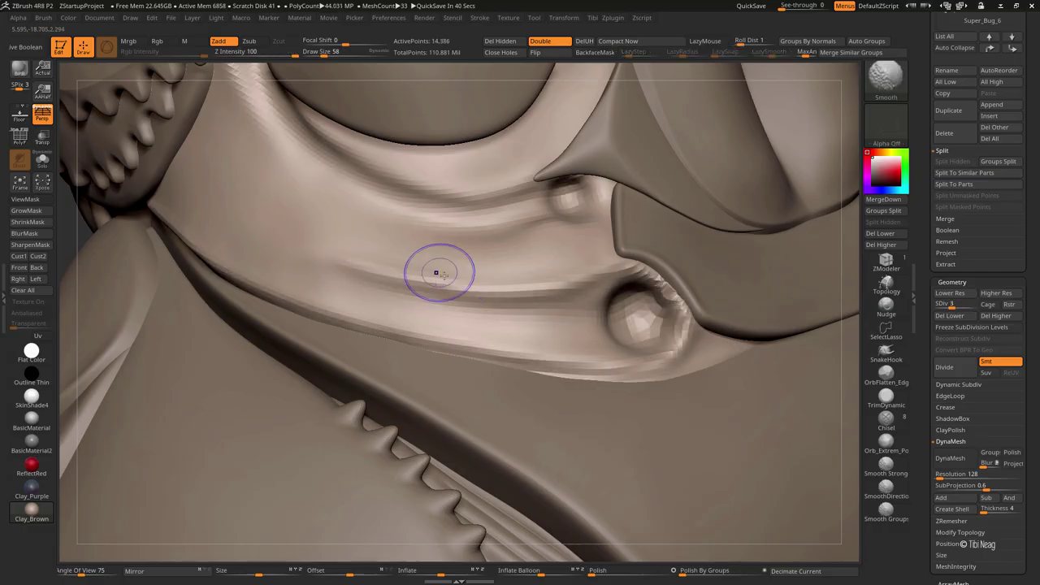
key("ctrl+z")
key("ctrl+shift+z")
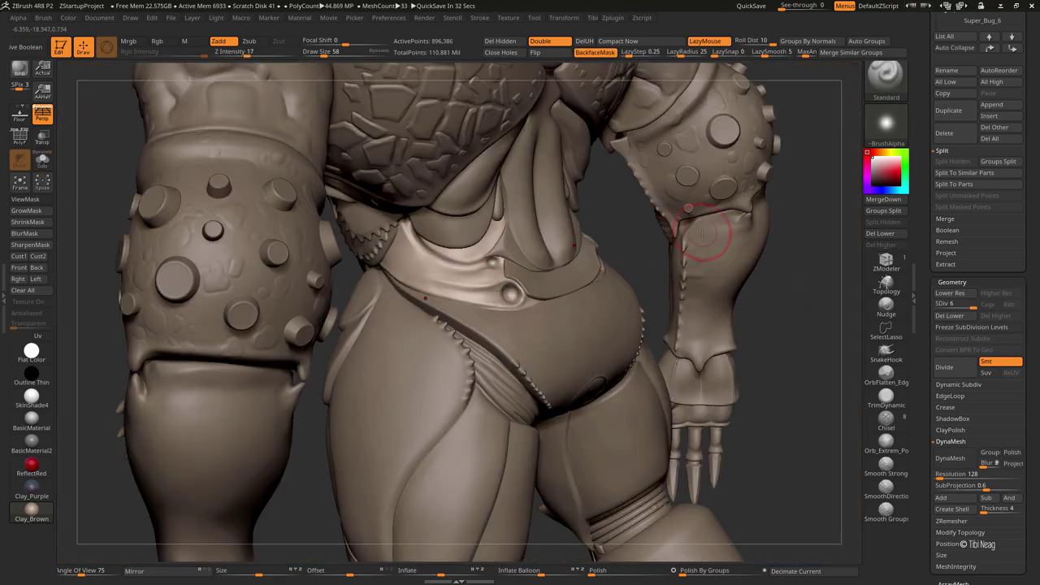
Reduce the lazy radius and carve two small grooves on the chest band near the belt
mouse_move(703, 233)
left_mouse_down()
mouse_move(569, 232)
mouse_move(365, 350)
left_mouse_up()
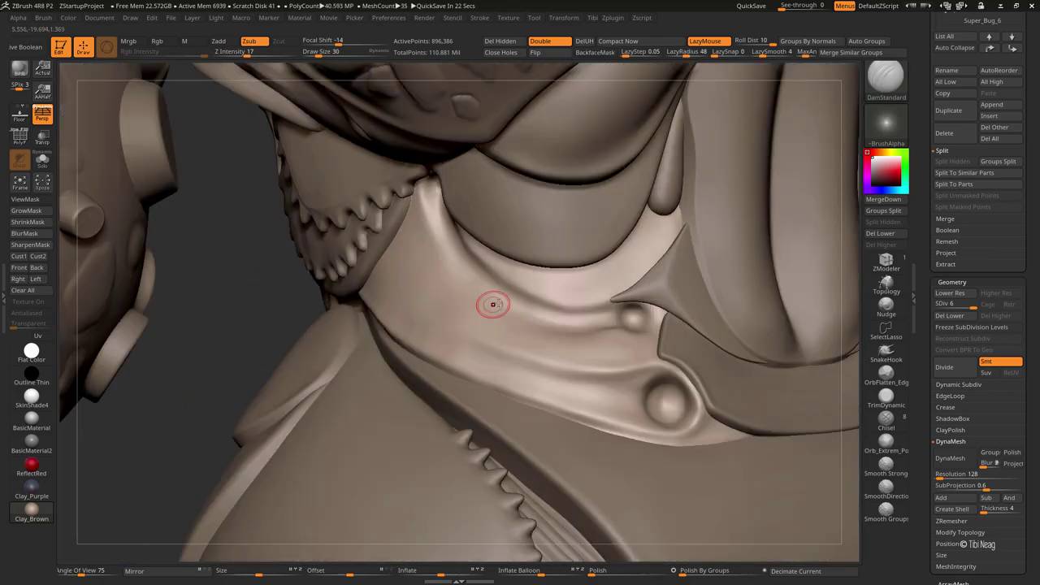
mouse_move(493, 304)
left_mouse_down()
mouse_move(392, 312)
mouse_move(318, 355)
left_mouse_up()
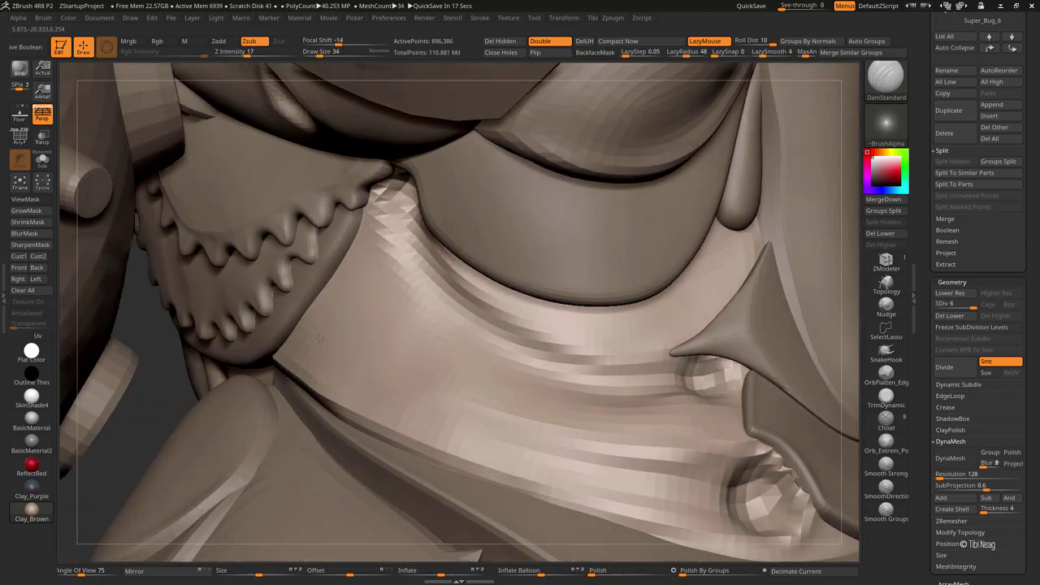
left_click_drag(687, 52, 673, 52)
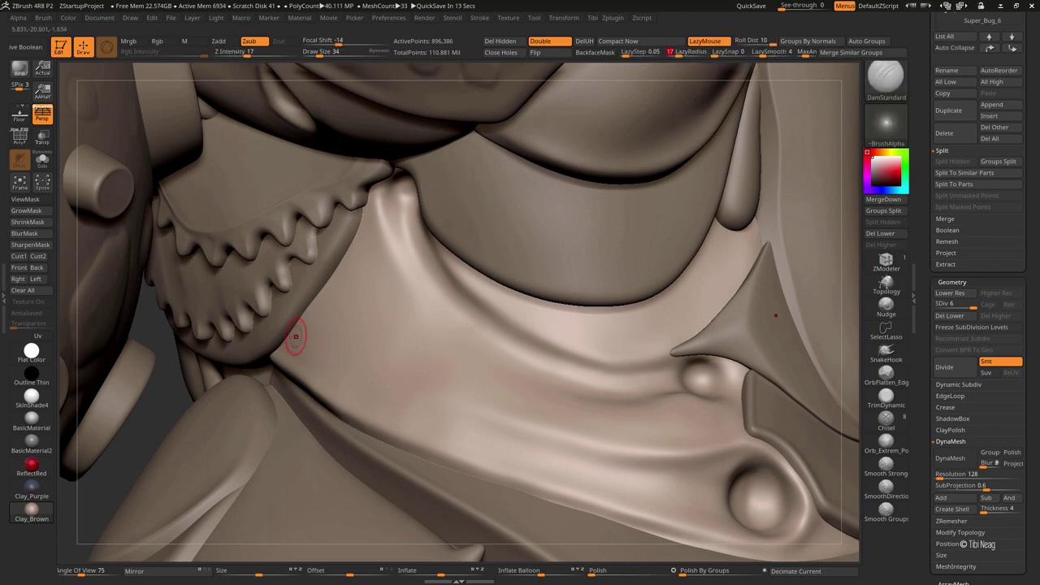
left_click_drag(331, 336, 323, 336)
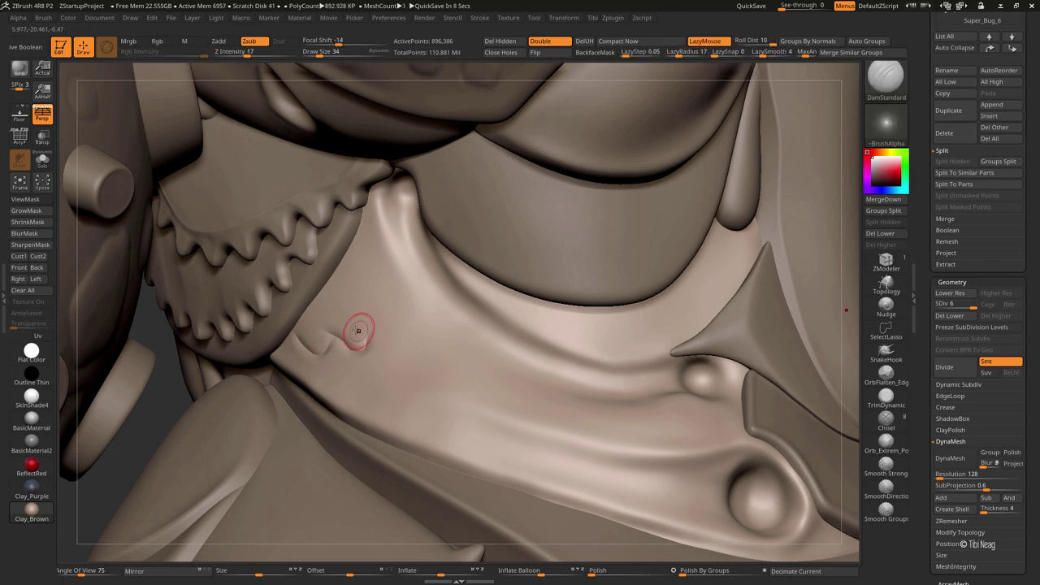
left_click_drag(352, 398, 363, 415)
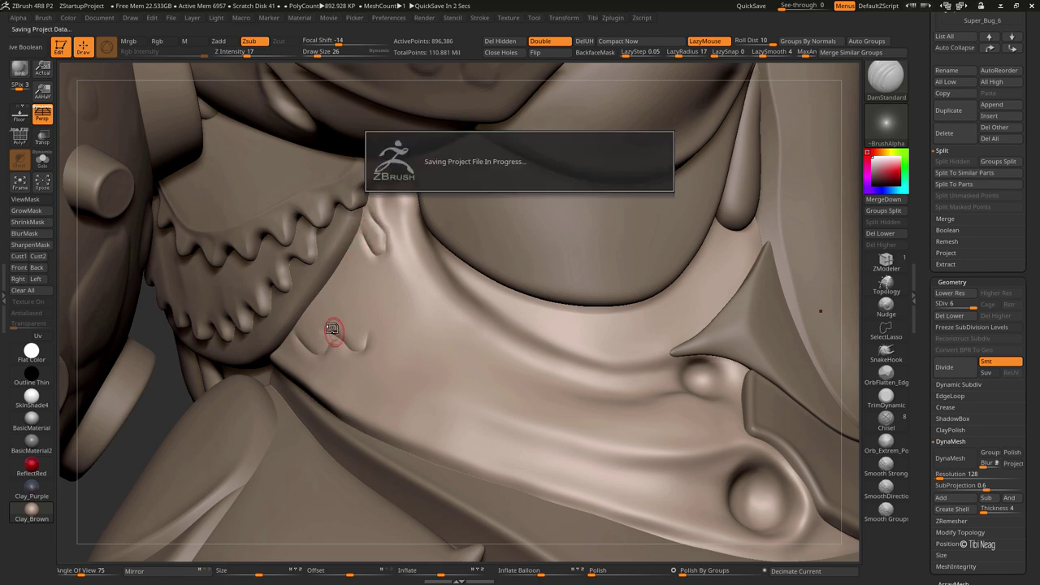
Smooth away a small groove on the band, then enlarge the brush slightly
right_click_drag(337, 333, 467, 389)
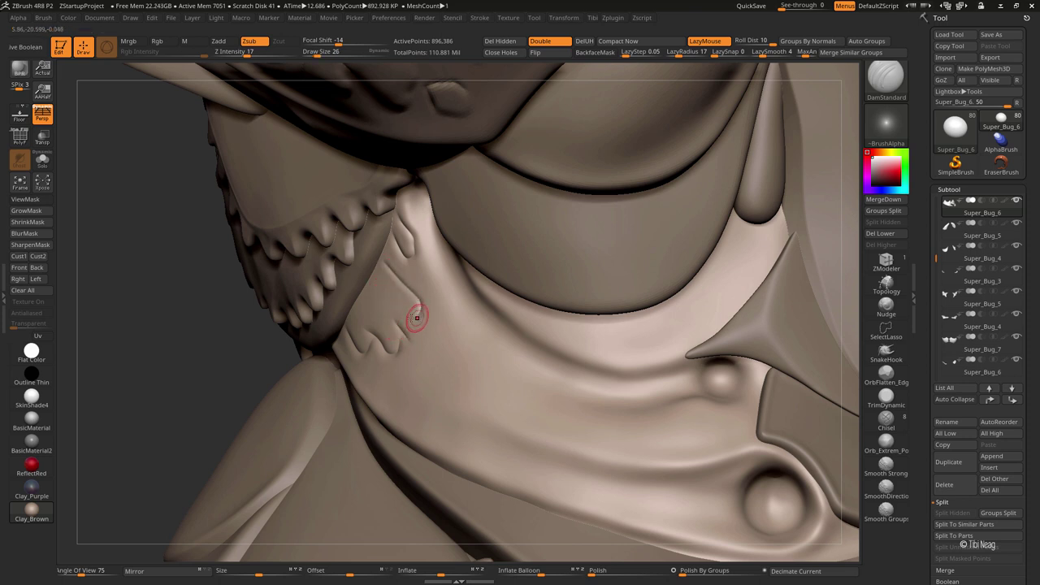
left_click_drag(425, 320, 399, 336, "shift")
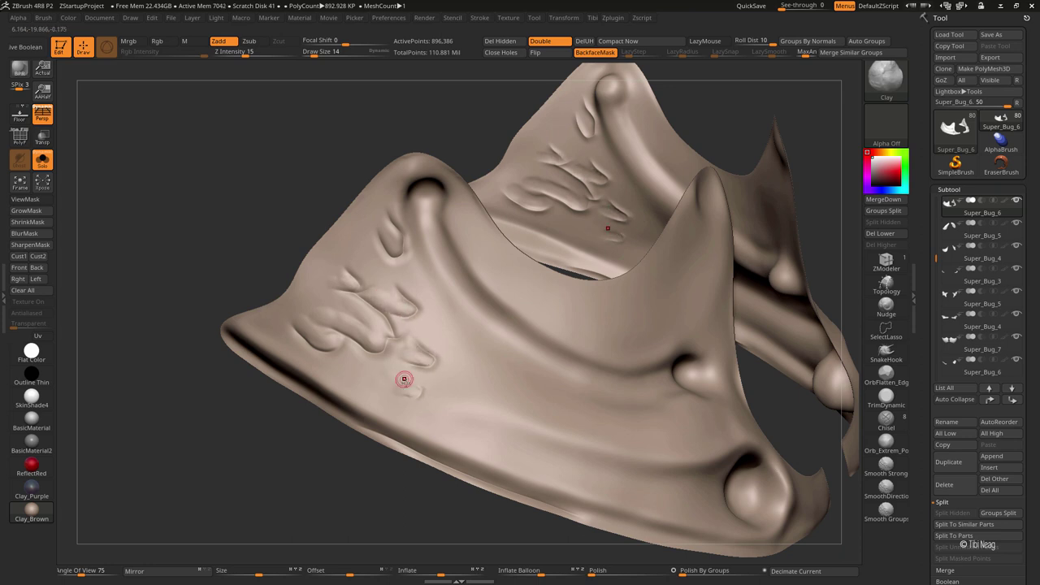
key("shift")
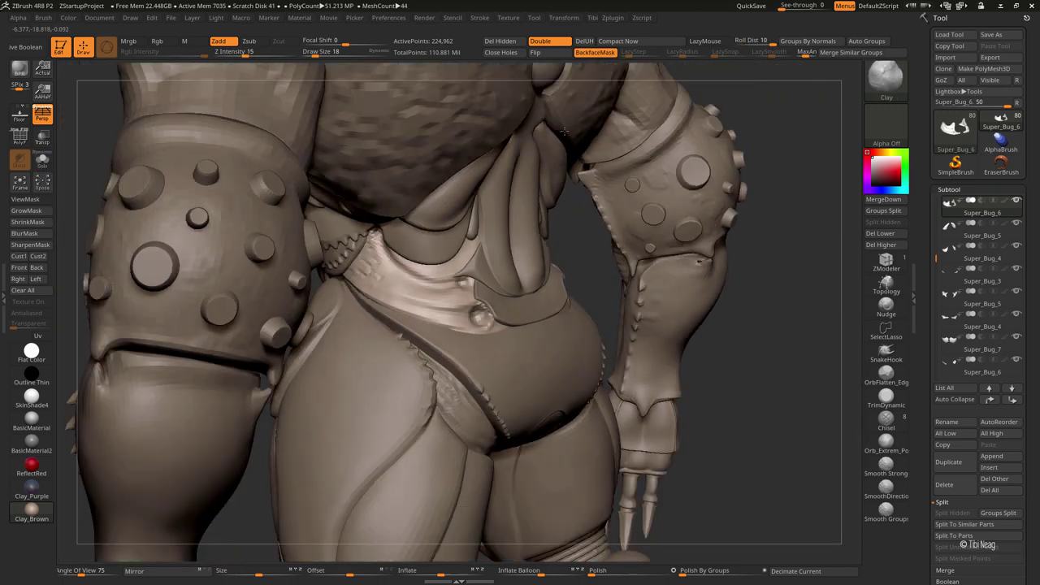
mouse_move(563, 130)
left_mouse_down()
mouse_move(590, 214)
mouse_move(509, 242)
mouse_move(589, 240)
mouse_move(455, 244)
mouse_move(252, 351)
mouse_move(293, 333)
mouse_move(280, 303)
mouse_move(329, 303)
left_mouse_up()
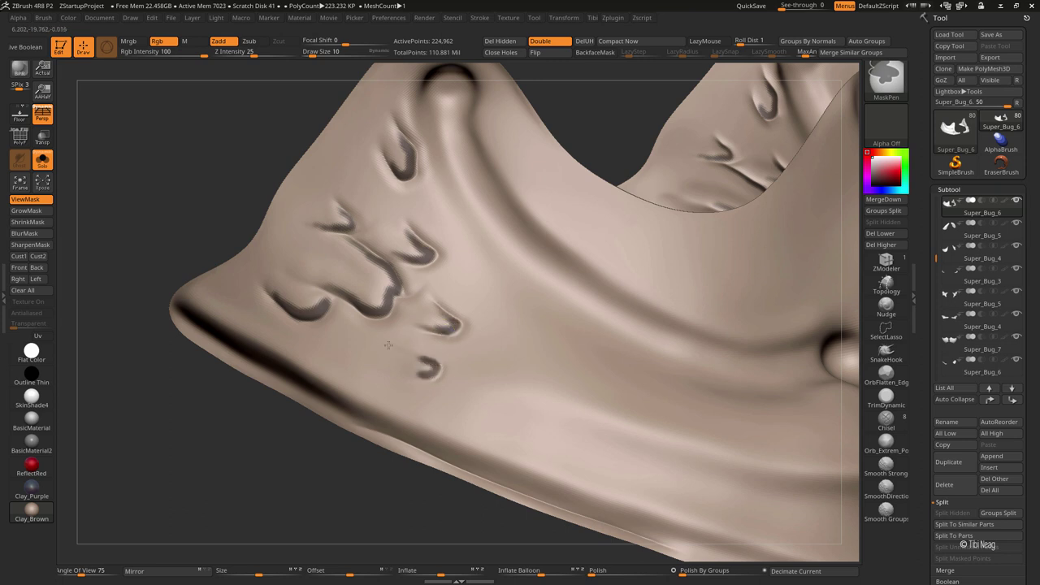
key("bracketright")
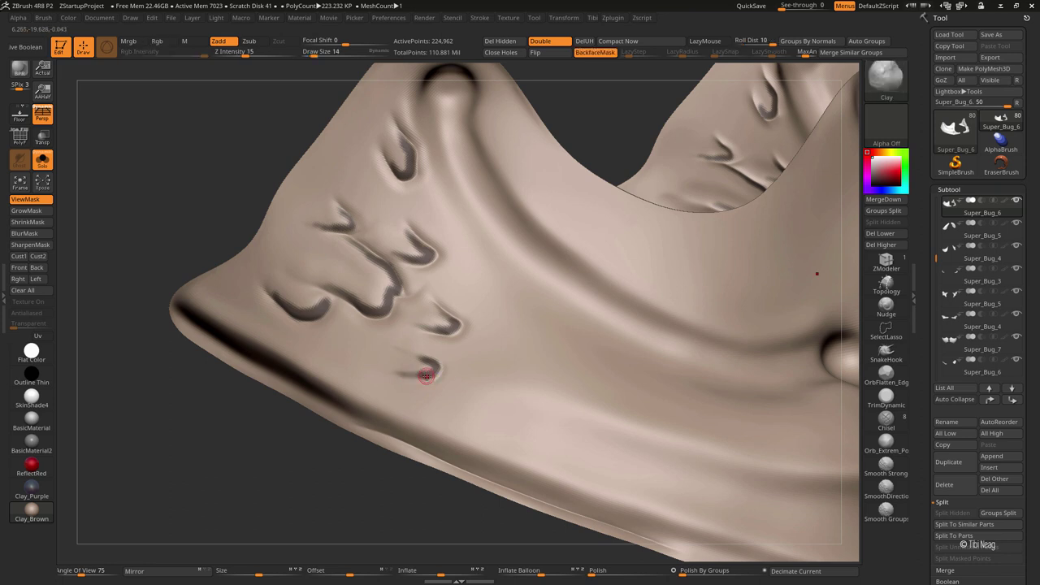
Hide the mask shading on the band and switch to the Move Topological brush
mouse_move(258, 442)
left_mouse_down()
mouse_move(325, 383)
mouse_move(305, 416)
left_mouse_up()
left_click(44, 205)
key("b")
key("m")
key("t")
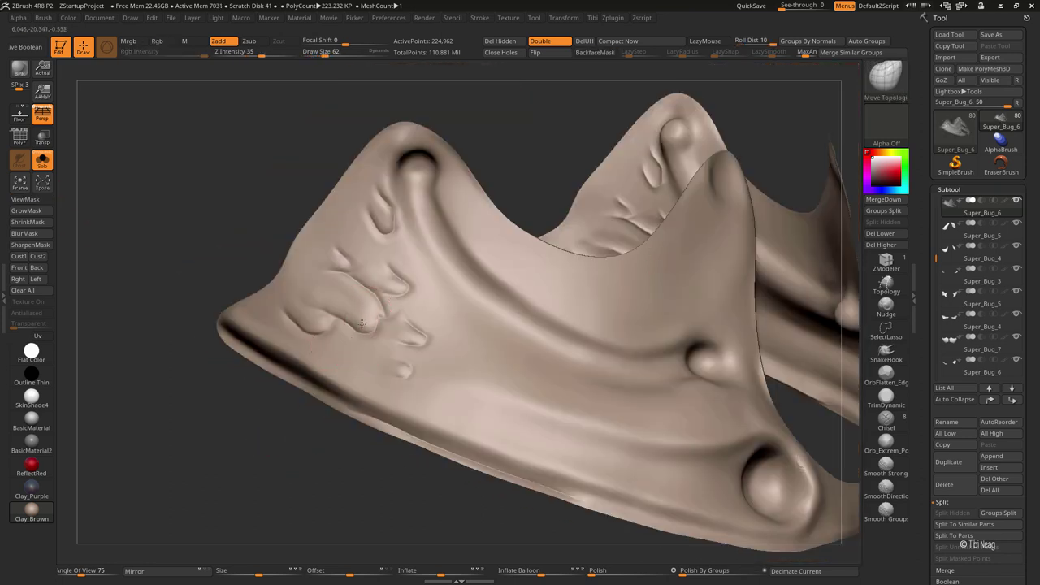
mouse_move(374, 333)
left_mouse_down()
mouse_move(372, 395)
mouse_move(378, 329)
left_mouse_up()
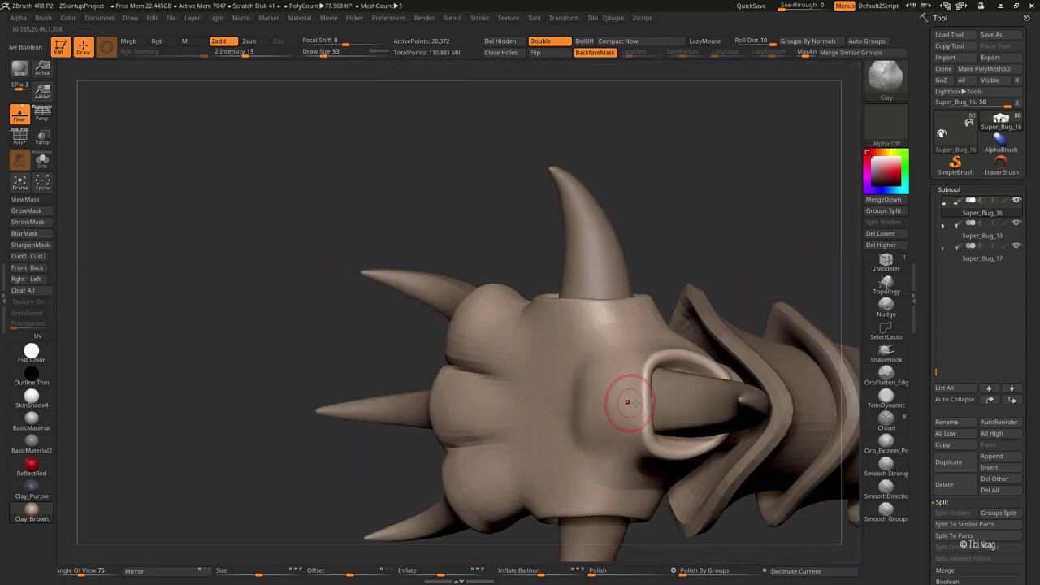
Raise the Inflate brush strength, subdivide the fist with Ctrl+D, and smooth a knuckle crease
key("b")
key("i")
key("n")
left_click_drag(248, 57, 237, 55)
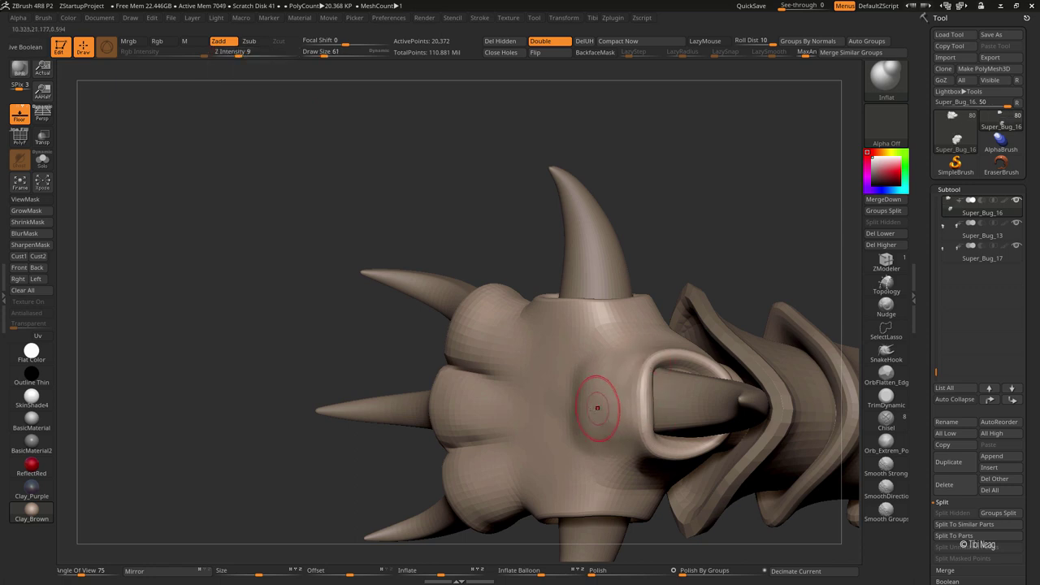
key("ctrl+d")
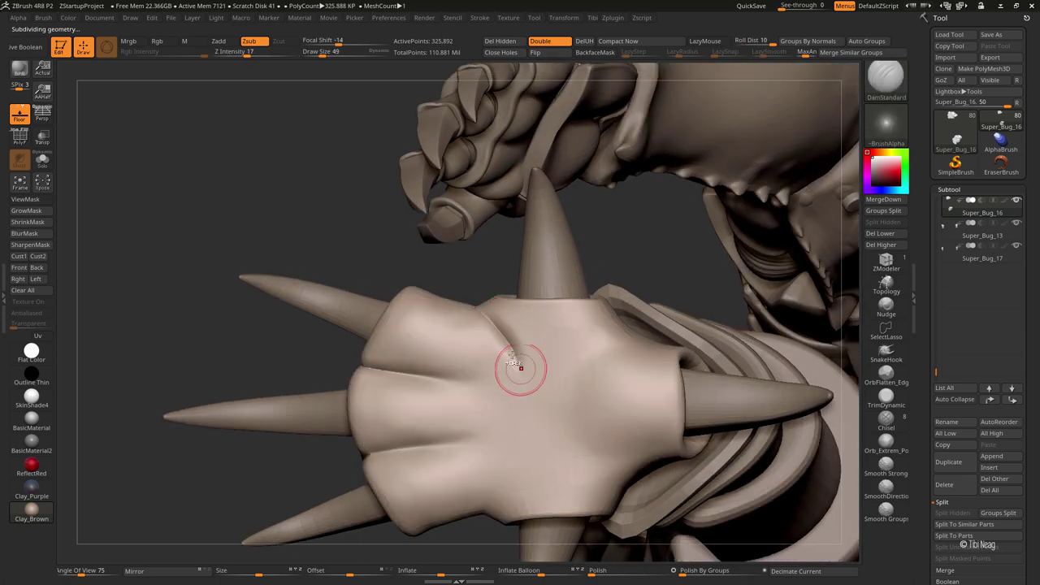
left_click_drag(529, 365, 501, 330, "shift")
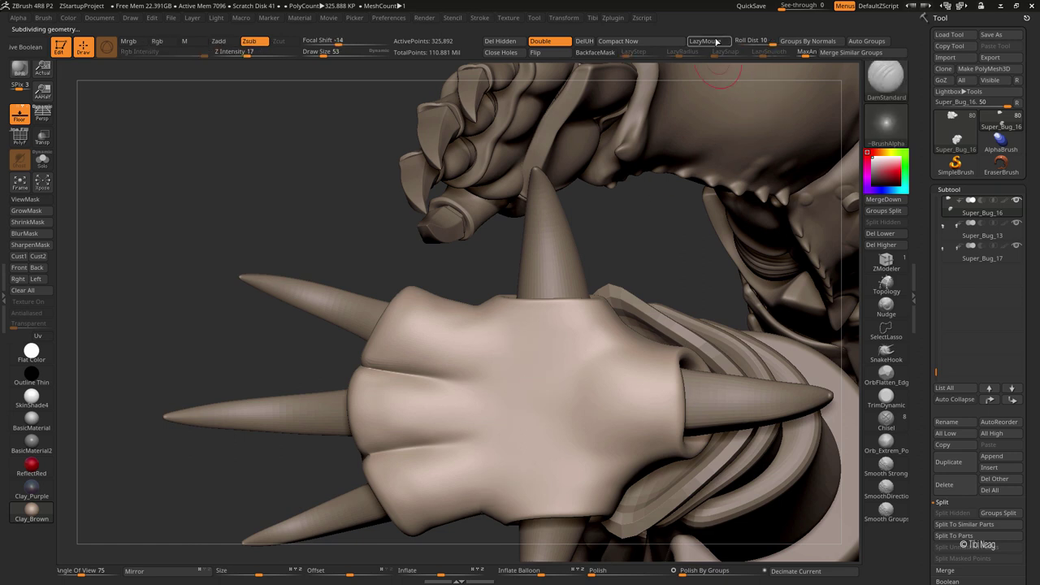
Carve LazyMouse creases down and up the back of the hand, smooth them, then solo the horn pieces
key("l")
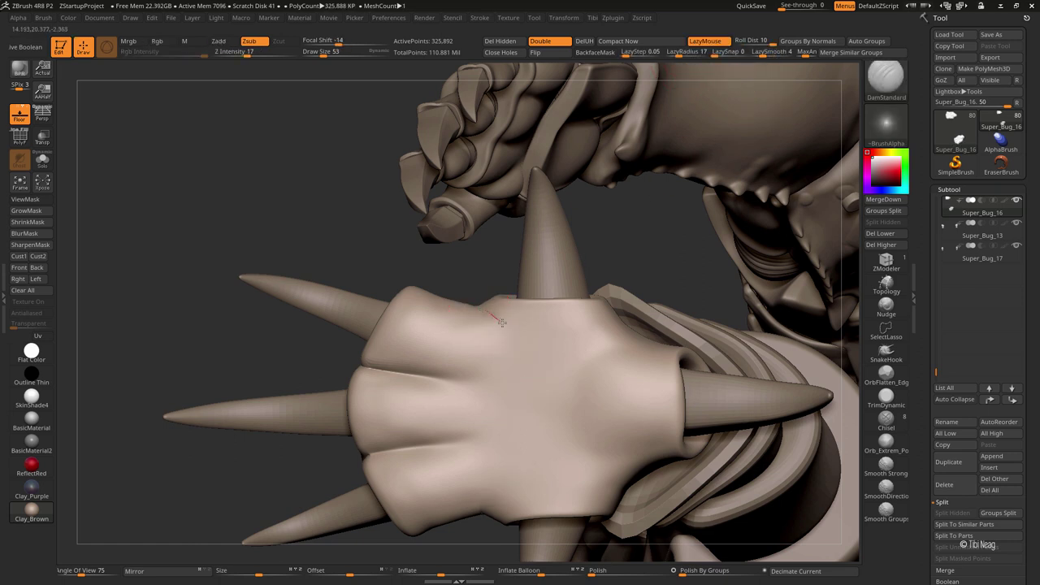
left_click_drag(490, 313, 524, 358)
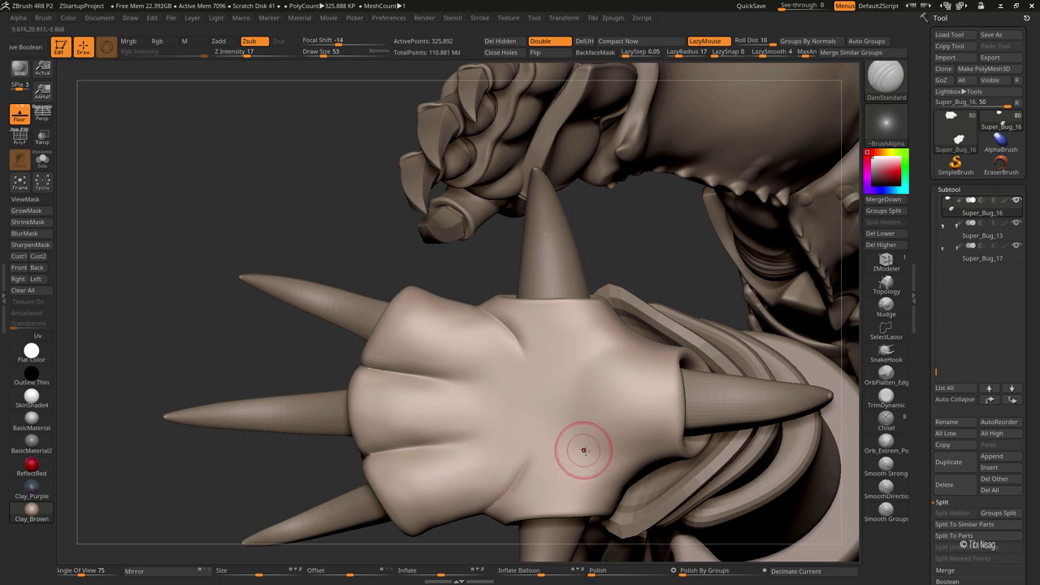
key("bracketright")
left_click_drag(620, 470, 610, 468)
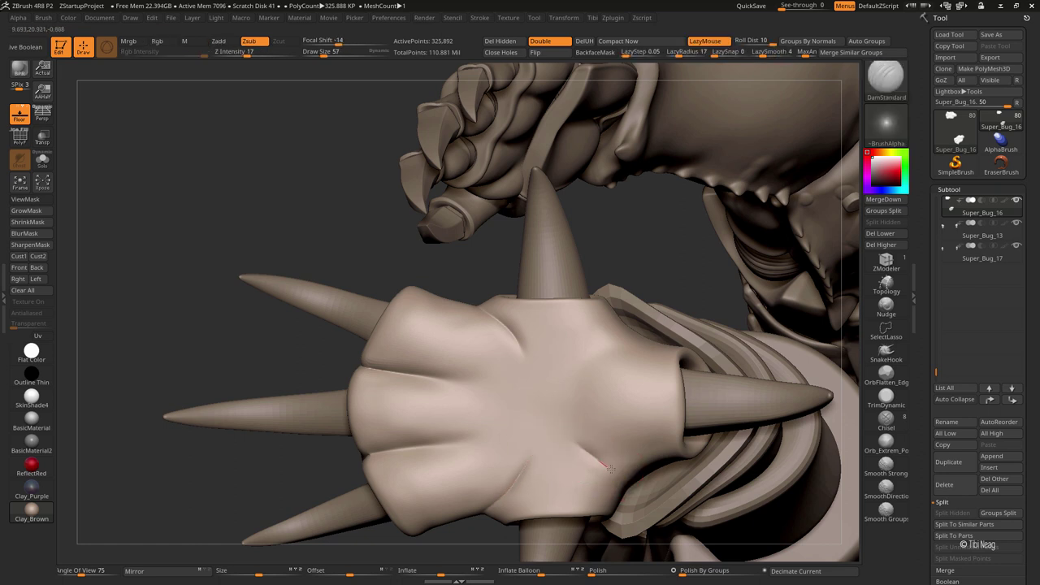
left_click_drag(572, 367, 608, 346)
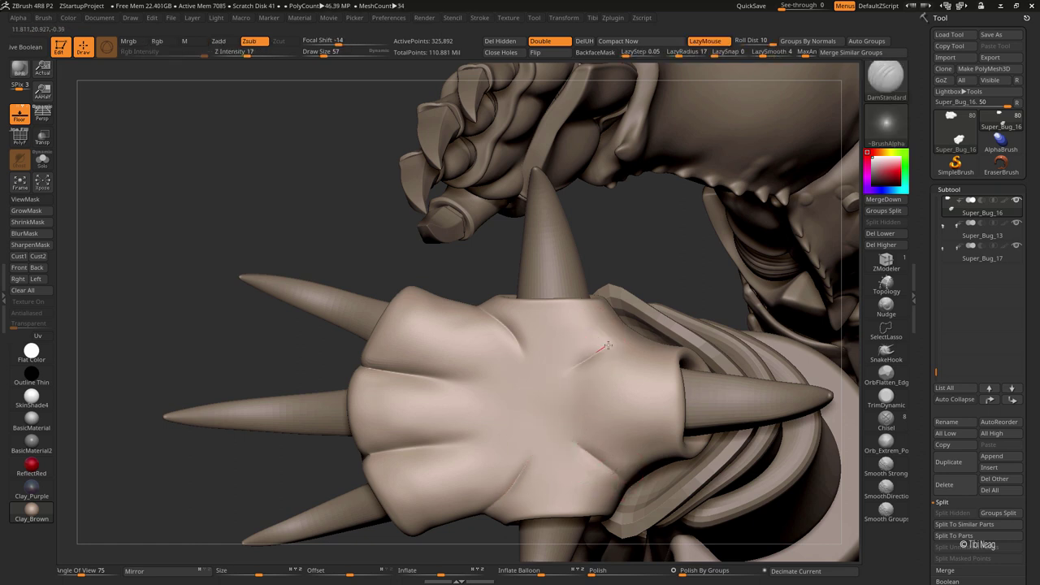
key("shift")
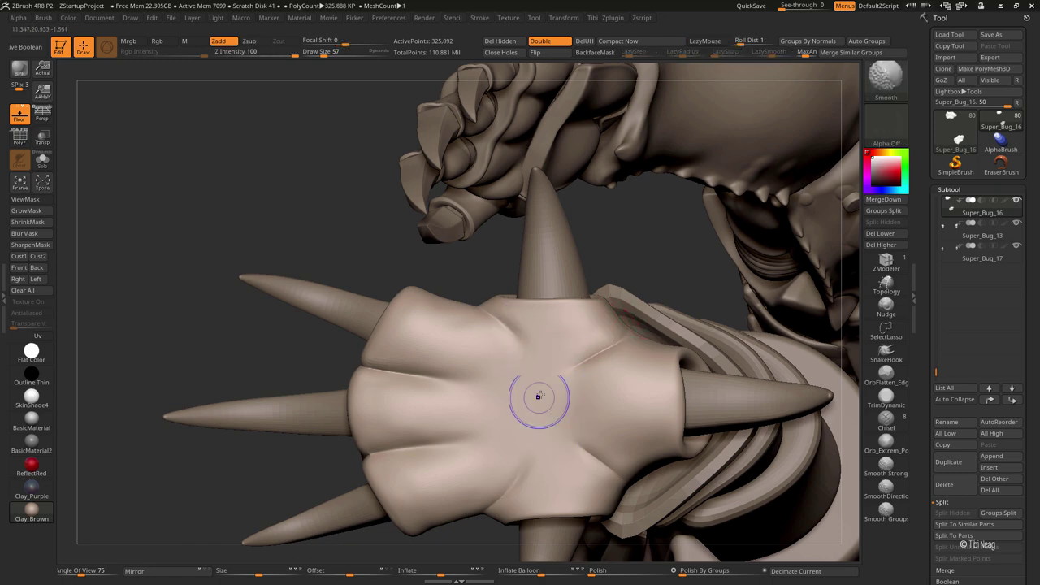
mouse_move(388, 258)
left_mouse_down()
mouse_move(290, 214)
mouse_move(282, 285)
mouse_move(311, 322)
mouse_move(434, 399)
mouse_move(515, 430)
mouse_move(504, 439)
mouse_move(552, 407)
mouse_move(569, 331)
mouse_move(729, 185)
mouse_move(485, 161)
mouse_move(446, 170)
left_mouse_up()
left_click(569, 331, "alt")
Hide several horns and regroup the remaining ones with Ctrl+W, then reveal them all
mouse_move(481, 233)
left_mouse_down("ctrl+alt+shift")
mouse_move(467, 210)
mouse_move(476, 232)
left_mouse_up("ctrl+alt+shift")
left_click_drag(445, 118, 382, 175, "ctrl+alt+shift")
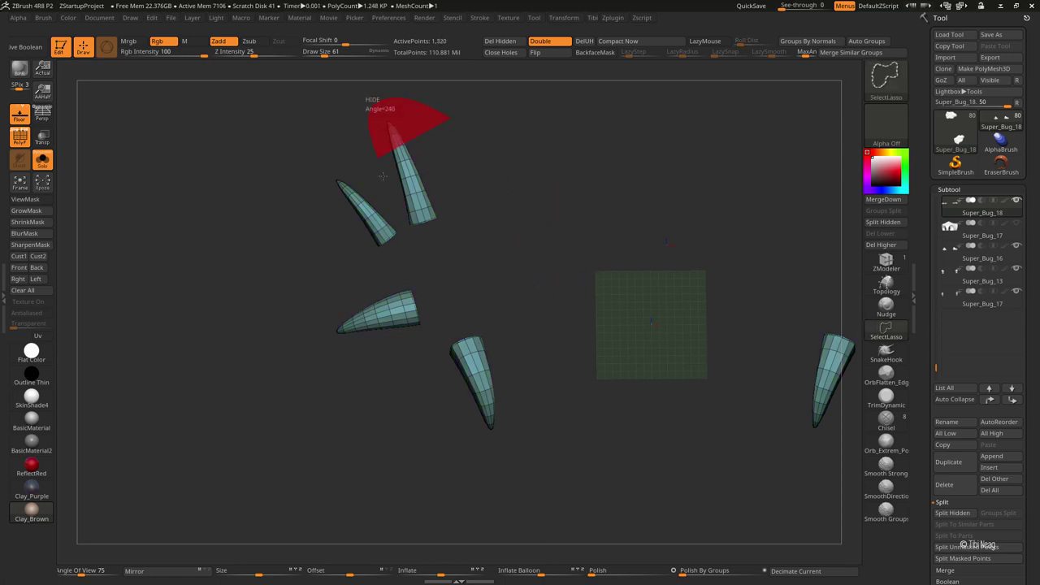
key("ctrl+w")
left_click_drag(382, 130, 341, 203, "ctrl+alt+shift")
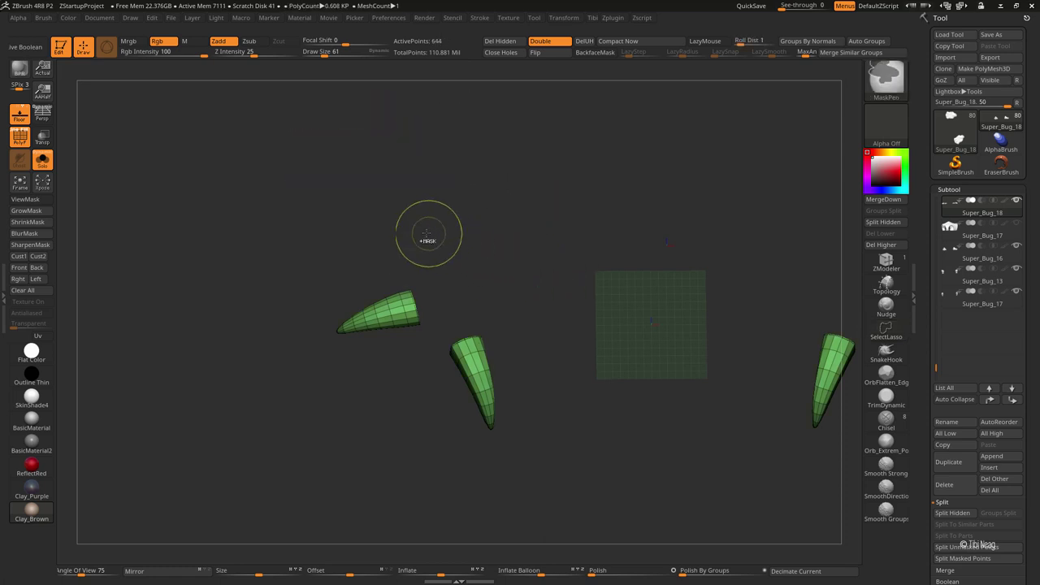
left_click_drag(428, 236, 350, 325, "ctrl+alt+shift")
key("ctrl+w")
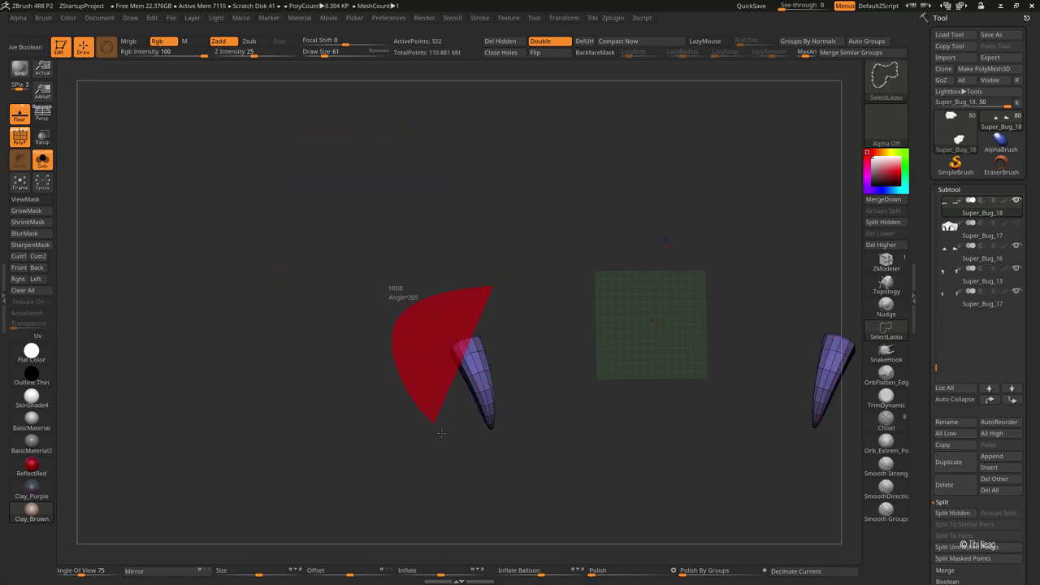
left_click(566, 441, "ctrl+shift")
mouse_move(566, 442)
left_mouse_down("alt")
mouse_move(566, 487)
mouse_move(567, 443)
mouse_move(79, 124)
mouse_move(65, 158)
mouse_move(209, 290)
mouse_move(434, 249)
left_mouse_up("alt")
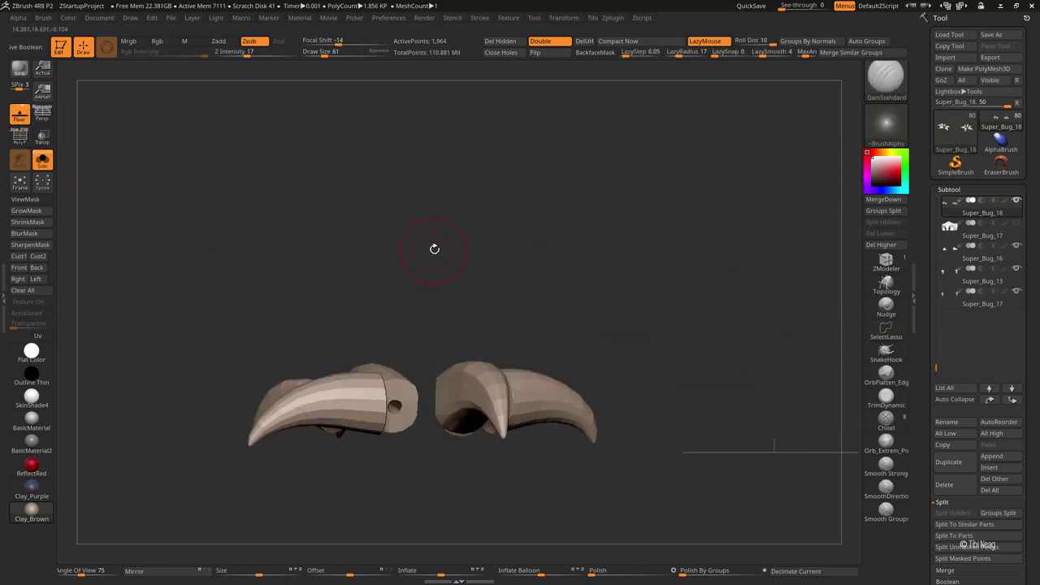
Show the whole foot again, draw a horizontal transpose line across the claw, and return to Draw mode
key("ctrl+shift+s")
key("w")
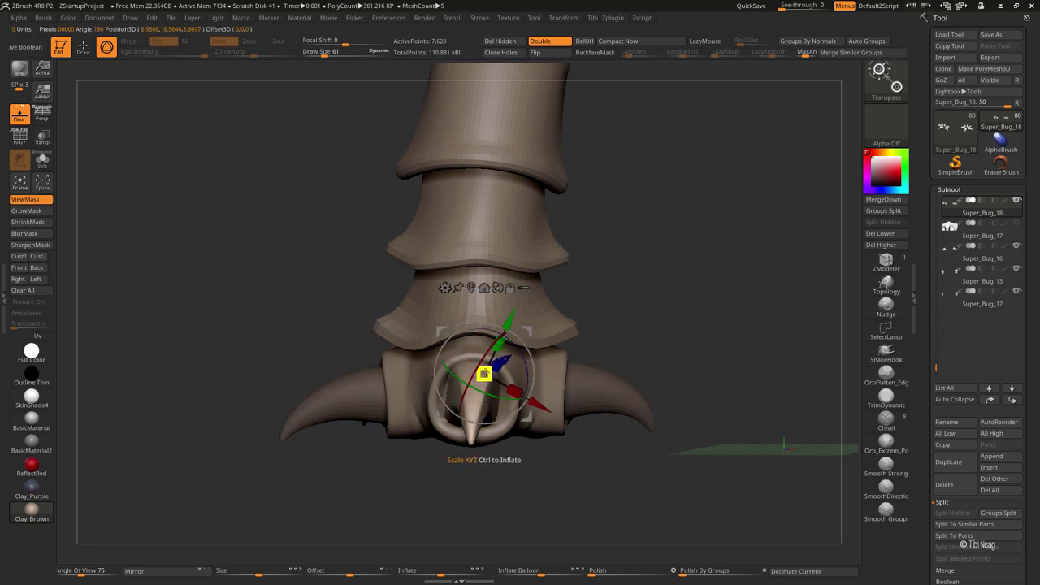
left_click(485, 288)
left_click(106, 47)
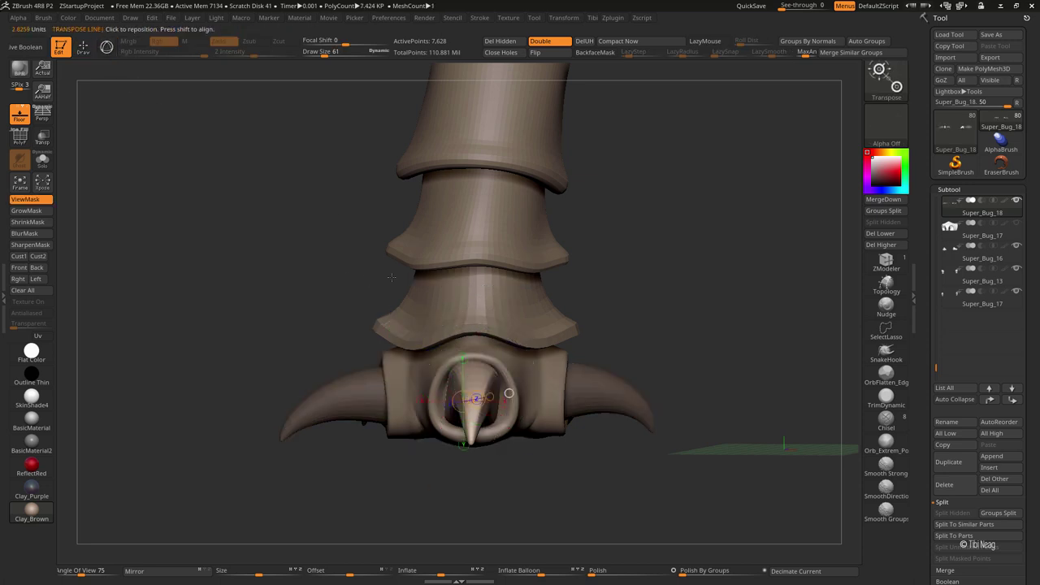
left_click_drag(476, 341, 476, 453)
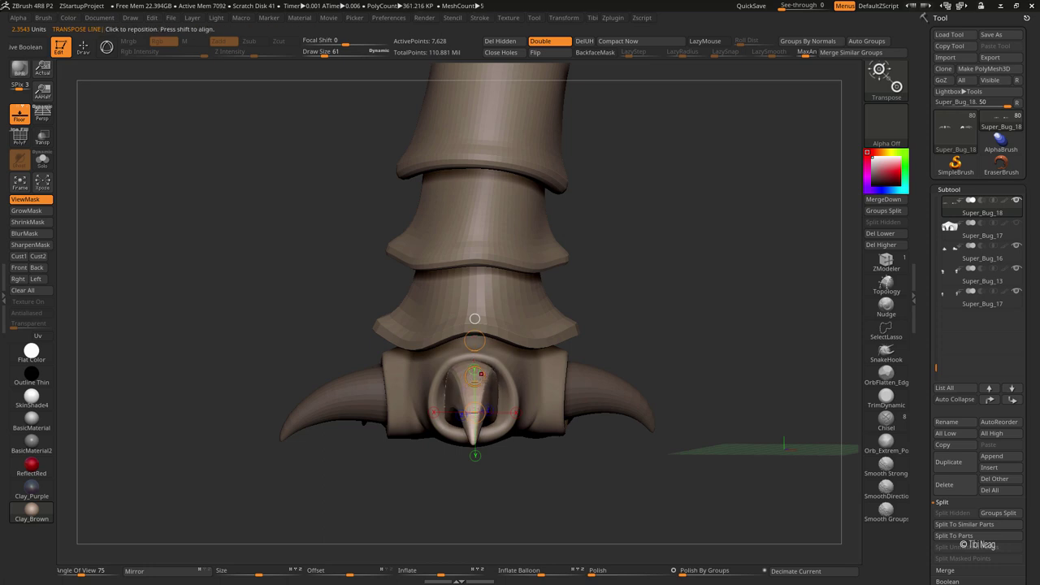
left_click_drag(473, 395, 562, 392)
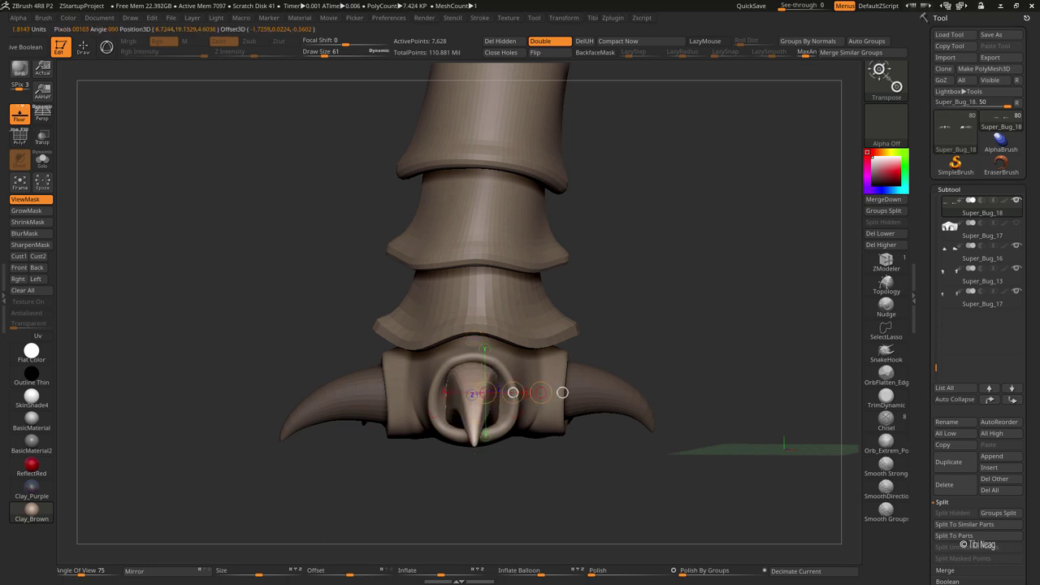
key("q")
mouse_move(671, 319)
left_mouse_down()
mouse_move(363, 189)
mouse_move(481, 346)
mouse_move(470, 420)
mouse_move(469, 367)
left_mouse_up()
Subdivide the spiked fist to 20,372 points, inspecting its knuckles while toggling subdivision levels
key("ctrl+d")
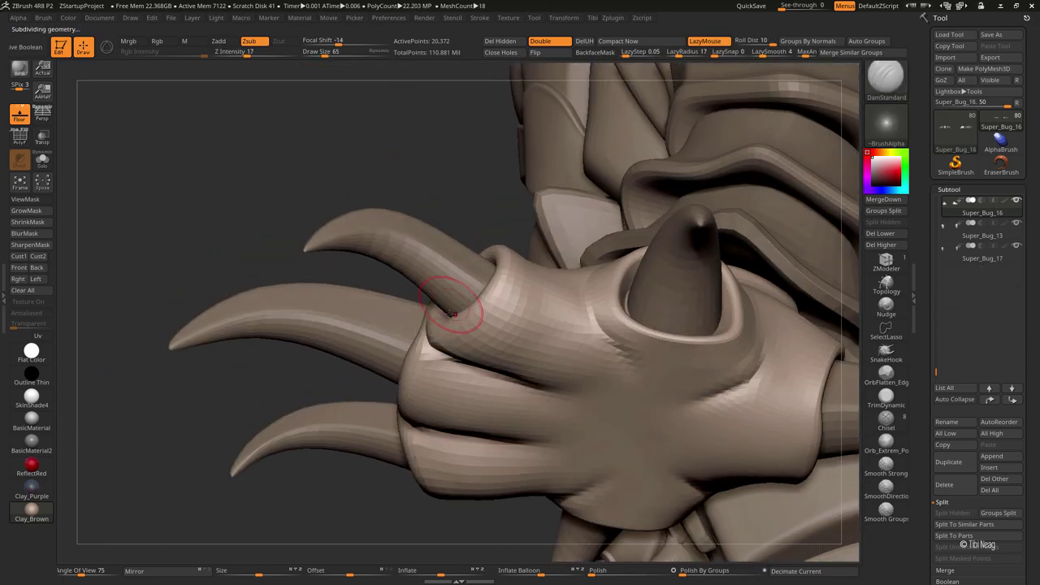
mouse_move(535, 344)
left_mouse_down()
mouse_move(360, 197)
mouse_move(429, 407)
mouse_move(403, 383)
mouse_move(457, 397)
mouse_move(487, 344)
mouse_move(399, 333)
left_mouse_up()
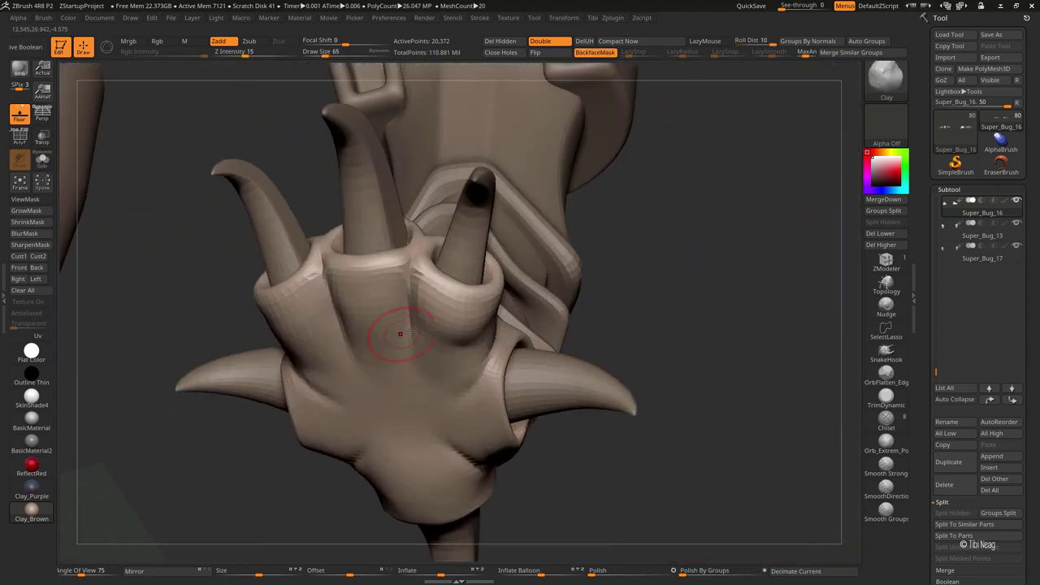
mouse_move(368, 297)
left_mouse_down()
mouse_move(423, 315)
mouse_move(337, 336)
left_mouse_up()
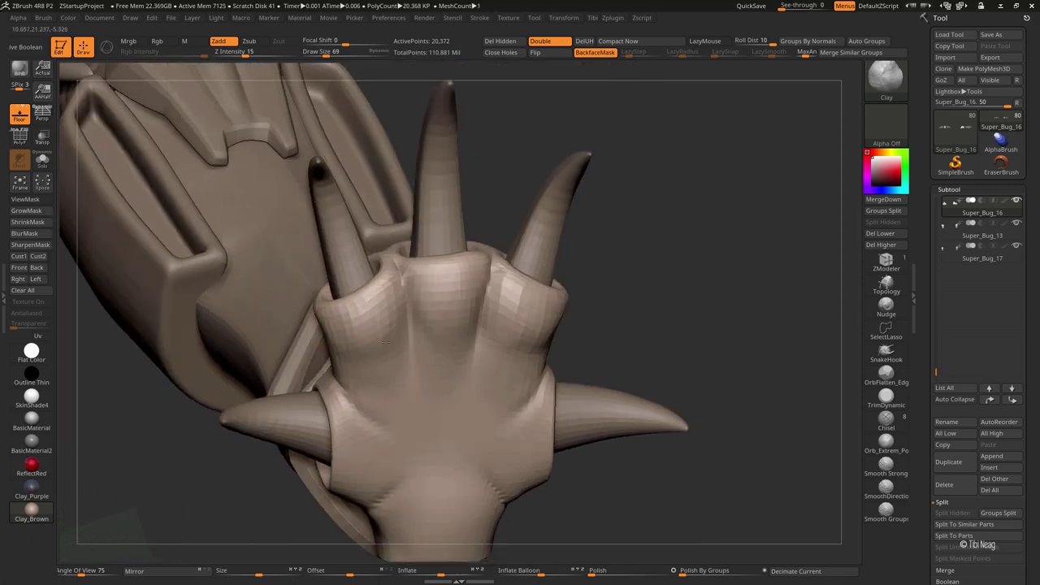
mouse_move(692, 303)
left_mouse_down()
mouse_move(561, 406)
mouse_move(523, 399)
mouse_move(637, 406)
mouse_move(547, 431)
mouse_move(415, 313)
left_mouse_up()
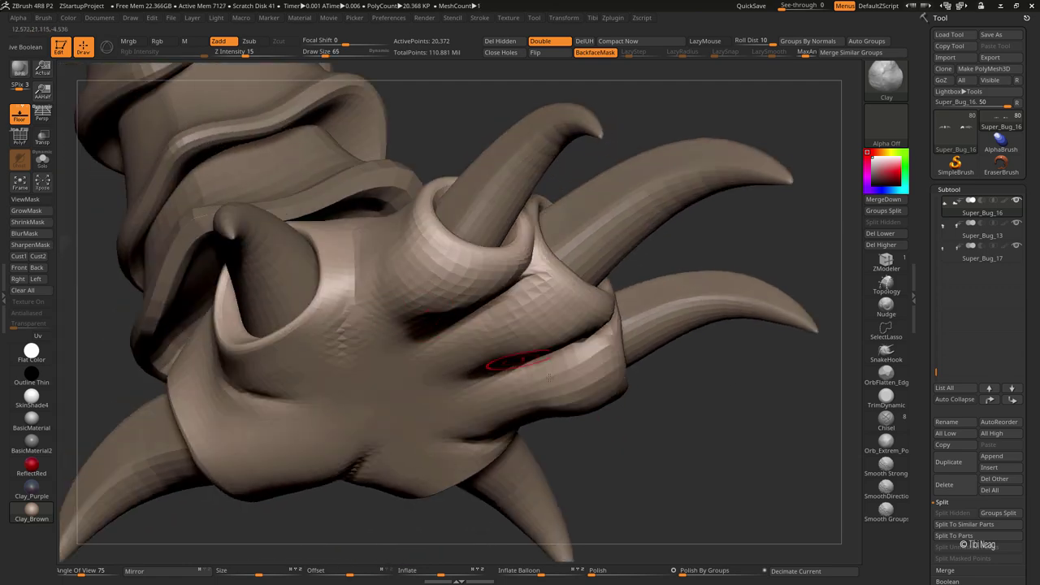
mouse_move(548, 375)
left_mouse_down("shift")
mouse_move(474, 411)
mouse_move(429, 383)
mouse_move(523, 378)
mouse_move(464, 317)
mouse_move(475, 295)
mouse_move(520, 316)
mouse_move(339, 304)
mouse_move(449, 230)
mouse_move(533, 236)
left_mouse_up("shift")
key("shift+d")
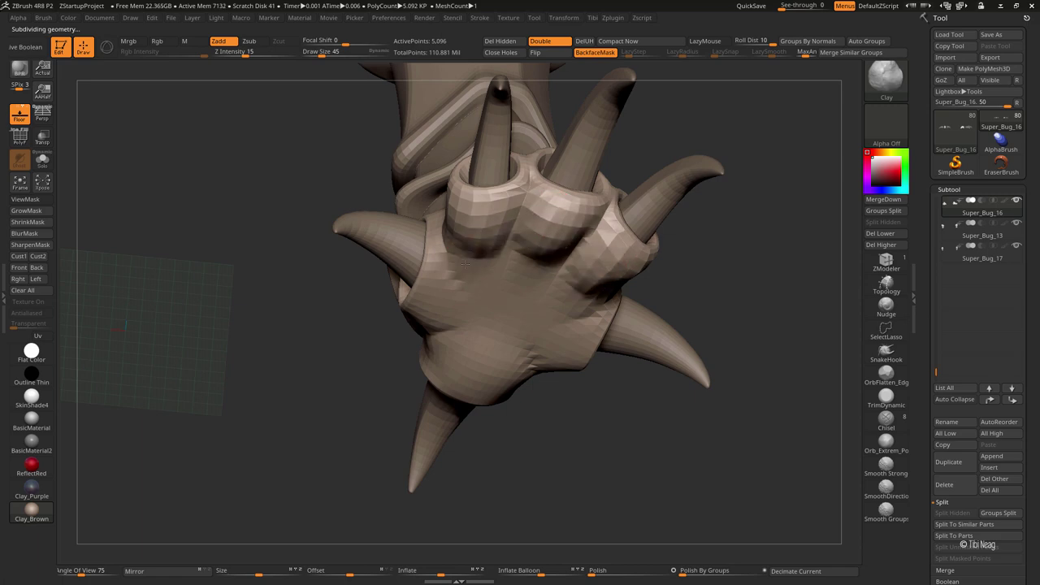
mouse_move(499, 225)
left_mouse_down()
mouse_move(718, 365)
mouse_move(605, 213)
left_mouse_up()
left_click_drag(602, 260, 523, 207)
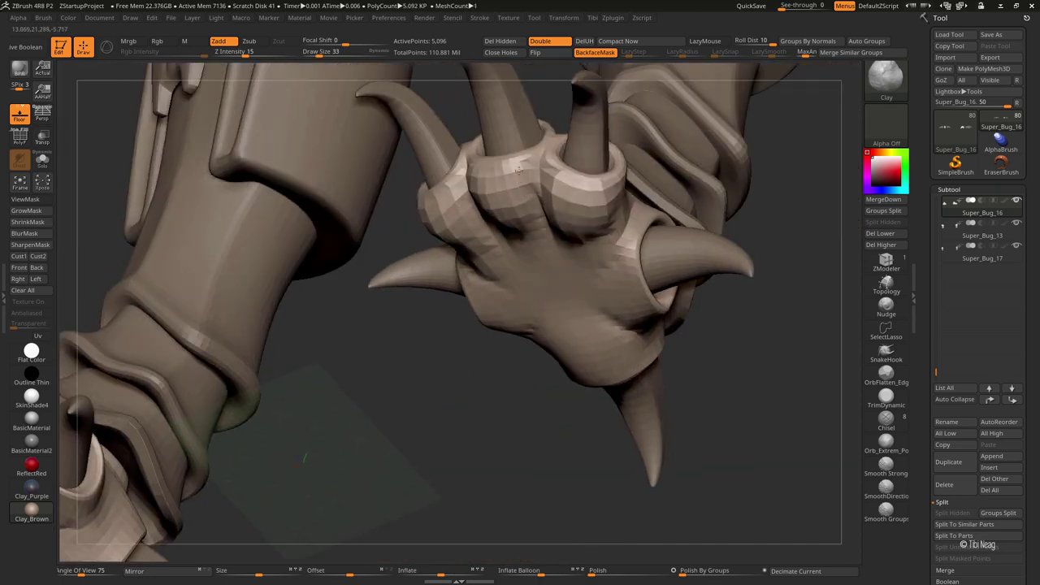
left_click_drag(516, 168, 599, 360)
key("ctrl+d")
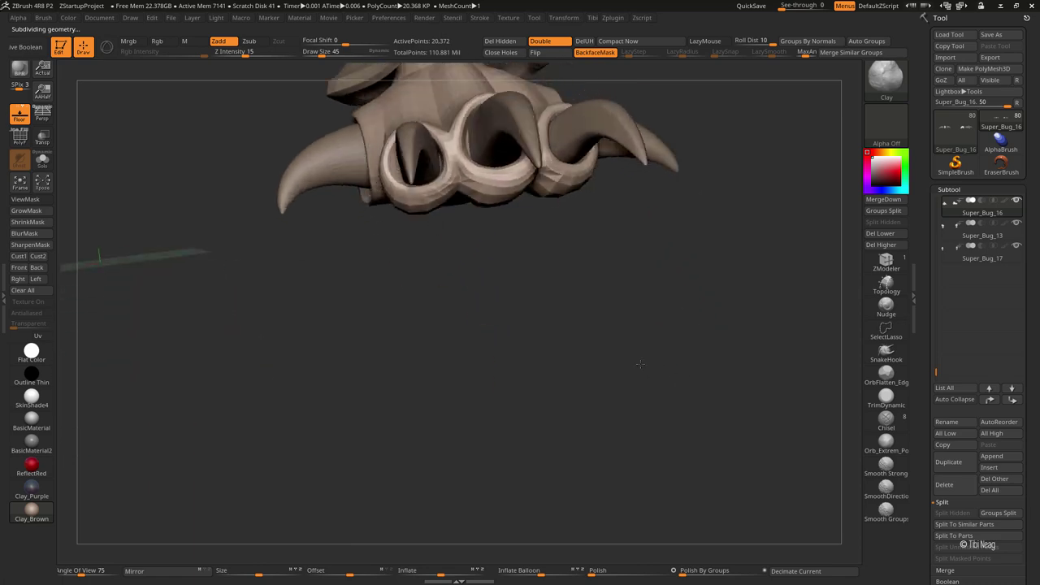
mouse_move(709, 328)
left_mouse_down()
mouse_move(602, 378)
mouse_move(623, 431)
mouse_move(536, 211)
mouse_move(528, 323)
mouse_move(468, 273)
left_mouse_up()
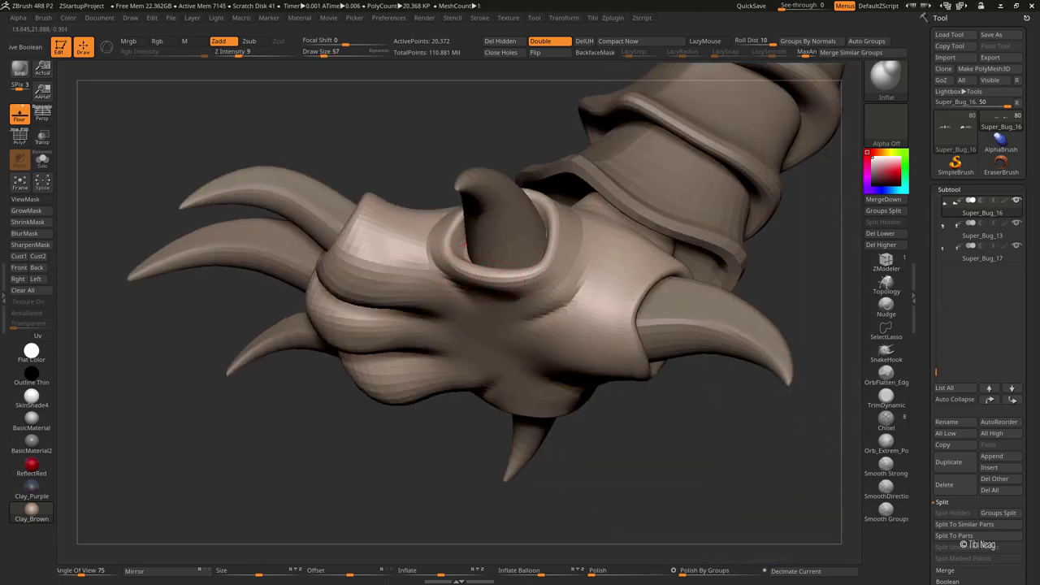
Build a small clay bump on the back of the hand and smooth the seam into a shallow crease
left_click_drag(522, 477, 441, 283)
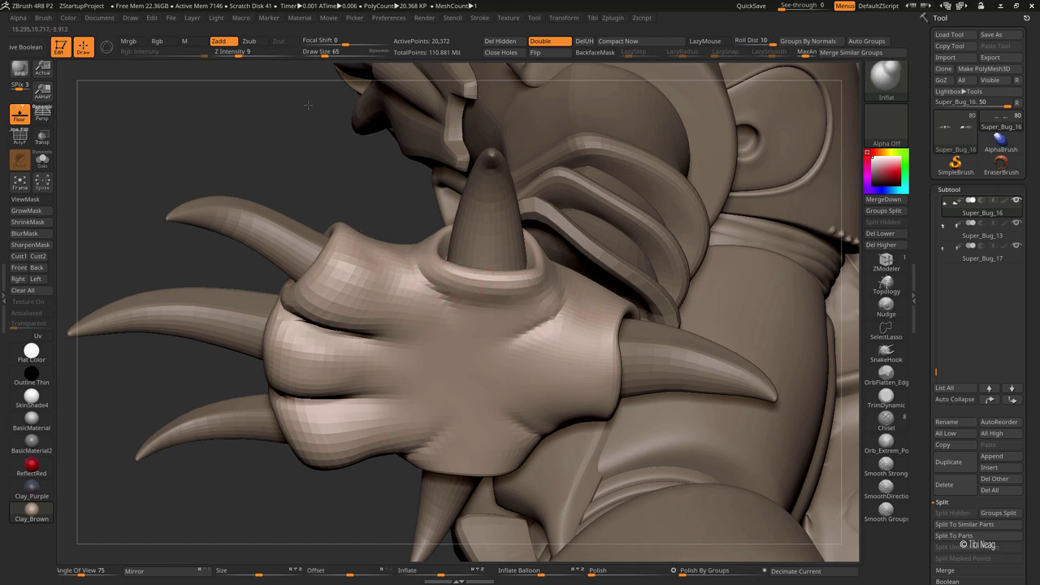
mouse_move(496, 301)
left_mouse_down()
mouse_move(452, 330)
mouse_move(452, 429)
mouse_move(556, 427)
mouse_move(551, 258)
left_mouse_up()
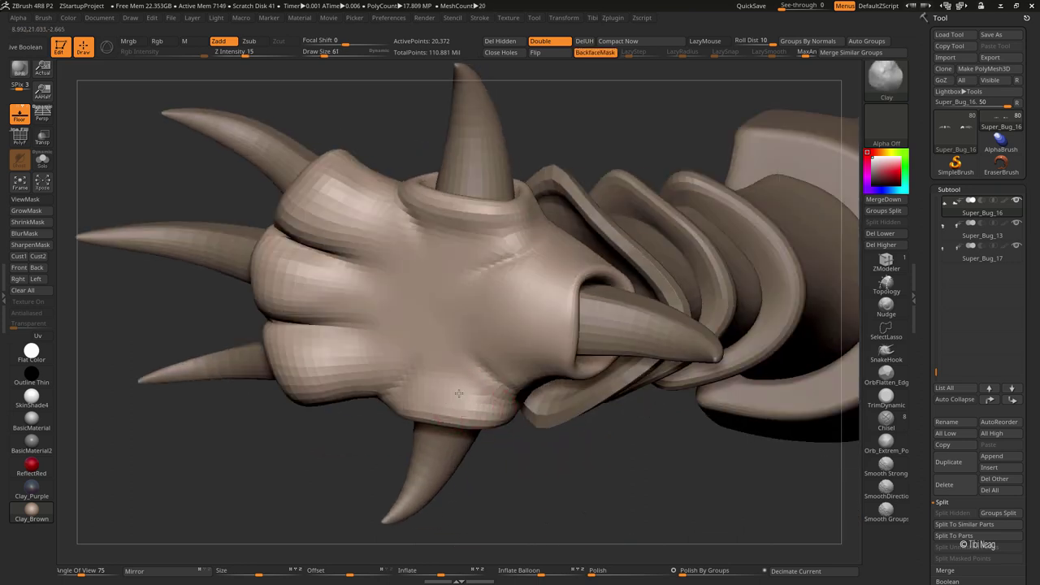
mouse_move(401, 394)
left_mouse_down()
mouse_move(436, 379)
mouse_move(410, 380)
left_mouse_up()
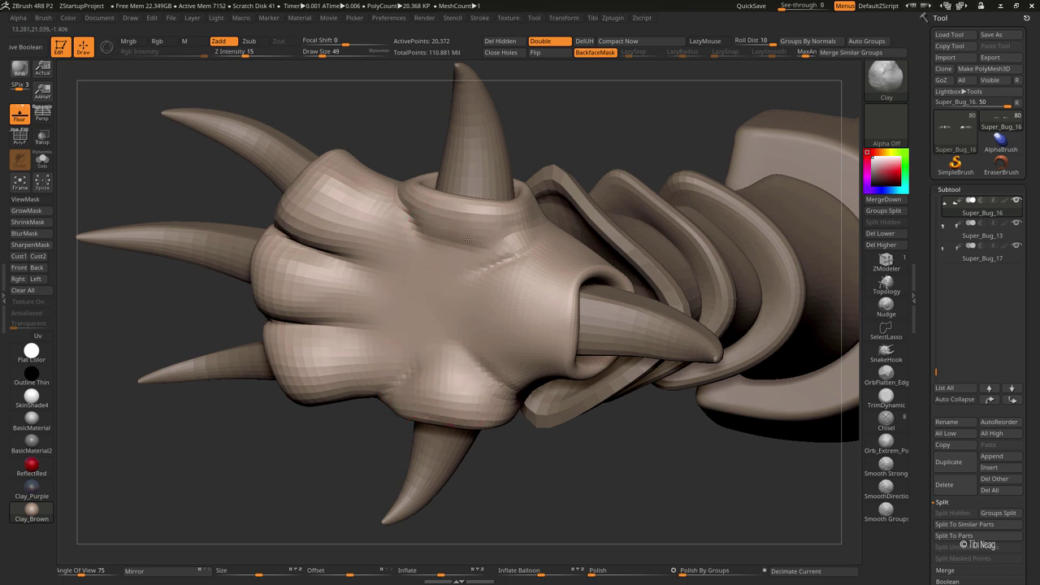
left_click_drag(467, 236, 456, 246)
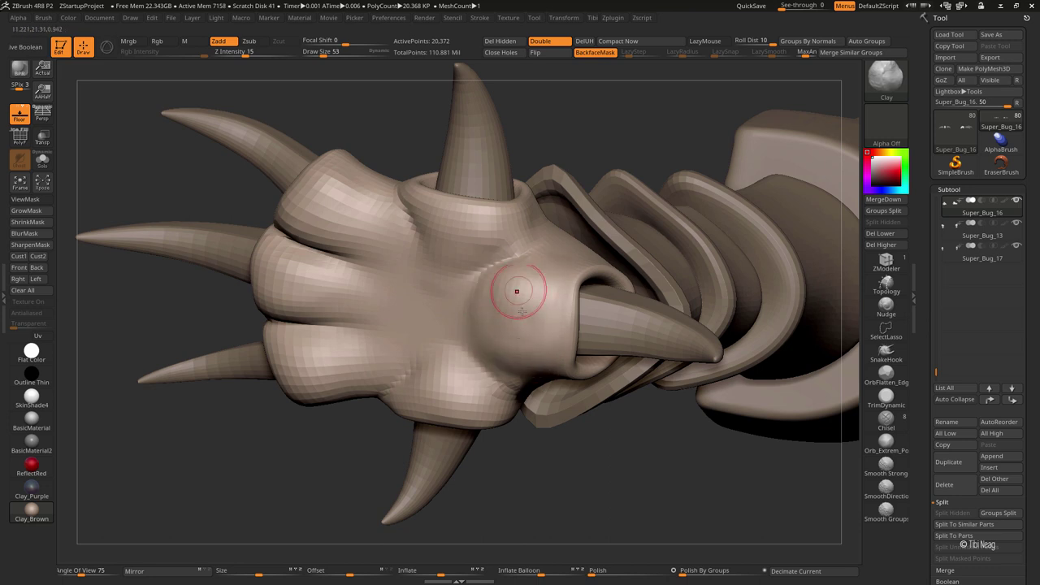
mouse_move(627, 529)
left_mouse_down()
mouse_move(363, 165)
mouse_move(588, 358)
mouse_move(539, 290)
mouse_move(606, 413)
mouse_move(534, 441)
mouse_move(576, 352)
left_mouse_up()
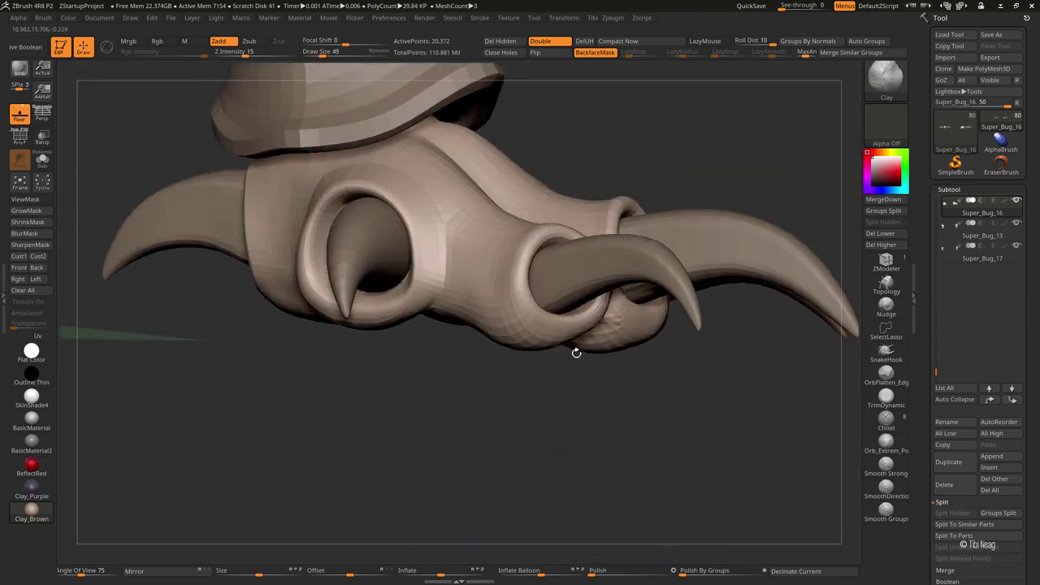
left_click_drag(529, 323, 466, 302)
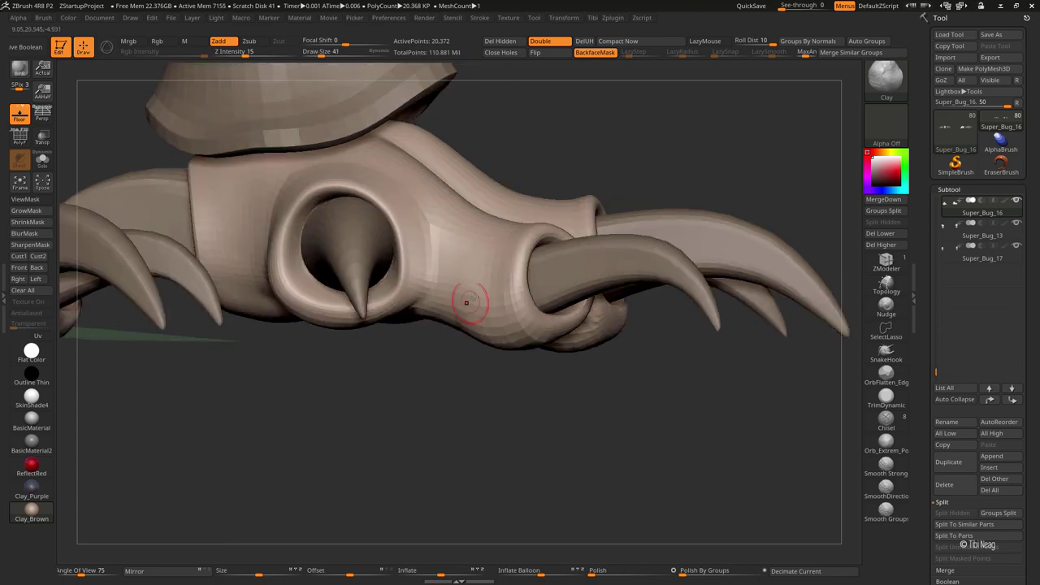
mouse_move(521, 346)
left_mouse_down()
mouse_move(569, 448)
mouse_move(533, 433)
mouse_move(476, 348)
mouse_move(524, 305)
left_mouse_up()
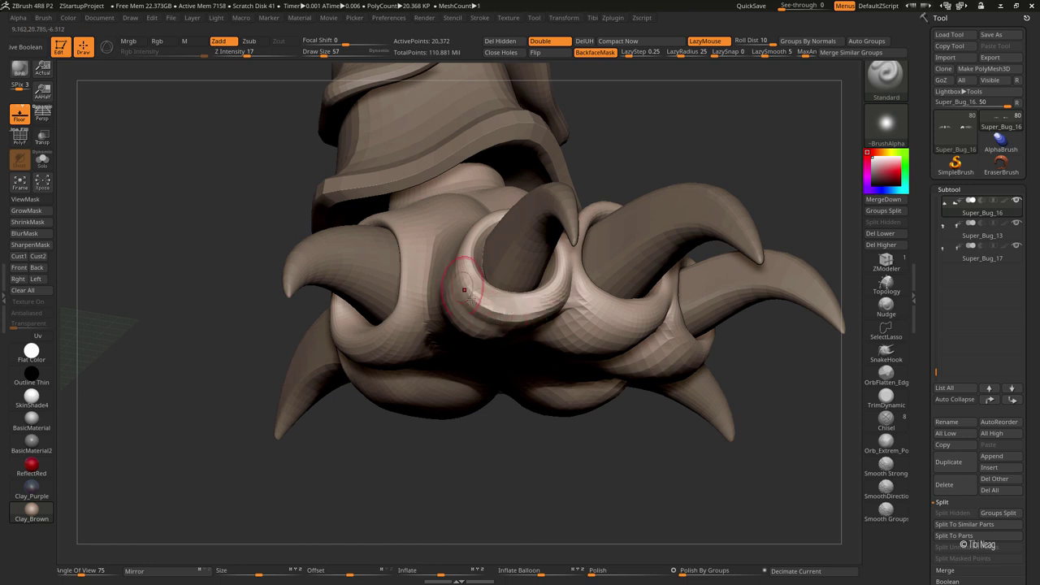
Smooth the rim around the claw's lower talon hole, then orbit out to a front view of the lower body
left_click_drag(464, 289, 609, 357)
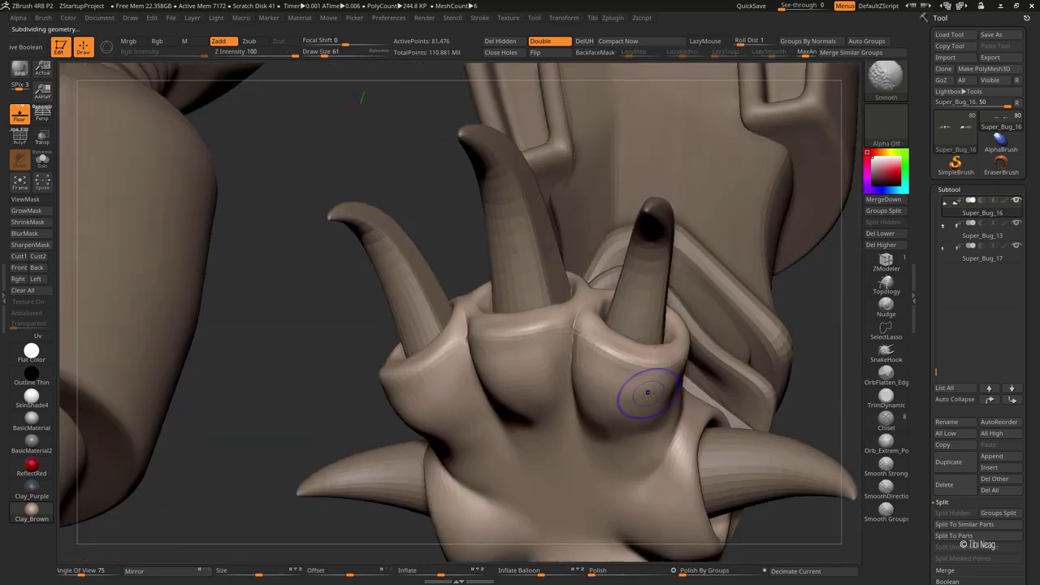
left_click_drag(647, 393, 577, 411, "shift")
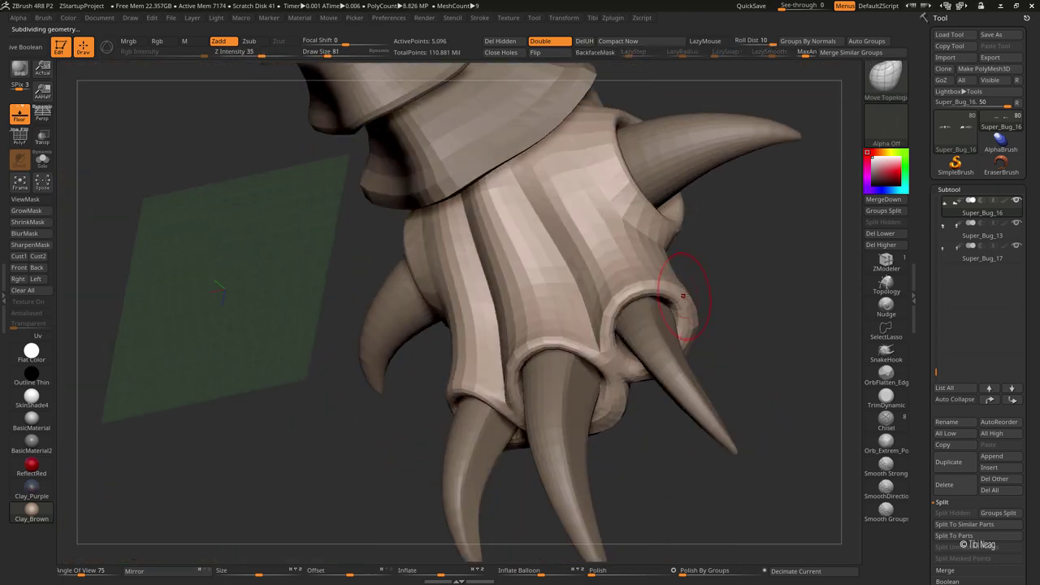
left_click_drag(620, 353, 591, 390)
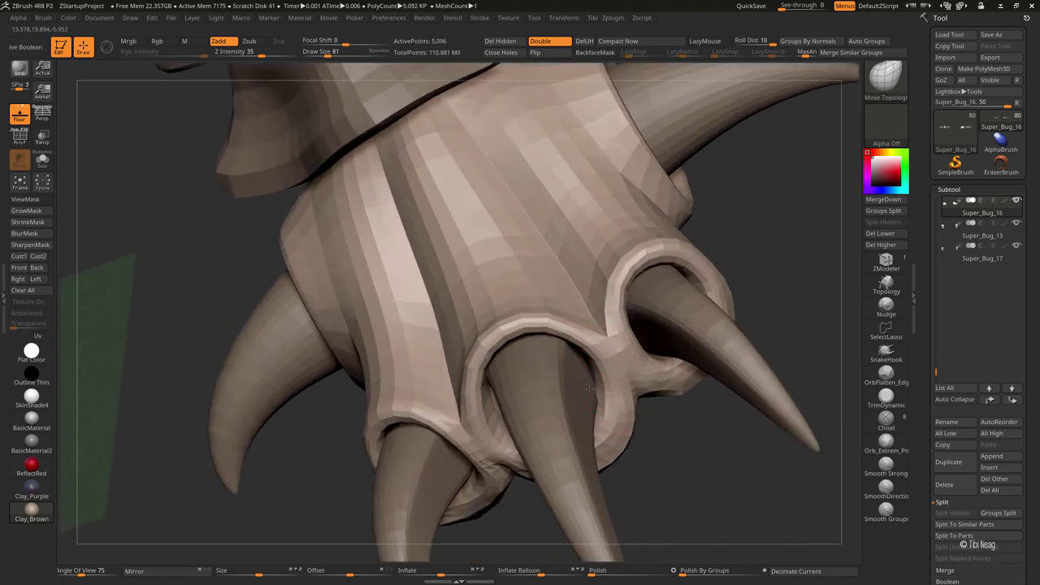
left_click_drag(613, 310, 491, 396)
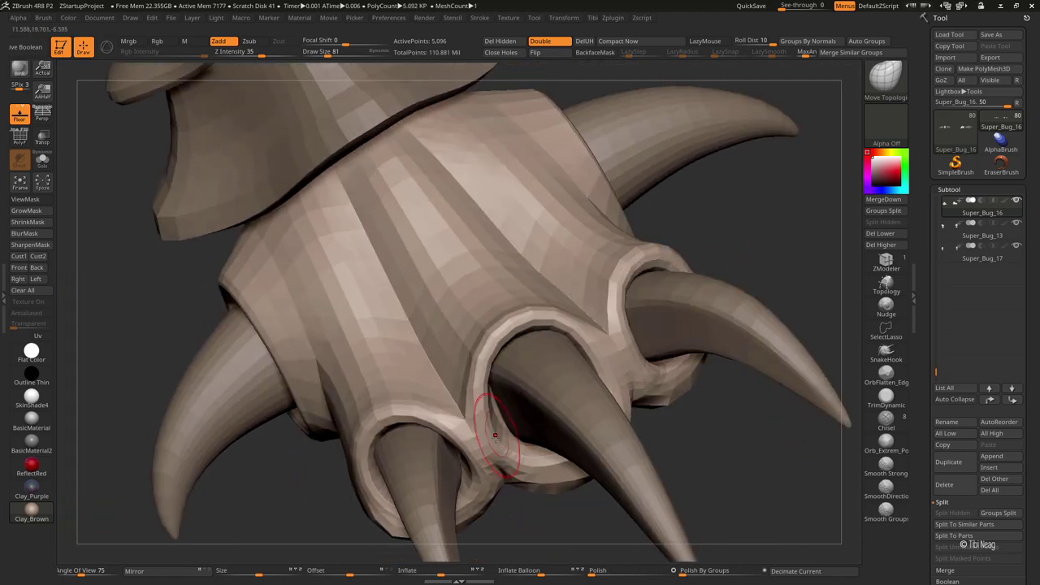
right_click_drag(520, 457, 467, 463)
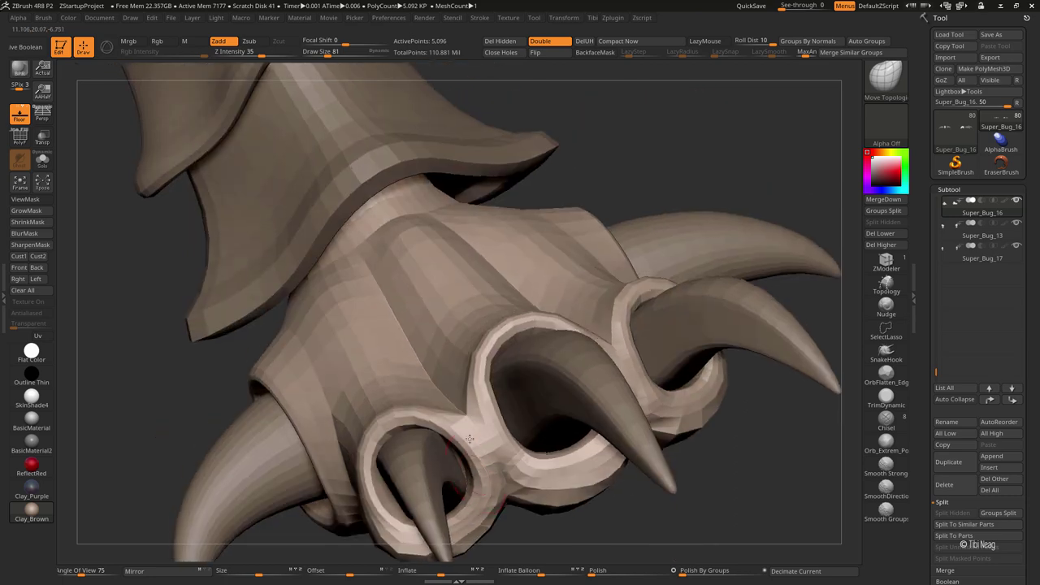
right_click_drag(419, 486, 376, 504)
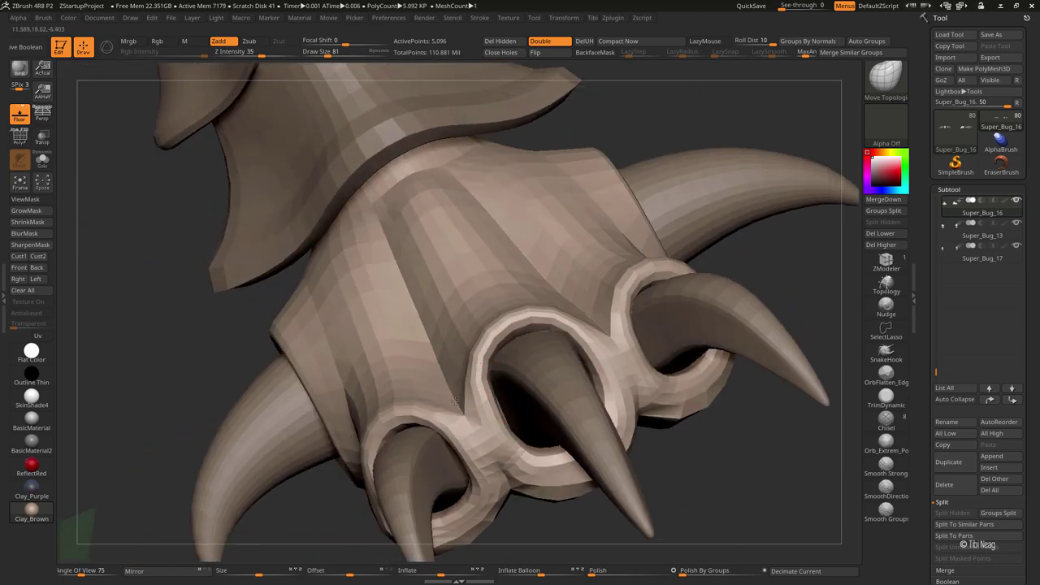
mouse_move(371, 443)
right_mouse_down("ctrl")
mouse_move(632, 251)
mouse_move(571, 305)
mouse_move(569, 327)
mouse_move(623, 344)
mouse_move(631, 328)
right_mouse_up("ctrl")
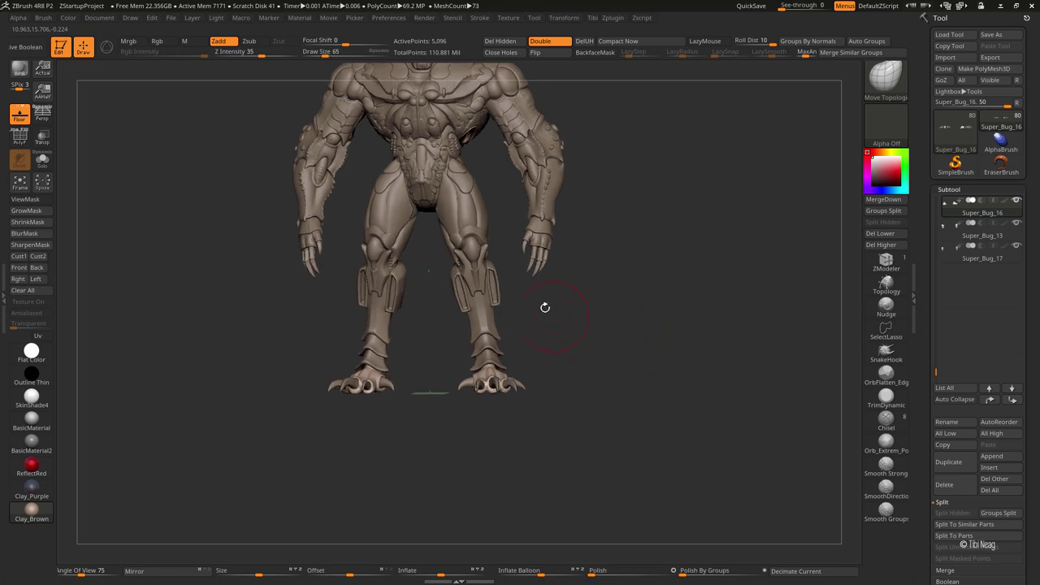
Toggle Persp on and off, turn on the Floor grid with Shift+P, and view the foot claw from the side
left_click(41, 115)
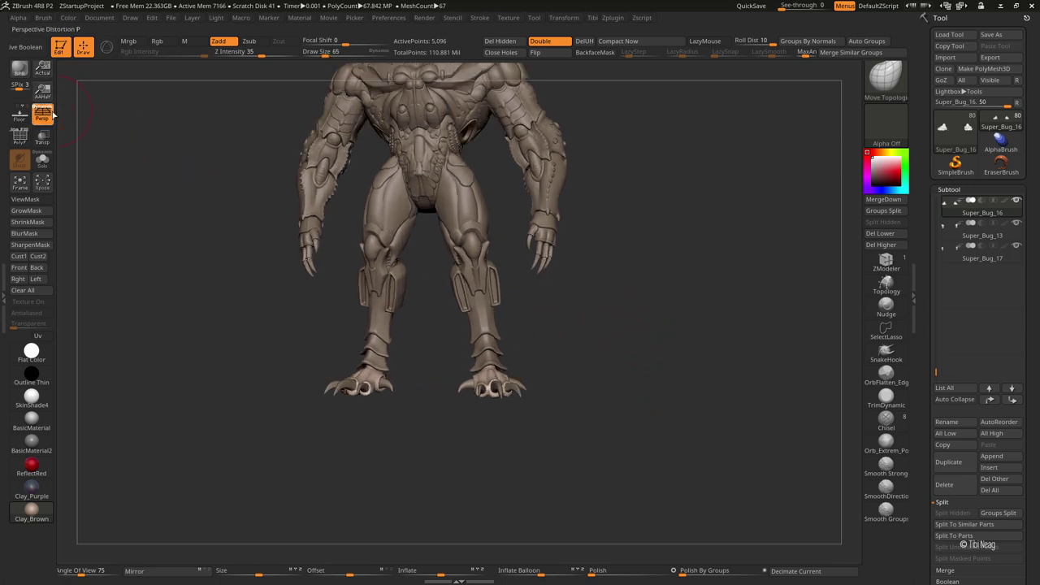
left_click(42, 115)
key("shift+p")
mouse_move(235, 244)
right_mouse_down()
mouse_move(186, 231)
mouse_move(493, 492)
right_mouse_up()
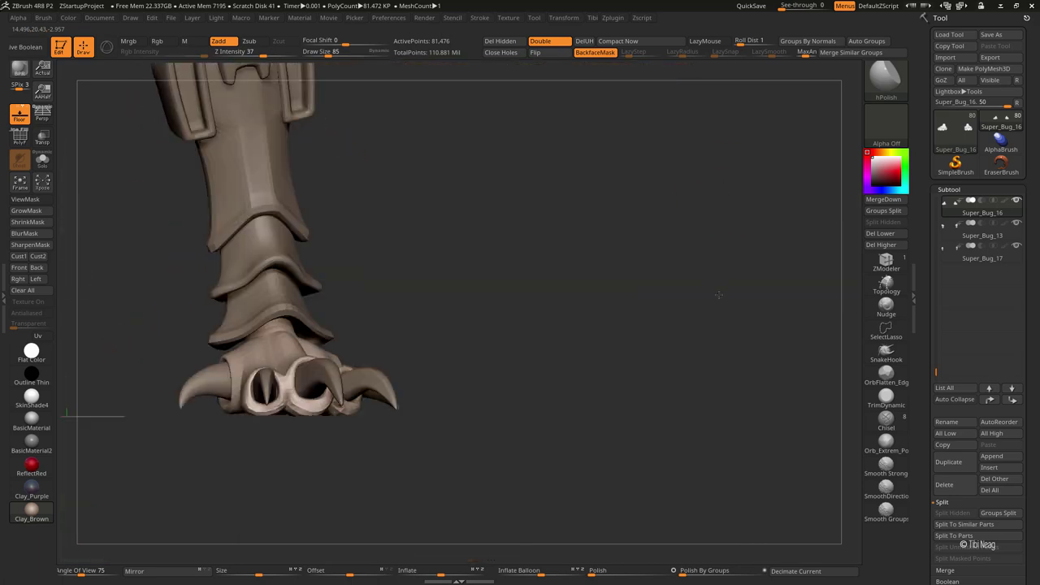
left_click(129, 18)
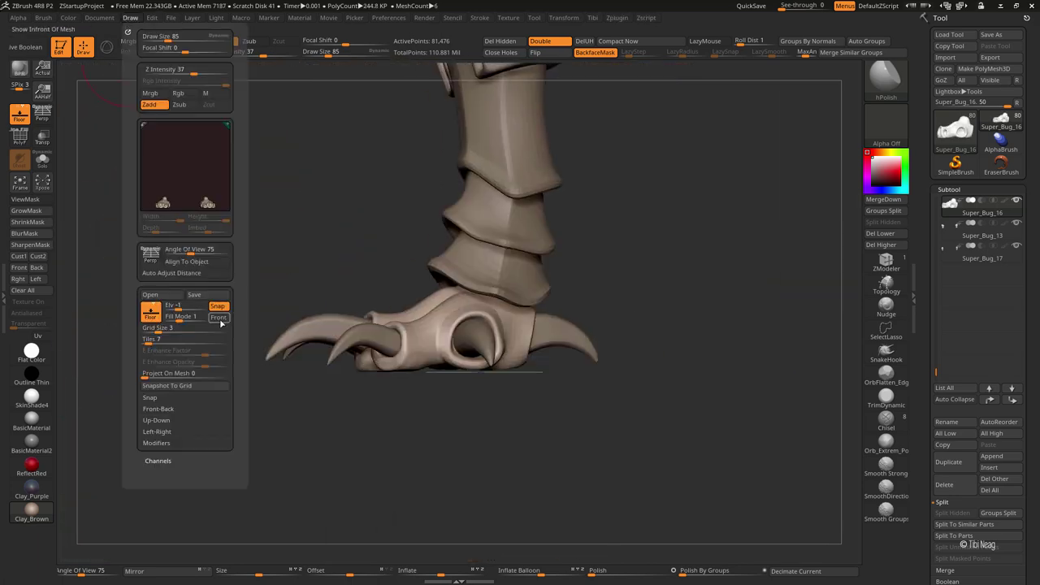
right_click_drag(649, 281, 691, 215, "ctrl")
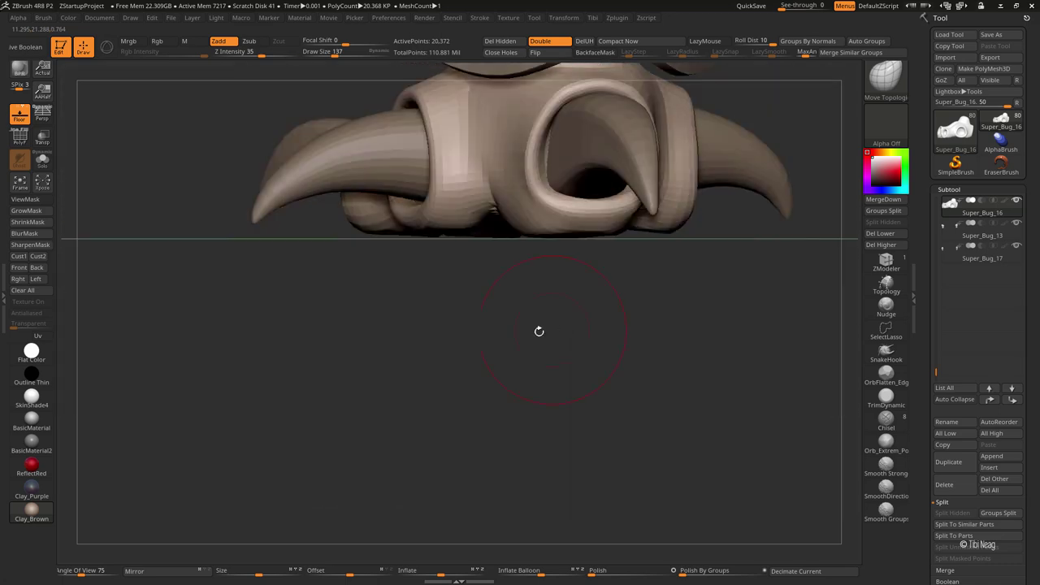
mouse_move(539, 330)
left_mouse_down()
mouse_move(588, 341)
mouse_move(602, 291)
left_mouse_up()
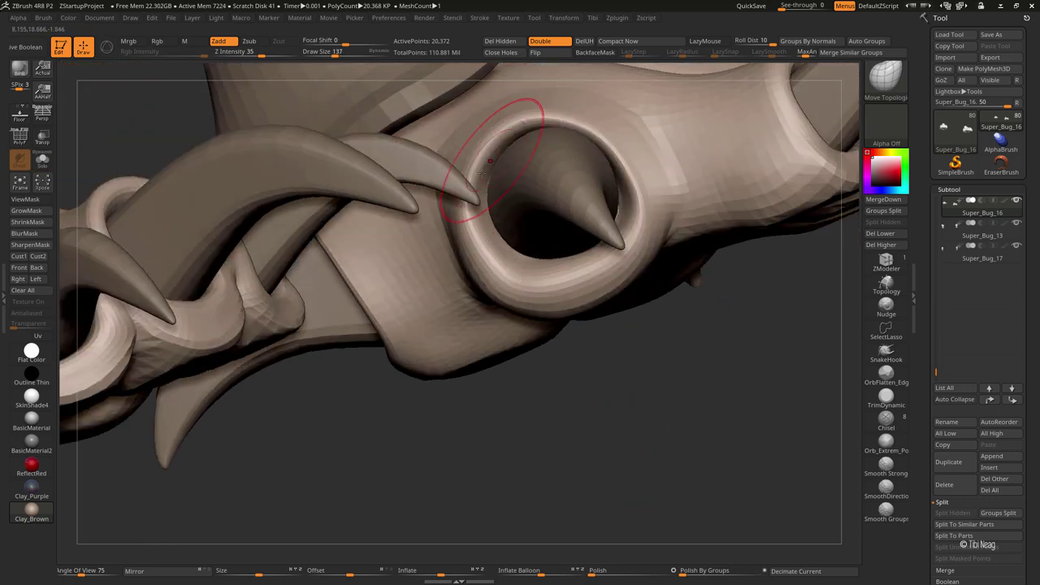
left_click_drag(718, 411, 600, 157)
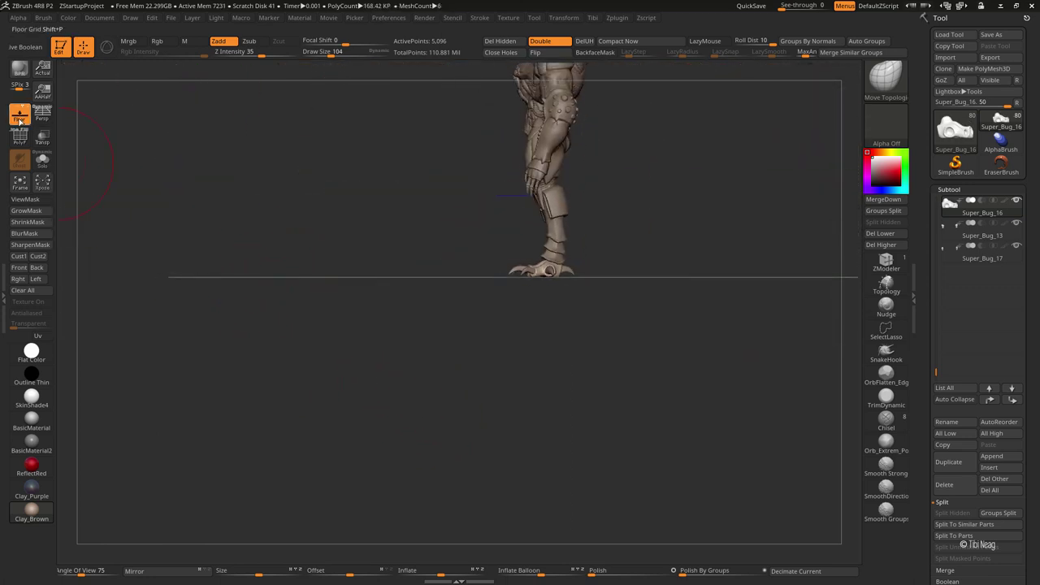
left_click(20, 119)
left_click(42, 115)
Turn the model to a front view and subdivide the waist piece one level
mouse_move(73, 141)
left_mouse_down()
mouse_move(279, 178)
mouse_move(306, 313)
left_mouse_up()
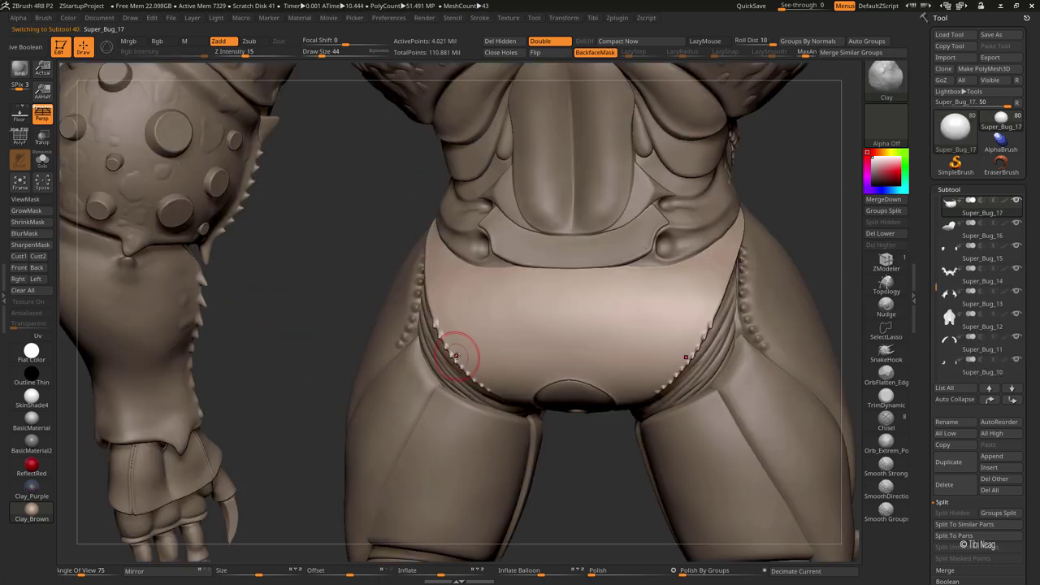
left_click_drag(546, 466, 515, 423, "alt")
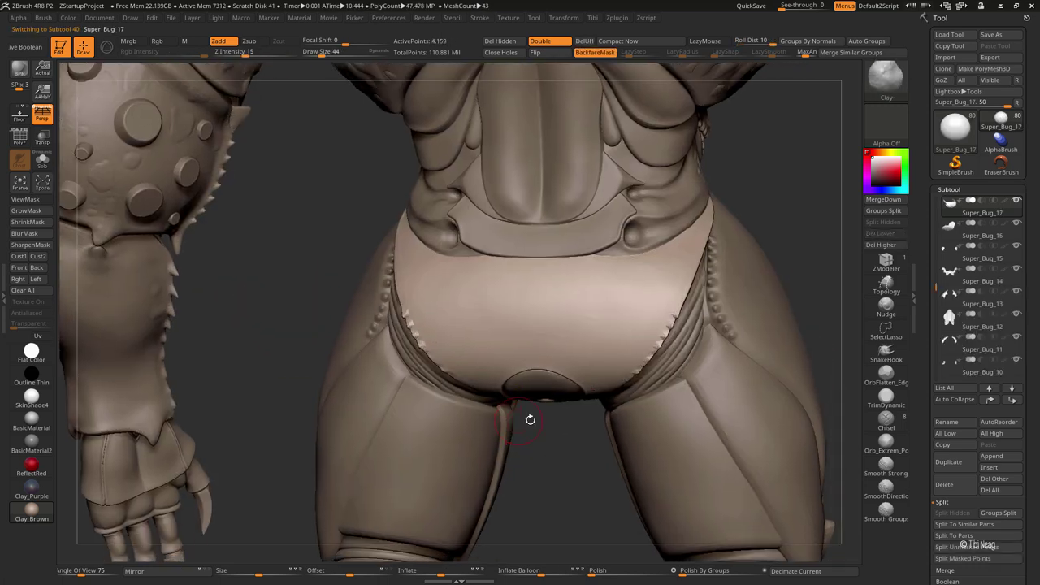
scroll(1037, 410, "down", 5)
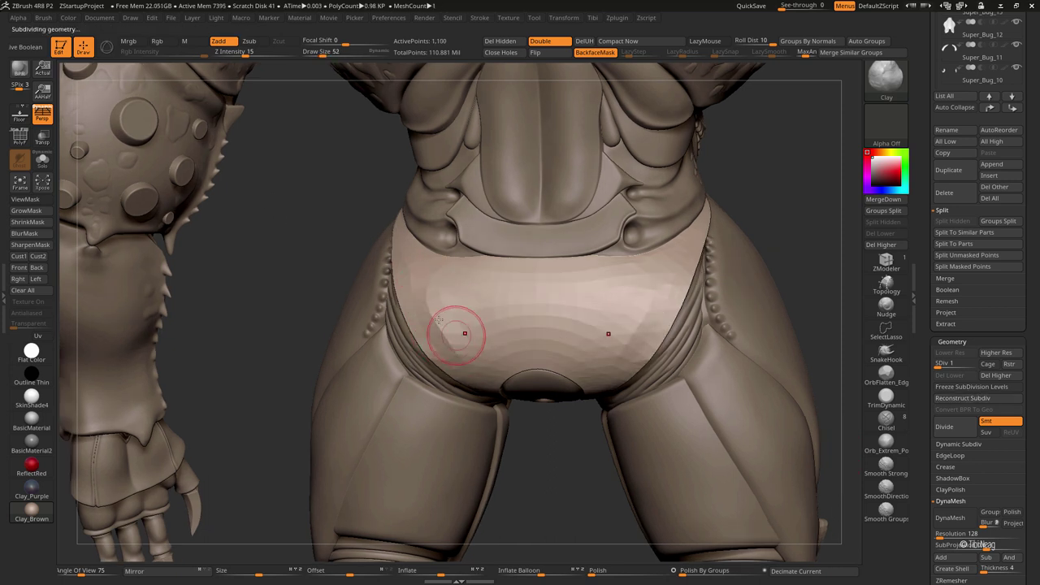
key("ctrl+d")
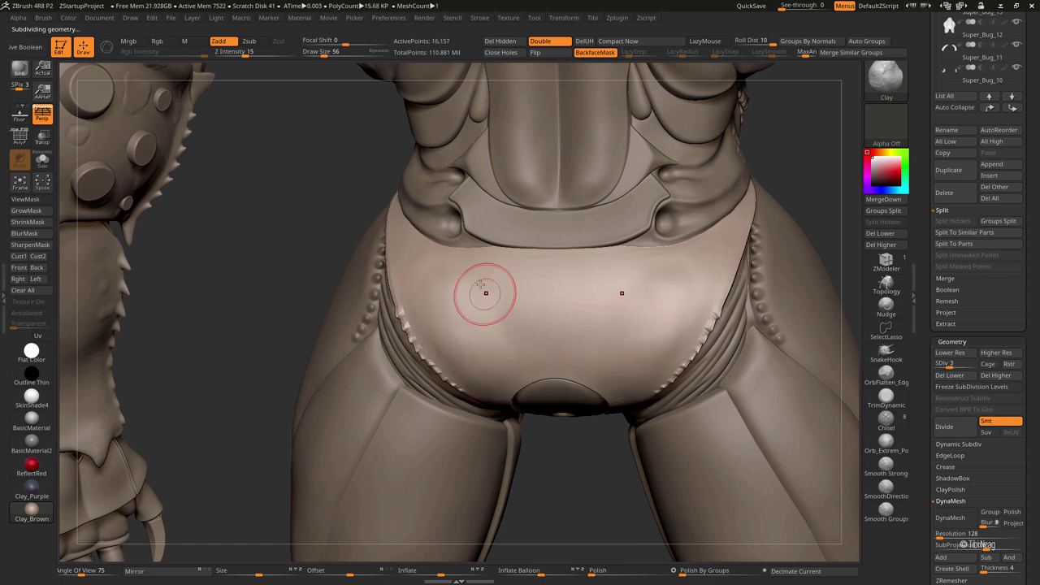
Carve a central groove up the waist piece and across the lower belly with DamStandard
key("b")
key("d")
key("s")
left_click_drag(497, 323, 492, 279)
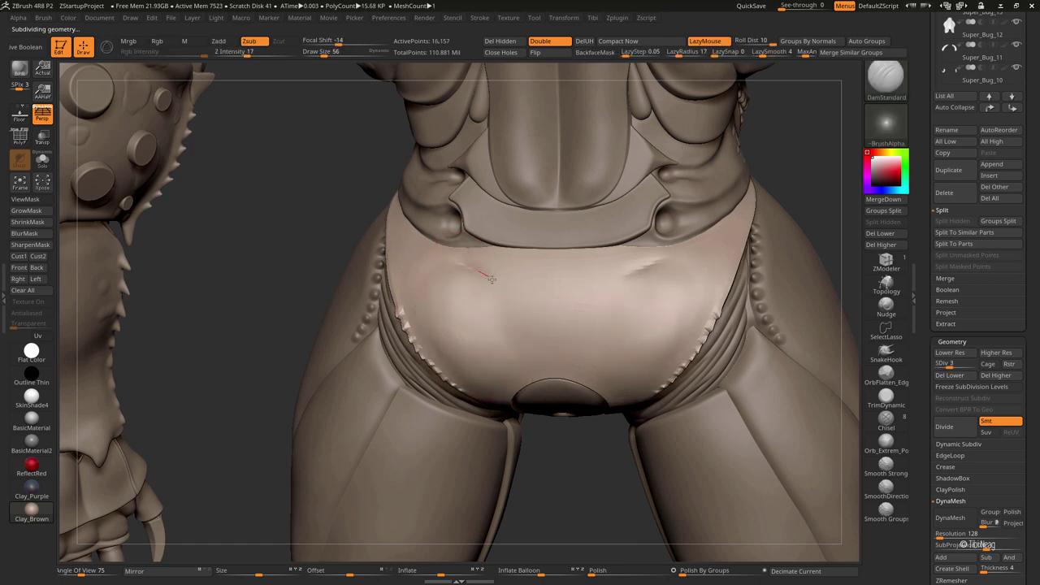
left_click_drag(515, 358, 585, 363)
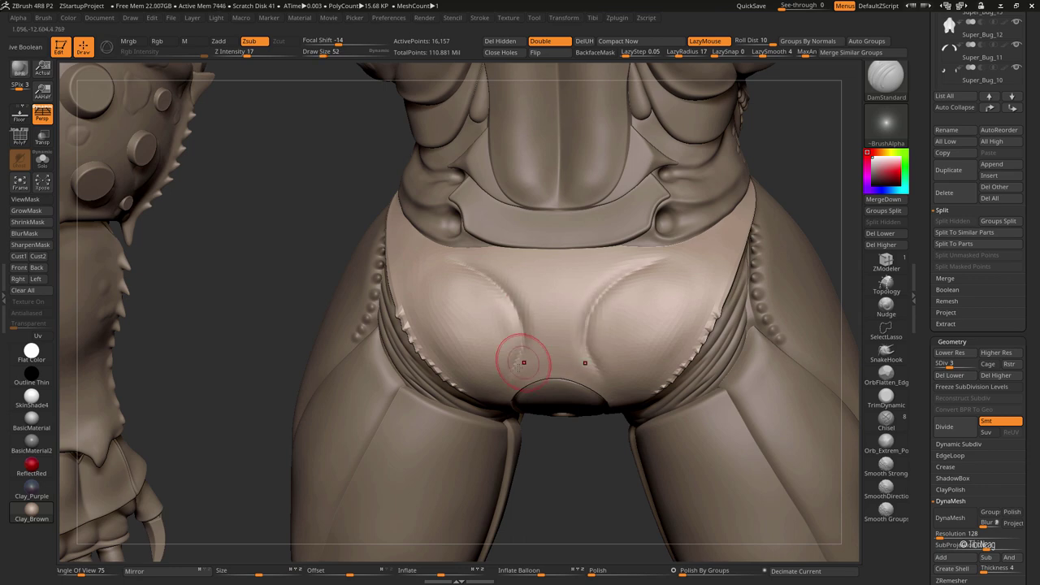
mouse_move(545, 504)
left_mouse_down()
mouse_move(505, 391)
mouse_move(530, 369)
left_mouse_up()
key("d")
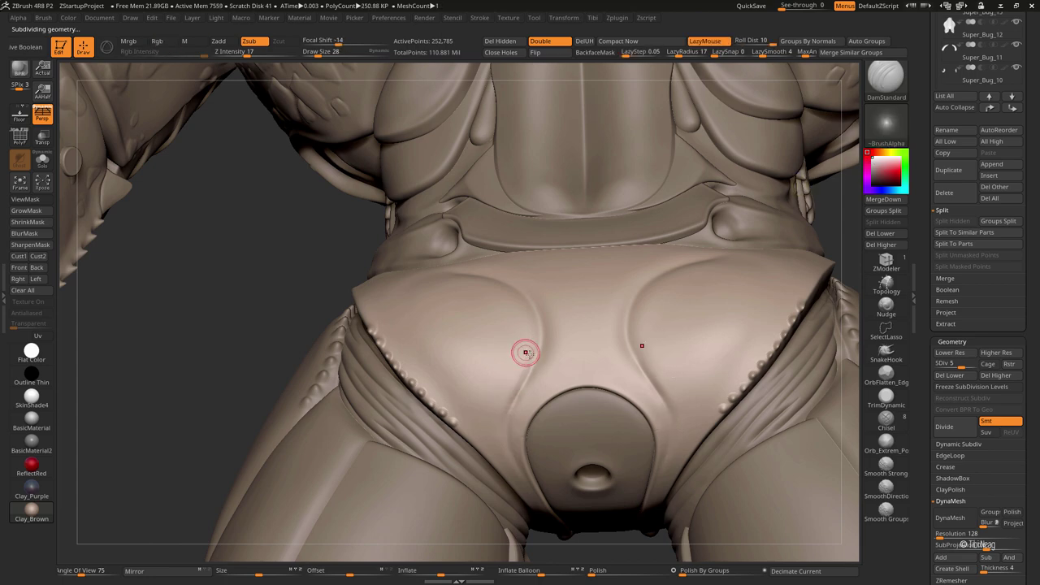
left_click_drag(525, 350, 465, 268)
Smooth, build up the left and lower bulges with Clay, and step back up to subdivision level 5
key("shift")
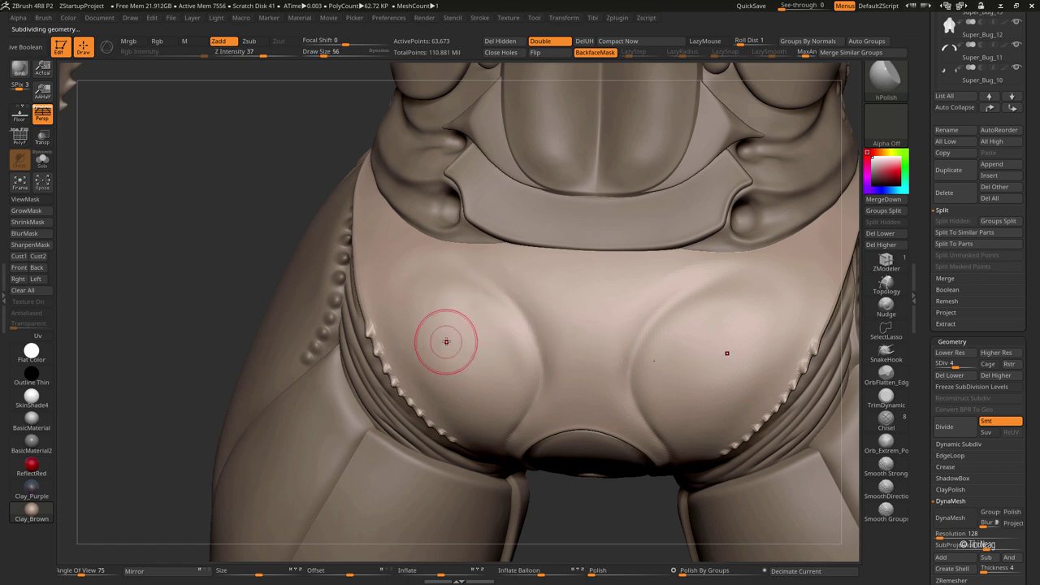
key("b")
key("c")
key("l")
key("shift+d")
left_click_drag(426, 333, 487, 354)
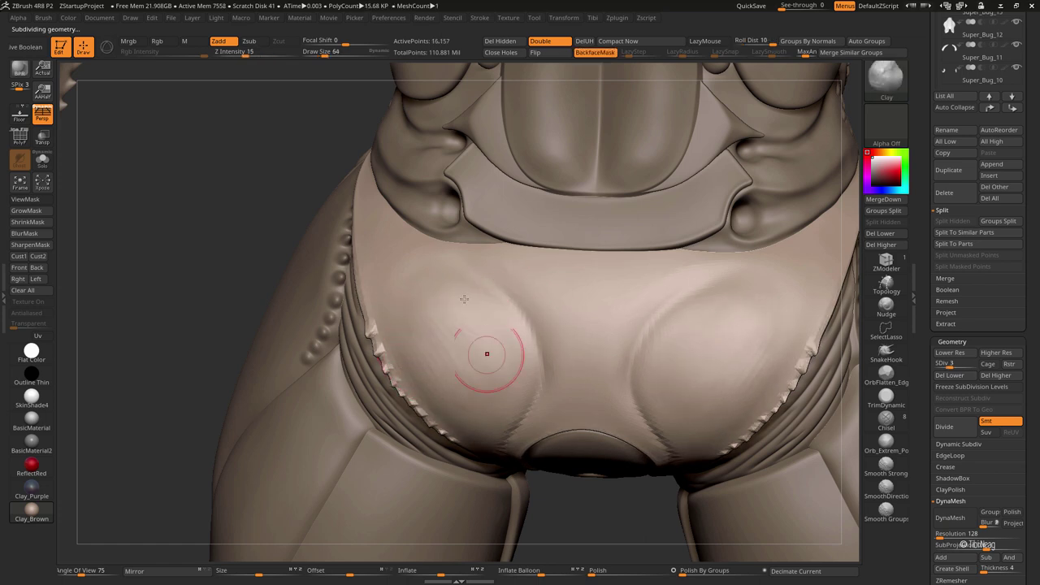
left_click_drag(452, 302, 479, 409)
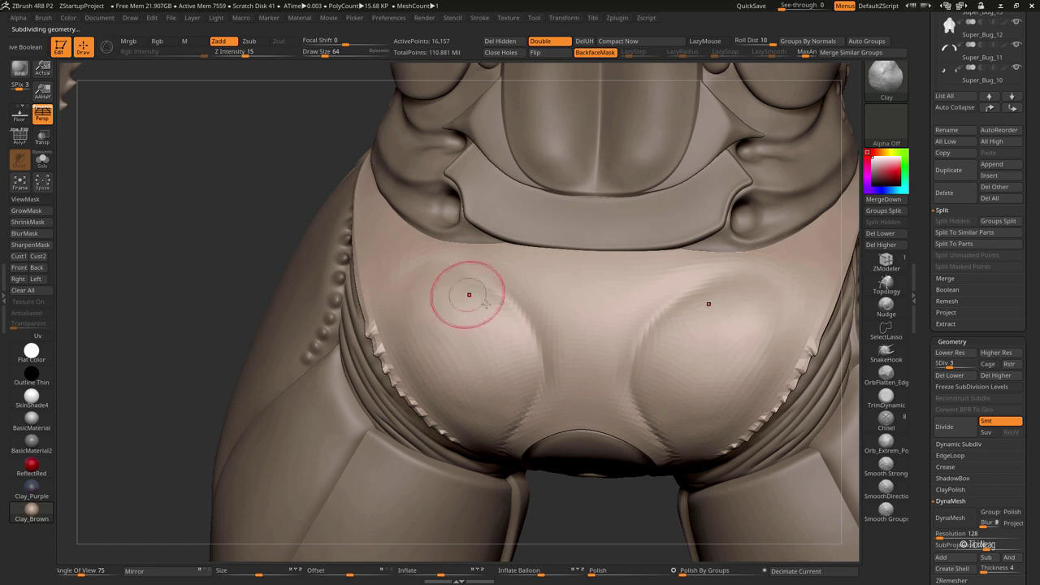
key("d")
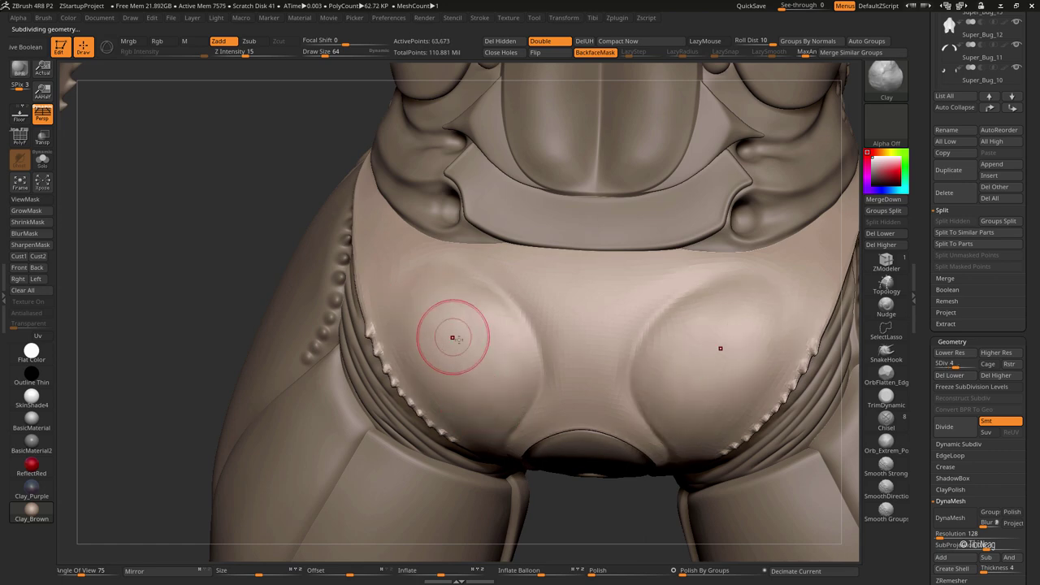
key("d")
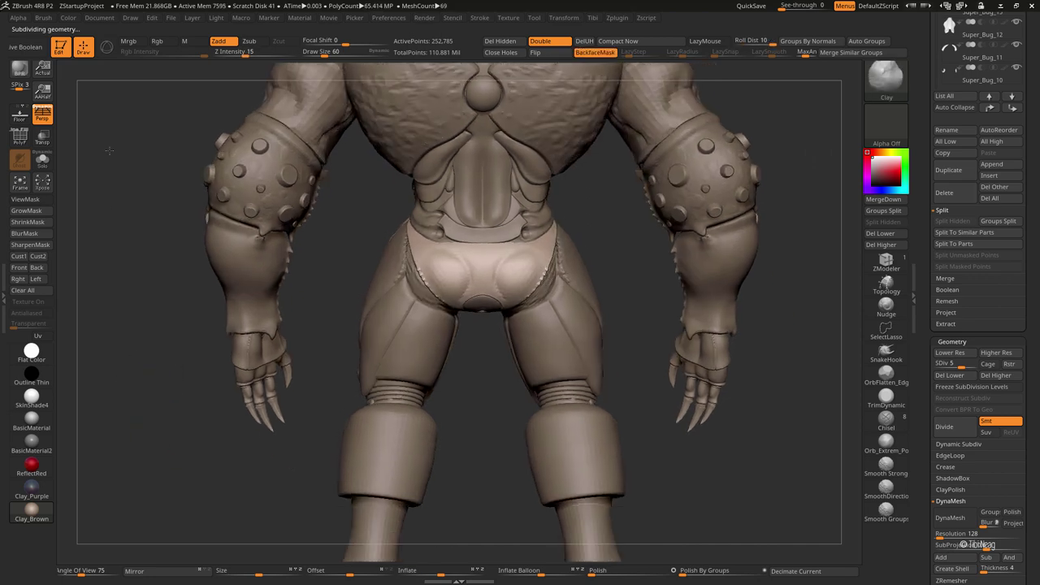
mouse_move(168, 376)
left_mouse_down()
mouse_move(157, 290)
mouse_move(172, 334)
left_mouse_up()
mouse_move(546, 321)
left_mouse_down()
mouse_move(562, 378)
mouse_move(675, 339)
mouse_move(681, 361)
mouse_move(667, 365)
left_mouse_up()
Select and solo the foot ring piece, subdivide it to level 6, then drop back to level 4
left_click(476, 371, "alt")
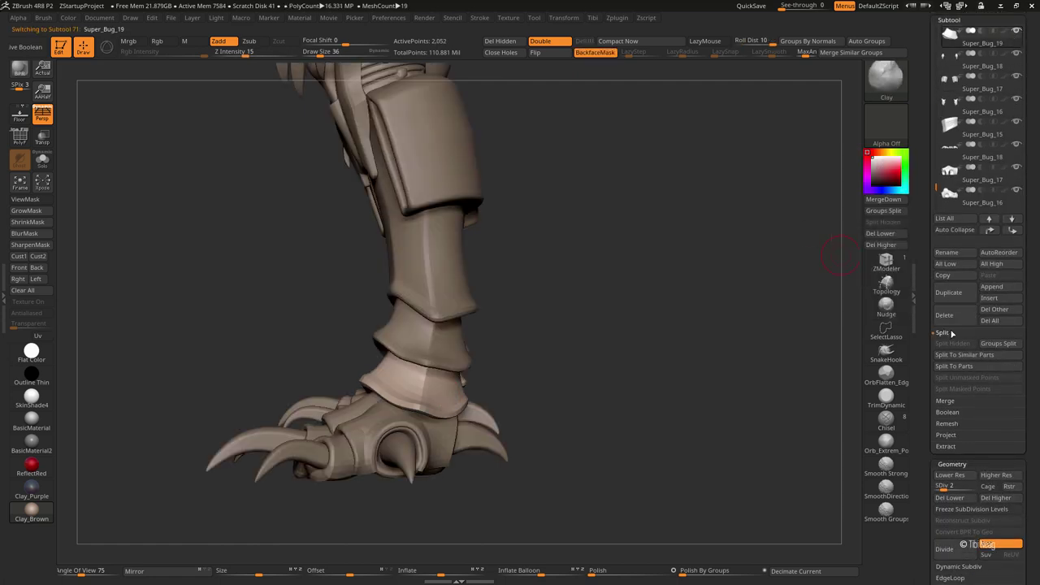
left_click(942, 332)
left_click_drag(558, 493, 520, 455)
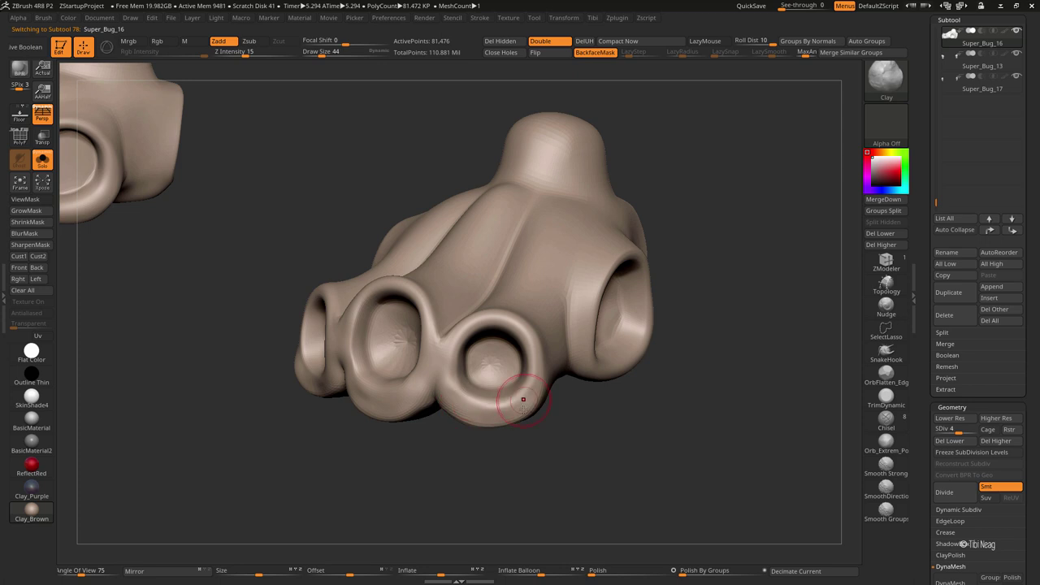
key("ctrl+d")
key("ctrl+d")
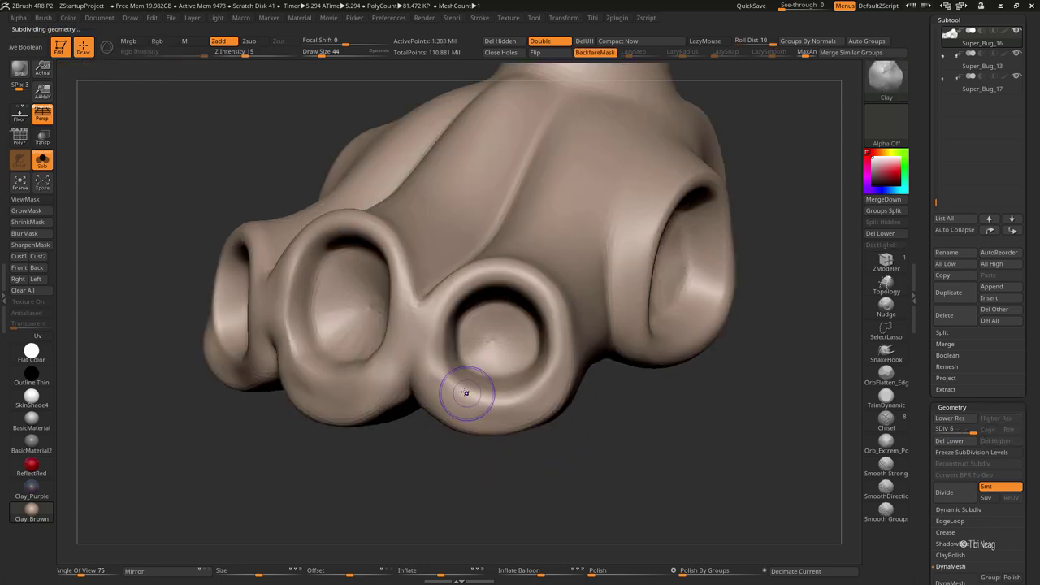
key("shift")
key("shift+d")
key("shift+d")
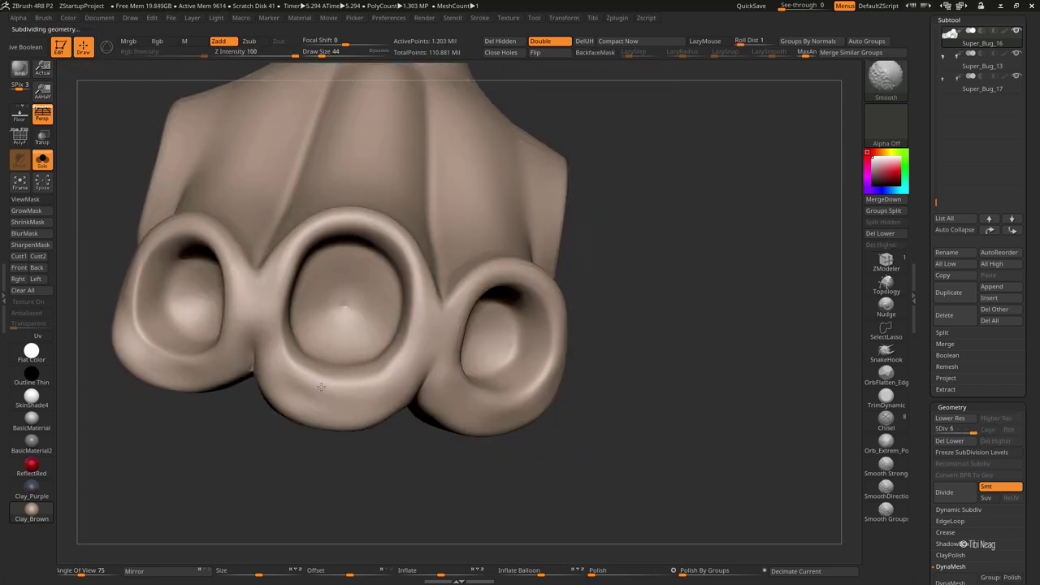
left_click_drag(557, 331, 390, 453)
mouse_move(404, 424)
right_mouse_down()
mouse_move(317, 406)
mouse_move(349, 422)
mouse_move(464, 395)
right_mouse_up()
Switch to the Inflat brush and puff up the lower rim of the left ring
key("b")
key("i")
key("n")
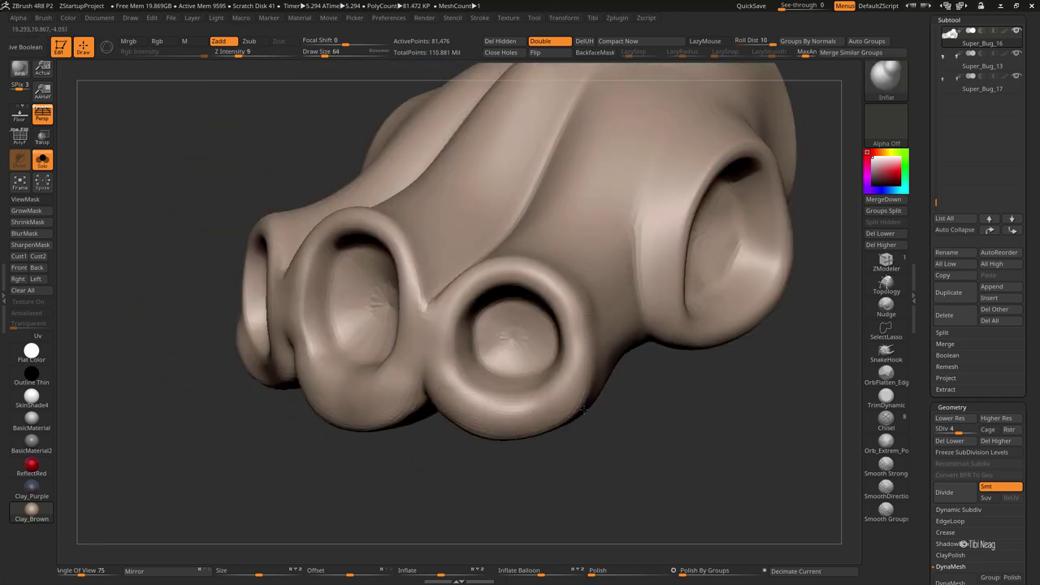
mouse_move(583, 408)
right_mouse_down("ctrl")
mouse_move(606, 372)
mouse_move(573, 448)
mouse_move(404, 421)
right_mouse_up("ctrl")
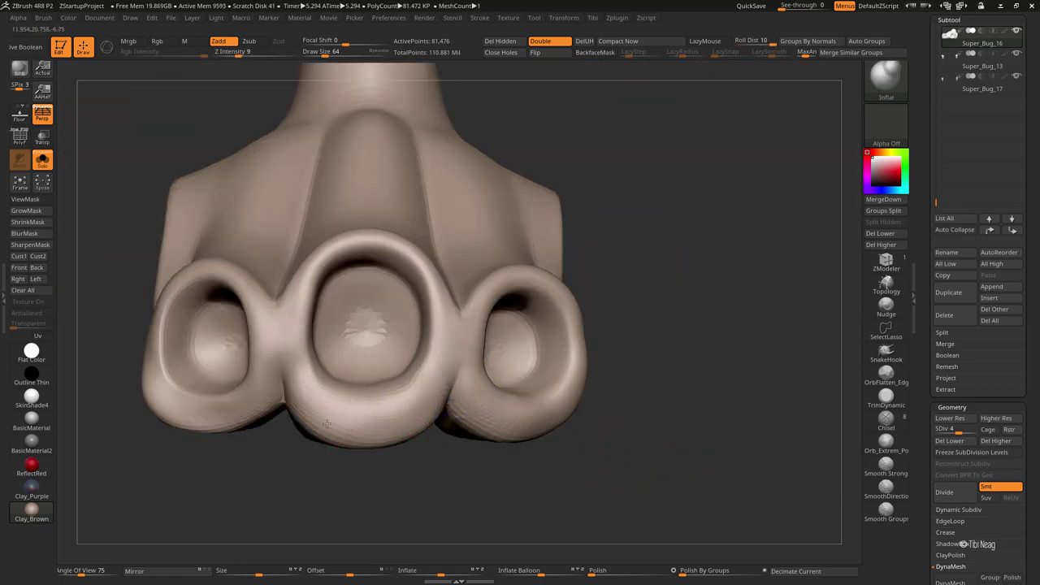
right_click_drag(326, 422, 471, 396, "alt")
mouse_move(487, 391)
left_mouse_down("shift")
mouse_move(571, 388)
mouse_move(508, 406)
left_mouse_up("shift")
mouse_move(491, 417)
right_mouse_down("ctrl")
mouse_move(569, 406)
mouse_move(711, 428)
mouse_move(623, 351)
mouse_move(622, 268)
right_mouse_up("ctrl")
Select the foot's claw subtool and zoom in close on the clawed foot from a new angle
left_click(552, 358, "alt")
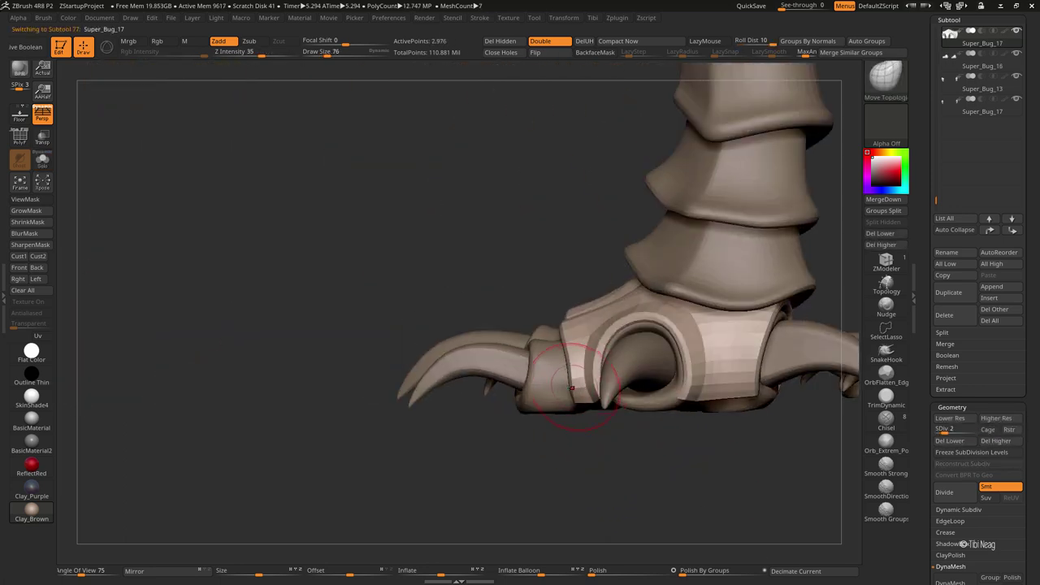
right_click_drag(572, 387, 589, 398, "ctrl")
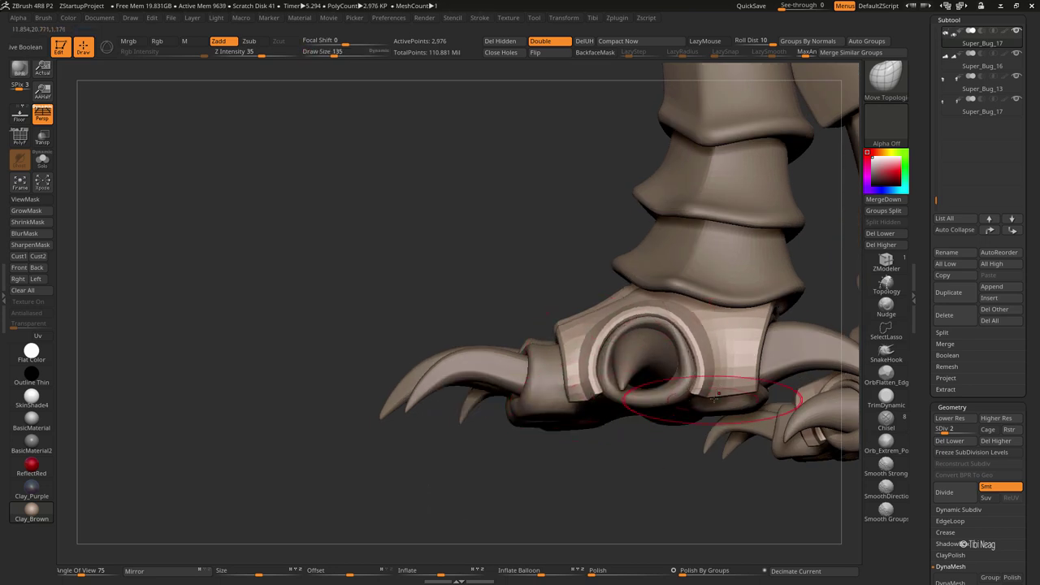
mouse_move(711, 398)
right_mouse_down("alt")
mouse_move(749, 382)
mouse_move(712, 279)
mouse_move(800, 313)
mouse_move(788, 429)
mouse_move(669, 328)
mouse_move(697, 399)
mouse_move(685, 418)
mouse_move(711, 317)
mouse_move(683, 378)
mouse_move(669, 313)
mouse_move(667, 364)
right_mouse_up("alt")
key("space")
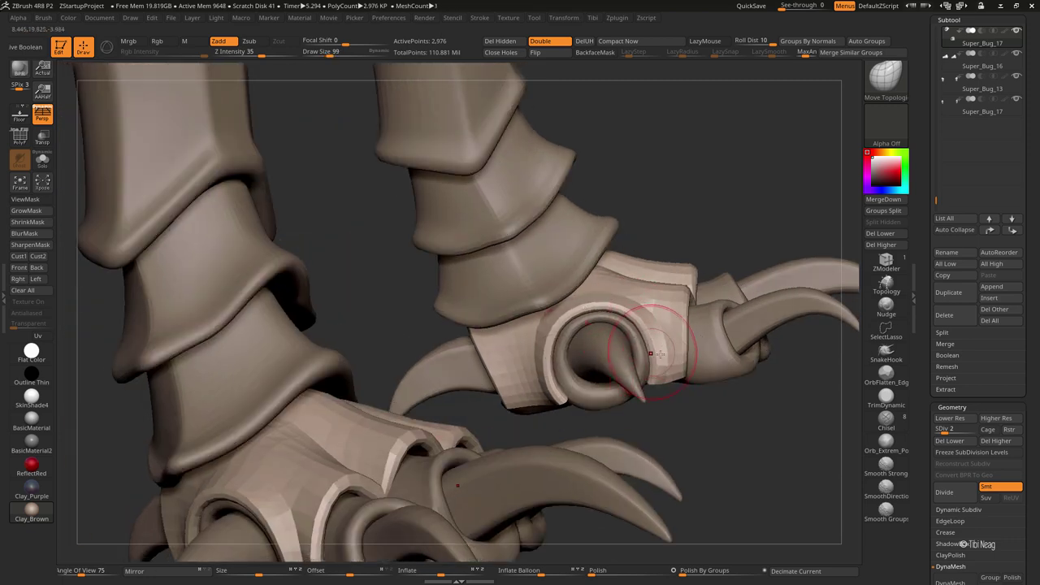
mouse_move(650, 354)
right_mouse_down()
mouse_move(752, 195)
mouse_move(689, 197)
mouse_move(662, 187)
mouse_move(671, 170)
mouse_move(720, 141)
mouse_move(778, 169)
mouse_move(674, 216)
mouse_move(648, 198)
right_mouse_up()
Solo the claws, drop to the lowest SDiv and back to level 2, then unsolo
key("shift+s")
key("shift+d")
key("d")
key("shift+s")
mouse_move(778, 178)
right_mouse_down("alt")
mouse_move(710, 293)
mouse_move(691, 273)
mouse_move(700, 281)
mouse_move(723, 267)
mouse_move(708, 267)
mouse_move(587, 180)
mouse_move(530, 213)
mouse_move(688, 216)
mouse_move(476, 304)
mouse_move(391, 205)
right_mouse_up("alt")
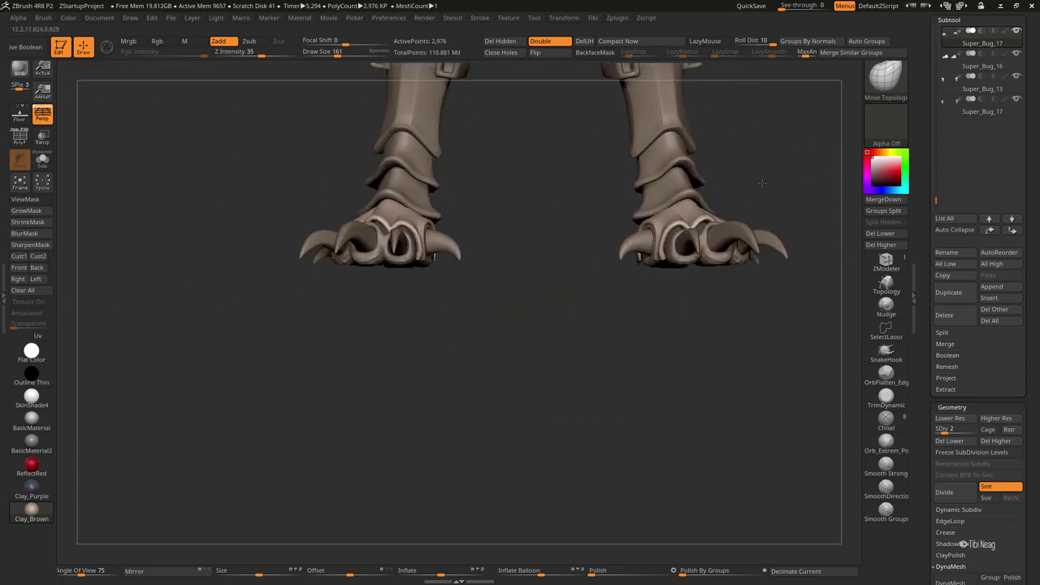
Shrink the Draw Size and check both feet, then one foot from the front
key("space")
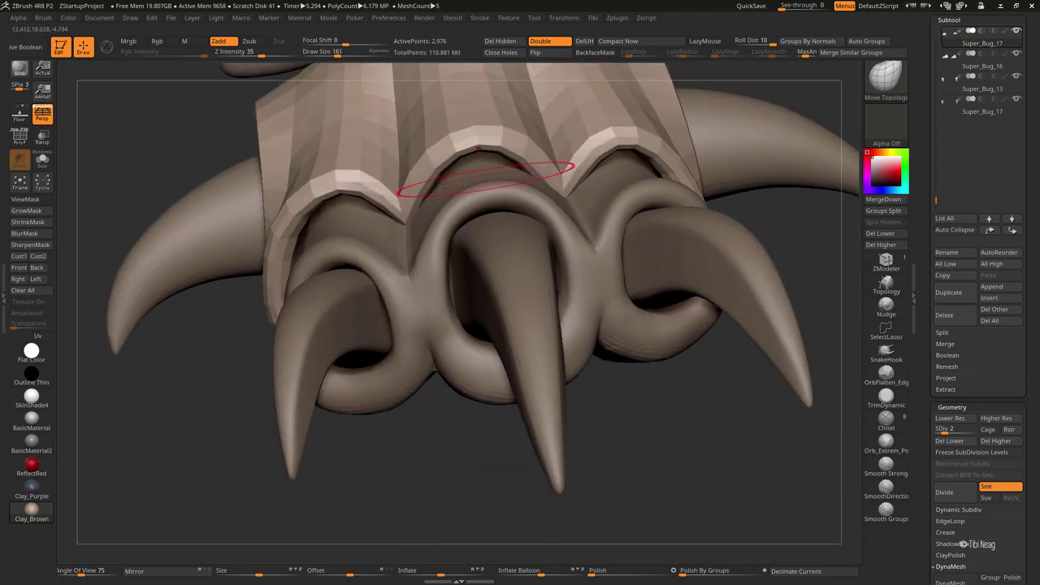
right_click(391, 205)
left_click_drag(391, 207, 390, 242)
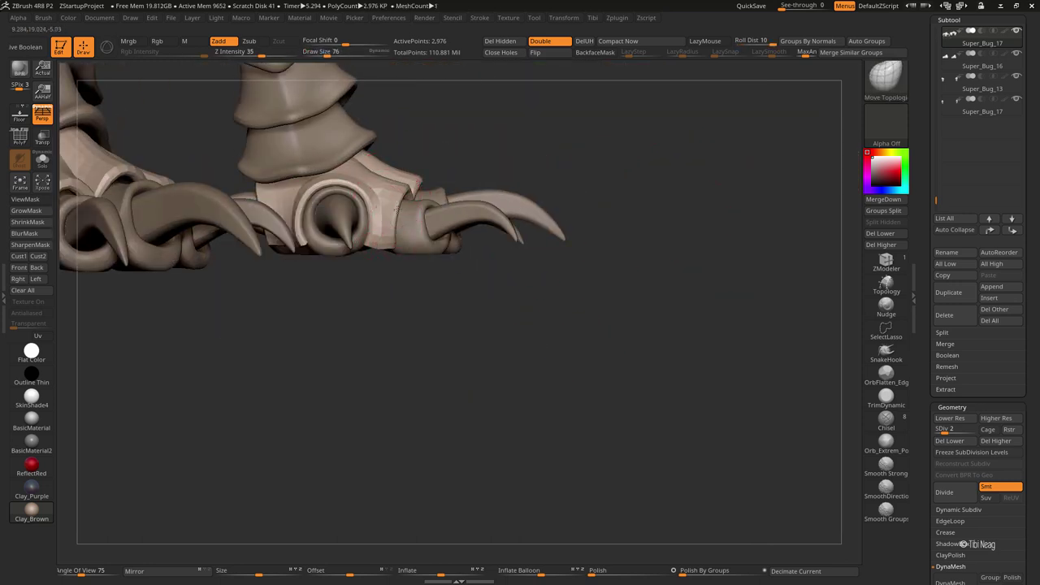
right_click_drag(396, 210, 398, 297, "alt")
right_click_drag(500, 299, 439, 324)
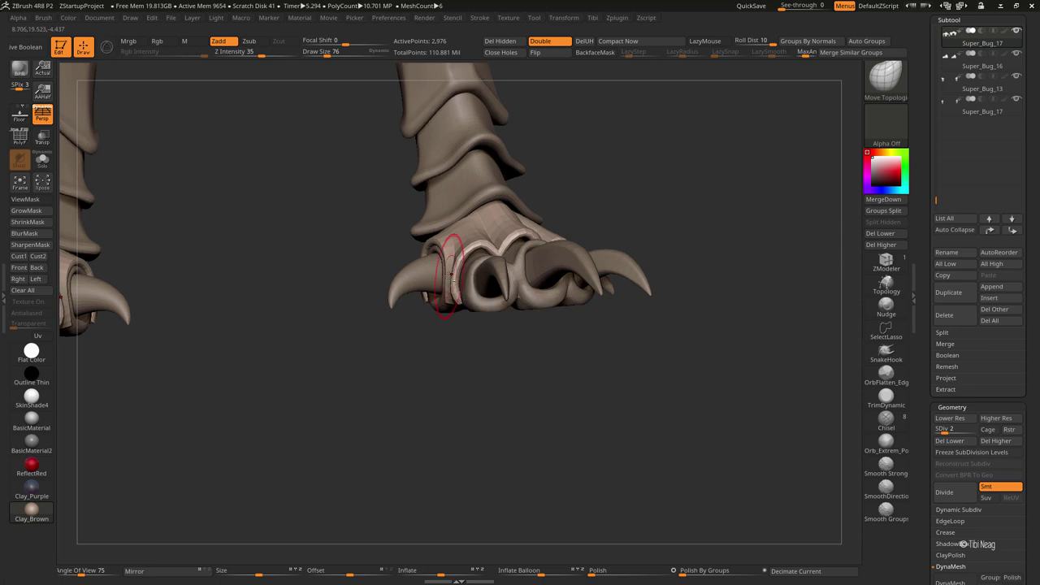
mouse_move(450, 276)
right_mouse_down("alt")
mouse_move(469, 329)
mouse_move(481, 243)
mouse_move(472, 257)
mouse_move(605, 259)
right_mouse_up("alt")
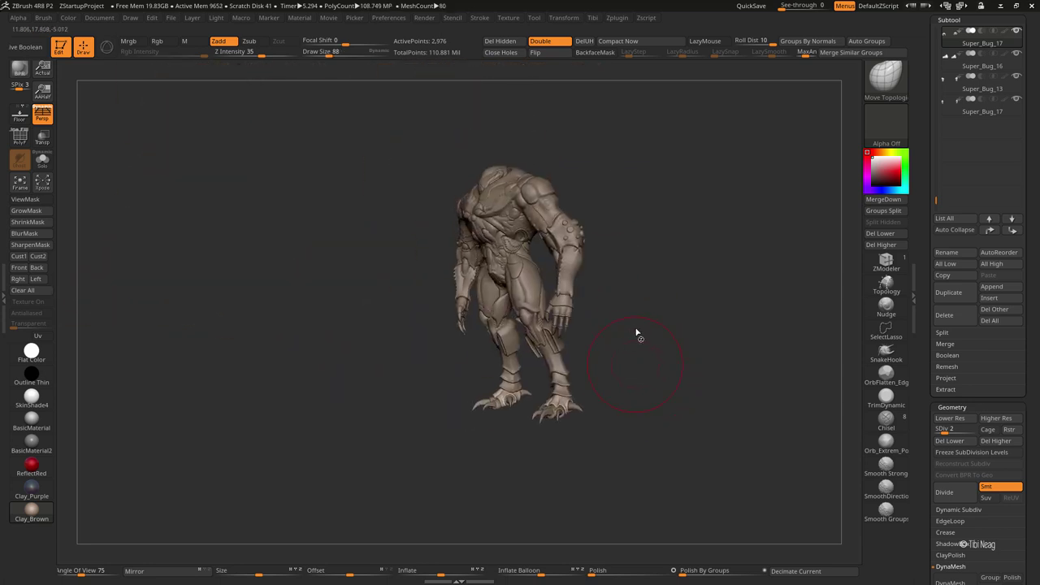
Zoom onto the legs and thigh plate, drop one SDiv level, then frame the model in back view
mouse_move(635, 230)
left_mouse_down()
mouse_move(678, 252)
mouse_move(739, 259)
mouse_move(743, 144)
mouse_move(676, 198)
left_mouse_up()
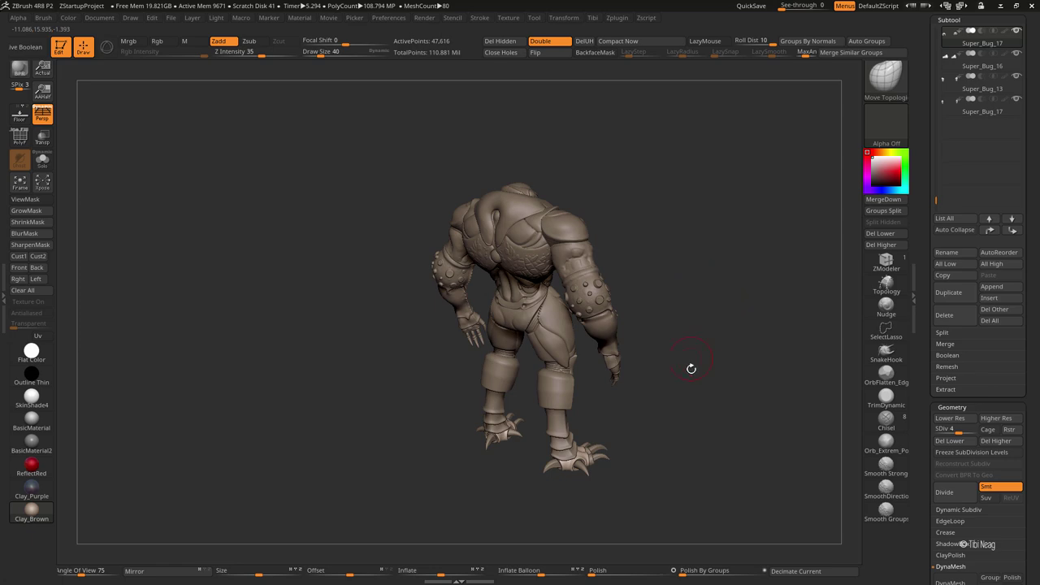
mouse_move(690, 368)
left_mouse_down("alt")
mouse_move(715, 274)
mouse_move(733, 318)
mouse_move(616, 305)
left_mouse_up("alt")
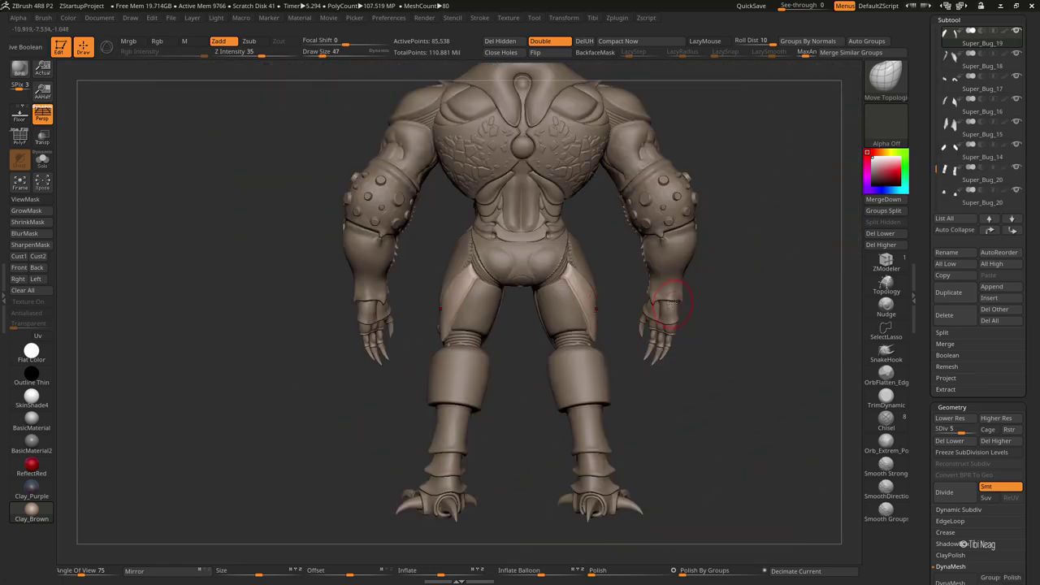
left_click_drag(534, 311, 651, 373, "alt")
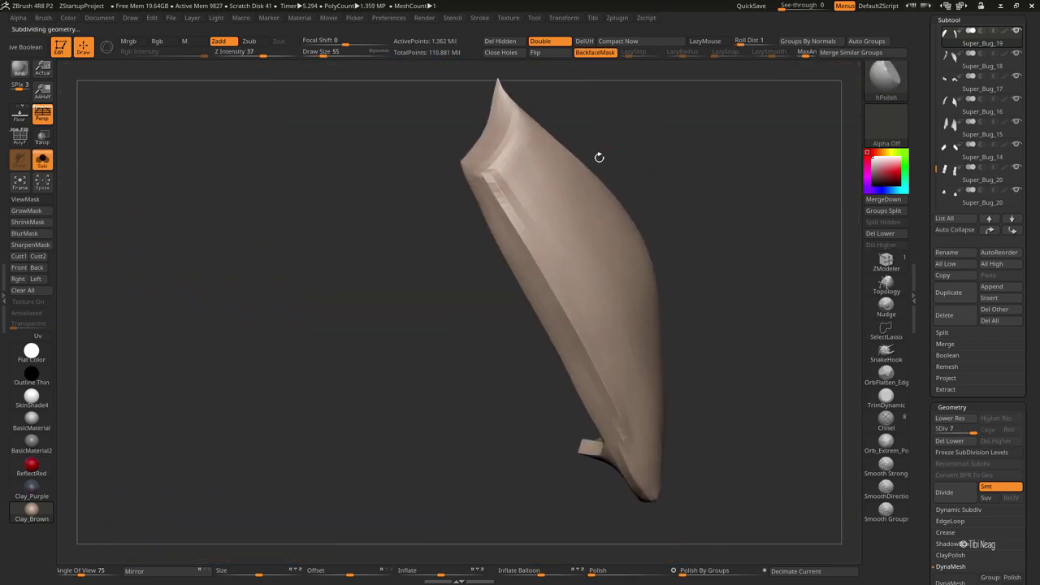
key("shift+d")
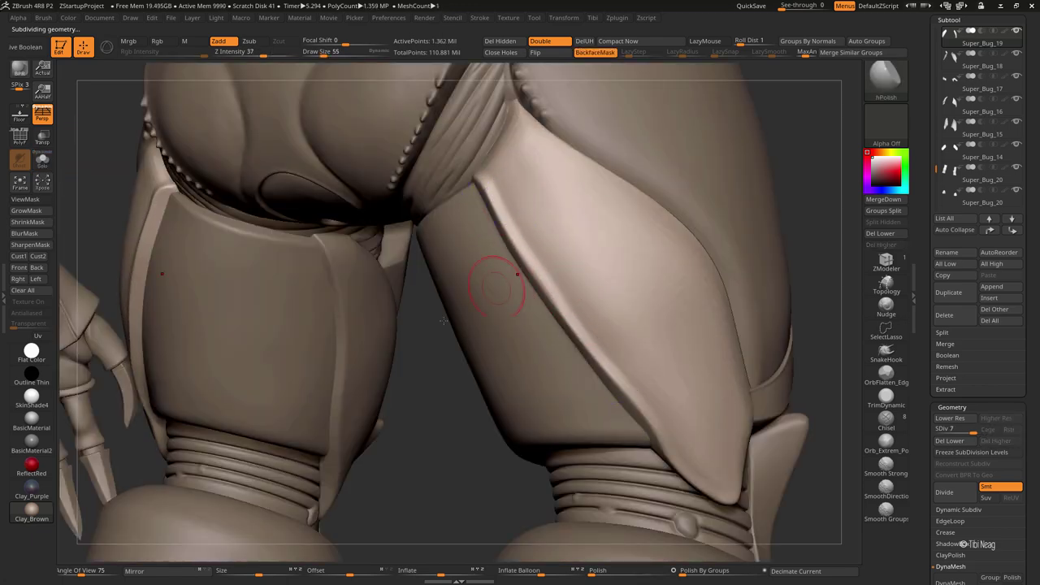
key("f")
mouse_move(350, 308)
left_mouse_down()
mouse_move(335, 337)
mouse_move(620, 290)
mouse_move(661, 264)
mouse_move(658, 304)
mouse_move(675, 337)
mouse_move(306, 301)
left_mouse_up()
Make the knee guards active, turn on stroke steadying, lower SDiv twice, and slightly raise brush strength
left_click(306, 301, "alt")
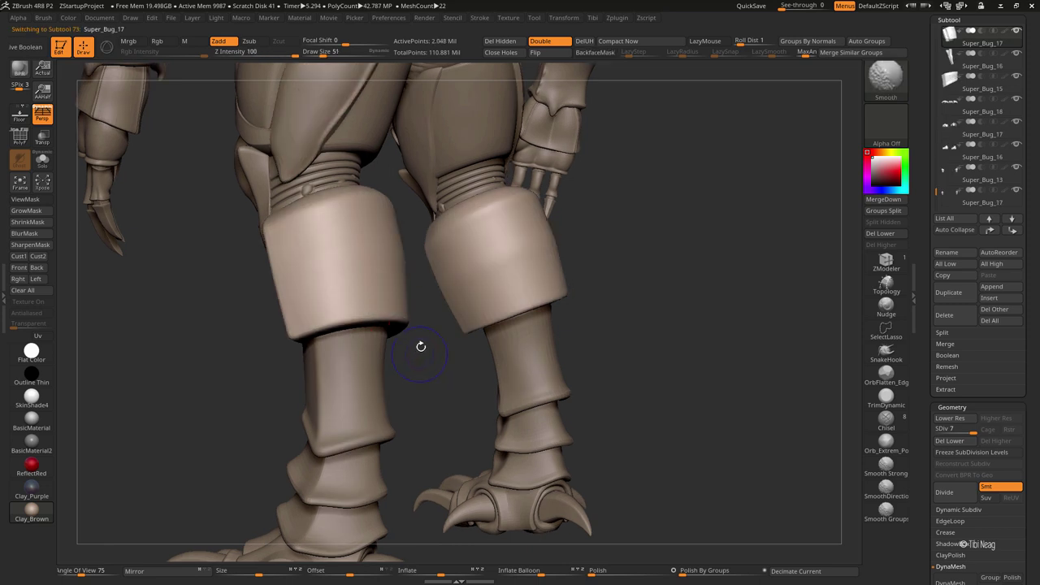
key("shift+d")
key("shift+d")
left_click(705, 41)
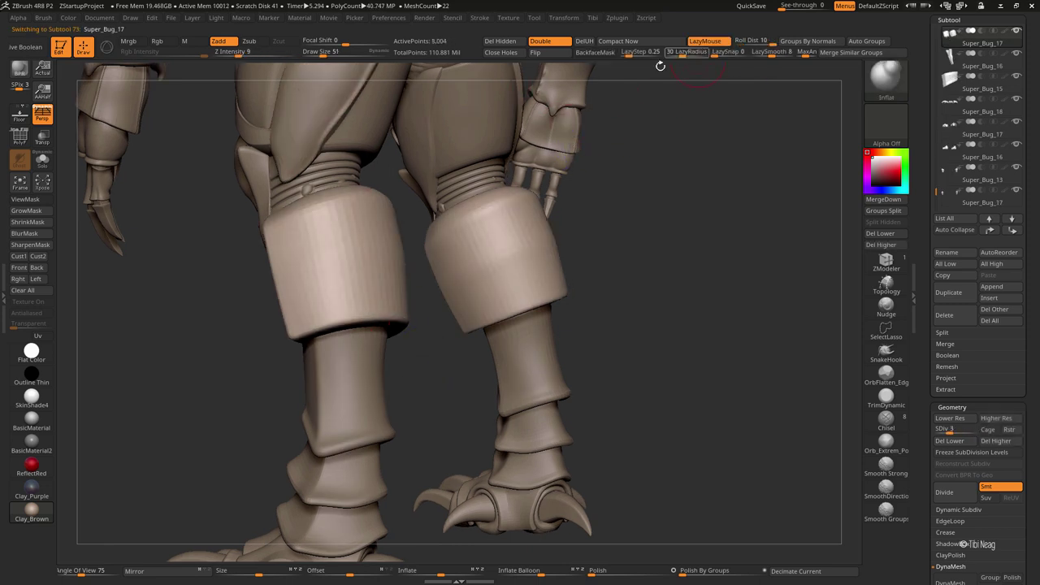
mouse_move(348, 360)
left_mouse_down()
mouse_move(187, 365)
mouse_move(230, 366)
left_mouse_up()
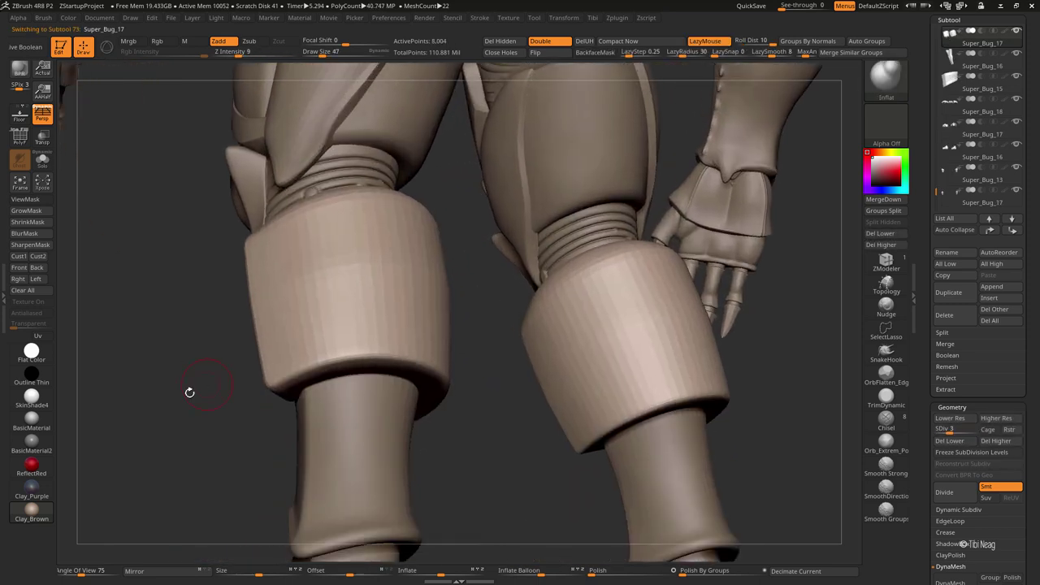
key("shift+d")
left_click_drag(231, 54, 236, 54)
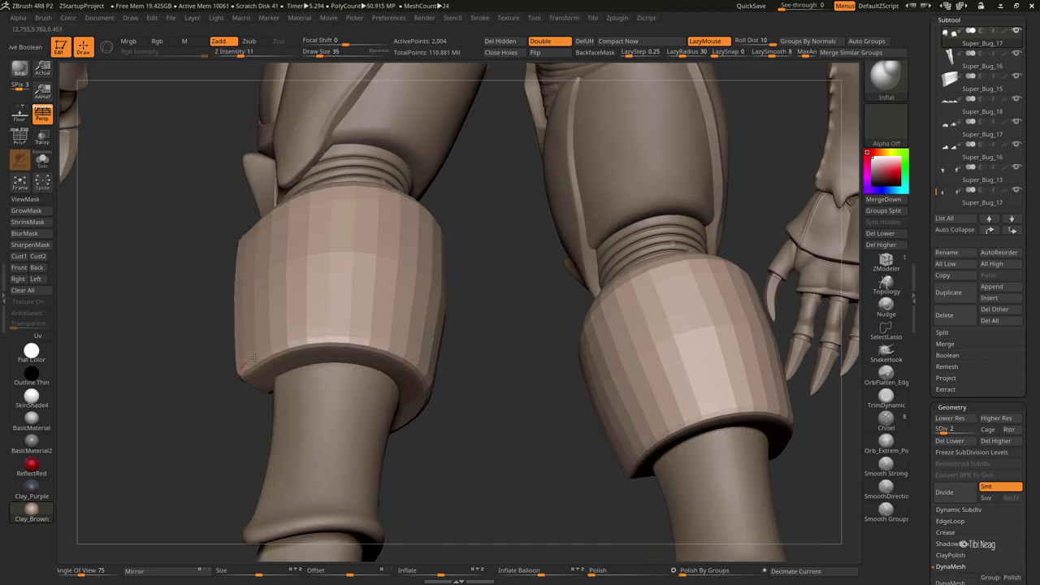
Take the knee guards to their lowest SDiv, solo them with wireframe, and switch to ZModeler
key("shift+d")
key("shift+f")
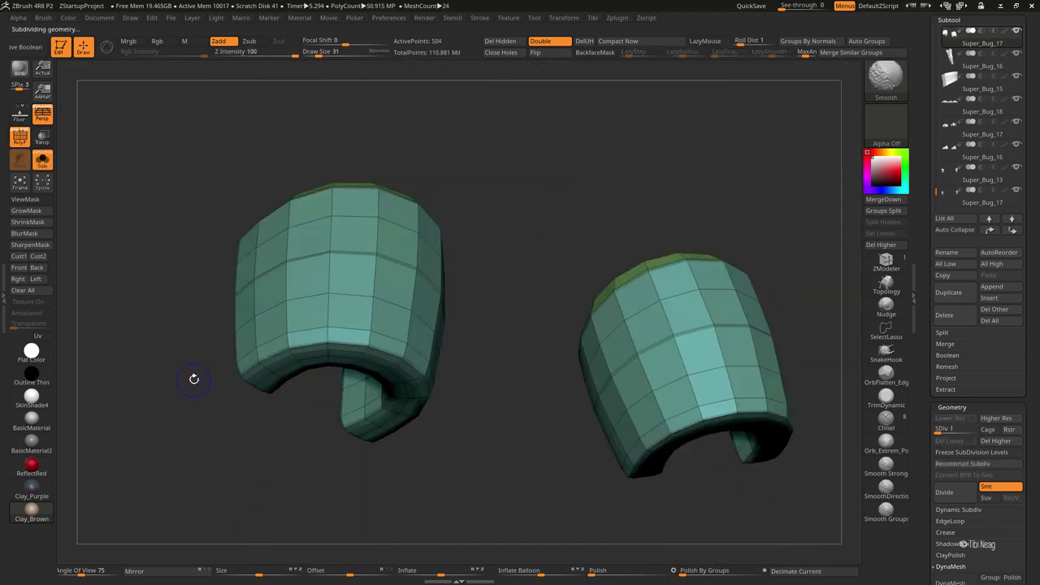
left_click_drag(192, 378, 285, 334, "alt")
key("b")
key("z")
key("m")
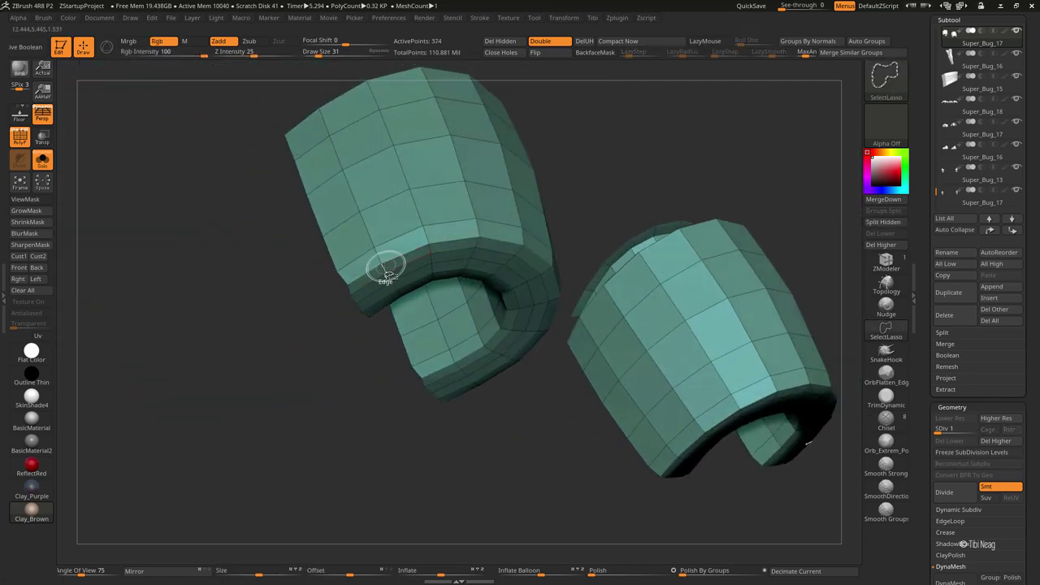
Check the rim band's polygroup, then bring the guards back up to SDiv 4
key("shift+f")
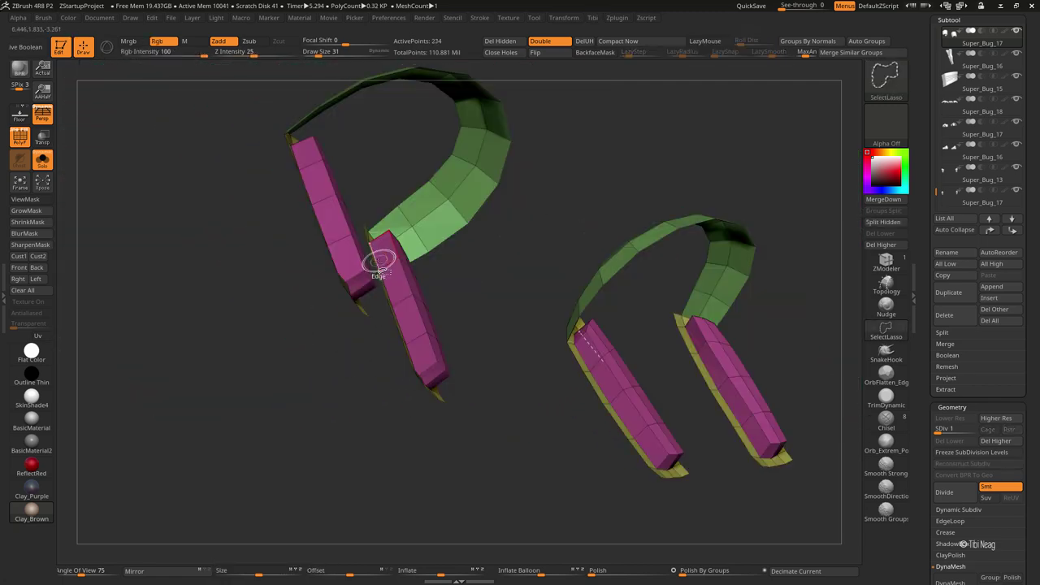
key("shift+f")
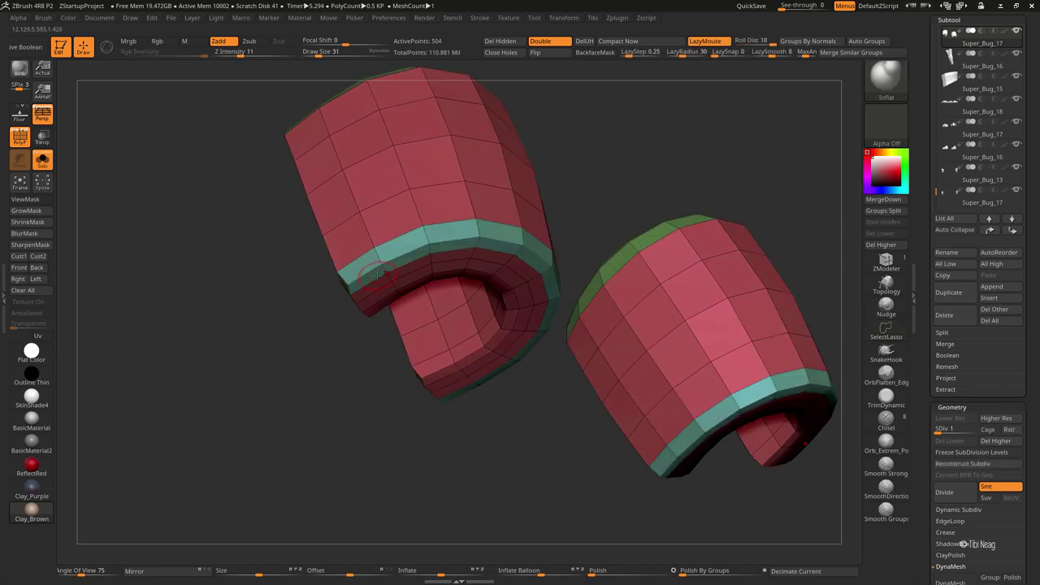
key("d")
key("d")
key("d")
key("shift+f")
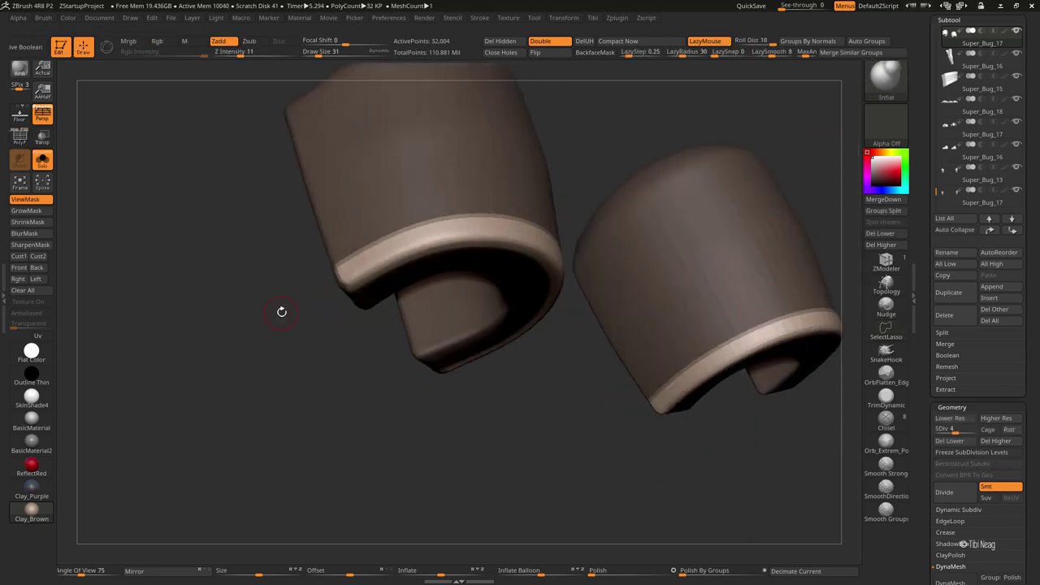
Invert the knee-guard mask and inflate the guards outward with Inflate Balloon around 57
left_click(34, 196)
left_click_drag(138, 276, 167, 299)
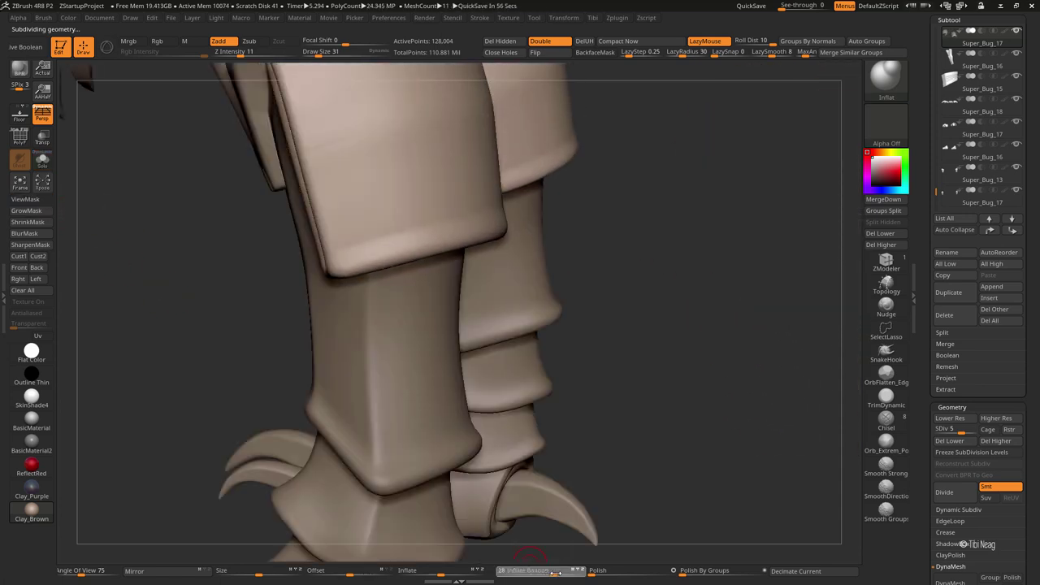
left_click_drag(555, 573, 564, 573)
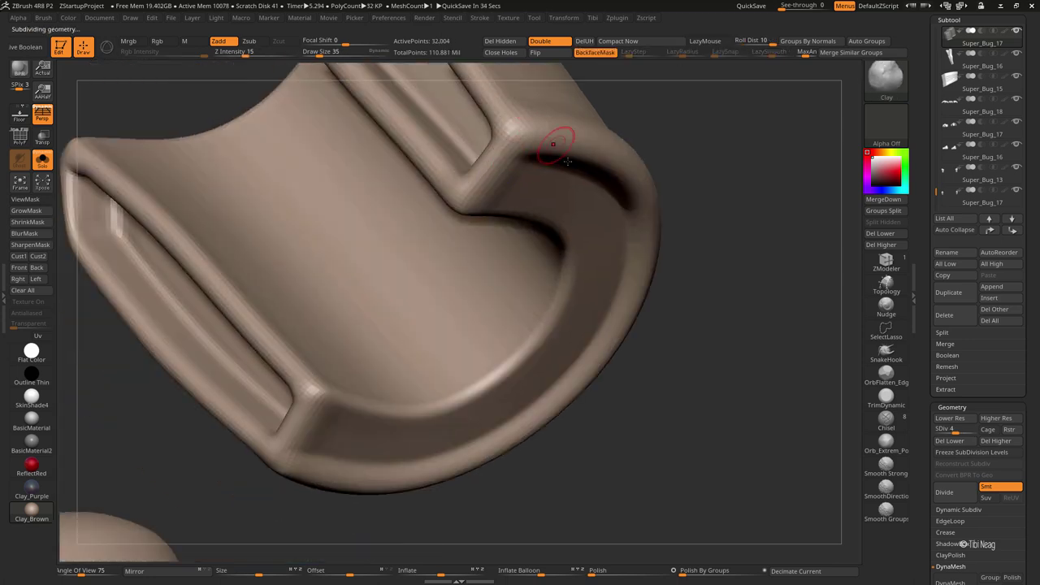
left_click_drag(695, 163, 488, 337)
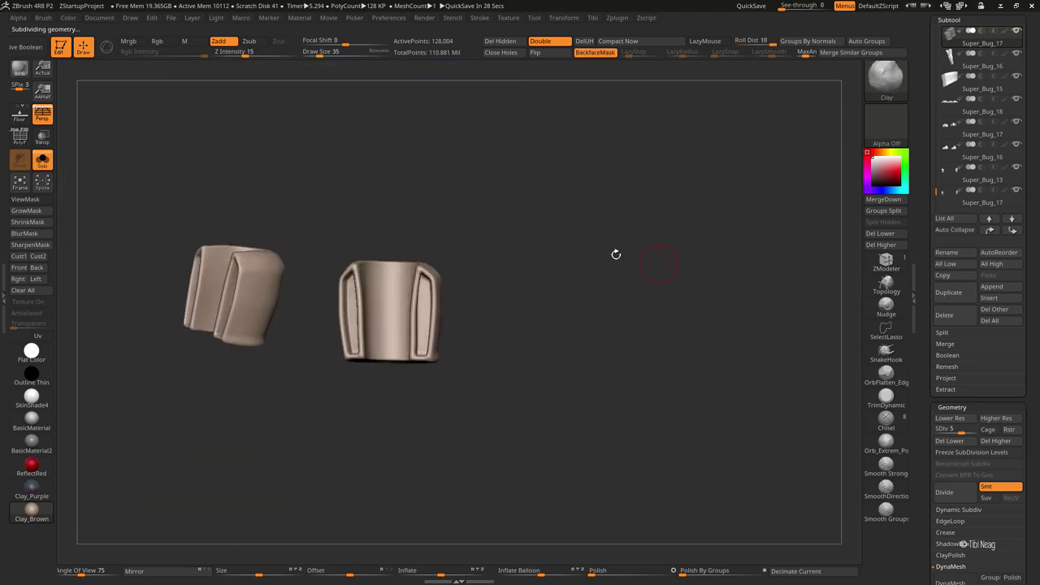
mouse_move(591, 349)
left_mouse_down("alt")
mouse_move(471, 242)
mouse_move(531, 339)
left_mouse_up("alt")
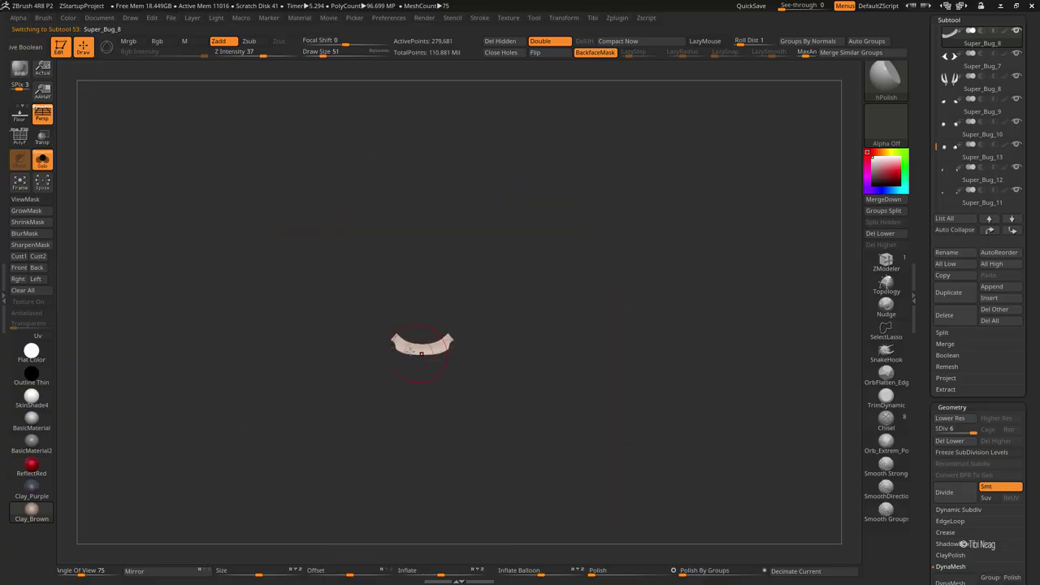
Step the waist piece down and up through its subdivision levels while smoothing its surface
key("shift+d")
key("shift+d")
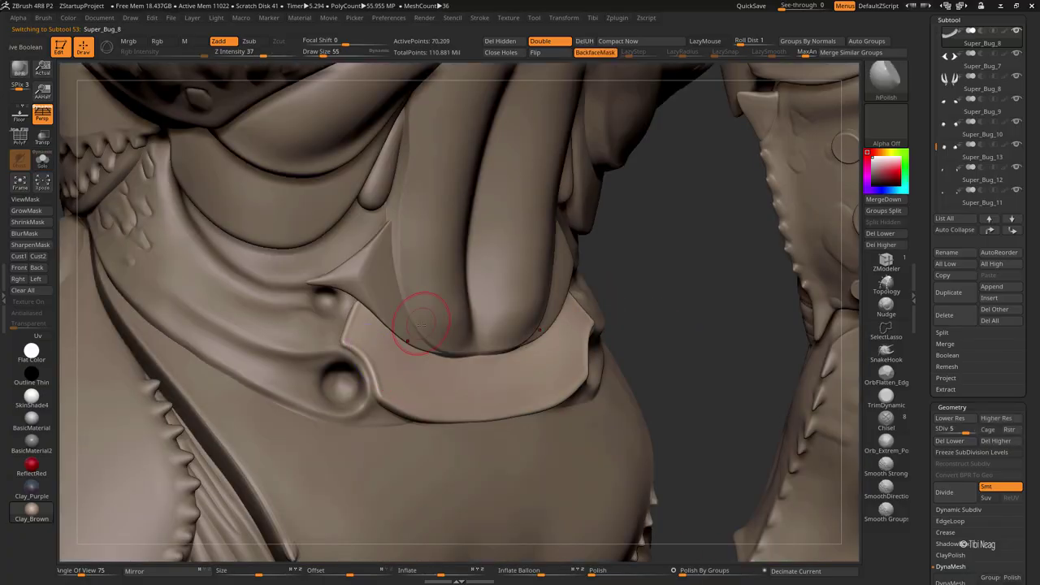
key("shift+d")
key("shift+d")
key("shift+d")
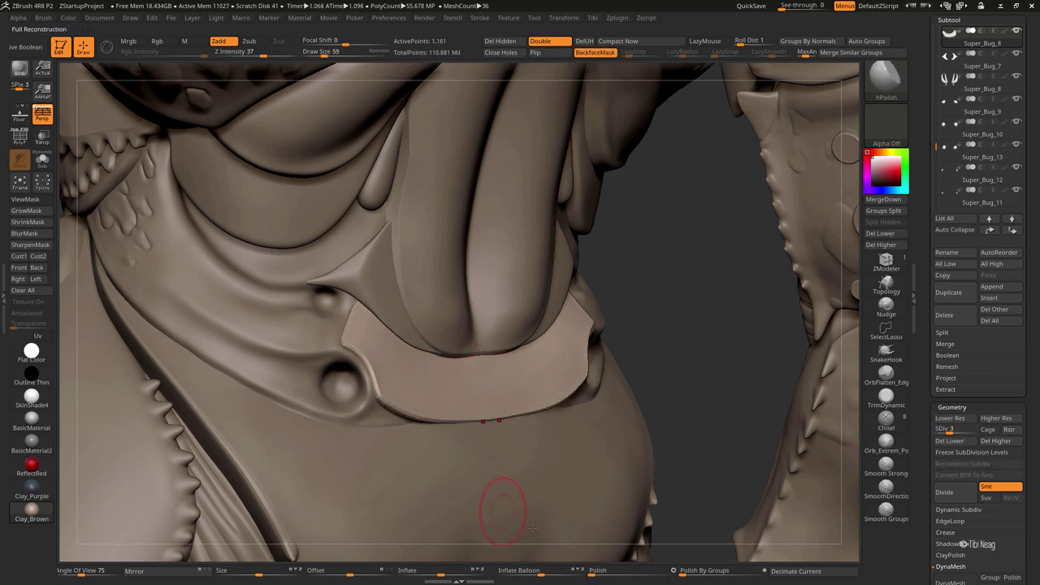
key("d")
key("d")
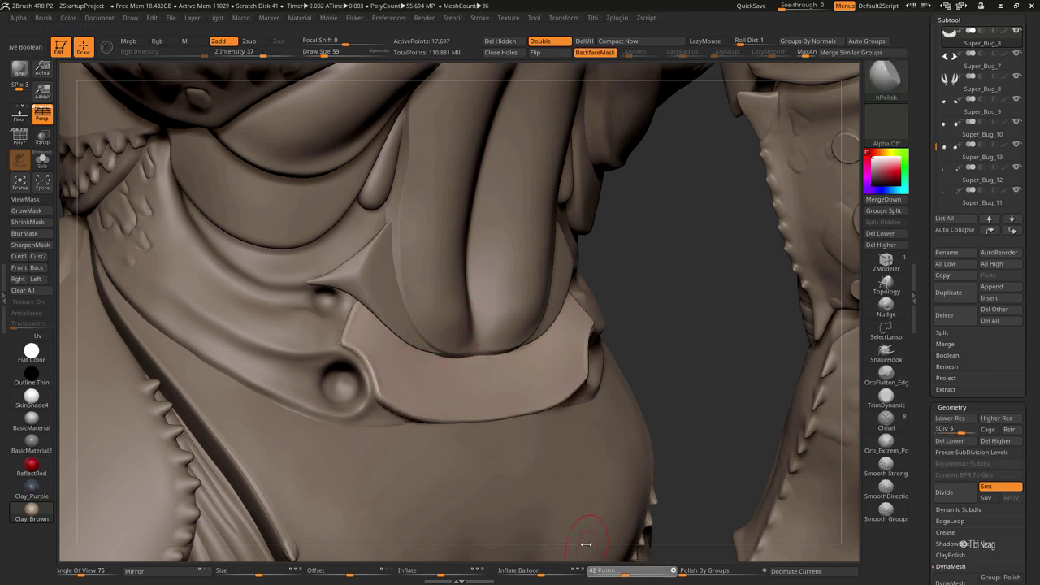
key("shift")
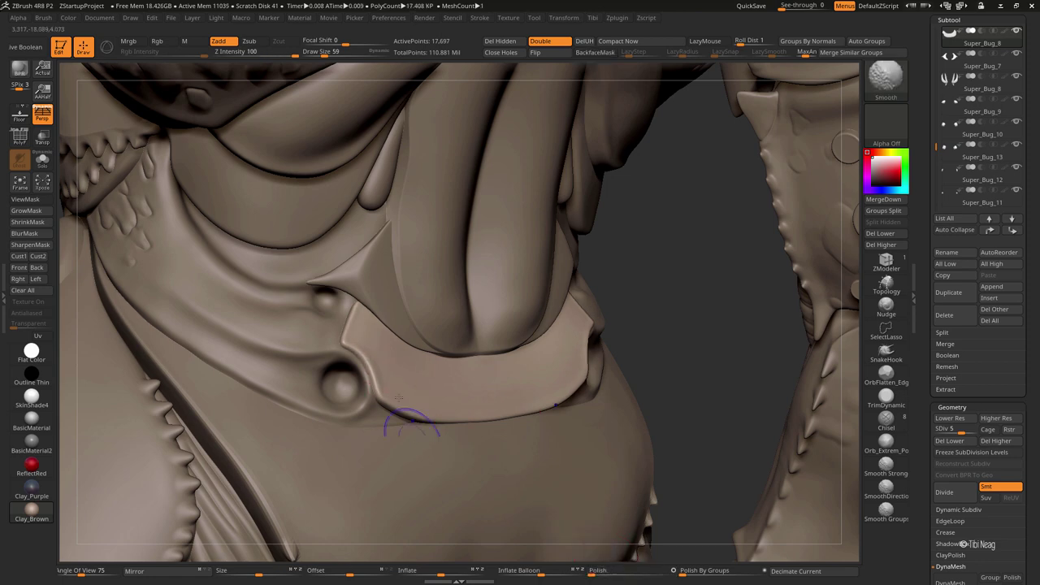
key("shift+d")
key("shift+d")
Reshape the band near the round bump and pull its left tip into a sharp point; brush size 238
left_click_drag(375, 378, 378, 372)
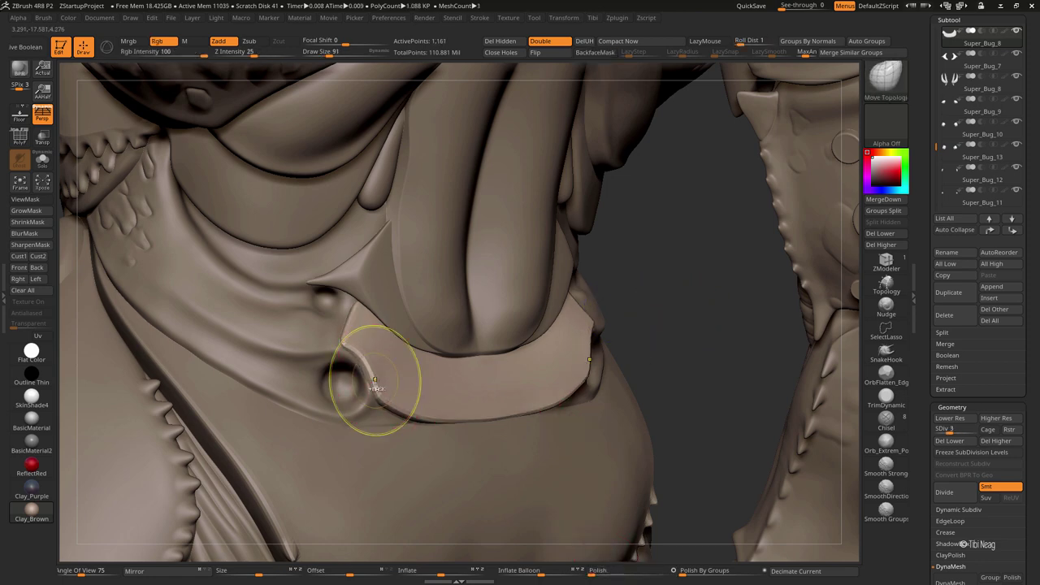
mouse_move(499, 311)
right_mouse_down()
mouse_move(291, 360)
mouse_move(232, 344)
right_mouse_up()
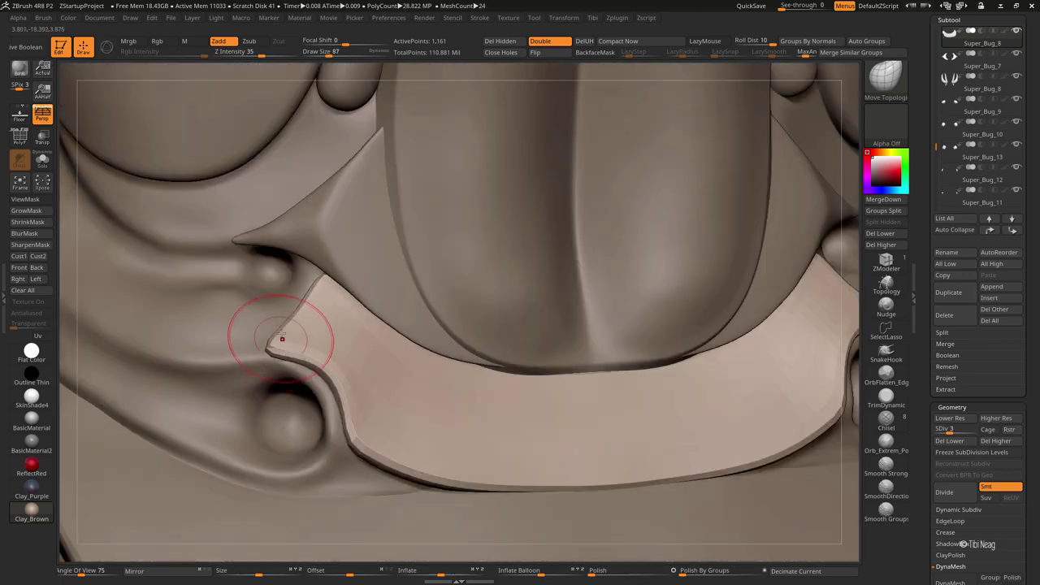
left_click_drag(279, 342, 308, 304)
right_click_drag(482, 471, 487, 410)
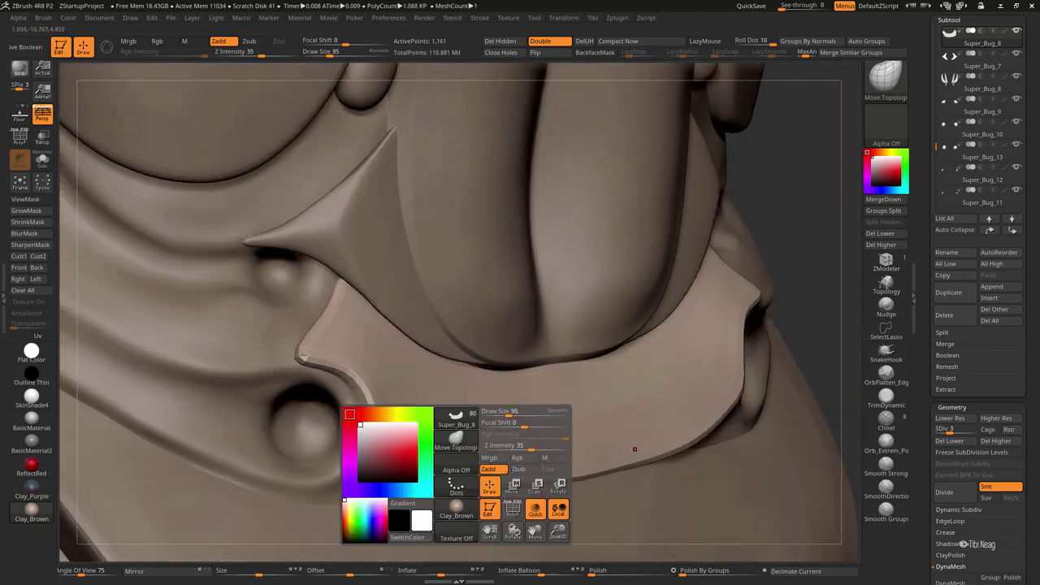
left_click_drag(488, 412, 545, 412)
Drop the band one SDiv and refine it from below with brush size about 112
key("shift+d")
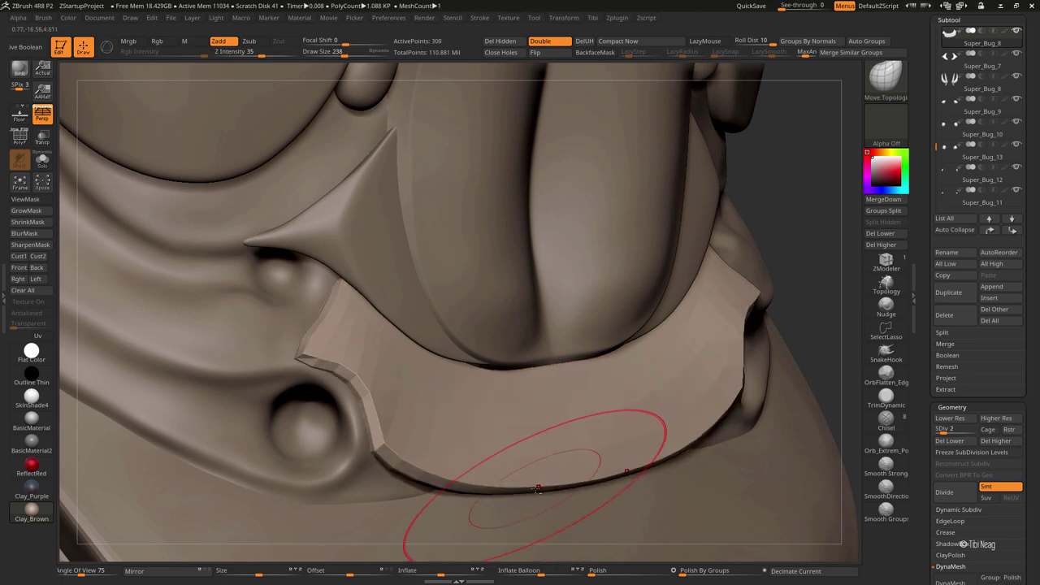
mouse_move(558, 488)
right_mouse_down()
mouse_move(550, 381)
mouse_move(557, 399)
right_mouse_up()
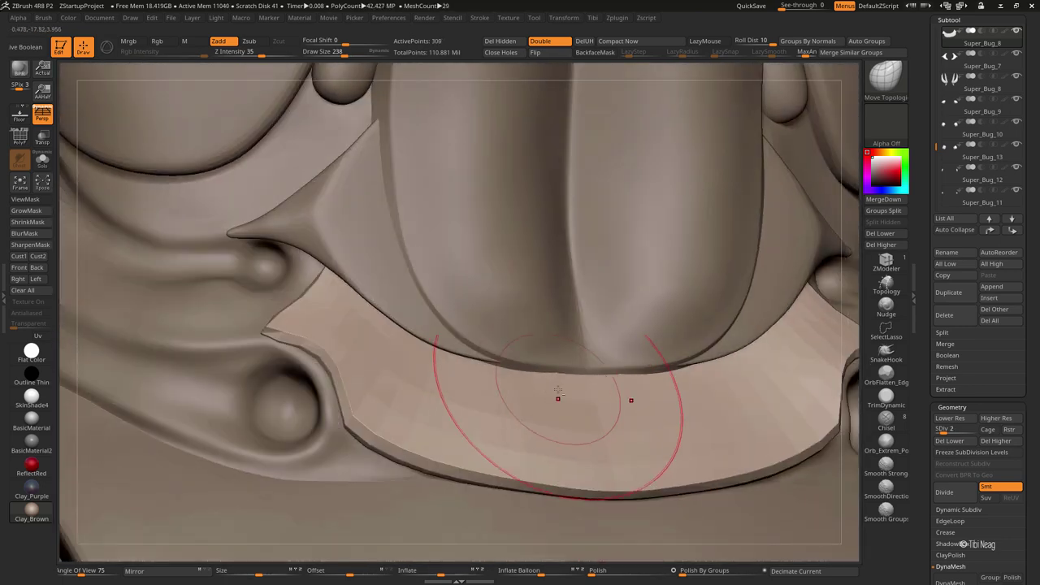
key("space")
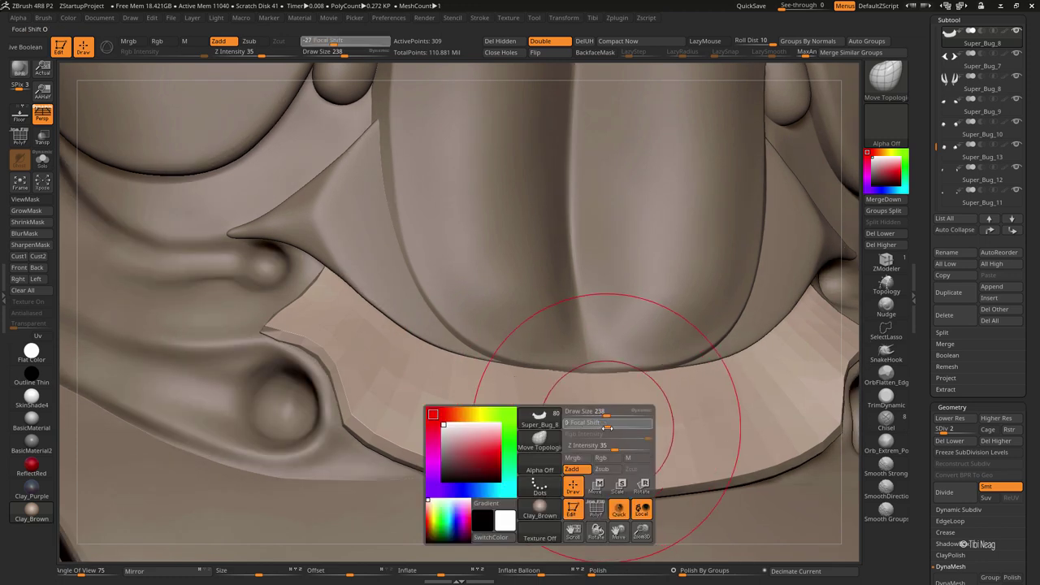
left_click_drag(603, 431, 596, 400)
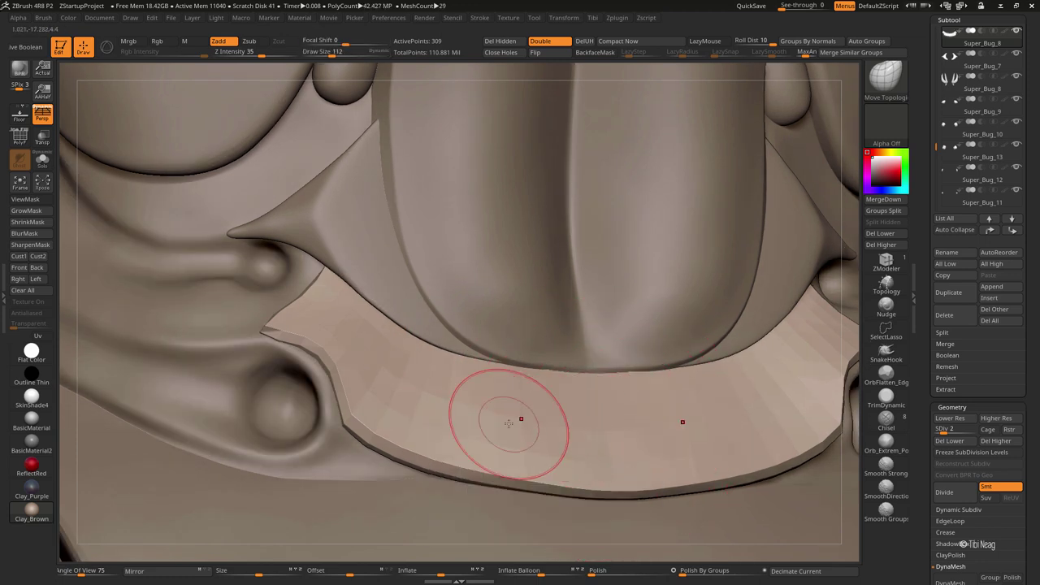
key("bracketright")
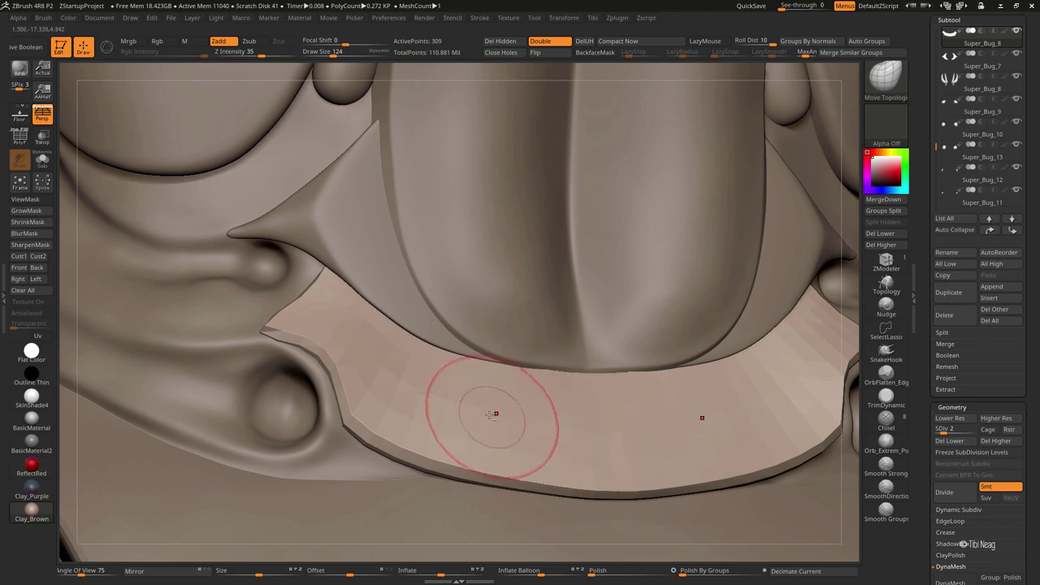
mouse_move(581, 453)
right_mouse_down("ctrl")
mouse_move(487, 443)
mouse_move(606, 394)
right_mouse_up("ctrl")
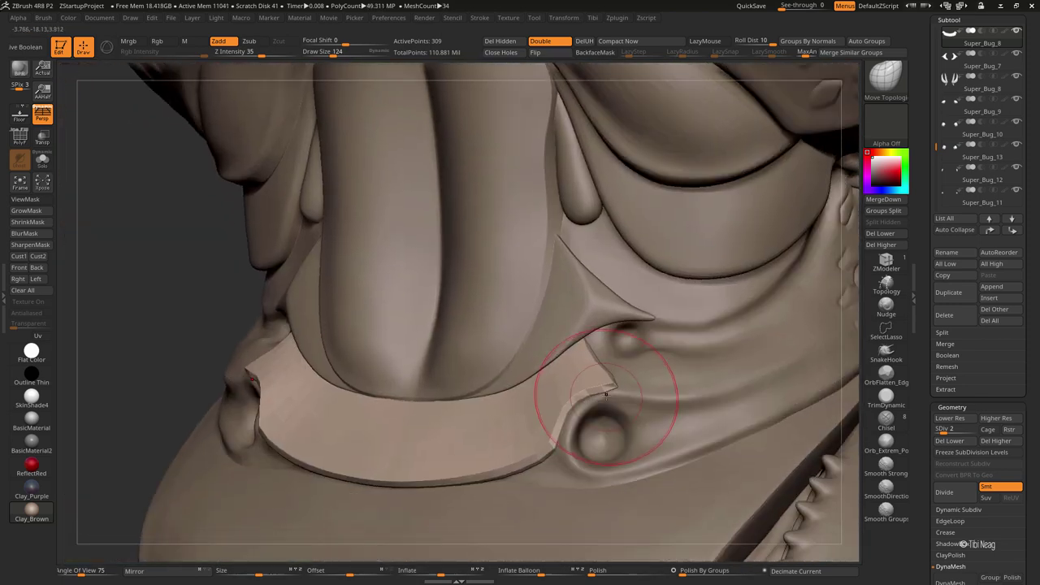
key("bracketleft")
key("bracketleft")
key("bracketleft")
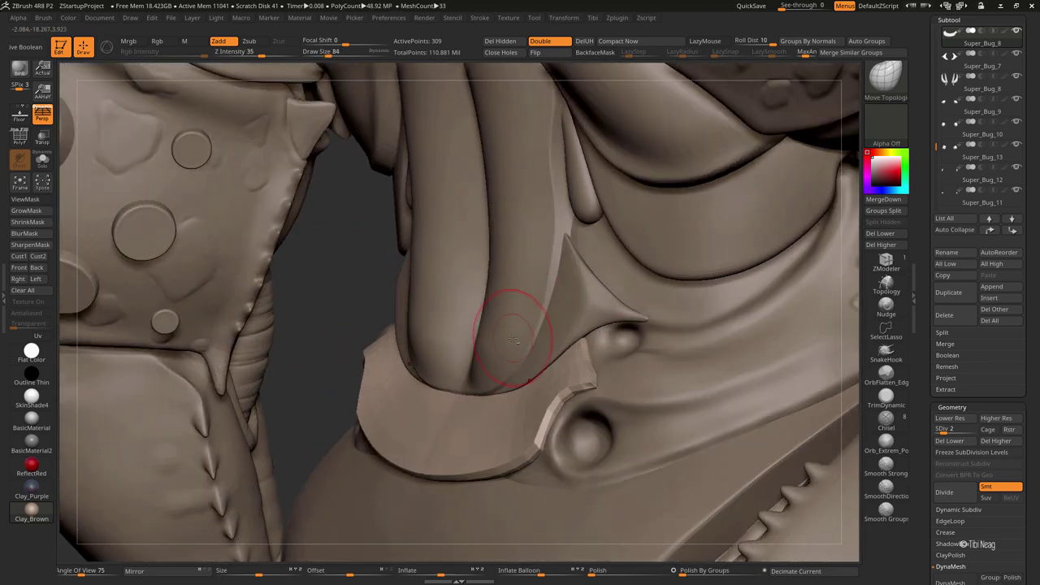
Make the belly piece active at its lowest SDiv with brush size 150
left_click(428, 348, "alt")
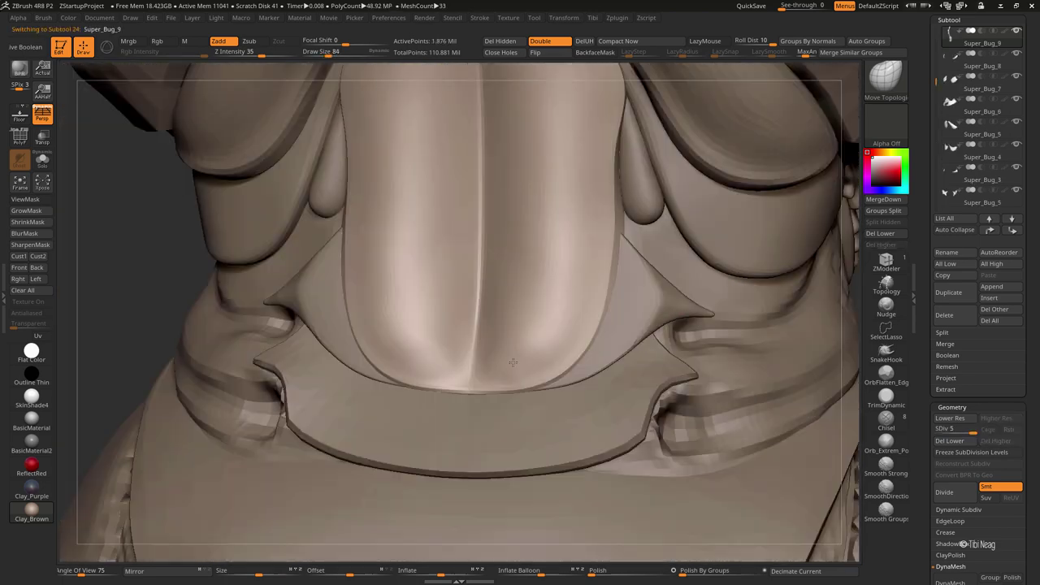
key("shift+d")
key("shift+d")
key("shift+d")
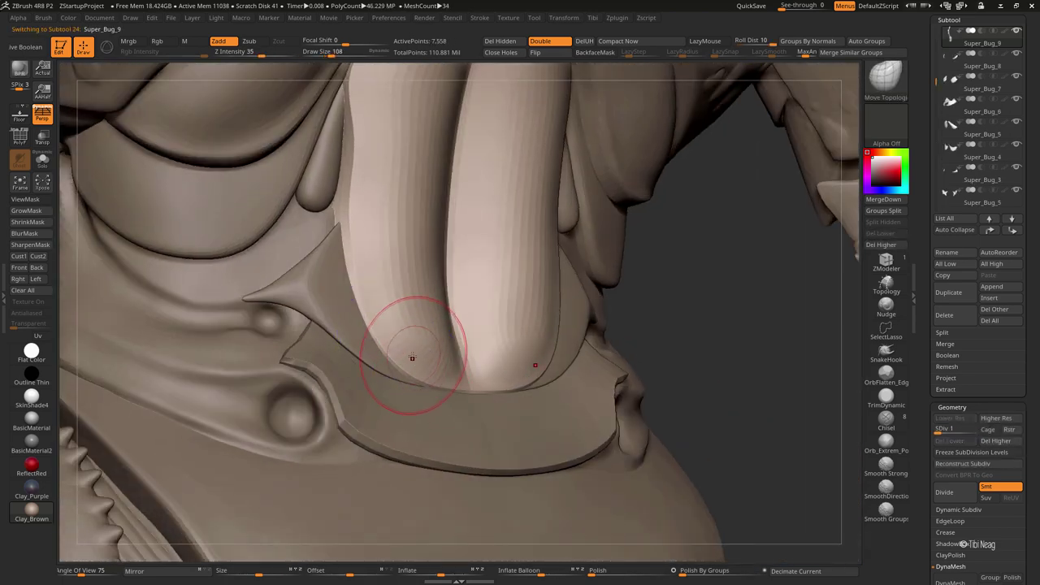
key("space")
left_click_drag(390, 349, 414, 350)
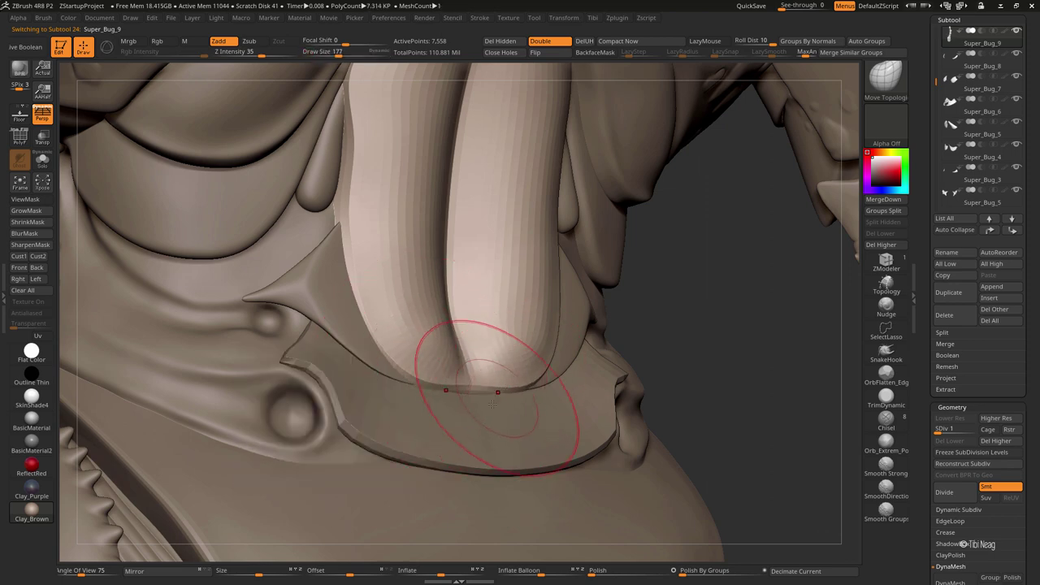
right_click_drag(492, 404, 474, 420)
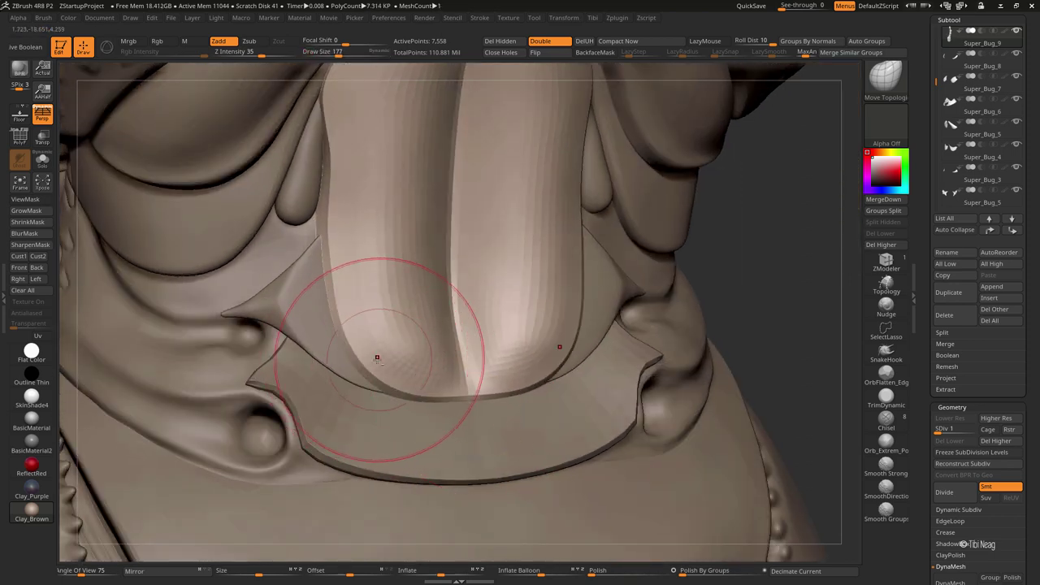
Cut Draw Size from 177 to 91 and inspect the belly, chest, lower torso and legs
key("space")
left_click_drag(354, 221, 328, 221)
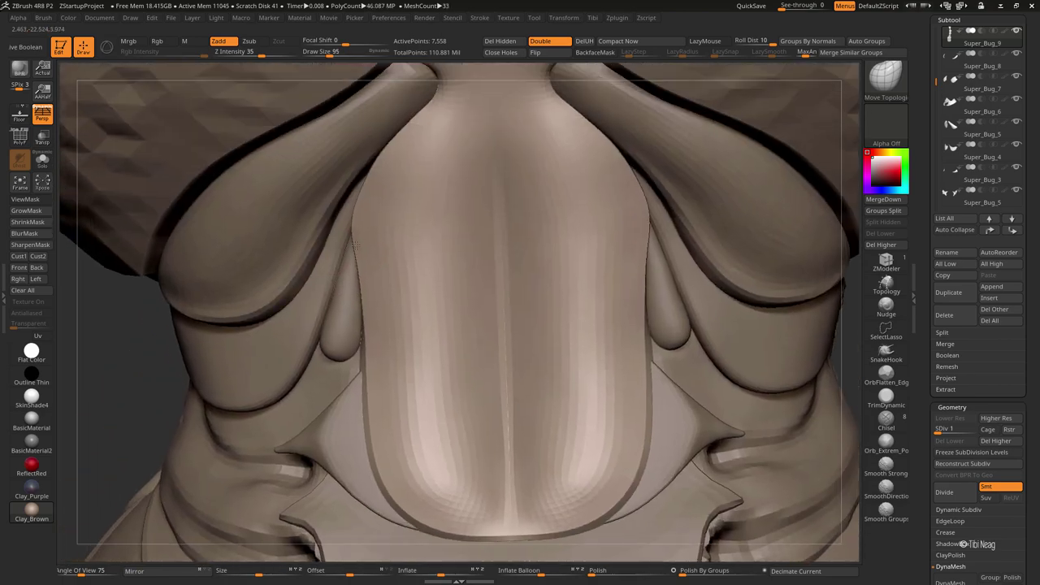
mouse_move(337, 154)
right_mouse_down()
mouse_move(378, 226)
mouse_move(364, 241)
mouse_move(395, 328)
mouse_move(341, 296)
mouse_move(370, 299)
right_mouse_up()
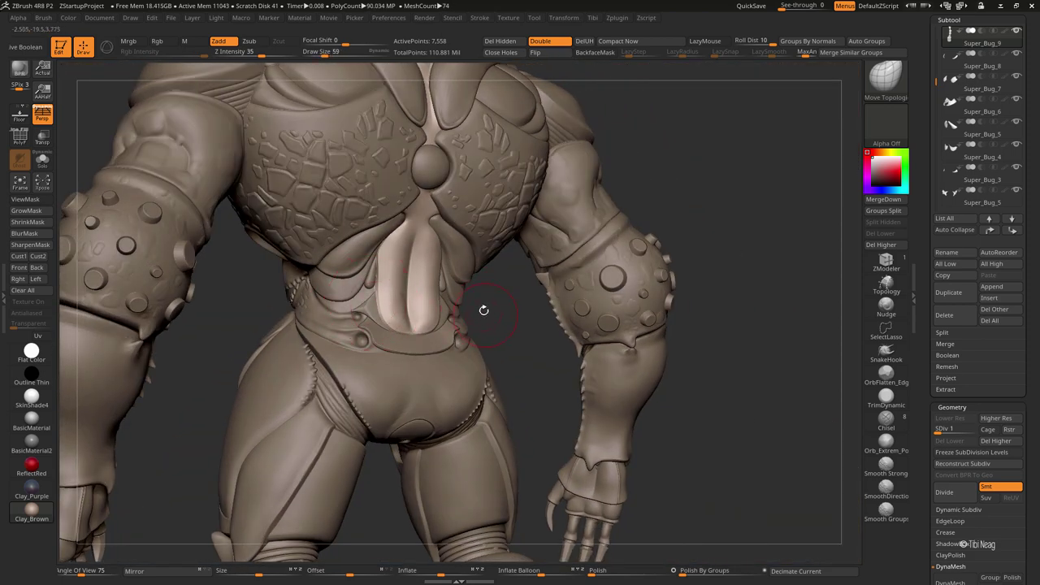
right_click_drag(484, 310, 371, 254)
right_click_drag(410, 307, 392, 302)
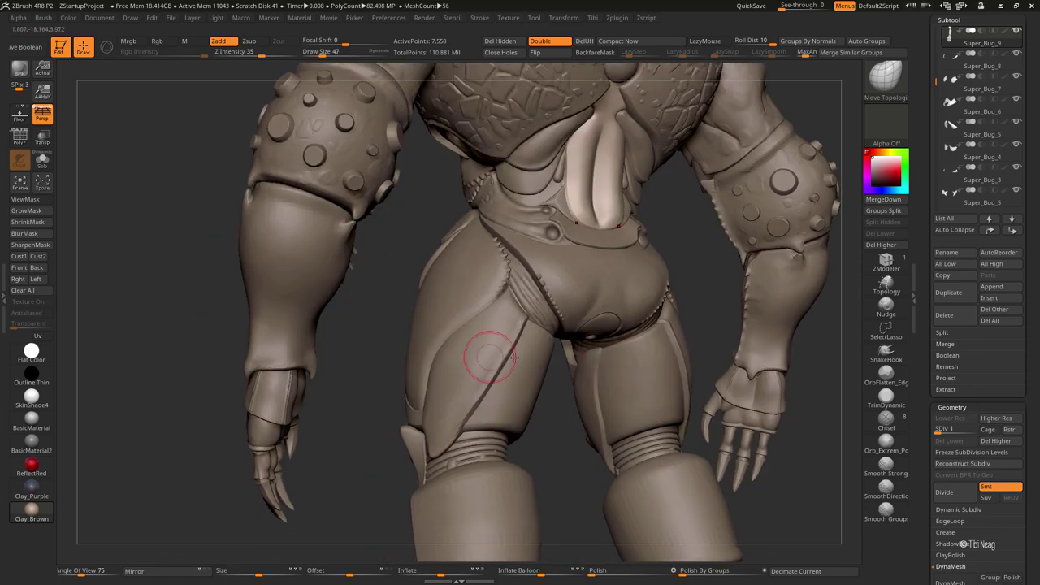
Solo Super_Bug_13 and subdivide it twice with Ctrl+D to SDiv 5
left_click(43, 159)
right_click_drag(487, 309, 597, 313, "alt")
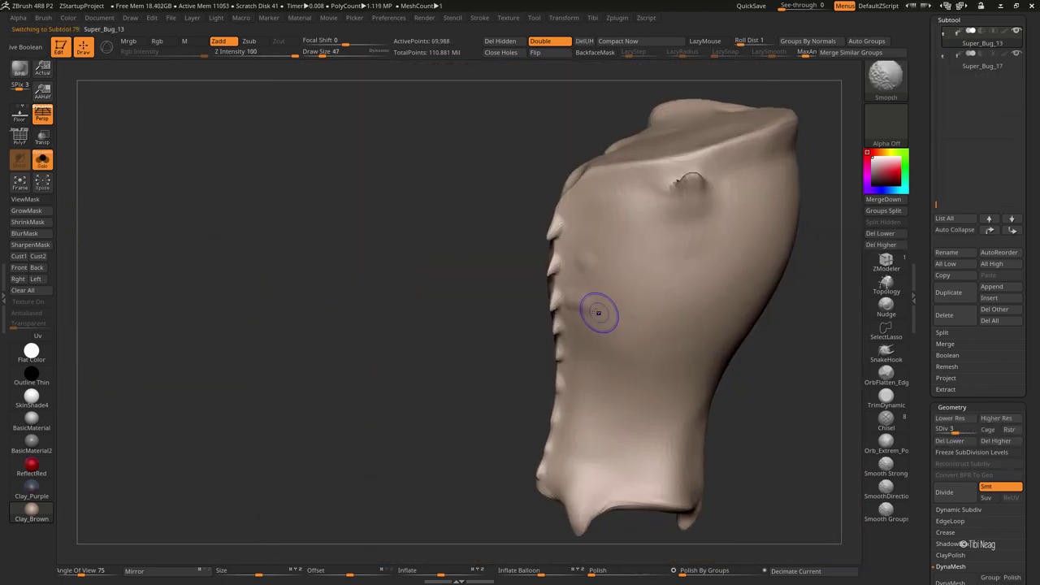
key("ctrl+d")
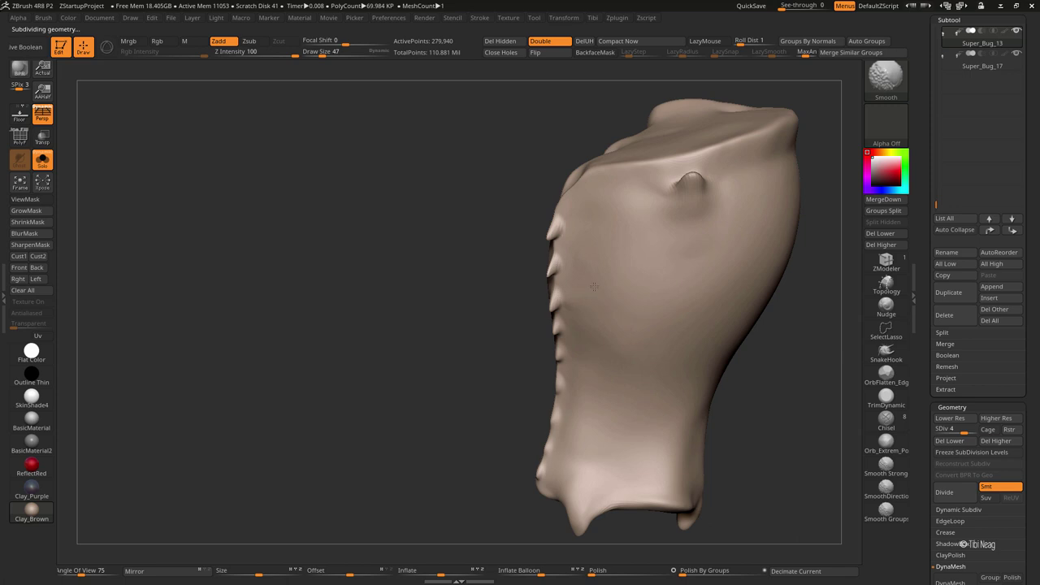
key("ctrl+d")
right_click_drag(644, 241, 680, 331, "shift")
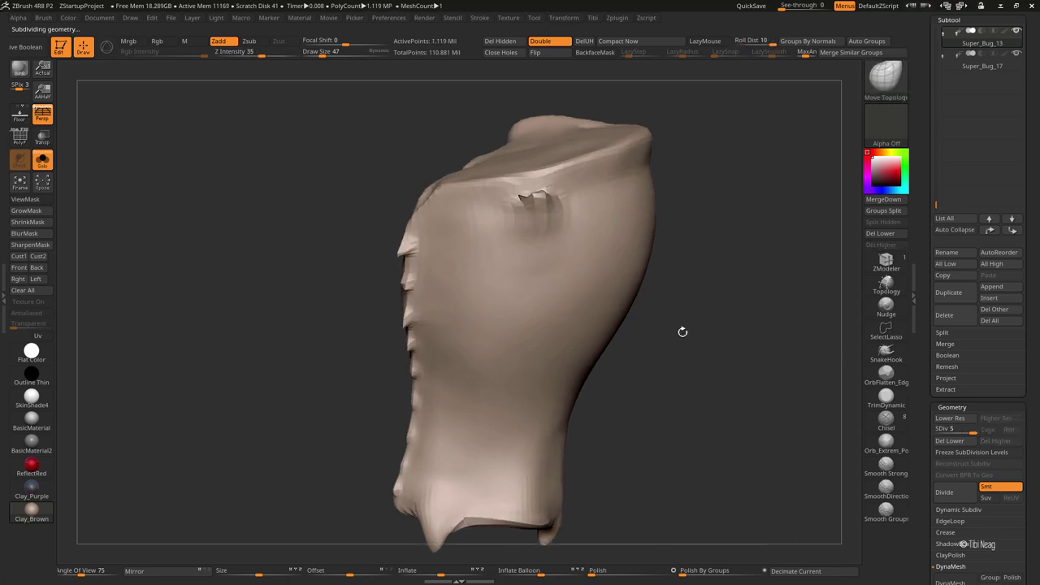
Select the clawed hand Super_Bug_17 in solo and display its polygroups with wireframe
key("alt+s")
key("alt+s")
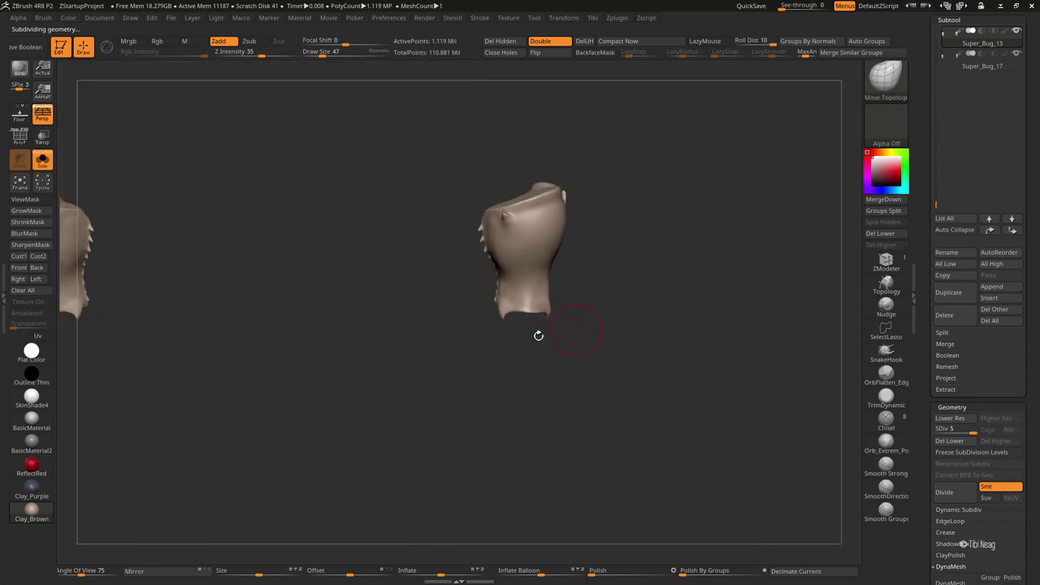
key("alt+s")
left_click(512, 374, "alt")
key("alt+s")
mouse_move(664, 382)
left_mouse_down()
mouse_move(654, 238)
mouse_move(675, 267)
left_mouse_up()
key("shift+f")
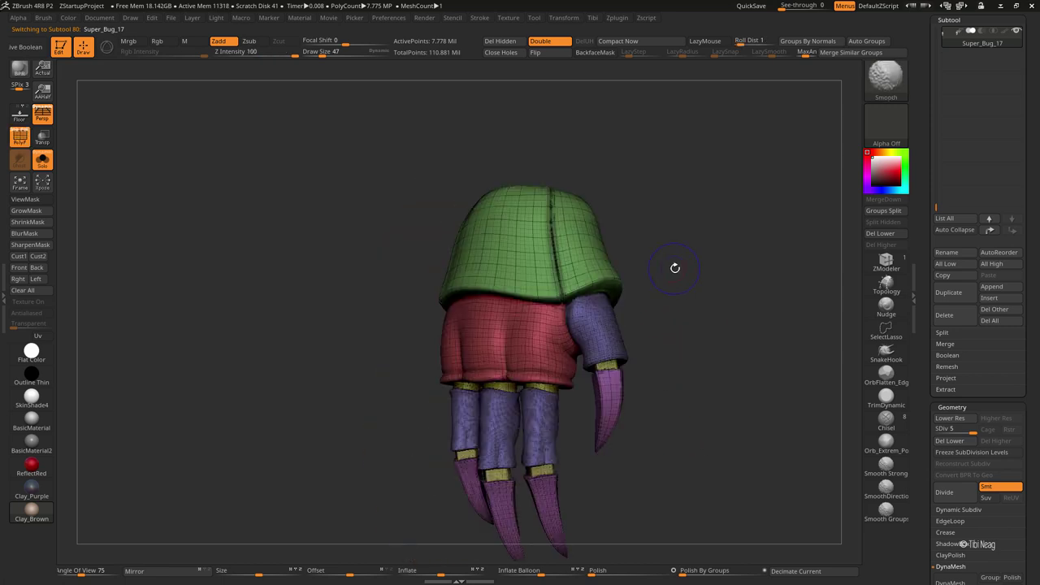
right_click_drag(713, 294, 627, 267, "alt")
Check the hand's purple, green, red and yellow polygroups by hiding and showing them, then unhide all
key("ctrl+shift")
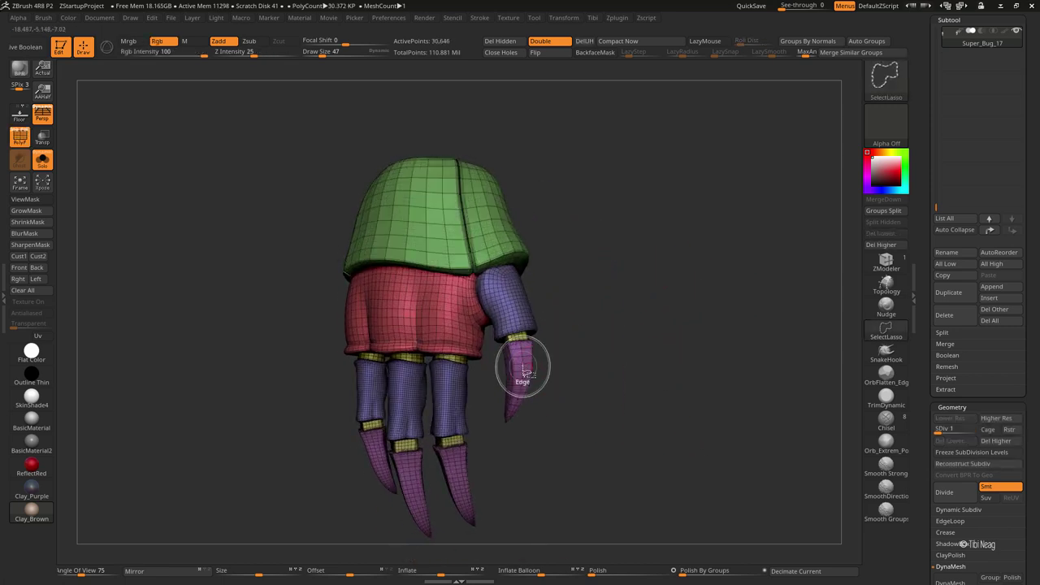
left_click(520, 369, "ctrl+shift")
left_click(573, 364, "ctrl+shift")
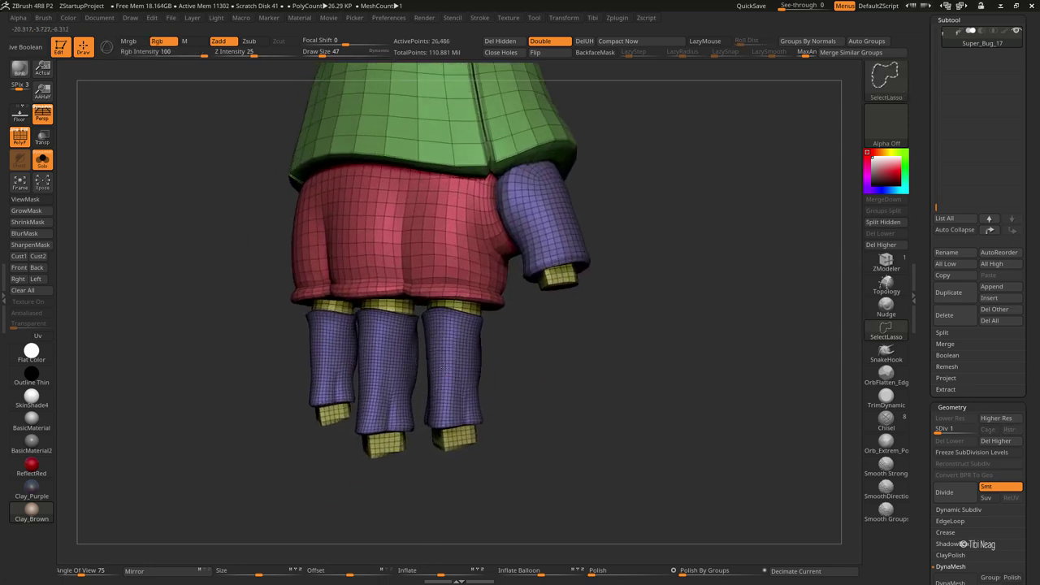
left_click(446, 370, "ctrl+alt+shift")
left_click_drag(506, 365, 529, 359)
left_click(420, 436, "ctrl+shift")
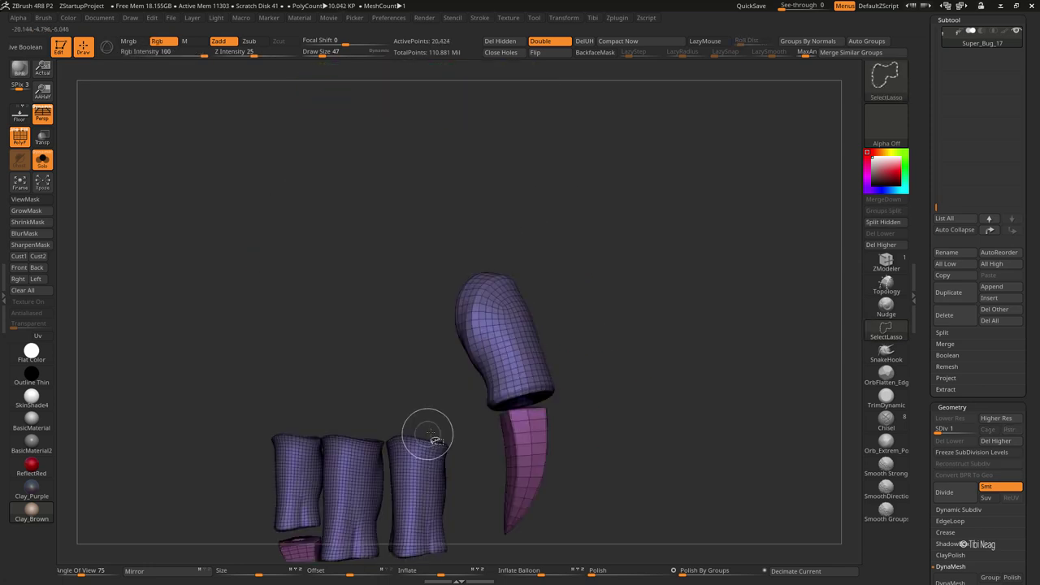
left_click(436, 439, "ctrl+shift")
left_click(434, 441, "ctrl+alt+shift")
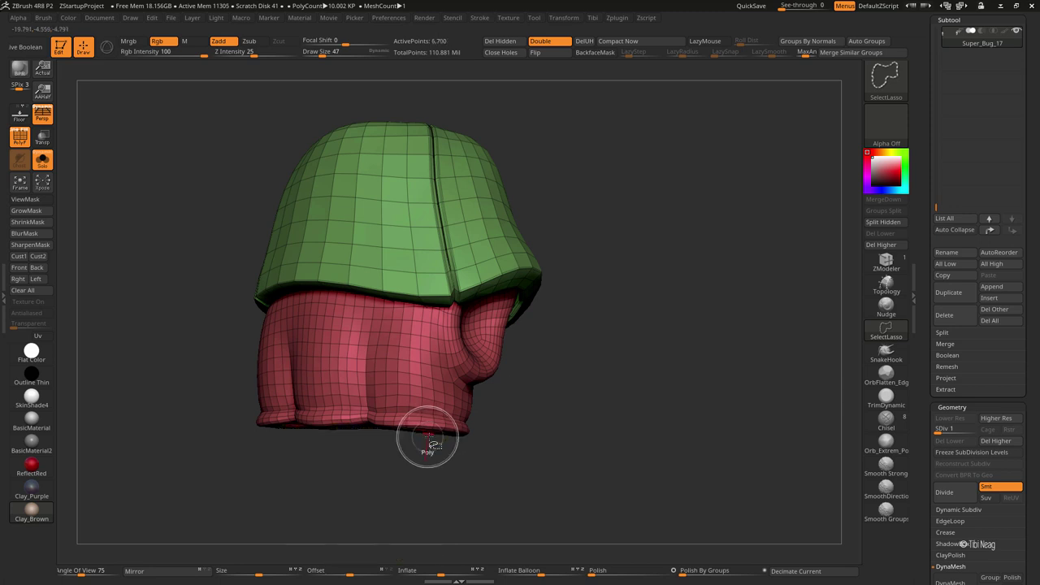
key("shift+f")
left_click(621, 396, "ctrl+shift")
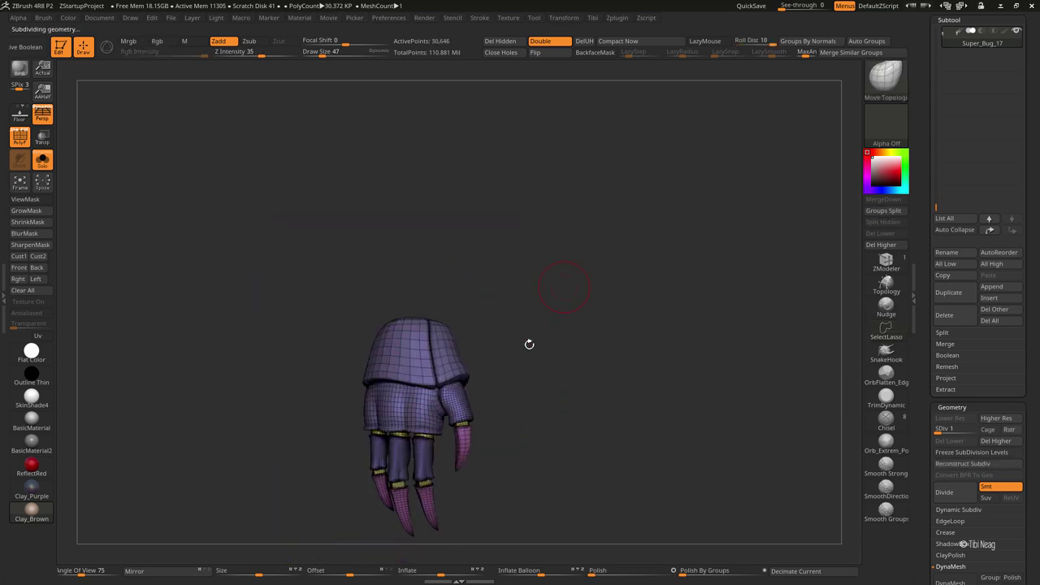
Raise the hand to SDiv 5 and Groups Split it into four subtools
key("d")
key("d")
key("d")
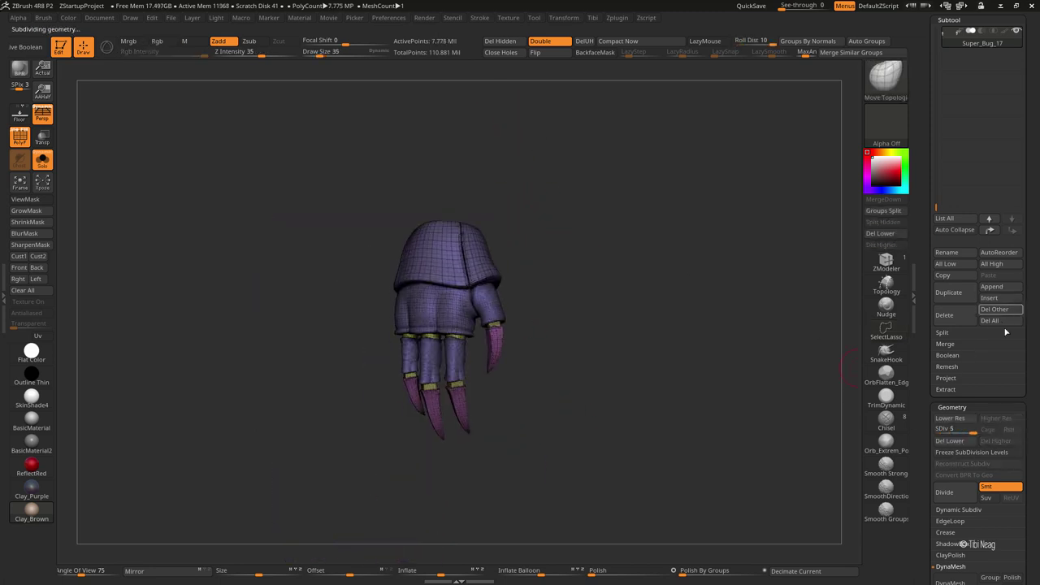
left_click(976, 332)
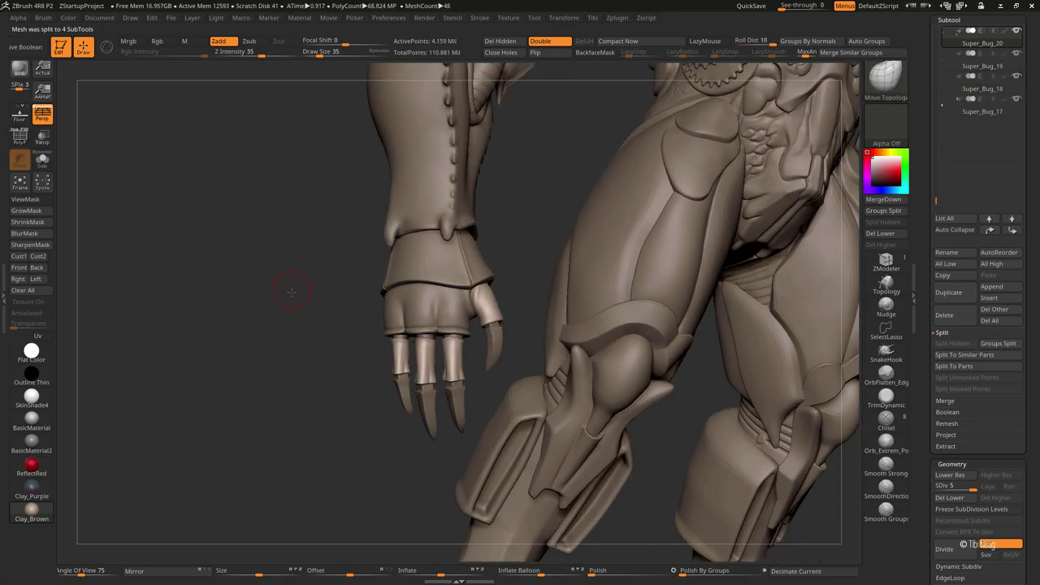
left_click_drag(290, 292, 360, 295)
Select the Super_Bug_14 spiky plate and build up its raised bumps with the Clay brush
left_click(444, 303, "alt")
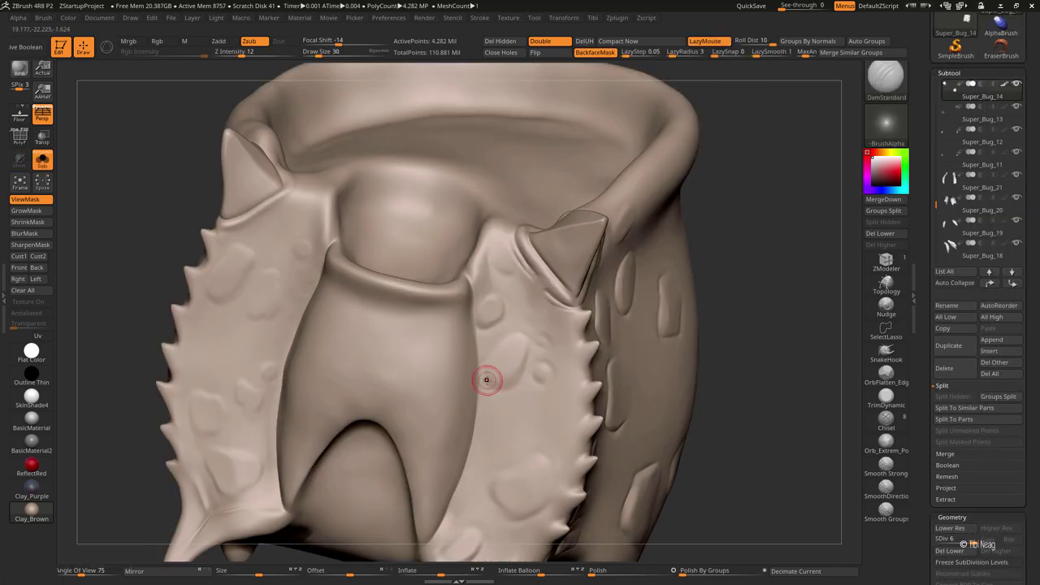
mouse_move(487, 380)
right_mouse_down()
mouse_move(471, 306)
mouse_move(471, 372)
right_mouse_up()
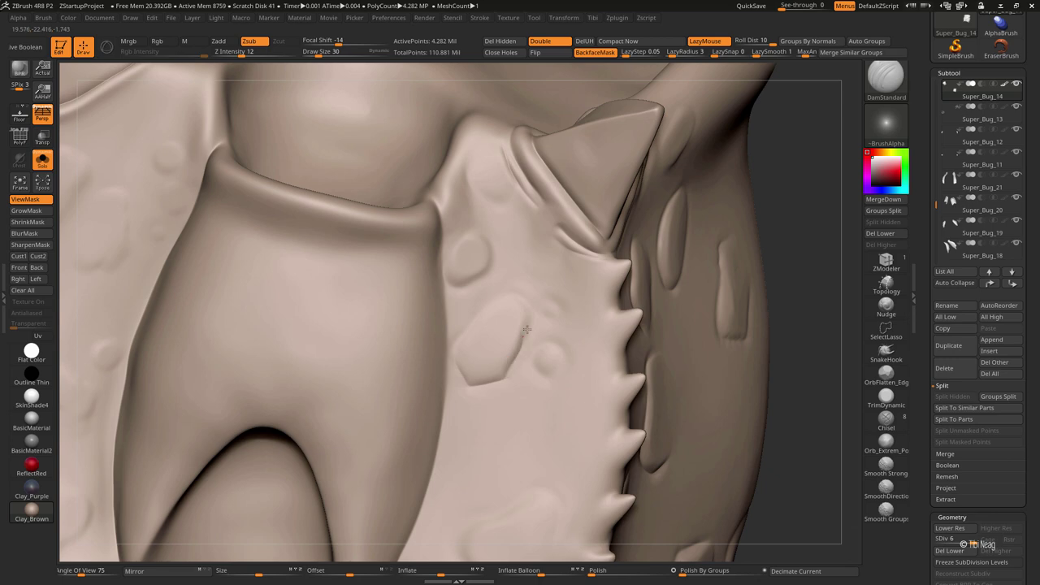
mouse_move(527, 329)
right_mouse_down()
mouse_move(490, 337)
mouse_move(480, 291)
right_mouse_up()
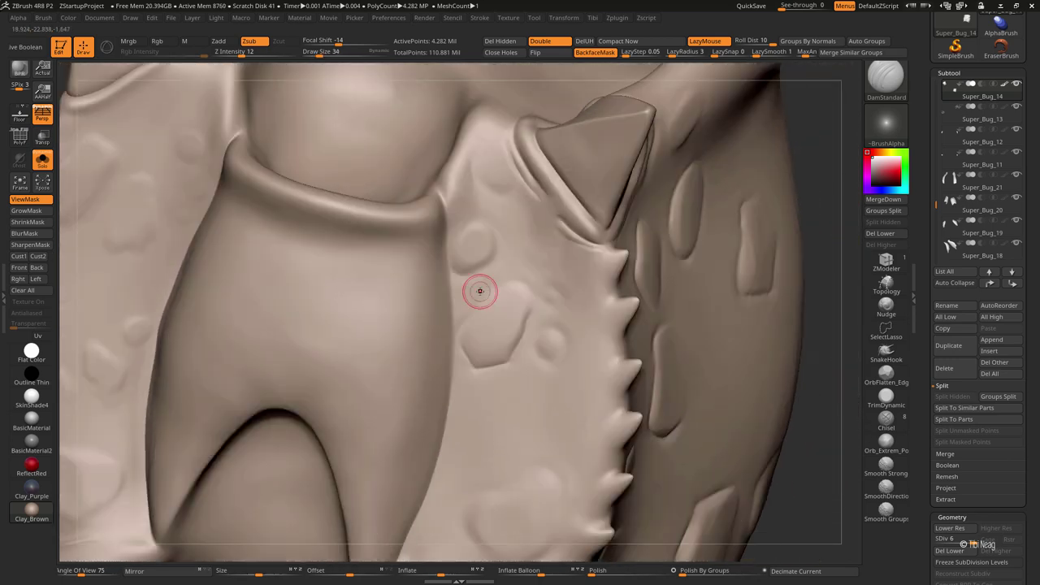
key("b")
key("c")
key("l")
right_click_drag(487, 353, 488, 330, "alt")
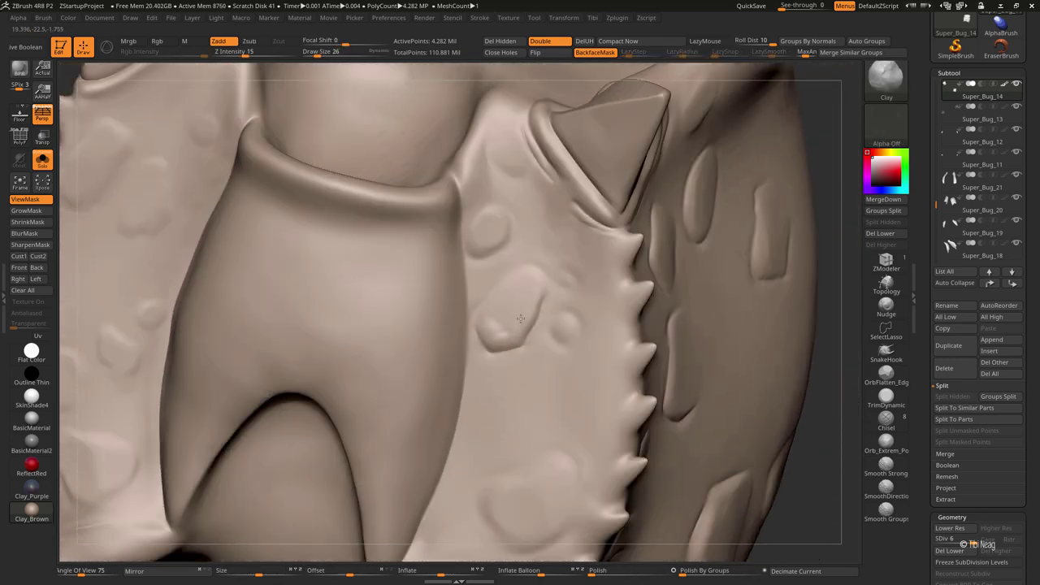
right_click_drag(565, 322, 501, 352)
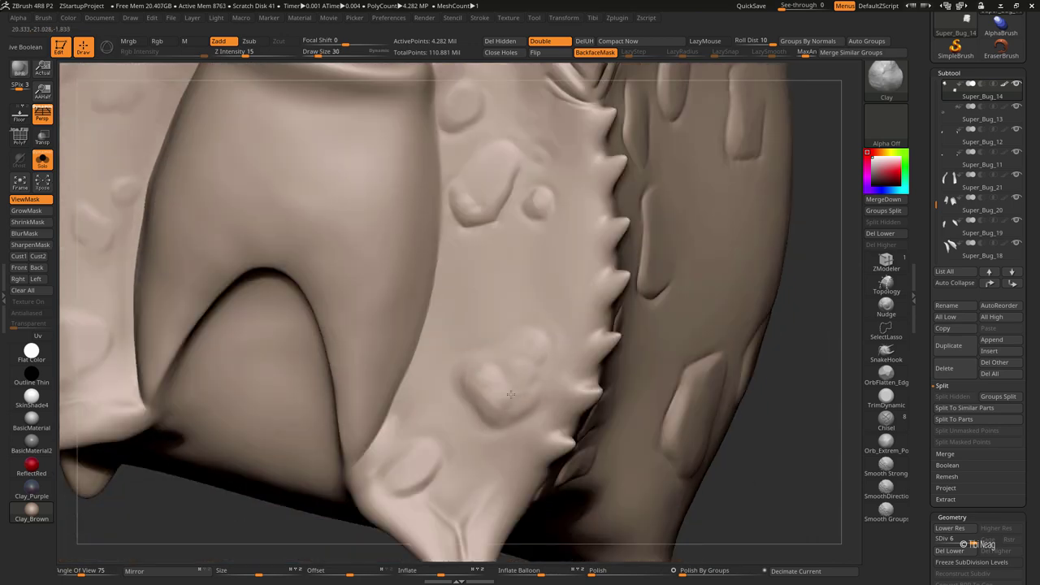
Flatten with hPolish, cut creases with DamStandard, and Shift-smooth along the spike ridge
key("b")
key("h")
key("p")
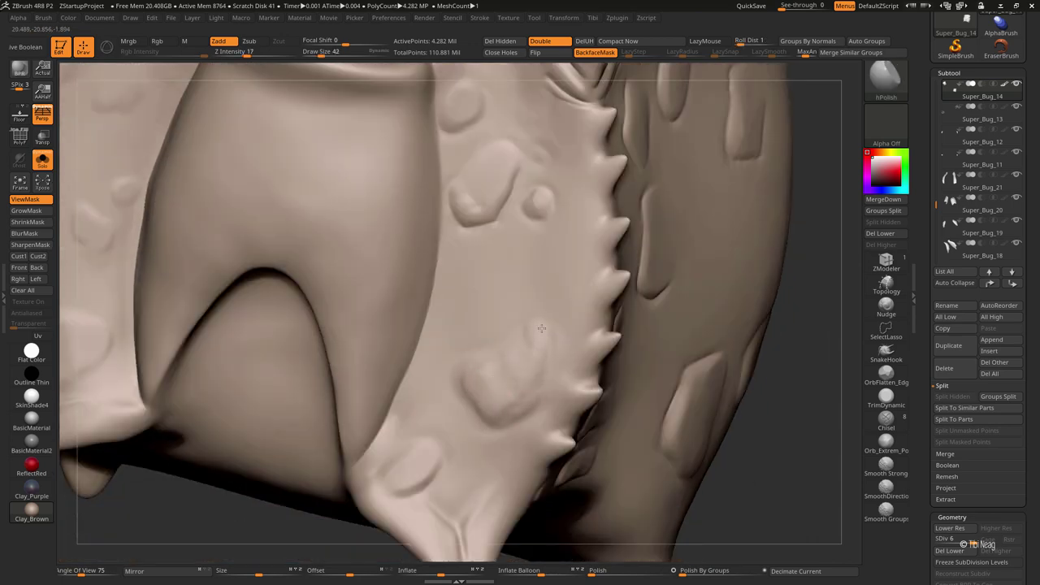
key("b")
key("d")
key("s")
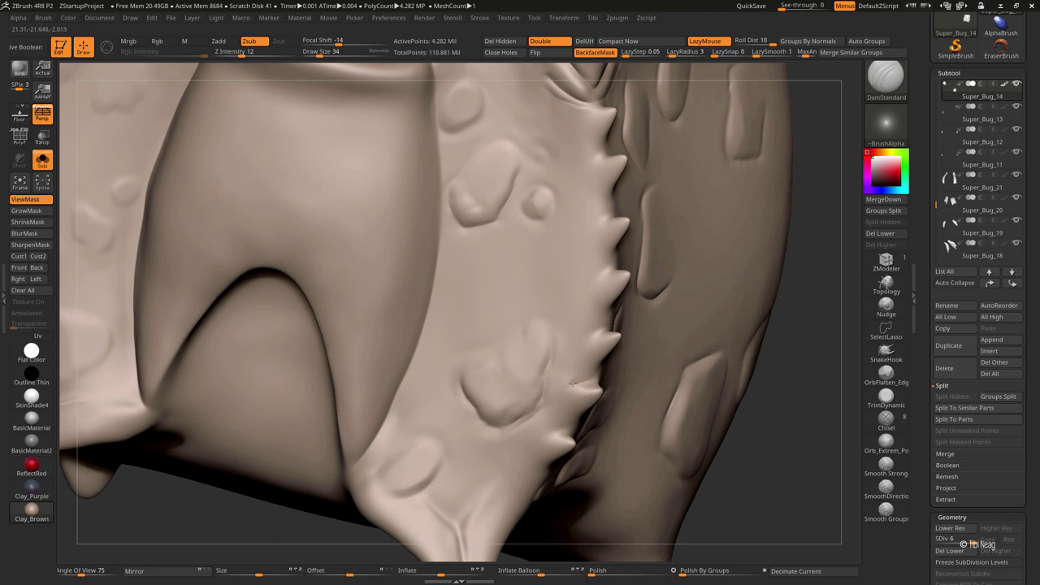
key("shift")
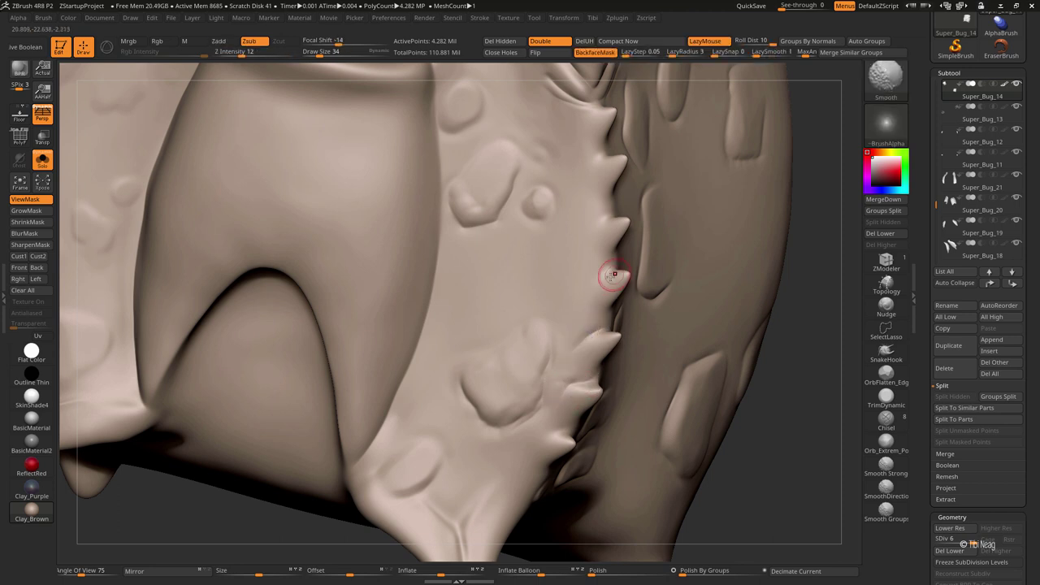
key("shift")
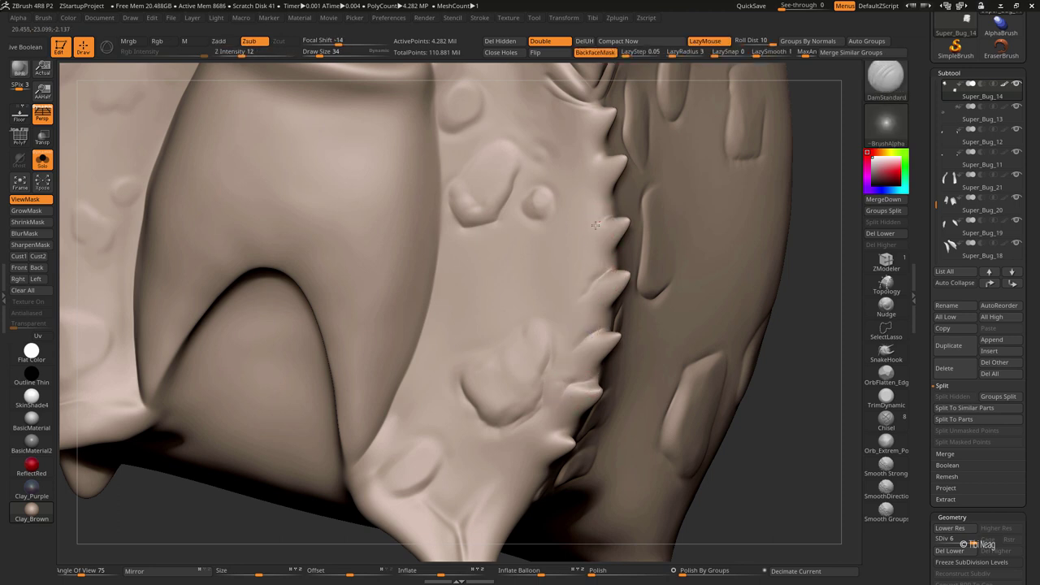
key("shift")
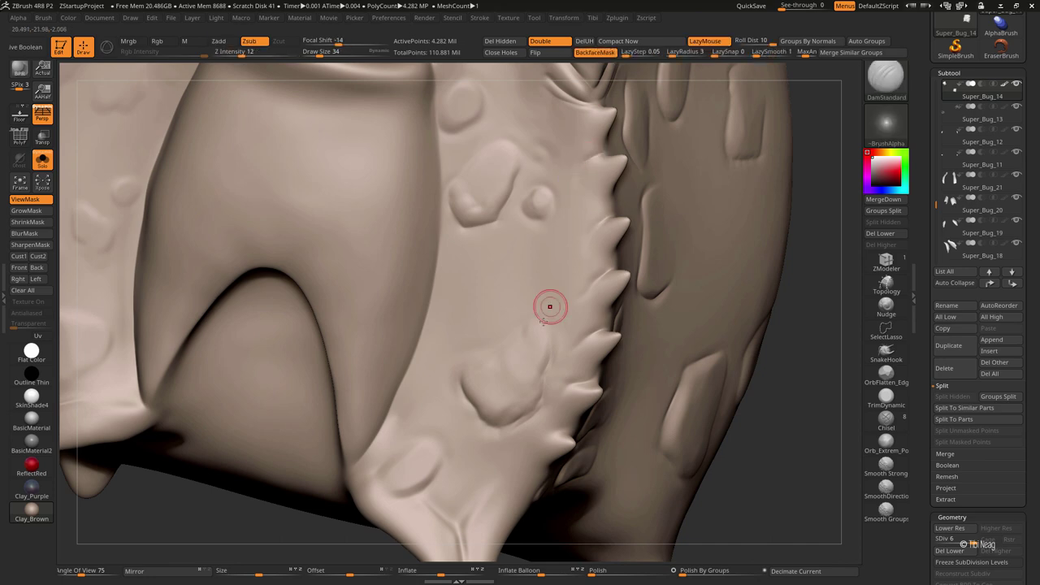
Do another hPolish and DamStandard pass on the serrated spike base, viewing it from a new angle
key("b")
key("h")
key("p")
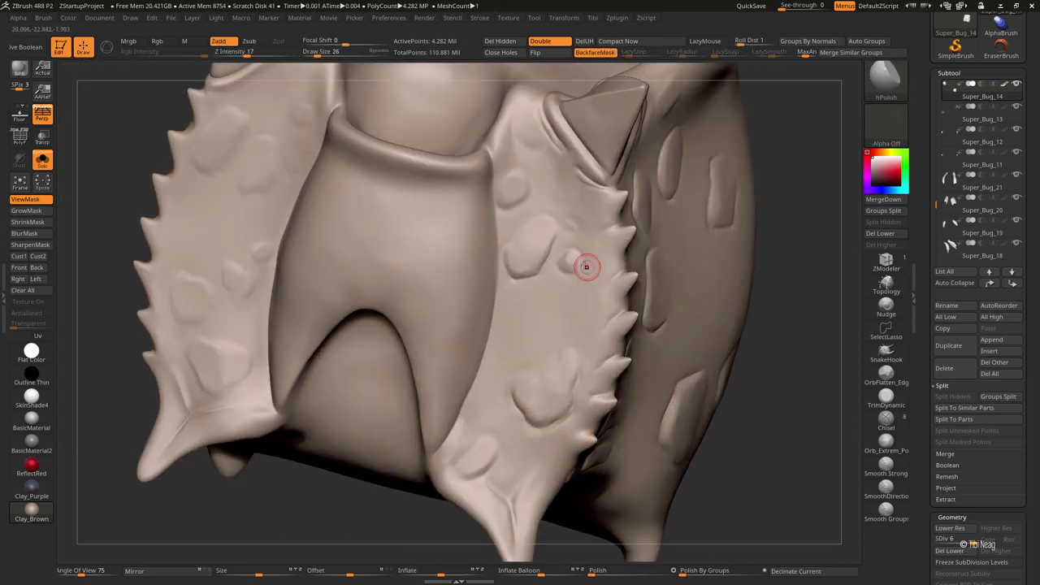
key("b")
key("d")
key("s")
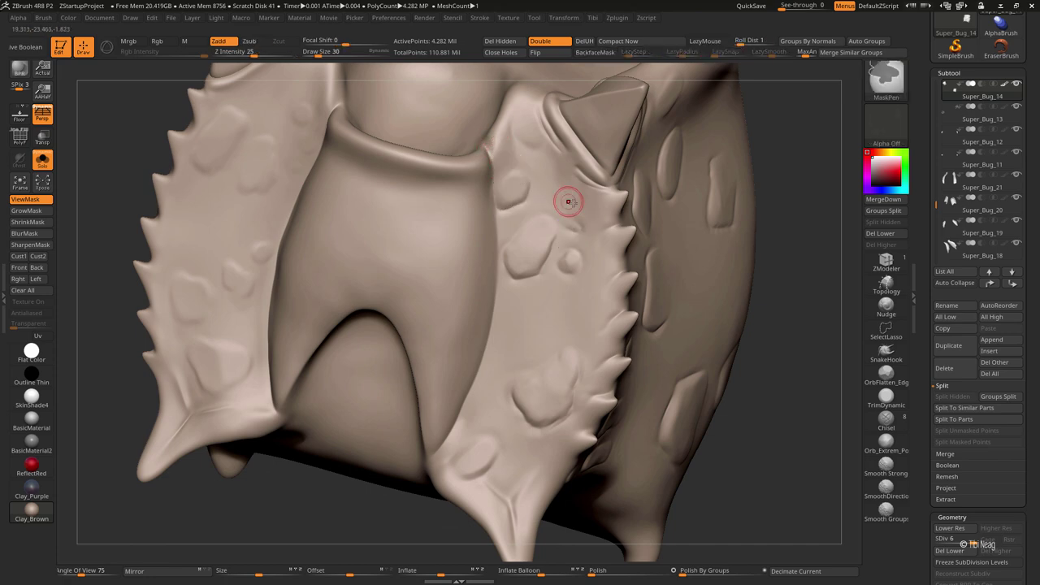
right_click_drag(564, 202, 662, 252)
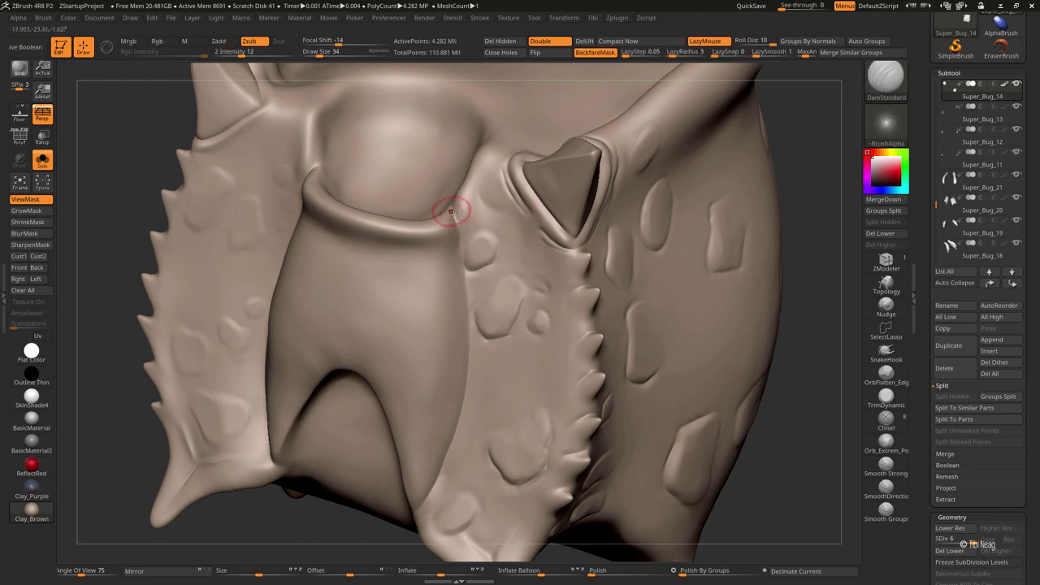
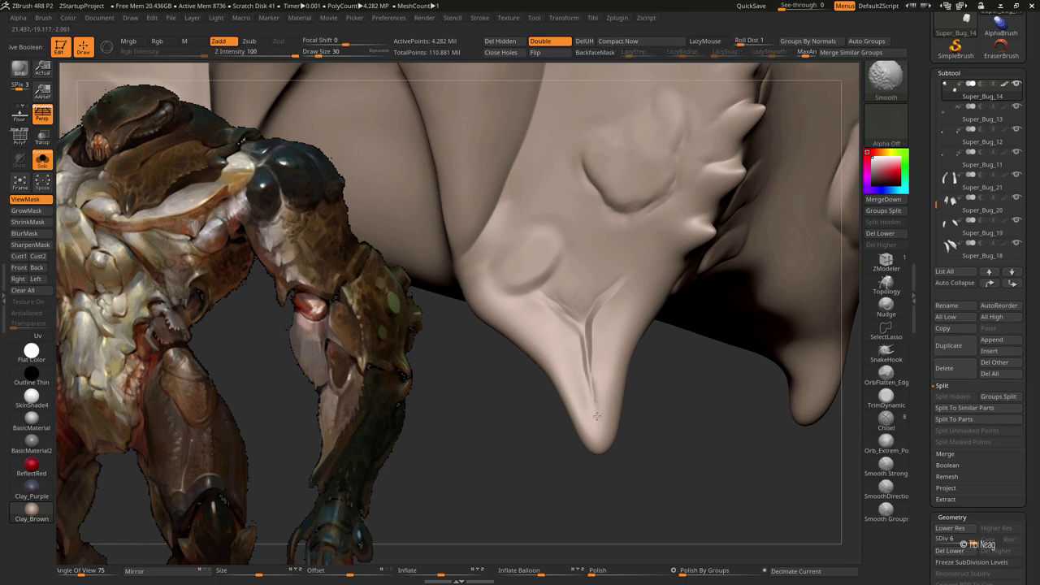
Switch to the Clay brush and orbit to view the whole spiked armour piece
left_click_drag(566, 346, 573, 310)
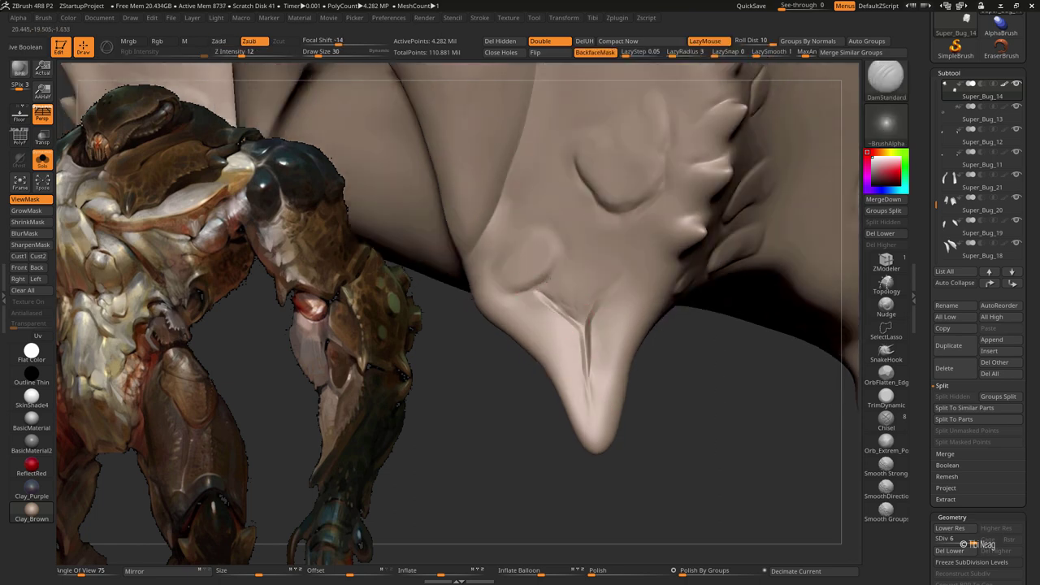
key("b")
key("c")
key("l")
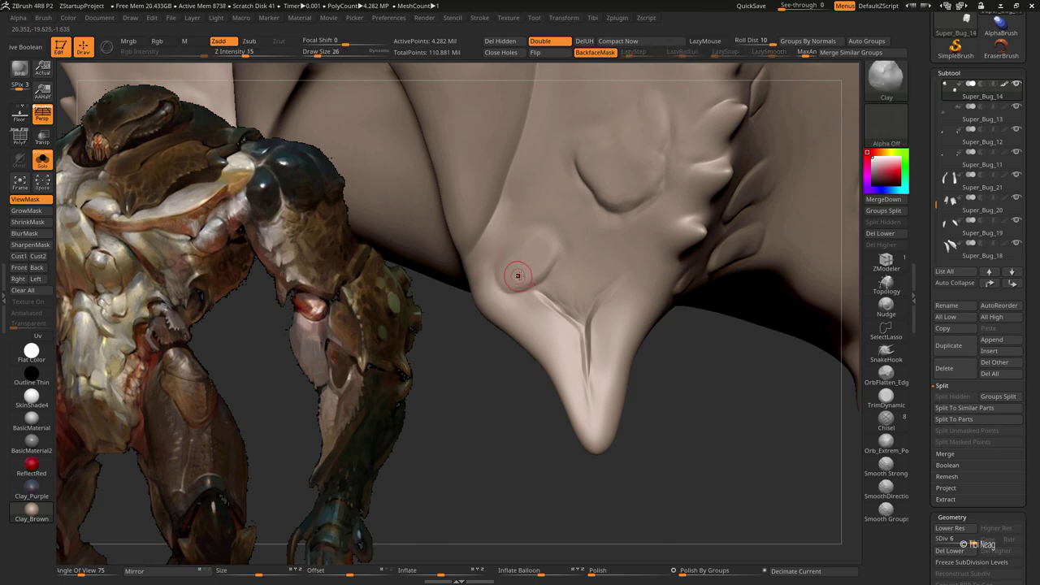
left_click_drag(520, 291, 505, 280)
mouse_move(553, 251)
left_mouse_down()
mouse_move(525, 304)
mouse_move(525, 265)
mouse_move(757, 264)
mouse_move(743, 248)
left_mouse_up()
Step the armour piece down to SDiv 5 and isolate it with Solo, switching to Move and Inflate brushes
key("shift+d")
key("b")
key("m")
key("v")
key("b")
key("i")
key("n")
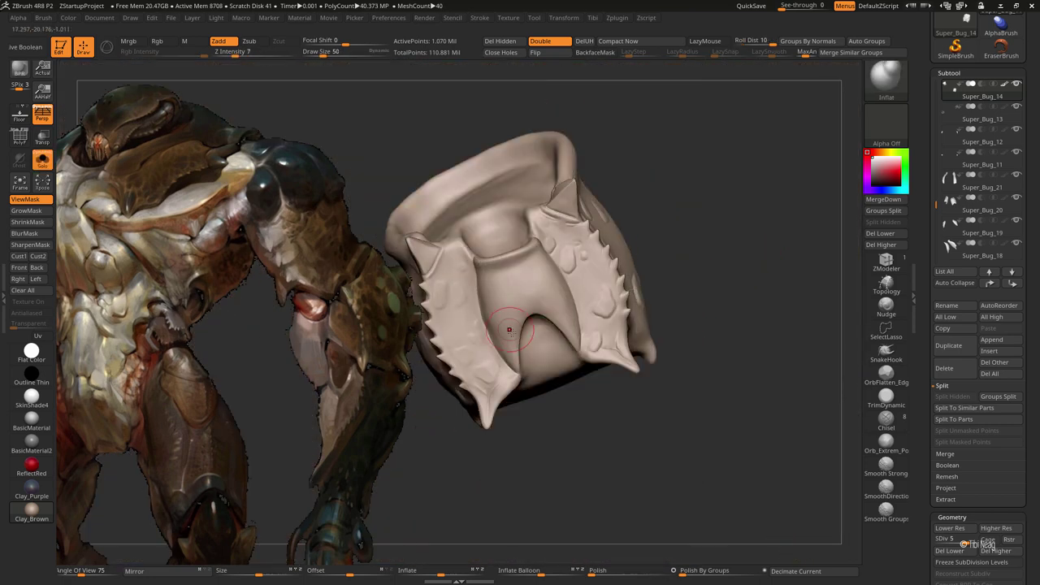
mouse_move(520, 268)
left_mouse_down()
mouse_move(738, 220)
mouse_move(637, 239)
left_mouse_up()
Lasso-hide the original, Del Lower on the copy, MergeDown into Super_Bug_14, then drop to the lowest level
left_click_drag(414, 182, 553, 195, "ctrl+alt+shift")
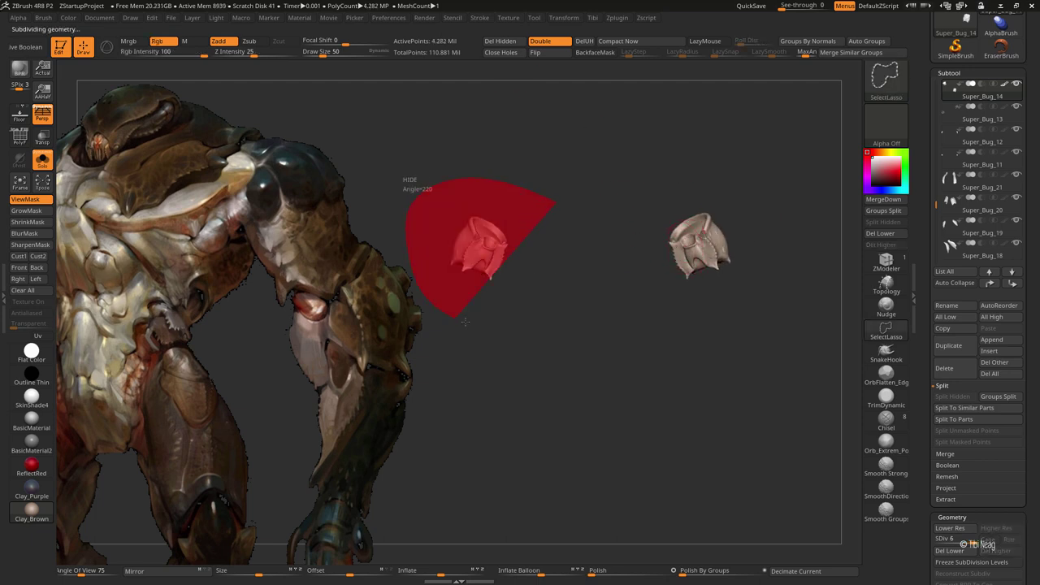
left_click(963, 551)
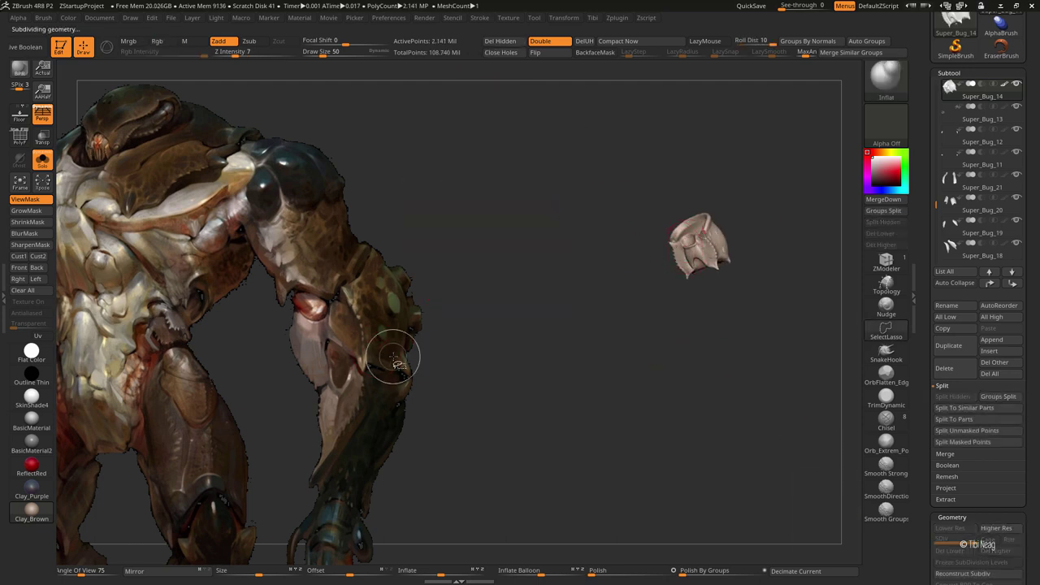
left_click(155, 473, "alt")
left_click(903, 204)
key("Return")
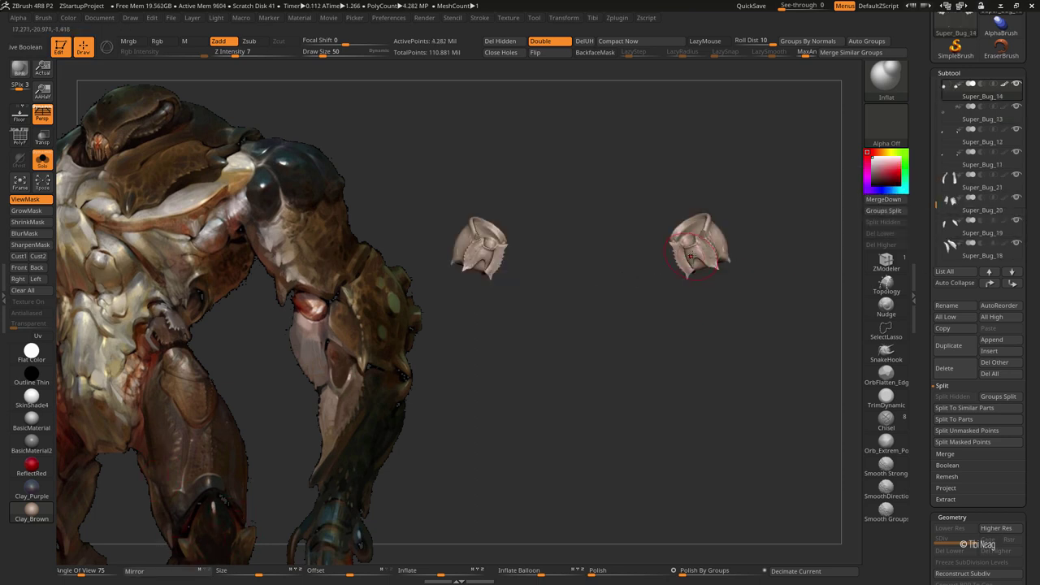
left_click(963, 574)
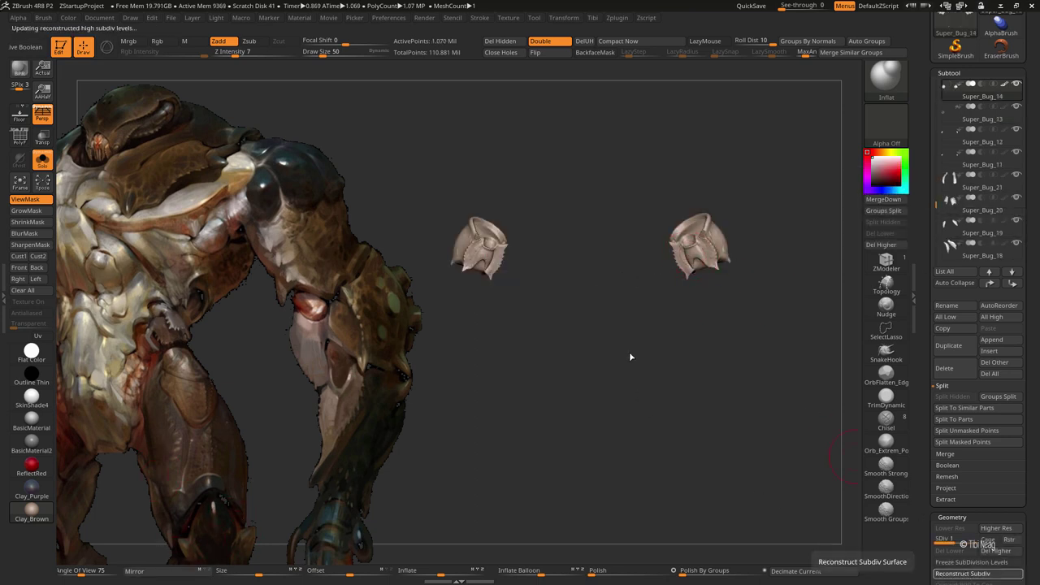
left_click_drag(708, 399, 710, 477, "alt")
Turn on LazyMouse, raise Z Intensity, set brush size 87 and sculpt along the underside crease
left_click(704, 40)
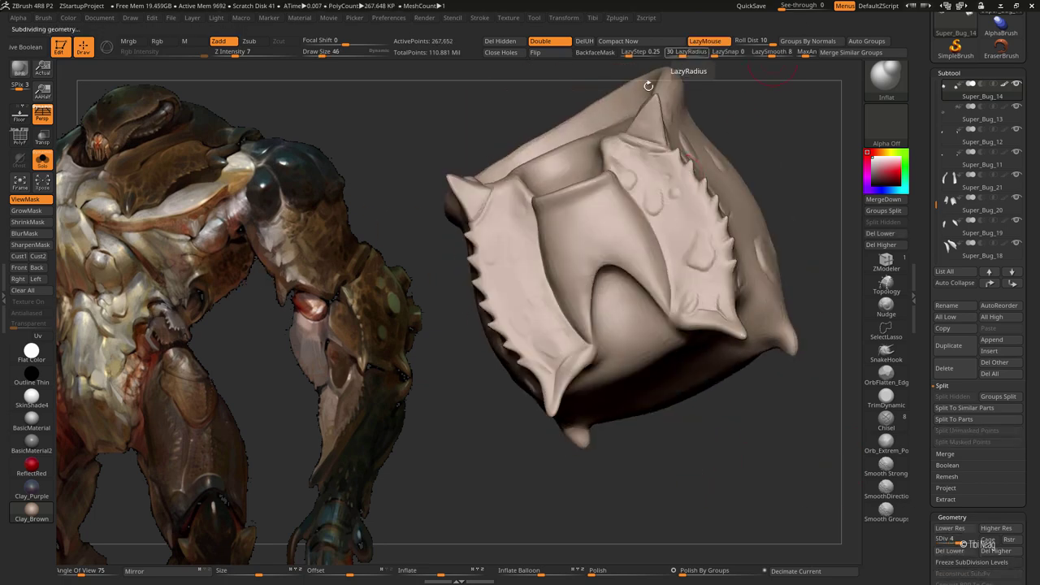
left_click(235, 51)
type("14")
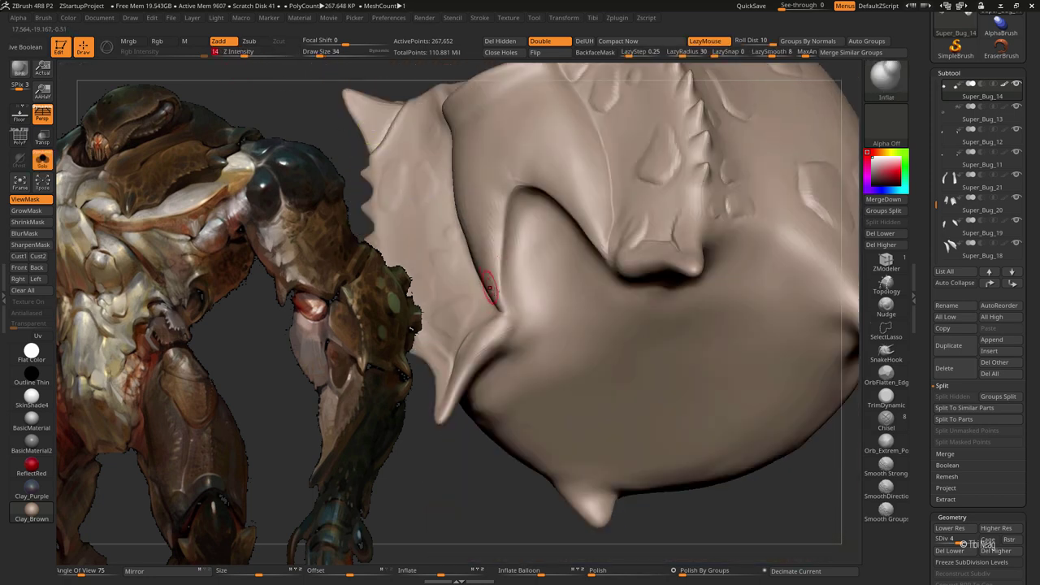
left_click_drag(500, 296, 499, 272)
right_click_drag(520, 181, 464, 167)
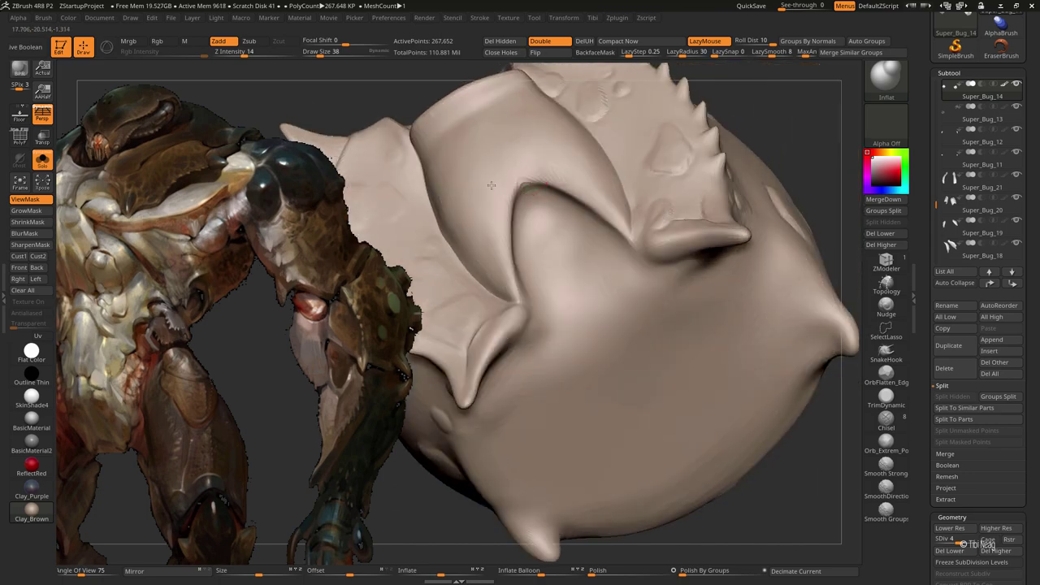
key("space")
left_click_drag(513, 244, 524, 244)
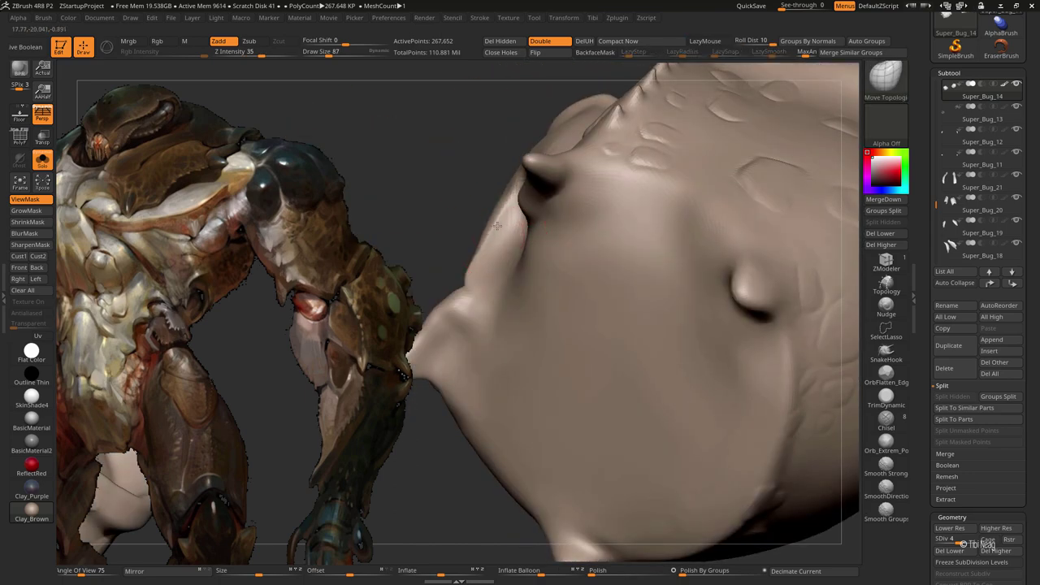
mouse_move(524, 244)
right_mouse_down()
mouse_move(535, 199)
mouse_move(529, 269)
right_mouse_up()
Puff up the underside crease with the Inflate brush, then inspect the horn and spiked side
key("b")
key("i")
key("n")
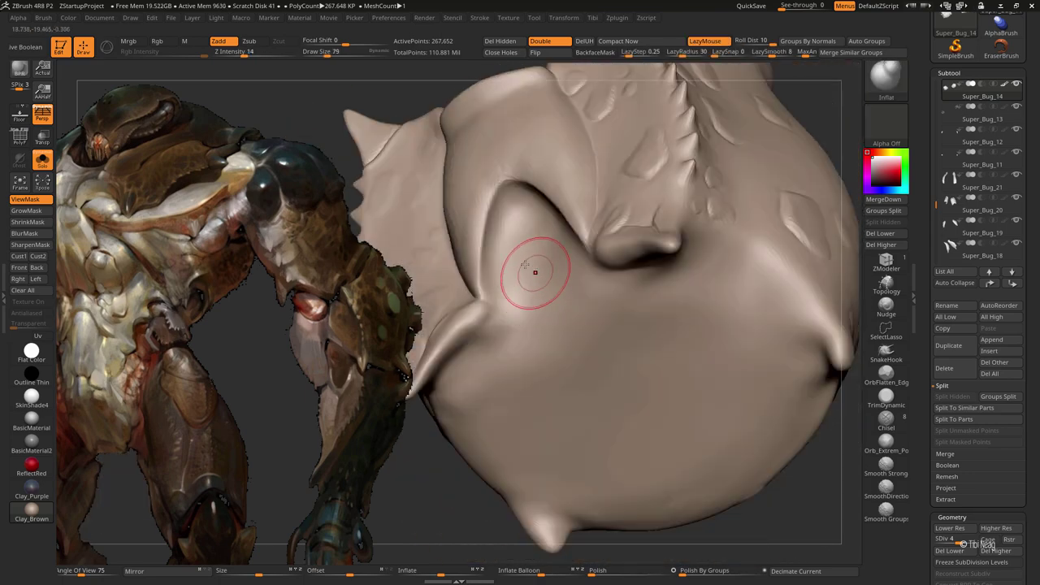
key("space")
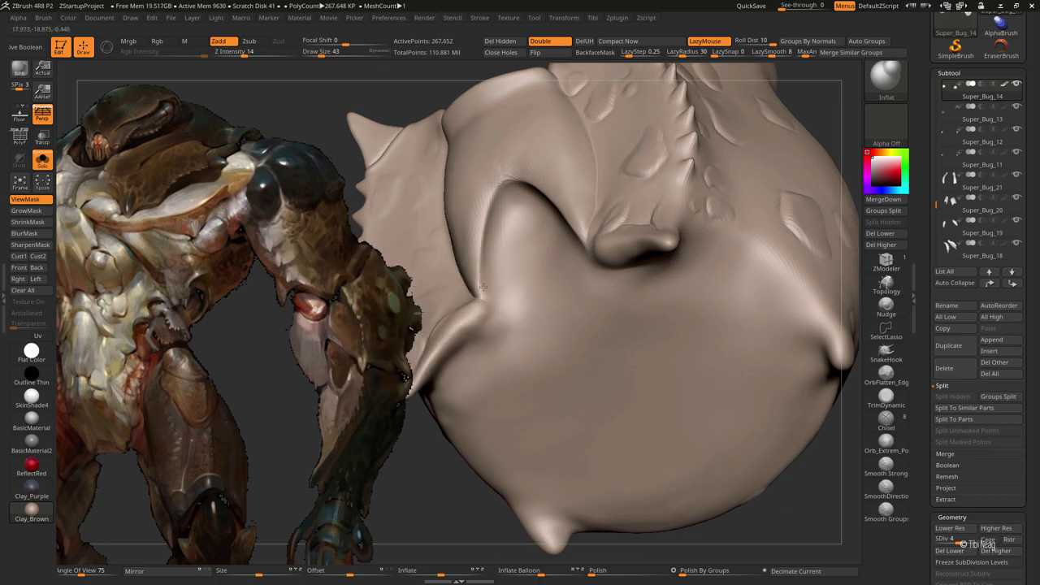
left_click_drag(485, 218, 487, 271)
right_click_drag(532, 181, 562, 164)
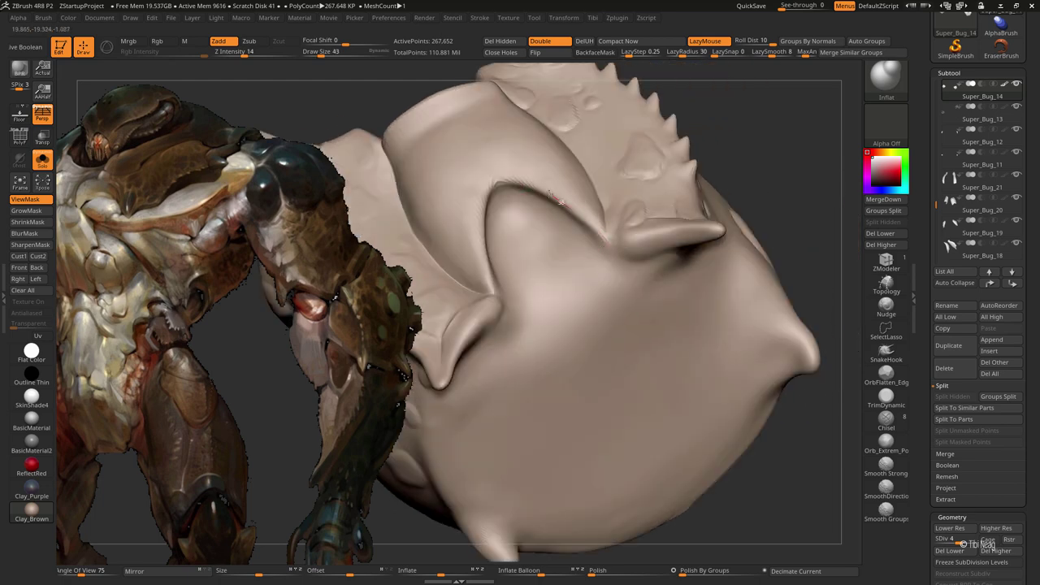
right_click_drag(490, 180, 476, 221)
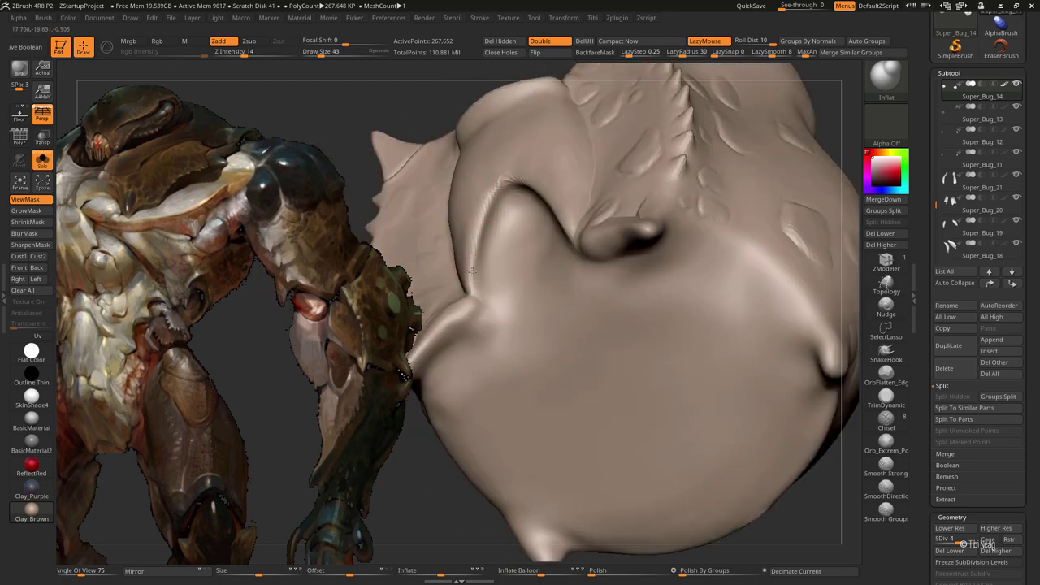
right_click_drag(485, 295, 501, 280)
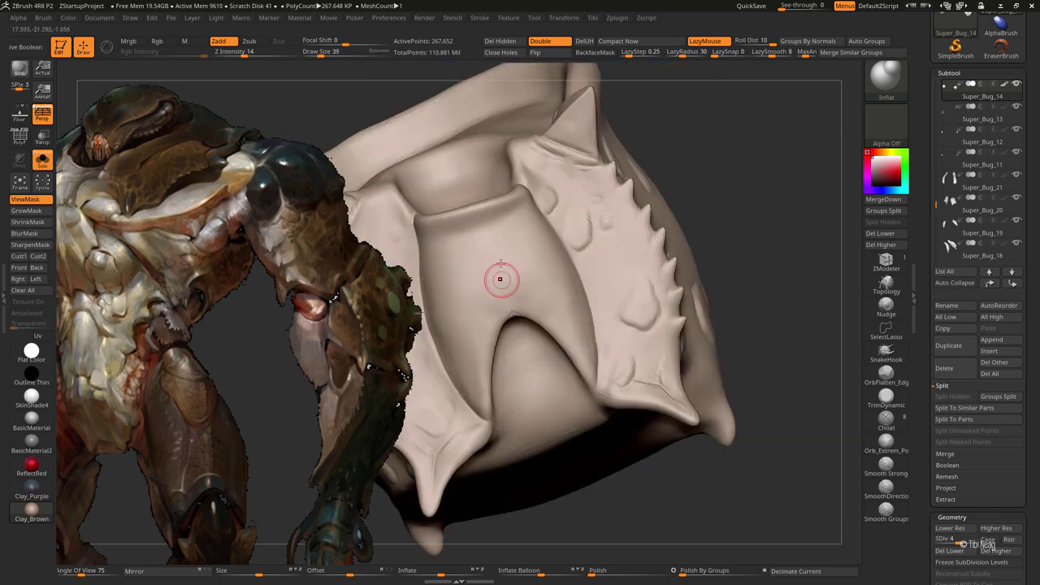
mouse_move(493, 243)
right_mouse_down()
mouse_move(572, 382)
mouse_move(586, 359)
right_mouse_up()
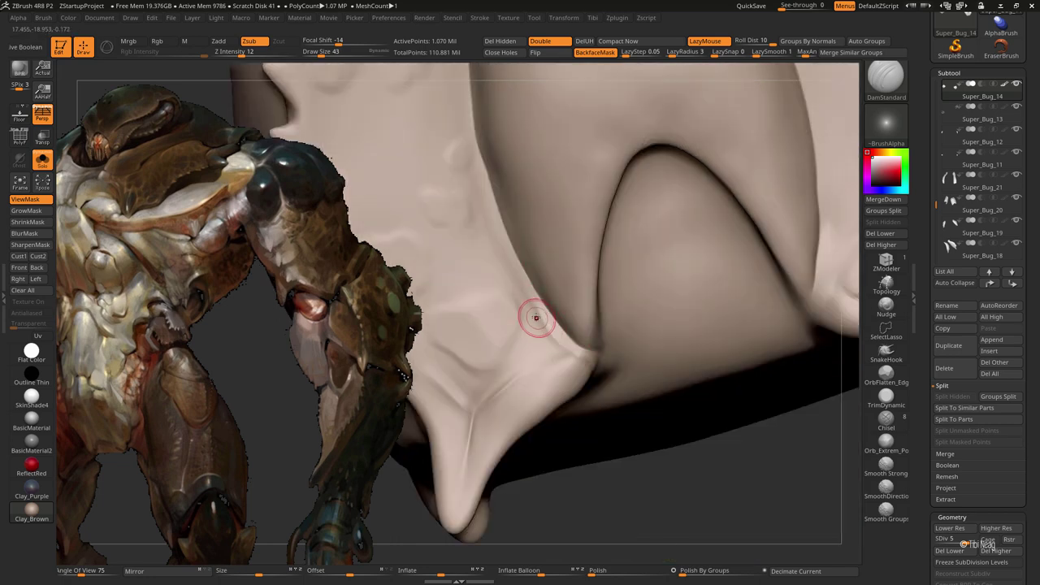
Carve a groove up-left from the plate junction with DamStandard and enlarge a raised bump with Clay
mouse_move(544, 325)
right_mouse_down()
mouse_move(576, 299)
mouse_move(534, 338)
right_mouse_up()
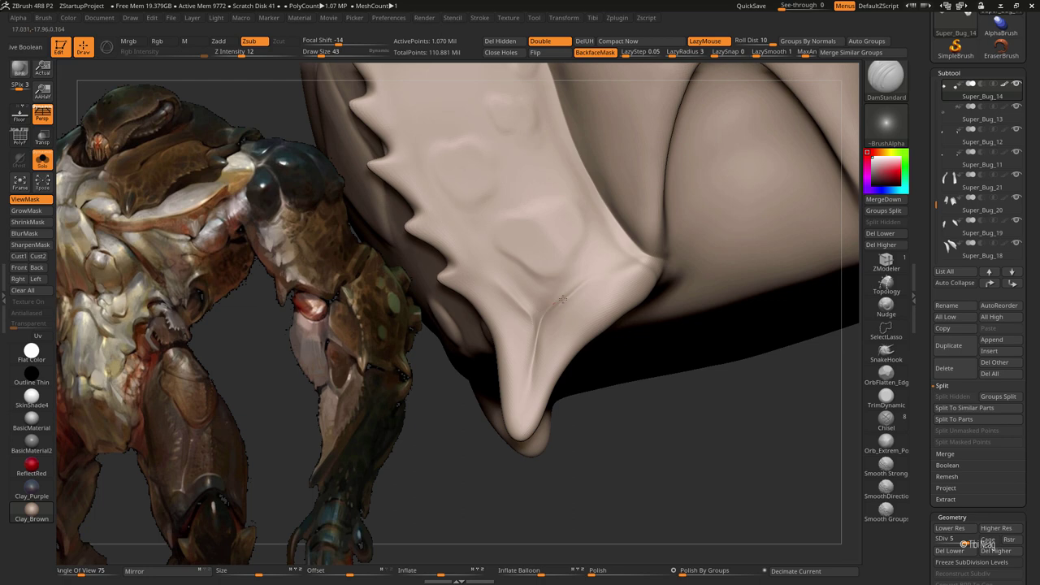
left_click_drag(501, 279, 538, 317)
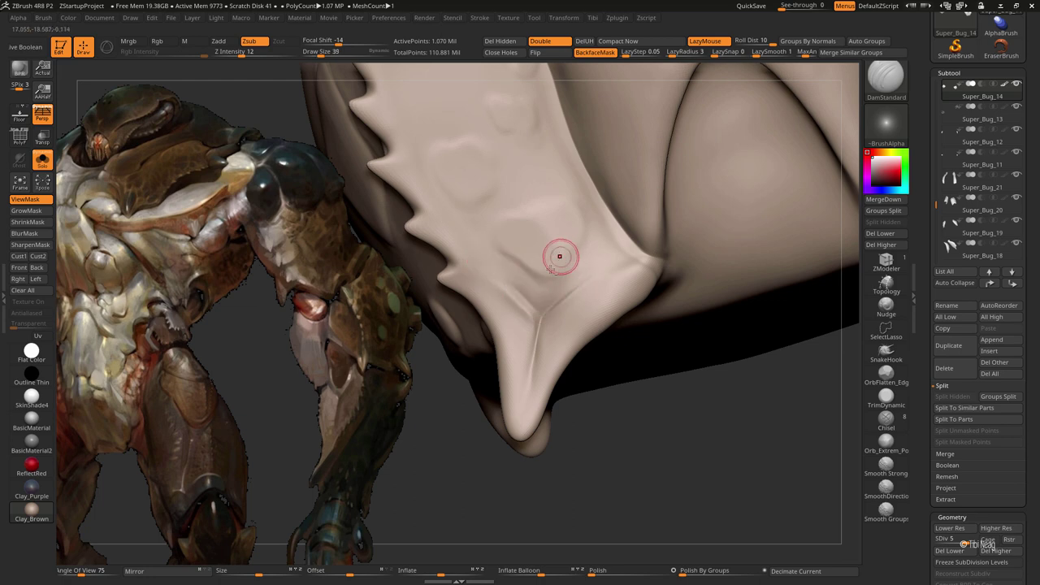
right_click_drag(557, 255, 542, 298)
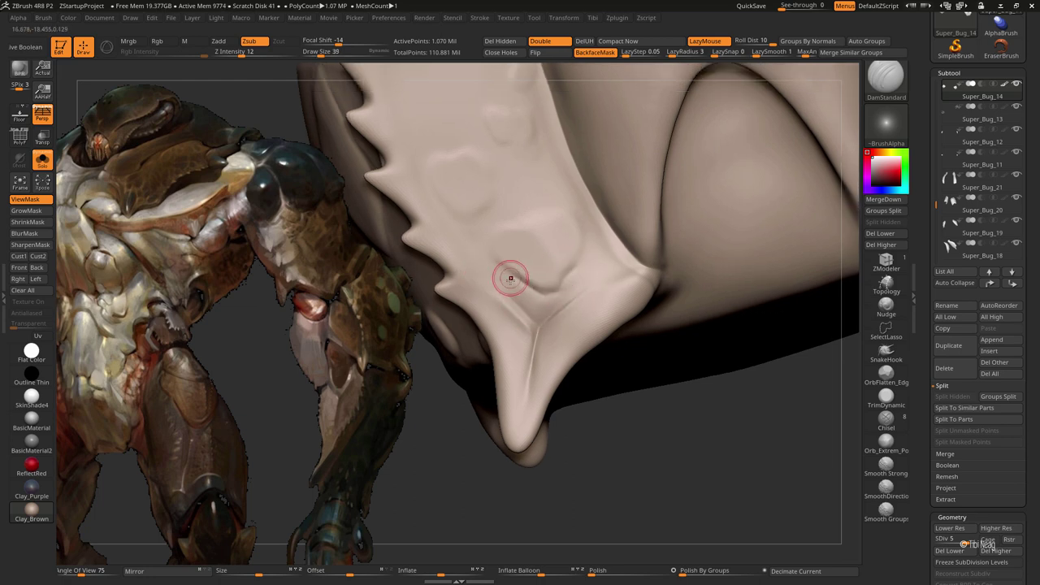
key("b")
key("c")
key("l")
left_click_drag(552, 230, 535, 249)
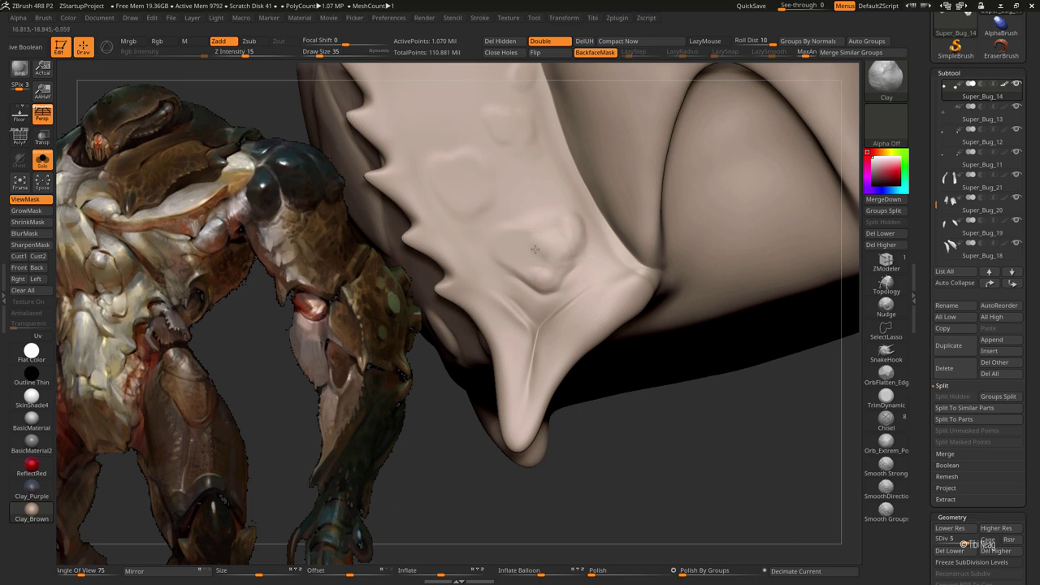
key("b")
key("d")
key("s")
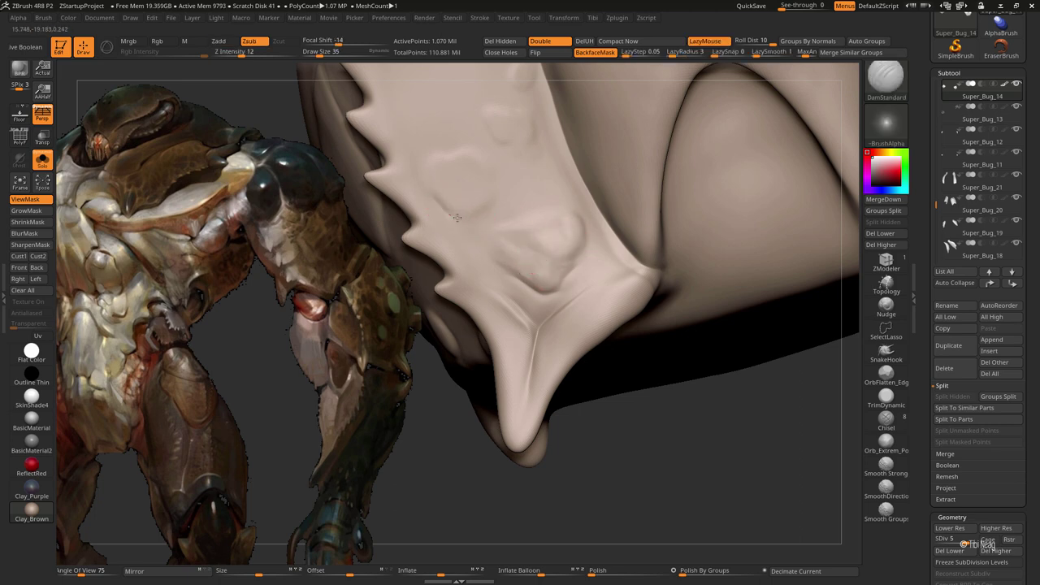
mouse_move(496, 155)
right_mouse_down()
mouse_move(447, 231)
mouse_move(480, 281)
right_mouse_up()
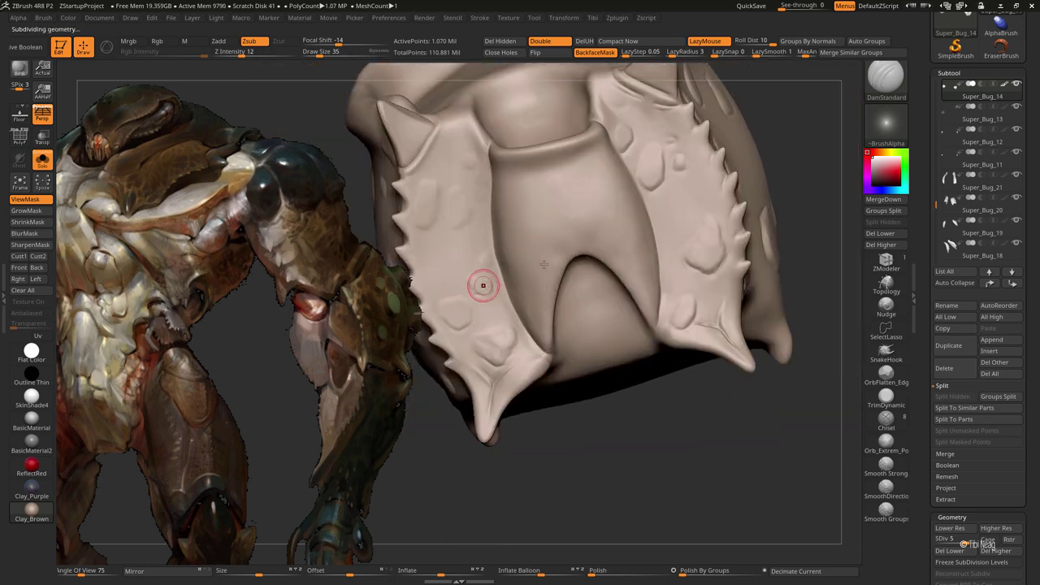
Subdivide the plate to level 6, then build up and flatten its bumps with Clay and hPolish
key("ctrl+d")
mouse_move(553, 325)
right_mouse_down()
mouse_move(497, 309)
mouse_move(590, 372)
mouse_move(518, 290)
right_mouse_up()
key("b")
key("c")
key("l")
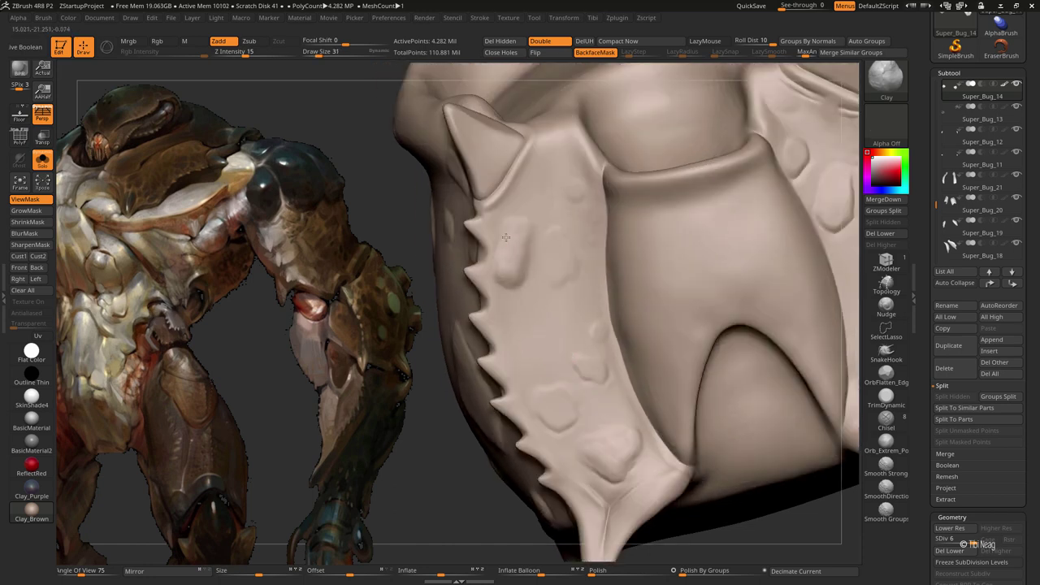
key("b")
key("h")
key("p")
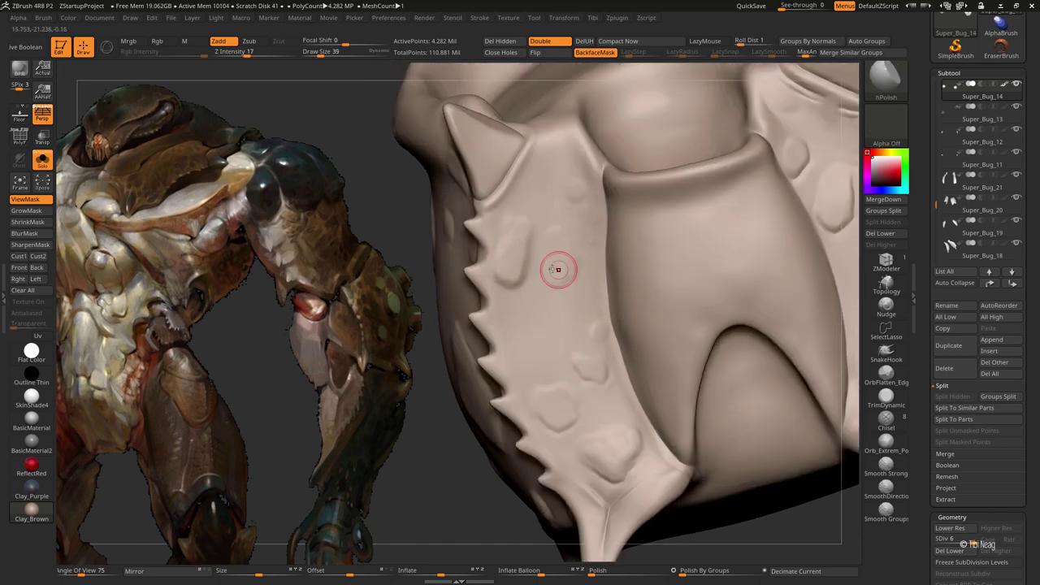
mouse_move(558, 269)
left_mouse_down()
mouse_move(539, 281)
mouse_move(558, 278)
mouse_move(548, 283)
mouse_move(564, 260)
left_mouse_up()
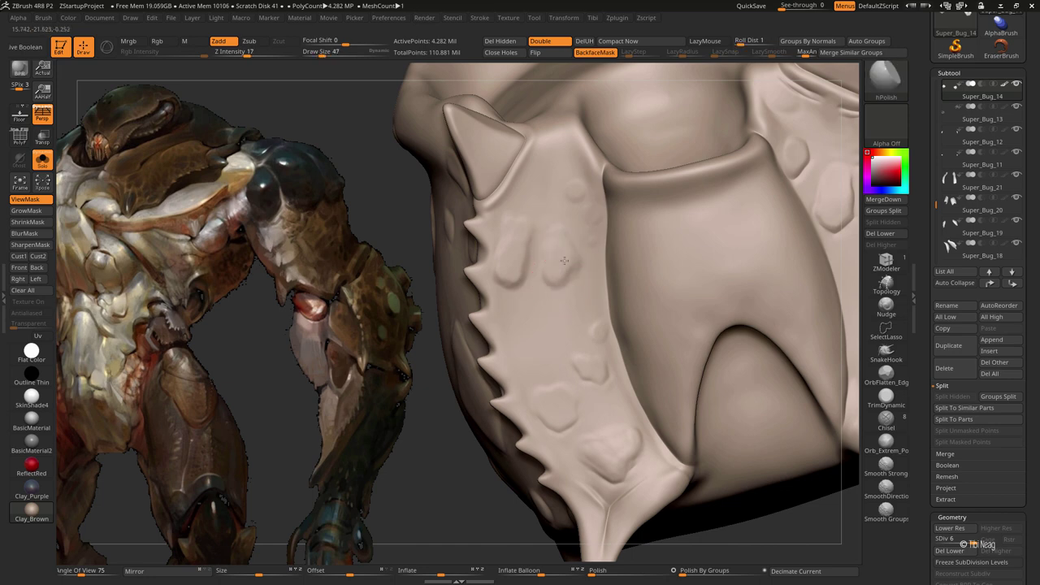
Return to DamStandard and reframe the view on the spiked ridge
key("b")
key("d")
key("s")
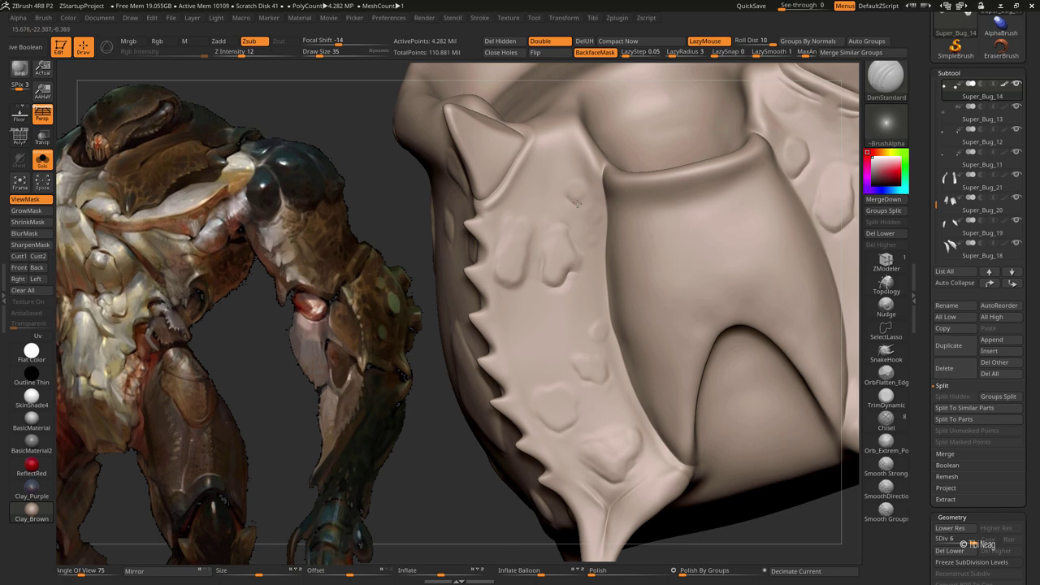
right_click_drag(525, 192, 749, 221)
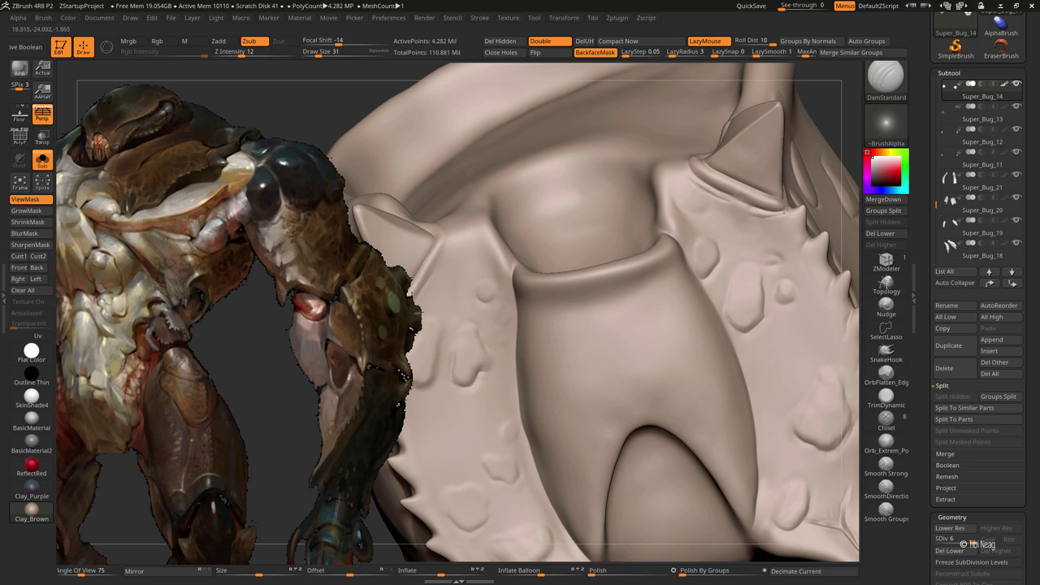
mouse_move(793, 195)
right_mouse_down()
mouse_move(619, 250)
mouse_move(495, 242)
mouse_move(486, 205)
right_mouse_up()
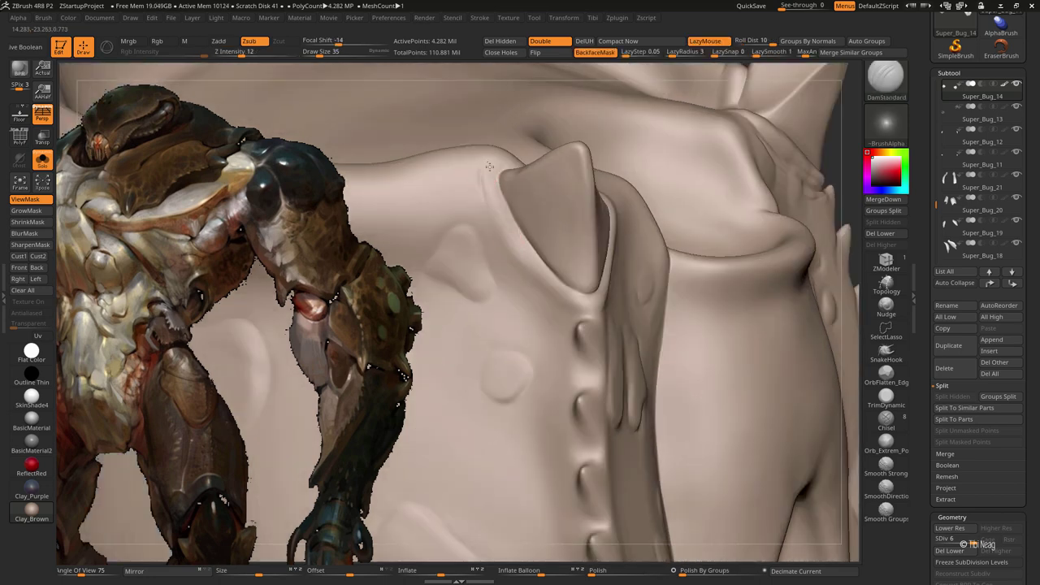
Cut a diagonal crease along the plate edge beside the spike and smooth it
right_click_drag(542, 272, 506, 235)
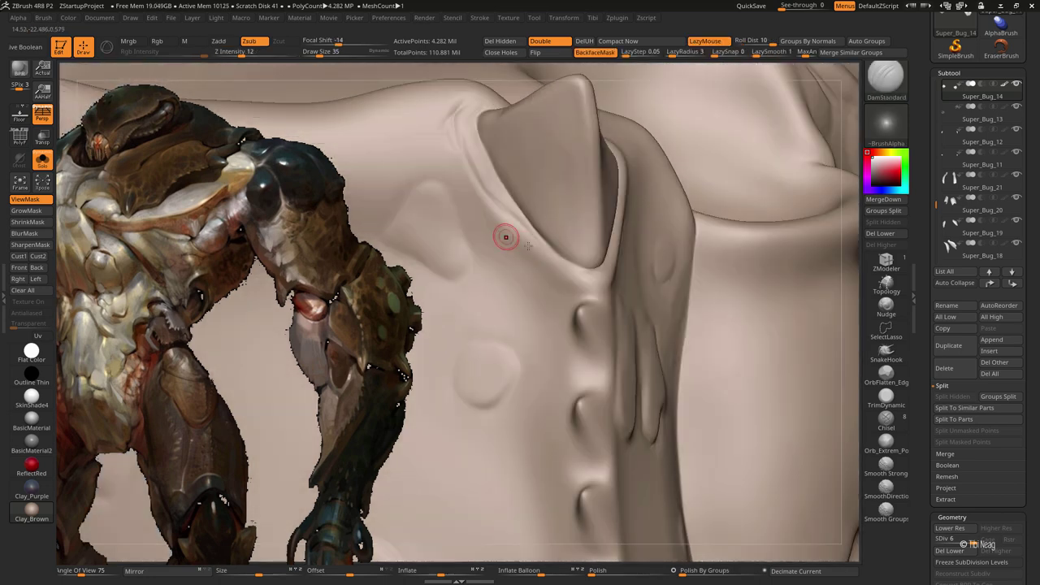
left_click_drag(486, 215, 547, 278)
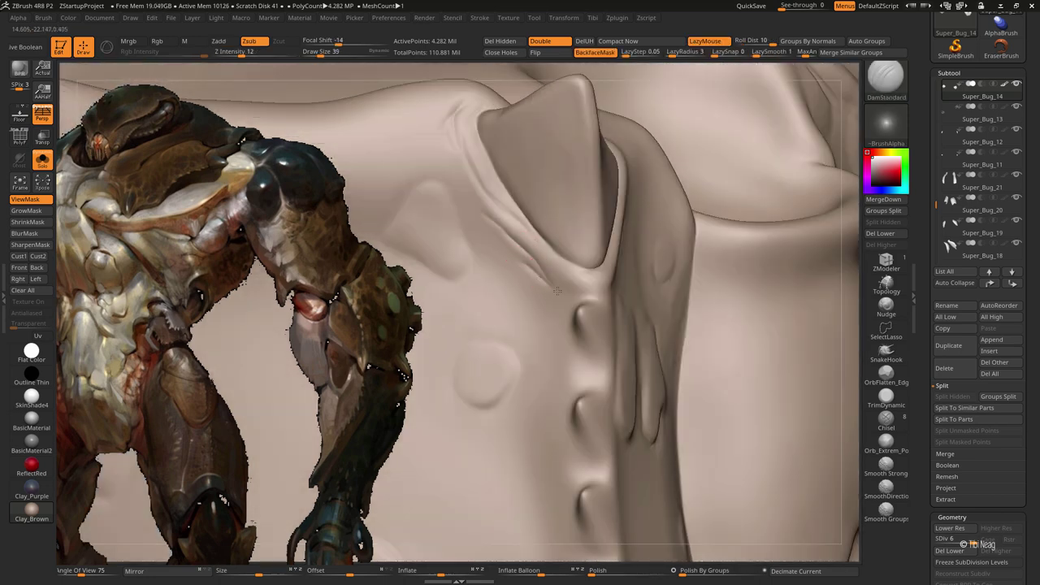
key("b")
key("c")
key("l")
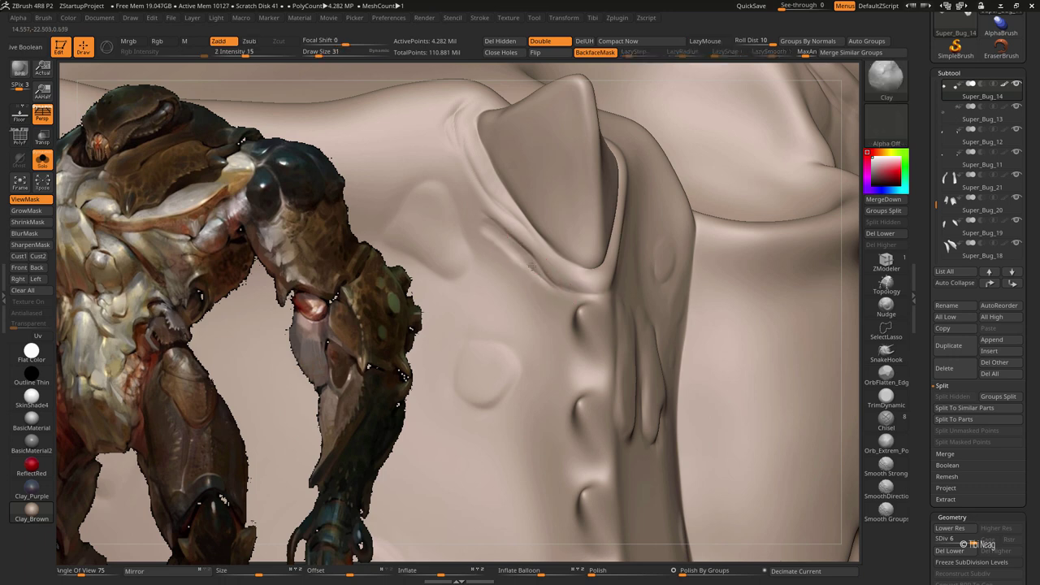
key("shift")
key("b")
key("d")
key("s")
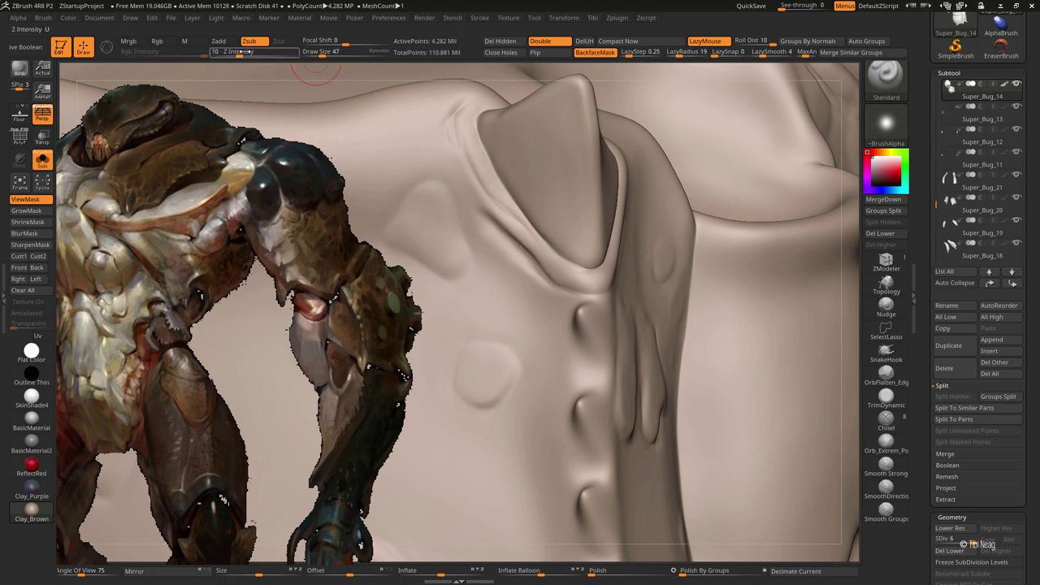
Raise Z Intensity to 15 and deepen the crease along the collar fold with DamStandard
left_click_drag(243, 51, 249, 51)
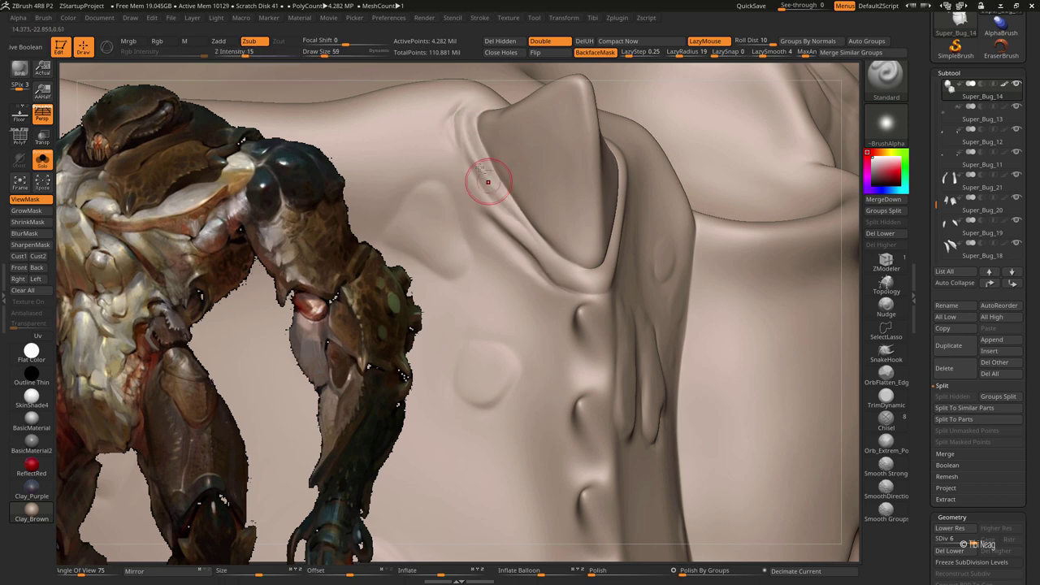
left_click_drag(567, 267, 584, 306)
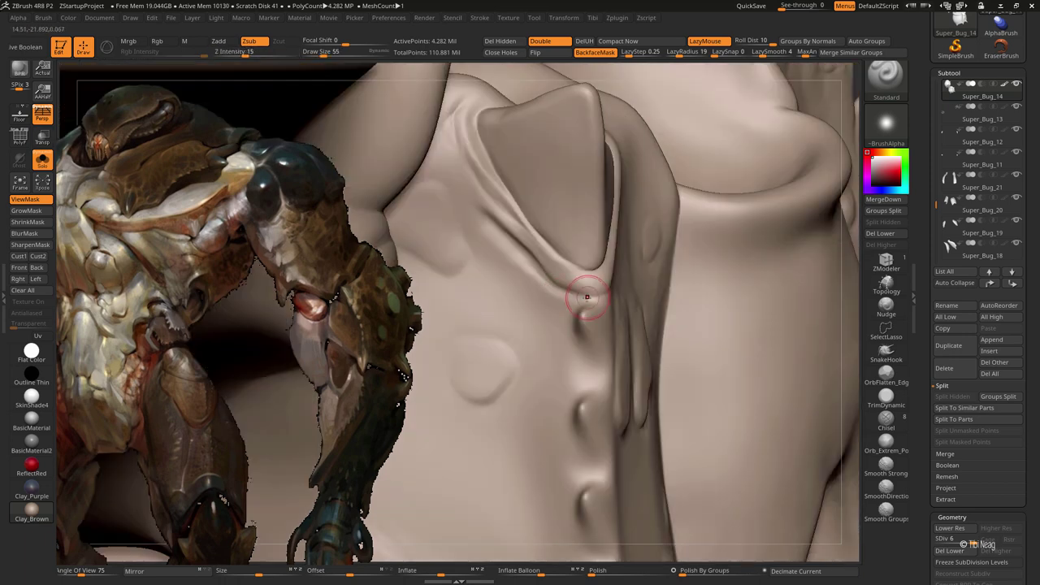
key("b")
key("i")
key("n")
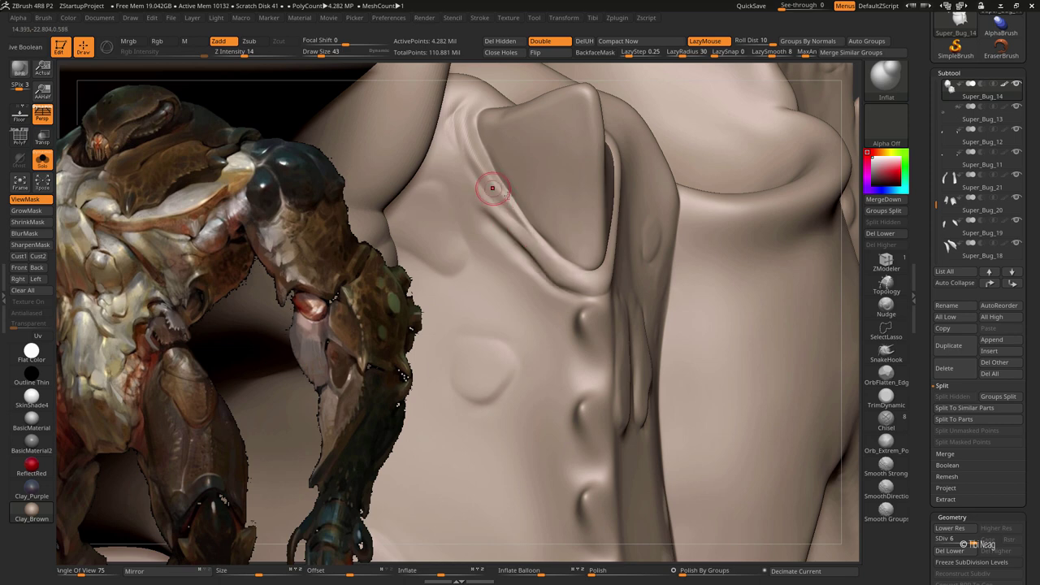
key("b")
key("d")
key("s")
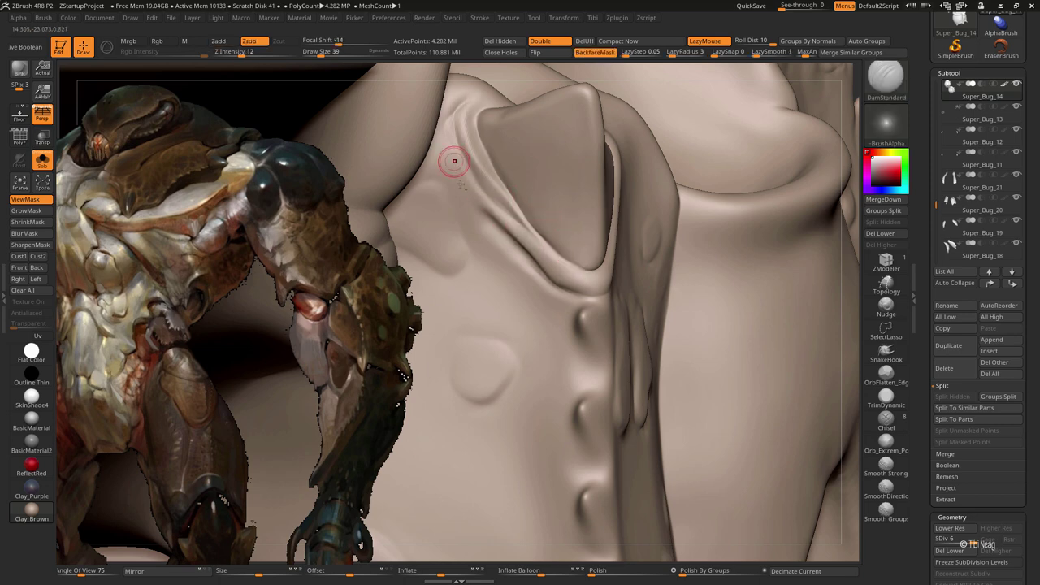
right_click_drag(453, 158, 445, 142)
left_click_drag(452, 157, 506, 204)
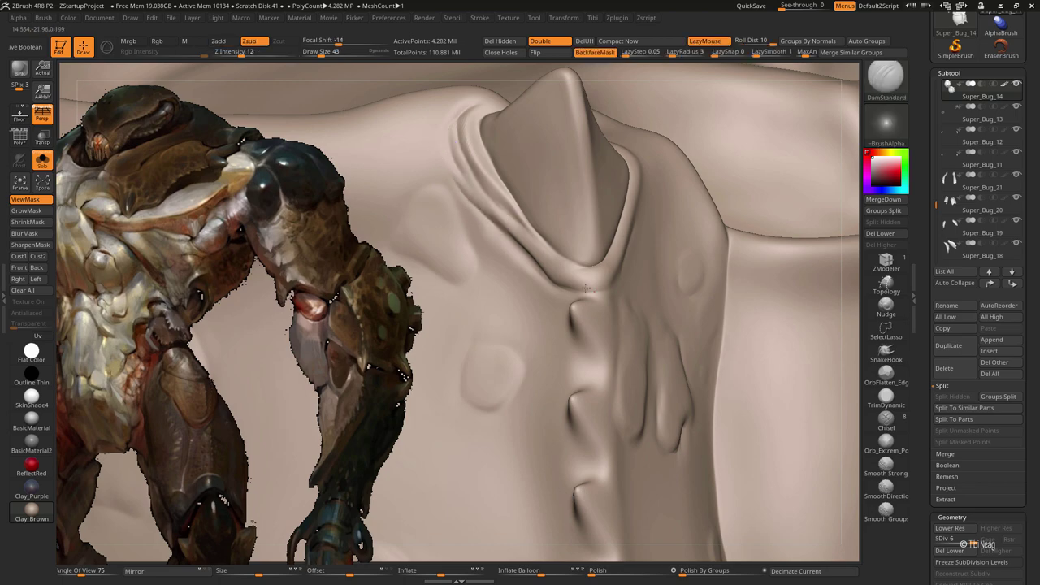
mouse_move(537, 264)
right_mouse_down()
mouse_move(544, 214)
mouse_move(495, 239)
mouse_move(456, 187)
right_mouse_up()
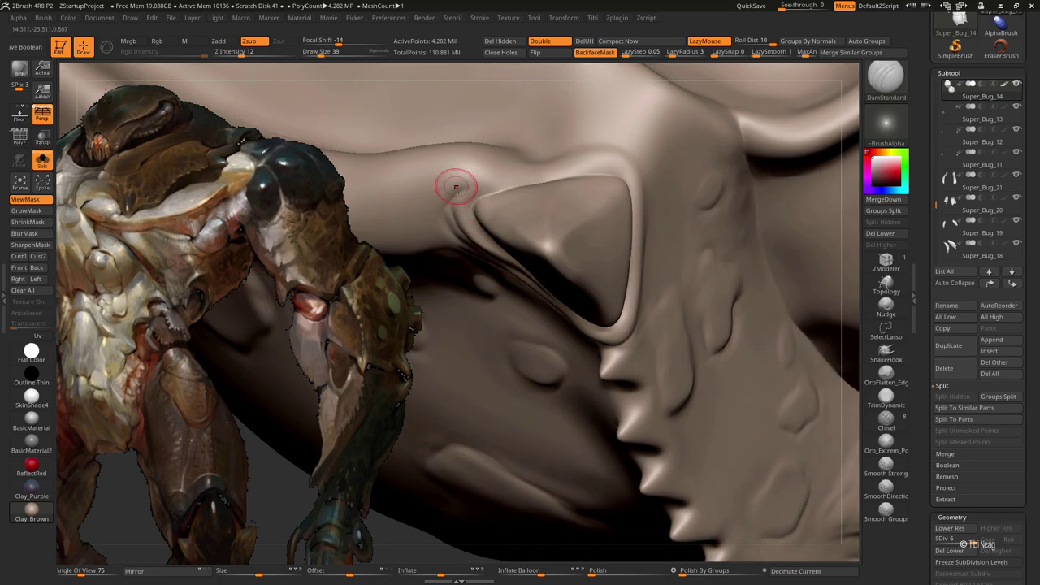
mouse_move(543, 175)
right_mouse_down()
mouse_move(506, 170)
mouse_move(561, 181)
mouse_move(548, 174)
mouse_move(575, 164)
mouse_move(652, 174)
right_mouse_up()
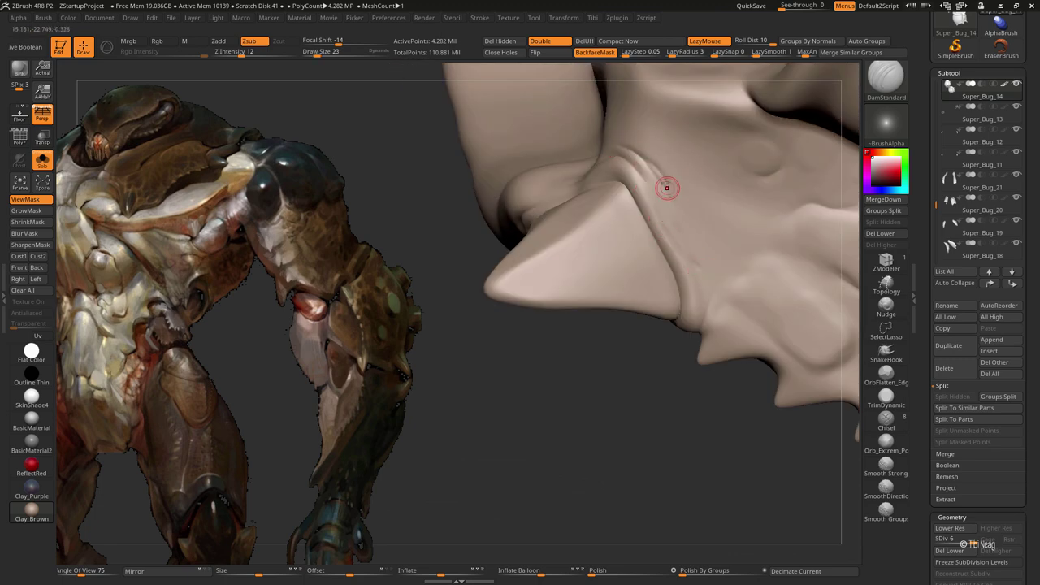
Carve a groove down the neck fold with DamStandard and smooth it
left_click_drag(646, 159, 647, 223)
key("b")
key("s")
key("t")
key("shift")
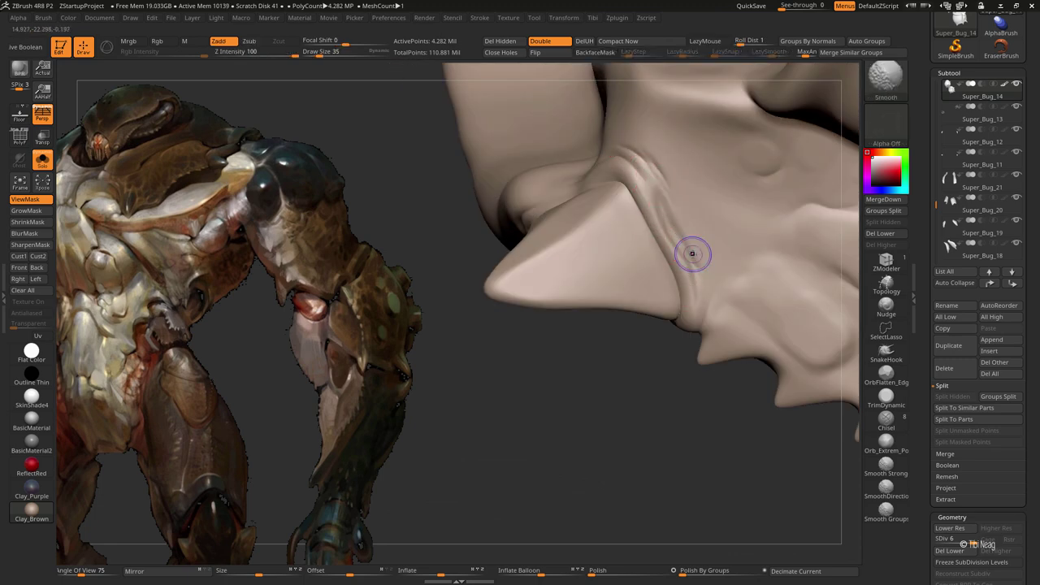
key("b")
key("d")
key("s")
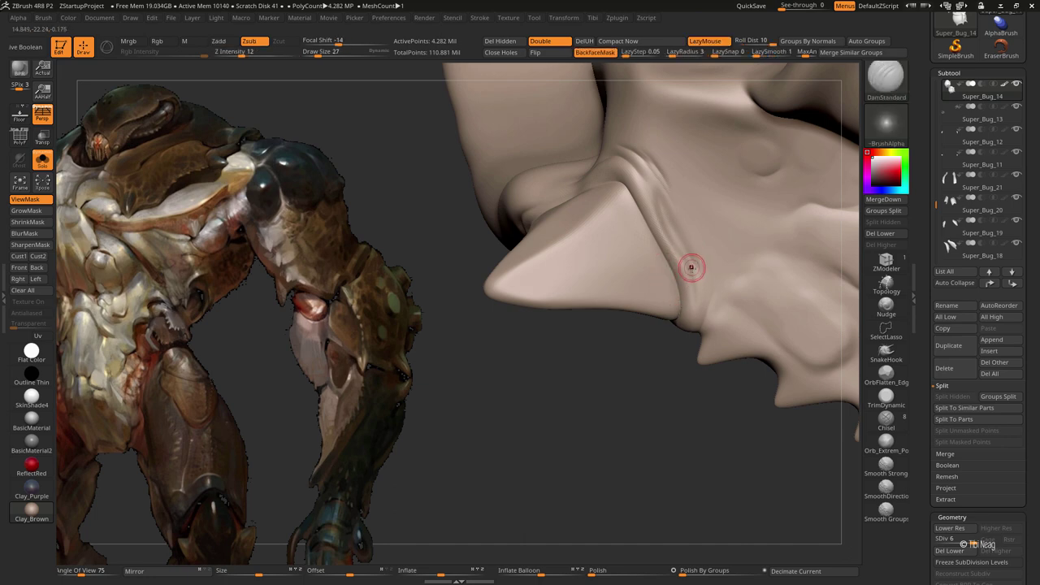
mouse_move(688, 267)
right_mouse_down()
mouse_move(561, 295)
mouse_move(527, 284)
mouse_move(523, 268)
mouse_move(502, 277)
right_mouse_up()
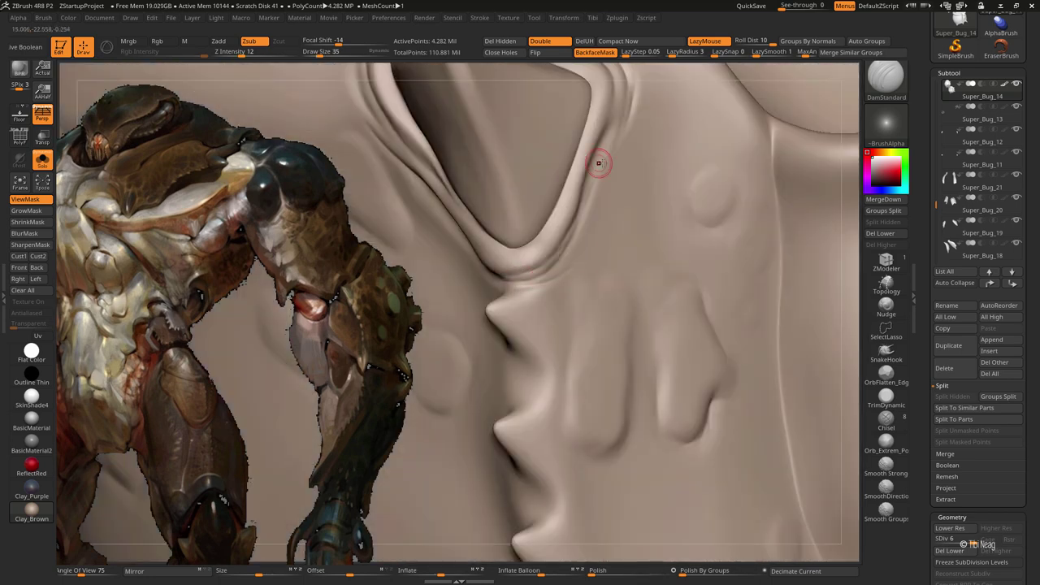
key("f")
mouse_move(559, 290)
right_mouse_down()
mouse_move(536, 382)
mouse_move(543, 415)
mouse_move(477, 314)
mouse_move(621, 305)
right_mouse_up()
Build up a raised bump on the spiky plate edge with Clay and polish it with hPolish
key("b")
key("c")
key("l")
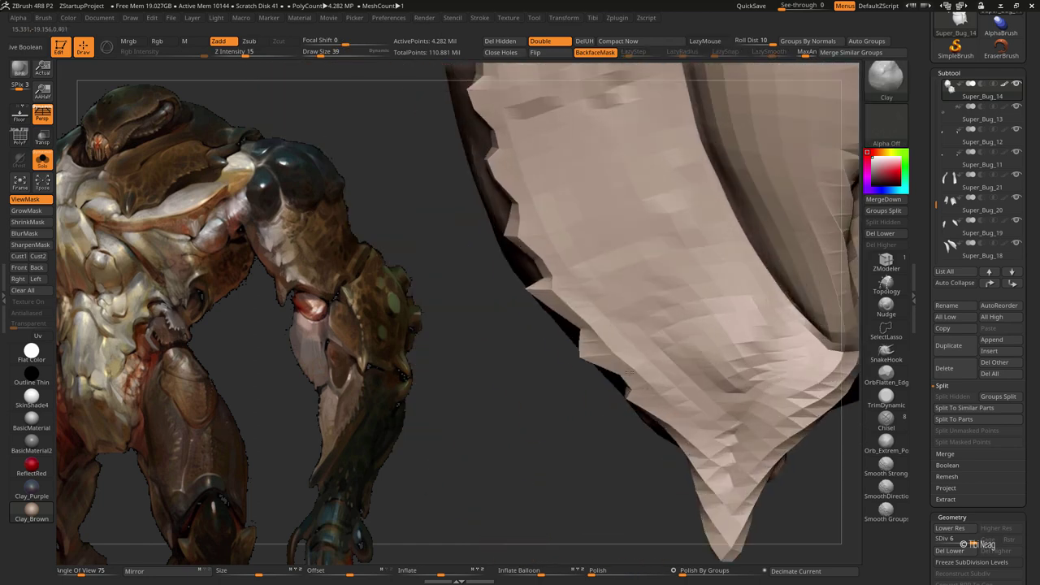
mouse_move(621, 305)
left_mouse_down()
mouse_move(642, 285)
mouse_move(624, 292)
mouse_move(629, 301)
left_mouse_up()
key("b")
key("h")
key("p")
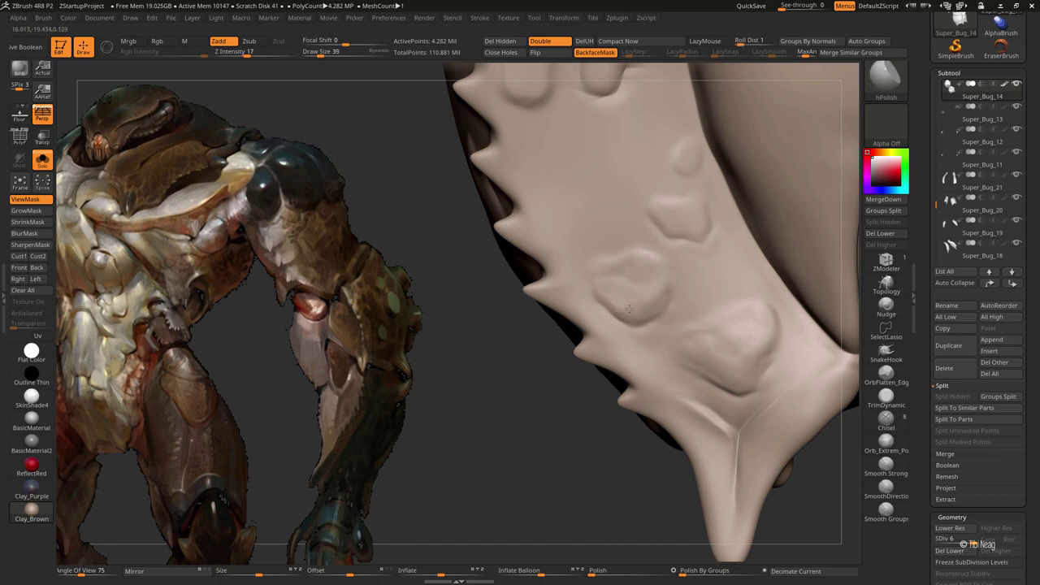
Cycle through DamStandard and Clay while orbiting and zooming out to a new angle on the plate
key("b")
key("d")
key("s")
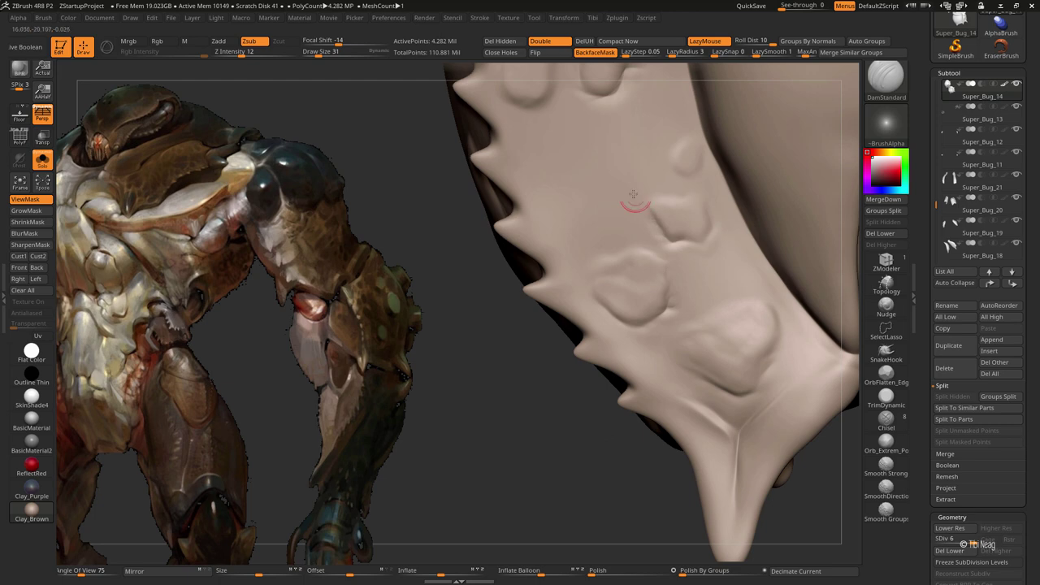
left_click_drag(465, 352, 523, 402)
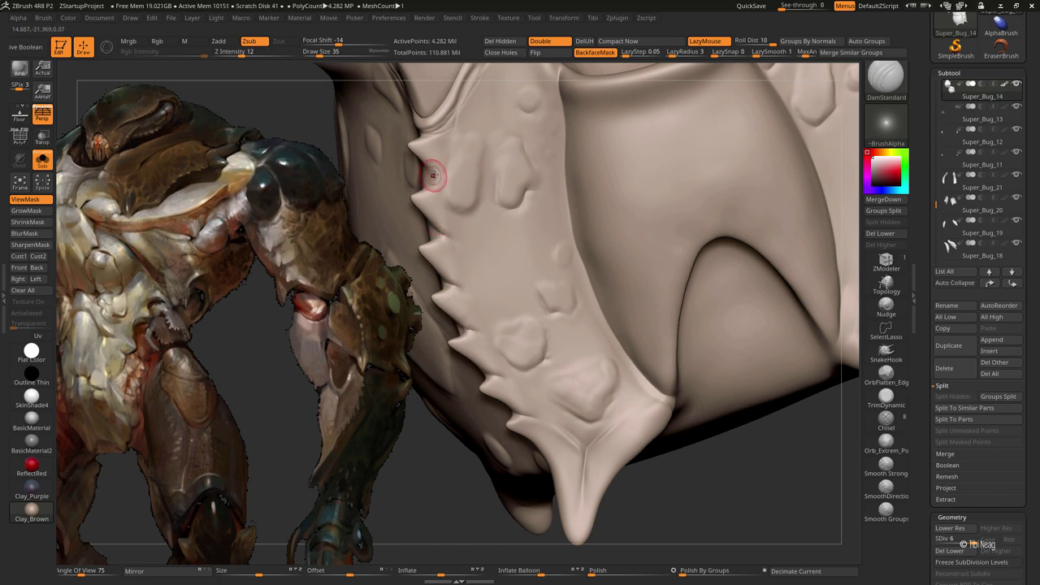
key("b")
key("c")
key("l")
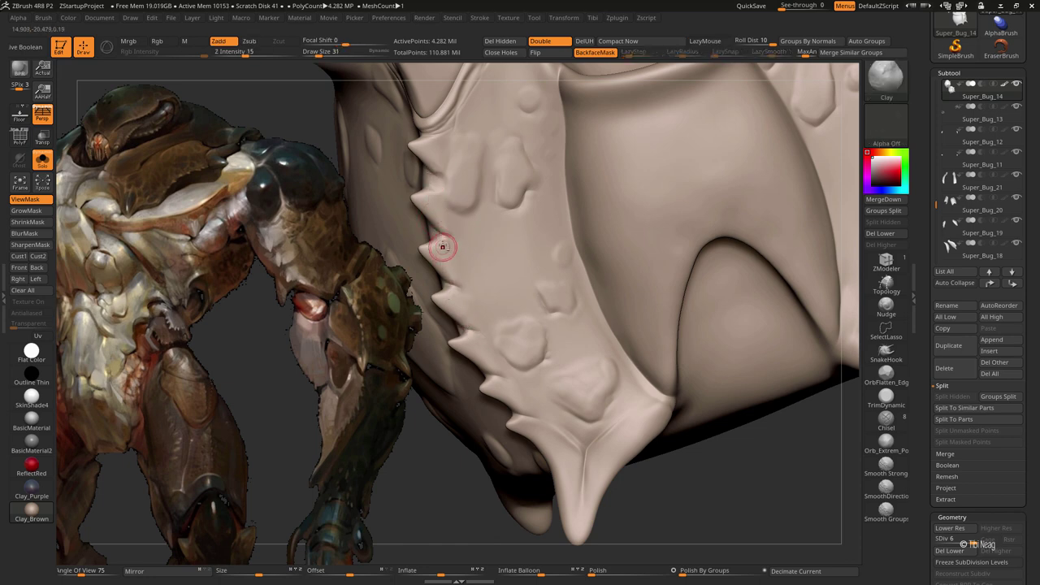
key("minus")
mouse_move(413, 427)
left_mouse_down()
mouse_move(509, 459)
mouse_move(545, 242)
left_mouse_up()
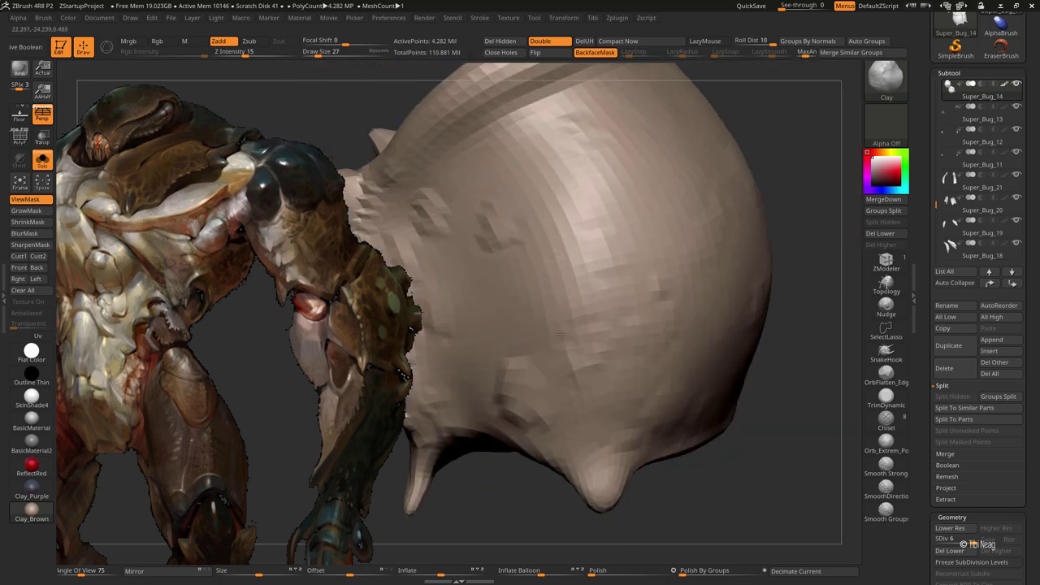
Zoom in on the abdomen plate and flatten its bumps with hPolish
mouse_move(545, 241)
right_mouse_down()
mouse_move(594, 327)
mouse_move(592, 348)
mouse_move(610, 339)
right_mouse_up()
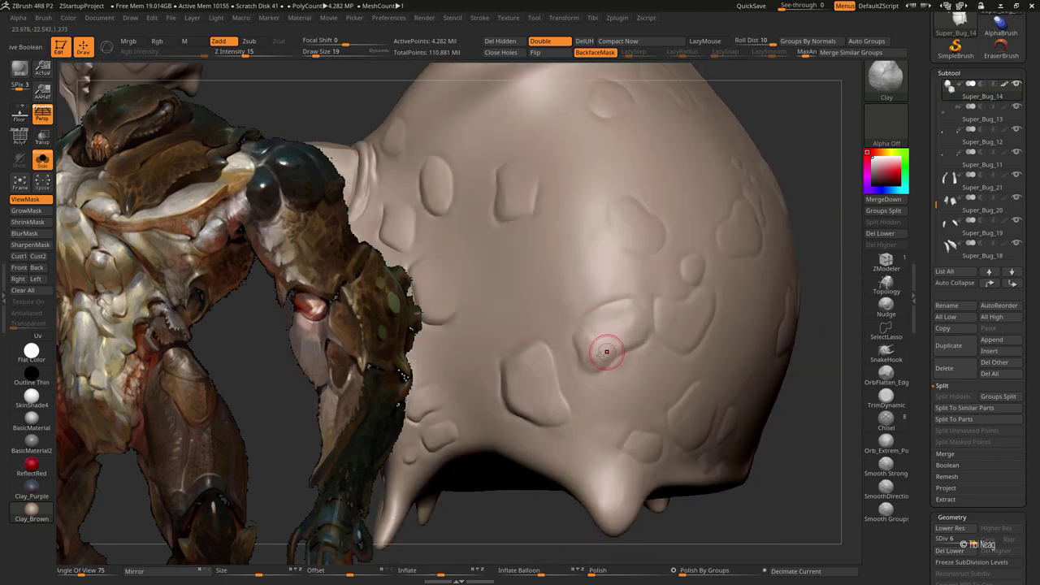
key("b")
key("h")
key("p")
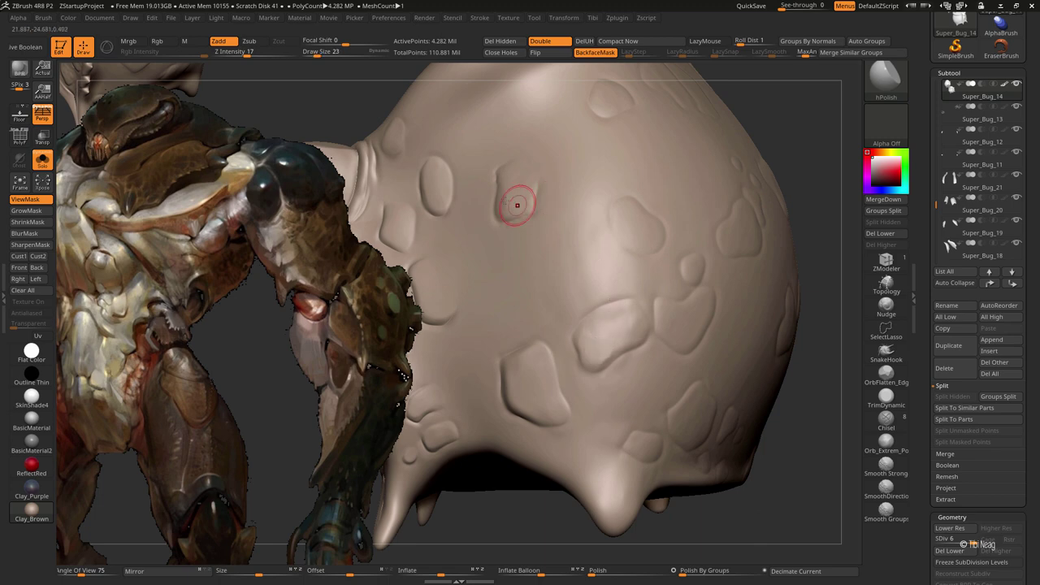
mouse_move(517, 205)
right_mouse_down()
mouse_move(615, 258)
mouse_move(534, 271)
right_mouse_up()
key("b")
key("d")
key("s")
Carve a thin crease on the abdomen, undoing and redoing strokes and turning LazyMouse off
key("ctrl+z")
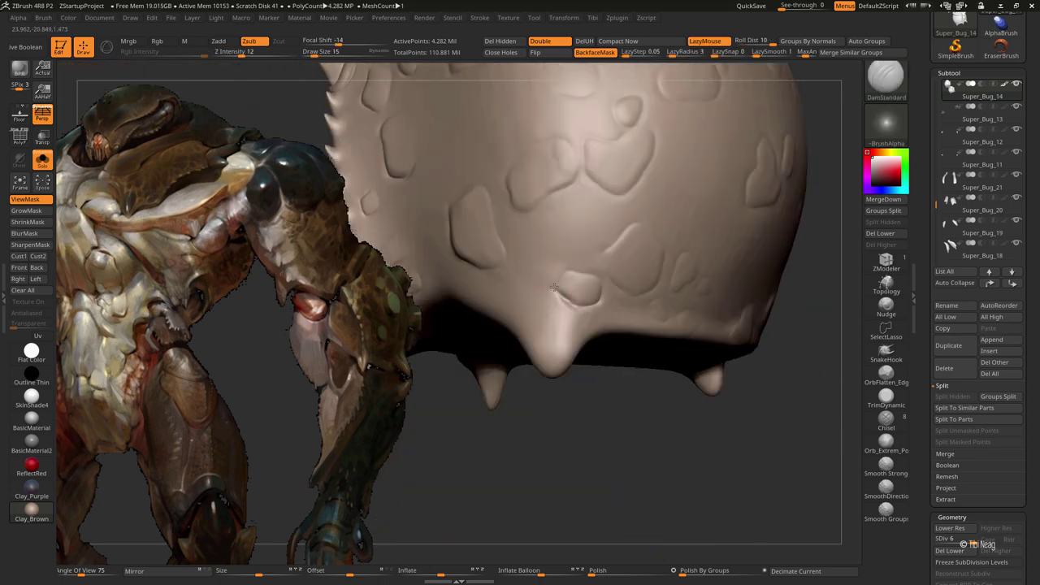
key("ctrl+z")
key("ctrl+z")
key("ctrl+shift+z")
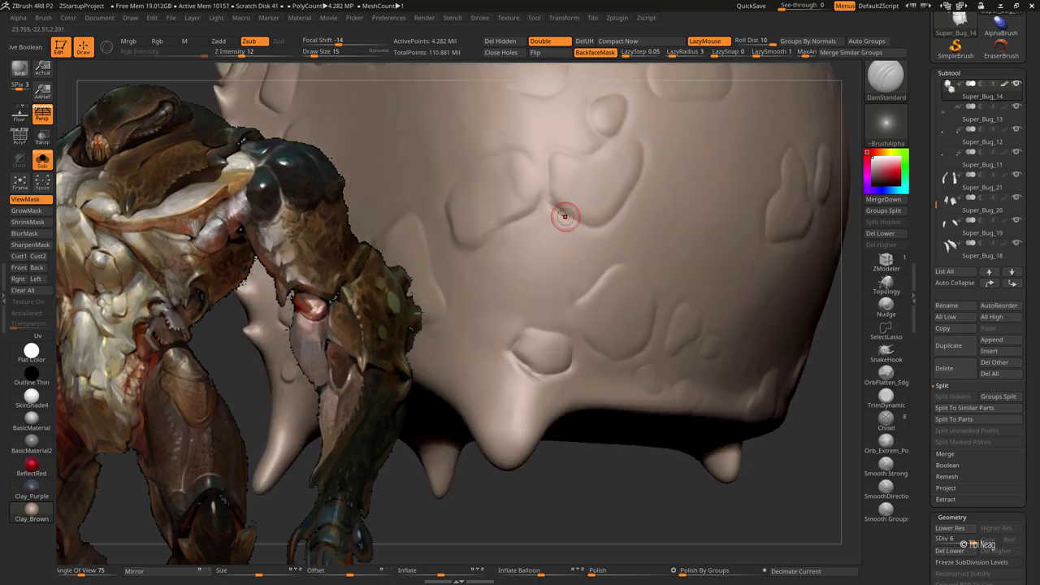
left_click_drag(564, 216, 548, 176)
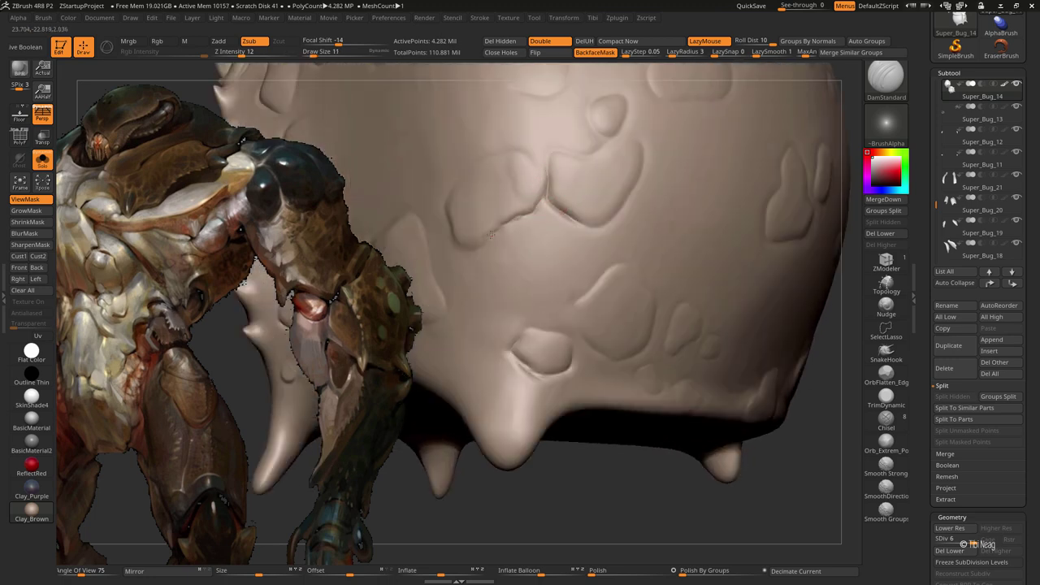
key("ctrl+z")
left_click(694, 43)
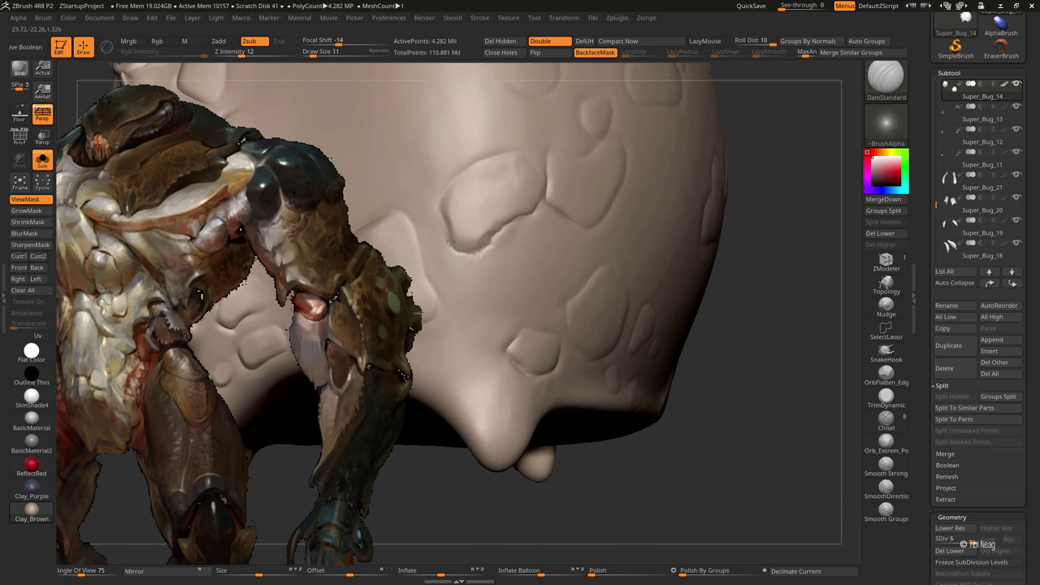
key("ctrl+shift+z")
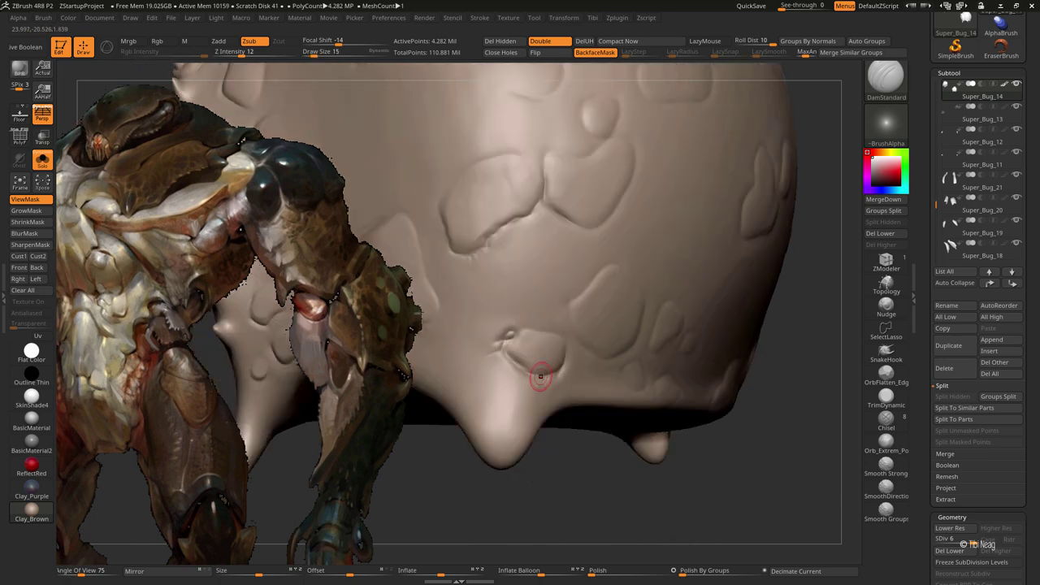
Polish the abdomen bumps again, viewing it from above and side-on, then switch to Clay
key("b")
key("h")
key("p")
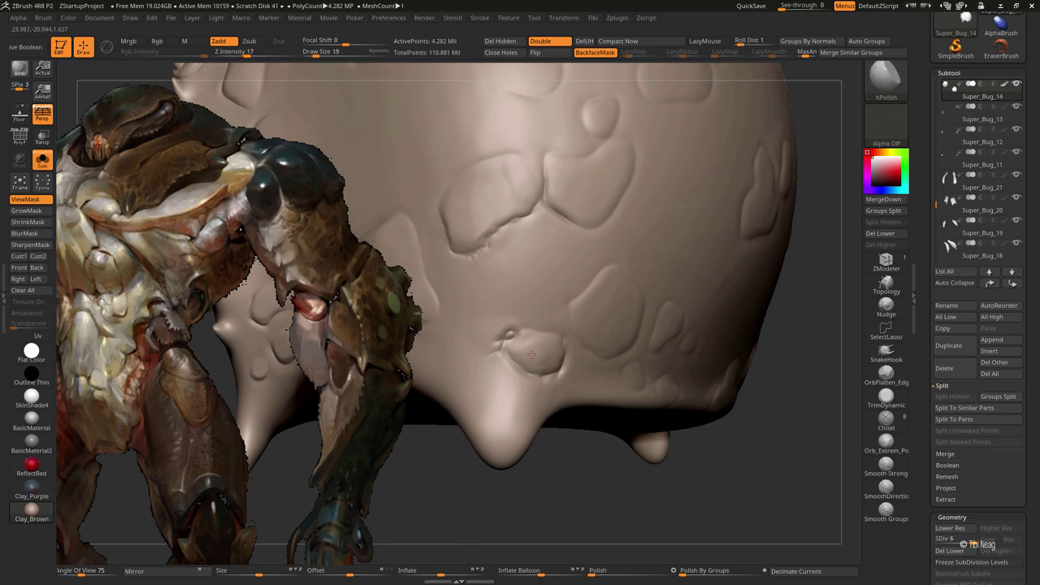
mouse_move(558, 249)
right_mouse_down()
mouse_move(645, 283)
mouse_move(599, 221)
right_mouse_up()
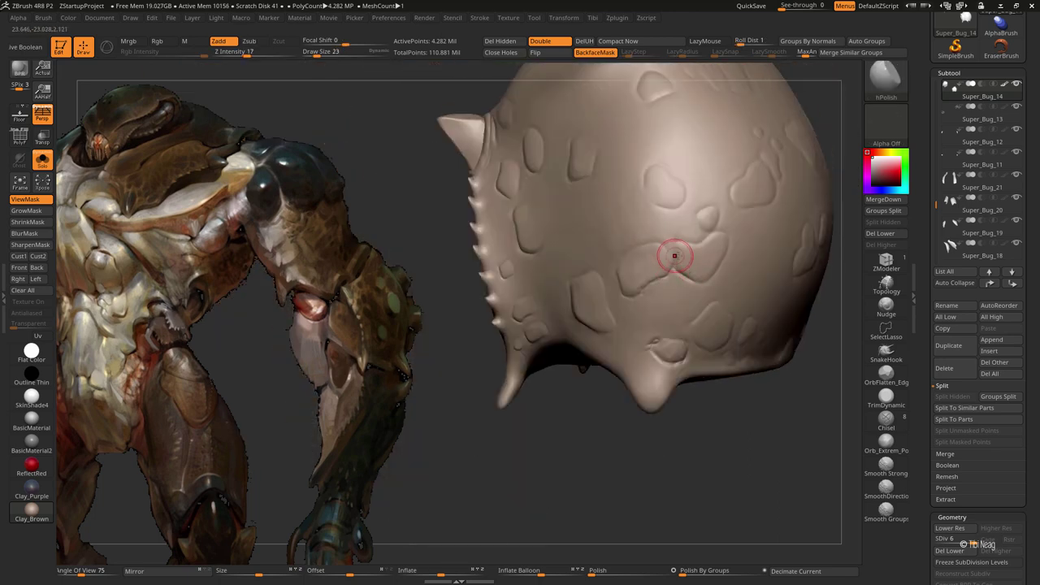
mouse_move(673, 244)
right_mouse_down("alt")
mouse_move(601, 305)
mouse_move(564, 219)
mouse_move(609, 271)
right_mouse_up("alt")
key("b")
key("c")
key("l")
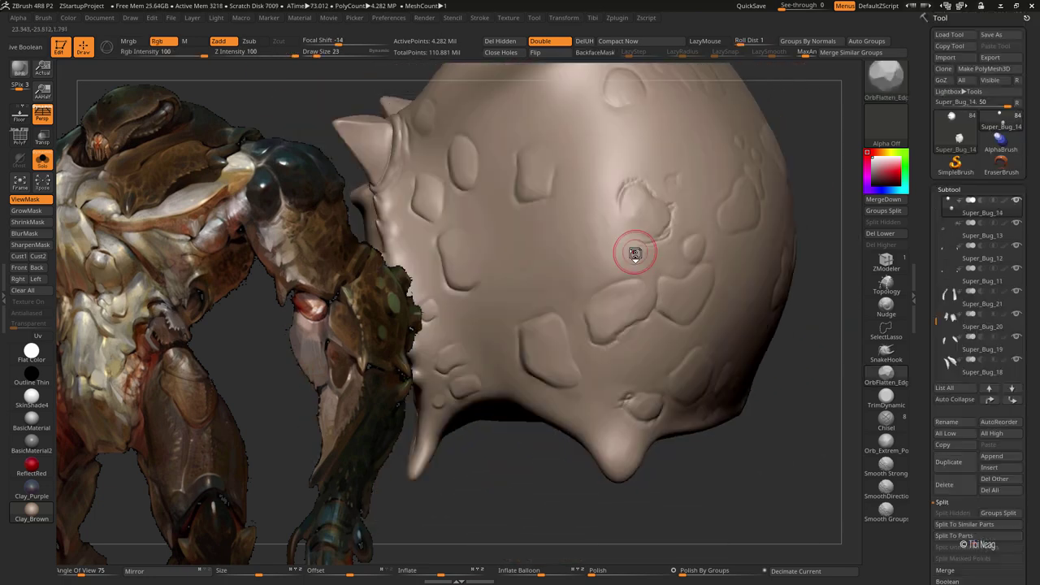
Mask a rectangular region and a small patch on the abdomen plate
right_click_drag(640, 257, 706, 133)
left_click_drag(706, 134, 450, 413, "ctrl")
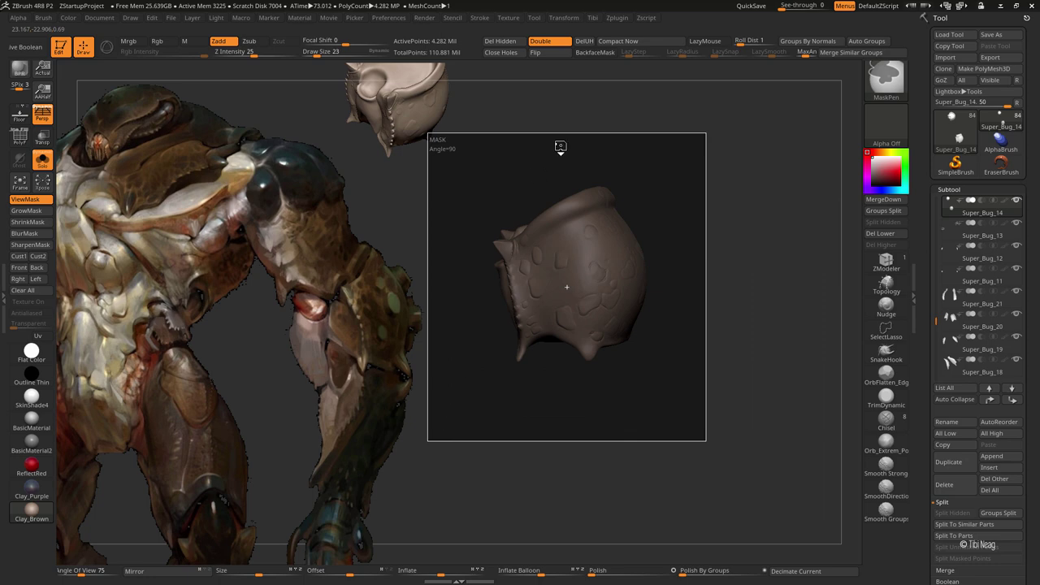
left_click_drag(550, 153, 594, 162, "ctrl")
mouse_move(594, 163)
right_mouse_down()
mouse_move(536, 272)
mouse_move(550, 317)
right_mouse_up()
left_click_drag(552, 313, 561, 313, "ctrl")
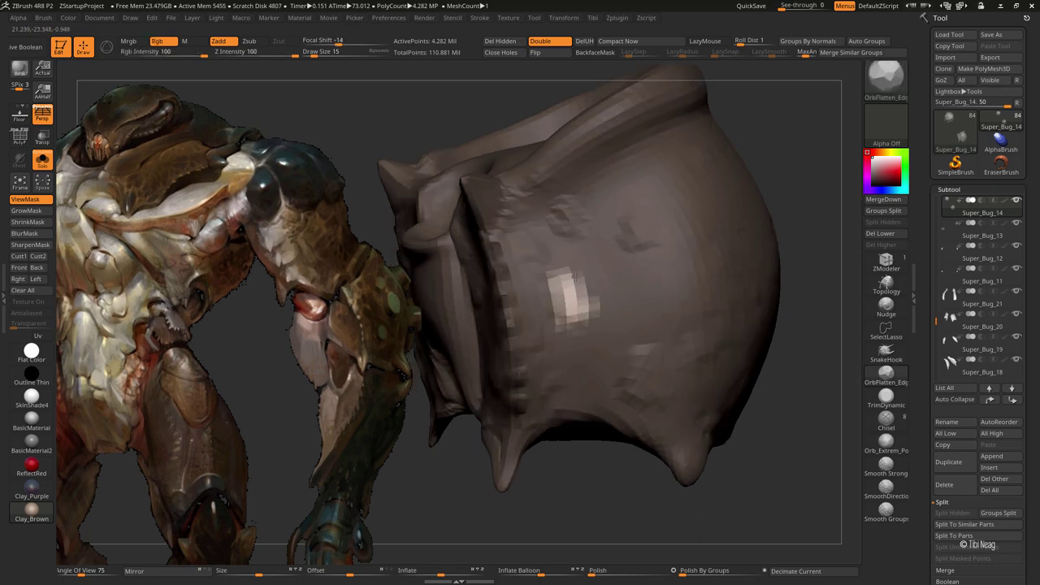
right_click_drag(570, 327, 560, 370)
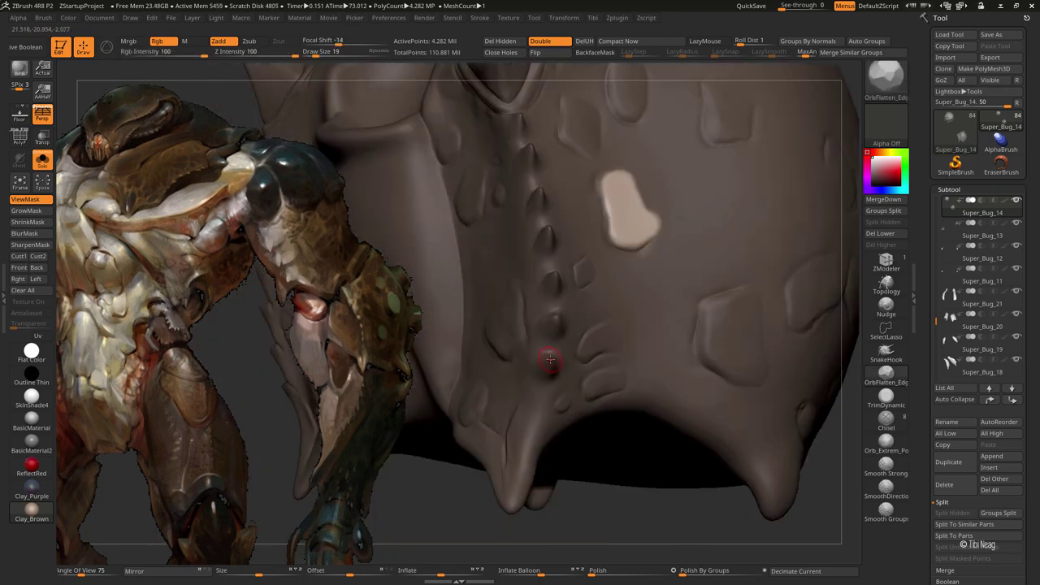
Paint a mask onto the large spike with MaskPen
key("ctrl")
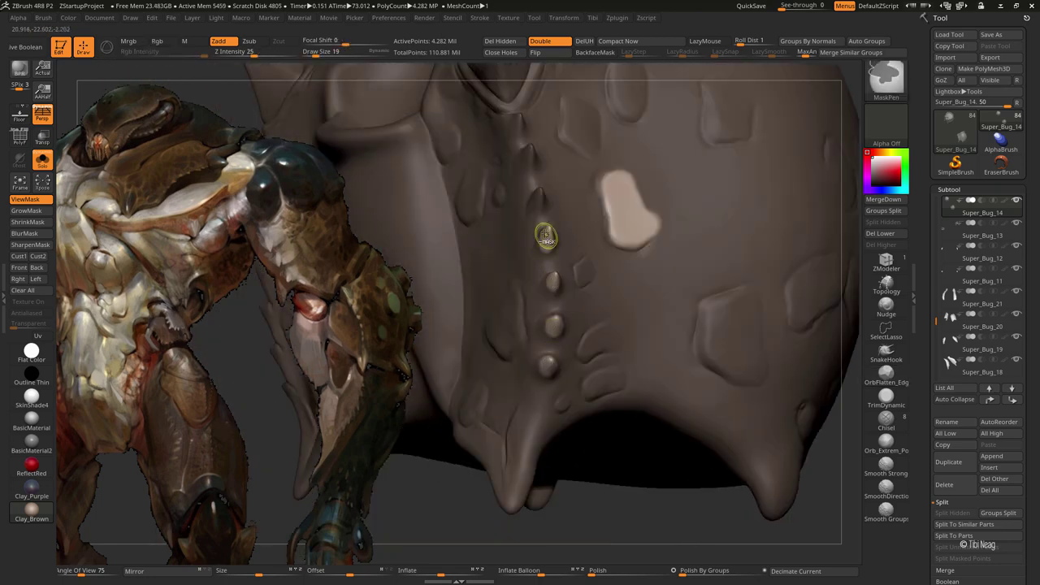
right_click_drag(546, 236, 547, 273)
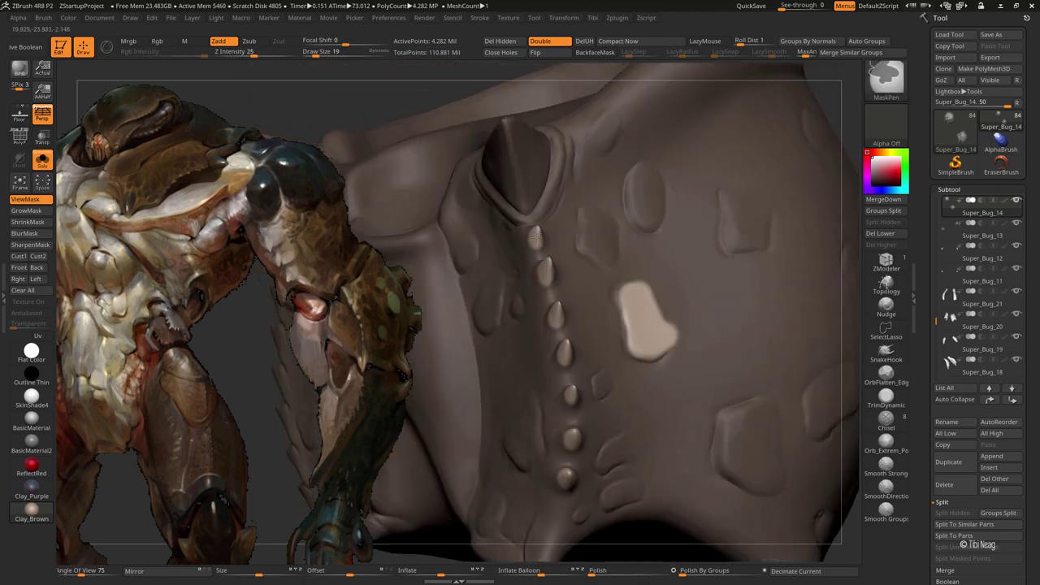
mouse_move(535, 236)
right_mouse_down()
mouse_move(507, 334)
mouse_move(534, 332)
mouse_move(475, 289)
right_mouse_up()
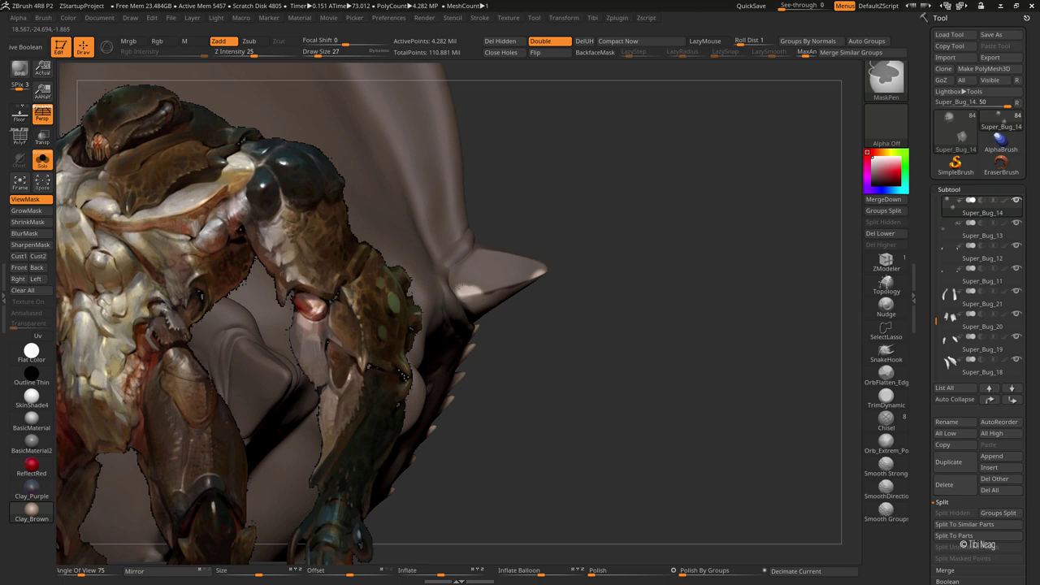
right_click_drag(604, 260, 495, 288)
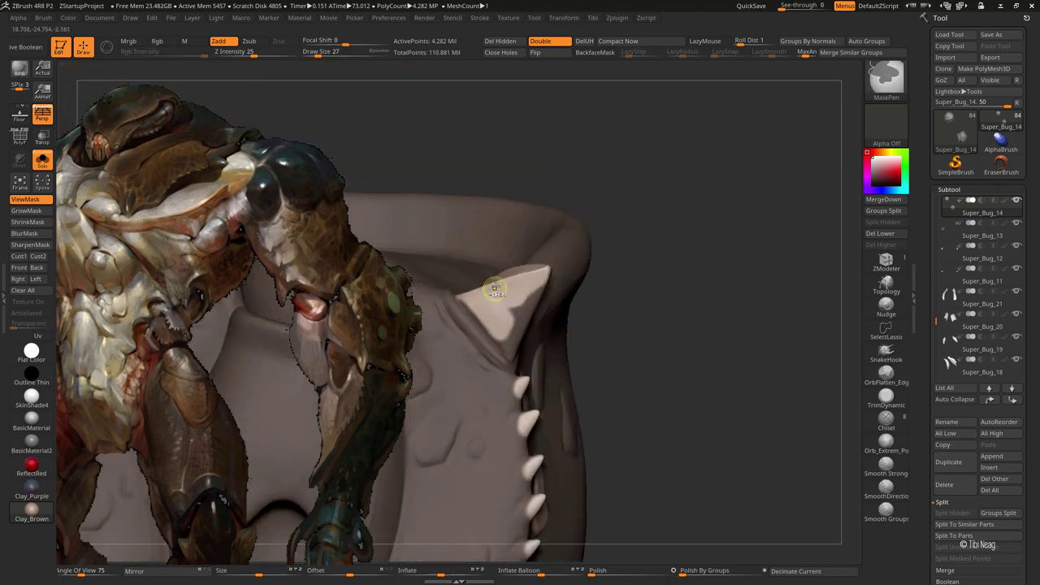
right_click_drag(505, 342, 511, 320)
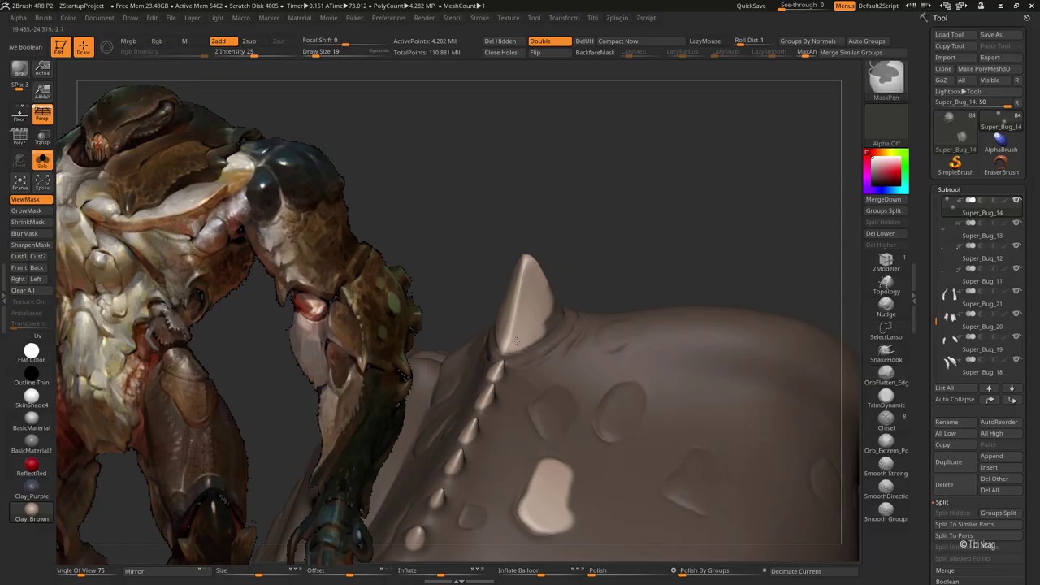
mouse_move(520, 337)
right_mouse_down()
mouse_move(547, 307)
mouse_move(504, 325)
right_mouse_up()
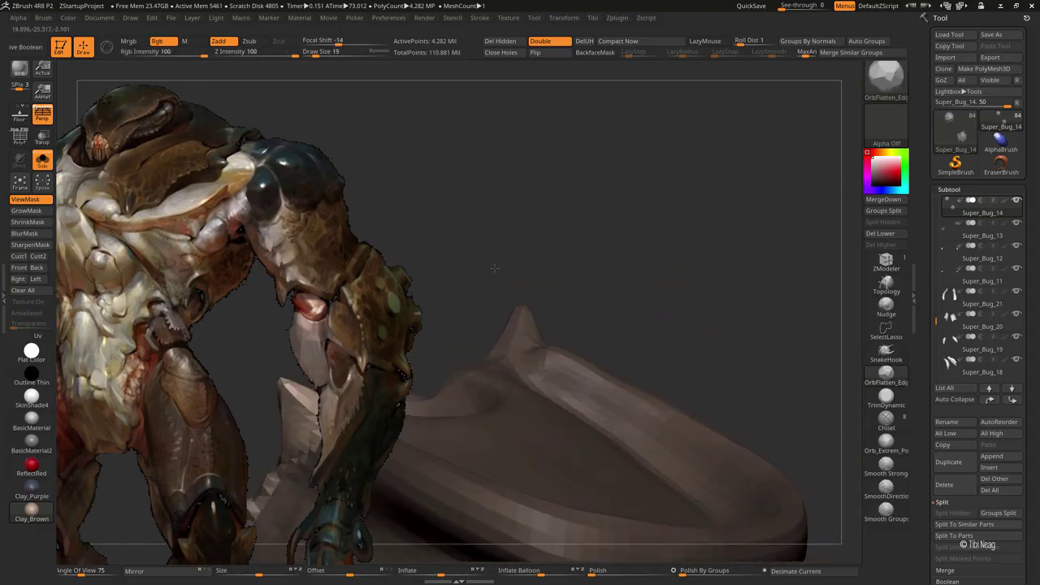
left_click_drag(491, 360, 499, 366)
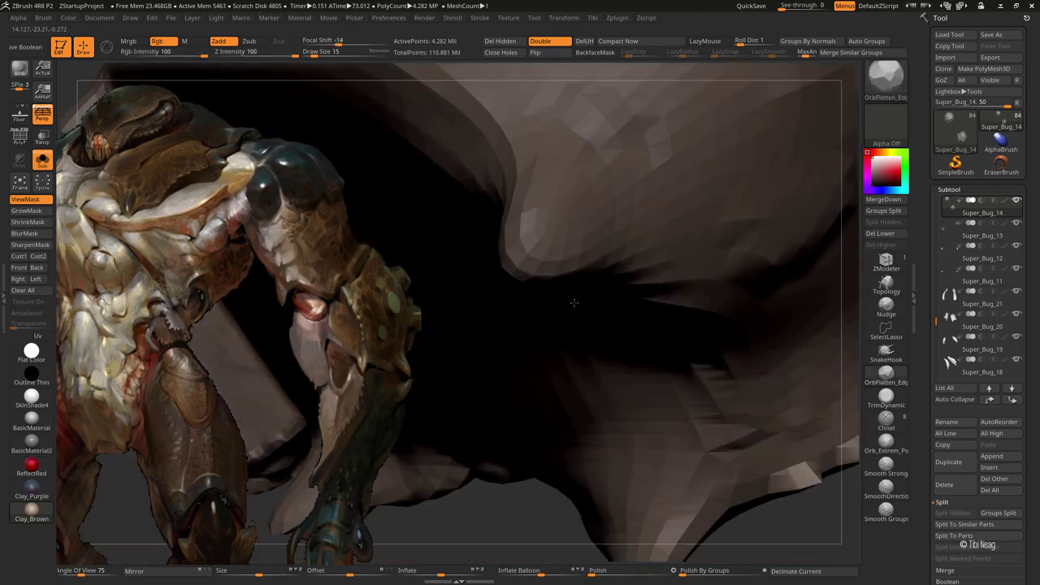
mouse_move(540, 337)
right_mouse_down()
mouse_move(481, 285)
mouse_move(498, 303)
right_mouse_up()
Mask and flatten two bump patches on the plate with OrbFlatten_Edge
left_click(886, 376)
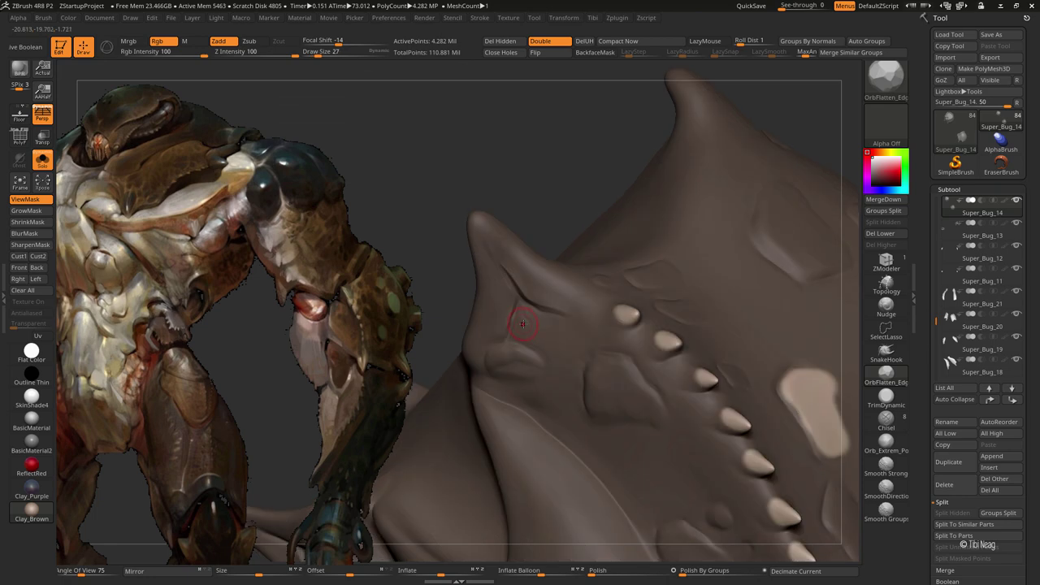
left_click_drag(459, 305, 474, 309, "ctrl")
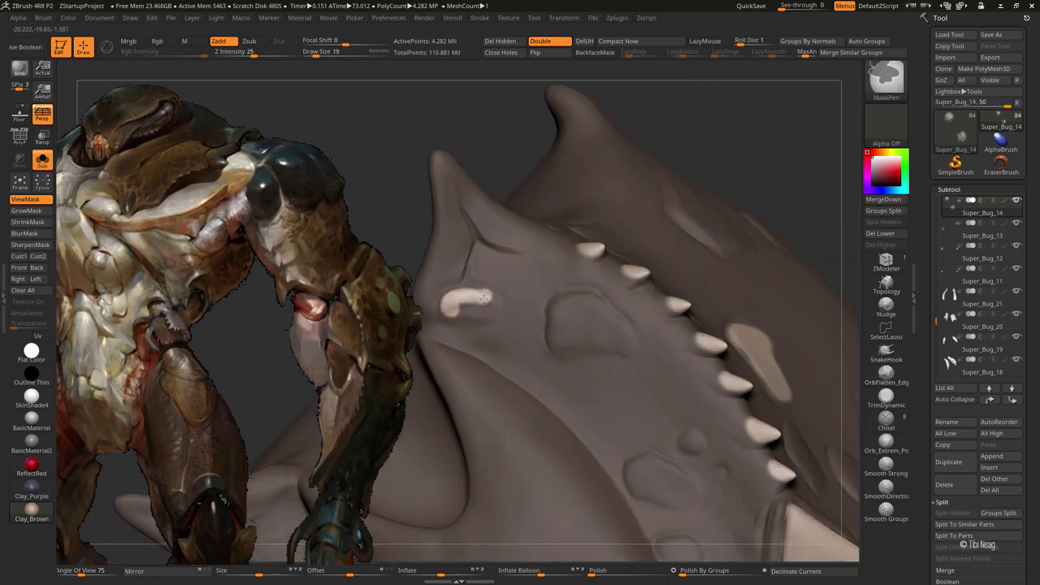
mouse_move(560, 338)
left_mouse_down("ctrl")
mouse_move(554, 306)
mouse_move(534, 348)
left_mouse_up("ctrl")
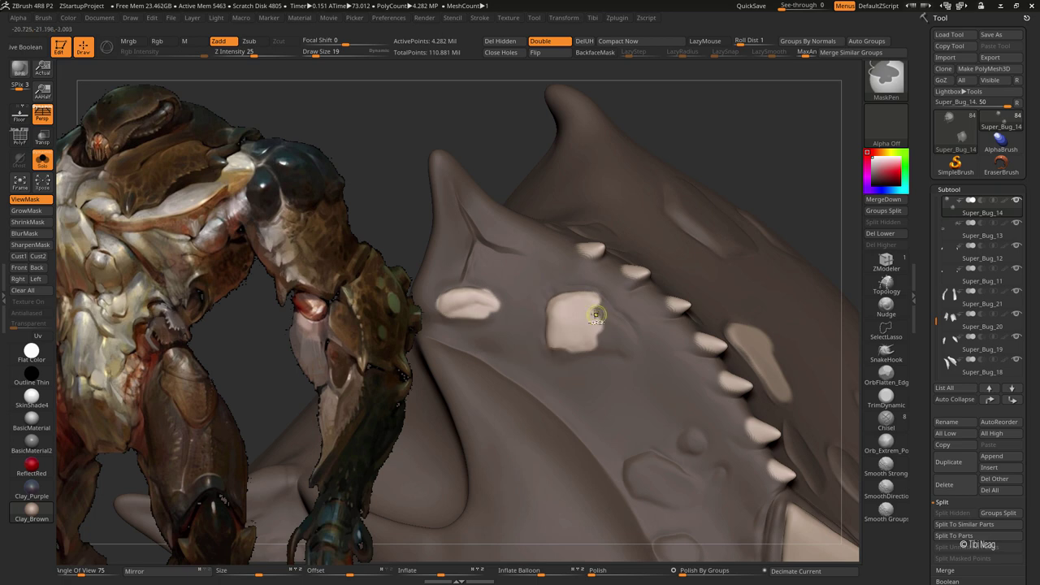
mouse_move(601, 309)
left_mouse_down("ctrl")
mouse_move(618, 341)
mouse_move(529, 268)
mouse_move(674, 235)
mouse_move(712, 242)
left_mouse_up("ctrl")
Invert the mask on the abdomen piece and grow it slightly
left_click(712, 242, "ctrl")
left_click(32, 213)
left_click_drag(715, 170, 731, 154)
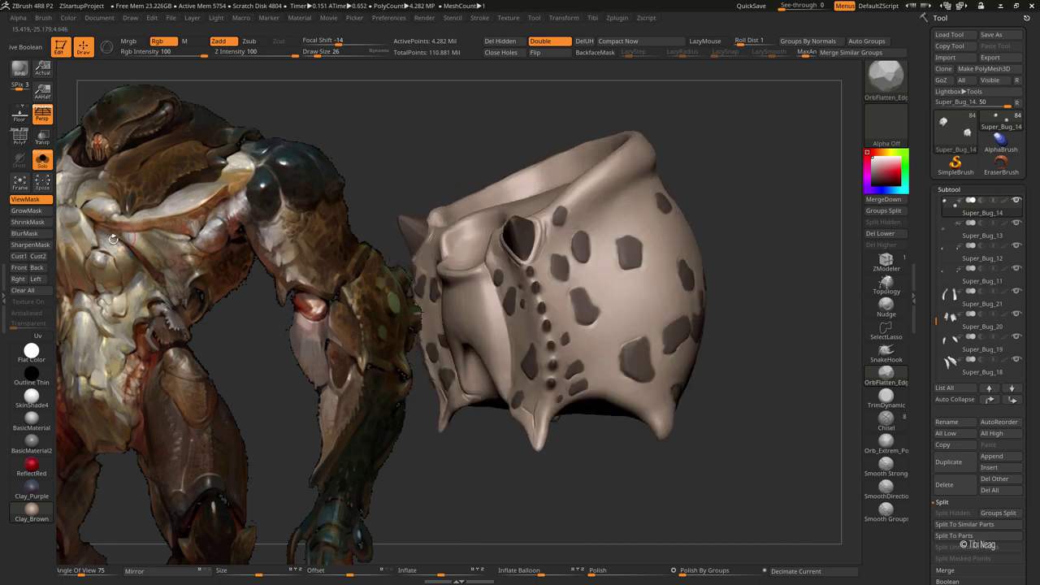
scroll(975, 372, "down", 10)
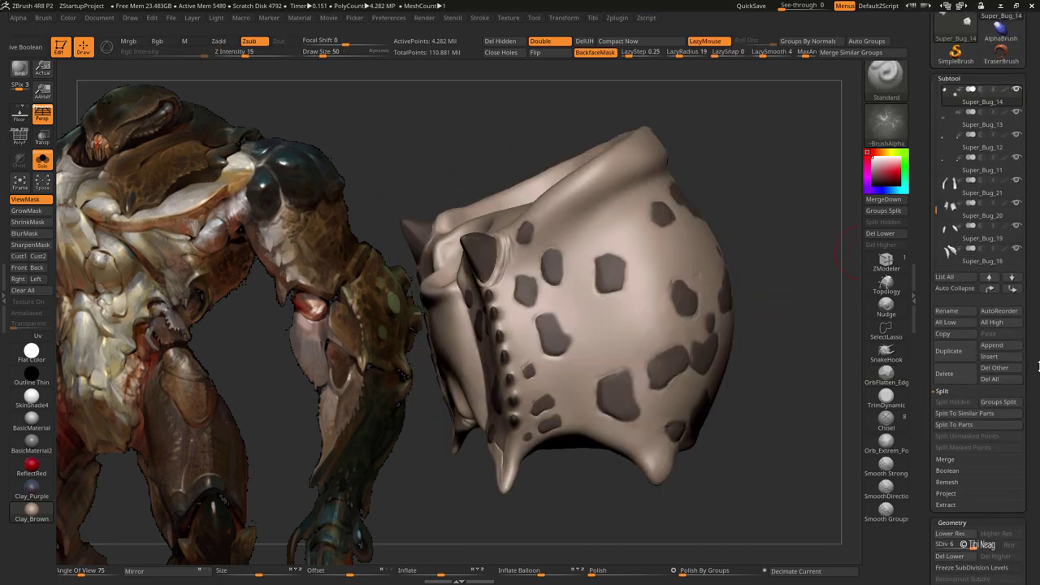
Preview surface noise at scale about 33.6 and strength 0.00089 with a reshaped noise curve
left_click(948, 363)
left_click(971, 376)
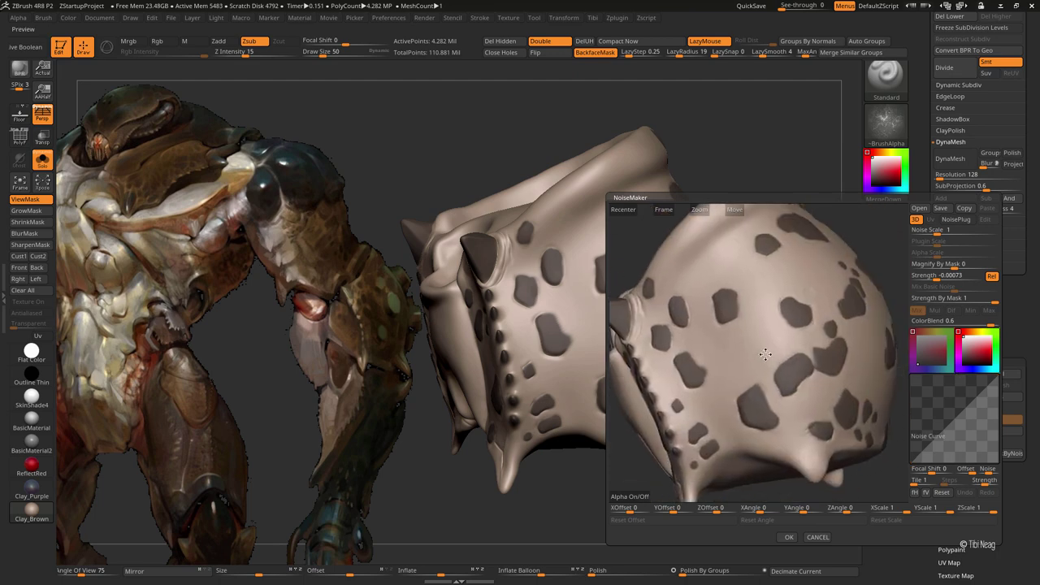
left_click_drag(759, 355, 796, 325)
left_click_drag(926, 234, 957, 274)
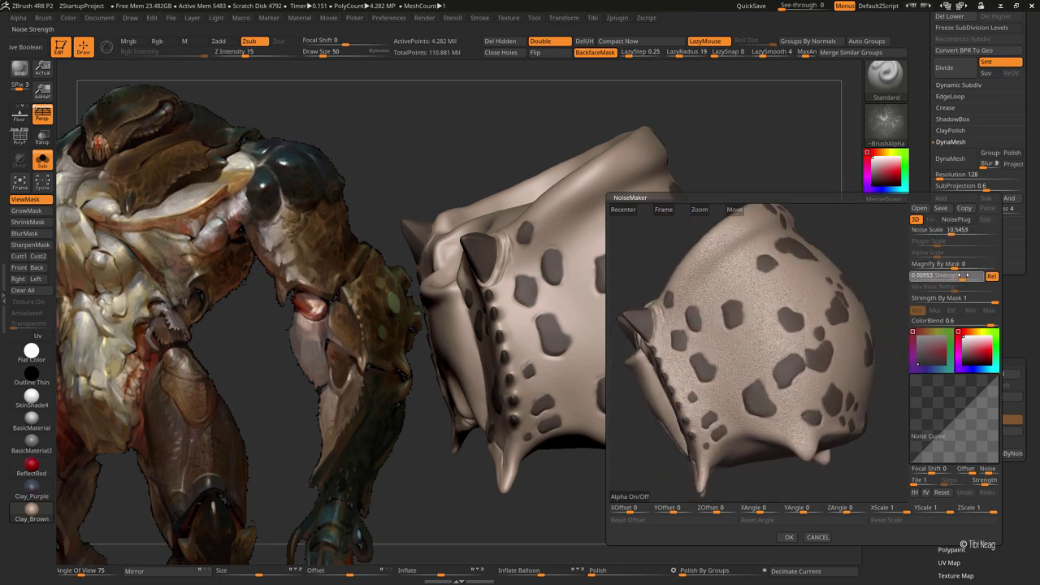
left_click_drag(952, 232, 956, 233)
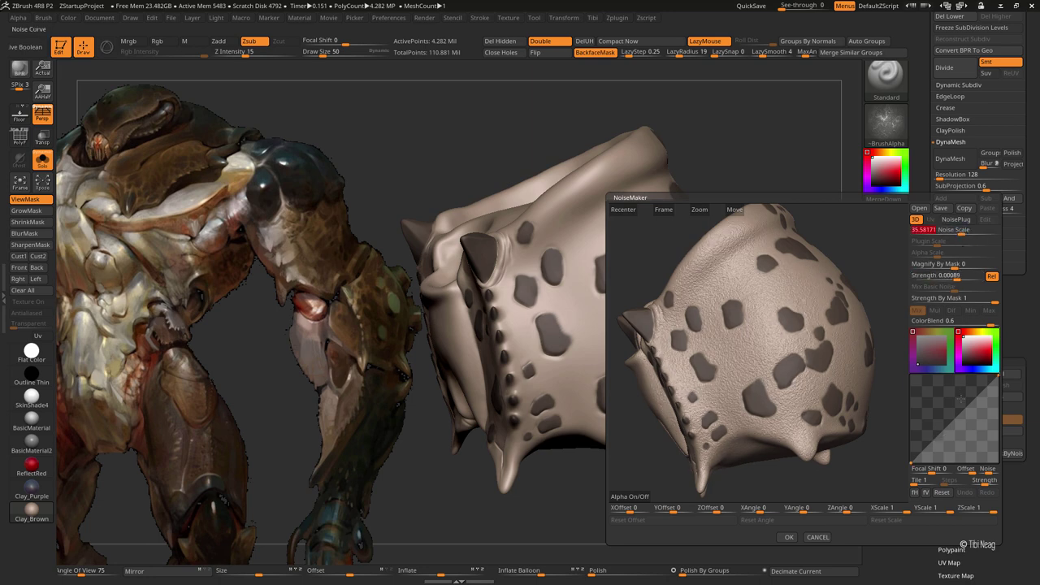
mouse_move(943, 431)
left_mouse_down()
mouse_move(936, 443)
mouse_move(970, 413)
mouse_move(974, 420)
mouse_move(978, 405)
left_mouse_up()
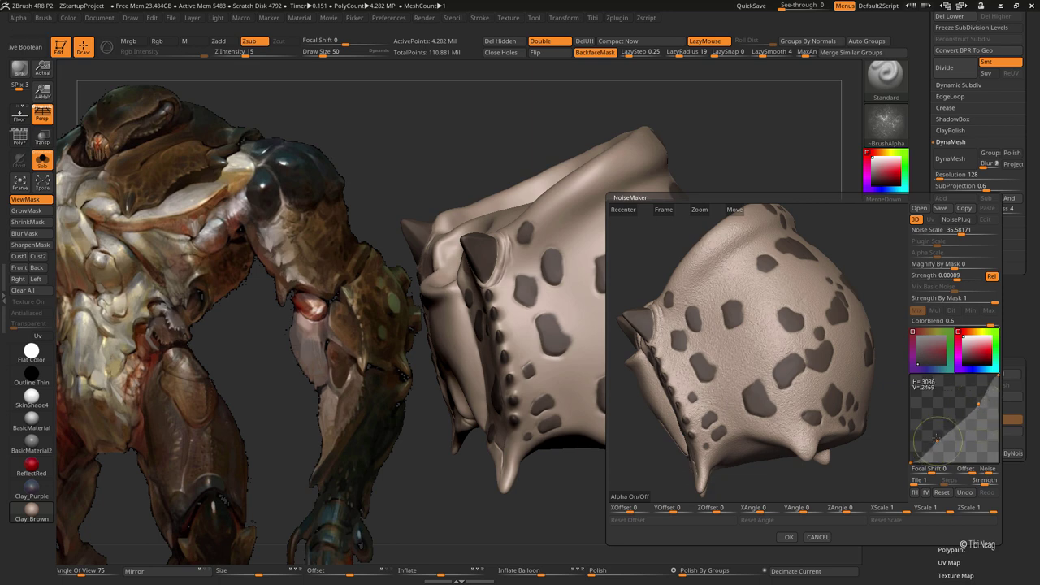
left_click_drag(936, 443, 933, 434)
mouse_move(953, 232)
left_mouse_down()
mouse_move(967, 232)
mouse_move(957, 231)
left_mouse_up()
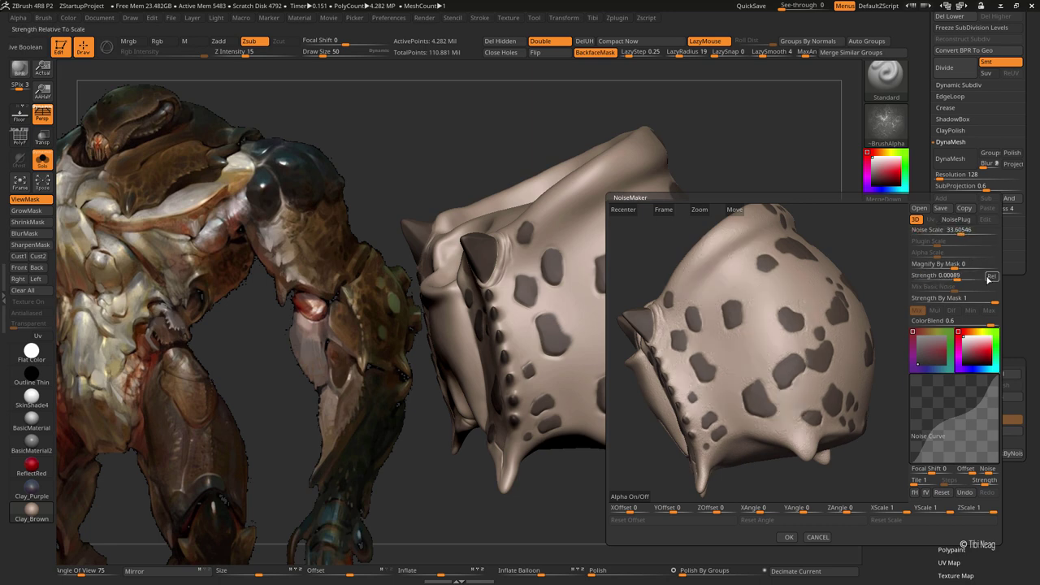
left_click_drag(953, 279, 958, 279)
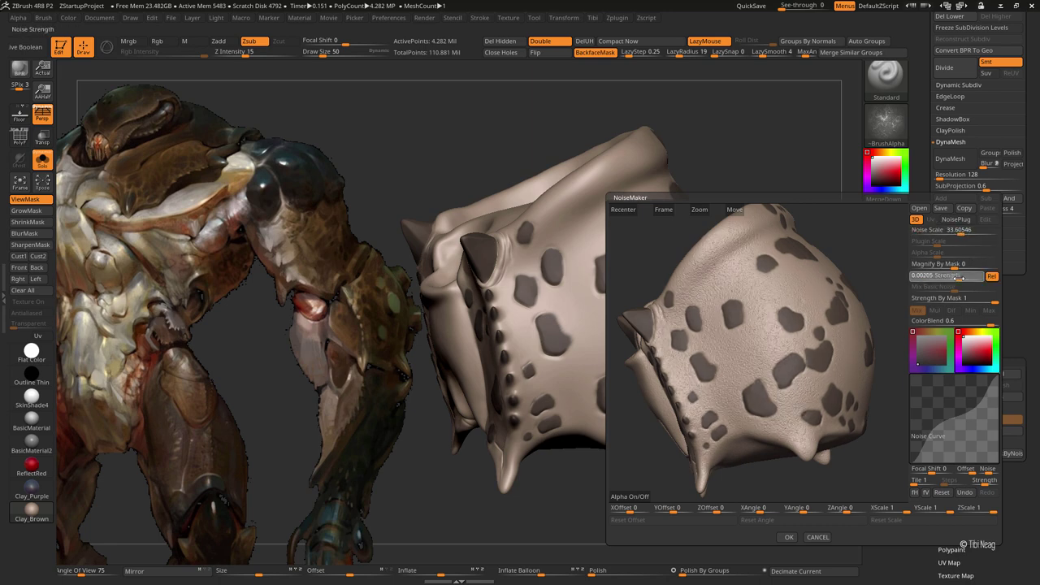
left_click(789, 537)
left_click_drag(737, 241, 812, 254)
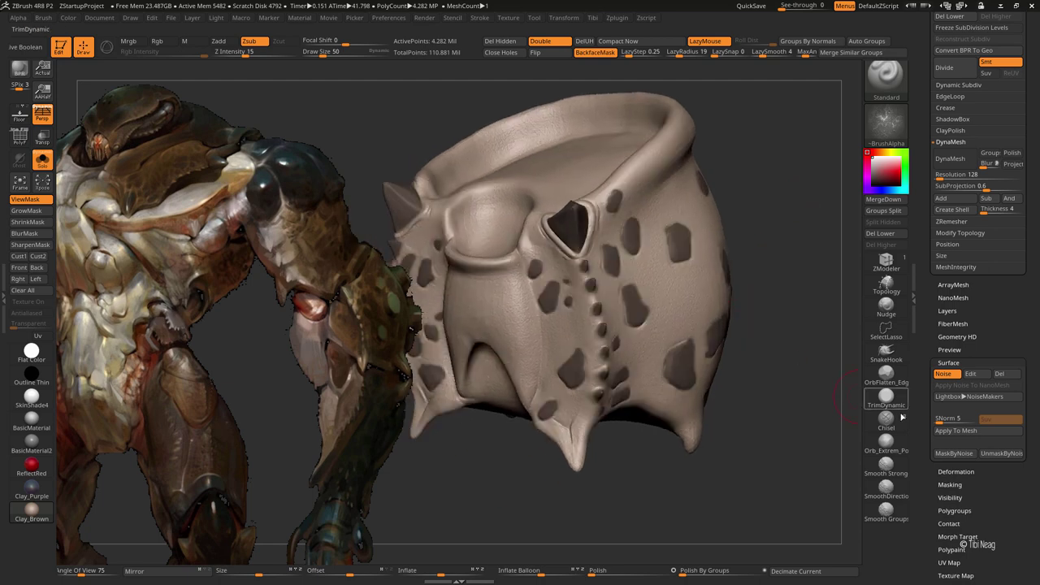
Apply the noise to the mesh, show the mask, and delete the undo history
left_click(956, 431)
mouse_move(808, 215)
left_mouse_down()
mouse_move(789, 204)
mouse_move(776, 159)
mouse_move(756, 154)
left_mouse_up()
key("ctrl+h")
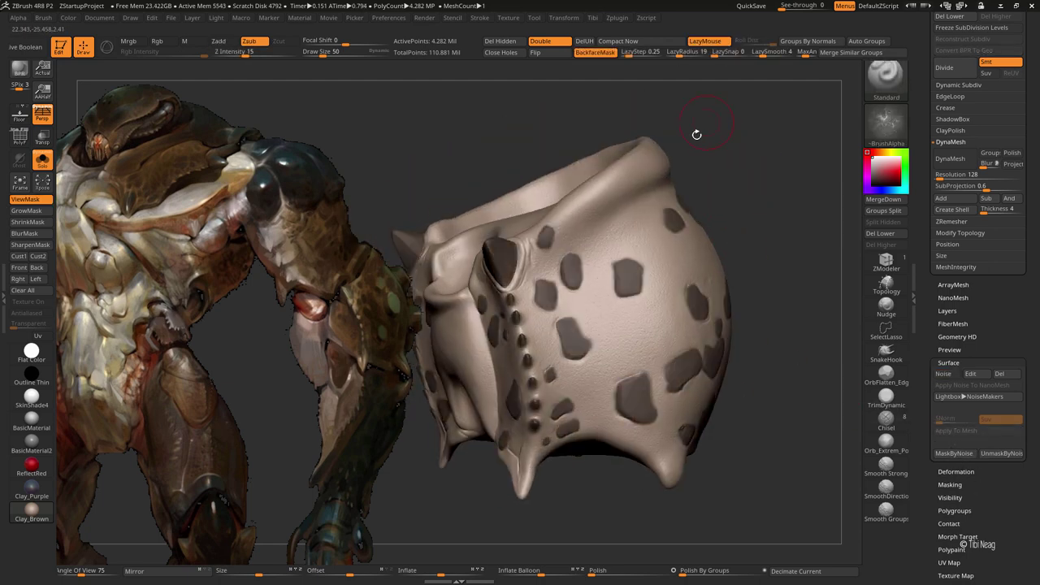
left_click(579, 44)
left_click_drag(249, 108, 595, 286)
Carve several small crack lines into the plate's right side with Zsub
key("alt")
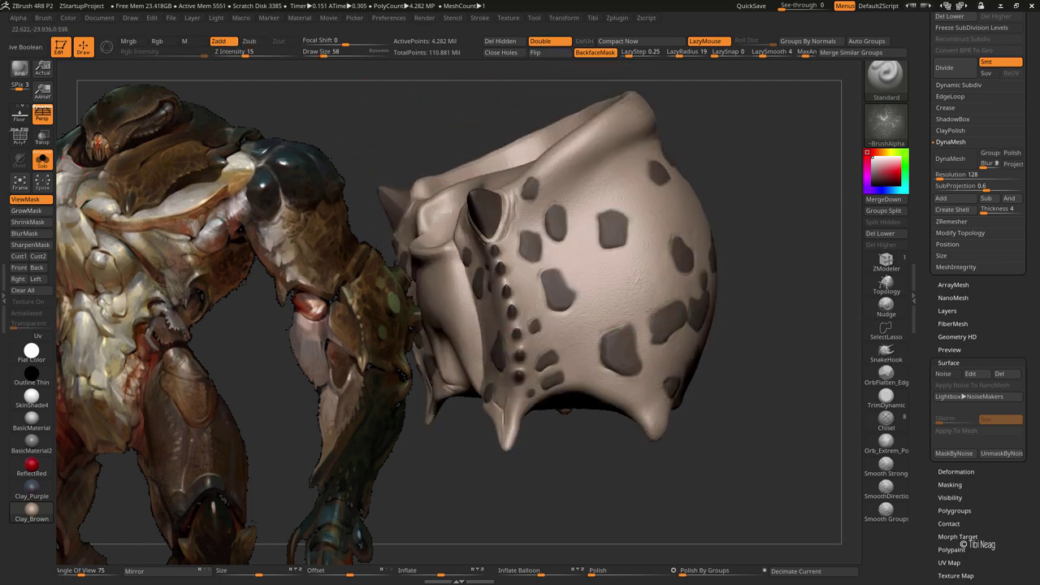
key("ctrl")
left_click_drag(642, 260, 617, 325)
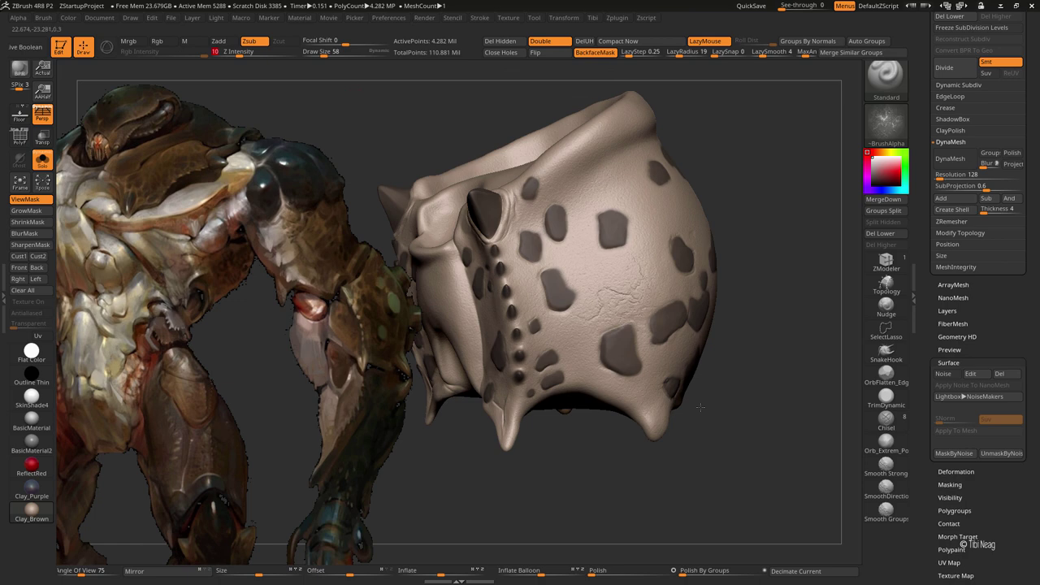
left_click_drag(569, 280, 650, 330)
mouse_move(659, 268)
left_mouse_down()
mouse_move(605, 321)
mouse_move(585, 325)
left_mouse_up()
left_click_drag(610, 268, 590, 337)
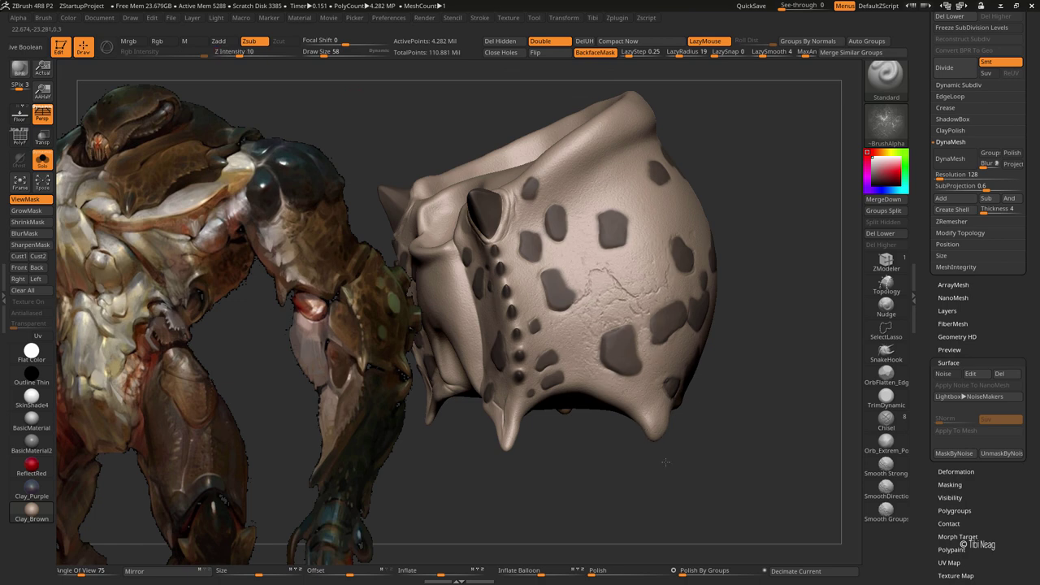
left_click_drag(569, 480, 686, 384)
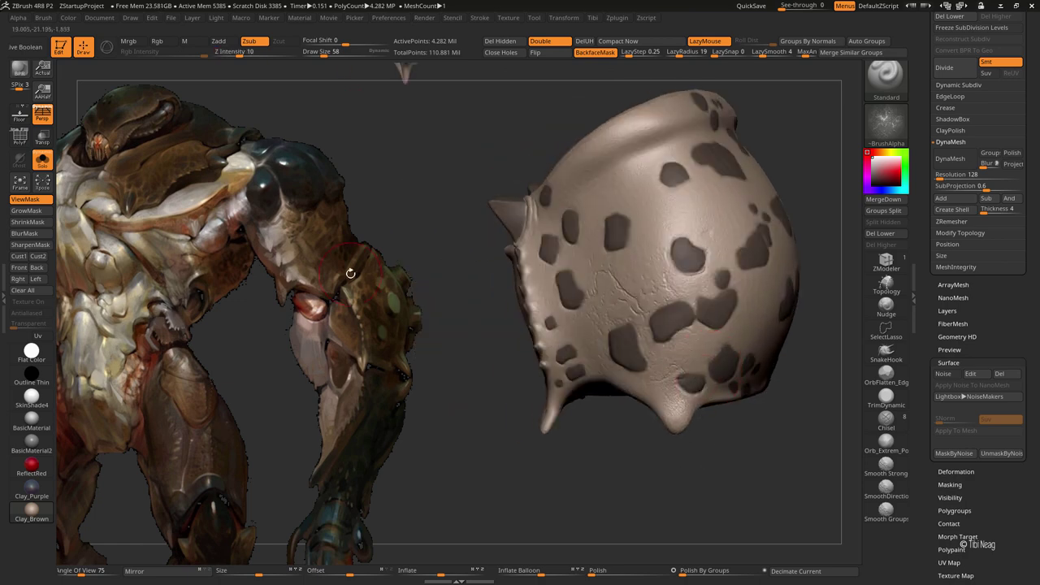
mouse_move(644, 425)
left_mouse_down()
mouse_move(569, 495)
mouse_move(623, 495)
mouse_move(608, 412)
left_mouse_up()
left_click_drag(592, 486, 559, 406)
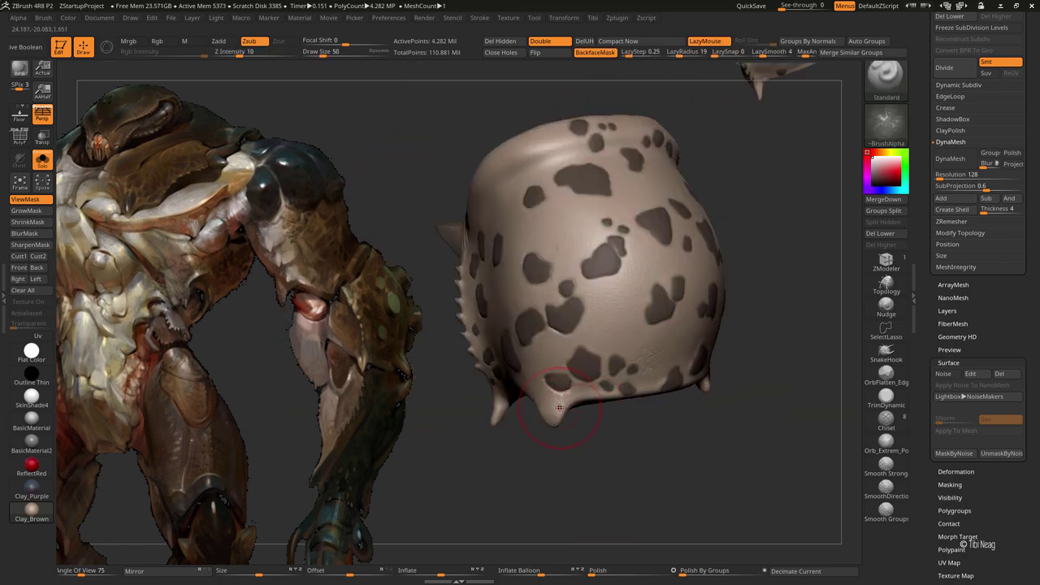
left_click_drag(660, 428, 796, 404)
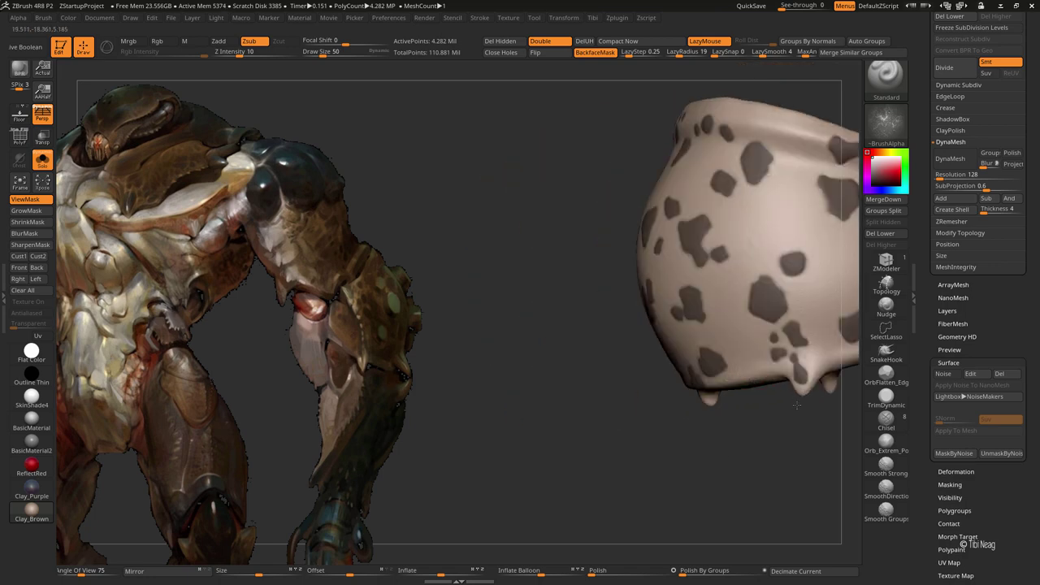
left_click_drag(800, 450, 722, 397)
left_click_drag(811, 449, 747, 404)
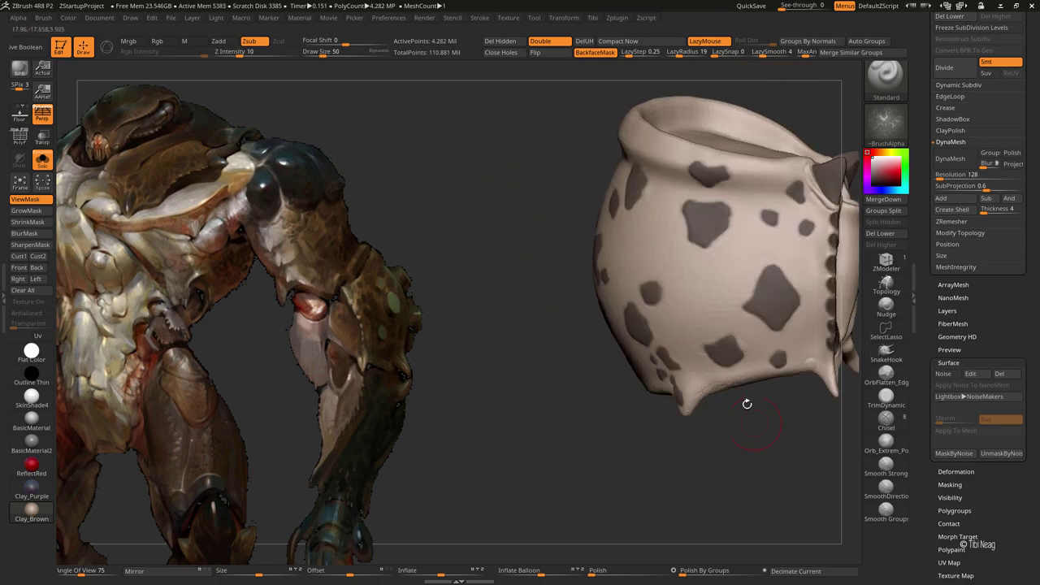
mouse_move(699, 435)
left_mouse_down()
mouse_move(720, 430)
mouse_move(722, 448)
left_mouse_up()
Clear the mask, round off the large spike's tip with OrbFlatten_Edge, then shrink the brush
key("ctrl+shift+a")
left_click(886, 376)
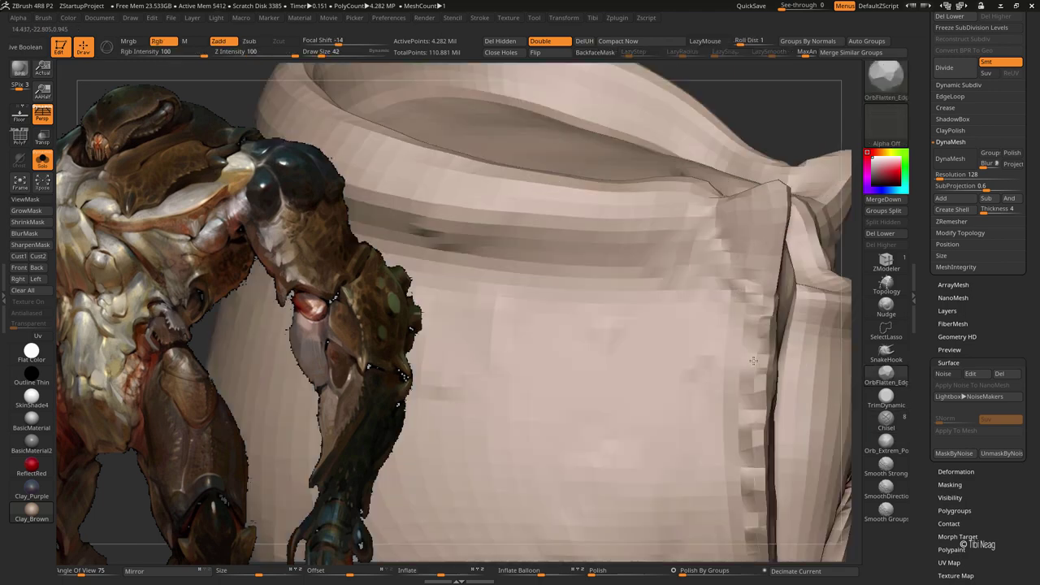
right_click_drag(717, 203, 688, 234)
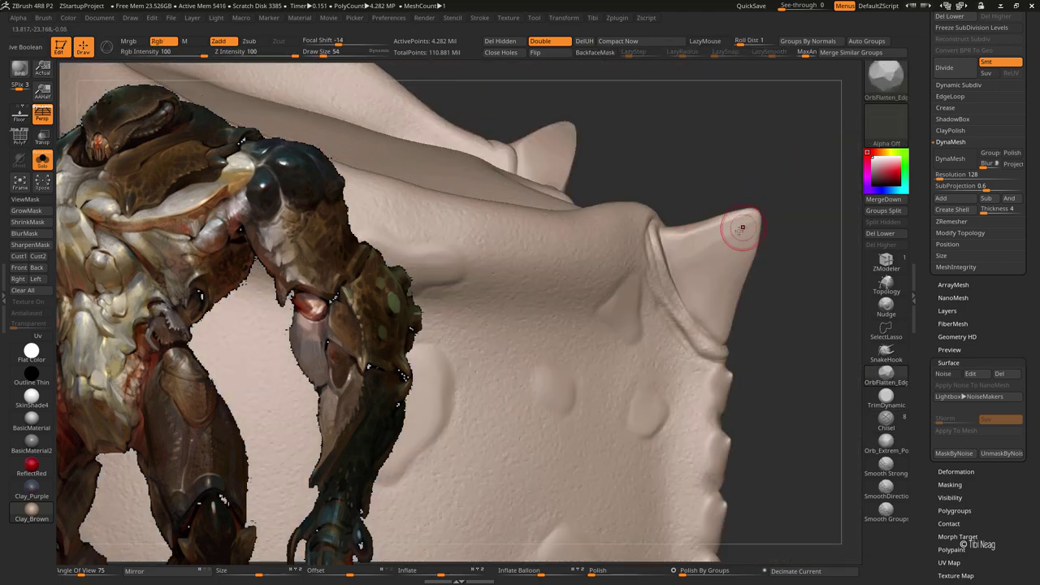
mouse_move(742, 229)
left_mouse_down()
mouse_move(726, 245)
mouse_move(690, 234)
left_mouse_up()
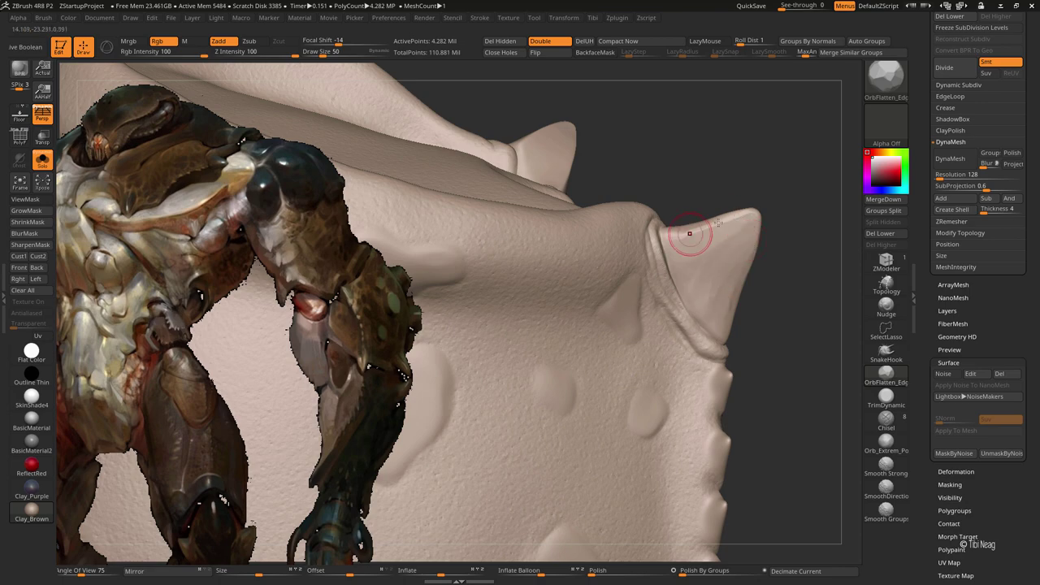
right_click_drag(755, 215, 750, 225)
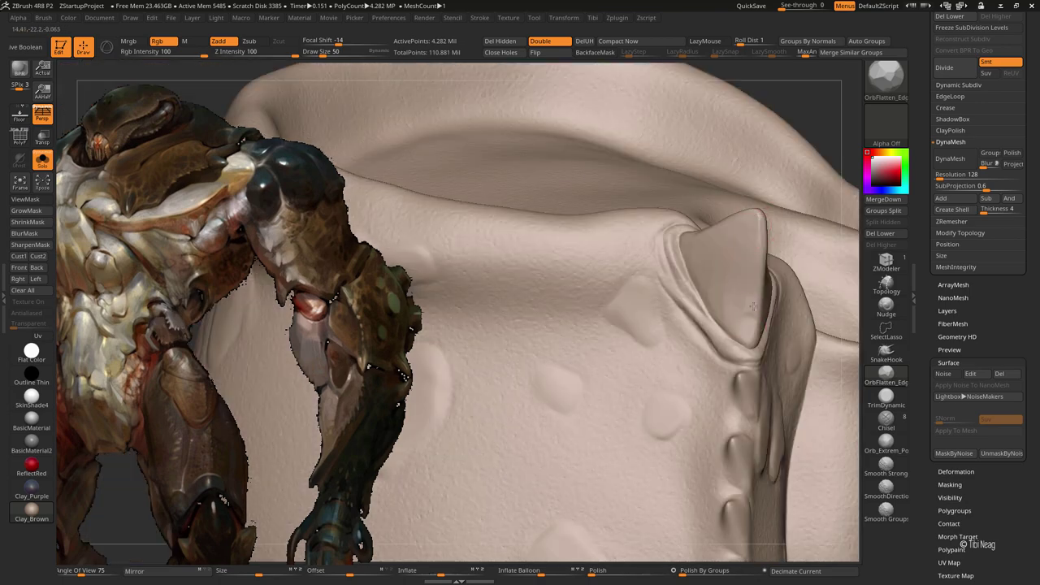
right_click_drag(732, 252, 740, 326)
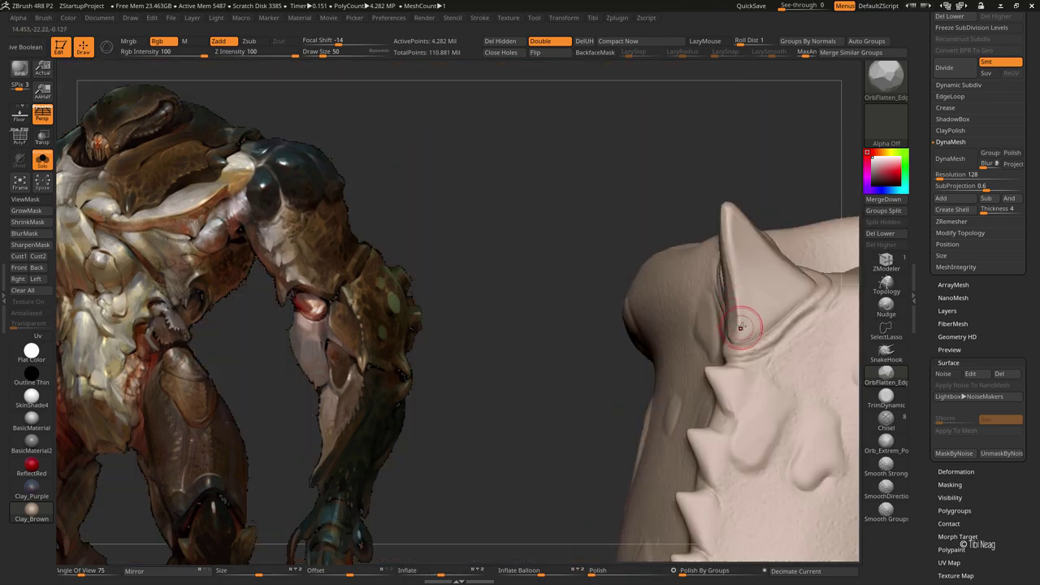
right_click_drag(727, 223, 745, 216)
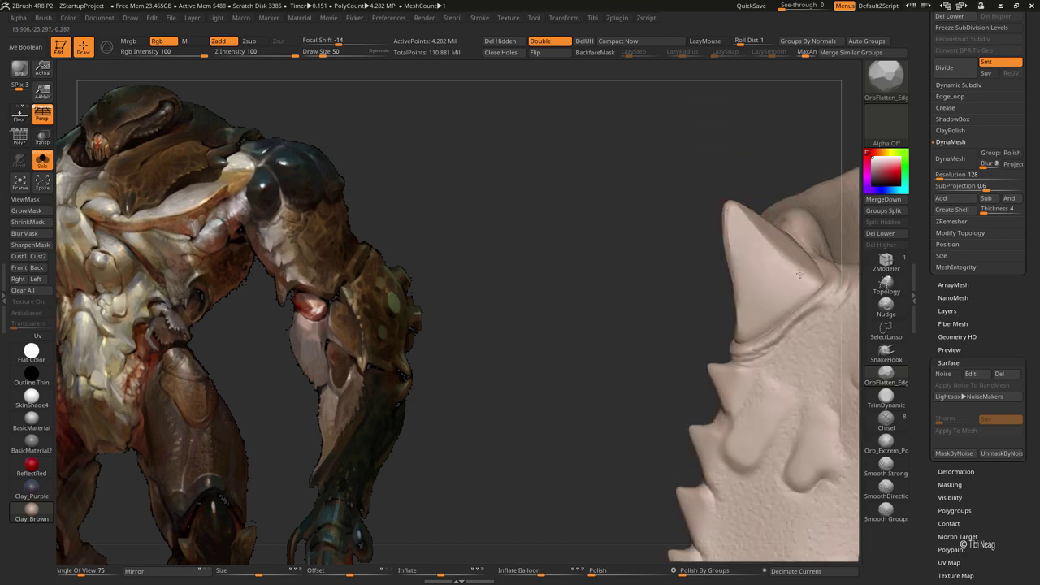
key("bracketleft")
Drop to a lower subdivision level and reshape the horn with the Move brush
key("shift+d")
key("shift+d")
key("b")
key("m")
key("v")
right_click_drag(712, 125, 705, 250)
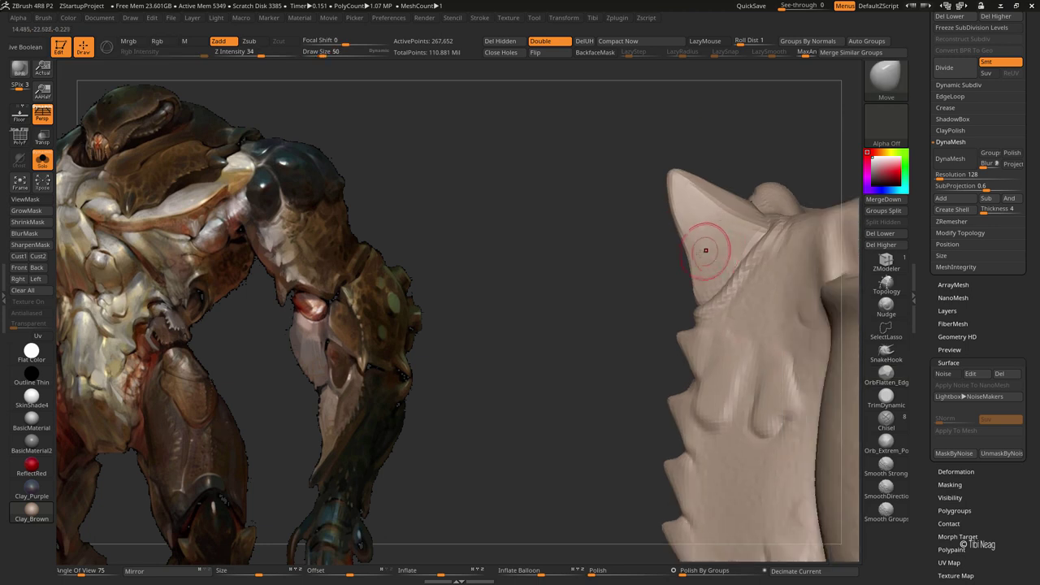
right_click_drag(604, 203, 715, 199)
key("ctrl")
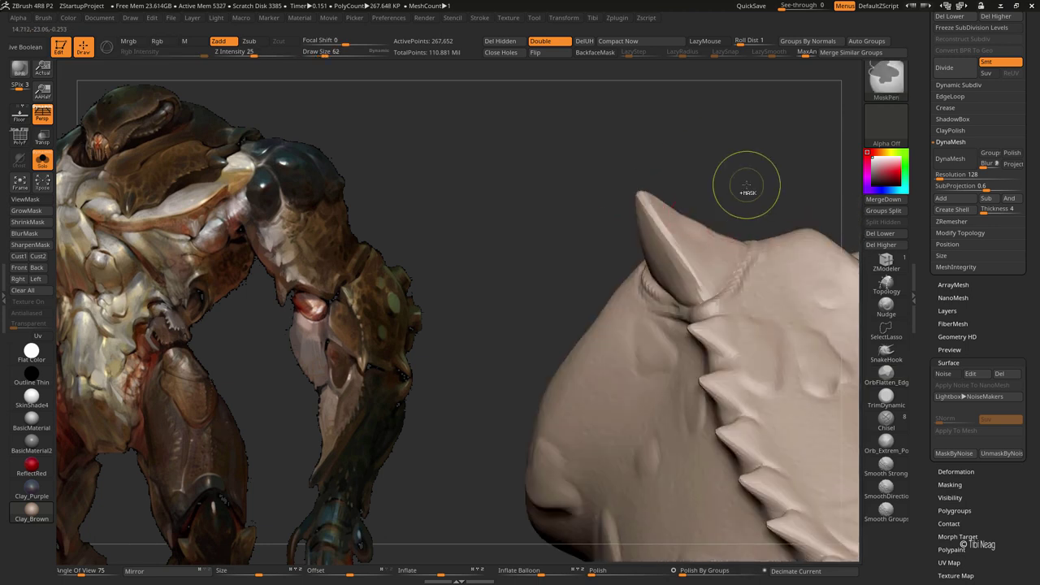
key("shift+d")
key("shift+d")
key("d")
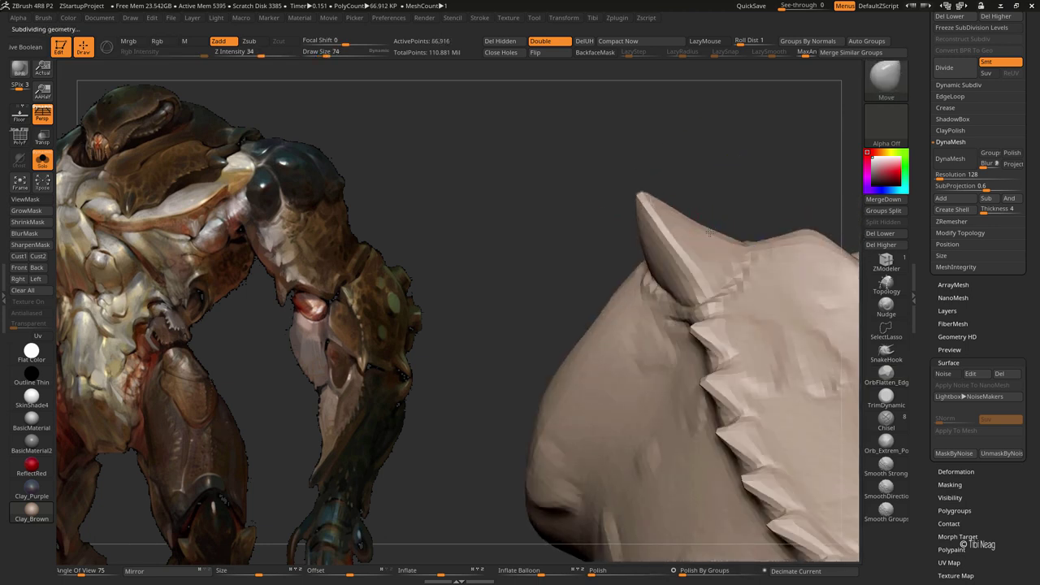
left_click_drag(712, 188, 731, 244)
Return to the highest subdivision level and flatten the horn tip with OrbFlatten_Edge
left_click(886, 374)
key("d")
key("d")
key("d")
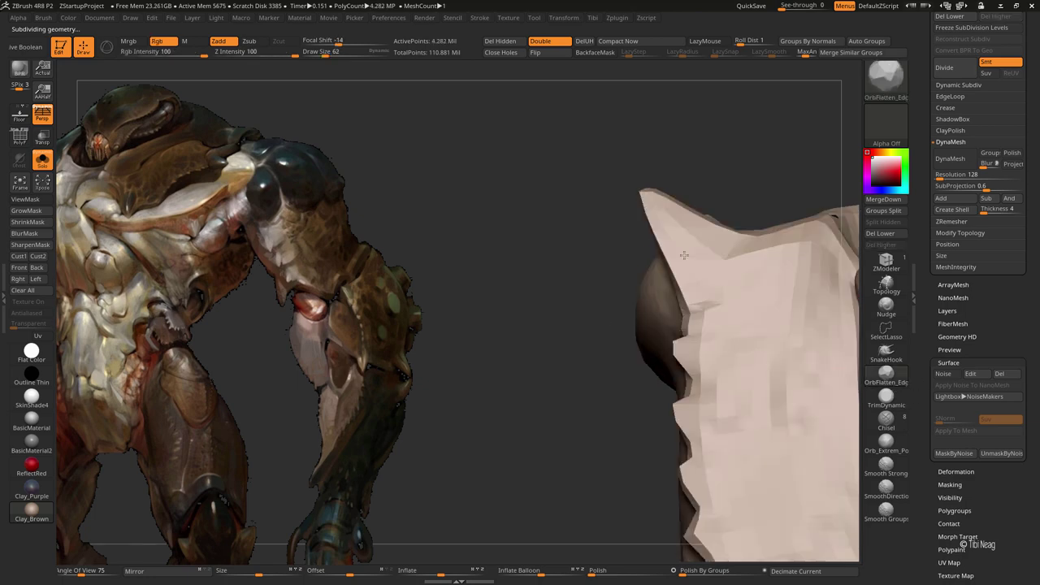
mouse_move(568, 268)
left_mouse_down()
mouse_move(512, 297)
mouse_move(536, 308)
mouse_move(489, 305)
mouse_move(441, 232)
mouse_move(478, 235)
left_mouse_up()
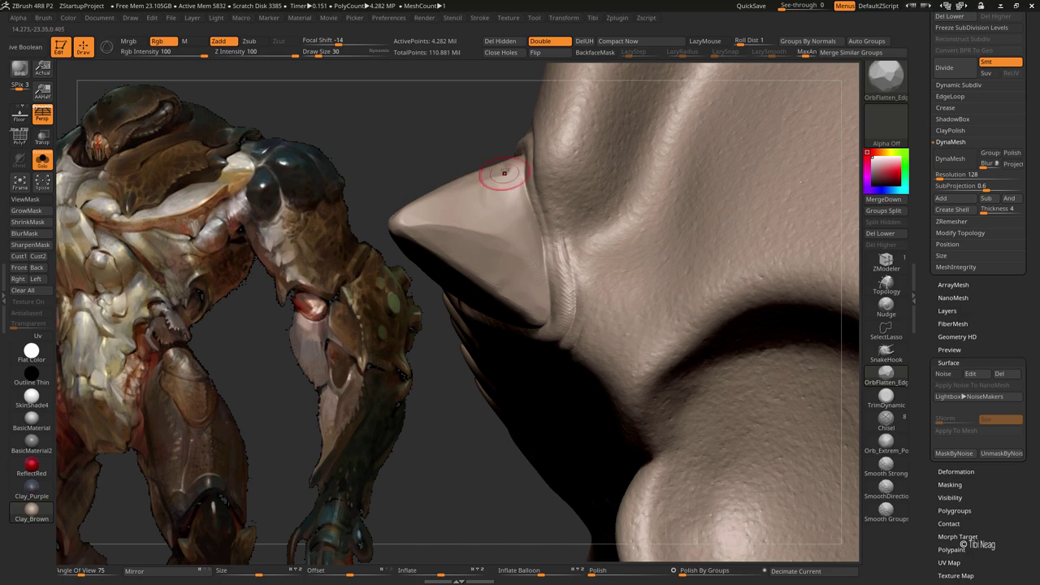
mouse_move(494, 197)
right_mouse_down()
mouse_move(512, 146)
mouse_move(592, 274)
mouse_move(630, 216)
right_mouse_up()
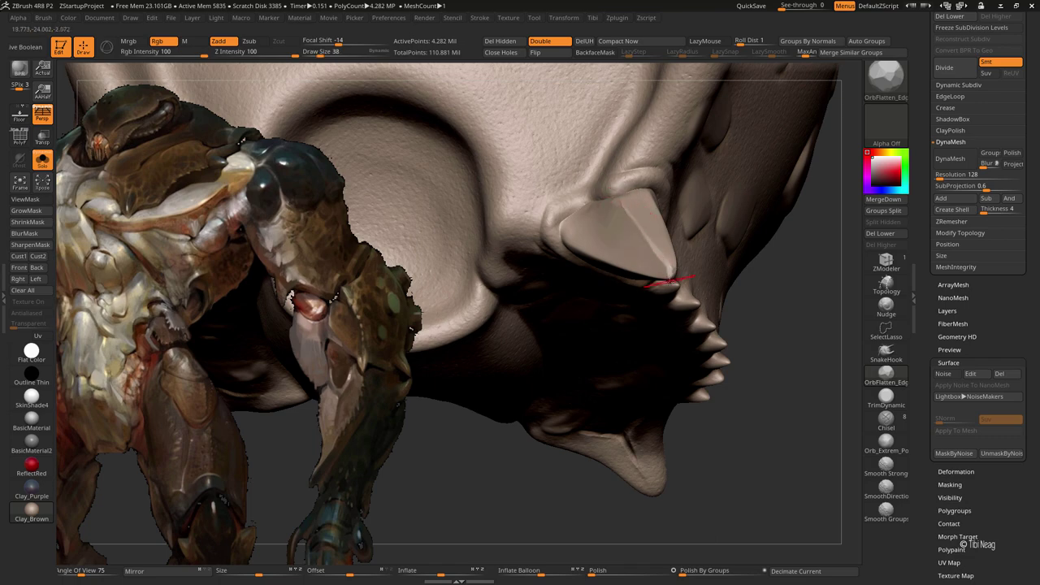
right_click_drag(666, 280, 659, 268)
right_click_drag(615, 294, 652, 328)
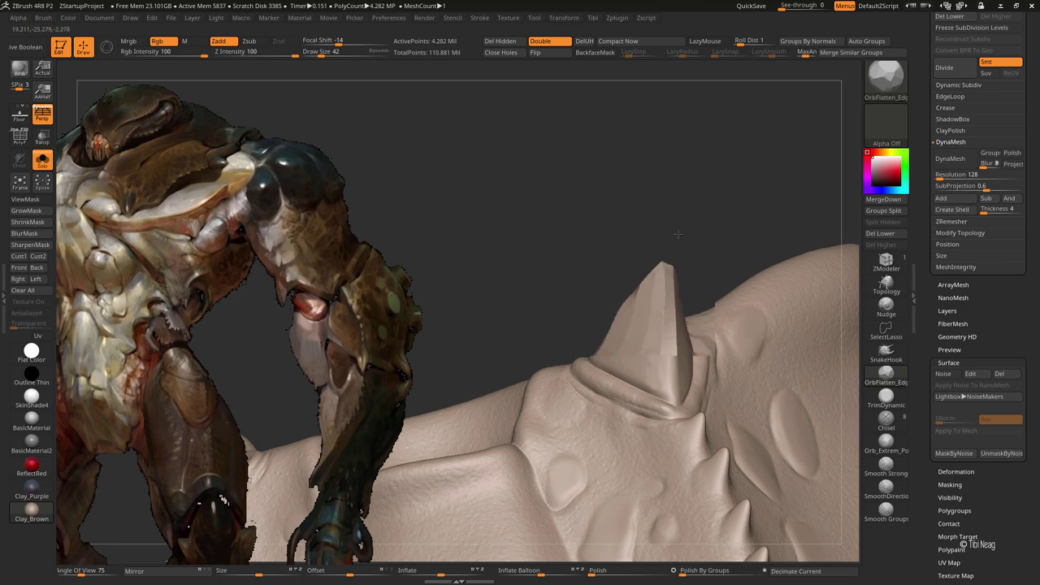
mouse_move(665, 273)
right_mouse_down()
mouse_move(606, 221)
mouse_move(574, 228)
mouse_move(583, 224)
right_mouse_up()
right_click_drag(617, 190, 627, 238)
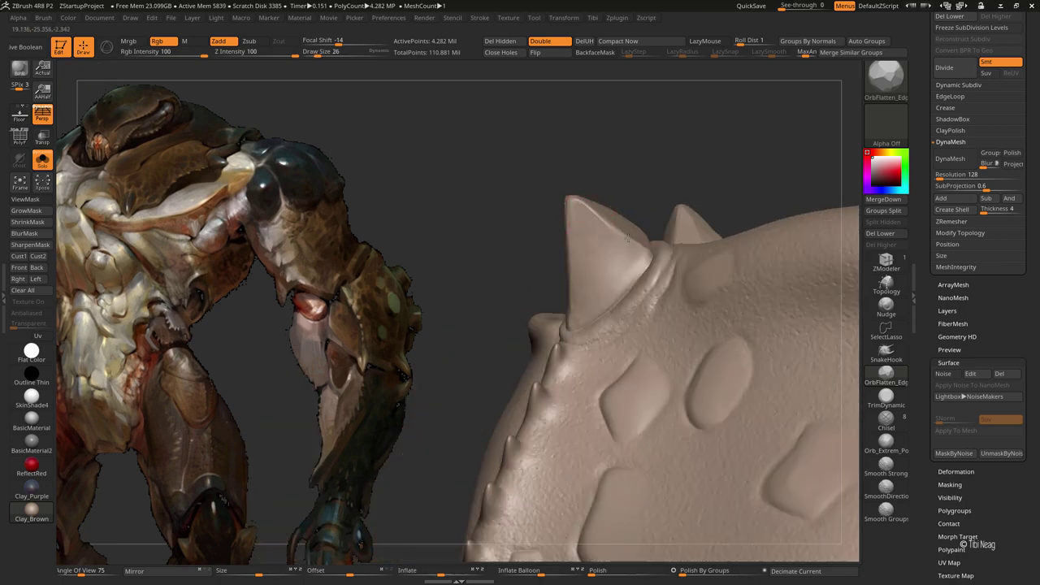
left_click_drag(574, 204, 514, 212)
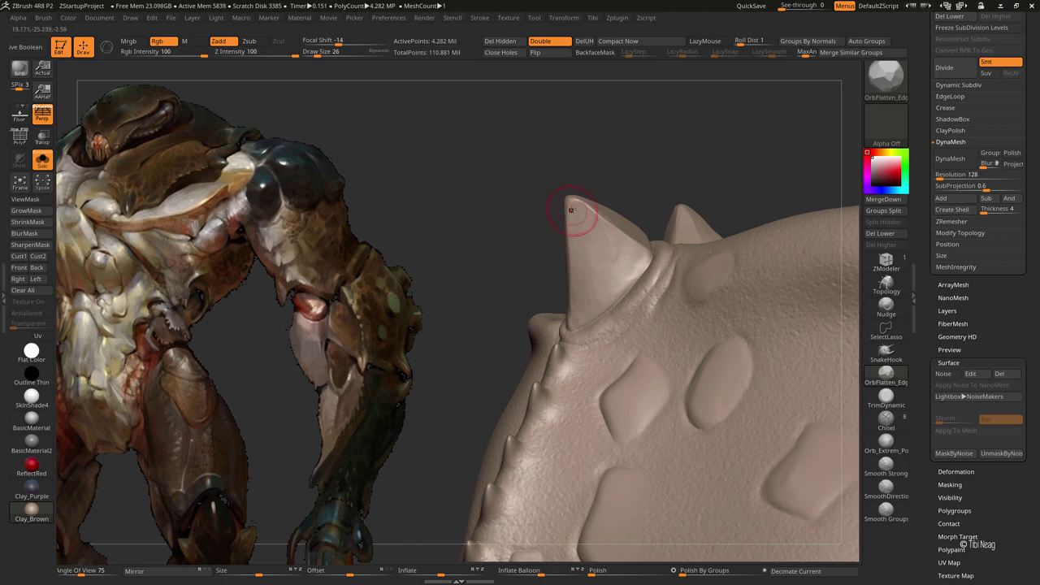
right_click_drag(614, 146, 598, 195)
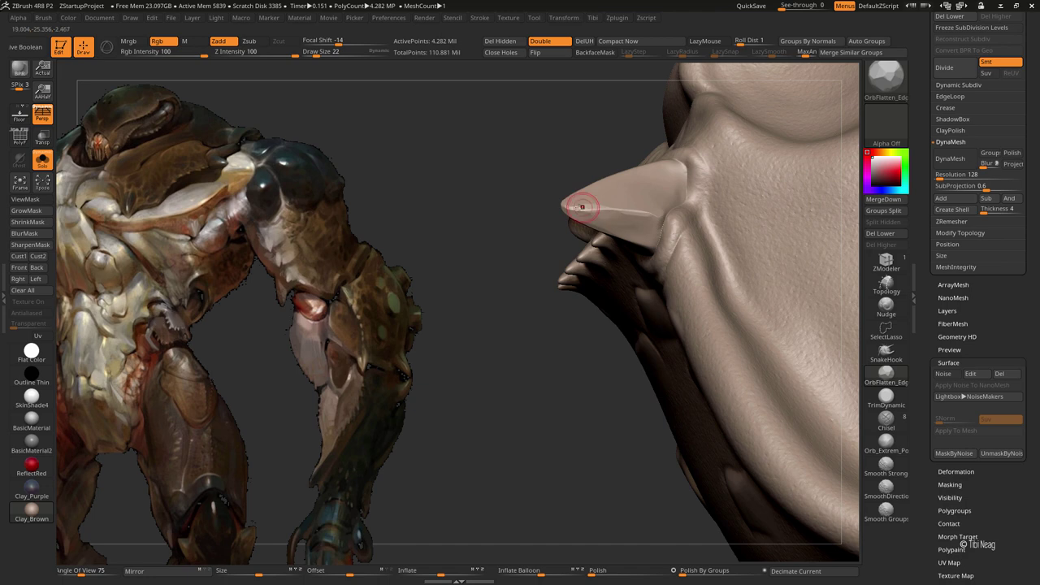
right_click_drag(598, 221, 567, 200)
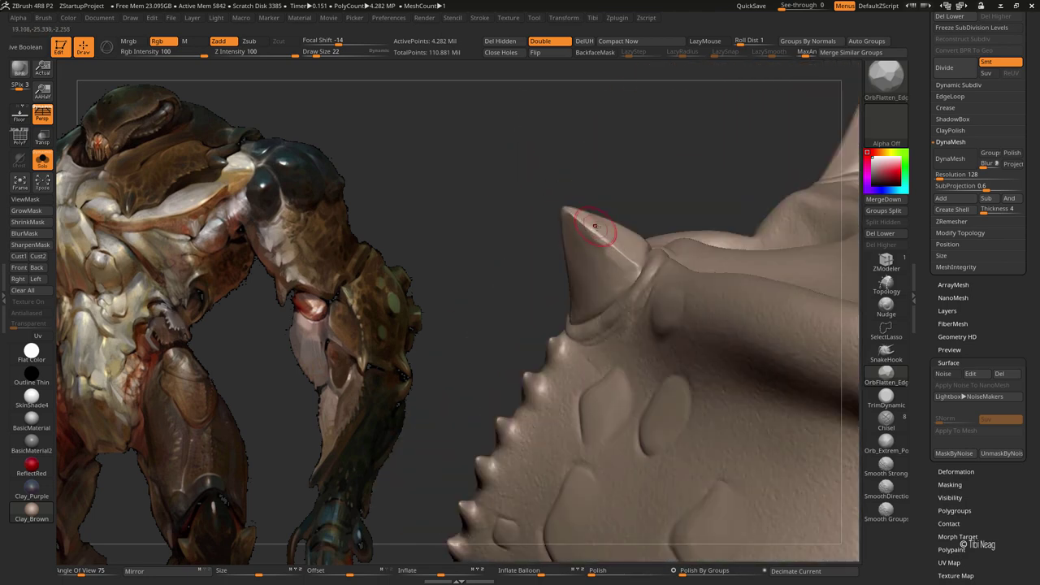
right_click_drag(594, 226, 605, 319)
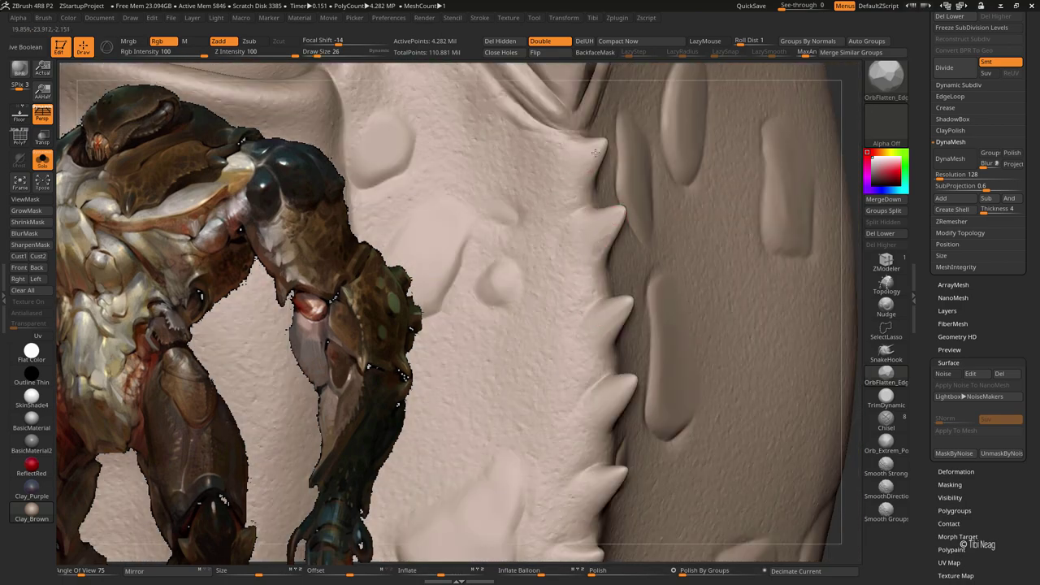
mouse_move(594, 151)
right_mouse_down()
mouse_move(618, 274)
mouse_move(604, 257)
mouse_move(495, 204)
right_mouse_up()
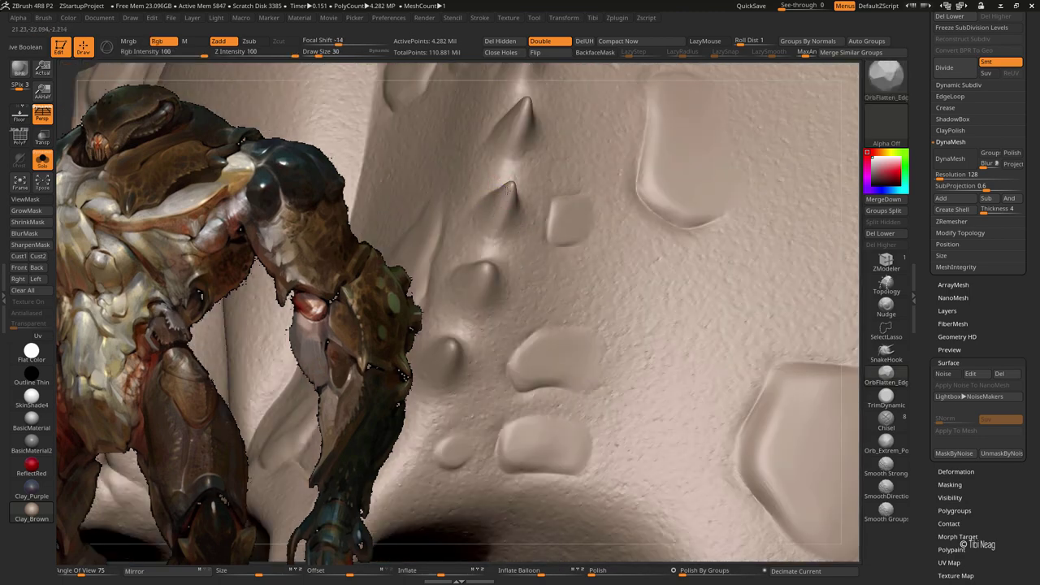
mouse_move(486, 274)
right_mouse_down()
mouse_move(591, 231)
mouse_move(598, 213)
right_mouse_up()
mouse_move(704, 413)
right_mouse_down()
mouse_move(564, 223)
mouse_move(561, 239)
mouse_move(693, 338)
right_mouse_up()
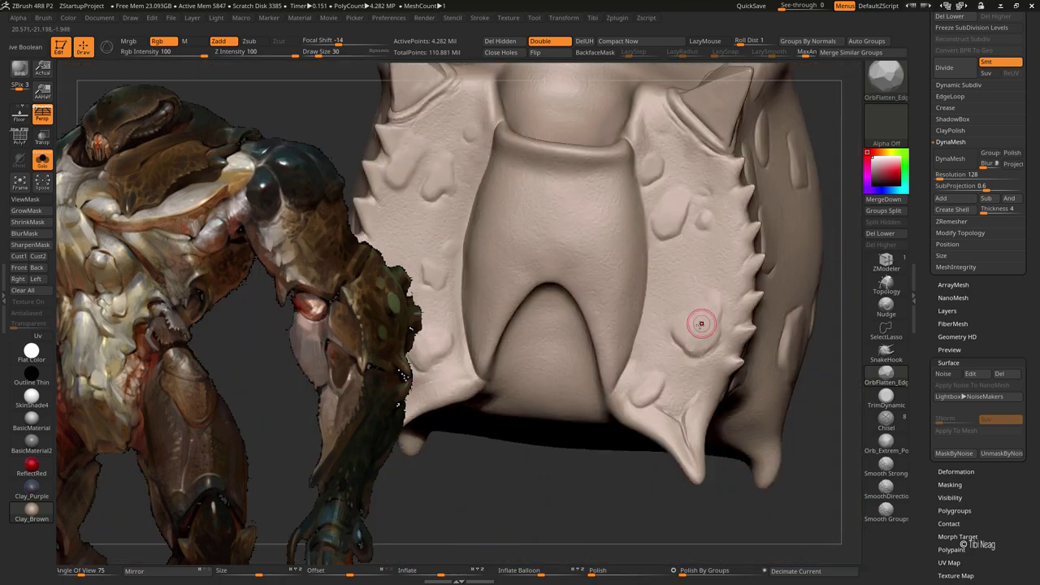
mouse_move(671, 218)
right_mouse_down()
mouse_move(569, 234)
mouse_move(534, 225)
right_mouse_up()
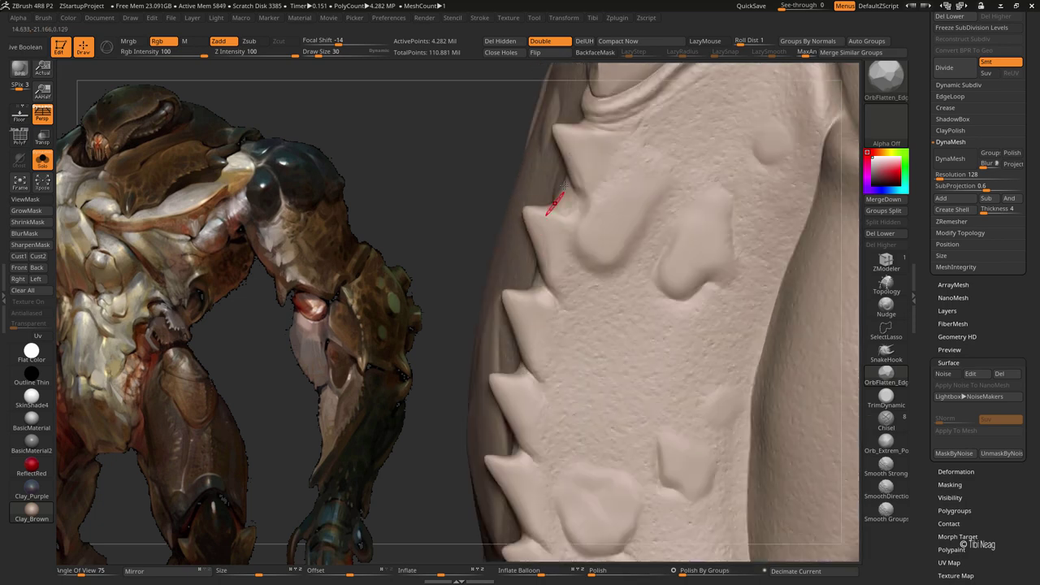
mouse_move(582, 197)
right_mouse_down()
mouse_move(618, 195)
mouse_move(554, 234)
mouse_move(542, 165)
right_mouse_up()
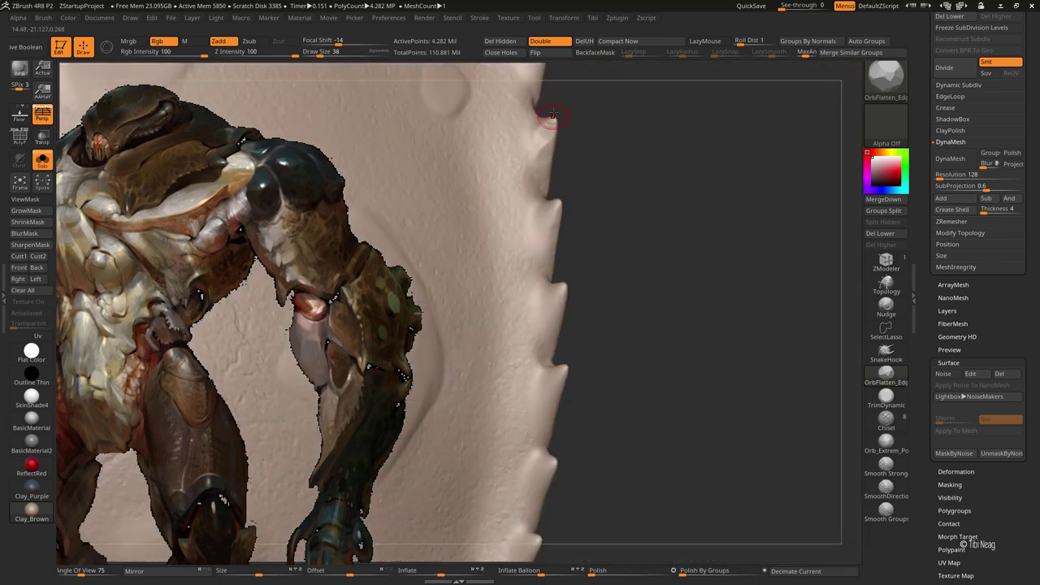
right_click_drag(552, 114, 551, 213)
right_click_drag(622, 213, 599, 225)
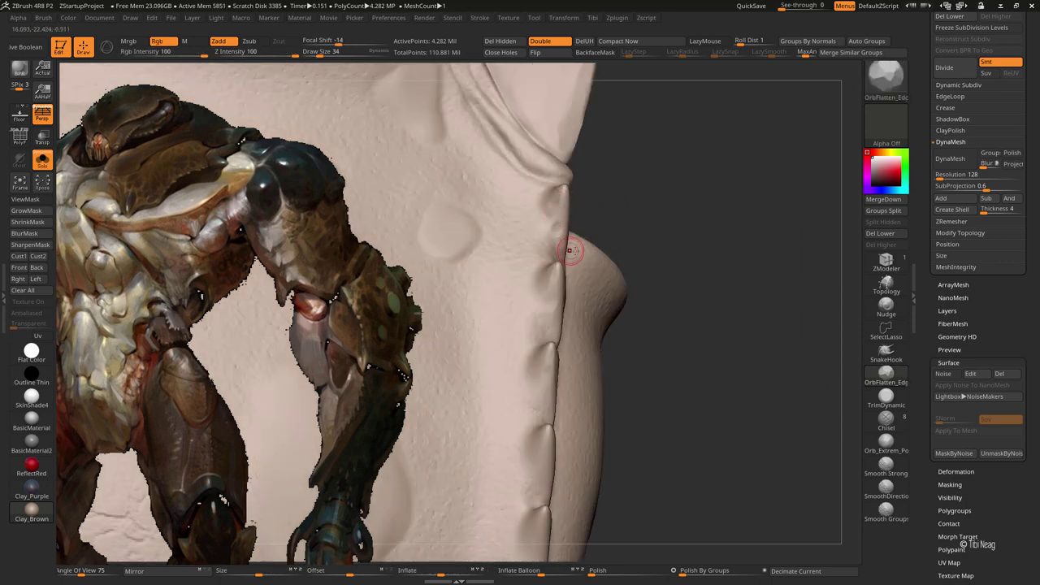
right_click_drag(561, 245, 584, 220)
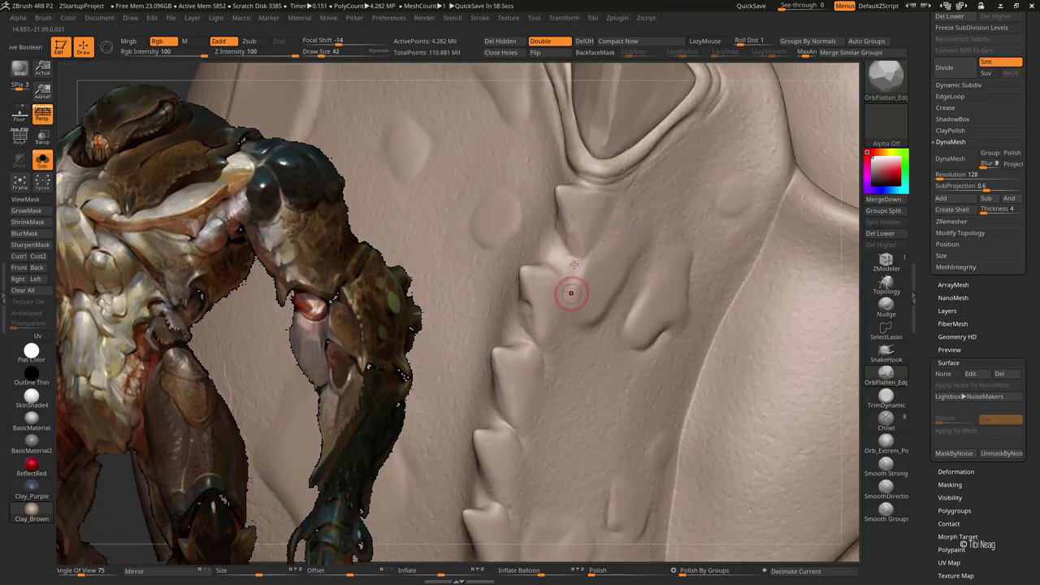
right_click_drag(530, 266, 494, 288)
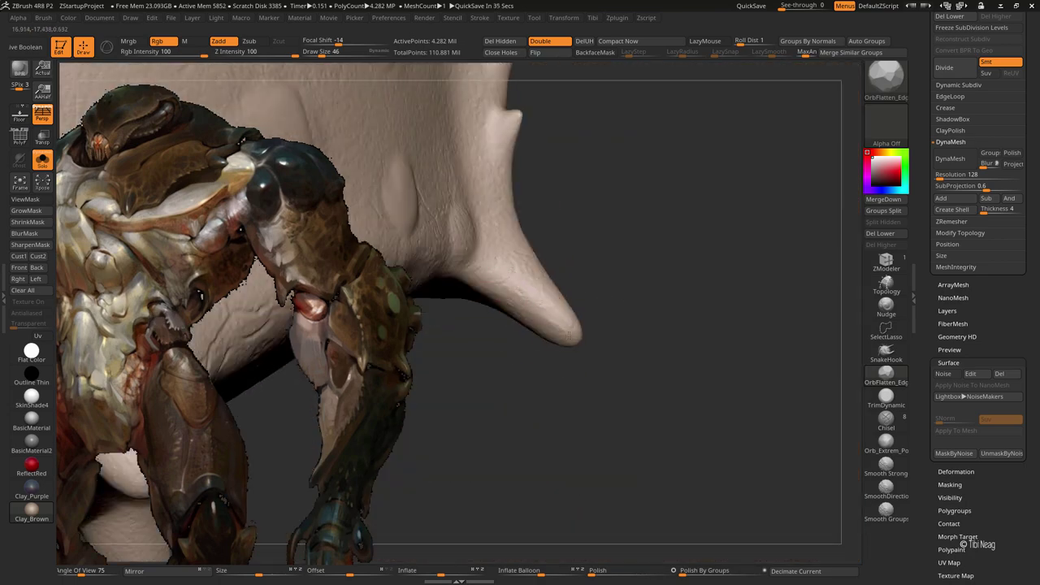
key("ctrl+z")
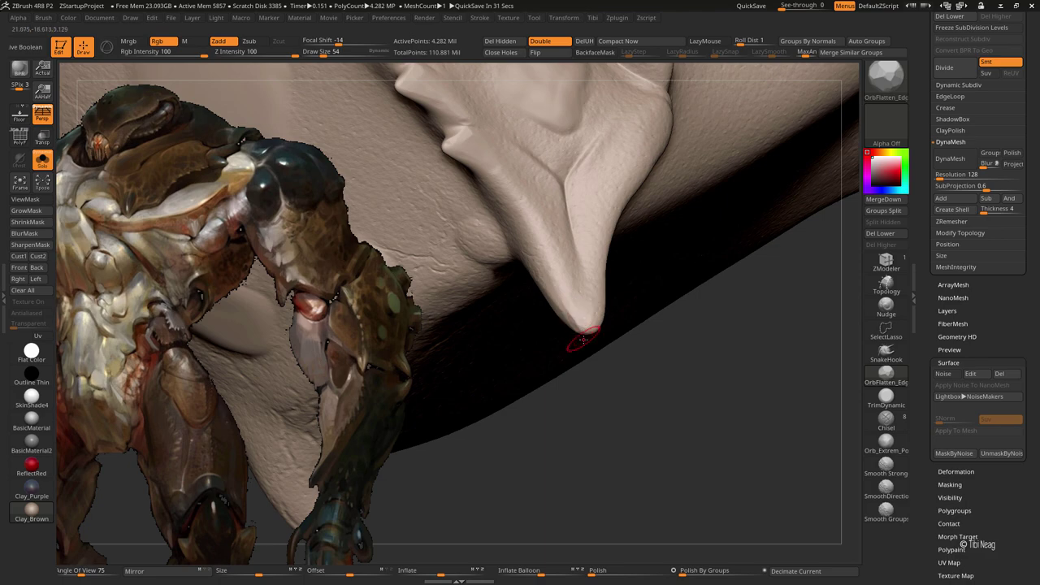
Drag the horn tip down with Move, then solo the bump-covered shell subtool
left_click_drag(583, 340, 598, 440)
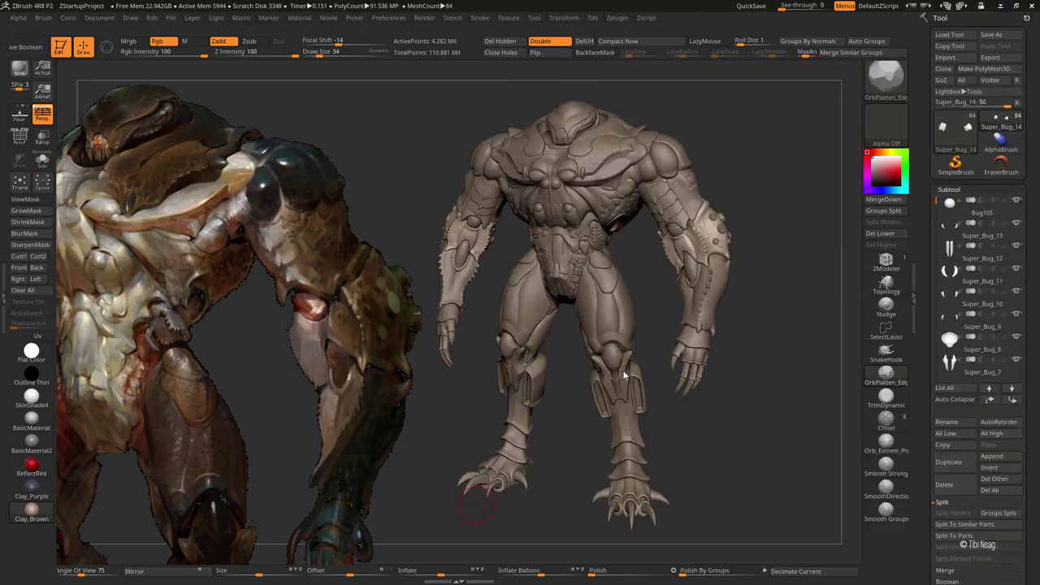
left_click_drag(623, 370, 770, 249)
mouse_move(680, 337)
left_mouse_down()
mouse_move(494, 279)
mouse_move(652, 360)
left_mouse_up()
left_click(494, 279, "alt")
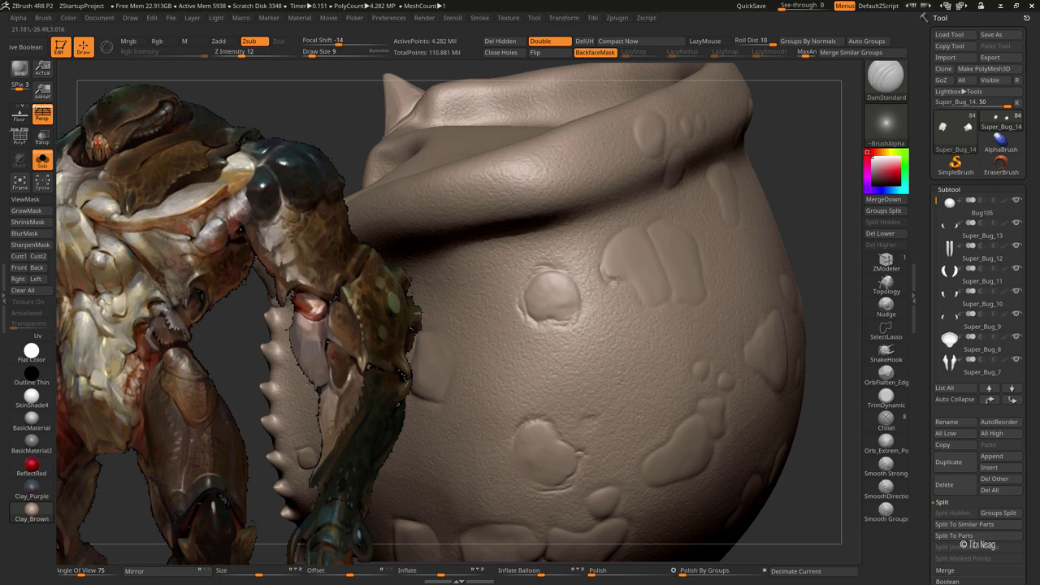
Carve a DamStandard groove along the triangular bump's edge
right_click_drag(622, 277, 625, 281)
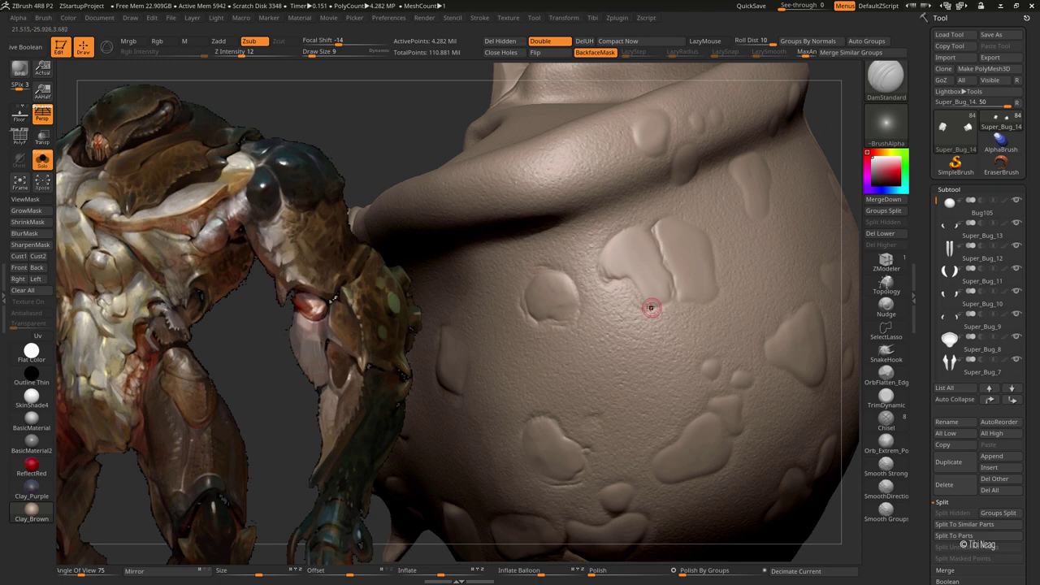
key("b")
key("c")
key("l")
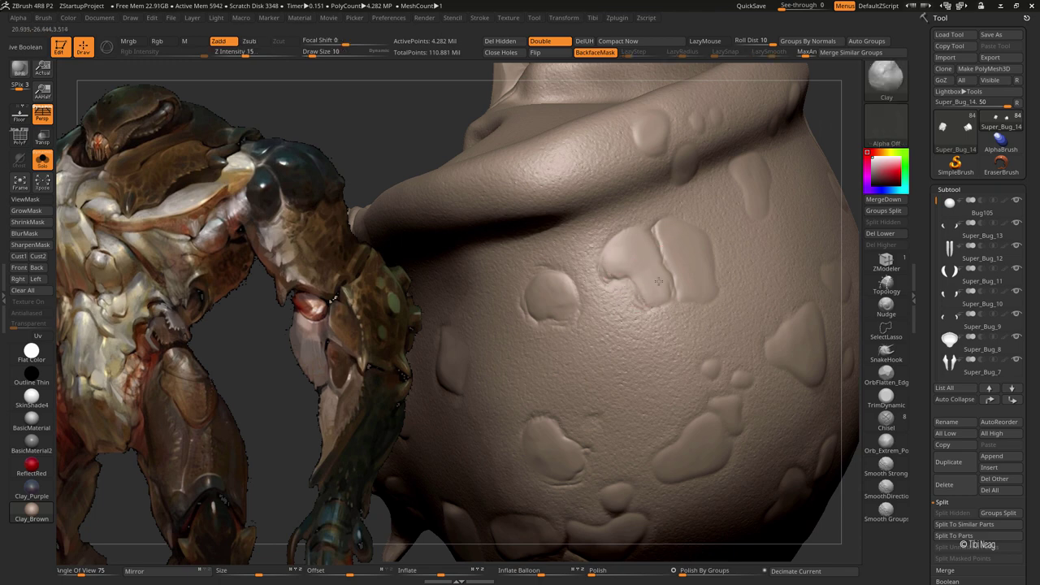
mouse_move(658, 281)
right_mouse_down()
mouse_move(626, 255)
mouse_move(493, 233)
right_mouse_up()
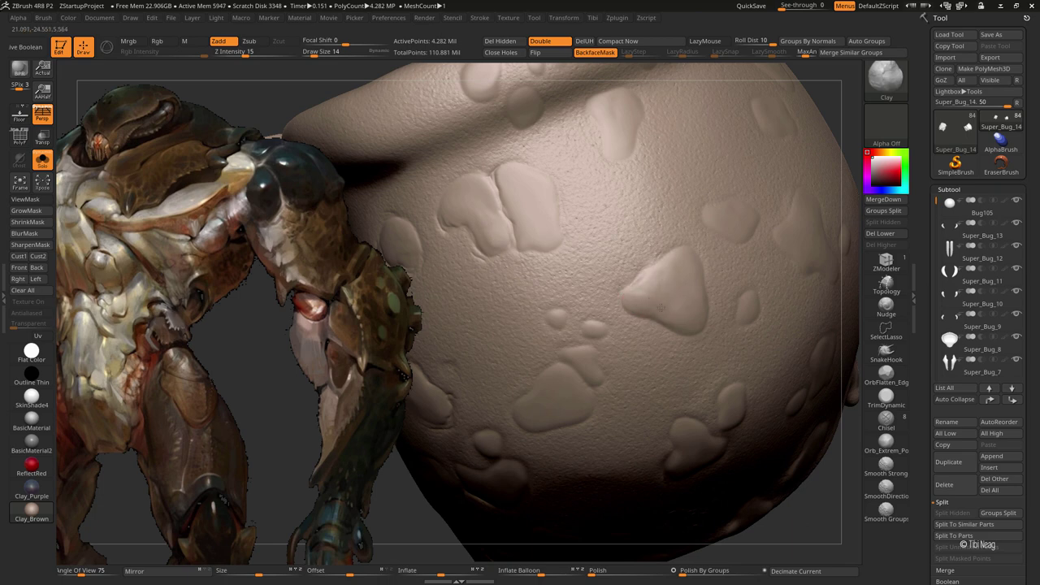
key("b")
key("d")
key("s")
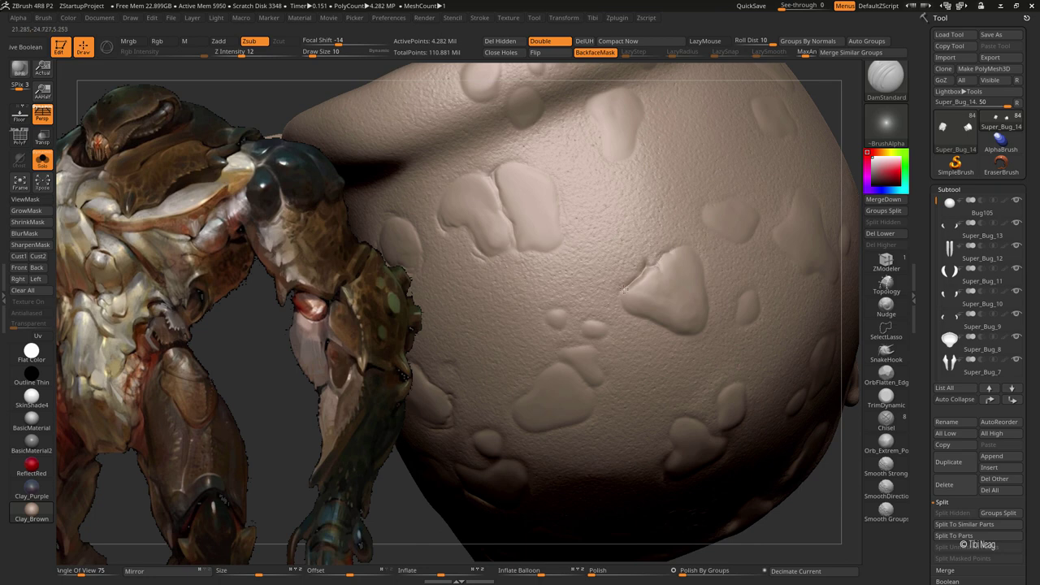
left_click_drag(635, 263, 627, 314)
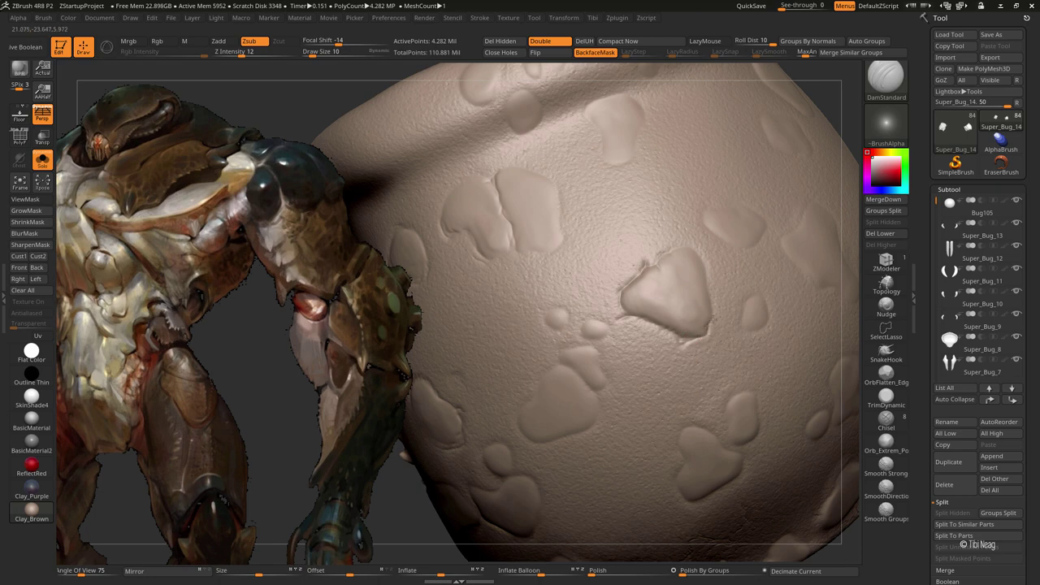
Switch between hPolish and ClayBuildup with a smaller brush size
key("b")
key("h")
key("p")
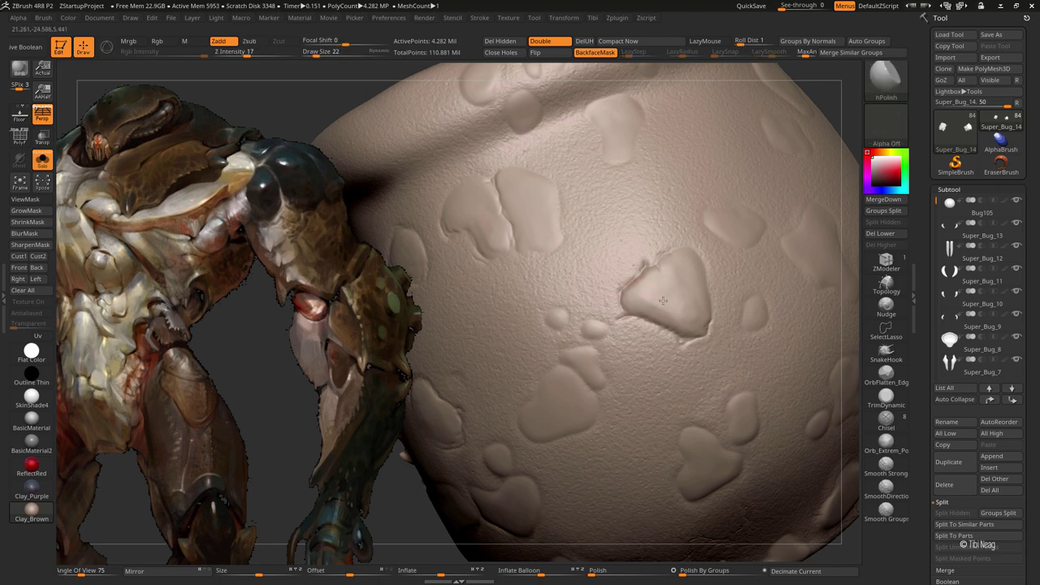
key("b")
key("c")
key("l")
mouse_move(534, 344)
right_mouse_down()
mouse_move(544, 242)
mouse_move(516, 253)
right_mouse_up()
key("bracketleft")
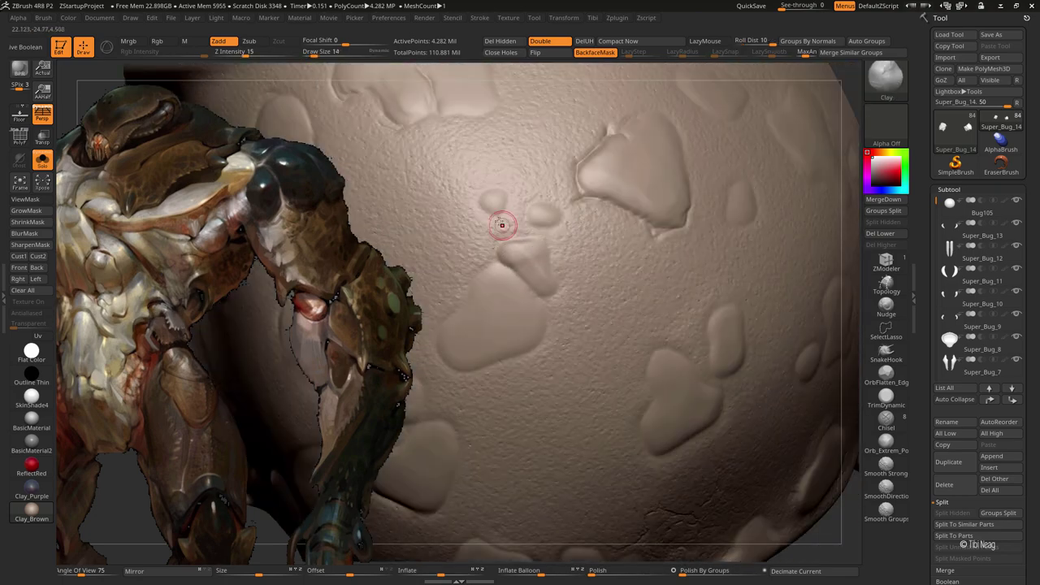
key("b")
key("h")
key("p")
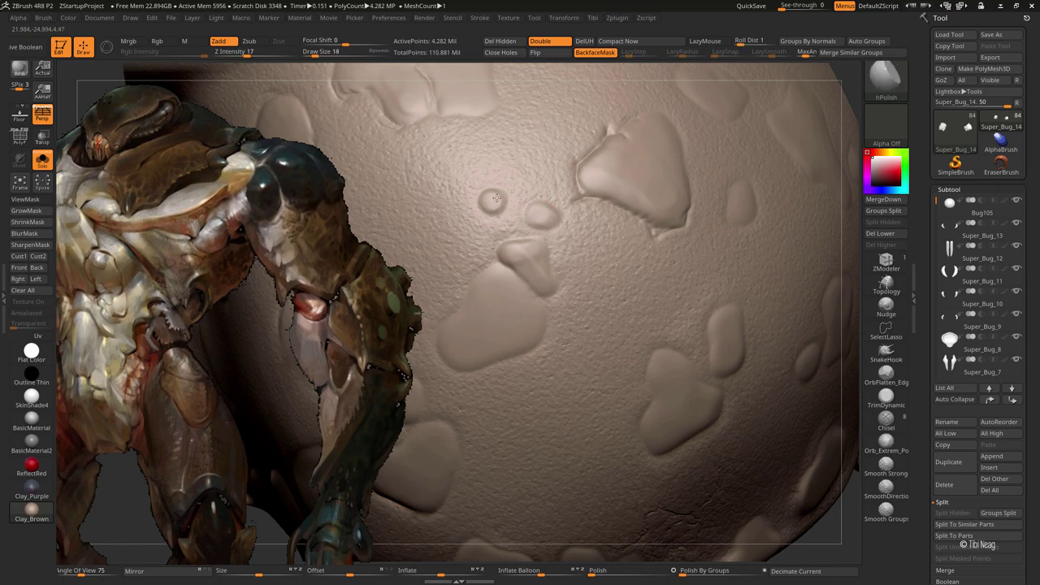
key("b")
key("c")
key("l")
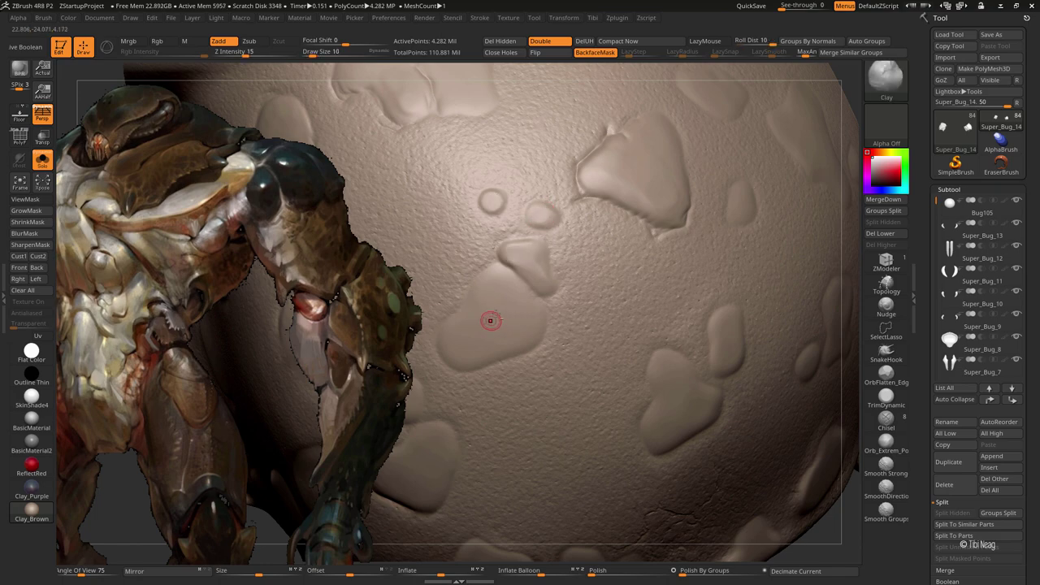
mouse_move(490, 317)
right_mouse_down()
mouse_move(550, 232)
mouse_move(573, 175)
right_mouse_up()
Cut DamStandard creases along another bump's bottom and top edges
key("b")
key("m")
key("v")
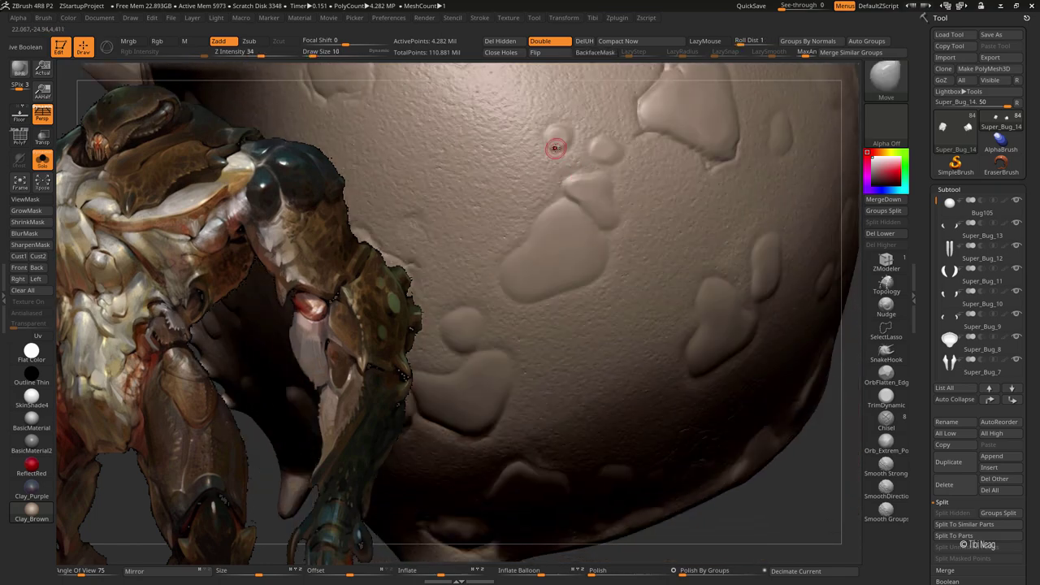
key("b")
key("d")
key("s")
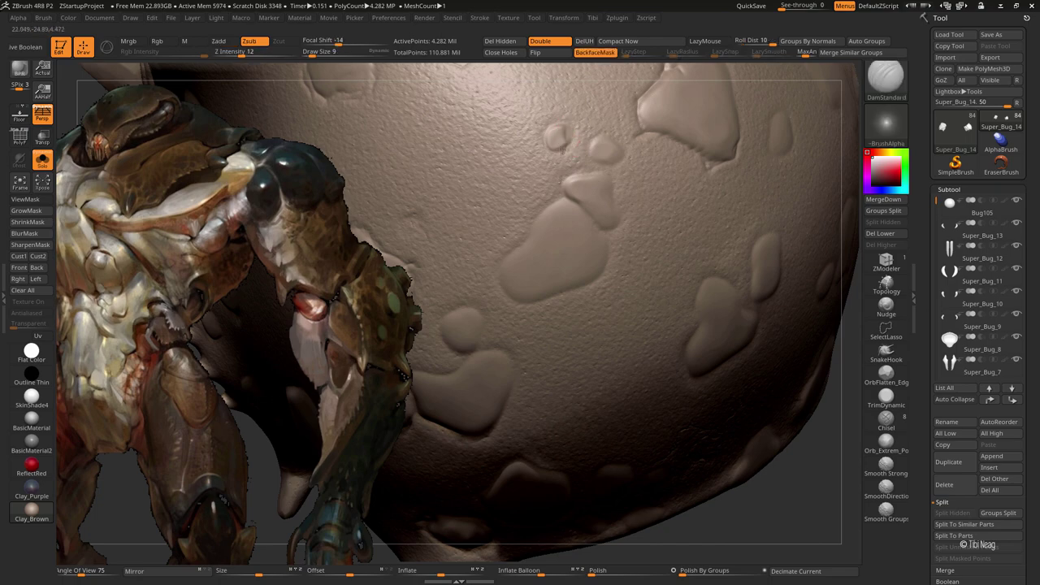
mouse_move(574, 139)
right_mouse_down()
mouse_move(494, 225)
mouse_move(529, 246)
mouse_move(503, 247)
mouse_move(535, 300)
right_mouse_up()
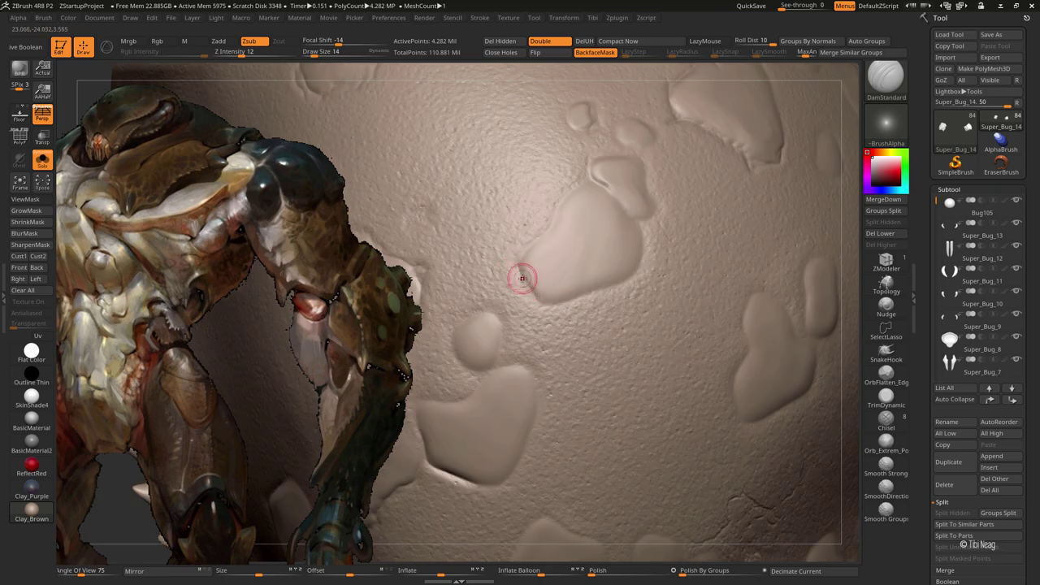
left_click_drag(579, 293, 538, 297)
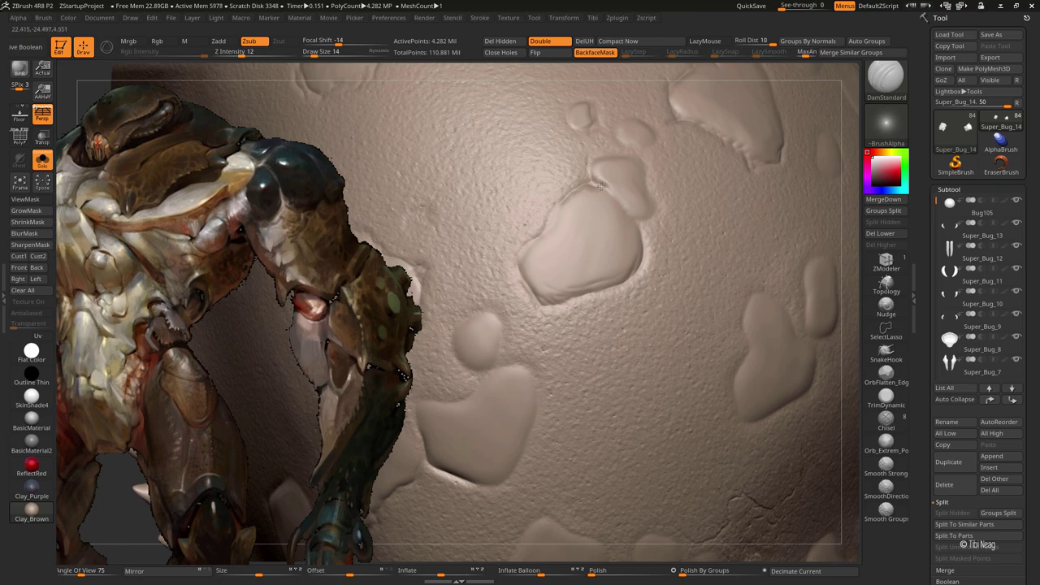
left_click_drag(602, 185, 631, 157)
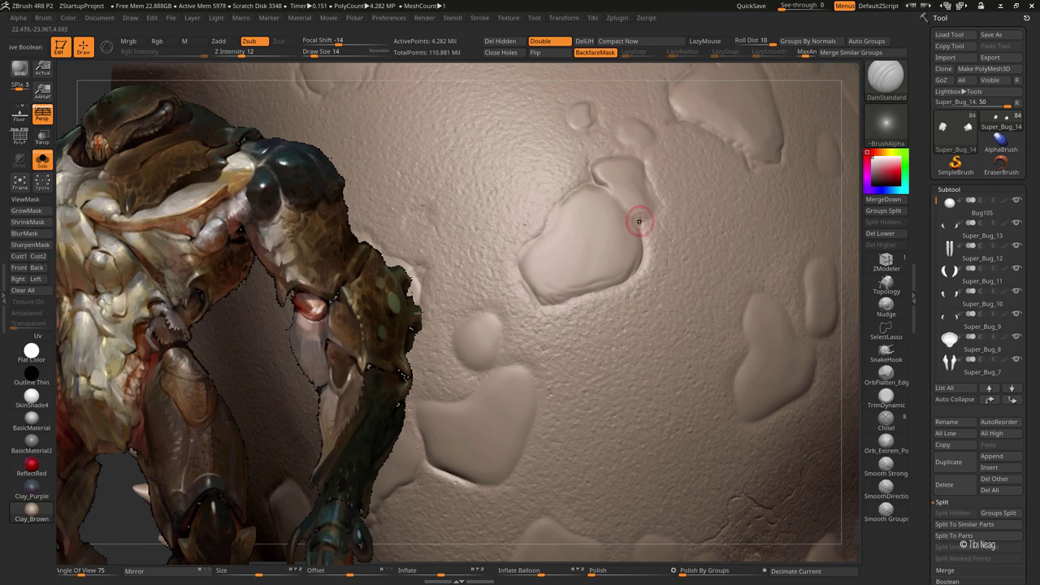
right_click_drag(659, 214, 510, 273)
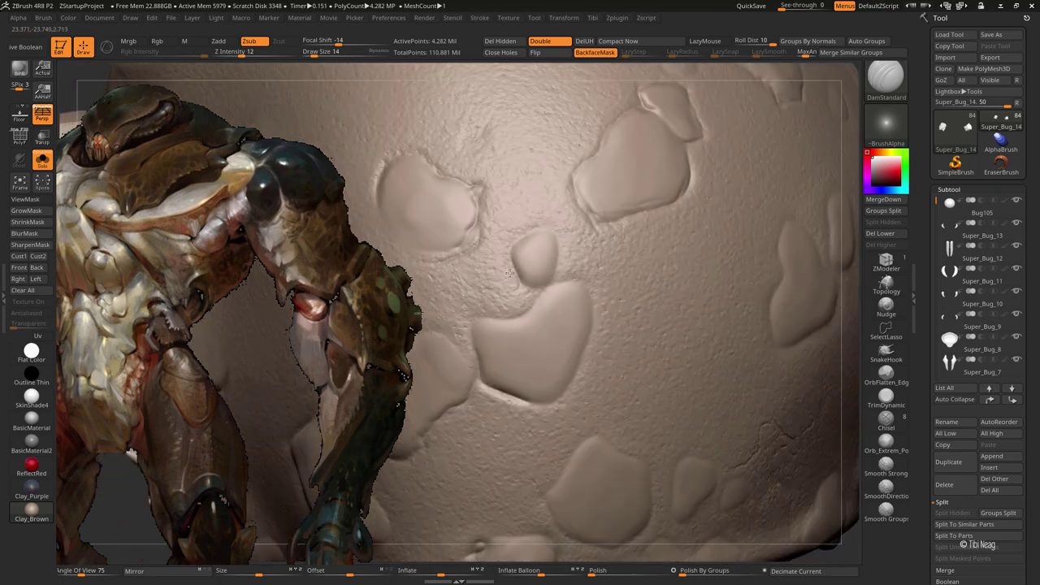
Carve DamStandard creases along the small bump's lower-left and upper-right edges
mouse_move(509, 273)
left_mouse_down()
mouse_move(515, 284)
mouse_move(581, 286)
left_mouse_up()
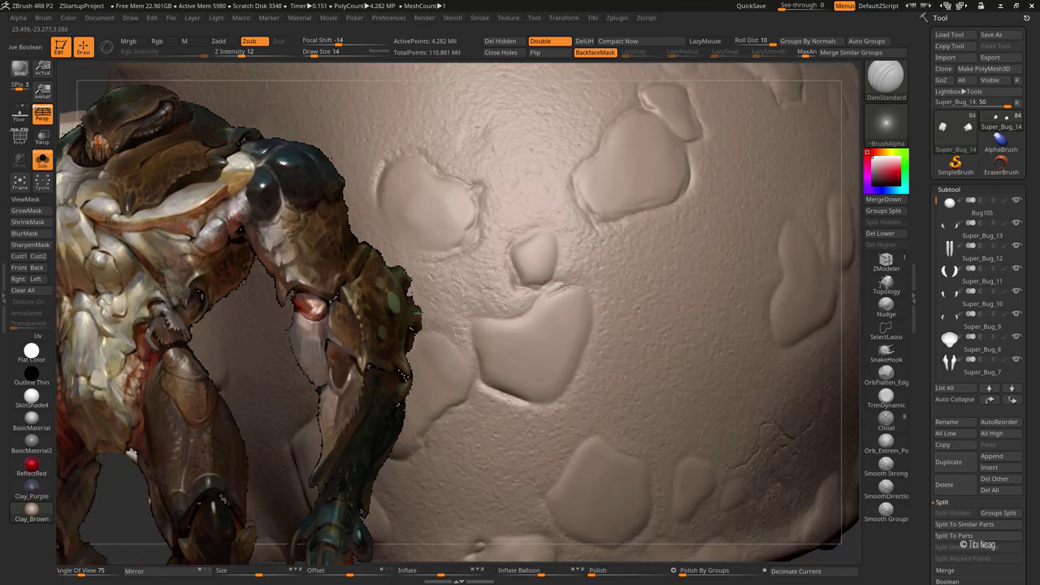
mouse_move(557, 264)
right_mouse_down()
mouse_move(550, 233)
mouse_move(504, 244)
right_mouse_up()
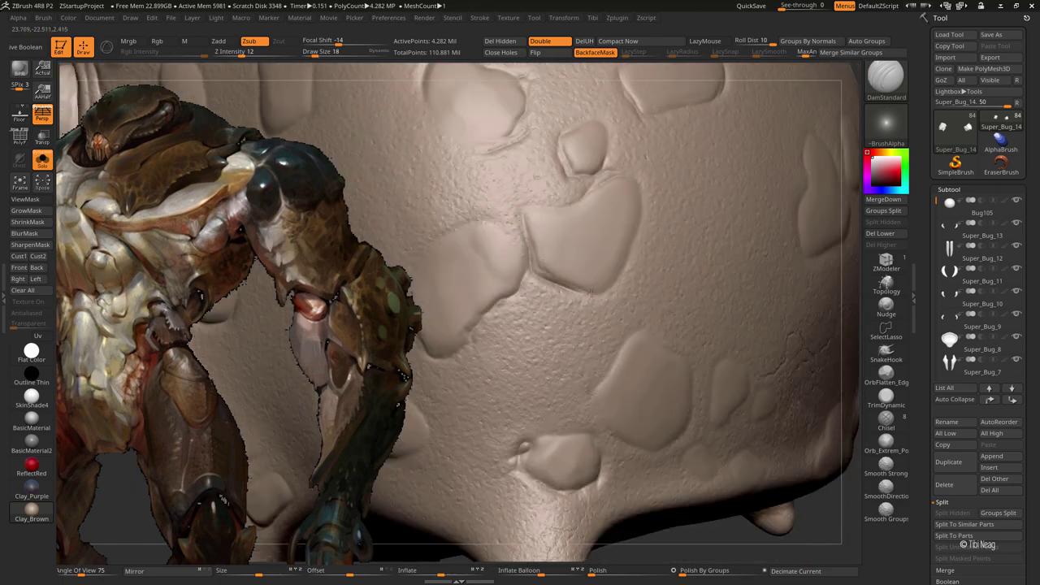
left_click_drag(592, 291, 619, 266)
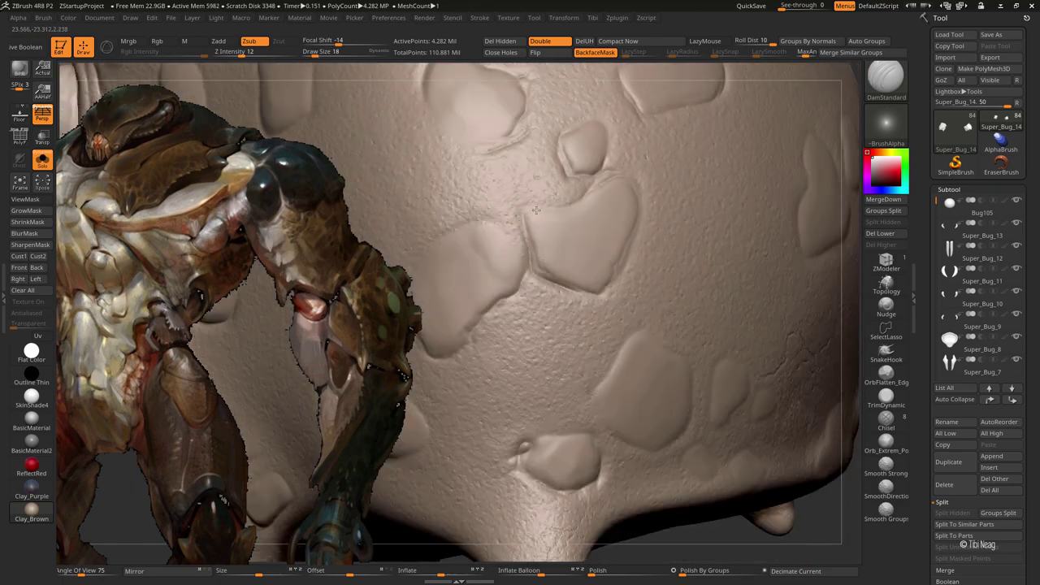
right_click_drag(573, 200, 594, 216)
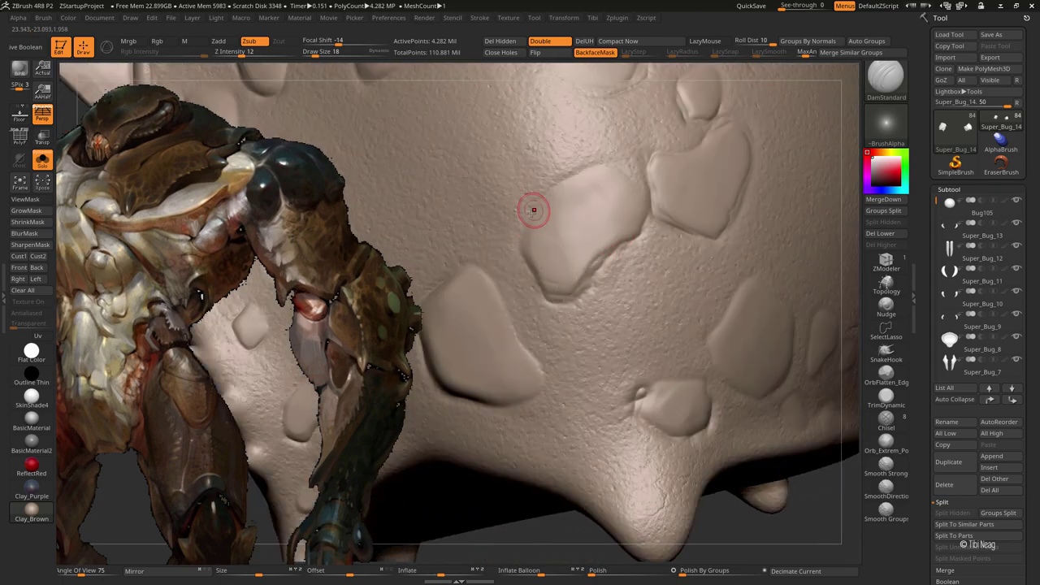
mouse_move(634, 183)
right_mouse_down()
mouse_move(571, 304)
mouse_move(599, 232)
right_mouse_up()
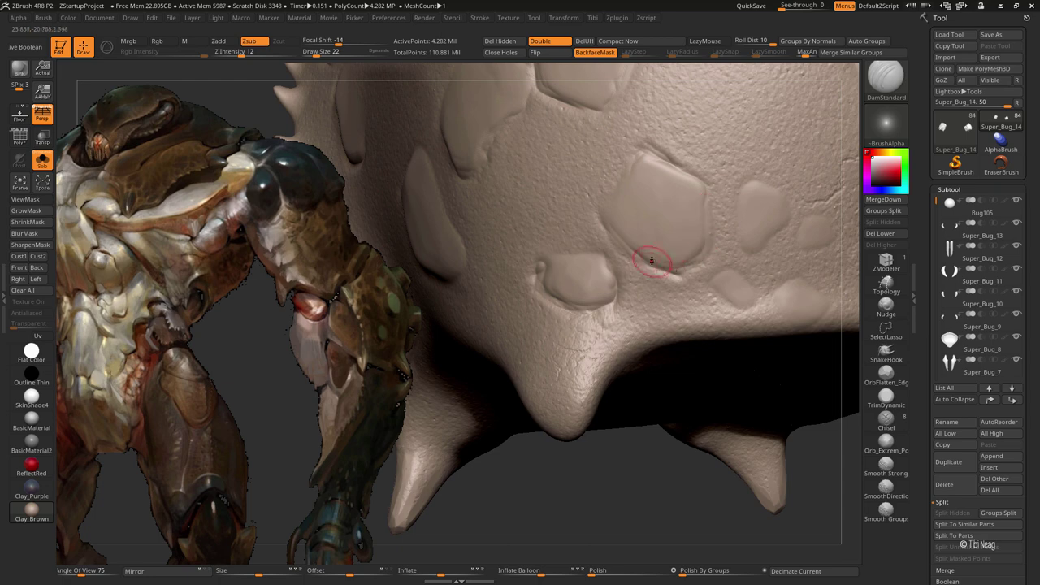
Reframe the pot and flatten the bump edges with an enlarged OrbFlatten_Edge brush
key("b")
key("o")
key("f")
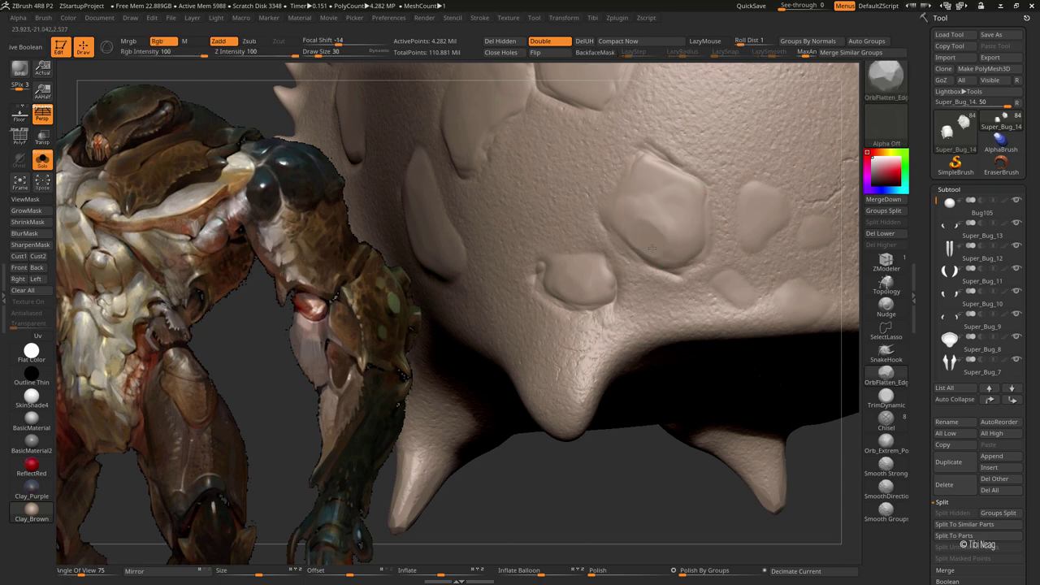
key("b")
key("d")
key("s")
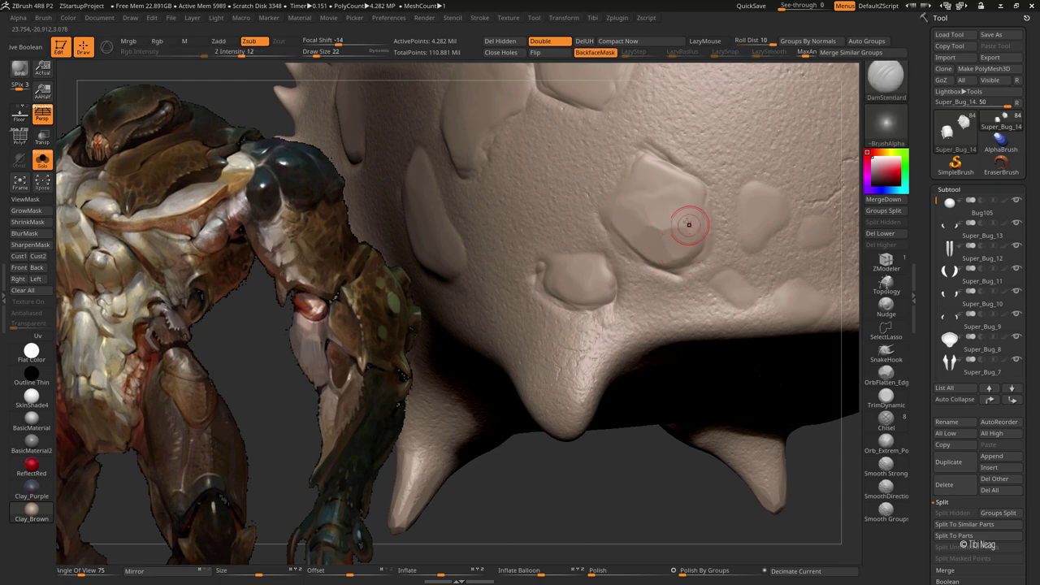
mouse_move(689, 224)
right_mouse_down()
mouse_move(720, 233)
mouse_move(723, 204)
mouse_move(653, 210)
mouse_move(576, 285)
right_mouse_up()
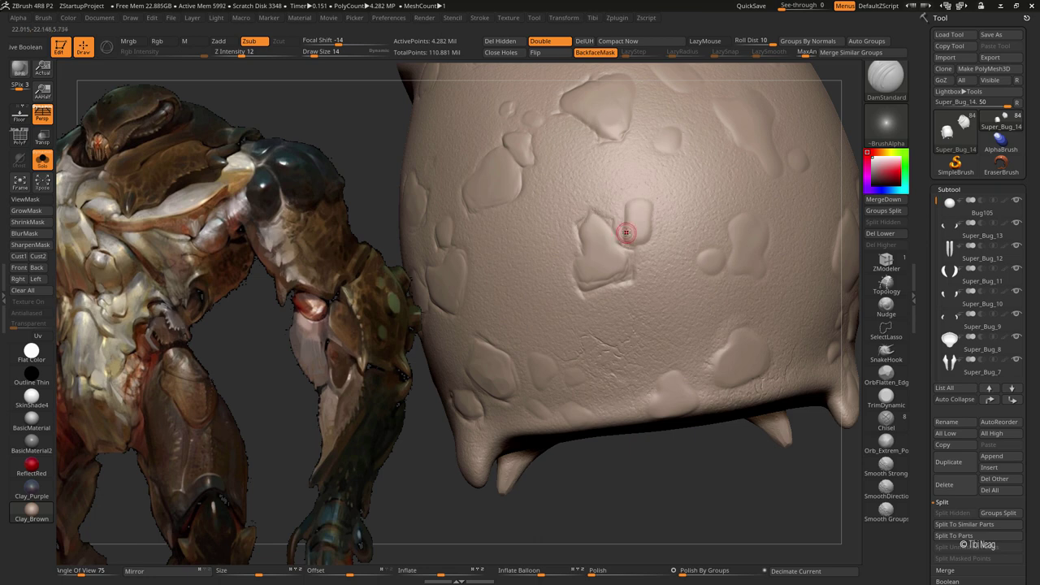
key("bracketright")
key("bracketright")
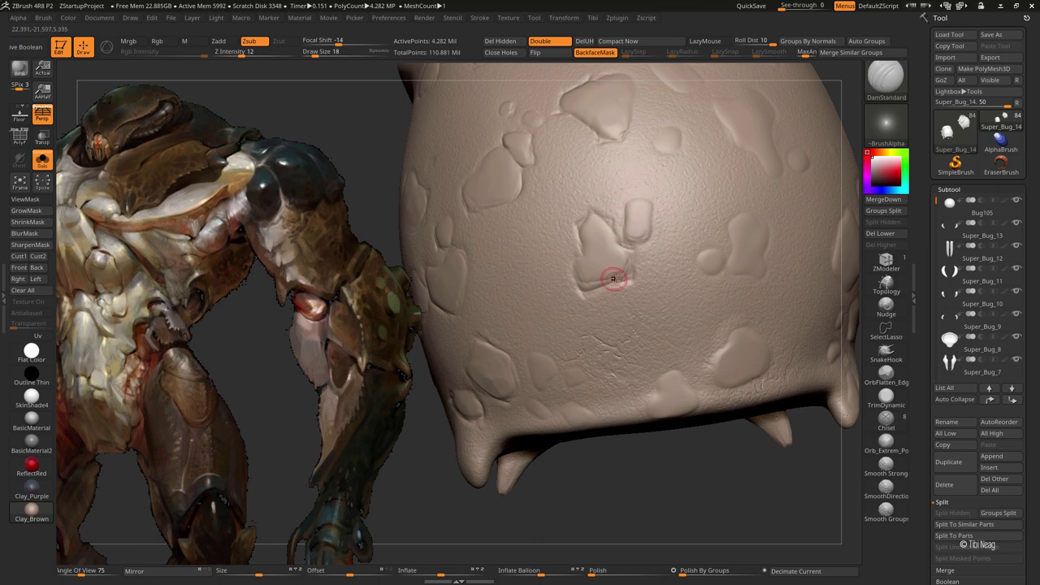
left_click(894, 374)
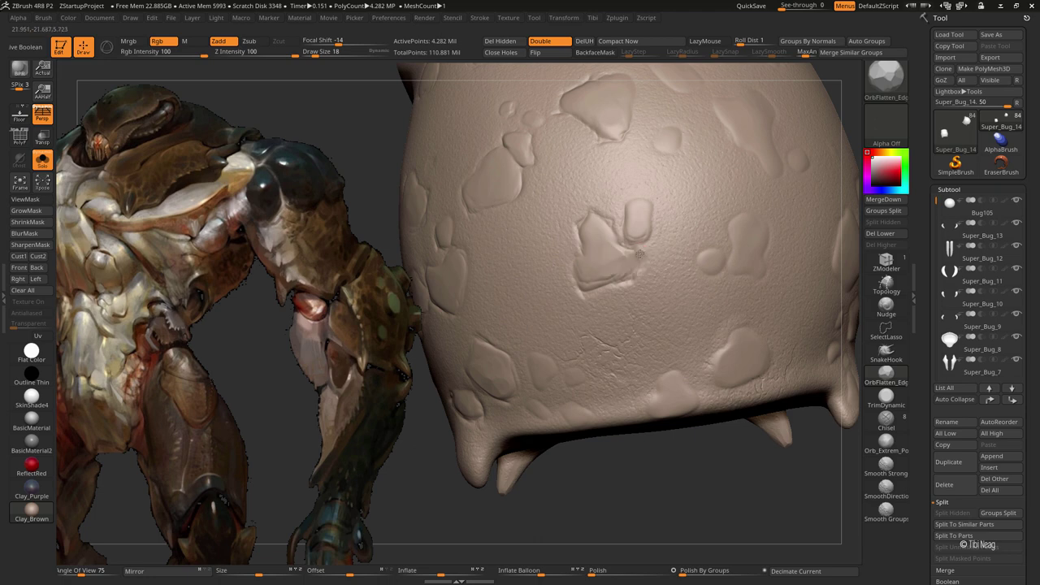
Alternate Clay, OrbFlatten_Edge and DamStandard while zooming in on the pot's side
key("b")
key("c")
key("l")
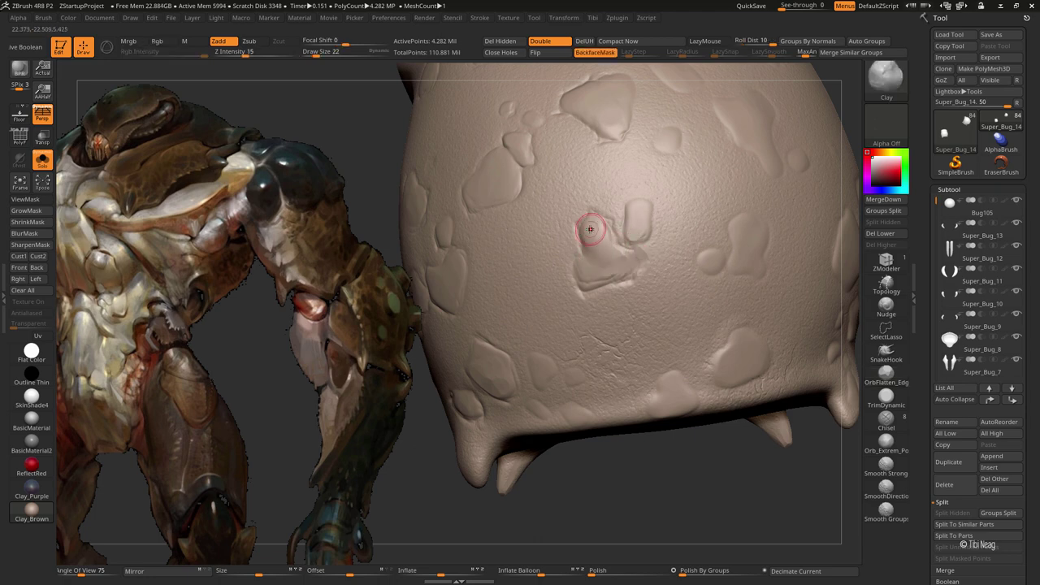
key("b")
key("o")
key("f")
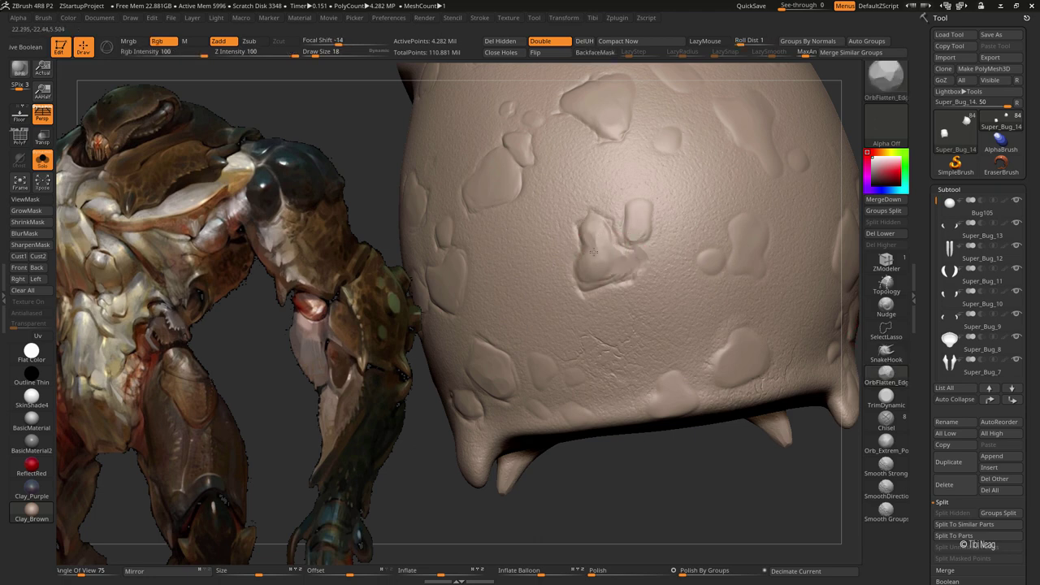
mouse_move(631, 183)
right_mouse_down()
mouse_move(541, 281)
mouse_move(584, 259)
mouse_move(596, 274)
right_mouse_up()
key("b")
key("d")
key("s")
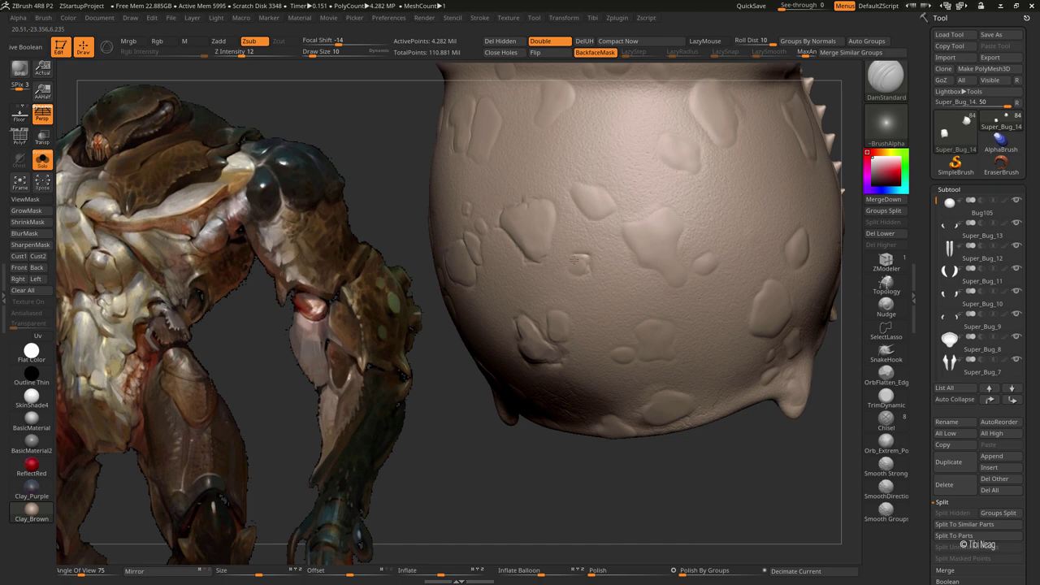
right_click_drag(584, 275, 557, 243, "alt")
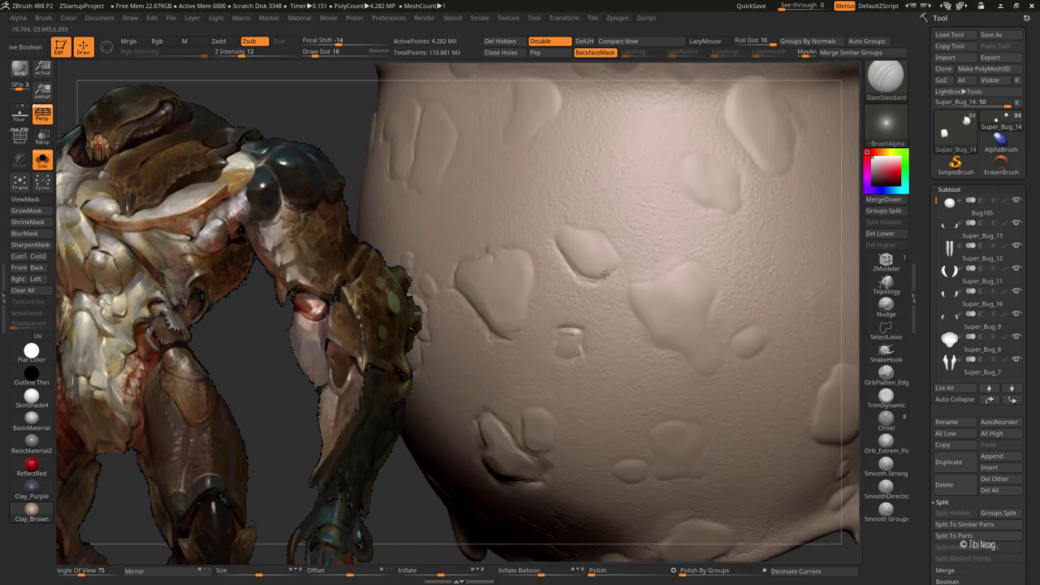
Add clay across the raised blob, then flatten its edges with OrbFlatten_Edge
key("b")
key("c")
key("l")
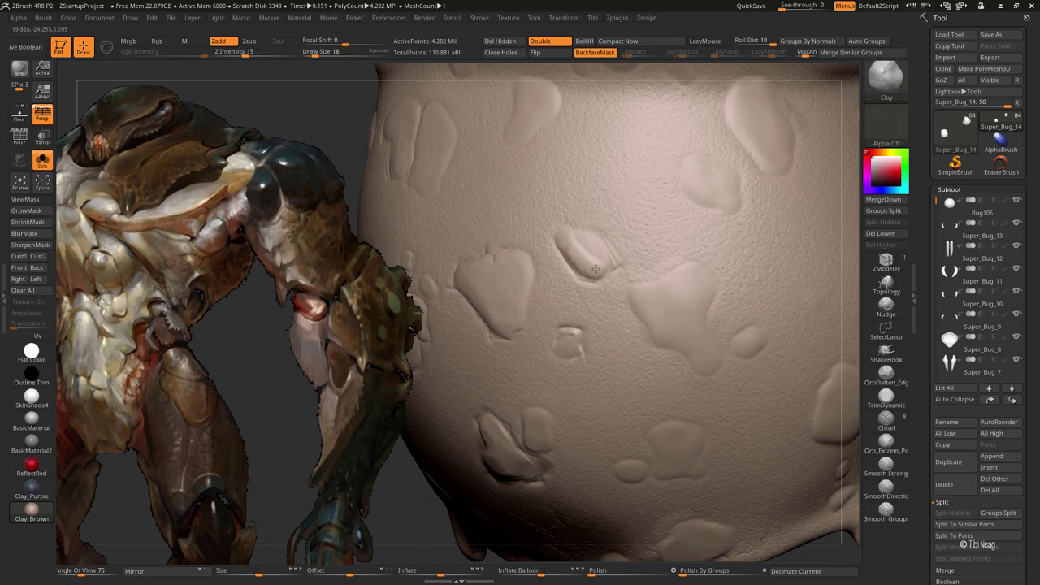
key("b")
key("h")
key("p")
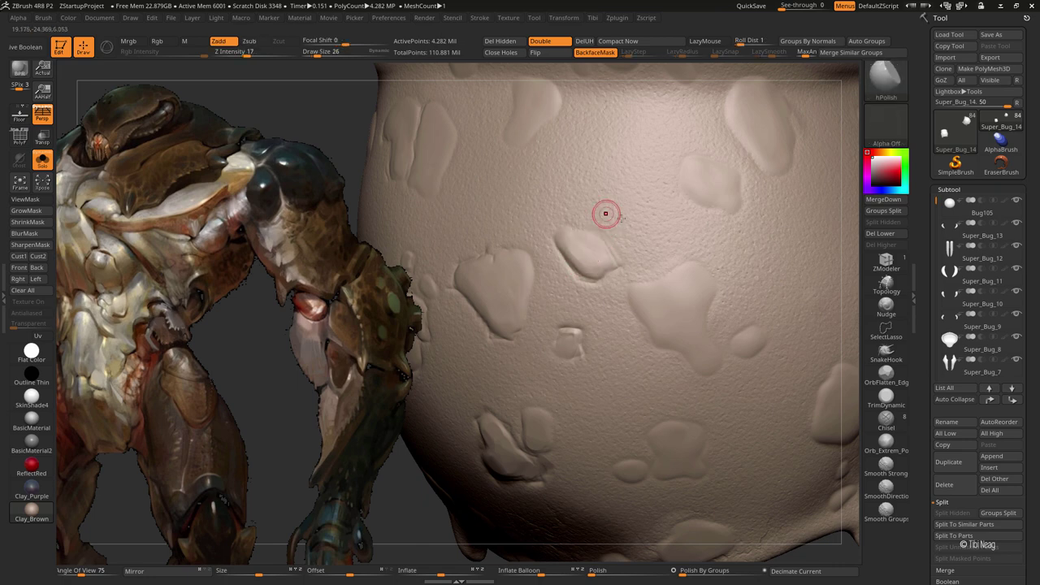
mouse_move(604, 214)
right_mouse_down("alt")
mouse_move(623, 249)
mouse_move(571, 243)
mouse_move(566, 269)
mouse_move(573, 238)
mouse_move(559, 233)
right_mouse_up("alt")
key("b")
key("c")
key("l")
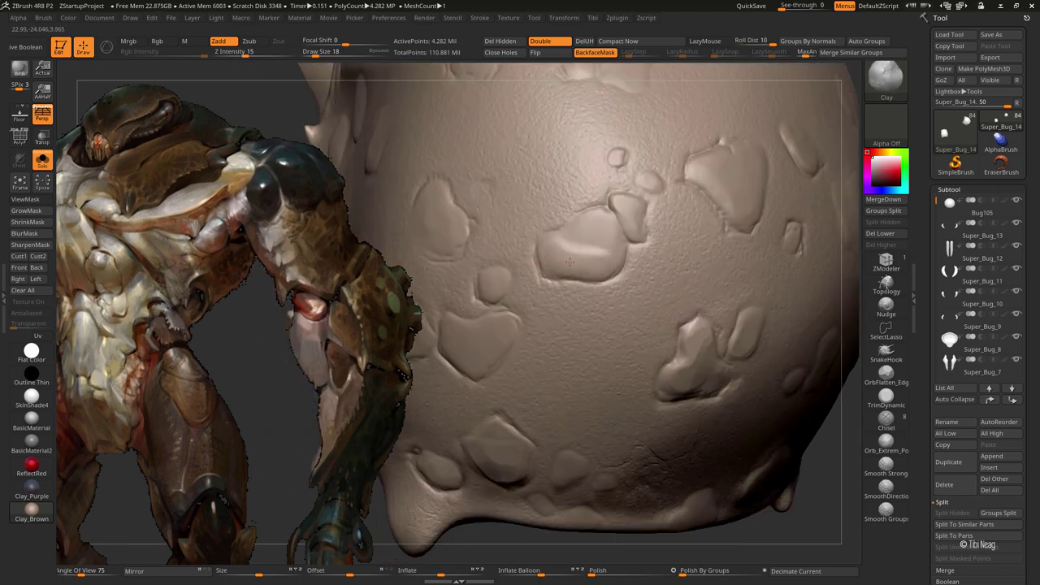
left_click_drag(569, 262, 608, 262)
left_click(886, 375)
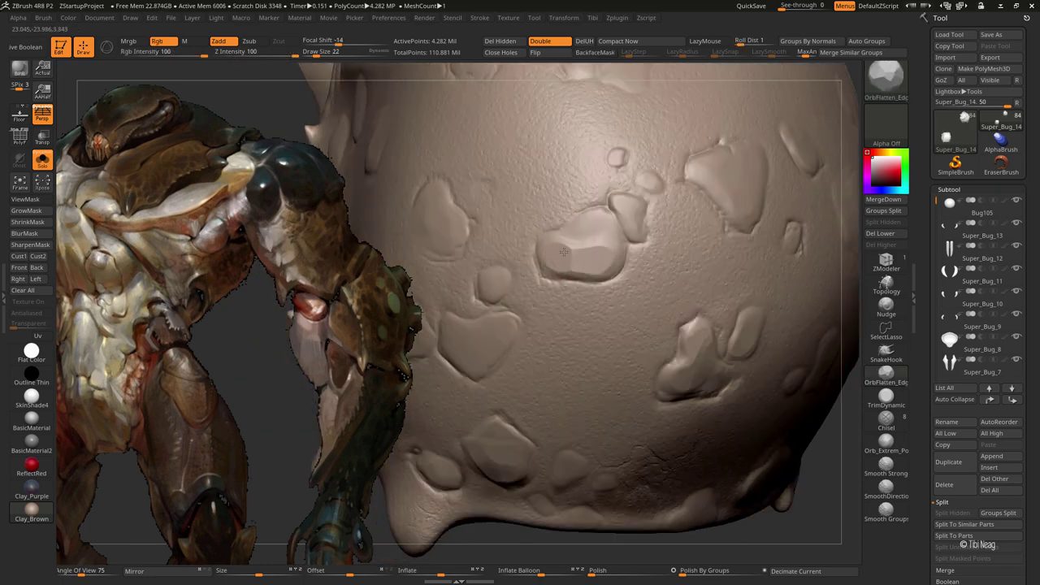
mouse_move(534, 244)
right_mouse_down("alt")
mouse_move(520, 268)
mouse_move(504, 235)
mouse_move(490, 280)
mouse_move(540, 252)
right_mouse_up("alt")
Switch to ClayTubes and scratch clay strokes onto the blob
key("b")
key("c")
key("l")
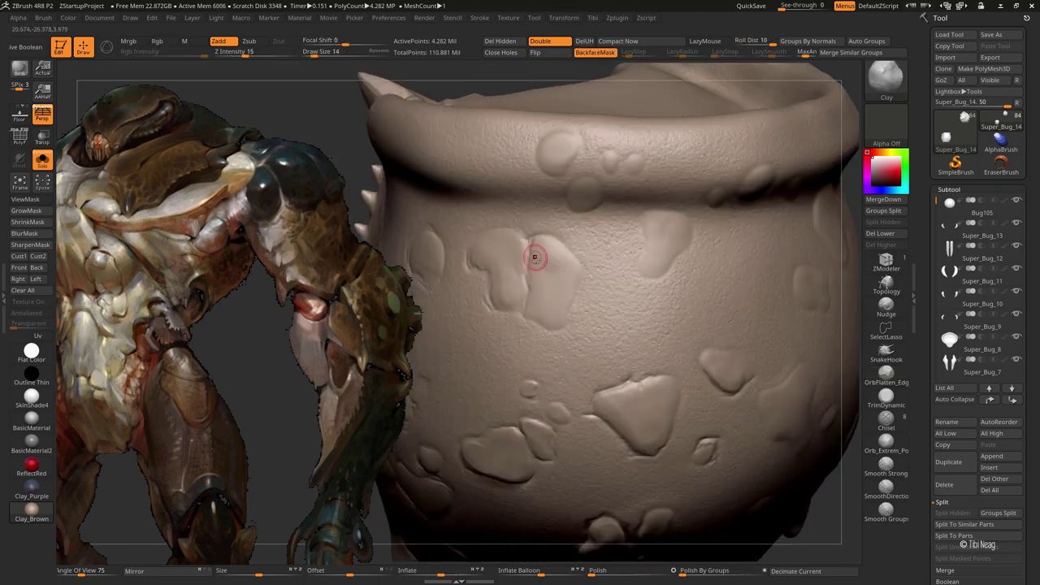
key("b")
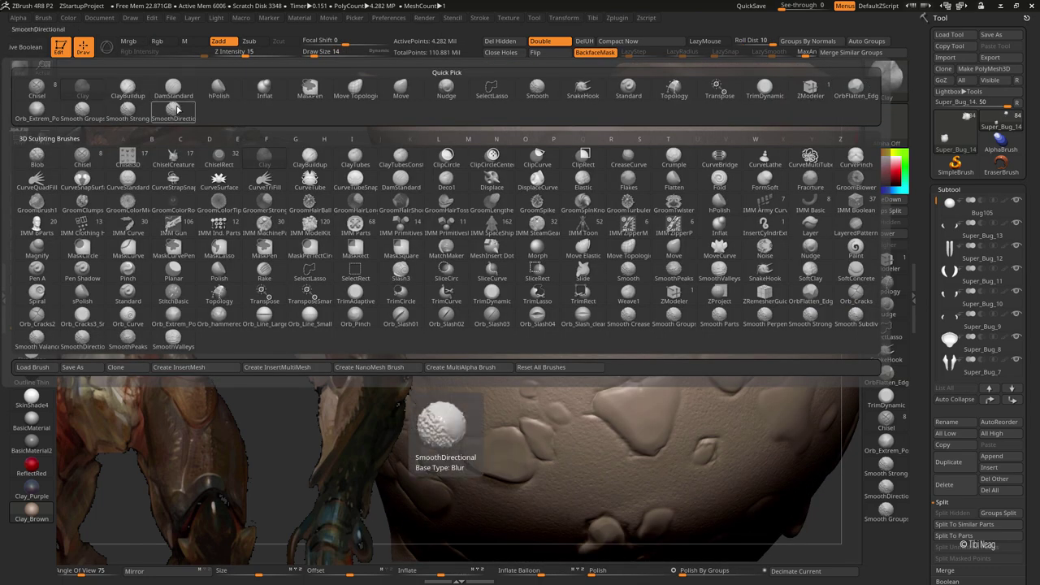
key("c")
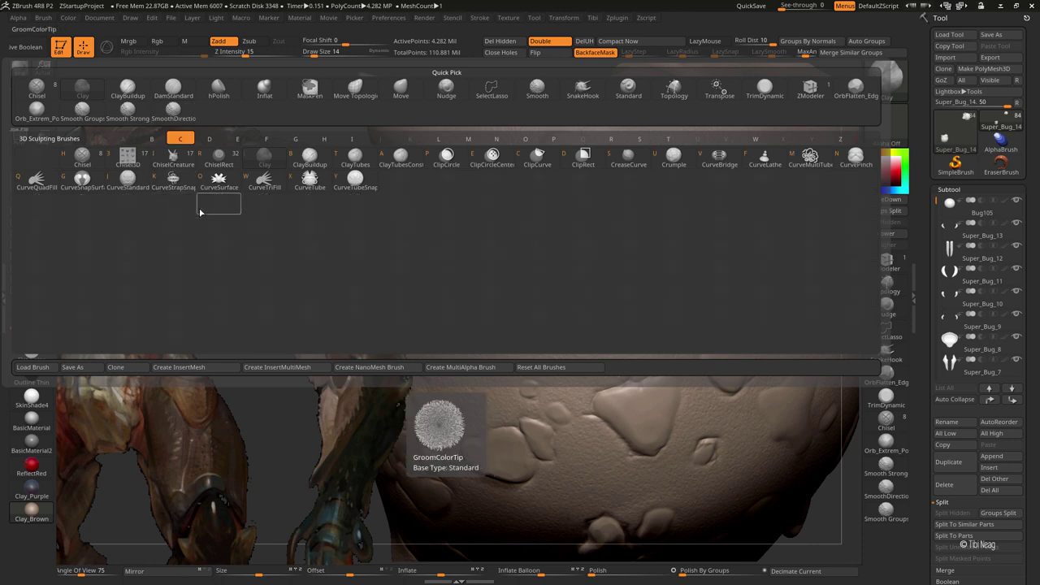
key("t")
right_click_drag(558, 241, 547, 249, "alt")
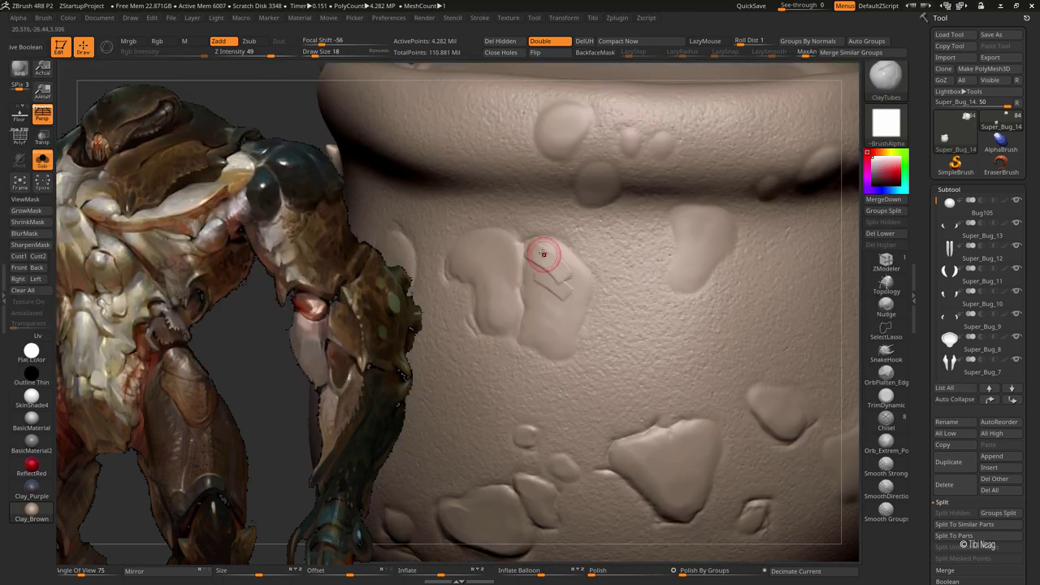
left_click_drag(548, 249, 557, 298)
left_click_drag(741, 45, 770, 46)
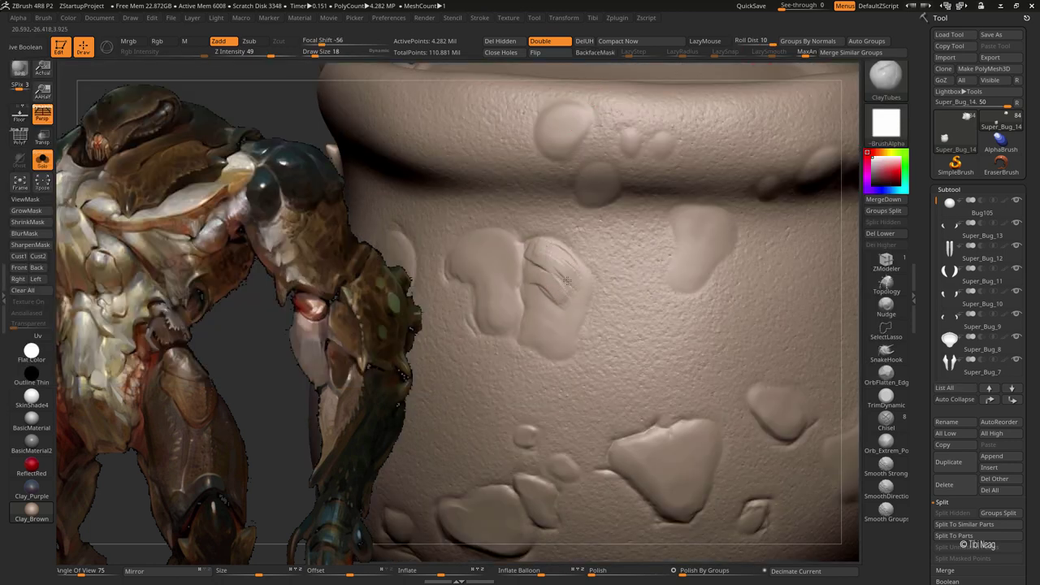
At intensity 23, pull the blob down and build larger clay bumps, then orbit to the underside spikes
left_click(902, 382)
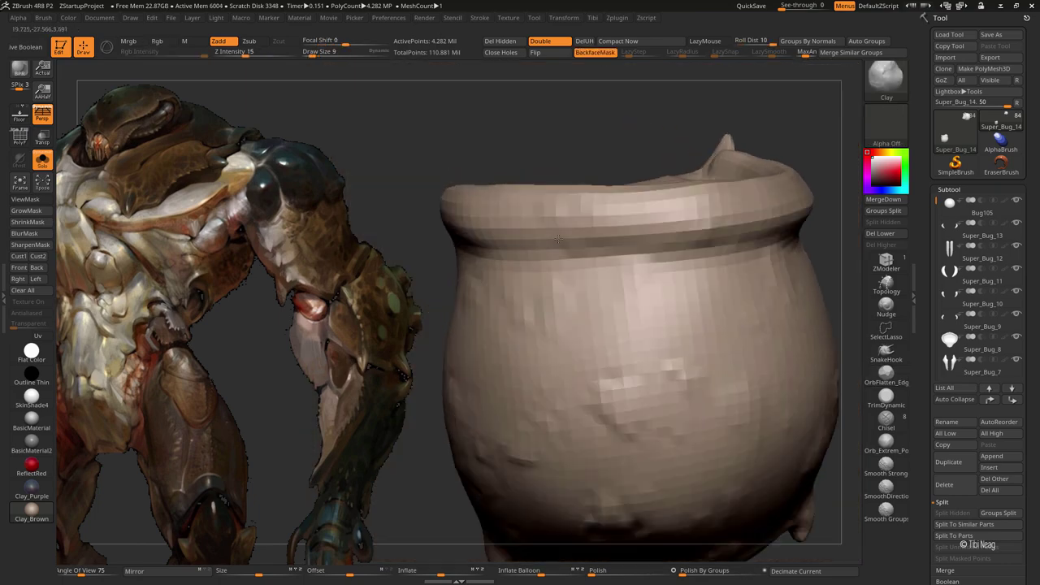
type("23")
key("Return")
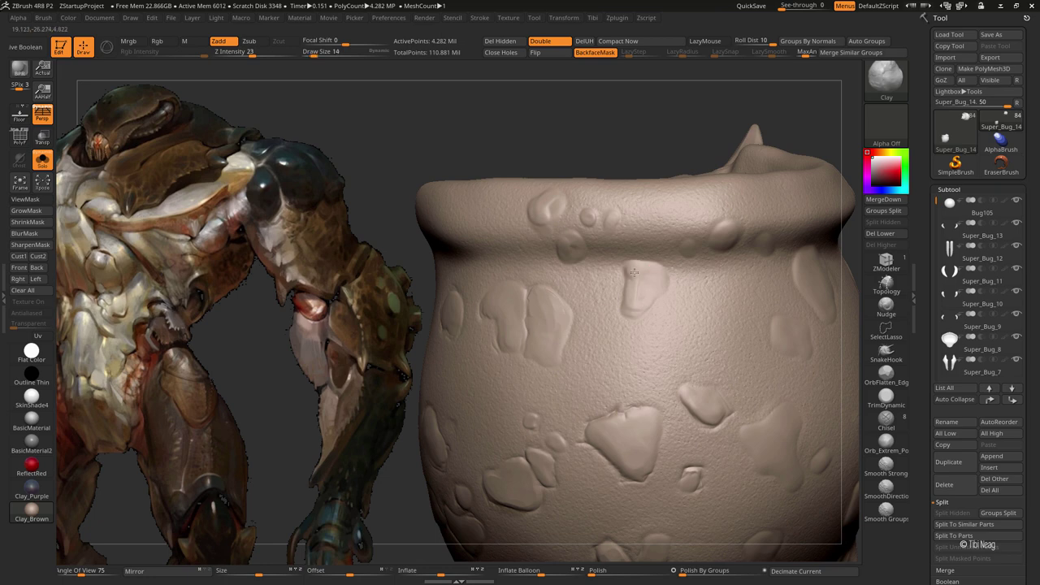
left_click_drag(633, 273, 632, 307)
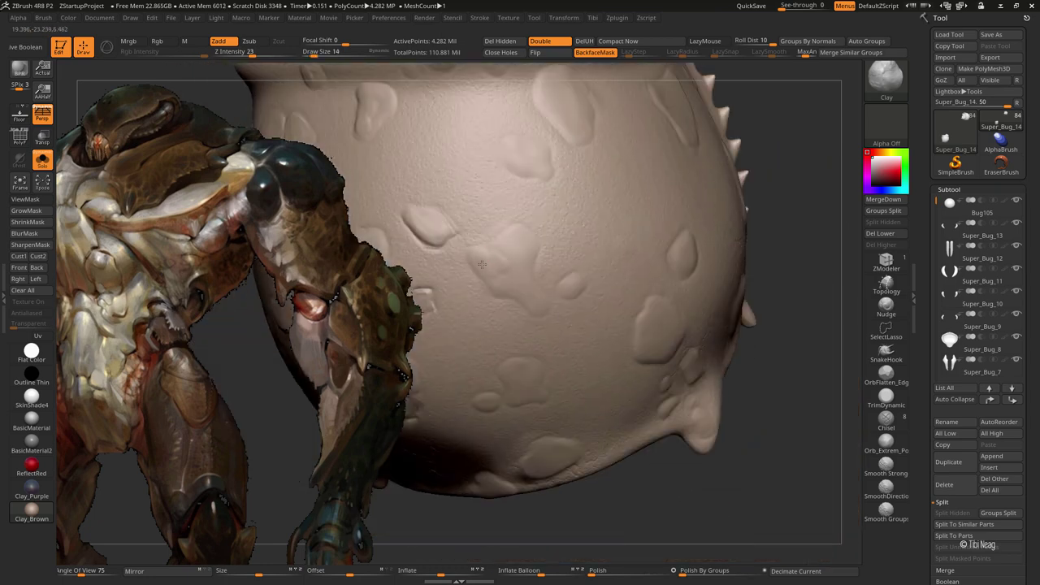
mouse_move(521, 290)
left_mouse_down()
mouse_move(492, 269)
mouse_move(512, 263)
left_mouse_up()
mouse_move(534, 370)
left_mouse_down()
mouse_move(508, 365)
mouse_move(532, 395)
left_mouse_up()
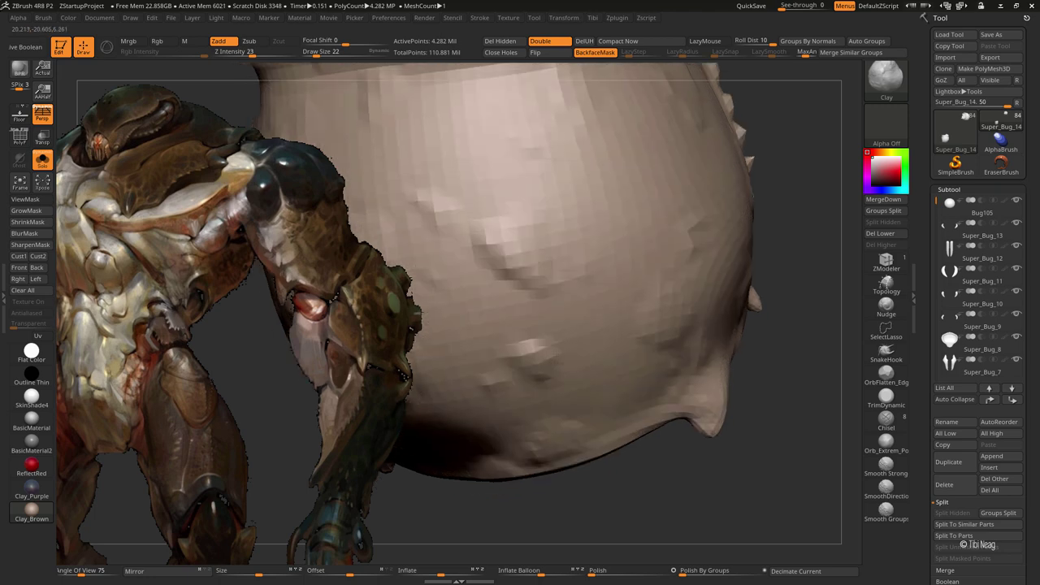
left_click_drag(483, 404, 589, 288)
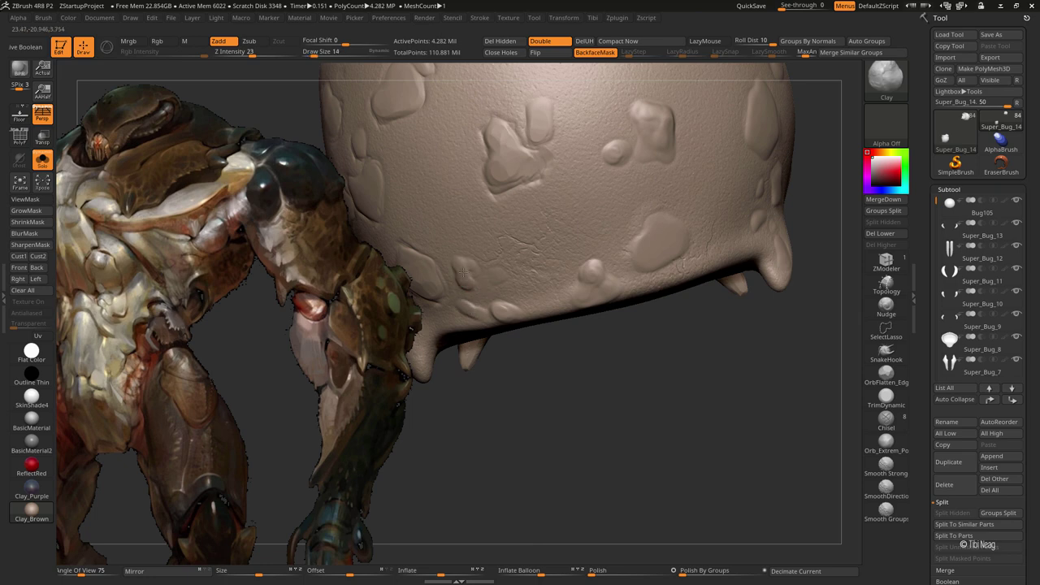
left_click_drag(498, 272, 632, 252)
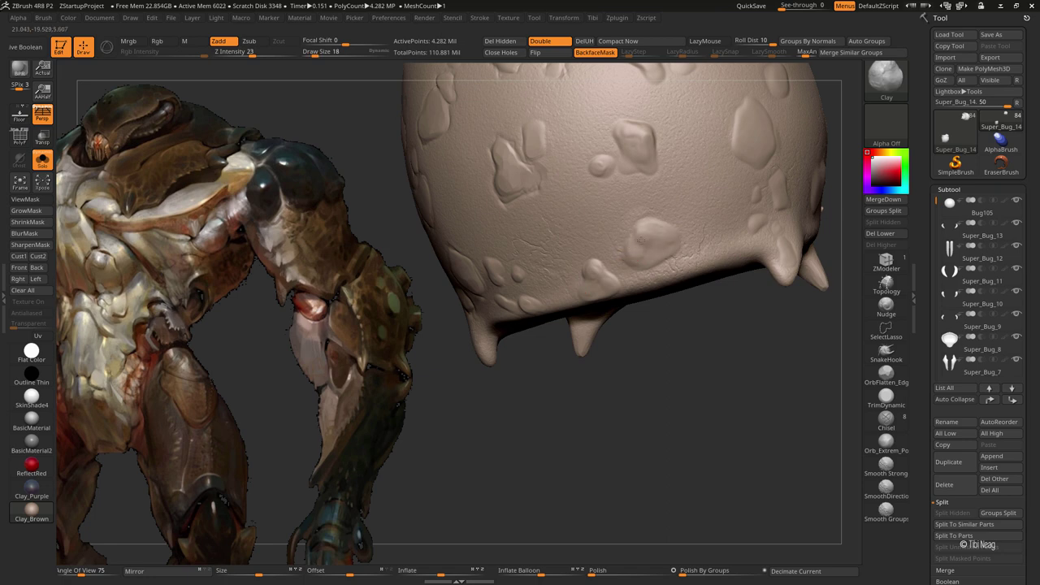
Build one bump into a larger raised lump extending downward, resizing the Clay brush
left_click_drag(675, 242, 610, 295)
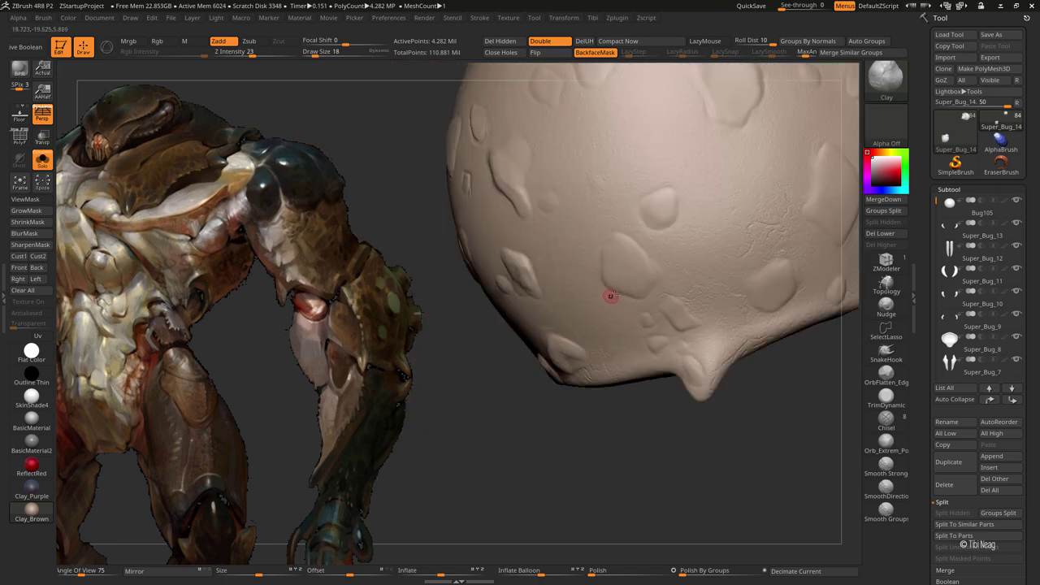
key("bracketleft")
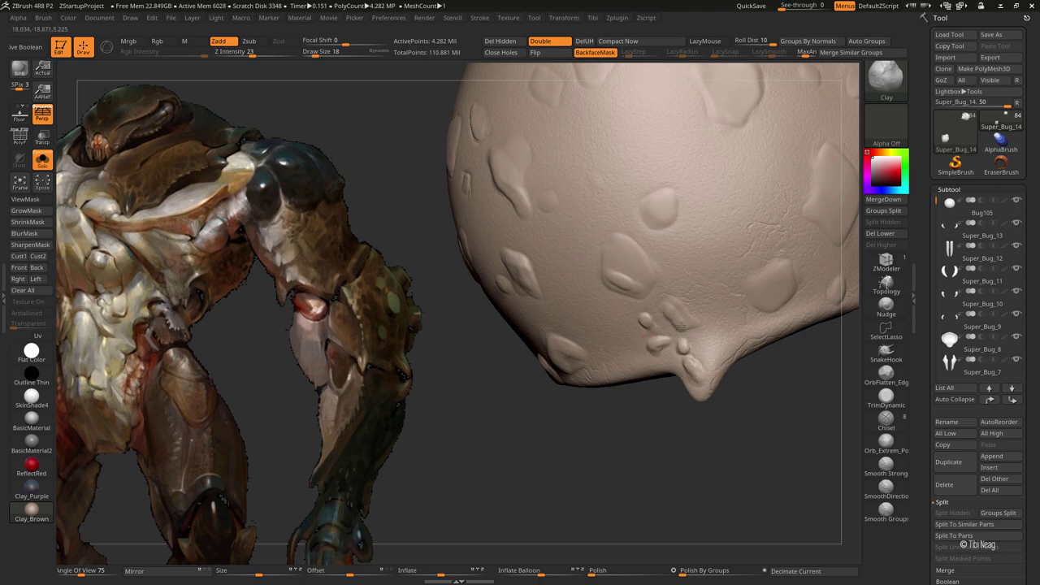
key("bracketright")
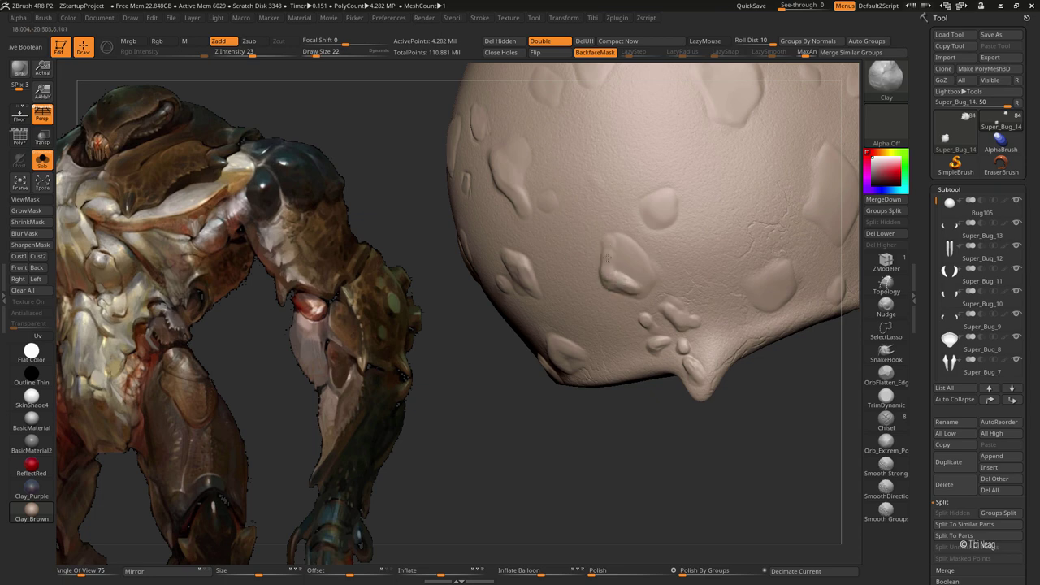
key("bracketright")
key("bracketright")
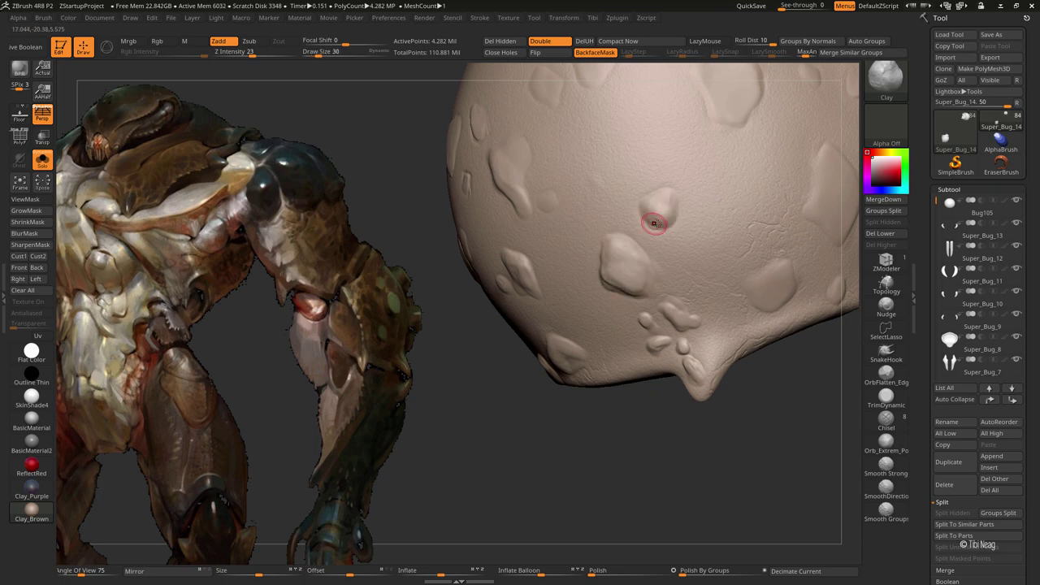
key("bracketleft")
right_click_drag(560, 174, 515, 220)
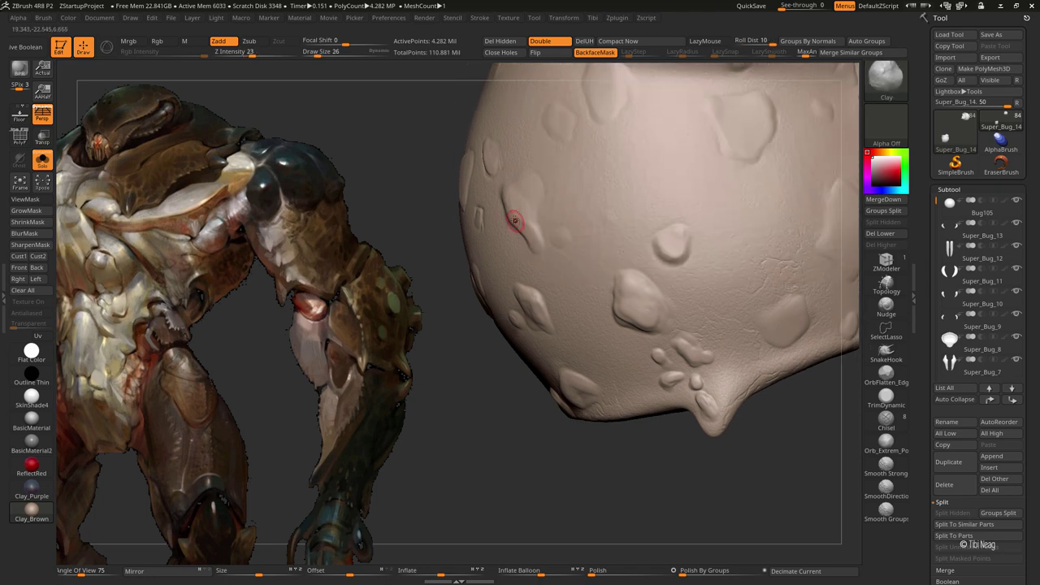
left_click_drag(513, 207, 528, 183)
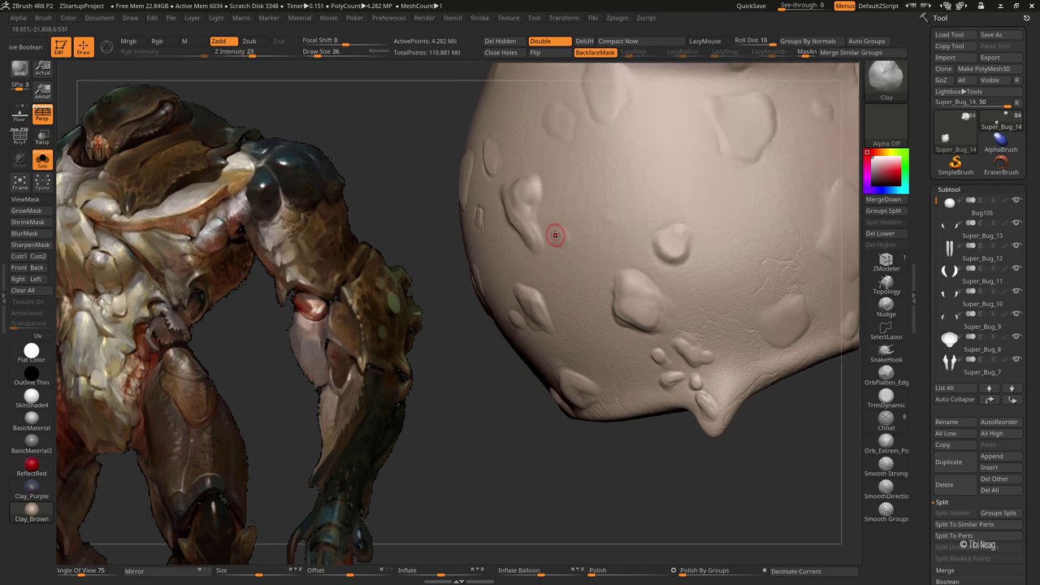
right_click_drag(561, 232, 549, 210)
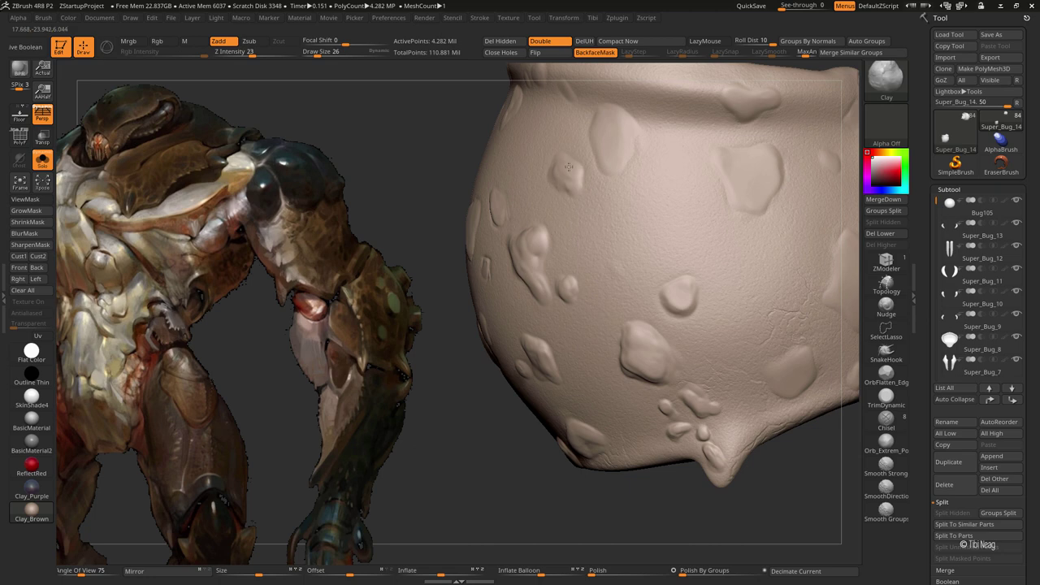
left_click_drag(615, 163, 612, 165)
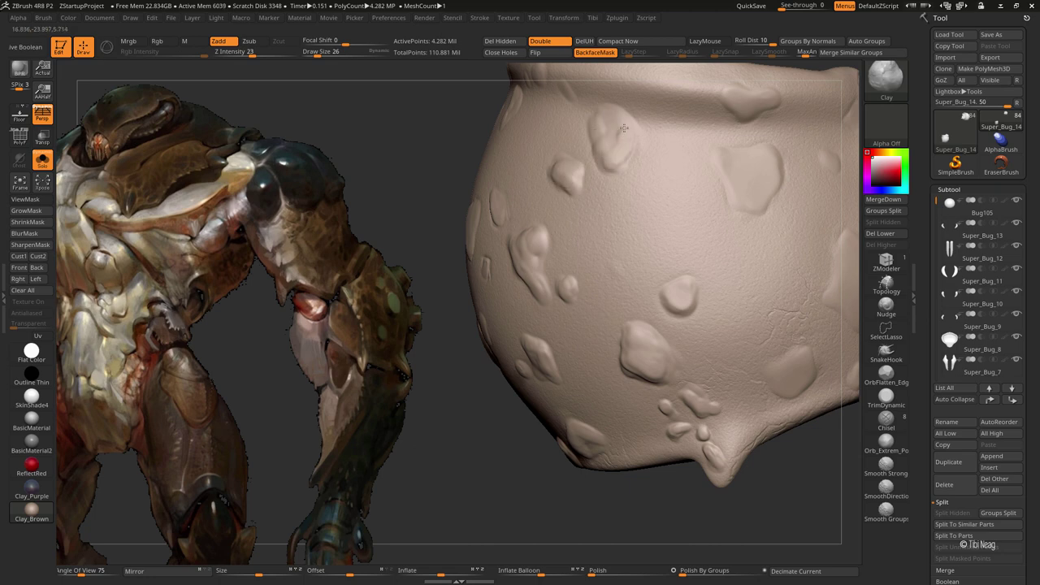
Check form at lower subdivision, square off the ridge bump, and add a small round bump
key("shift+d")
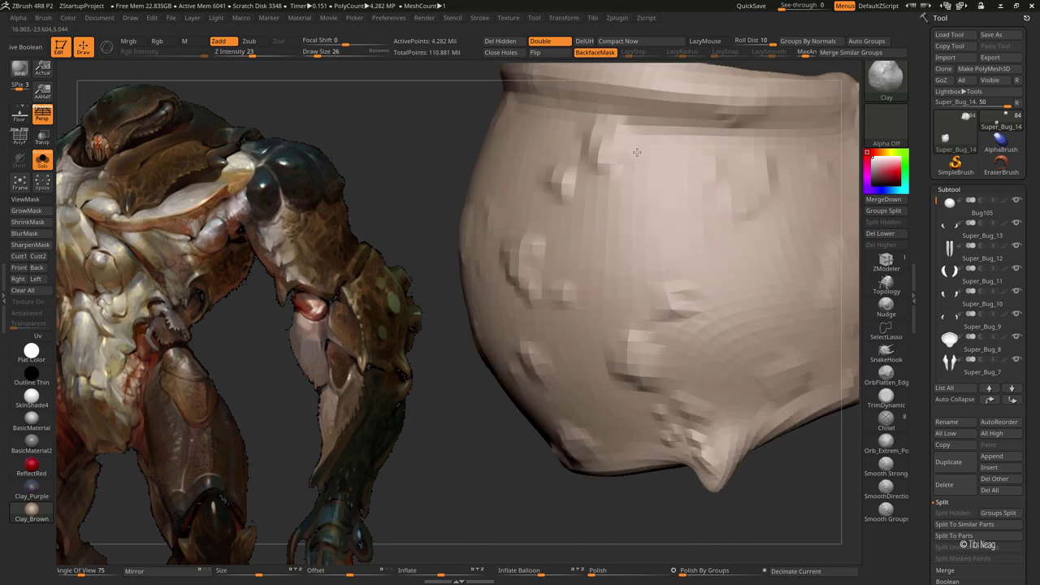
key("d")
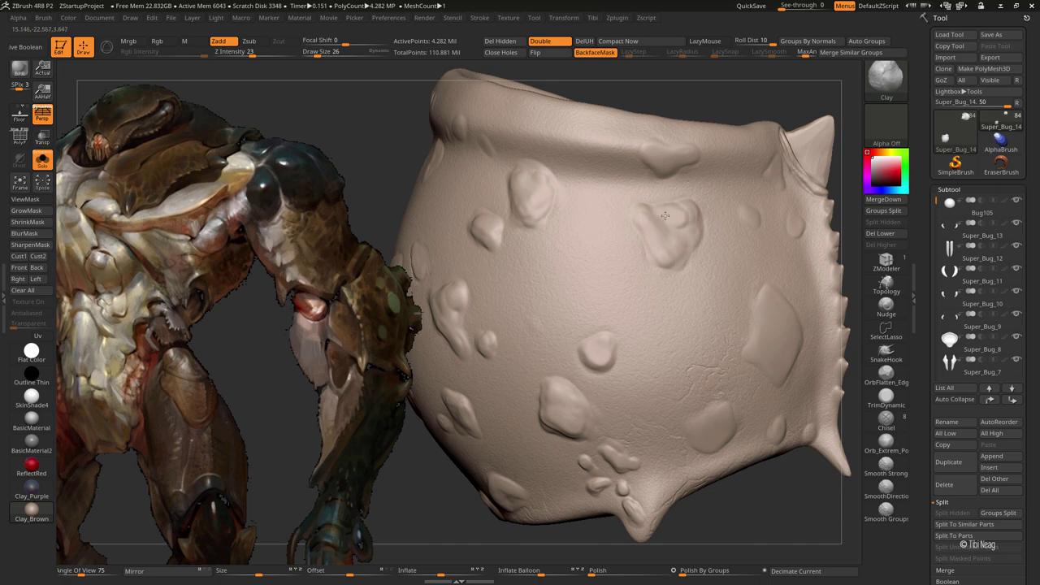
key("shift+d")
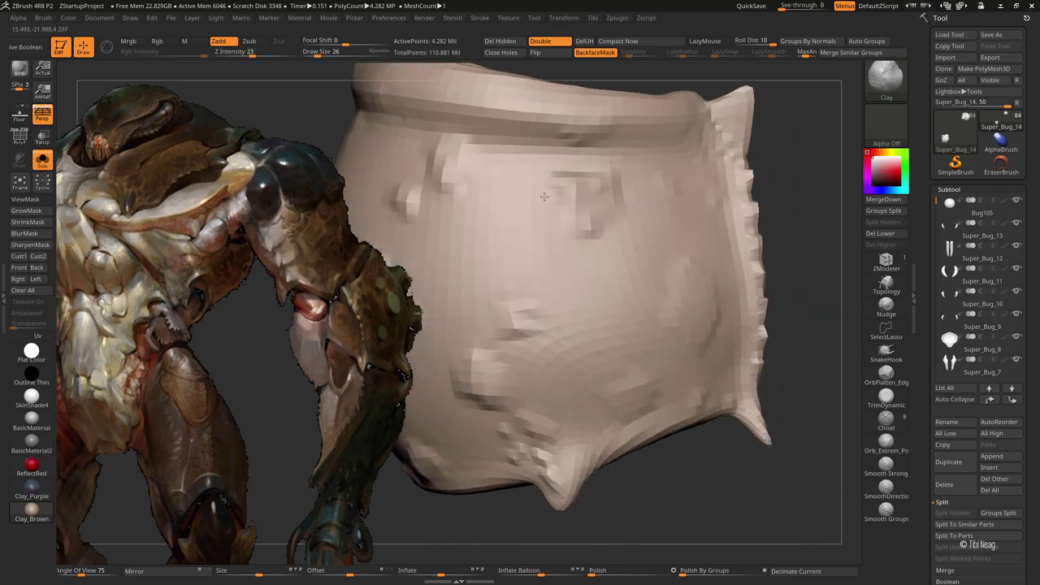
key("d")
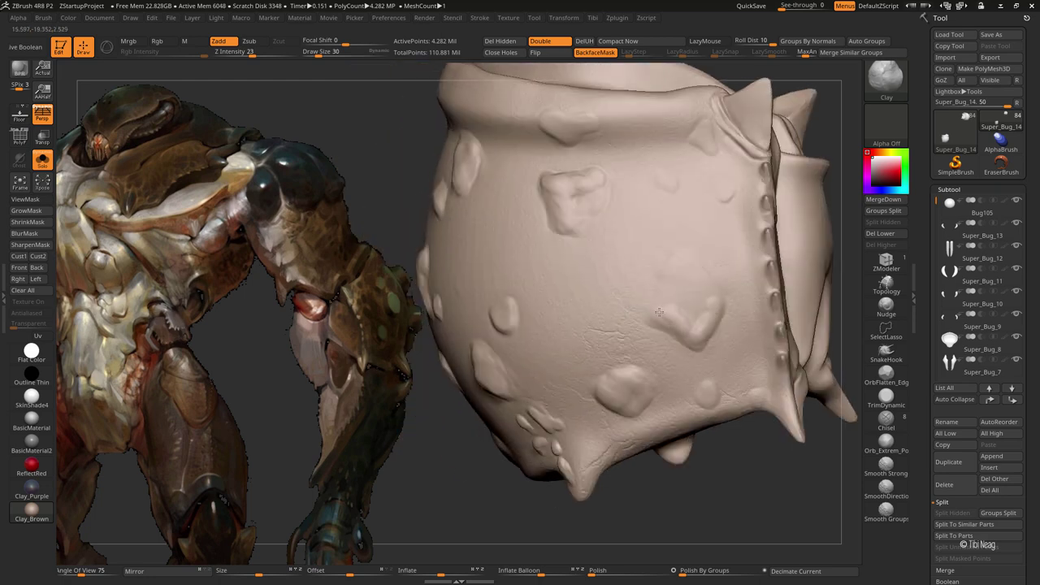
left_click_drag(688, 267, 696, 290)
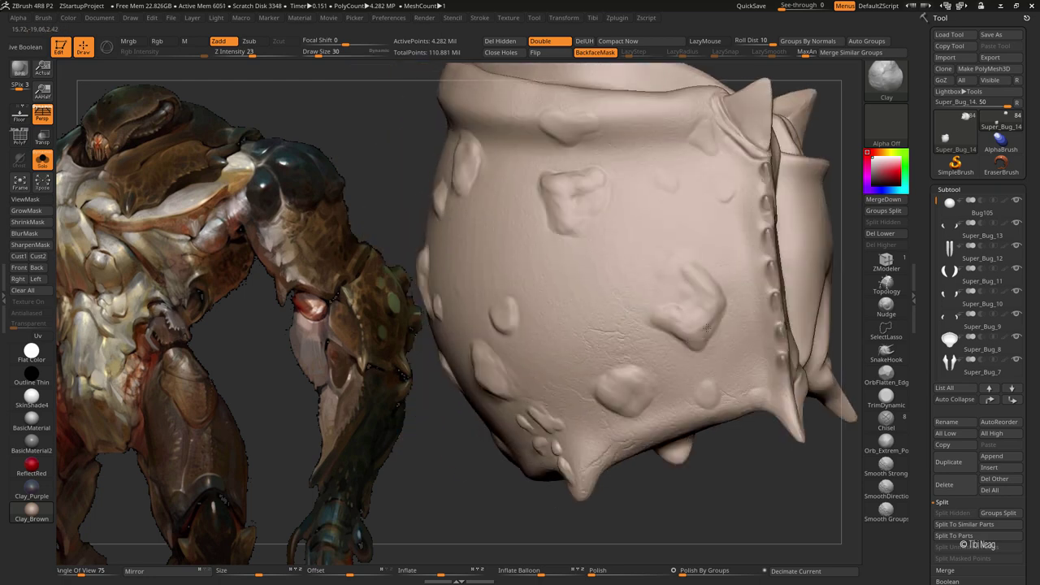
key("[")
left_click(665, 181)
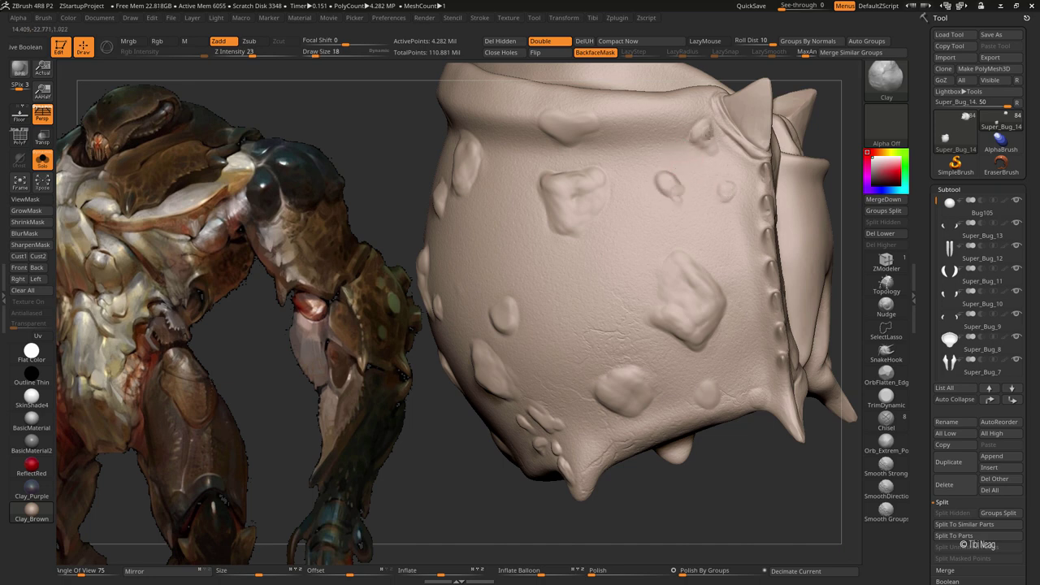
key("shift")
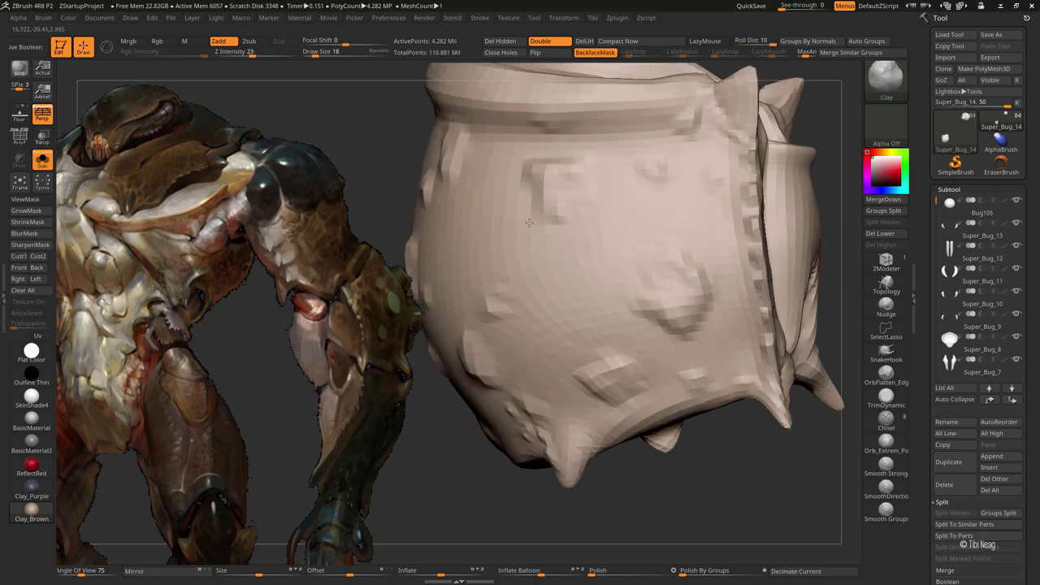
mouse_move(569, 235)
left_mouse_down()
mouse_move(523, 252)
mouse_move(621, 354)
left_mouse_up()
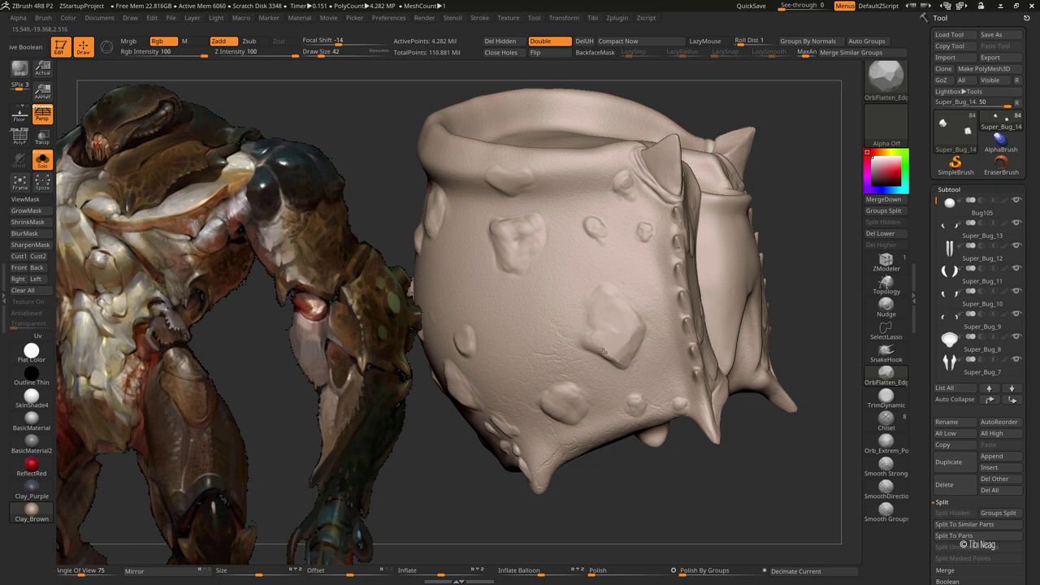
Flatten the small bump into a ring and flatten the rocky bump's top
left_click_drag(600, 244, 609, 224)
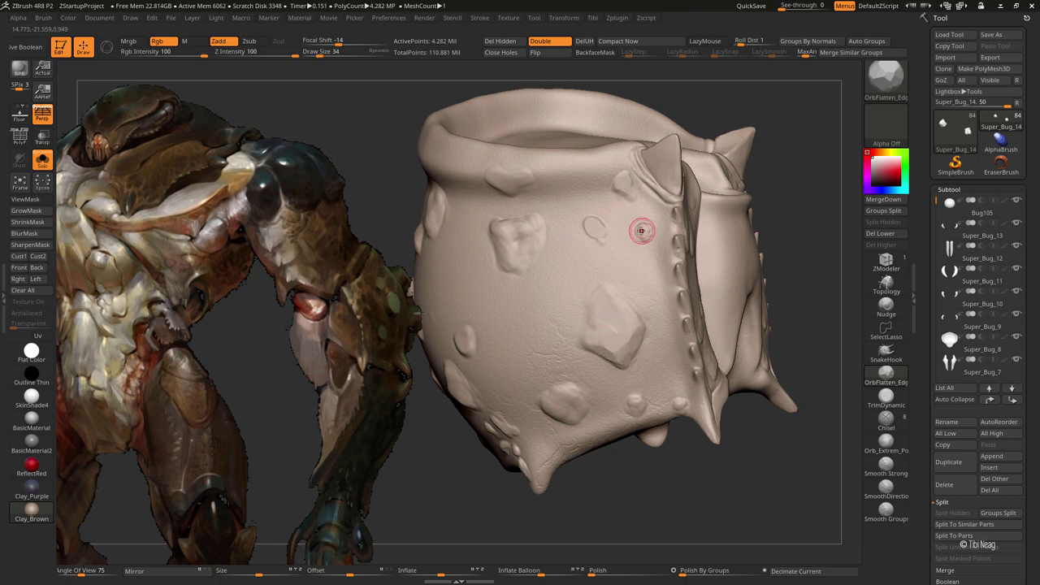
key("bracketleft")
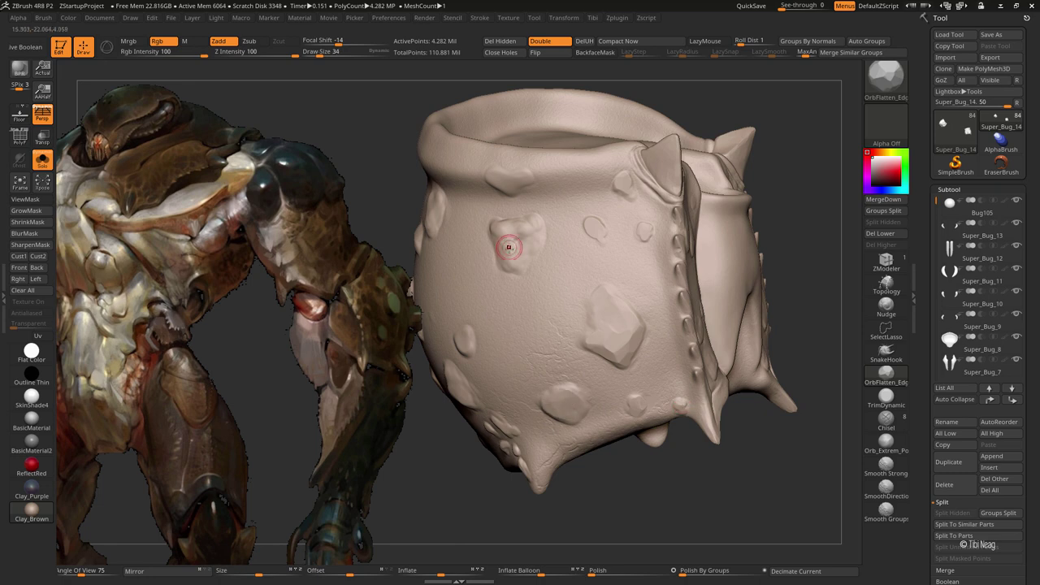
key("bracketright")
left_click_drag(504, 252, 541, 249)
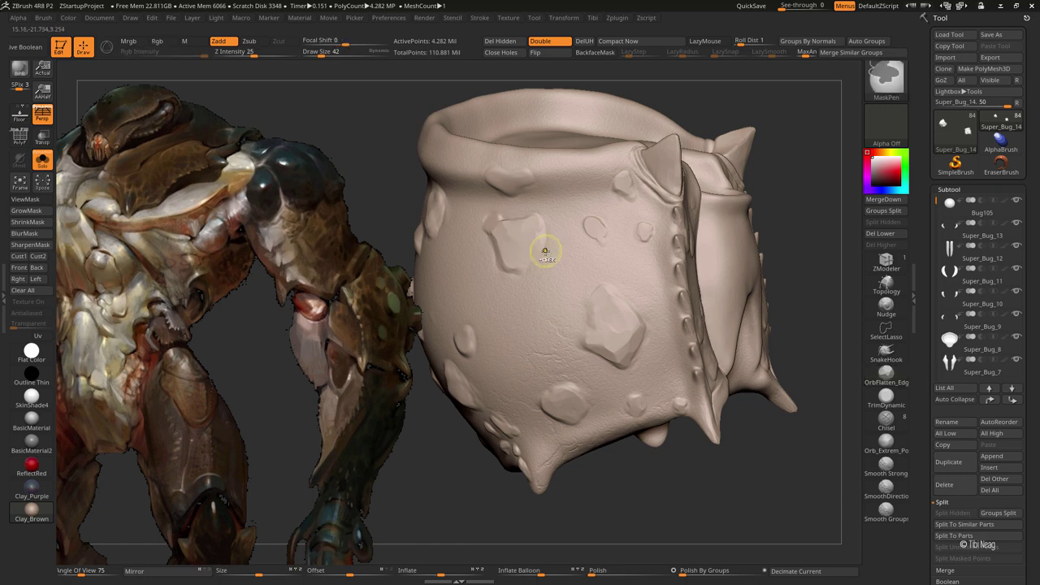
key("bracketleft")
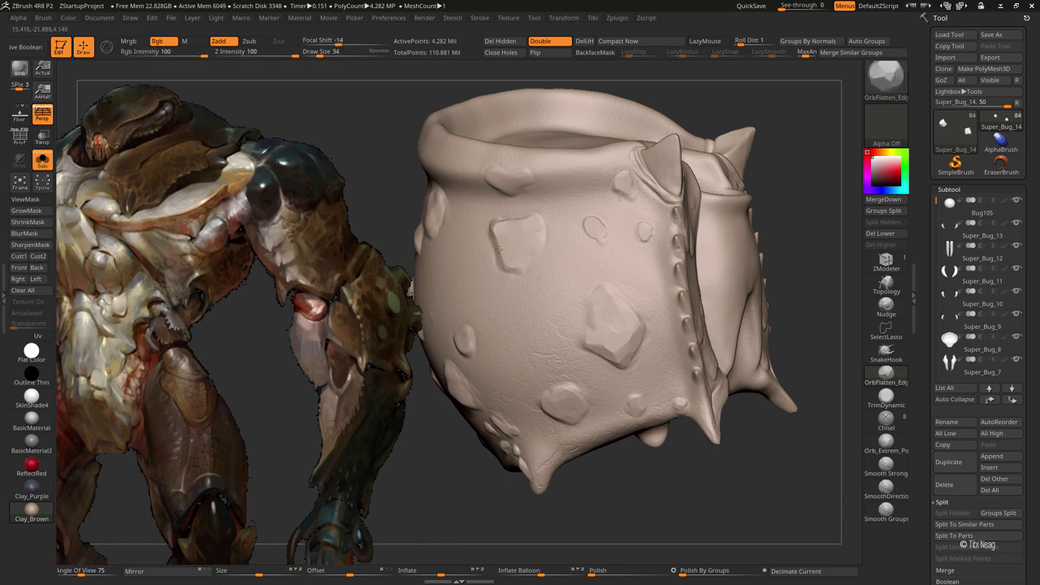
right_click_drag(521, 177, 464, 271)
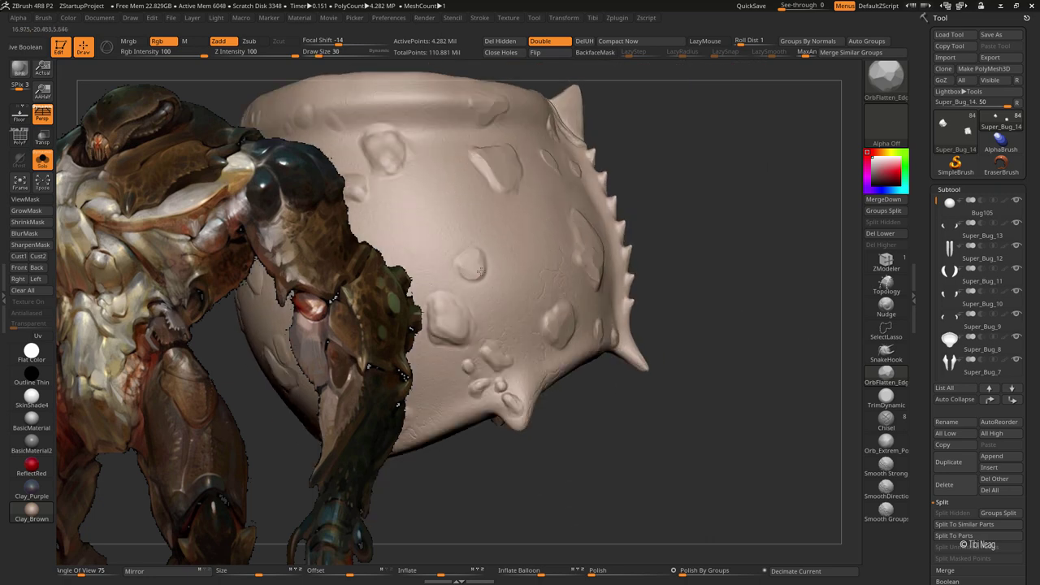
key("bracketright")
Flatten bumps across the plate front, fill the ring bump, and sharpen the upper bump's edge
right_click_drag(444, 312, 481, 279)
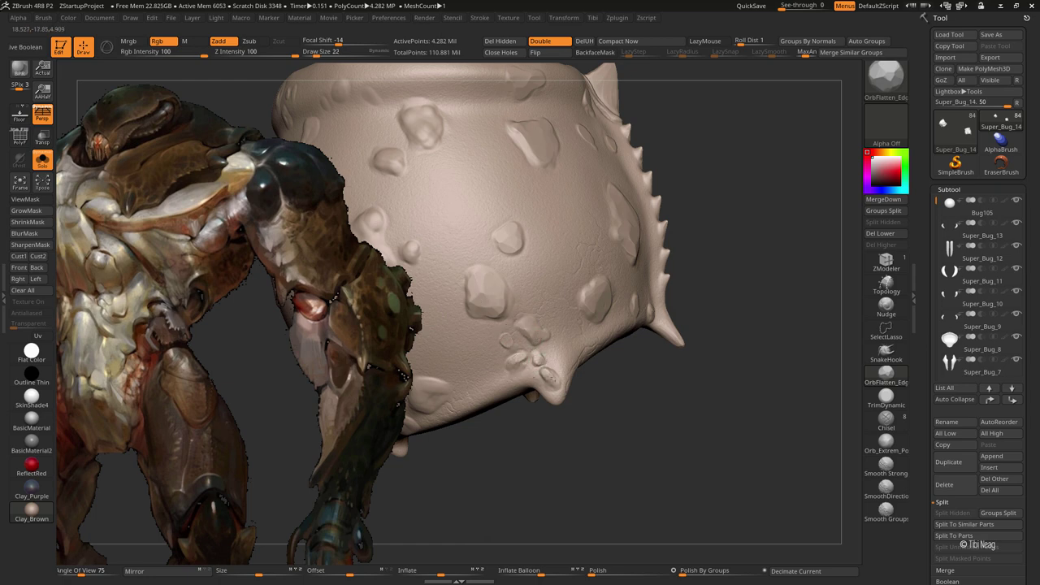
left_click_drag(525, 314, 528, 359)
key("space")
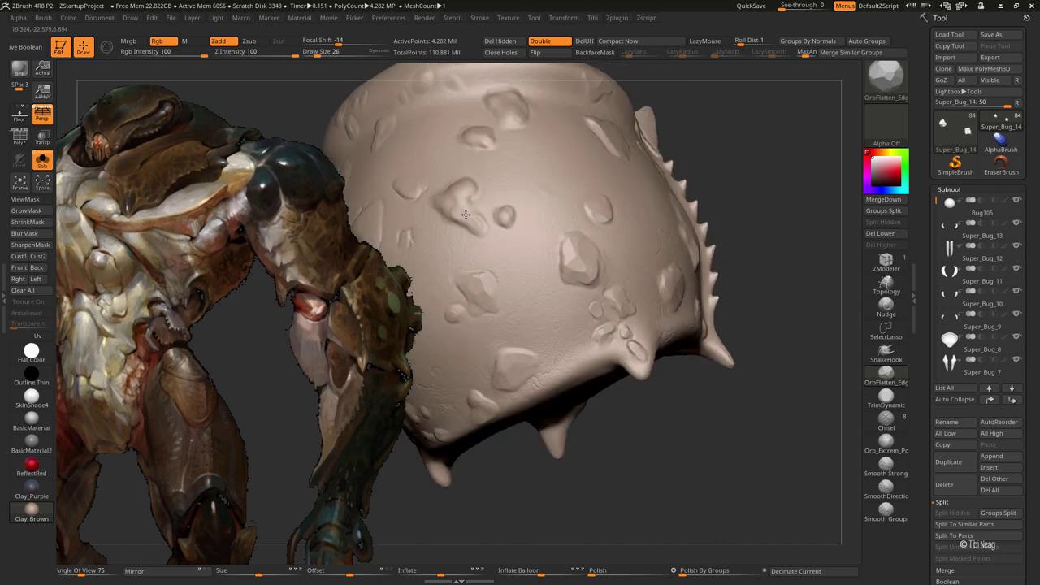
left_click_drag(506, 209, 528, 273)
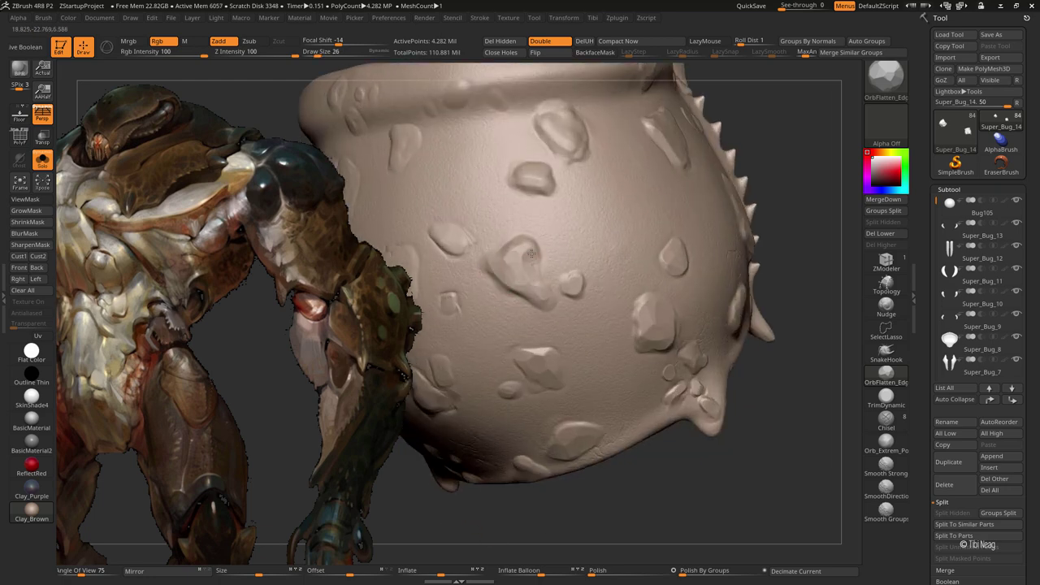
left_click_drag(499, 248, 526, 244)
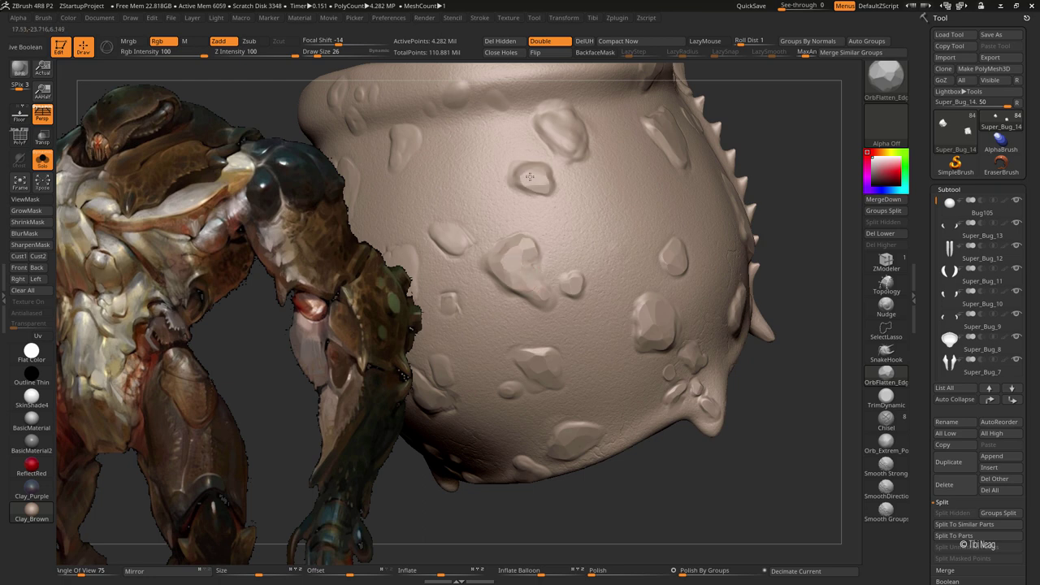
mouse_move(564, 141)
left_mouse_down()
mouse_move(547, 138)
mouse_move(522, 258)
mouse_move(536, 271)
left_mouse_up()
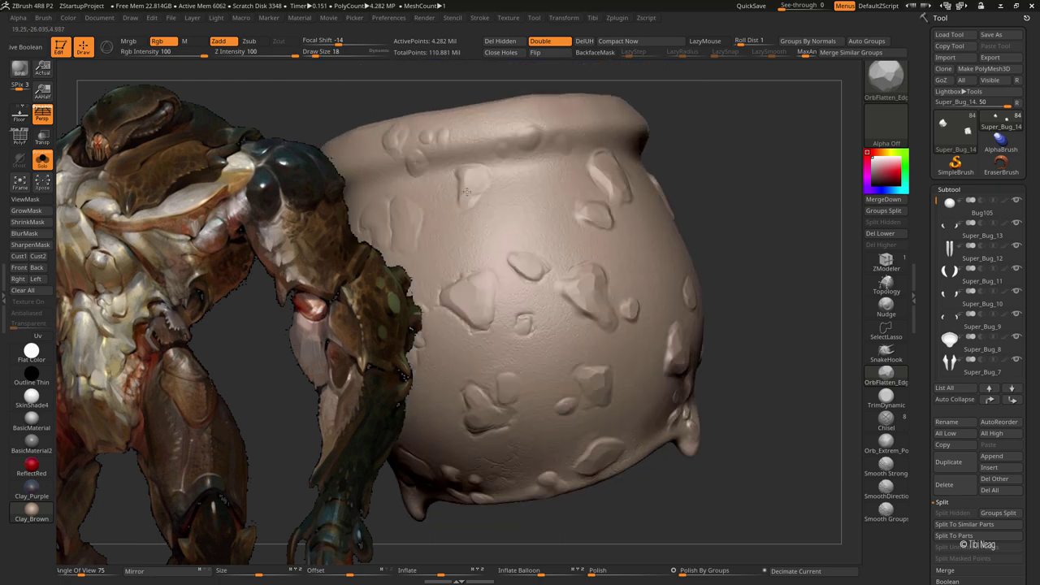
key("bracketleft")
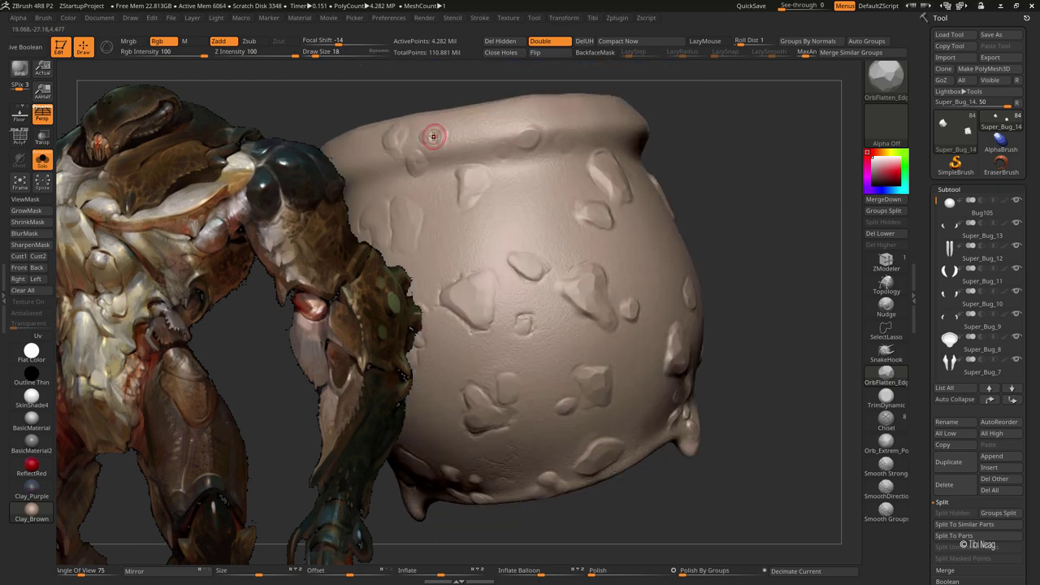
right_click_drag(391, 140, 534, 269)
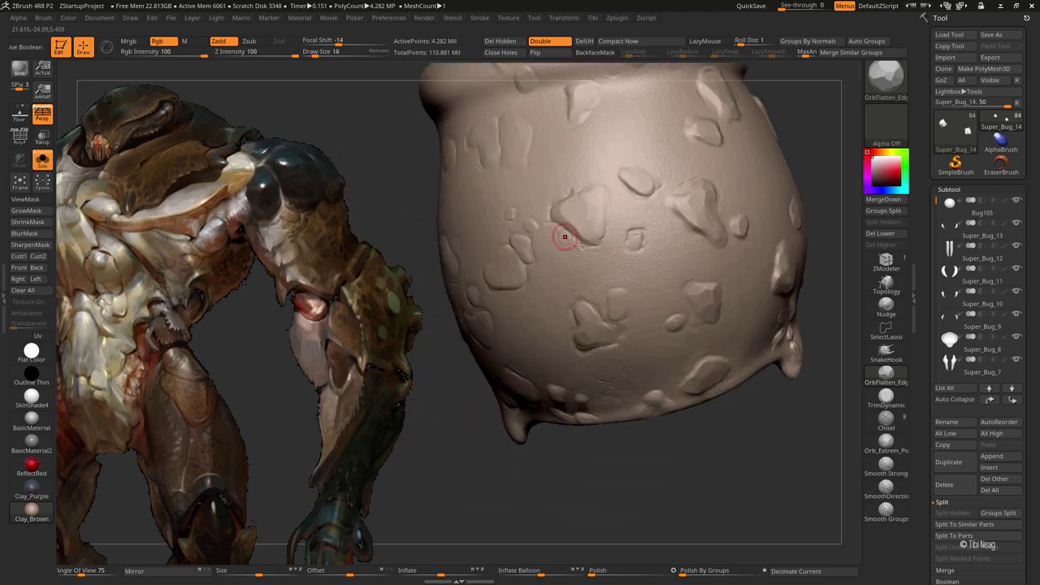
key("bracketright")
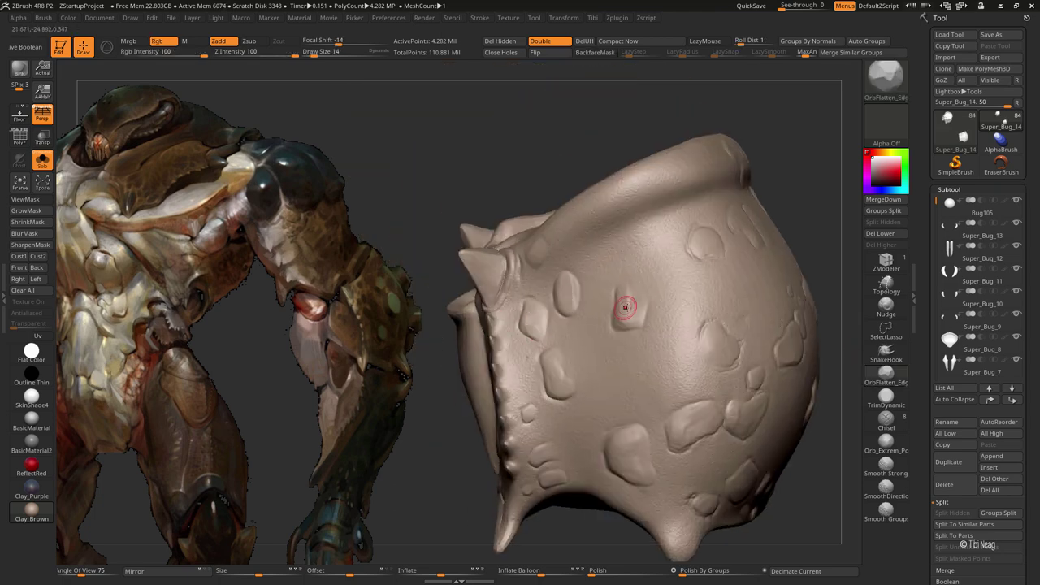
right_click_drag(564, 258, 490, 217, "alt")
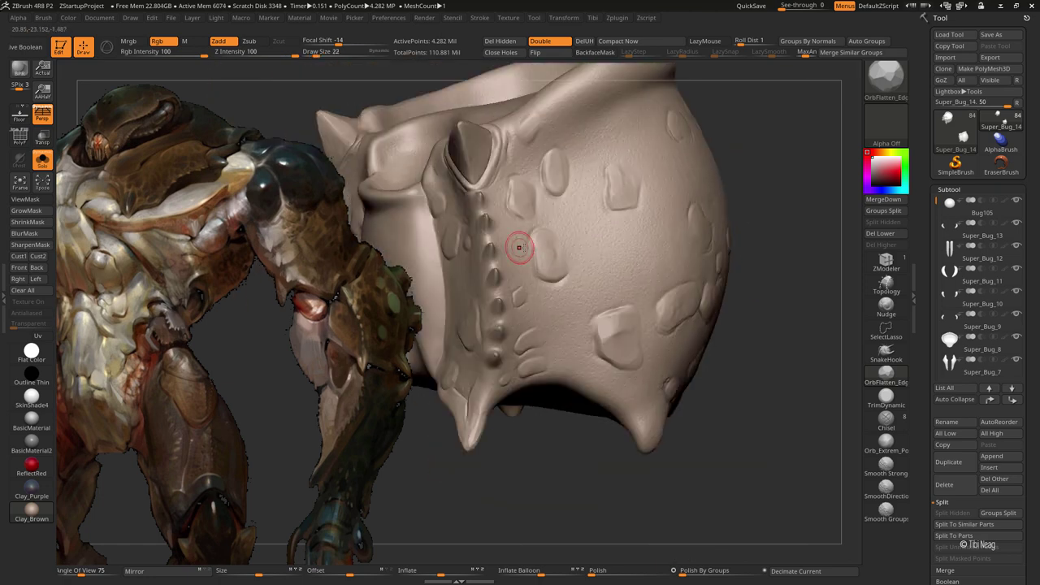
Cut a small DamStandard groove beside the spike, then zoom out to the whole creature
right_click_drag(561, 302, 593, 279)
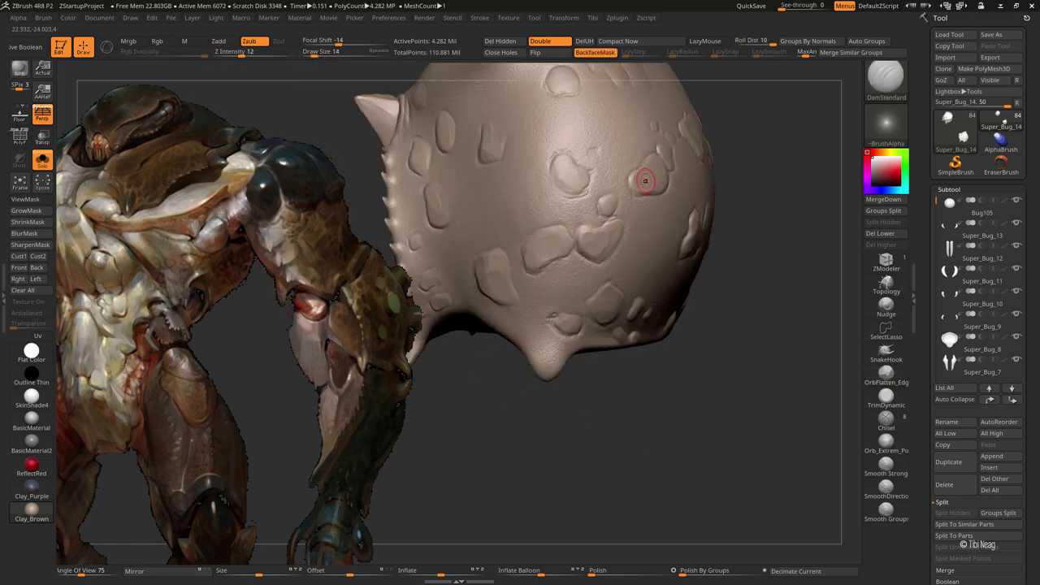
mouse_move(573, 239)
left_mouse_down()
mouse_move(633, 257)
mouse_move(720, 204)
mouse_move(716, 152)
left_mouse_up()
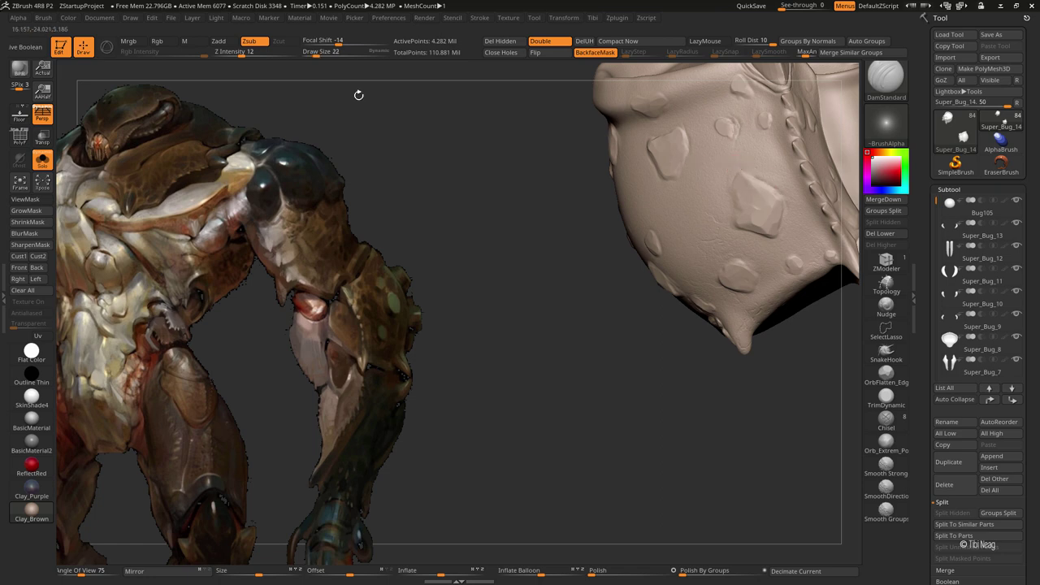
right_click_drag(359, 95, 787, 220, "alt")
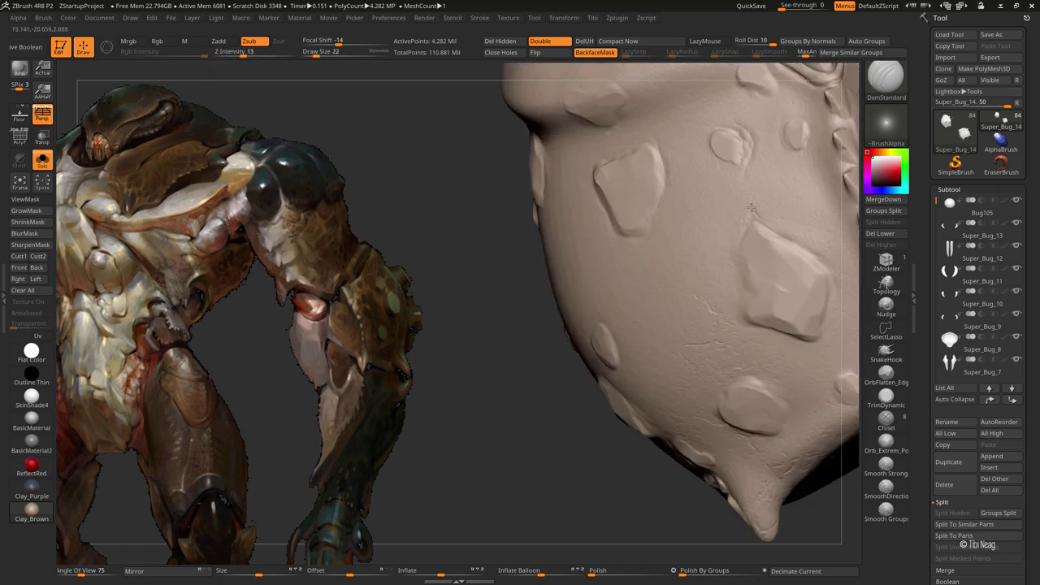
key("bracketright")
mouse_move(825, 264)
right_mouse_down("alt")
mouse_move(813, 342)
mouse_move(672, 297)
mouse_move(715, 349)
mouse_move(521, 242)
right_mouse_up("alt")
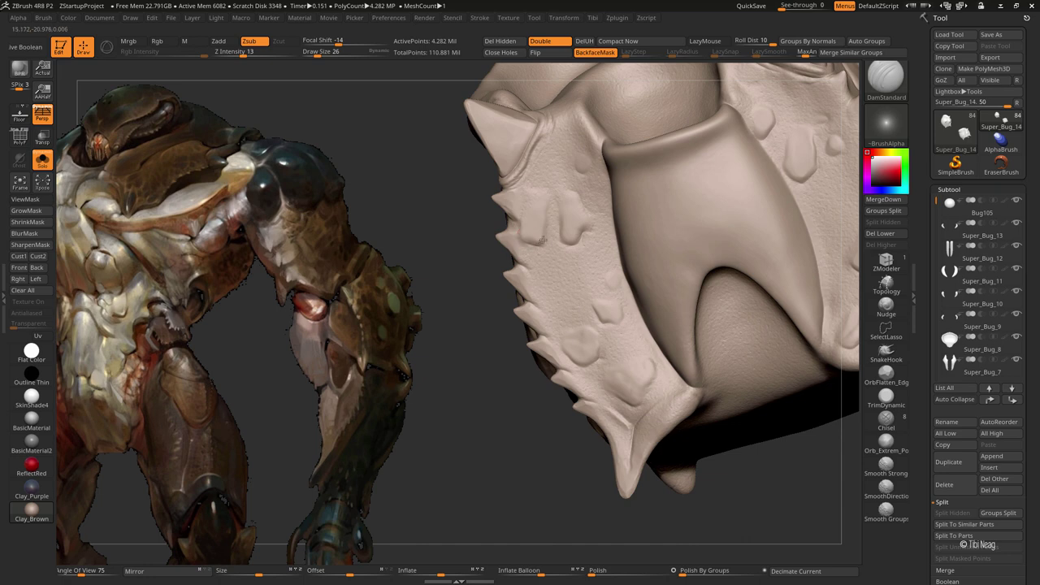
left_click_drag(542, 227, 546, 202)
key("bracketleft")
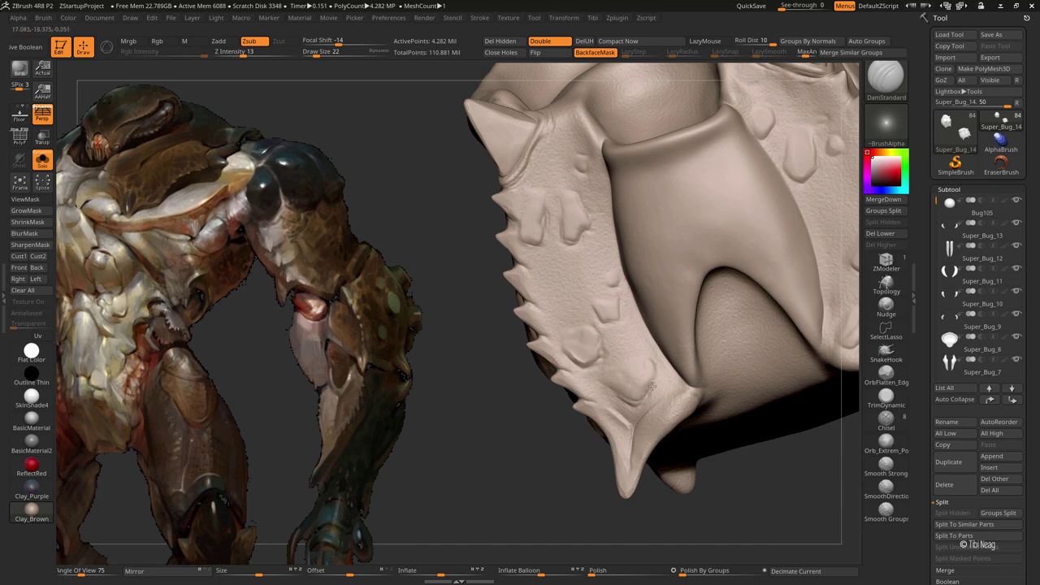
mouse_move(569, 328)
right_mouse_down("ctrl")
mouse_move(585, 308)
mouse_move(654, 280)
mouse_move(498, 370)
right_mouse_up("ctrl")
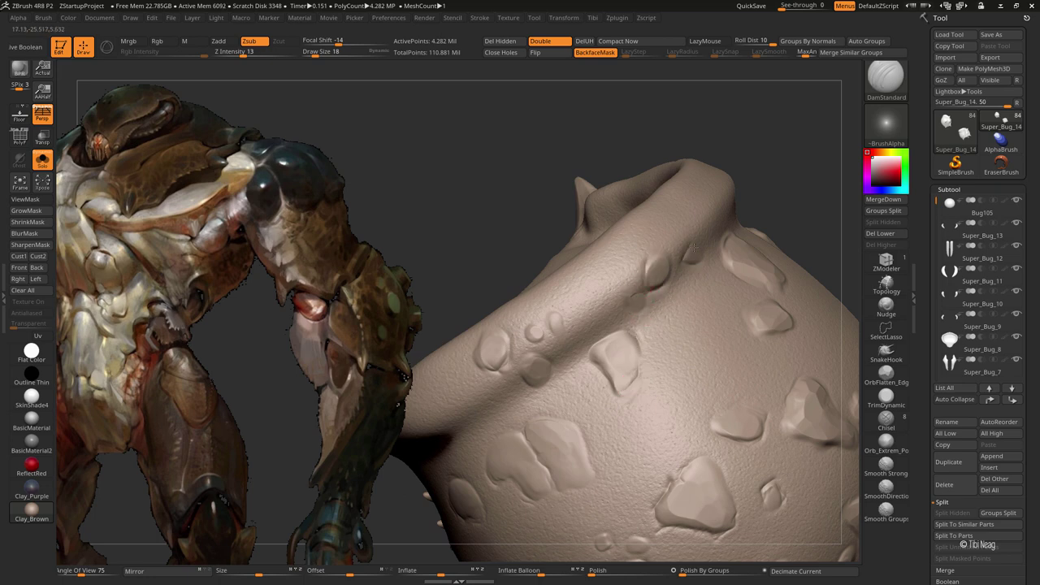
right_click_drag(680, 268, 732, 155, "ctrl")
Show all subtools again and select the knobbed arm plate
key("shift+s")
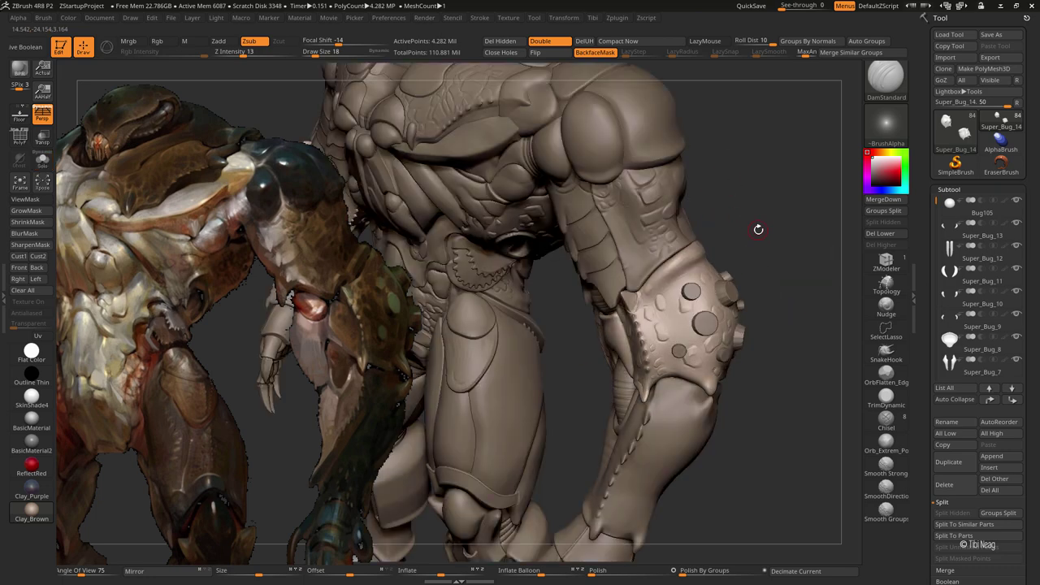
mouse_move(756, 225)
right_mouse_down()
mouse_move(787, 184)
mouse_move(746, 276)
mouse_move(652, 282)
mouse_move(634, 260)
mouse_move(651, 244)
mouse_move(605, 251)
mouse_move(615, 273)
right_mouse_up()
left_click(746, 279, "alt")
key("b")
key("m")
key("t")
key("s")
Step the arm plate up to its highest subdivision level and orbit to inspect its knobs
key("d")
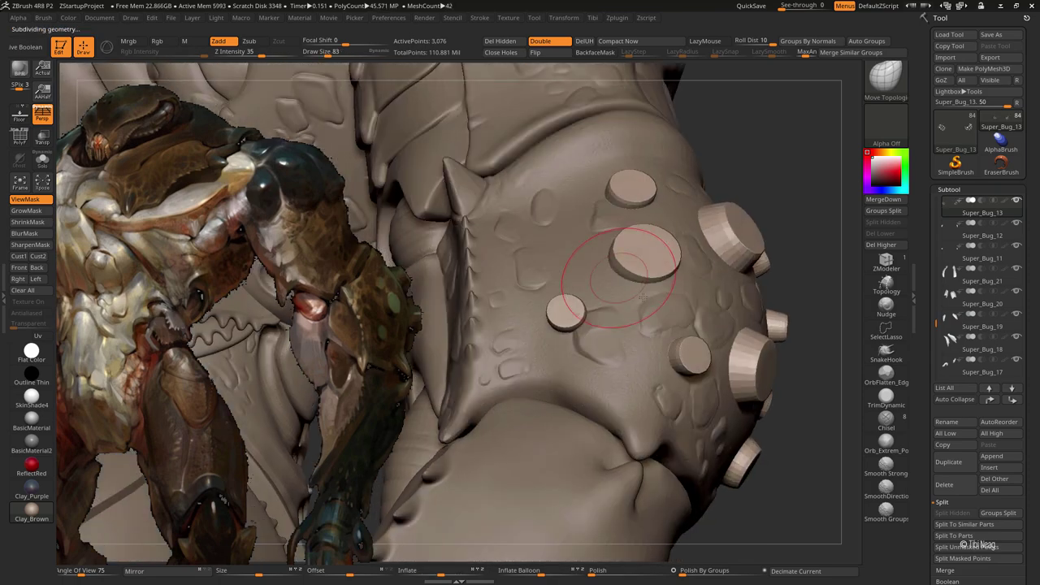
key("d")
mouse_move(572, 317)
right_mouse_down()
mouse_move(650, 269)
mouse_move(731, 244)
mouse_move(745, 324)
right_mouse_up()
key("space")
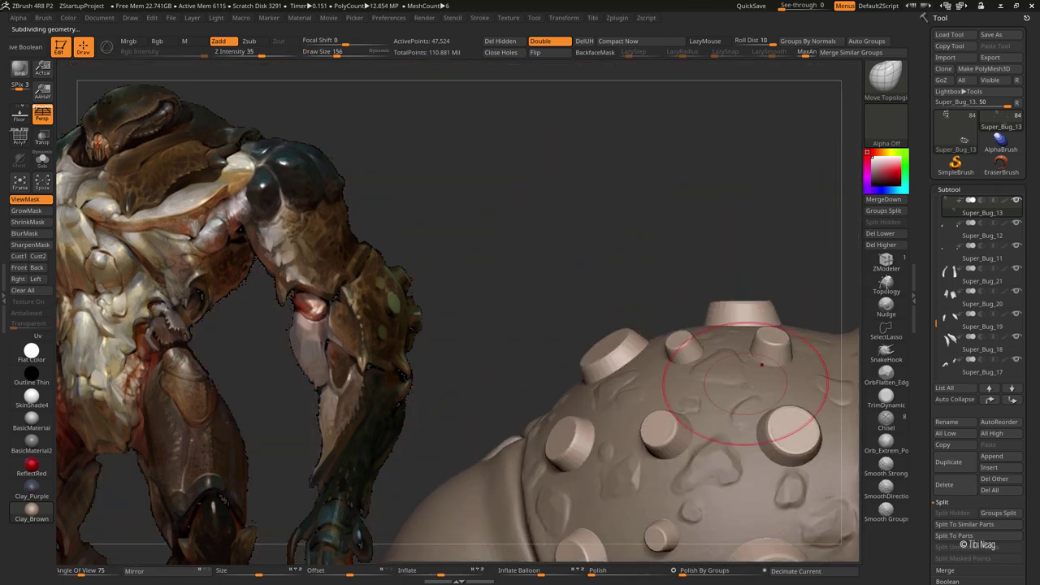
mouse_move(708, 378)
right_mouse_down()
mouse_move(659, 373)
mouse_move(622, 344)
mouse_move(605, 299)
right_mouse_up()
key("bracketright")
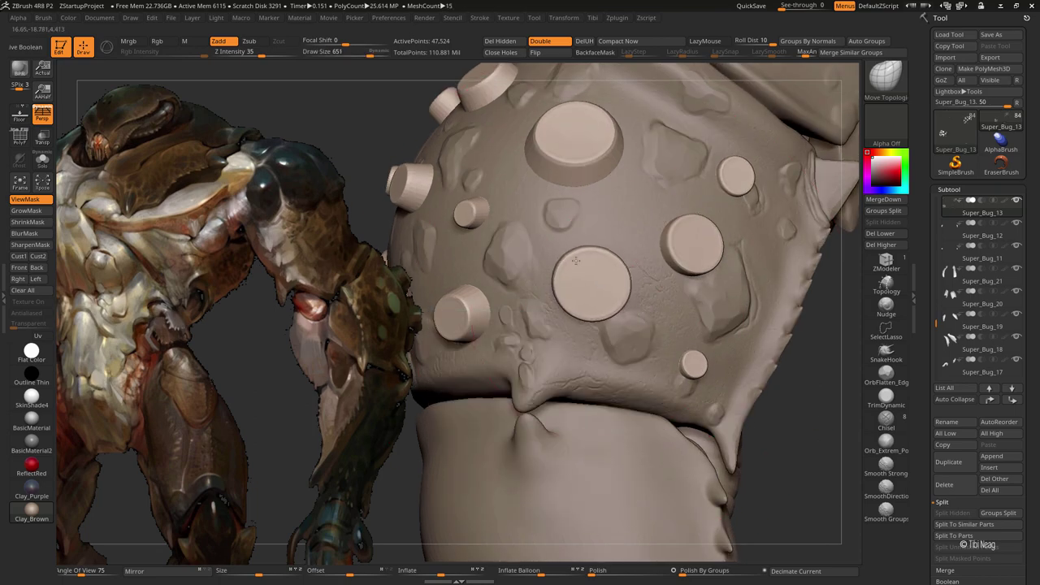
mouse_move(700, 356)
right_mouse_down()
mouse_move(714, 240)
mouse_move(737, 239)
mouse_move(679, 286)
mouse_move(706, 241)
mouse_move(735, 241)
right_mouse_up()
key("space")
mouse_move(659, 208)
left_mouse_down()
mouse_move(659, 224)
mouse_move(617, 227)
left_mouse_up()
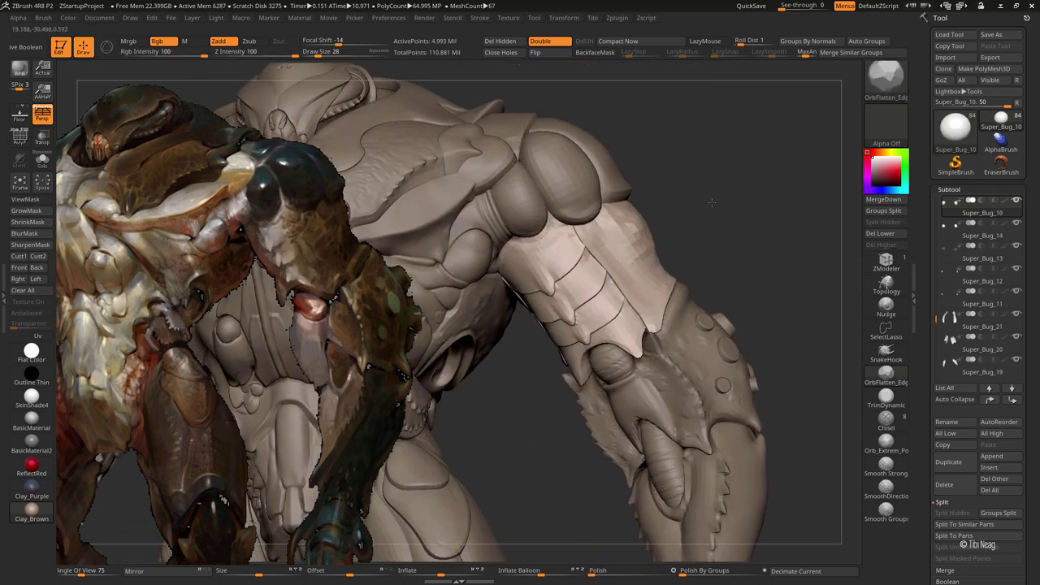
Solo the Super_Bug_20 chest armor, DynaMesh it at resolution 128, and select the Smooth brush
left_click(983, 350)
scroll(1025, 360, "down", 5)
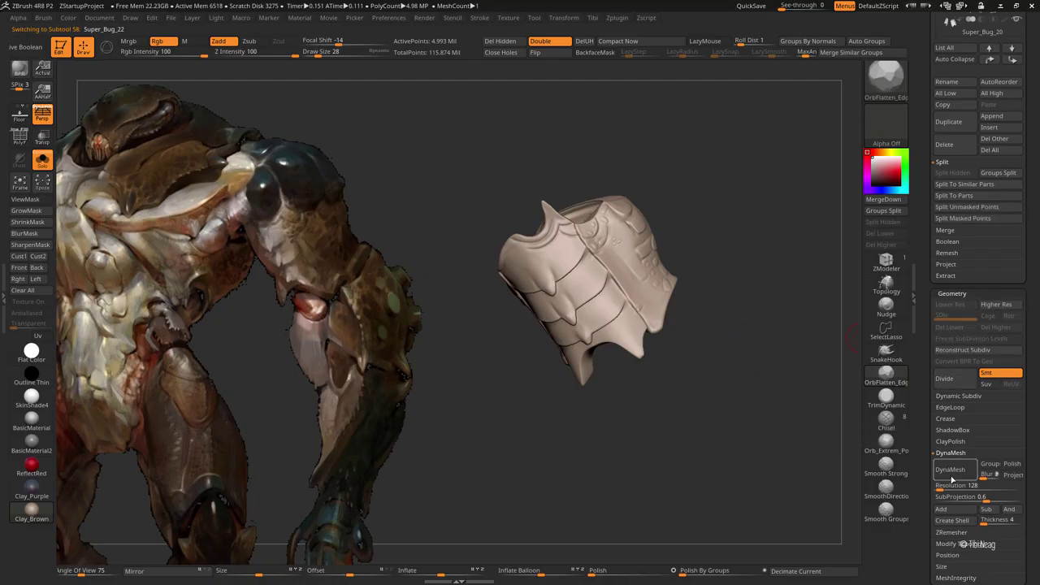
left_click(957, 470)
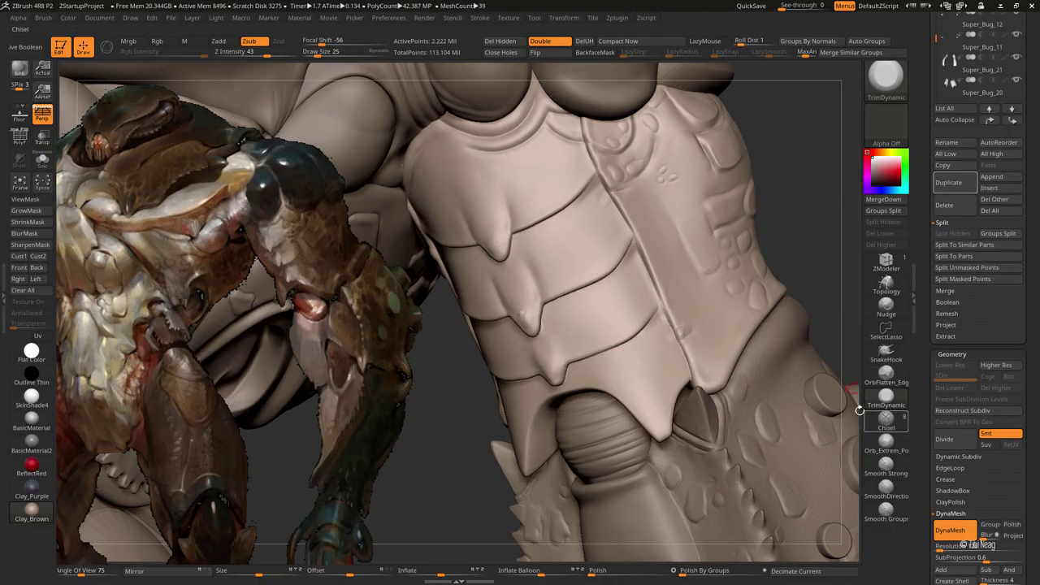
key("b")
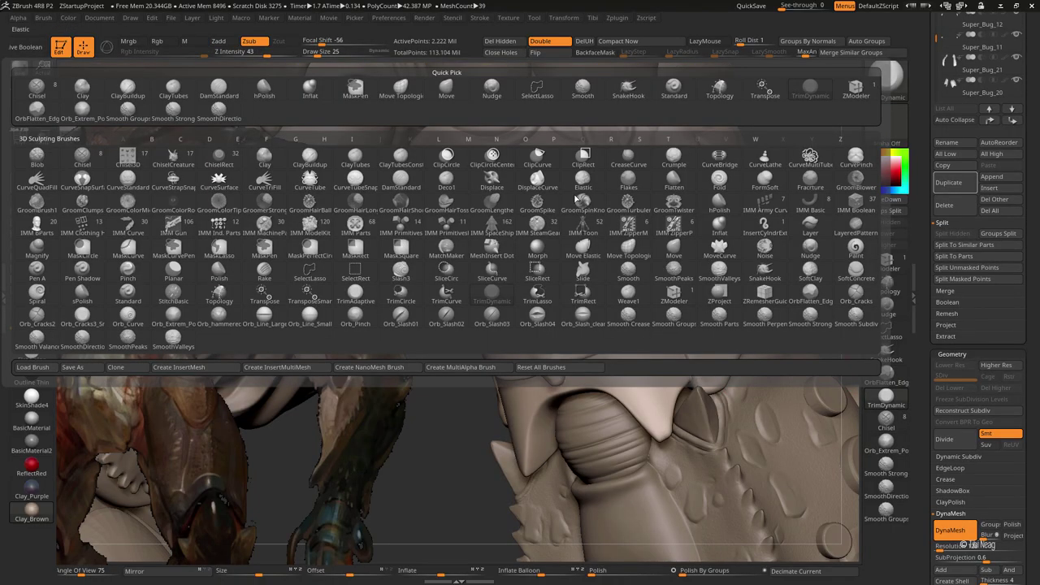
key("s")
left_click(628, 270)
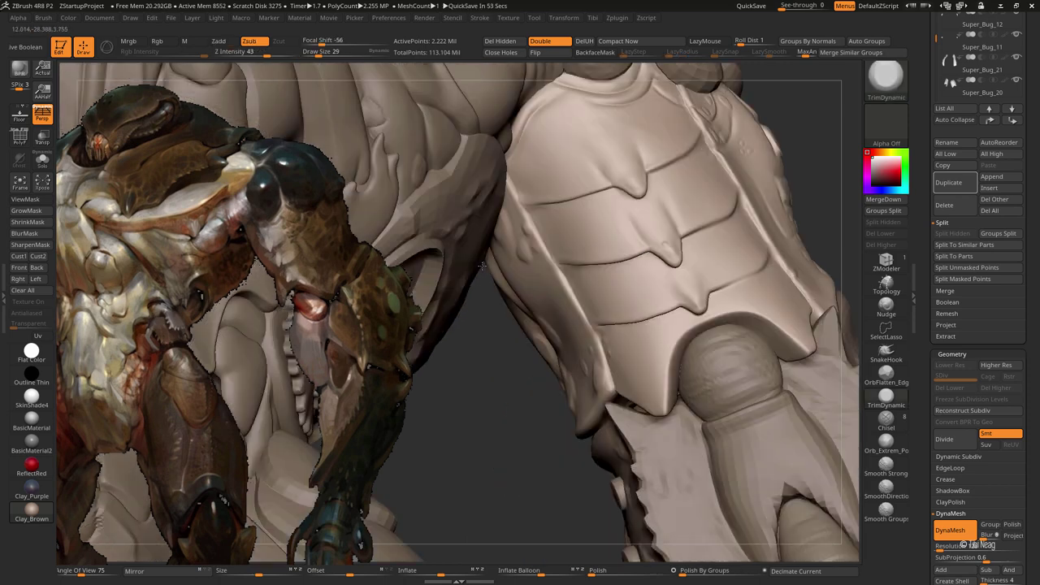
Soften the armor plate's creases with polish and strong smoothing passes, using a smaller brush
left_click_drag(557, 218, 623, 216)
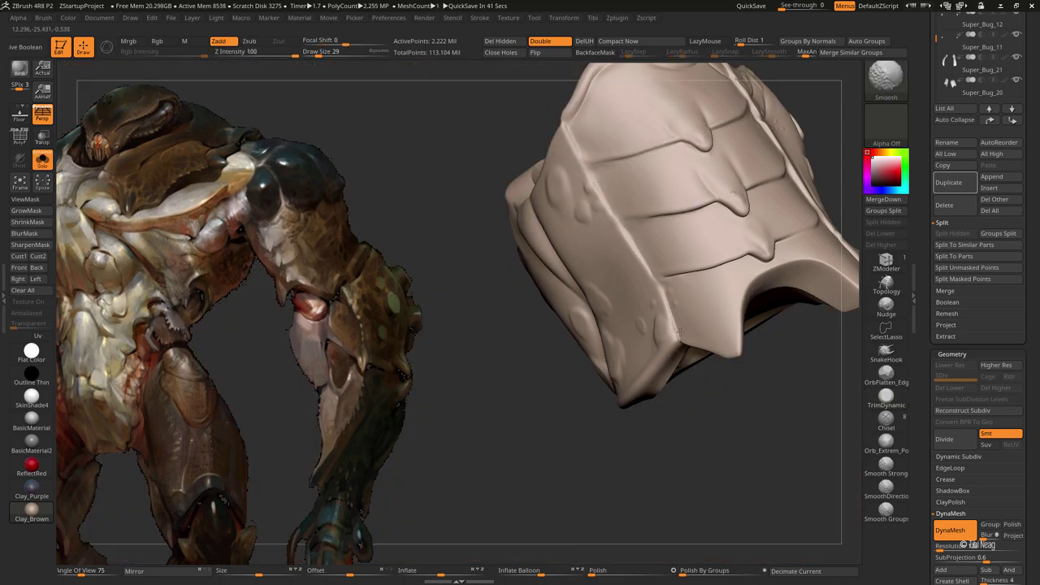
left_click_drag(627, 242, 723, 103)
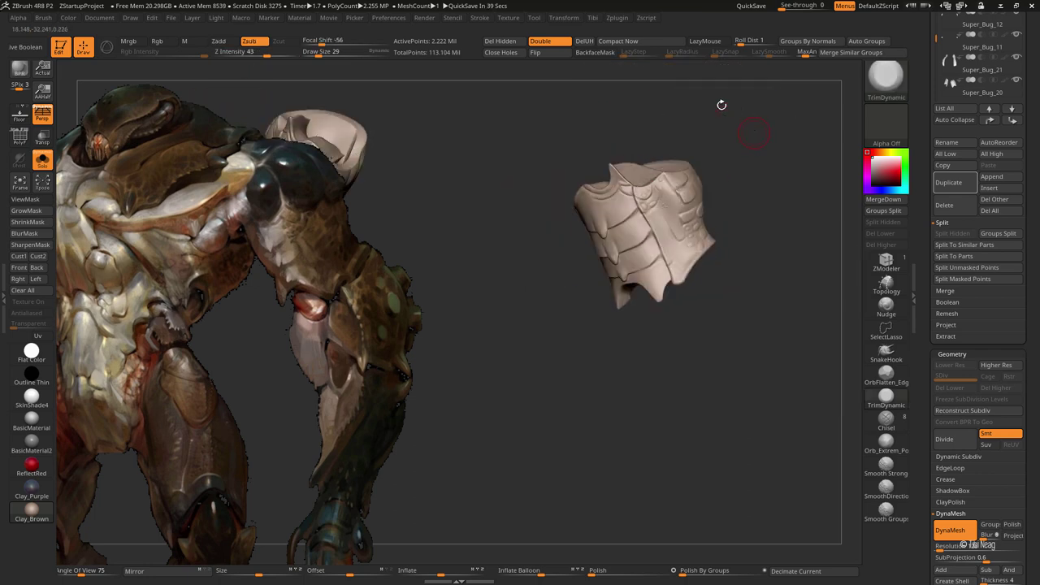
left_click_drag(725, 207, 762, 193, "alt")
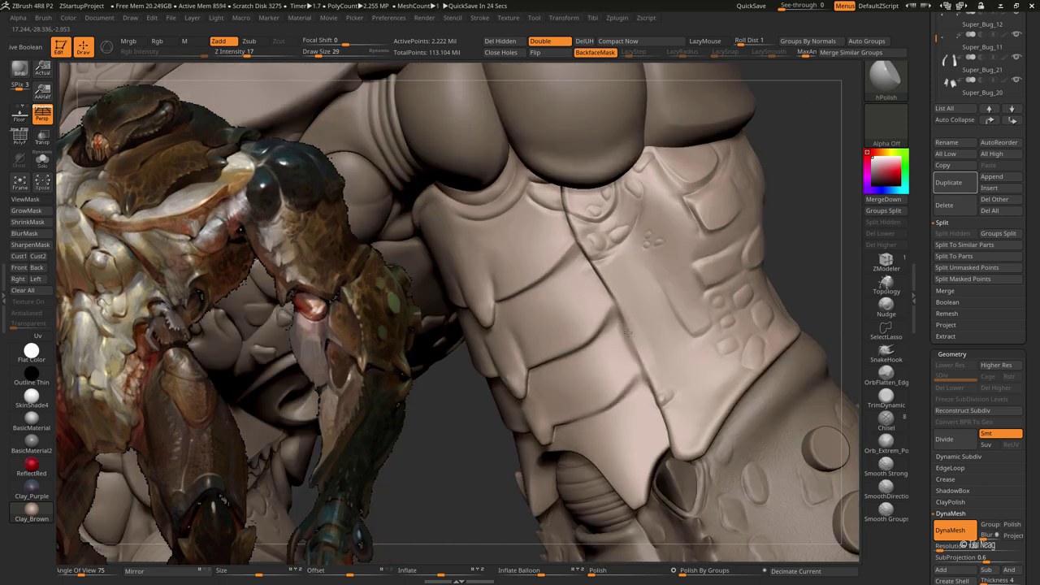
key("bracketleft")
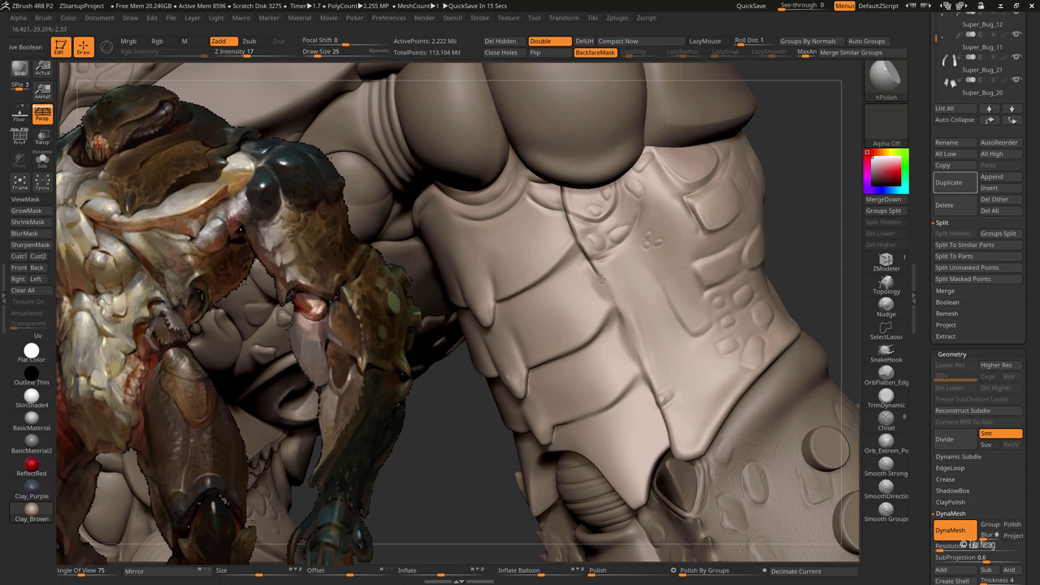
right_click_drag(601, 280, 611, 288)
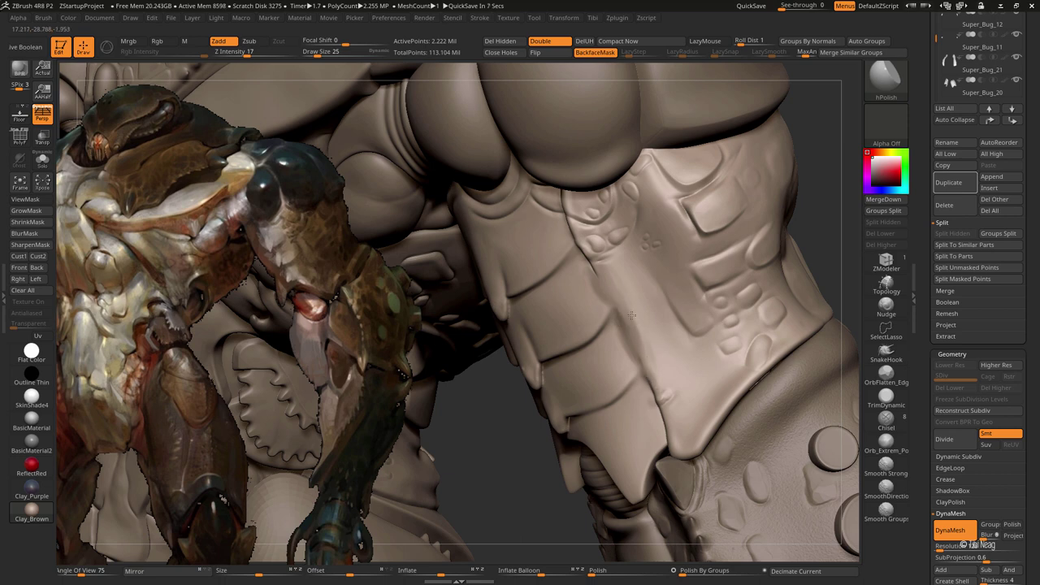
key("ctrl")
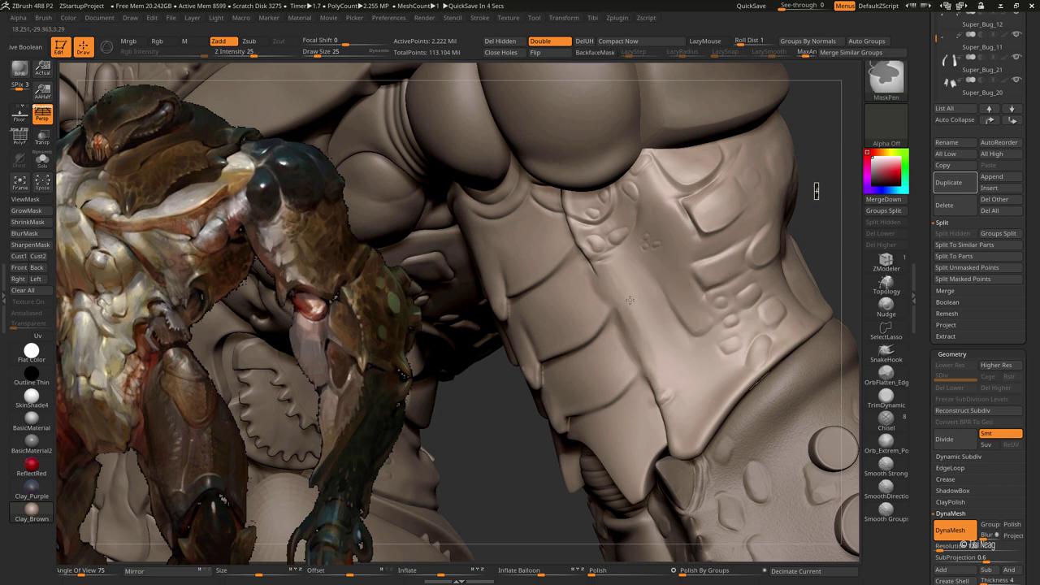
key("bracketleft")
mouse_move(599, 306)
right_mouse_down()
mouse_move(593, 286)
mouse_move(601, 290)
right_mouse_up()
key("shift")
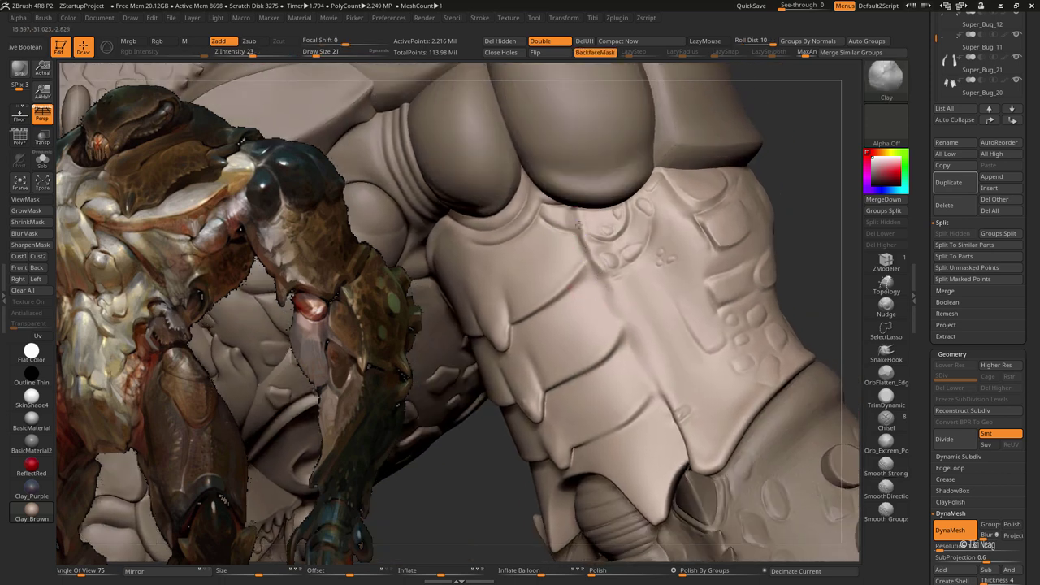
Select the DamStandard brush and pull the view out to show the whole figure and arm
key("b")
key("d")
key("s")
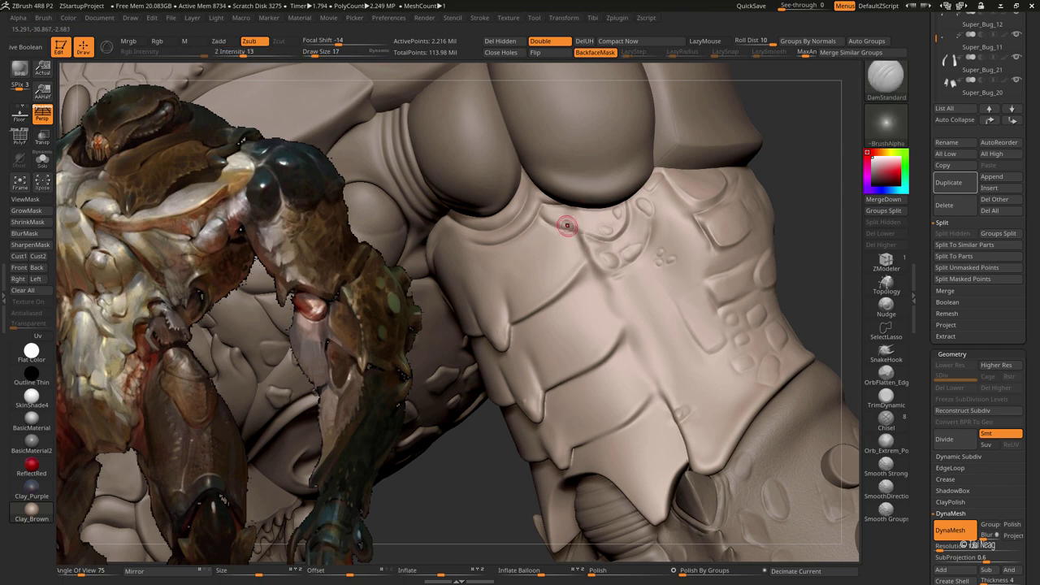
mouse_move(606, 315)
right_mouse_down("ctrl")
mouse_move(689, 382)
mouse_move(657, 372)
mouse_move(650, 341)
mouse_move(621, 304)
right_mouse_up("ctrl")
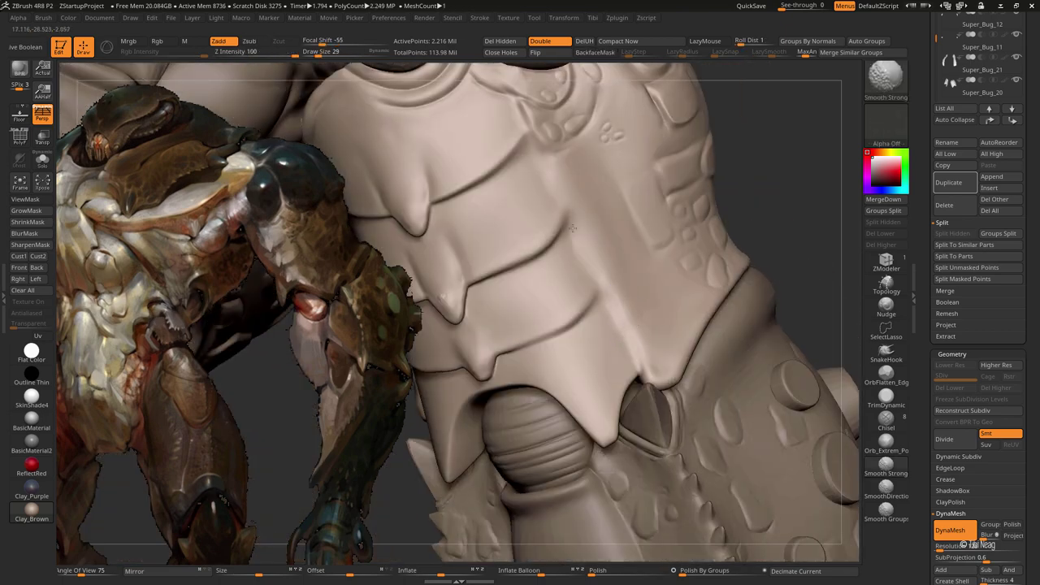
key("shift")
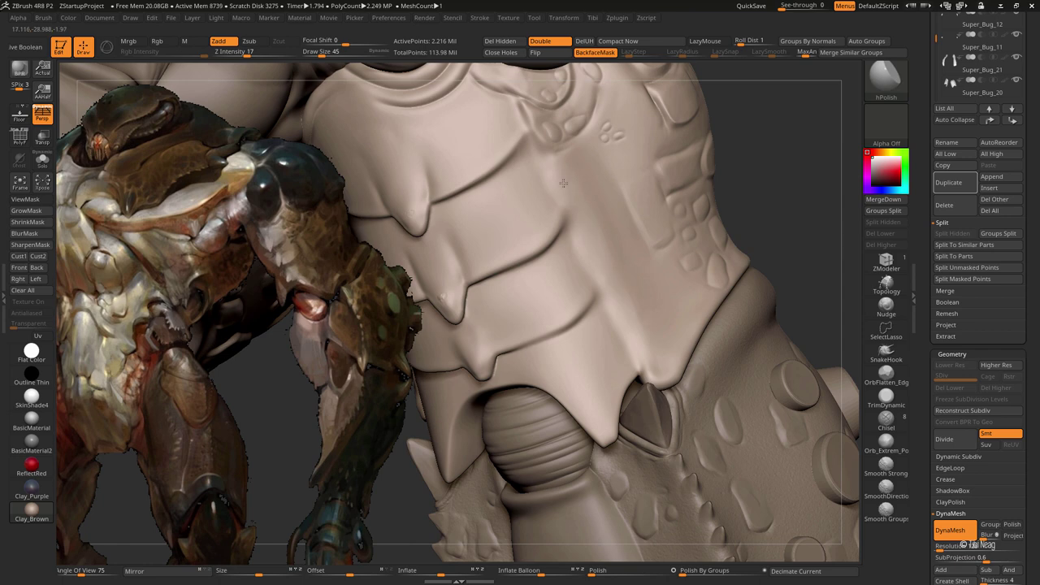
right_click_drag(594, 225, 729, 184)
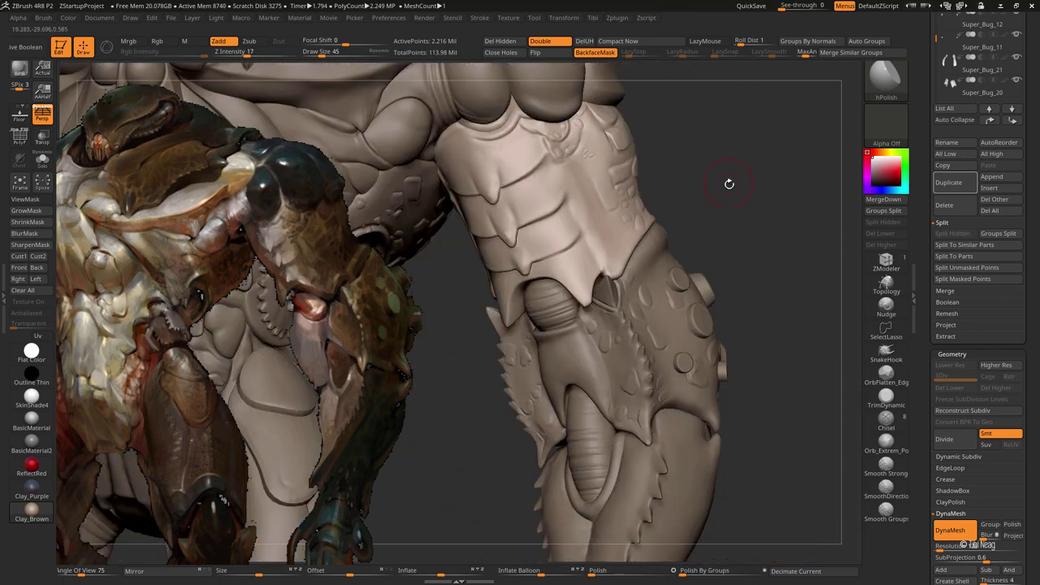
Isolate the armor piece and smooth the vertical crease on its upper front with a smaller brush
key("ctrl+shift+s")
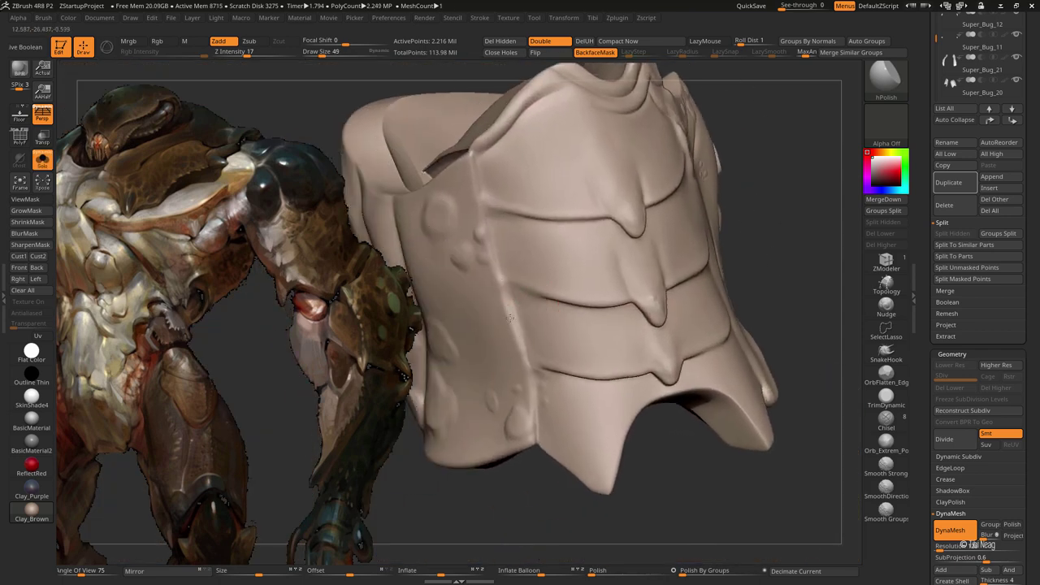
key("shift")
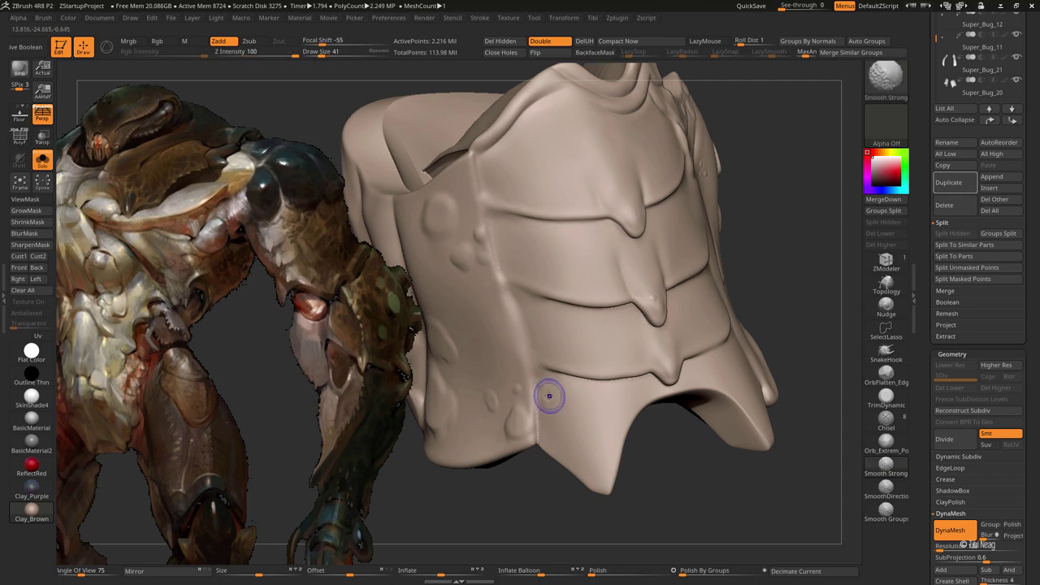
right_click_drag(549, 396, 539, 320)
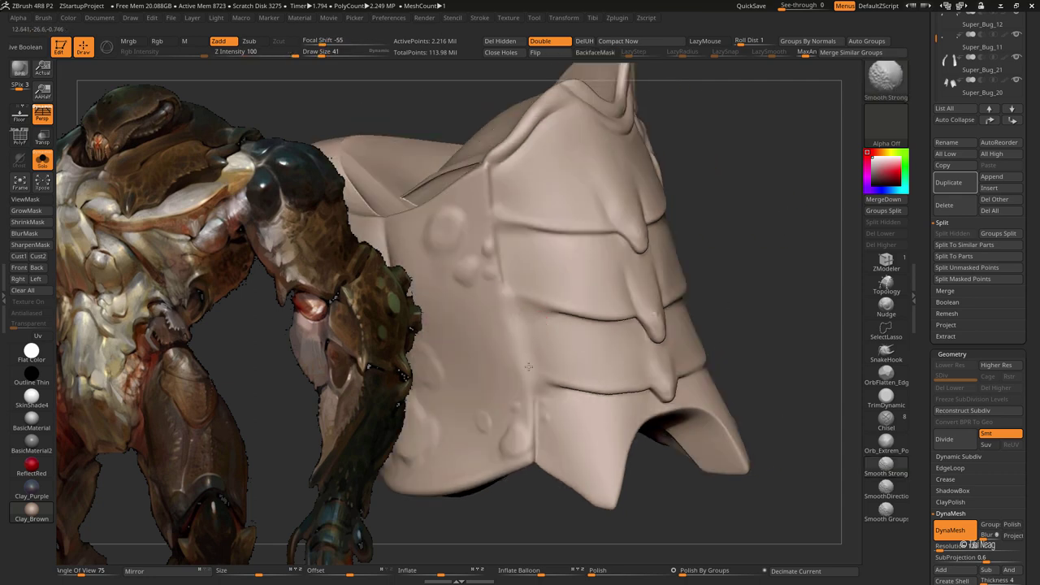
key("bracketleft")
left_click_drag(495, 218, 493, 173, "shift")
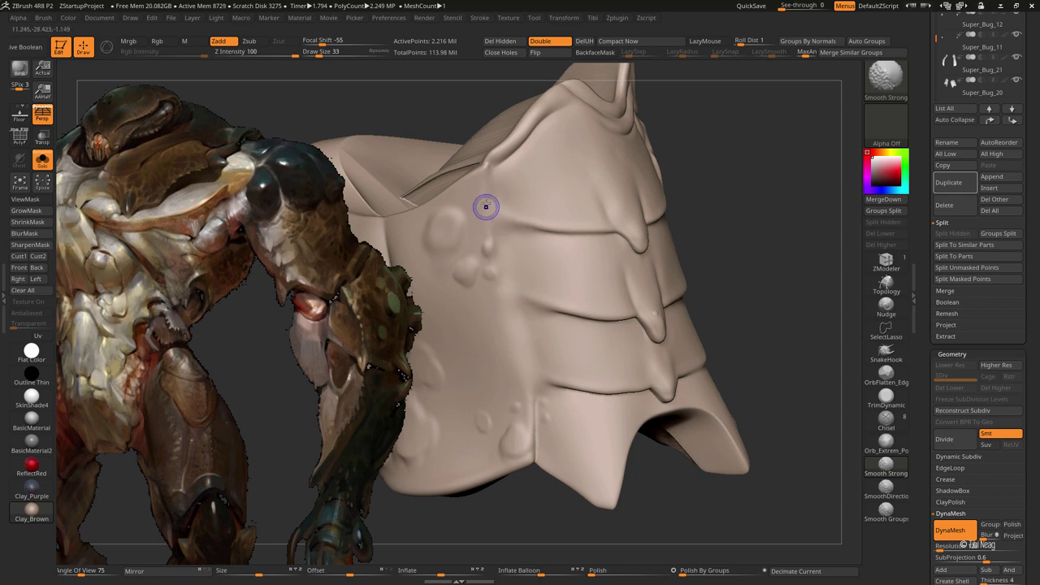
mouse_move(720, 225)
right_mouse_down()
mouse_move(692, 158)
mouse_move(710, 157)
mouse_move(564, 395)
mouse_move(574, 399)
mouse_move(743, 139)
mouse_move(667, 285)
right_mouse_up()
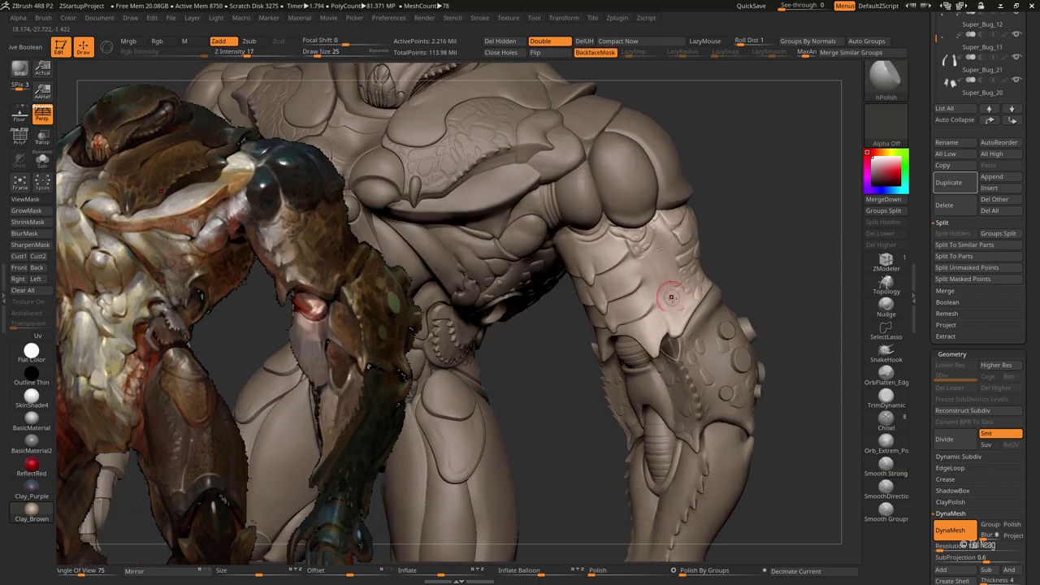
Smooth the arm beside the plate, then add a raised Clay bump to the front of the armour
left_click_drag(666, 285, 663, 296, "shift")
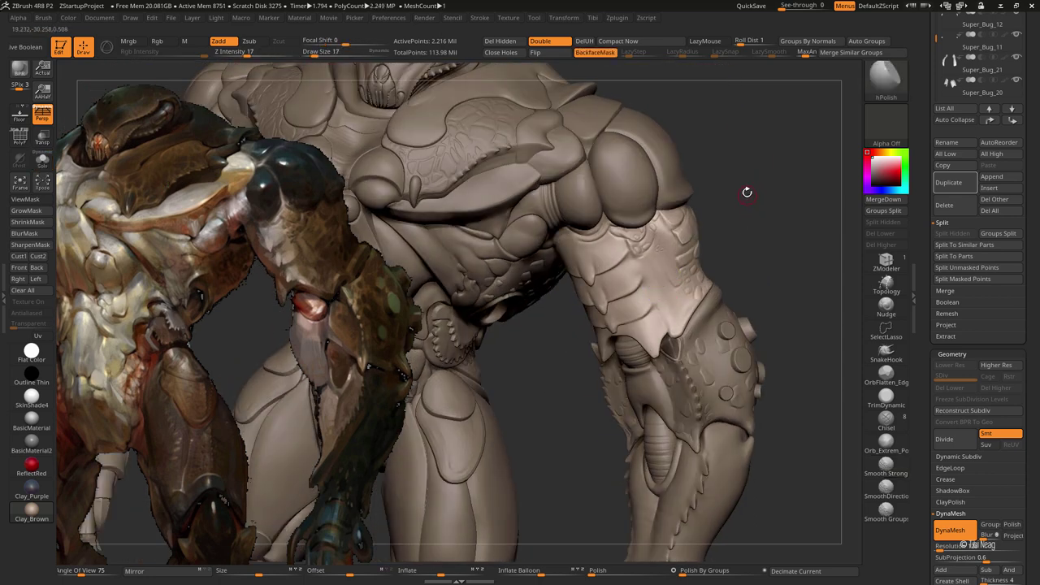
mouse_move(748, 192)
right_mouse_down()
mouse_move(750, 170)
mouse_move(724, 176)
mouse_move(732, 195)
mouse_move(724, 220)
mouse_move(680, 271)
mouse_move(623, 225)
mouse_move(617, 297)
mouse_move(591, 297)
right_mouse_up()
key("b")
key("c")
key("l")
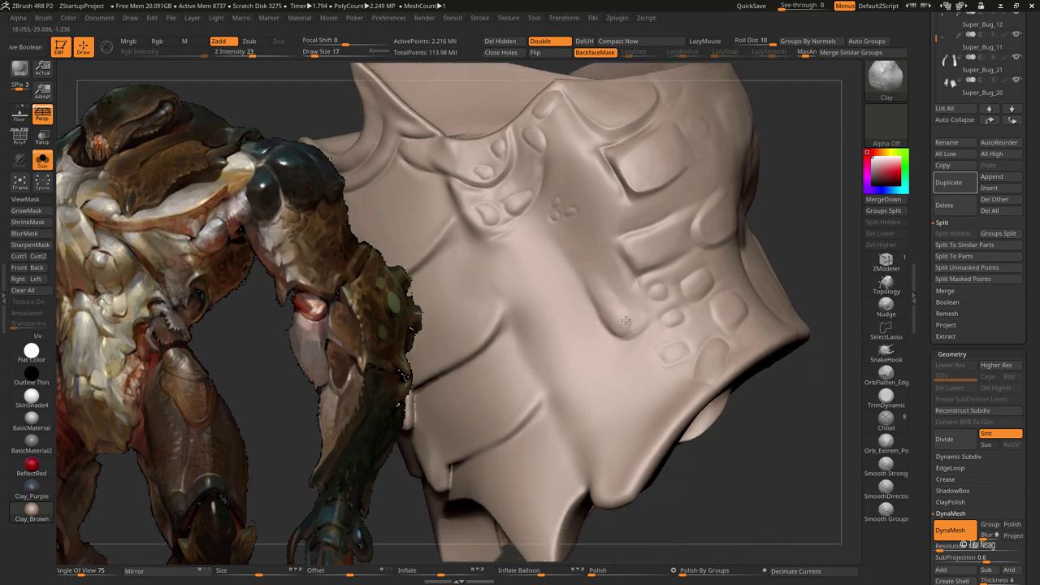
left_click_drag(615, 308, 630, 327)
Adjust the Clay brush size and orbit the armour to check the new bumps from several angles
key("bracketleft")
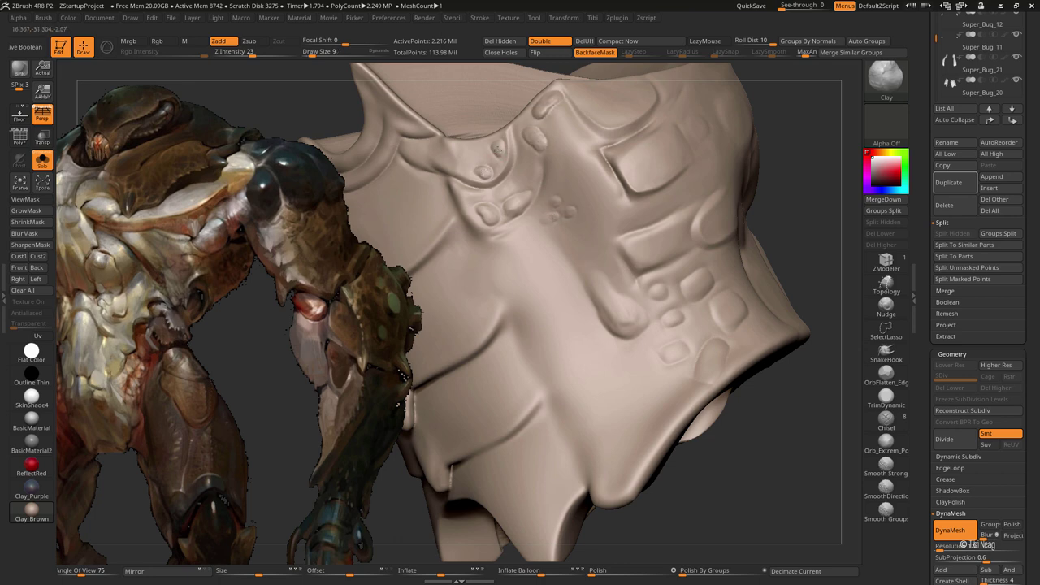
key("bracketright")
key("bracketright")
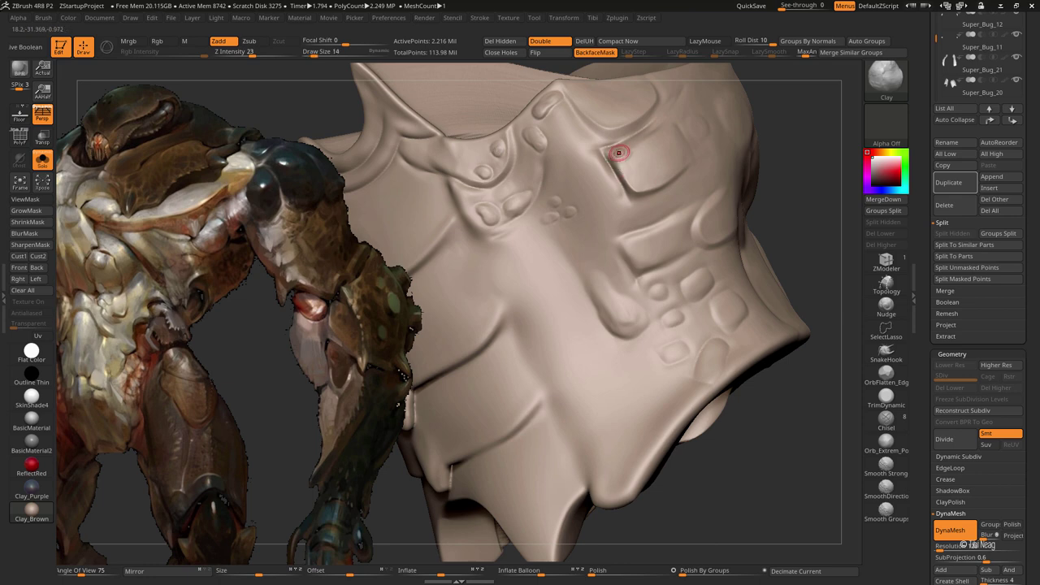
key("bracketright")
key("bracketright")
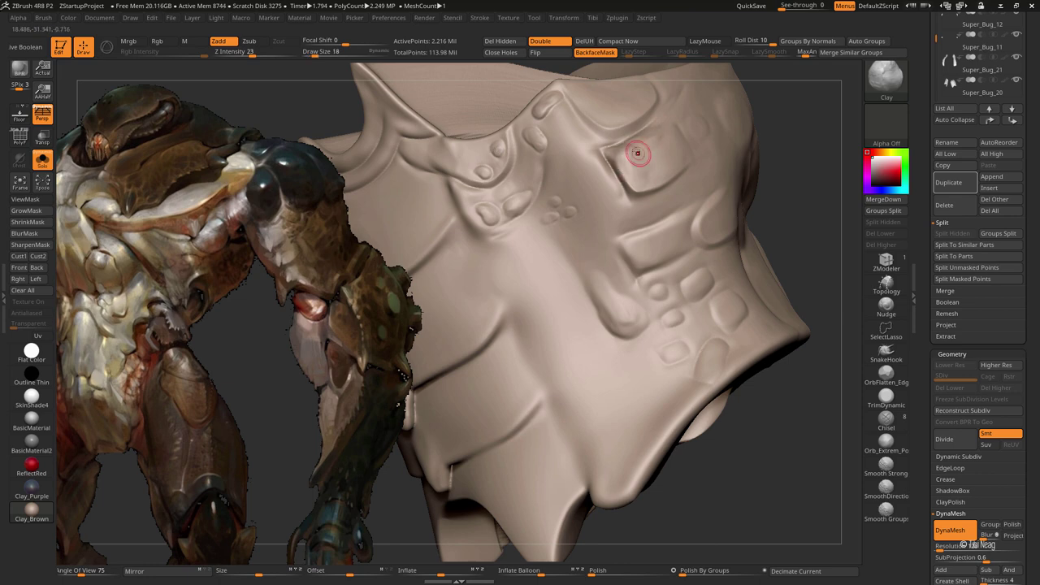
key("bracketleft")
key("bracketleft")
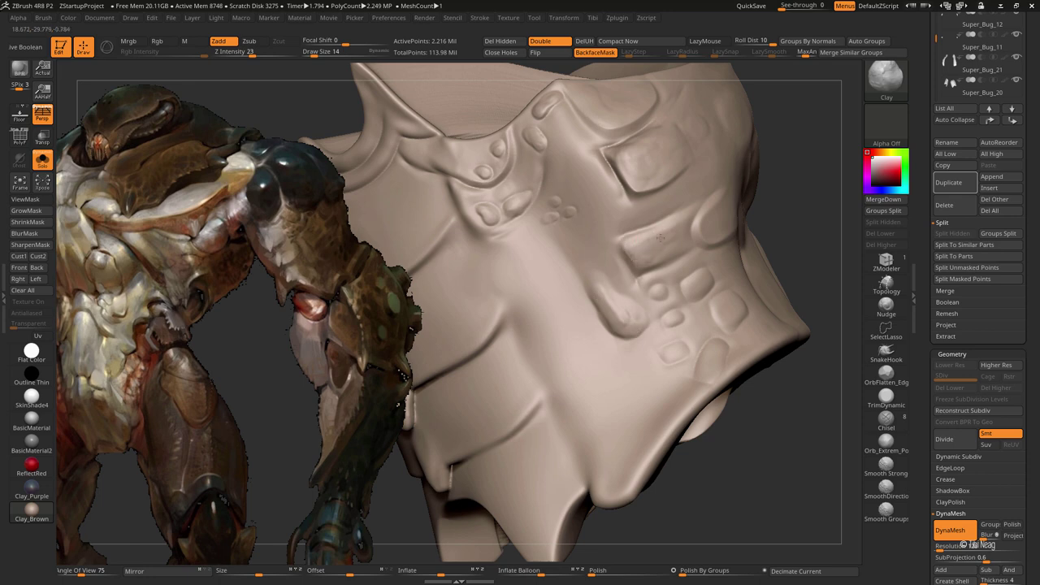
mouse_move(731, 226)
right_mouse_down()
mouse_move(698, 231)
mouse_move(686, 291)
right_mouse_up()
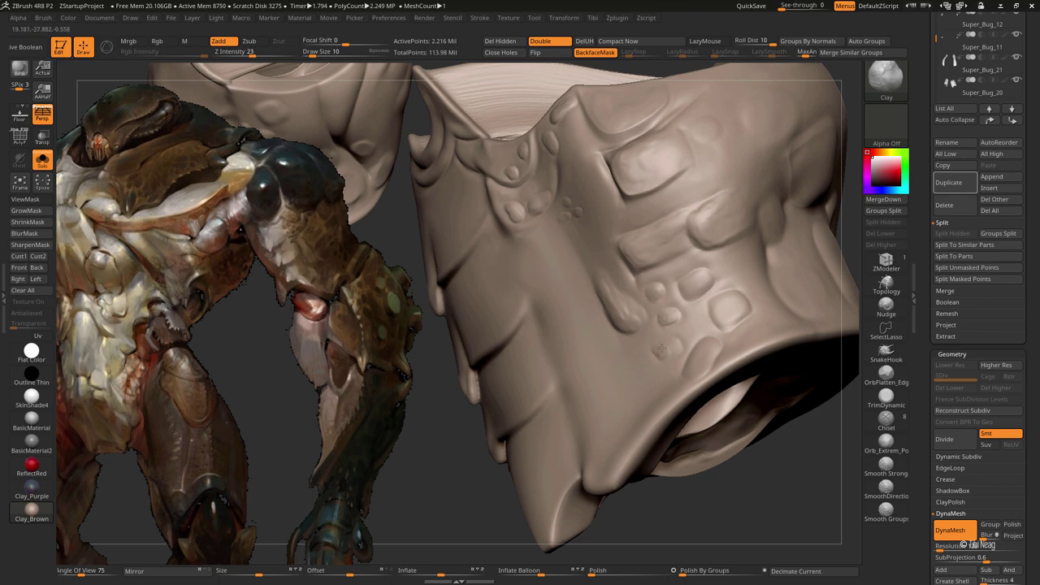
right_click_drag(690, 370, 690, 376)
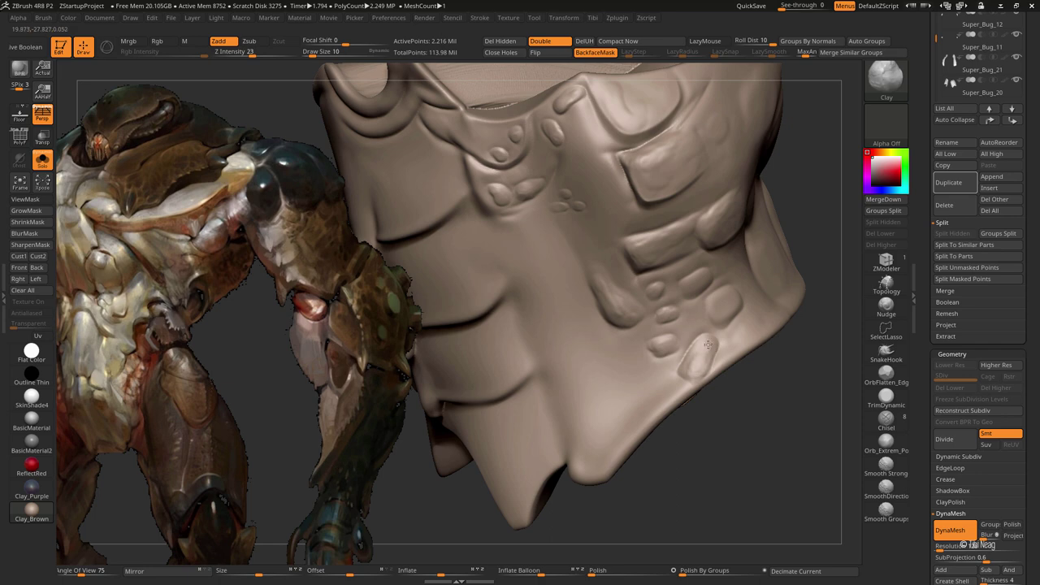
right_click_drag(729, 319, 680, 284)
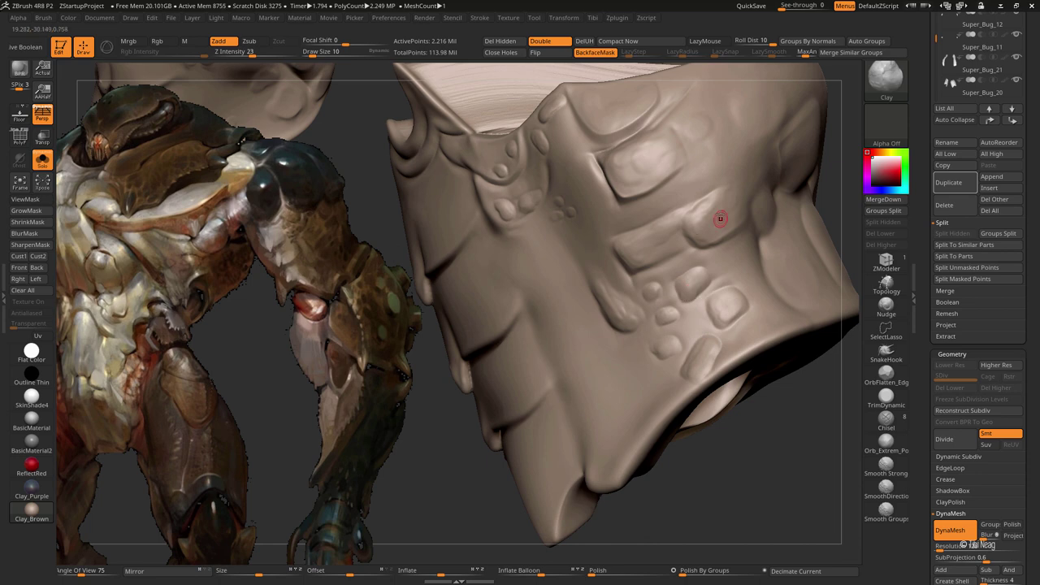
Refine a bump with a small clay stroke while orbiting around the back of the armour
right_click_drag(720, 218, 576, 329)
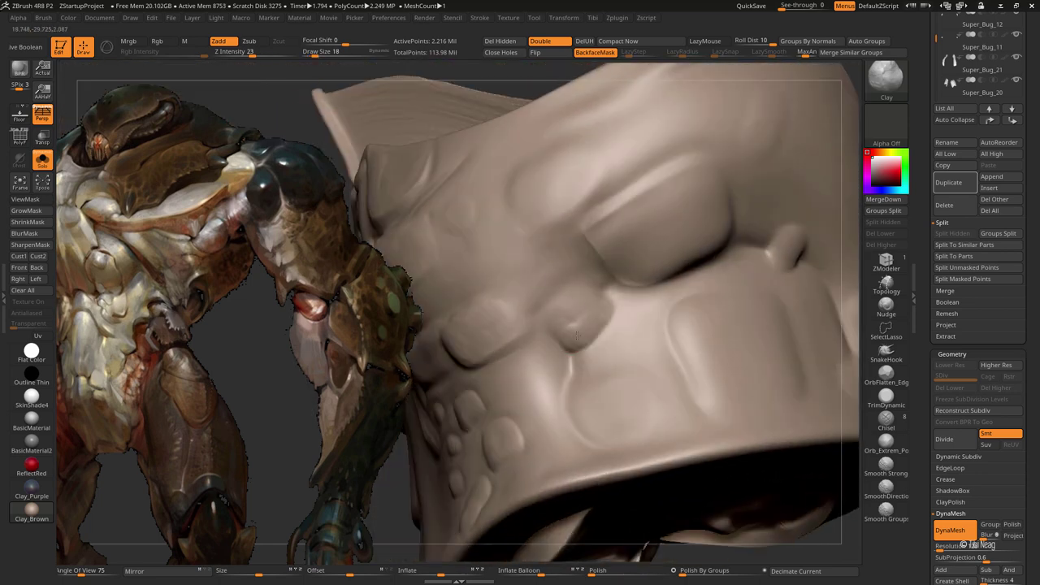
left_click_drag(577, 335, 569, 328)
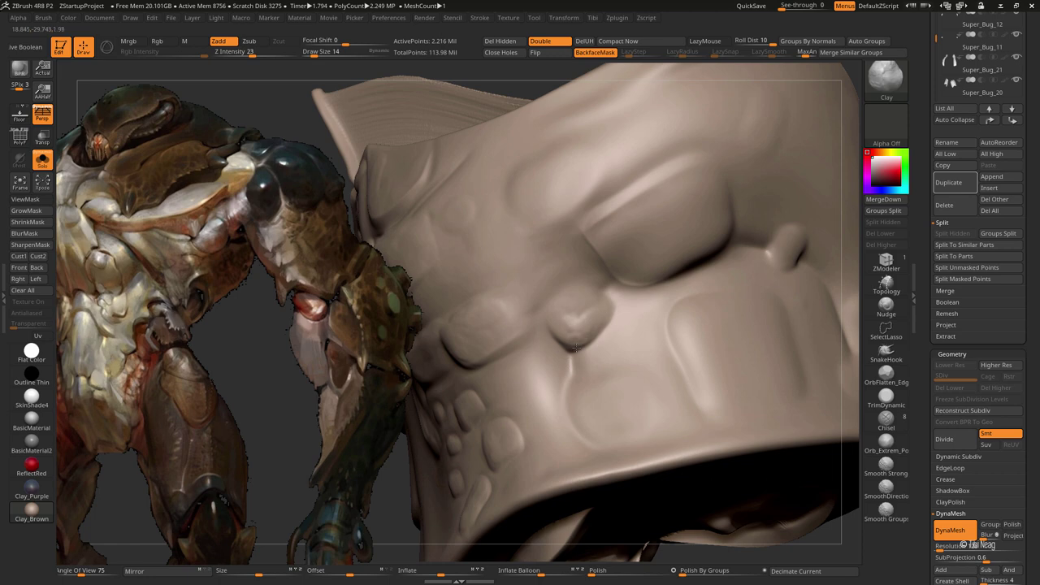
mouse_move(589, 362)
right_mouse_down()
mouse_move(582, 402)
mouse_move(620, 269)
right_mouse_up()
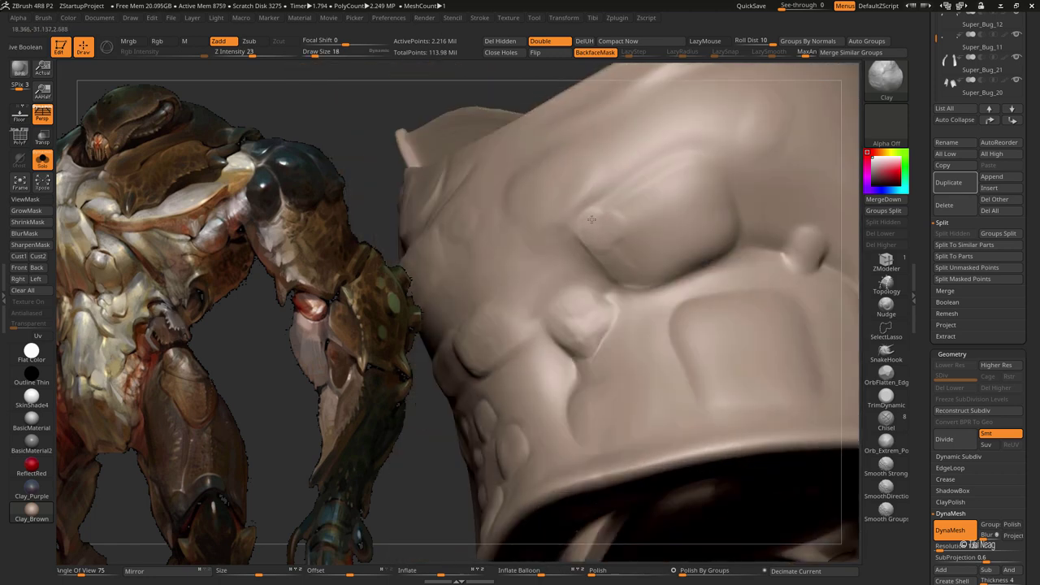
right_click_drag(591, 220, 624, 236)
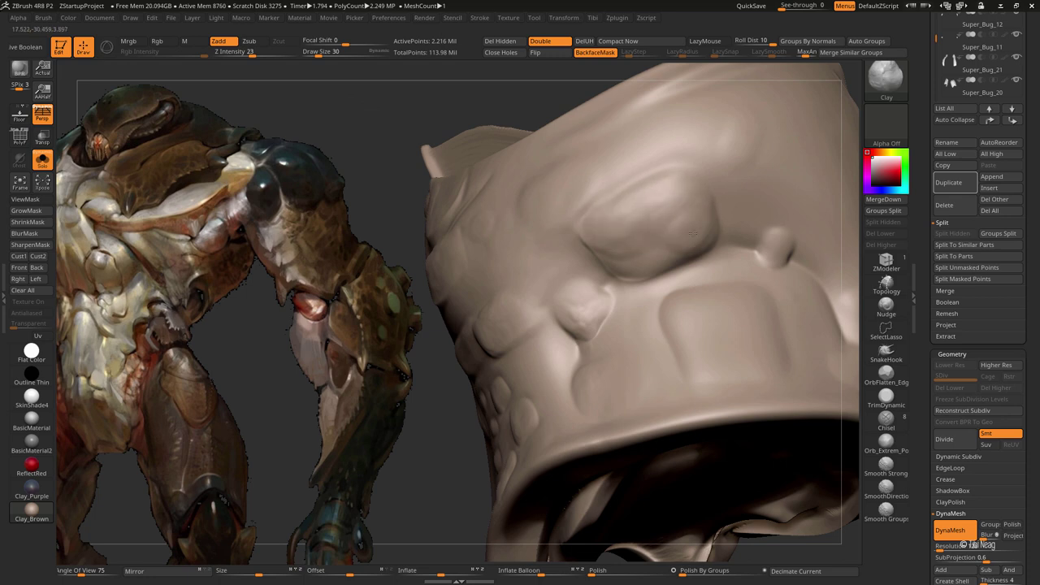
mouse_move(692, 233)
right_mouse_down()
mouse_move(583, 290)
mouse_move(631, 301)
right_mouse_up()
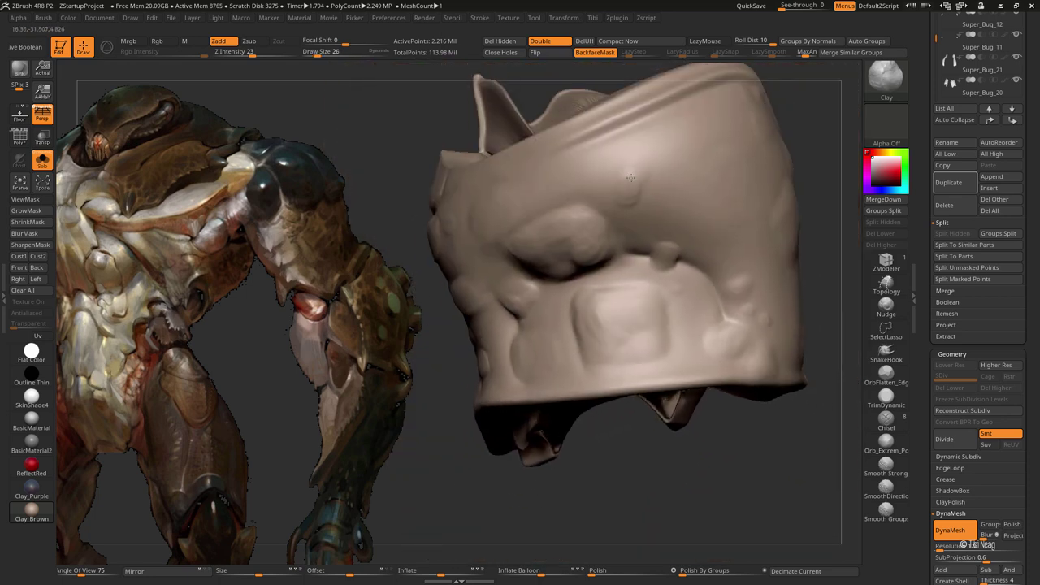
right_click_drag(543, 193, 496, 204)
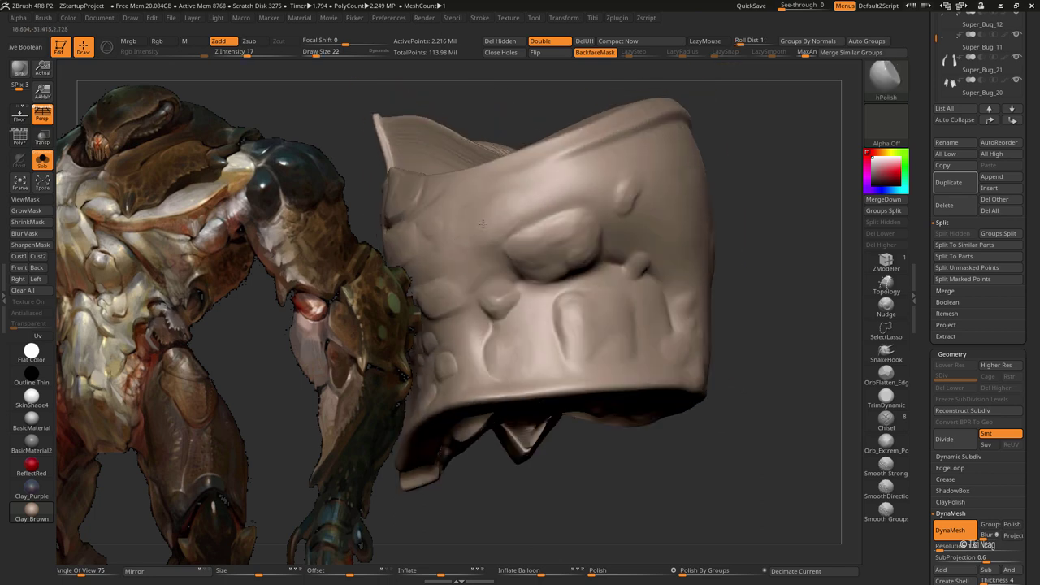
mouse_move(485, 235)
right_mouse_down()
mouse_move(648, 341)
mouse_move(687, 342)
right_mouse_up()
Switch back to Clay and build several raised bumps along the plate's top edge and below it
key("b")
key("c")
key("l")
left_click_drag(687, 342, 697, 330)
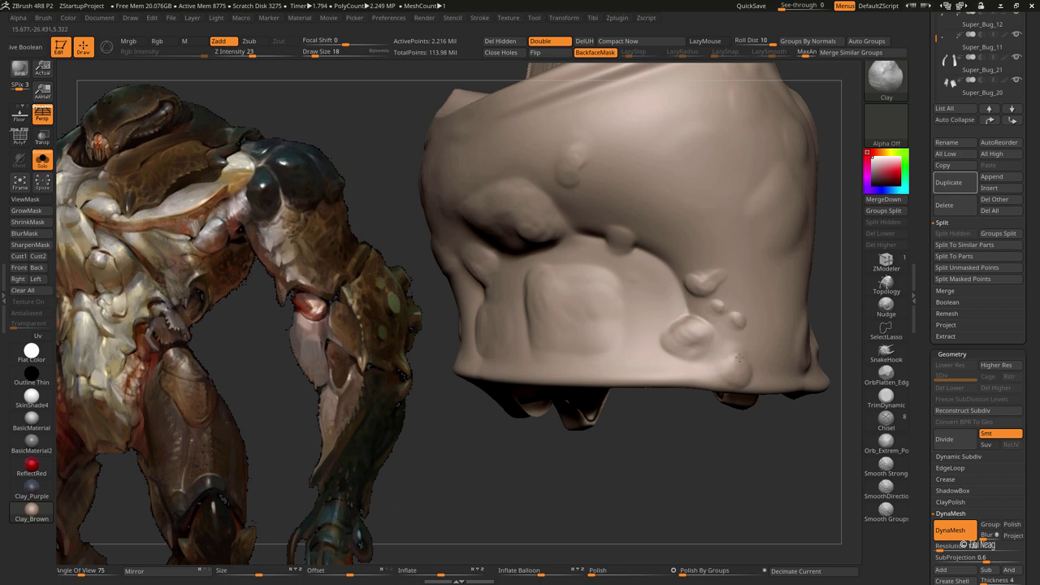
right_click_drag(714, 230, 642, 175)
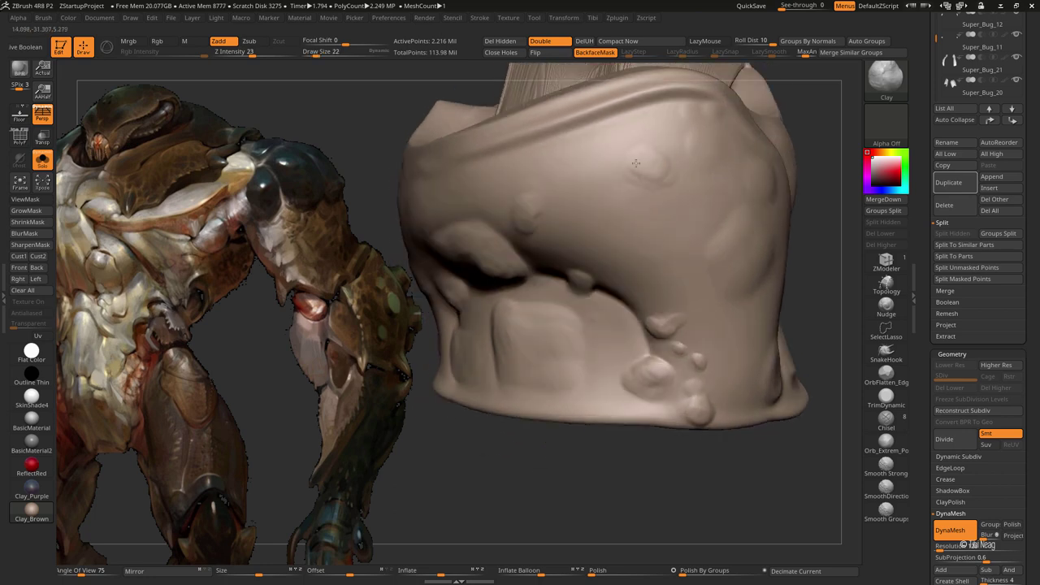
mouse_move(635, 163)
left_mouse_down()
mouse_move(670, 165)
mouse_move(708, 144)
left_mouse_up()
right_click_drag(707, 144, 723, 140)
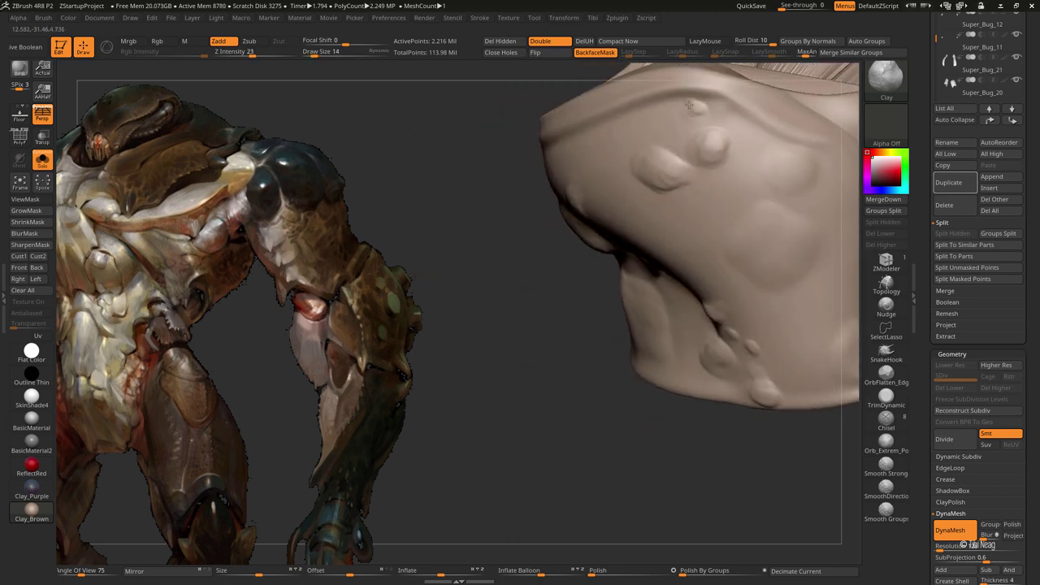
left_click_drag(761, 179, 806, 169)
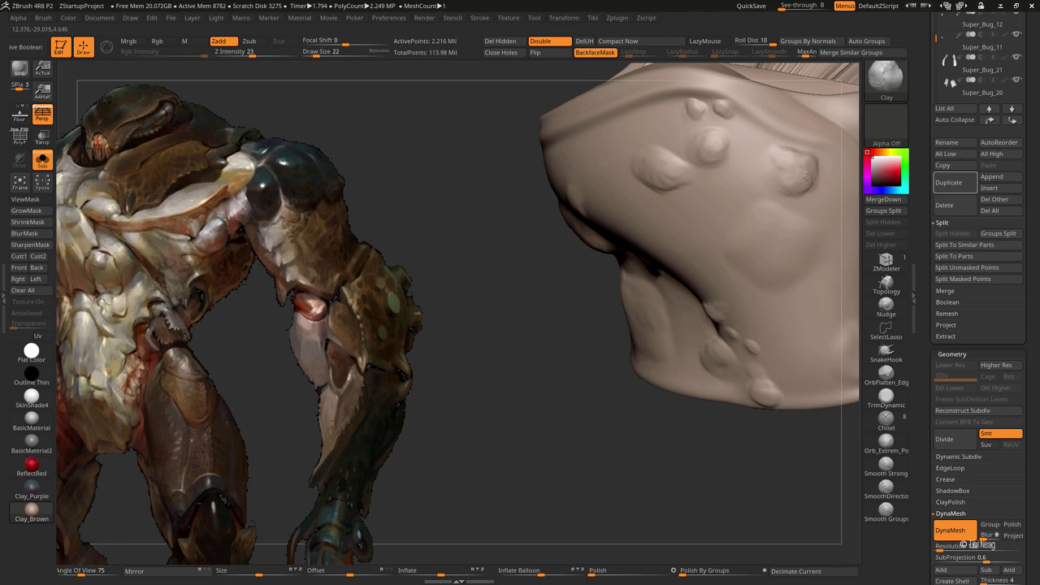
left_click_drag(780, 240, 790, 259)
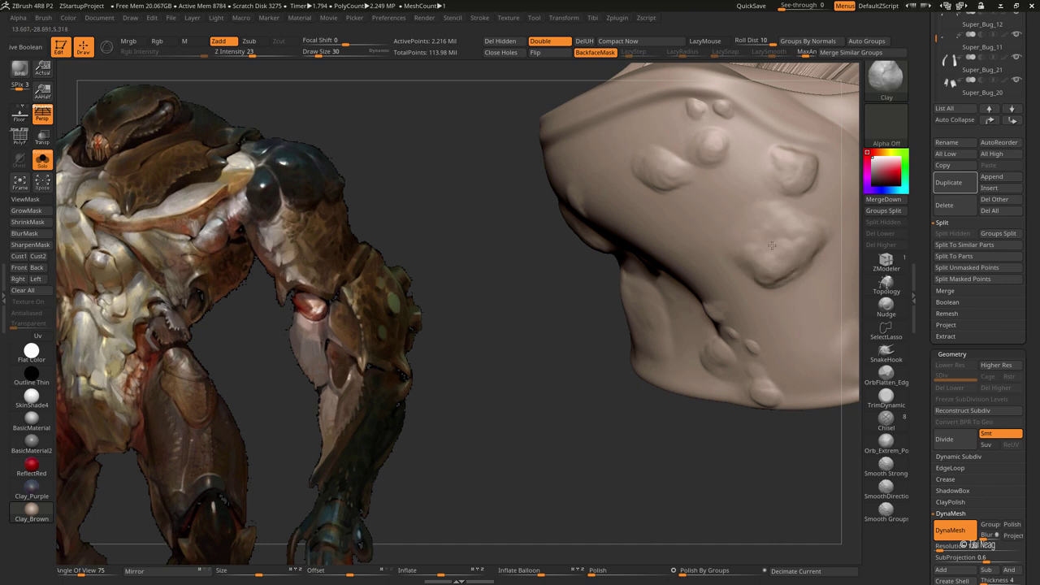
Add and reshape more bumps on the right side and top, resizing the brush for small details
mouse_move(784, 245)
right_mouse_down()
mouse_move(608, 260)
mouse_move(746, 350)
right_mouse_up()
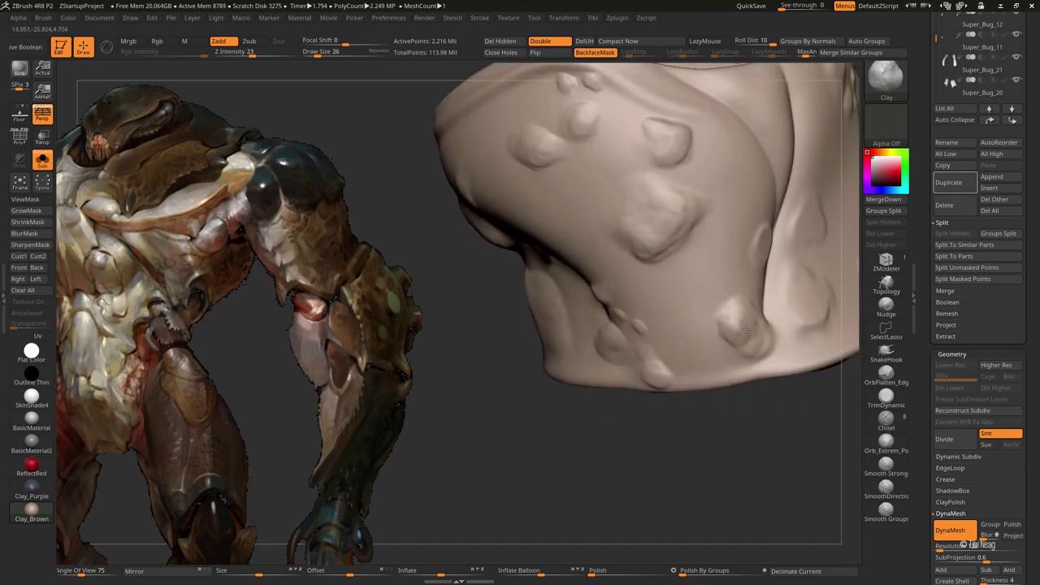
mouse_move(768, 353)
right_mouse_down()
mouse_move(765, 251)
mouse_move(750, 305)
right_mouse_up()
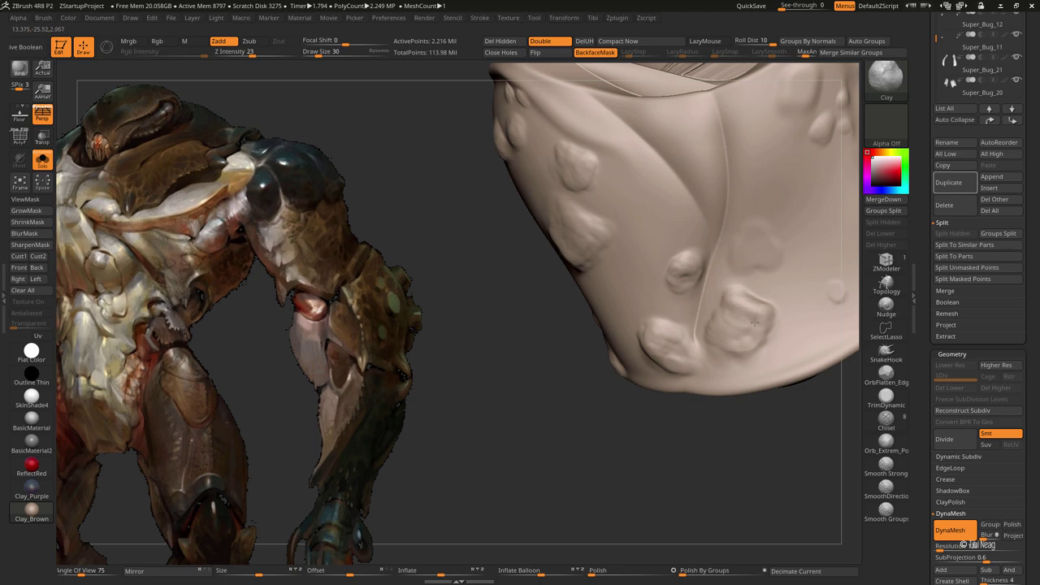
mouse_move(742, 235)
left_mouse_down()
mouse_move(738, 249)
mouse_move(749, 240)
mouse_move(761, 251)
left_mouse_up()
right_click_drag(762, 250, 759, 344)
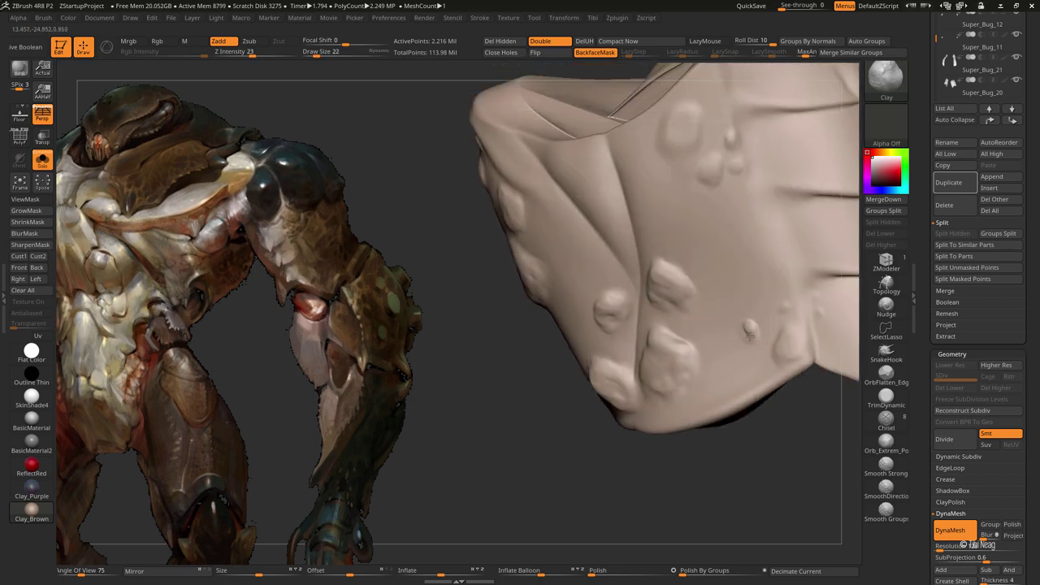
left_click_drag(748, 329, 792, 355)
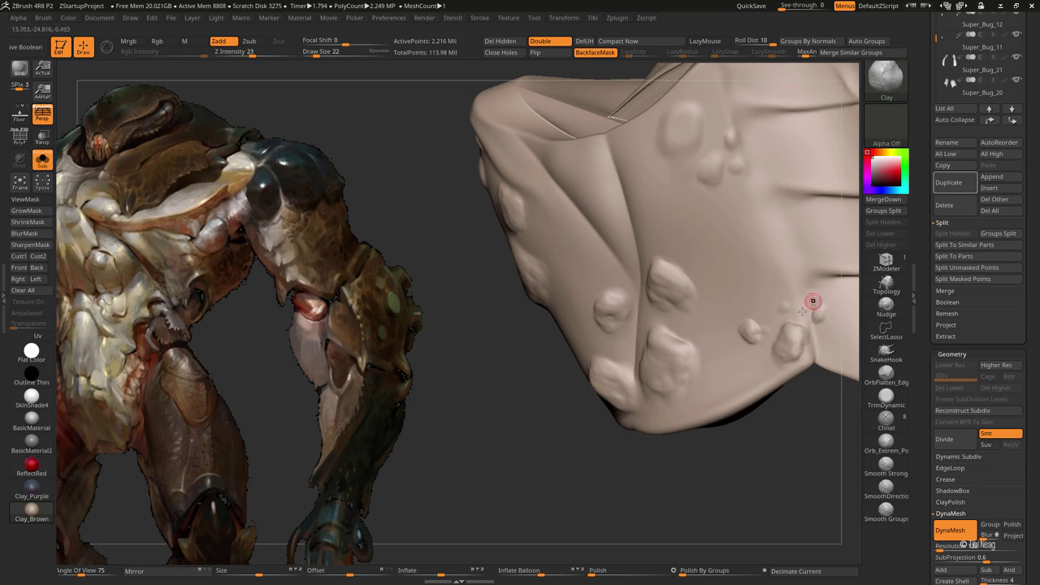
key("[")
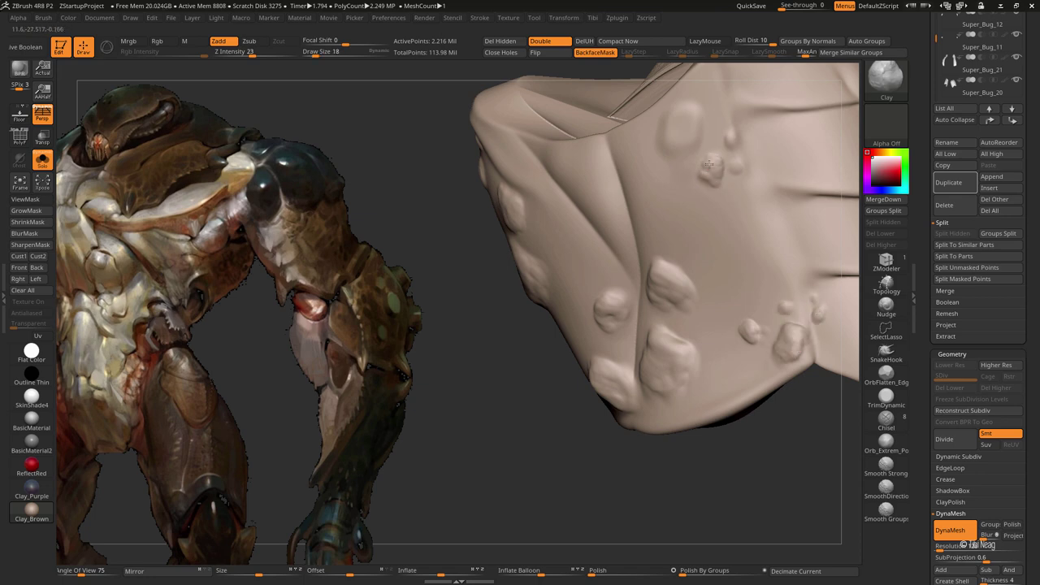
left_click_drag(713, 168, 714, 170)
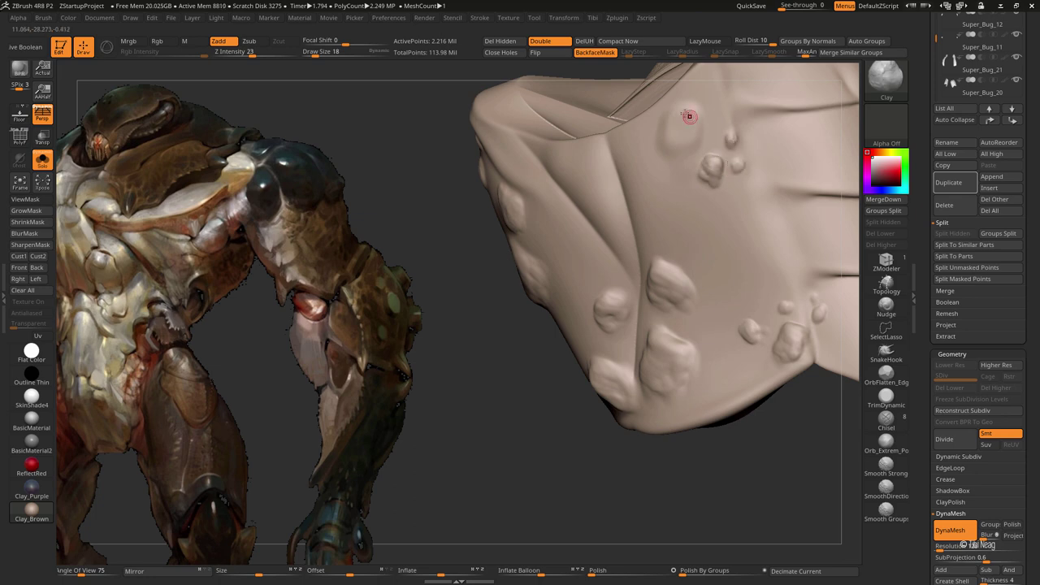
key("bracketright")
key("bracketright")
key("bracketright")
mouse_move(687, 122)
left_mouse_down()
mouse_move(689, 149)
mouse_move(785, 223)
mouse_move(715, 263)
mouse_move(662, 231)
left_mouse_up()
key("bracketleft")
key("bracketleft")
key("bracketleft")
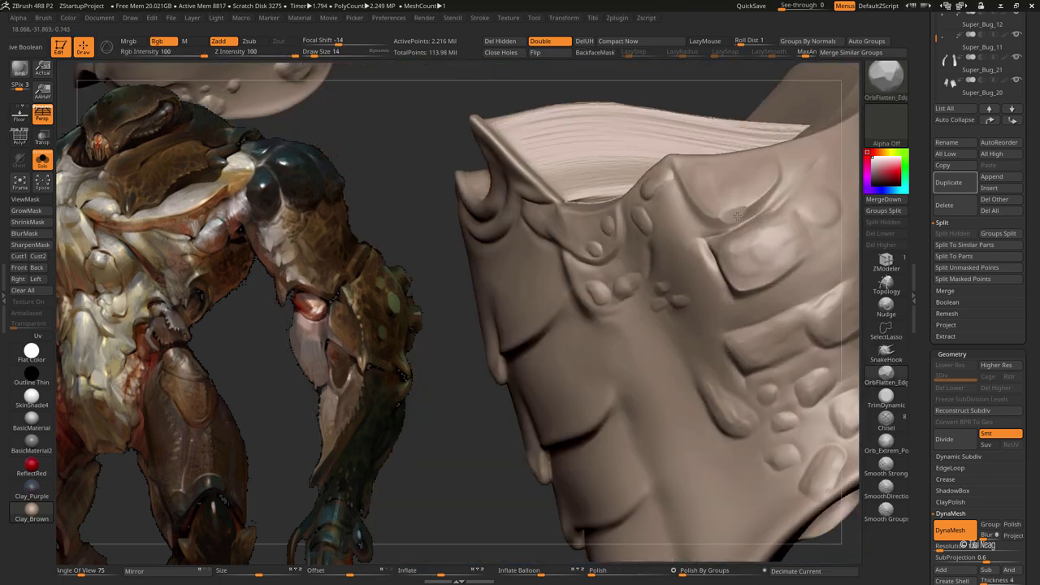
Flatten and sharpen the top of a bump near the plate's top rim
left_click_drag(720, 217, 659, 196)
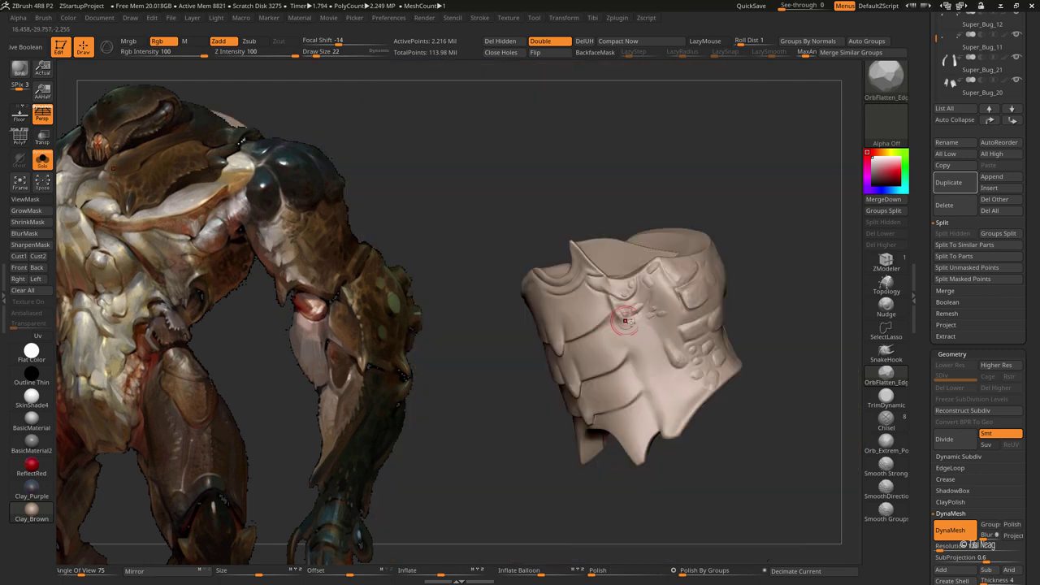
left_click_drag(675, 303, 665, 307)
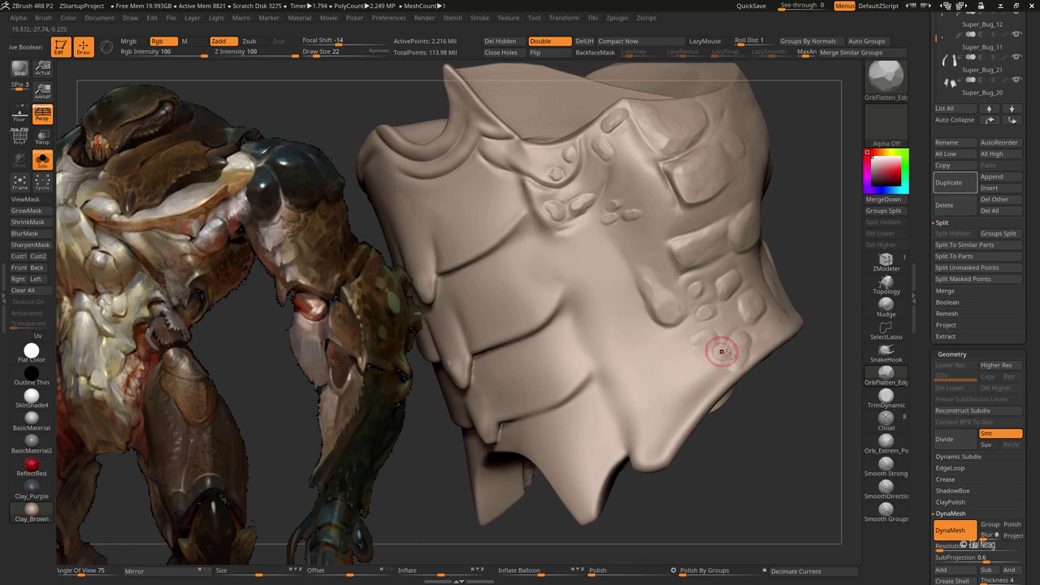
left_click_drag(721, 351, 738, 350)
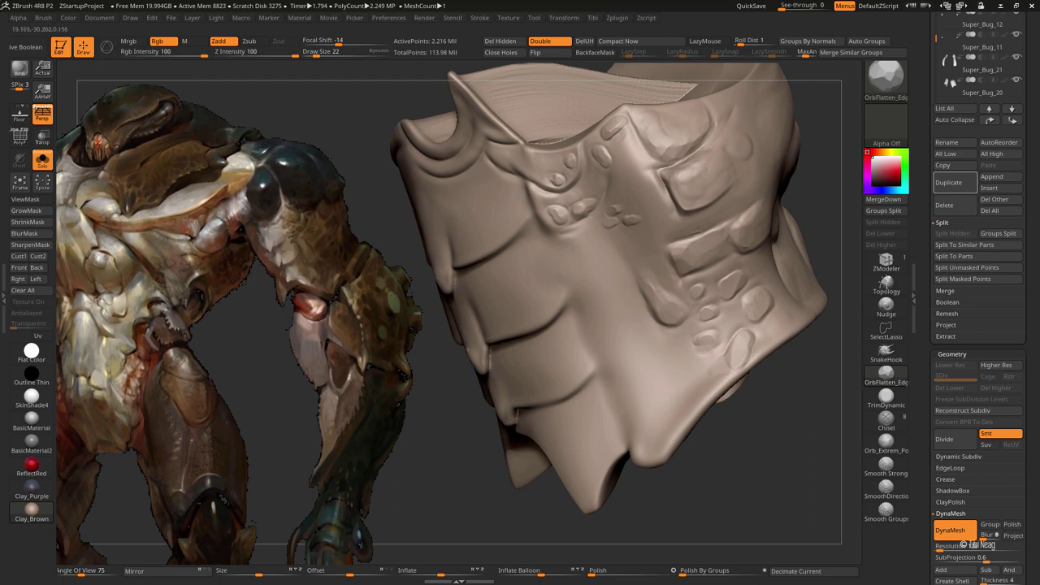
left_click_drag(712, 180, 688, 206)
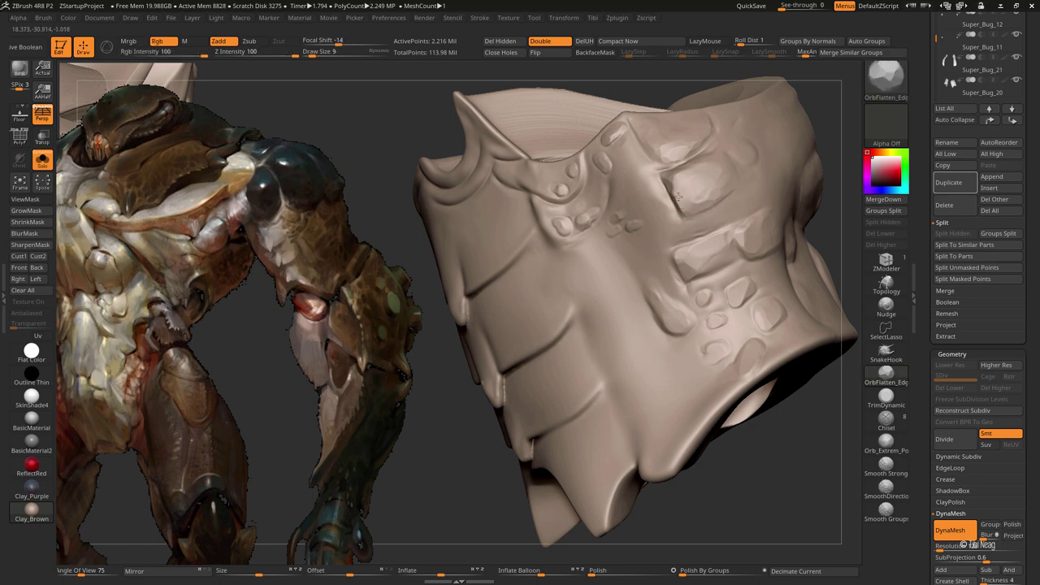
mouse_move(695, 194)
right_mouse_down()
mouse_move(655, 218)
mouse_move(724, 344)
mouse_move(697, 282)
right_mouse_up()
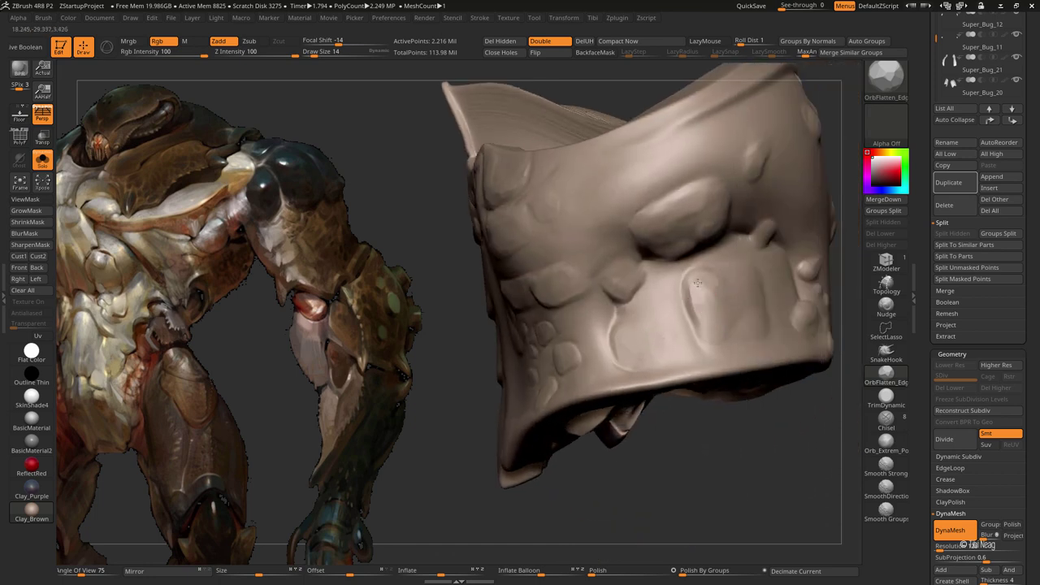
left_click_drag(698, 282, 700, 308)
mouse_move(717, 322)
right_mouse_down()
mouse_move(699, 268)
mouse_move(731, 292)
mouse_move(685, 235)
right_mouse_up()
mouse_move(685, 235)
left_mouse_down()
mouse_move(650, 213)
mouse_move(692, 220)
mouse_move(685, 212)
left_mouse_up()
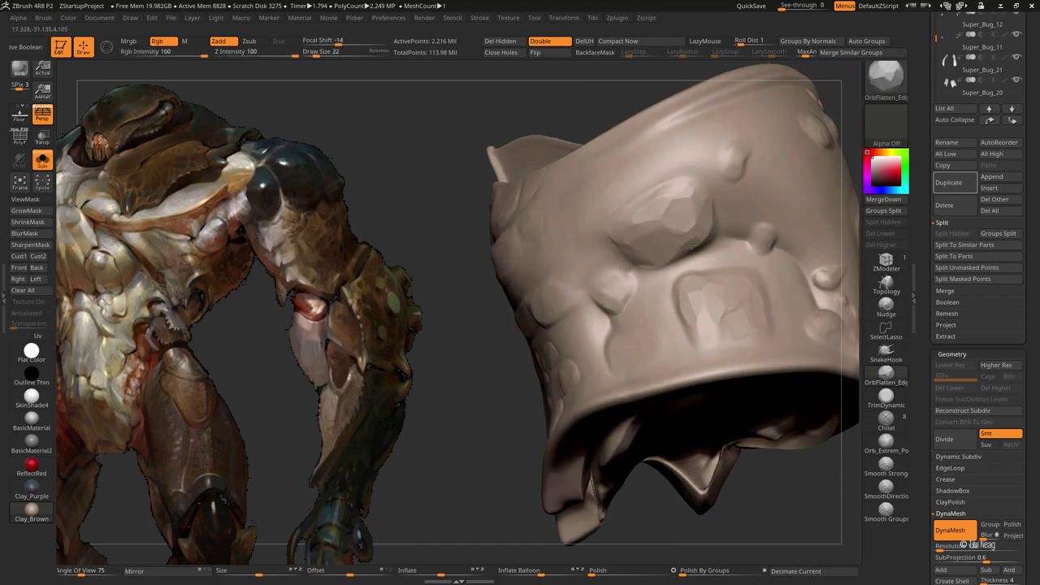
Add a rounded bump with the Standard brush and flatten its top
right_click_drag(691, 244, 763, 242)
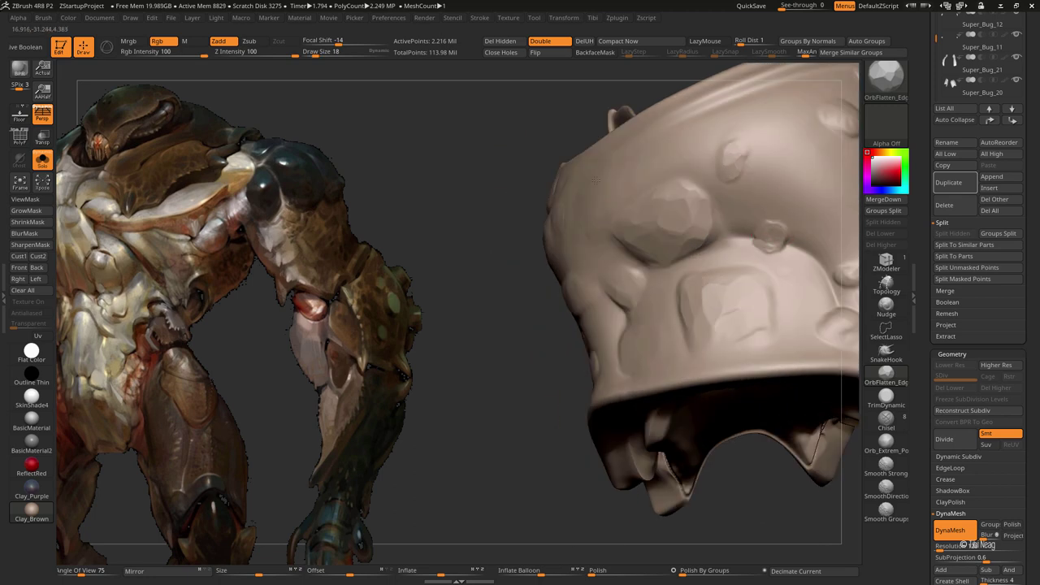
mouse_move(595, 181)
right_mouse_down()
mouse_move(667, 244)
mouse_move(651, 304)
right_mouse_up()
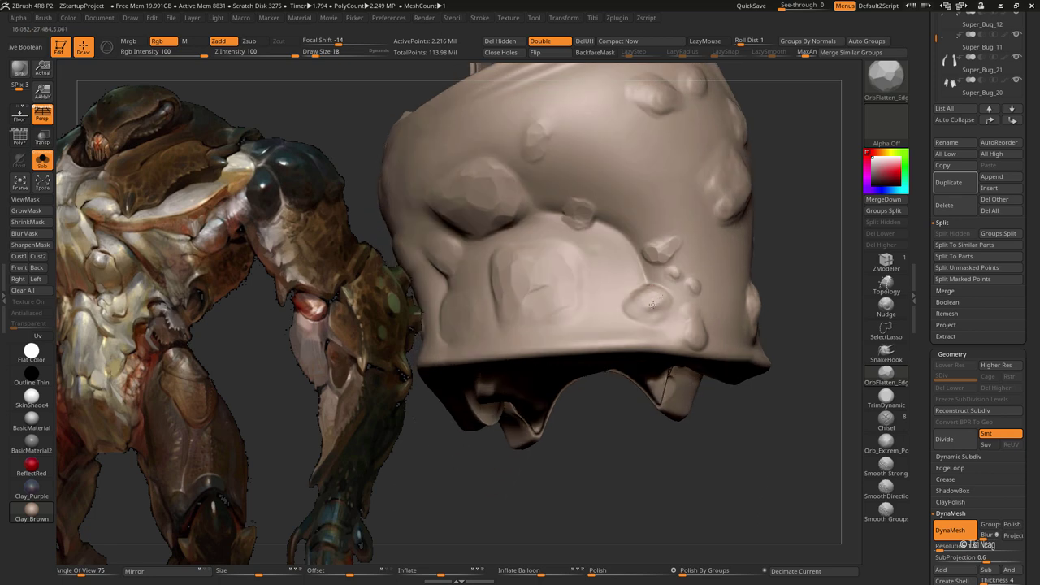
left_click(643, 299)
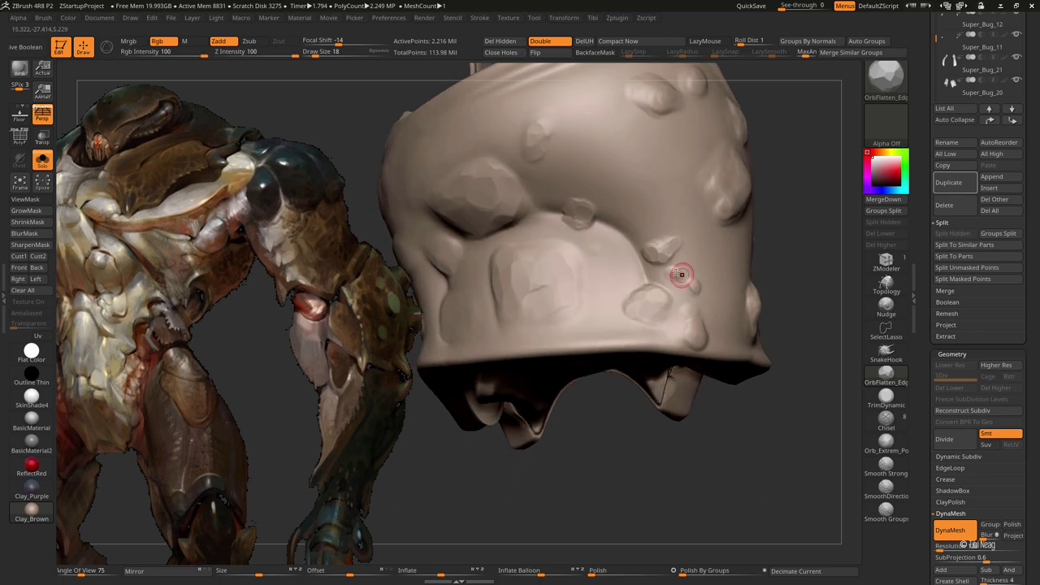
mouse_move(700, 335)
right_mouse_down()
mouse_move(691, 252)
mouse_move(680, 307)
mouse_move(704, 286)
right_mouse_up()
left_click_drag(688, 279, 698, 277)
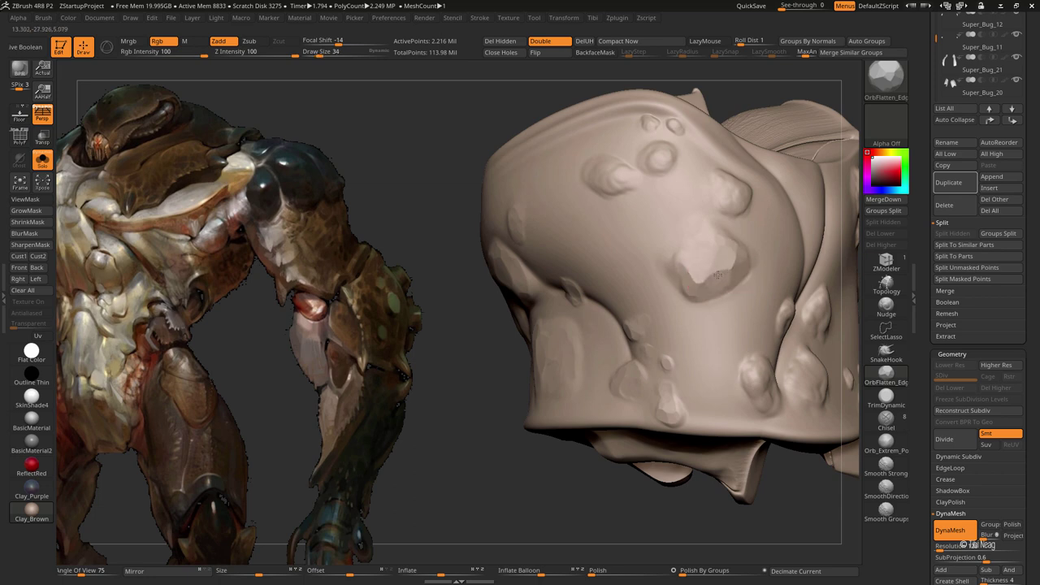
Flatten and reshape the upper, lower and right-hand bumps along the side of the plate
right_click_drag(697, 239, 613, 165)
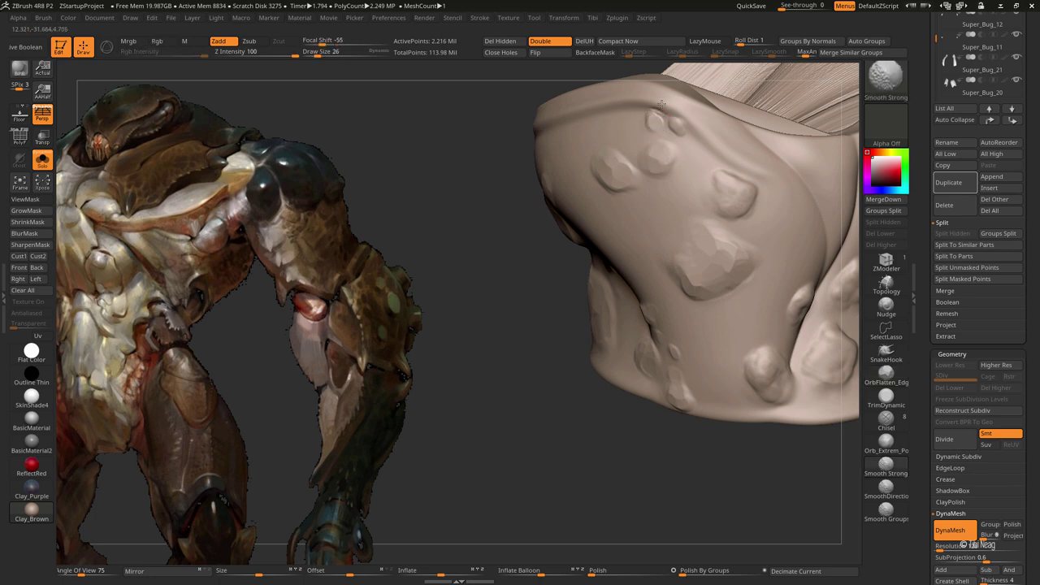
left_click_drag(674, 128, 681, 132)
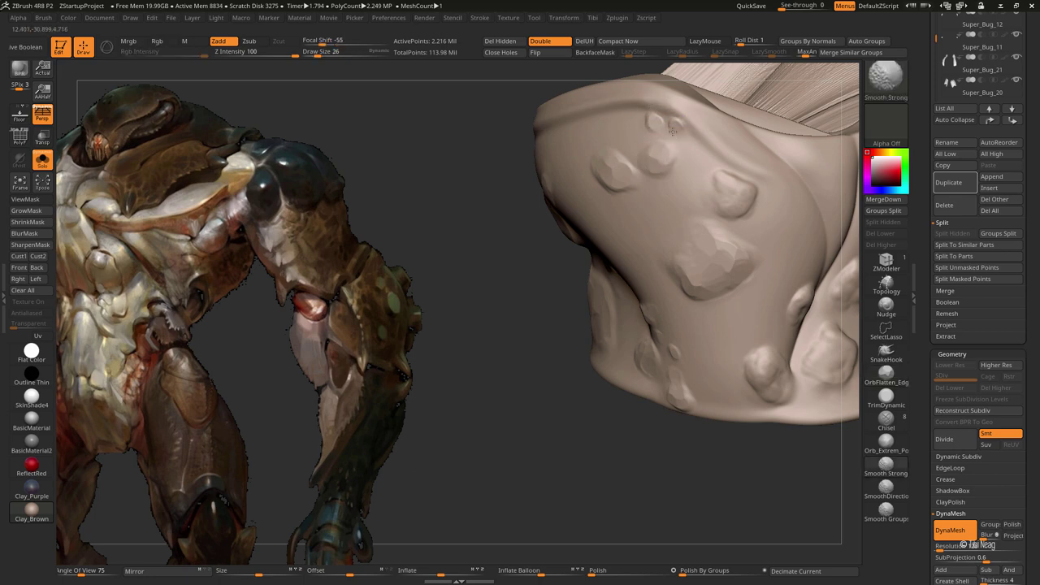
left_click_drag(720, 177, 744, 193)
right_click_drag(723, 208, 623, 192)
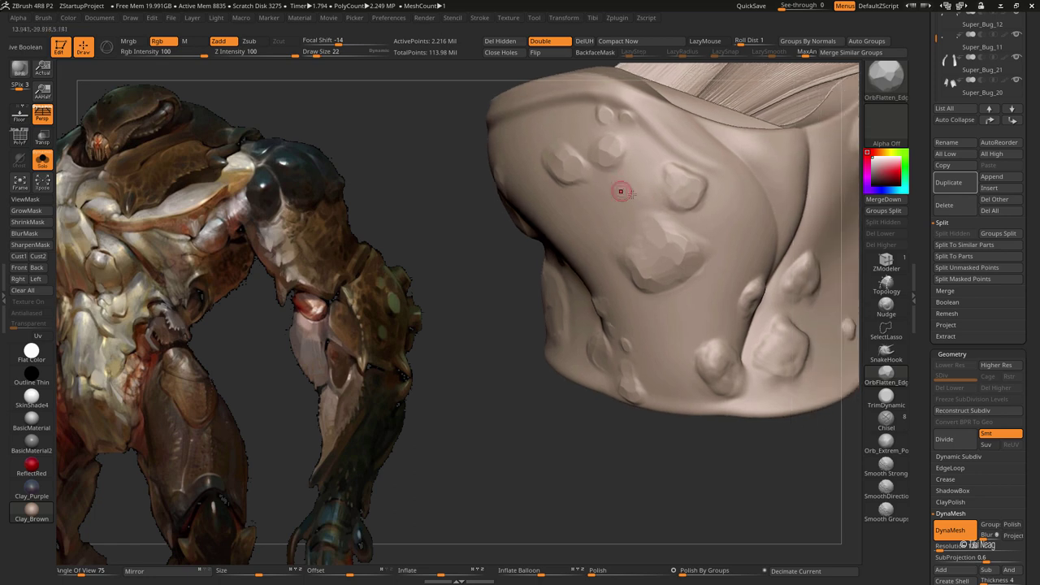
right_click_drag(682, 233, 764, 298)
mouse_move(716, 370)
left_mouse_down()
mouse_move(704, 372)
mouse_move(743, 356)
left_mouse_up()
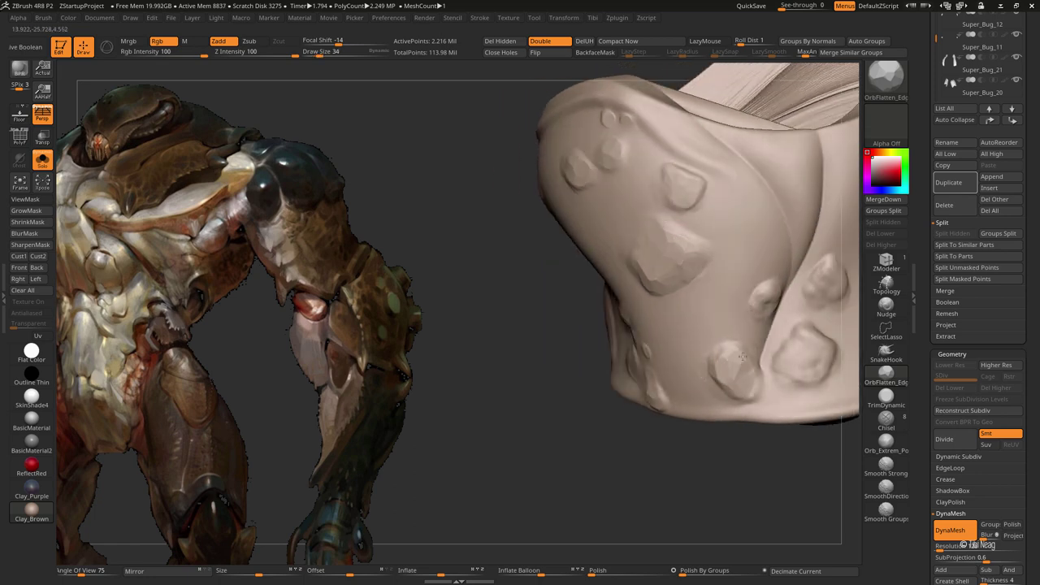
left_click_drag(768, 294, 769, 288)
Resize the flatten brush and reframe the view on the plate's ridged side
right_click_drag(776, 305, 647, 291)
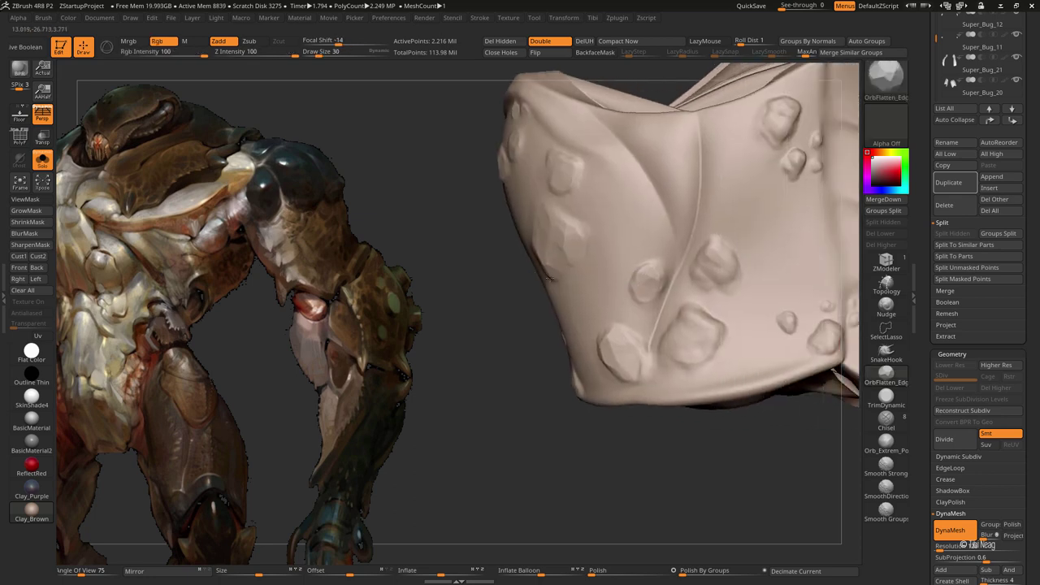
key("bracketright")
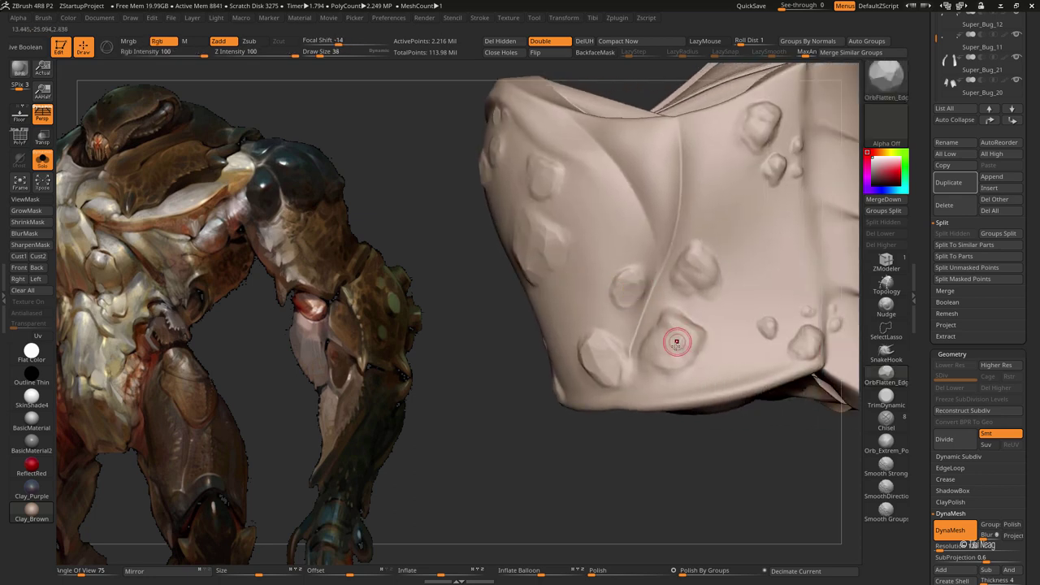
right_click_drag(673, 339, 681, 328)
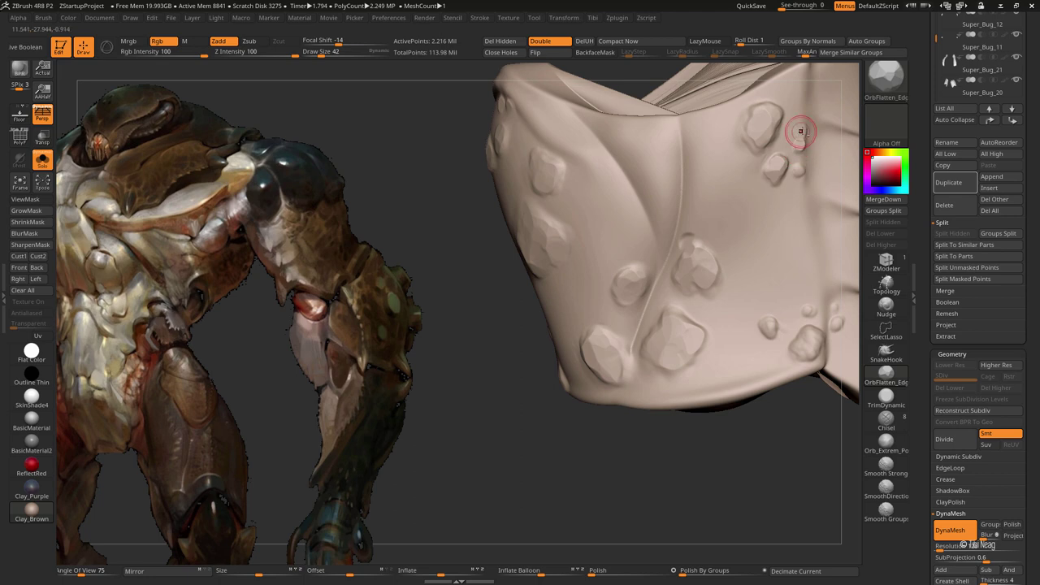
key("[")
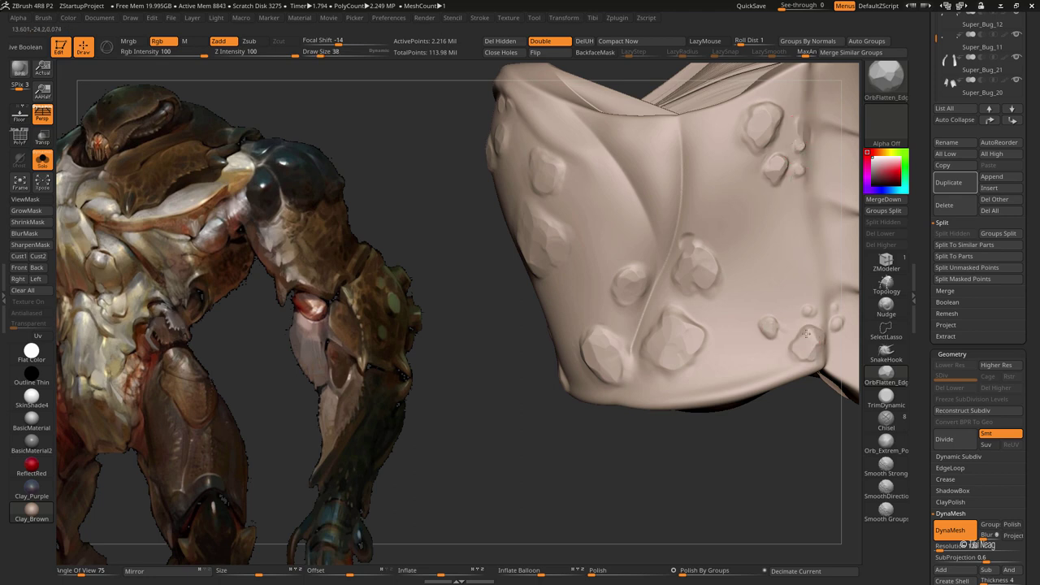
left_click_drag(829, 357, 690, 302)
mouse_move(662, 338)
right_mouse_down("ctrl")
mouse_move(585, 298)
mouse_move(718, 376)
right_mouse_up("ctrl")
With DamStandard, carve grooves down from a bump and along the oval bump's left and upper edges
key("b")
key("d")
key("s")
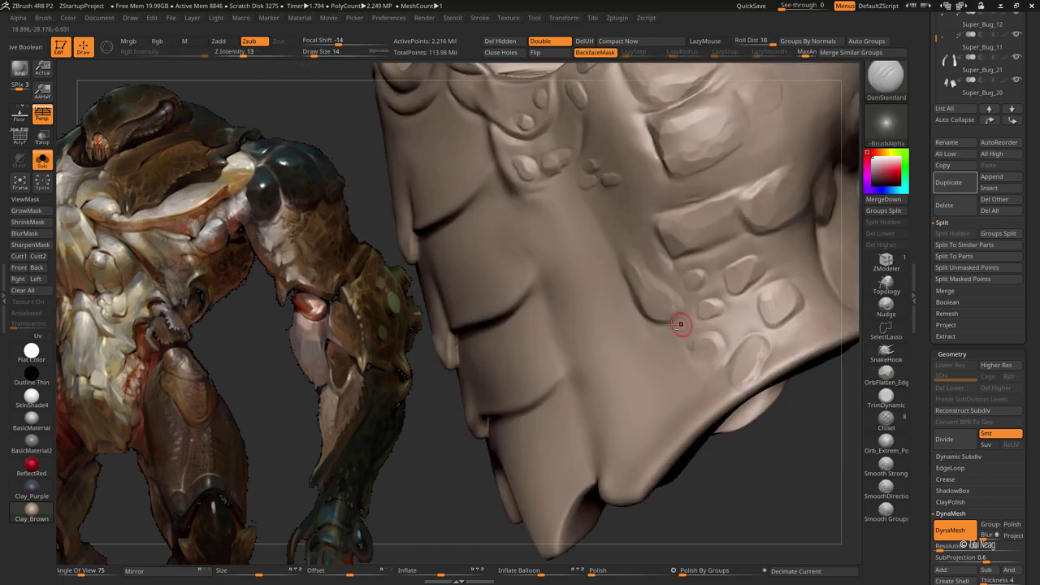
mouse_move(681, 318)
right_mouse_down()
mouse_move(571, 258)
mouse_move(480, 247)
right_mouse_up()
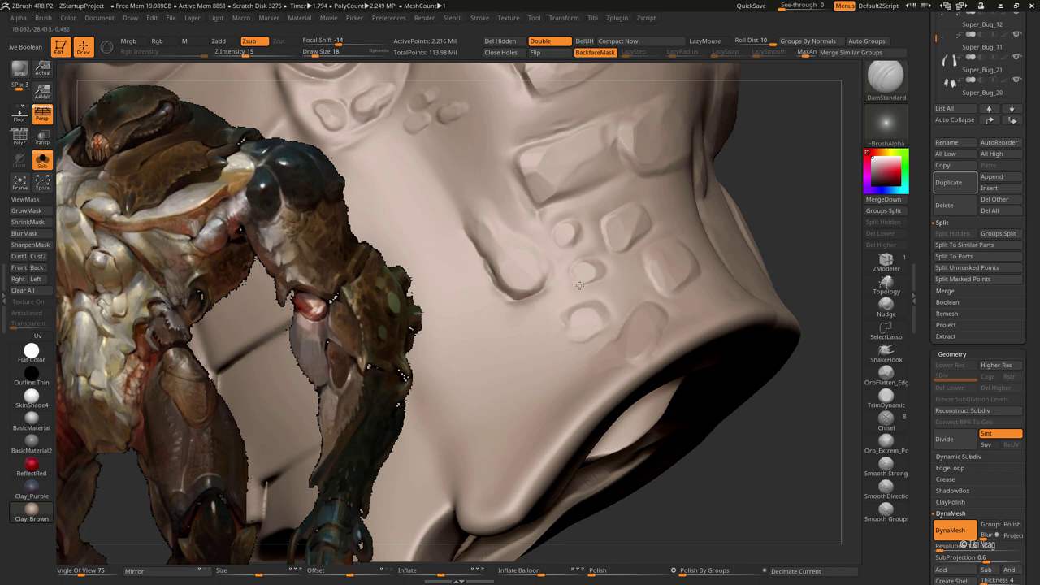
right_click_drag(590, 286, 581, 285)
mouse_move(582, 286)
left_mouse_down()
mouse_move(589, 297)
mouse_move(569, 330)
left_mouse_up()
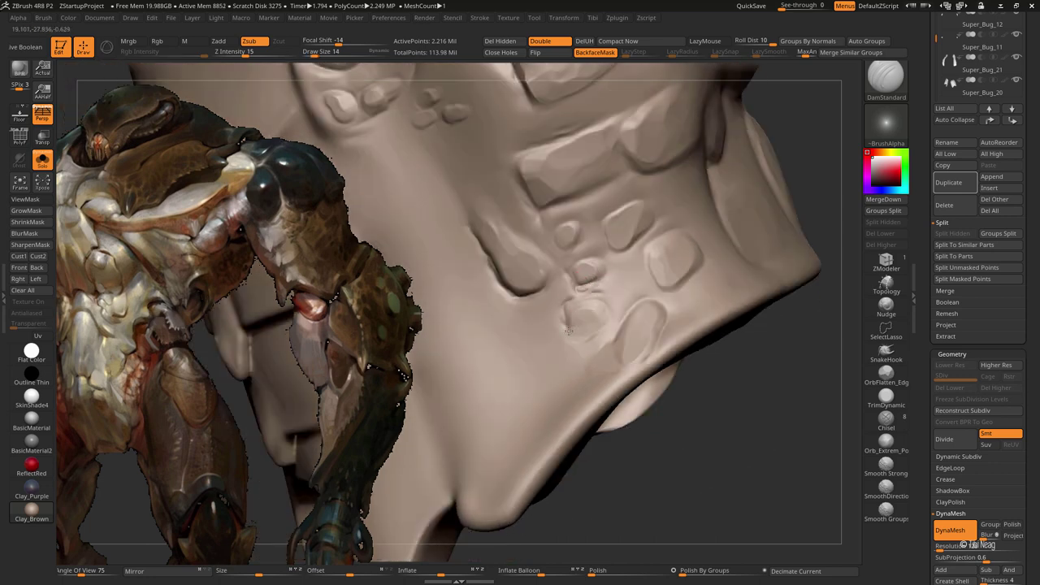
mouse_move(626, 303)
left_mouse_down()
mouse_move(614, 345)
mouse_move(661, 344)
mouse_move(648, 295)
left_mouse_up()
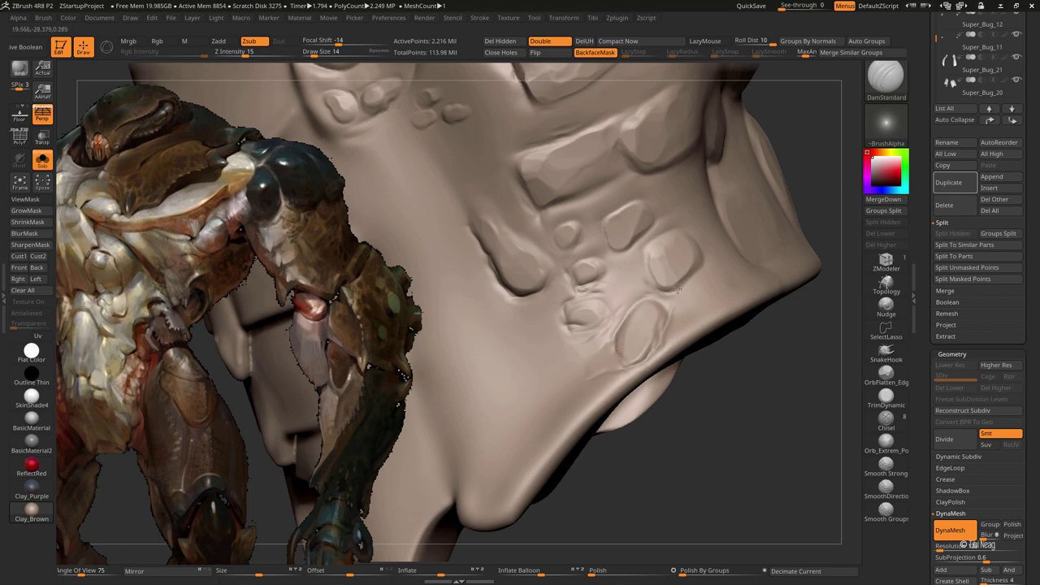
mouse_move(673, 231)
left_mouse_down()
mouse_move(676, 219)
mouse_move(623, 244)
left_mouse_up()
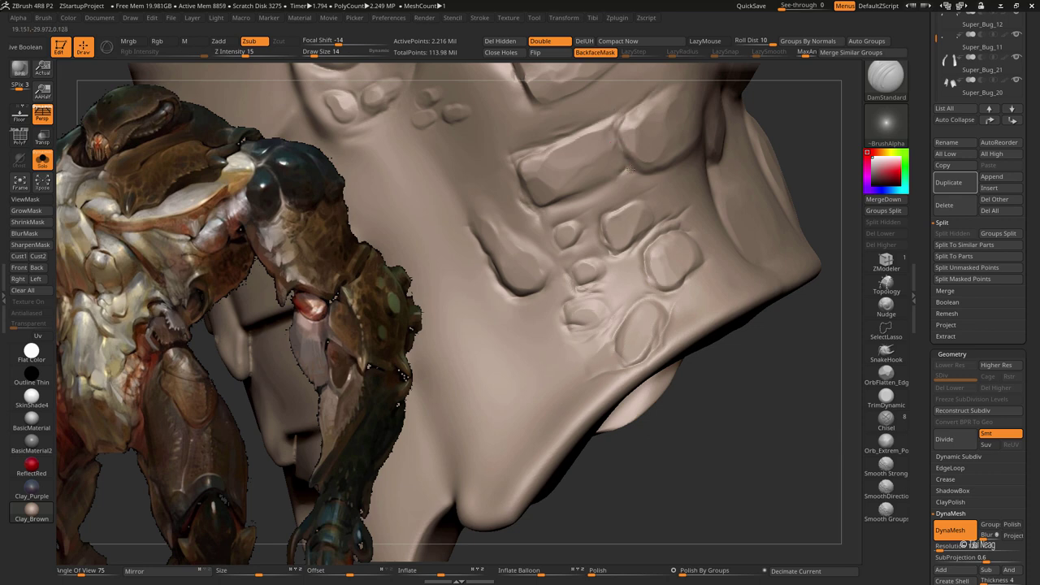
Extend the thin groove on the underside and cut grooves along the block's edges with a larger brush
mouse_move(629, 163)
middle_mouse_down()
mouse_move(665, 268)
mouse_move(668, 198)
middle_mouse_up()
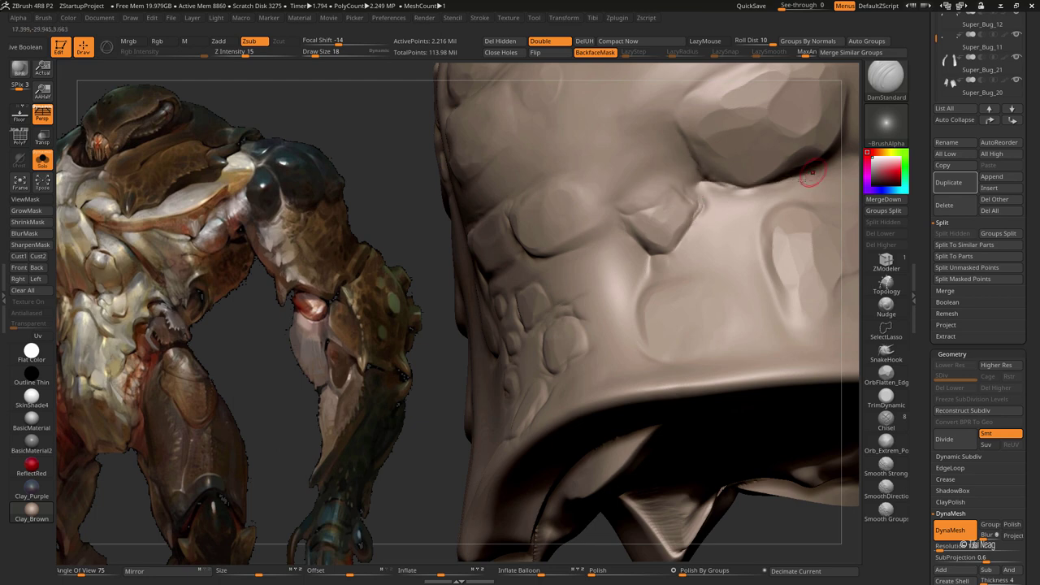
middle_click_drag(802, 174, 645, 290)
mouse_move(644, 280)
left_mouse_down()
mouse_move(646, 342)
mouse_move(662, 353)
mouse_move(645, 339)
mouse_move(672, 342)
mouse_move(638, 278)
mouse_move(718, 275)
left_mouse_up()
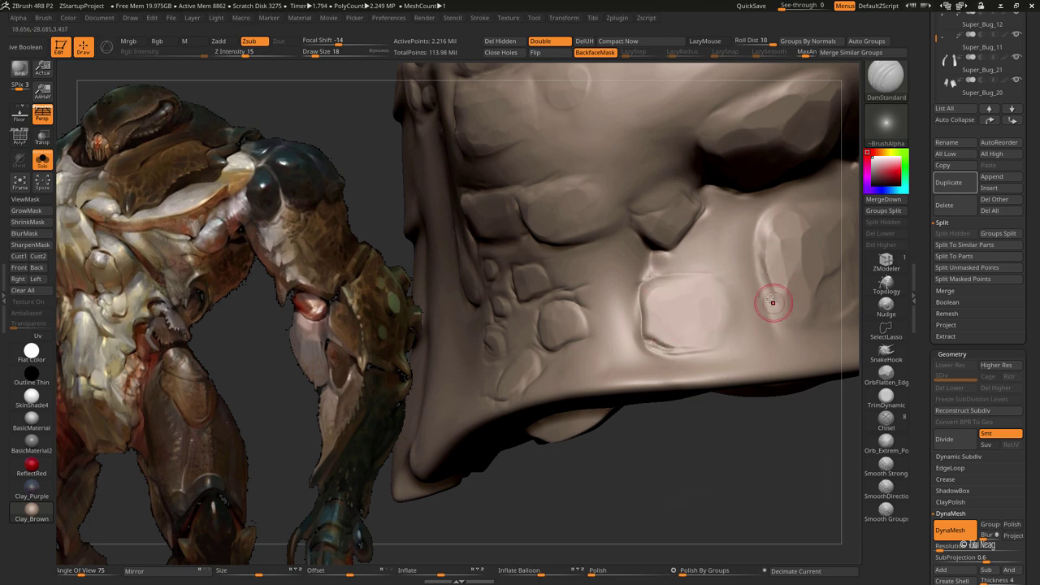
middle_click_drag(767, 302, 617, 274)
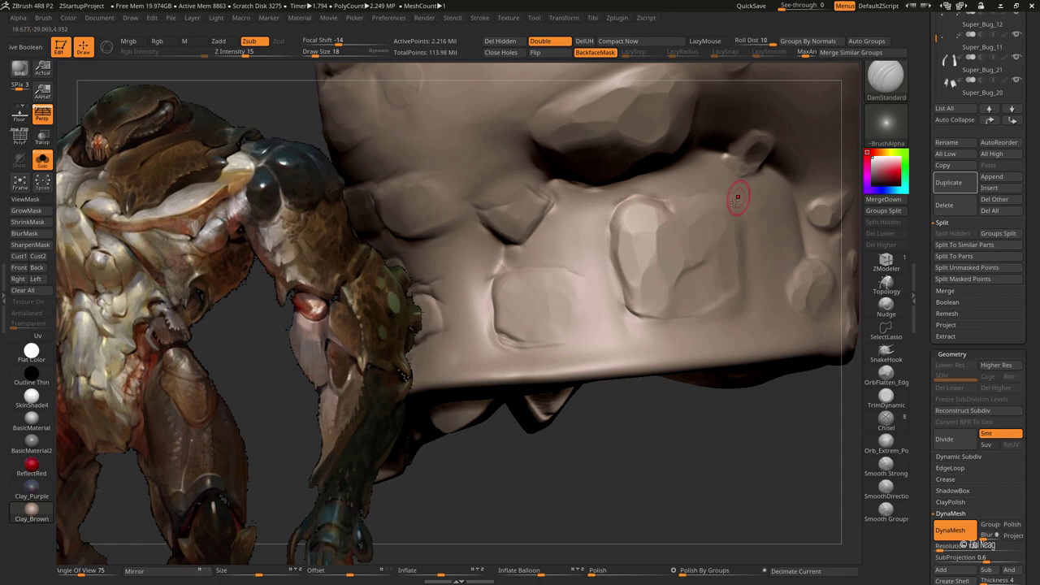
middle_click_drag(739, 195, 557, 214)
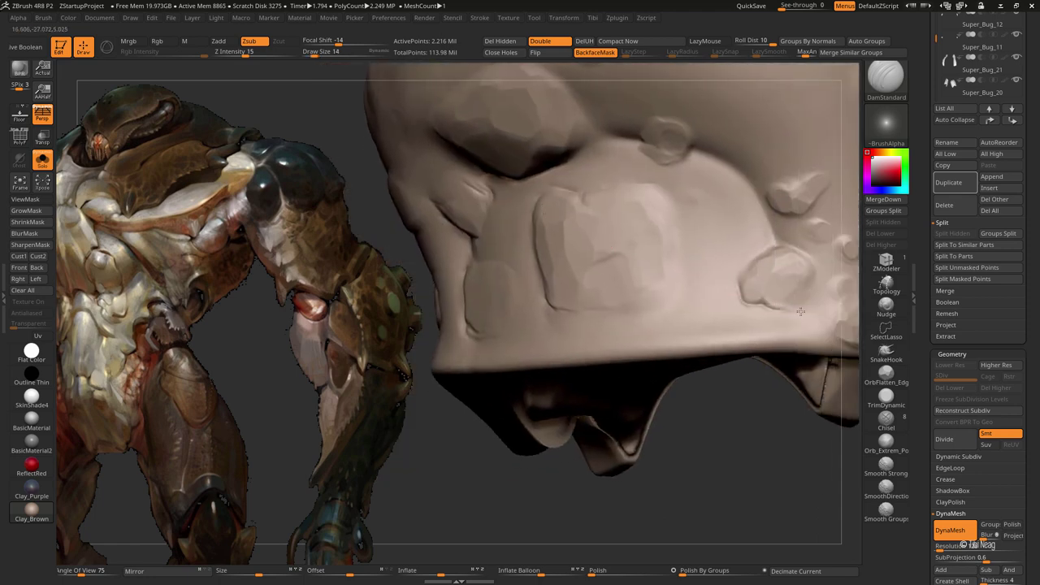
key("bracketright")
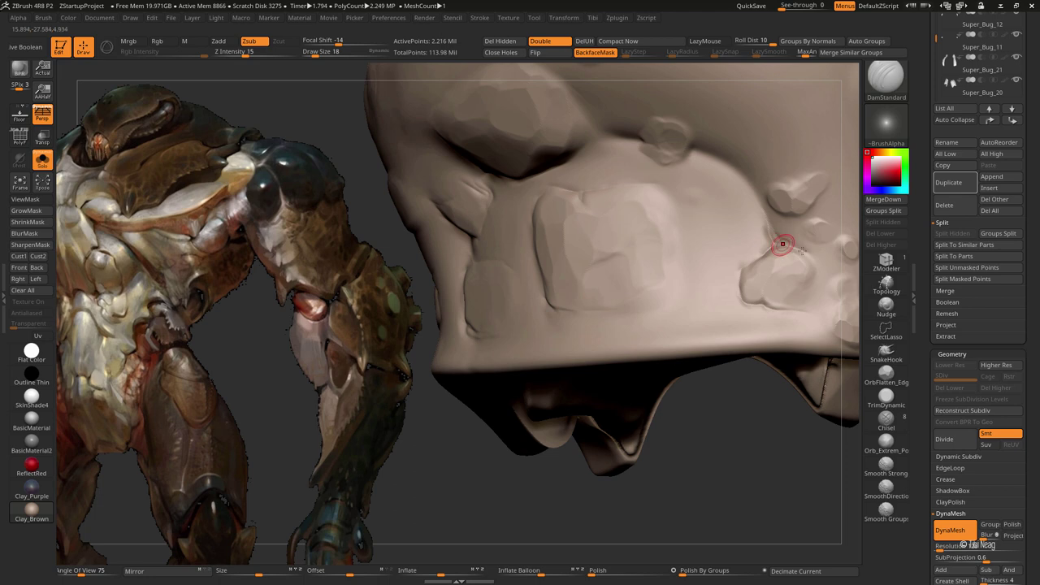
mouse_move(782, 243)
middle_mouse_down()
mouse_move(671, 304)
mouse_move(677, 282)
middle_mouse_up()
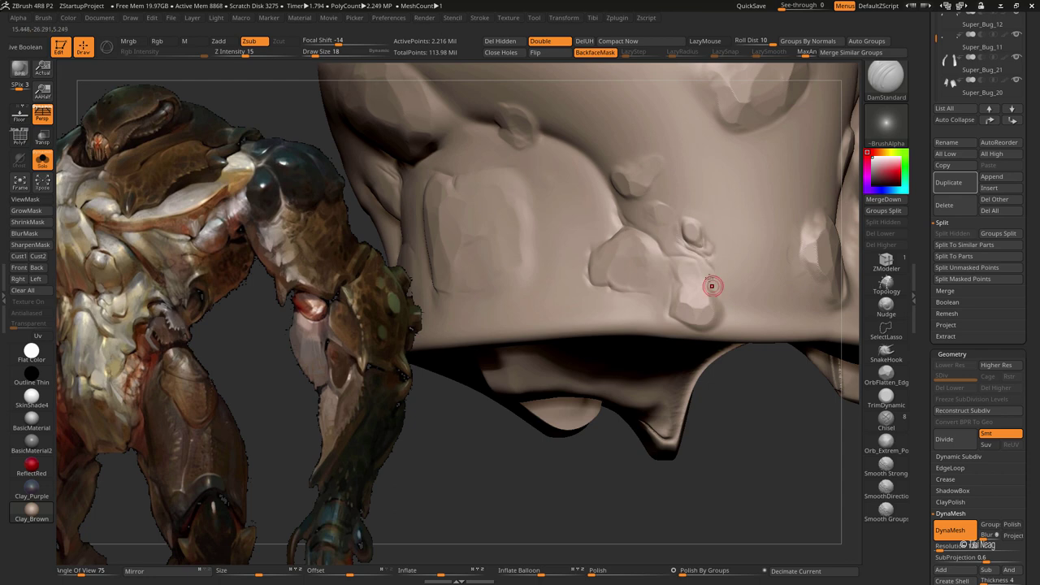
right_click_drag(645, 244, 535, 251)
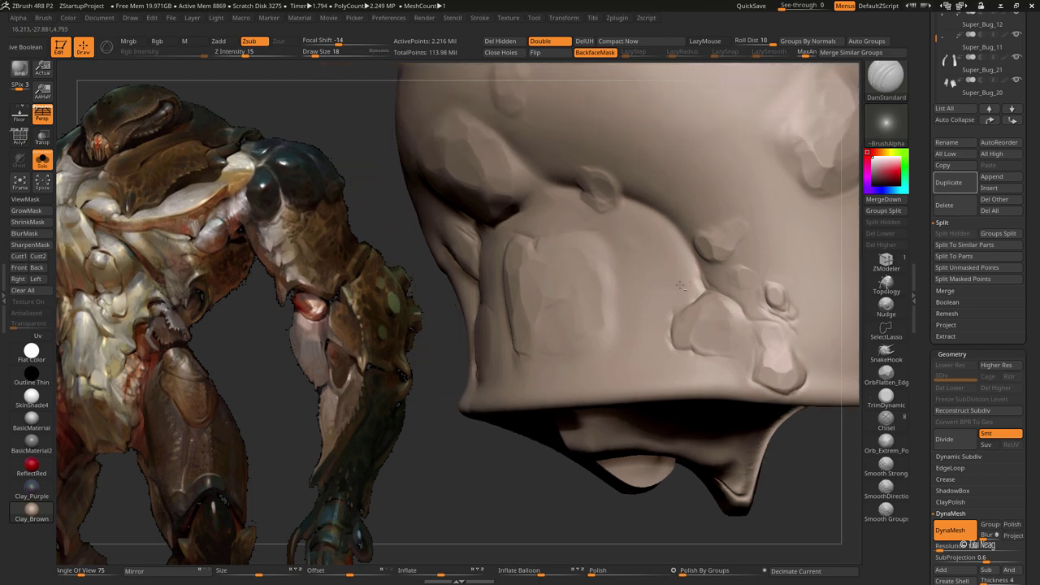
left_click_drag(527, 240, 540, 244)
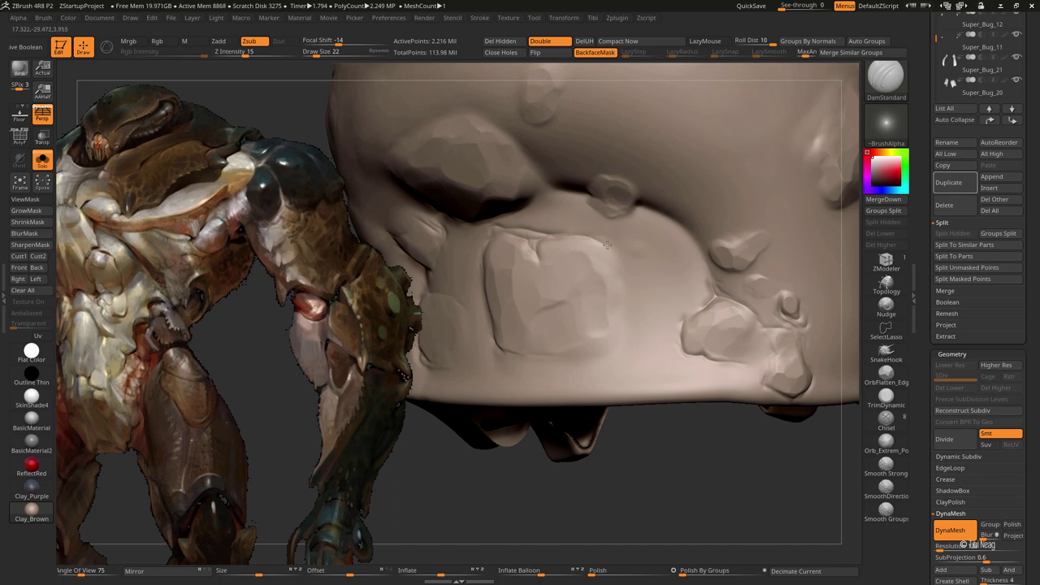
left_click_drag(552, 357, 510, 355)
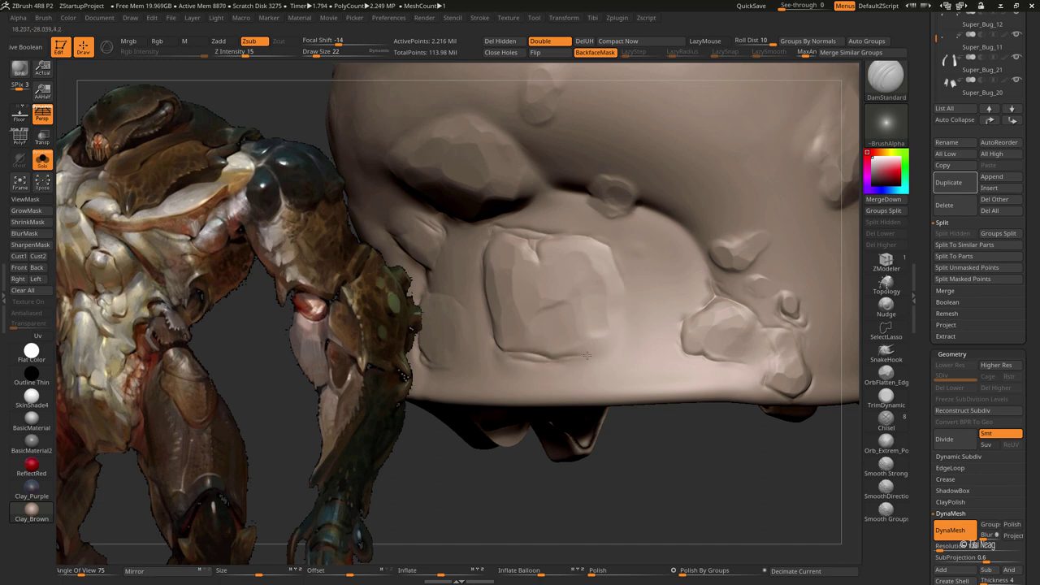
mouse_move(615, 279)
right_mouse_down()
mouse_move(557, 216)
mouse_move(710, 188)
mouse_move(547, 217)
mouse_move(587, 234)
right_mouse_up()
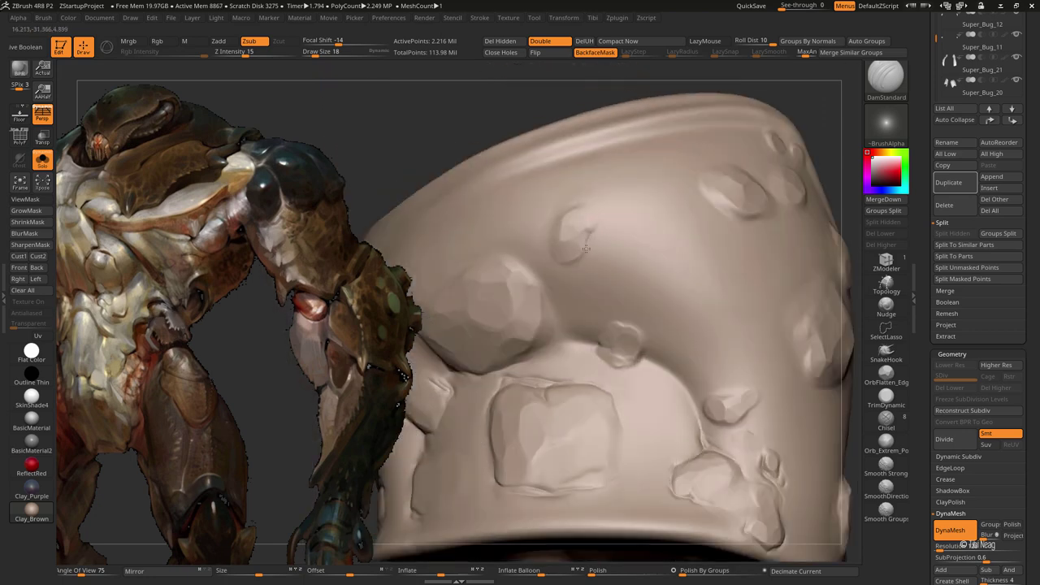
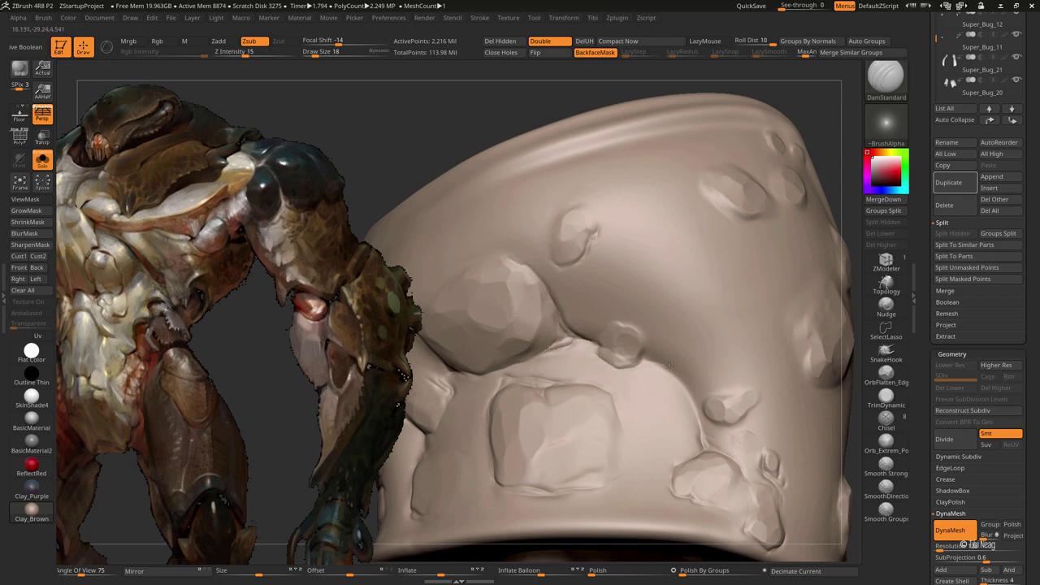
Carve sharp DamStandard creases around the upper bumps and the central bump of the pale armor piece
mouse_move(698, 412)
left_mouse_down()
mouse_move(632, 274)
mouse_move(678, 216)
mouse_move(626, 242)
mouse_move(644, 260)
left_mouse_up()
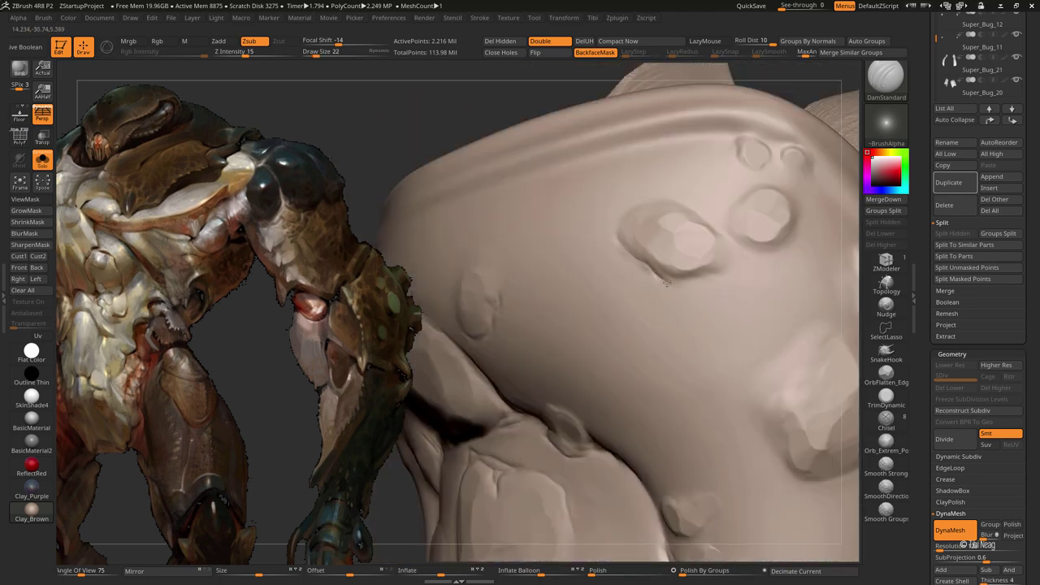
mouse_move(728, 268)
left_mouse_down()
mouse_move(692, 235)
mouse_move(744, 272)
left_mouse_up()
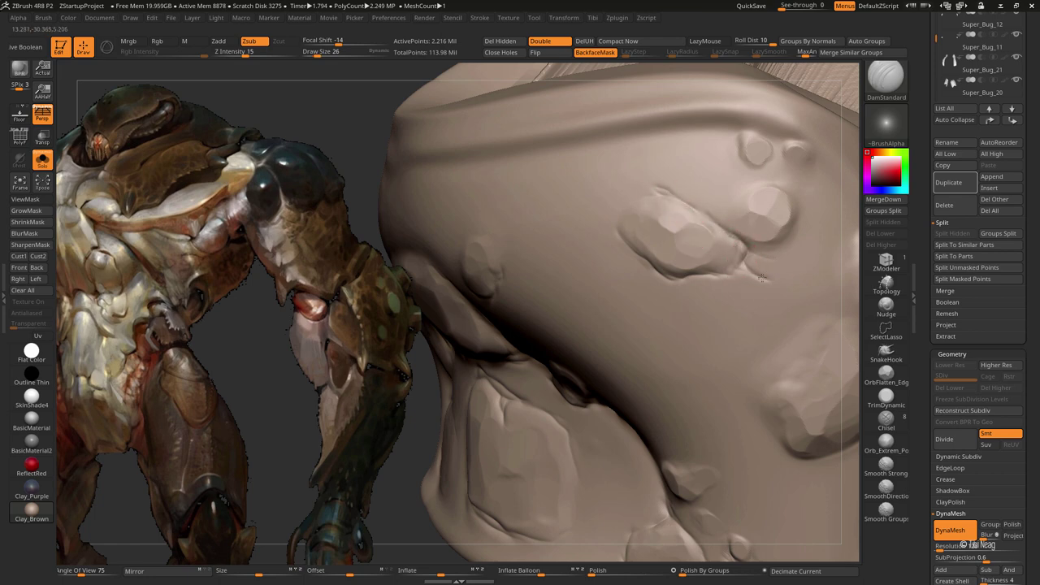
left_click_drag(789, 194, 803, 226)
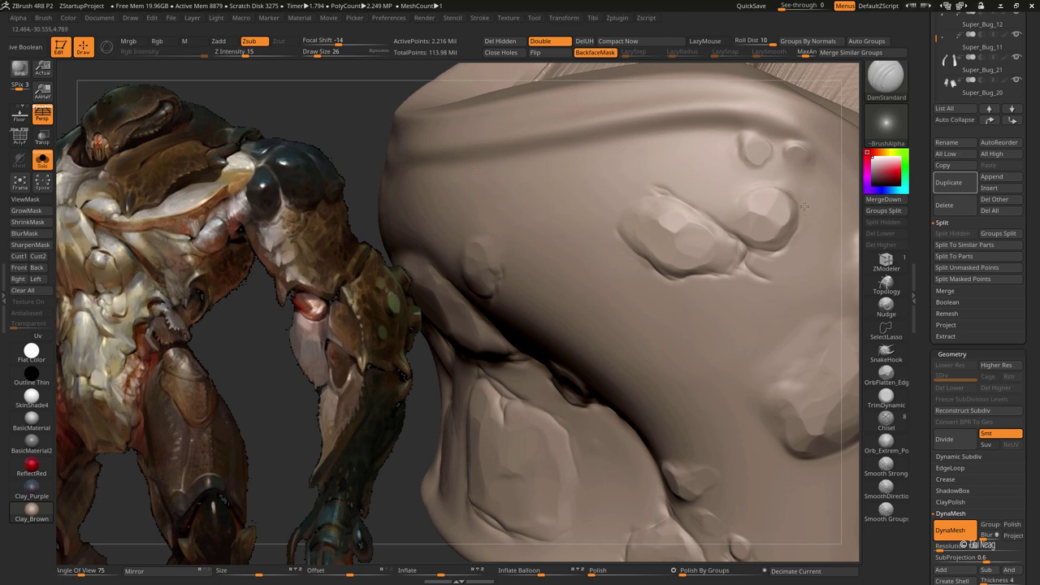
left_click_drag(784, 186, 765, 167)
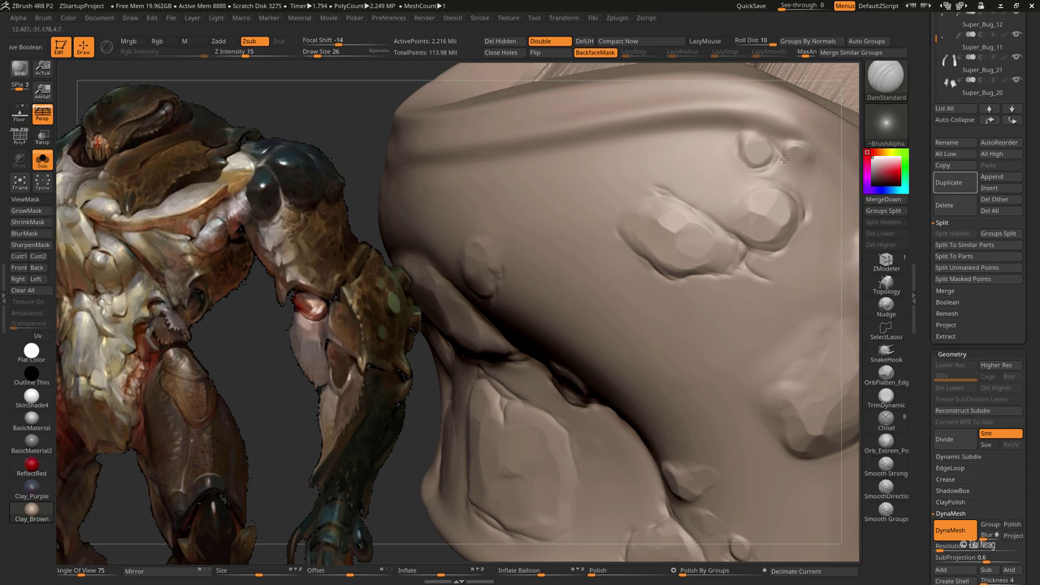
mouse_move(720, 168)
left_mouse_down()
mouse_move(551, 200)
mouse_move(602, 247)
left_mouse_up()
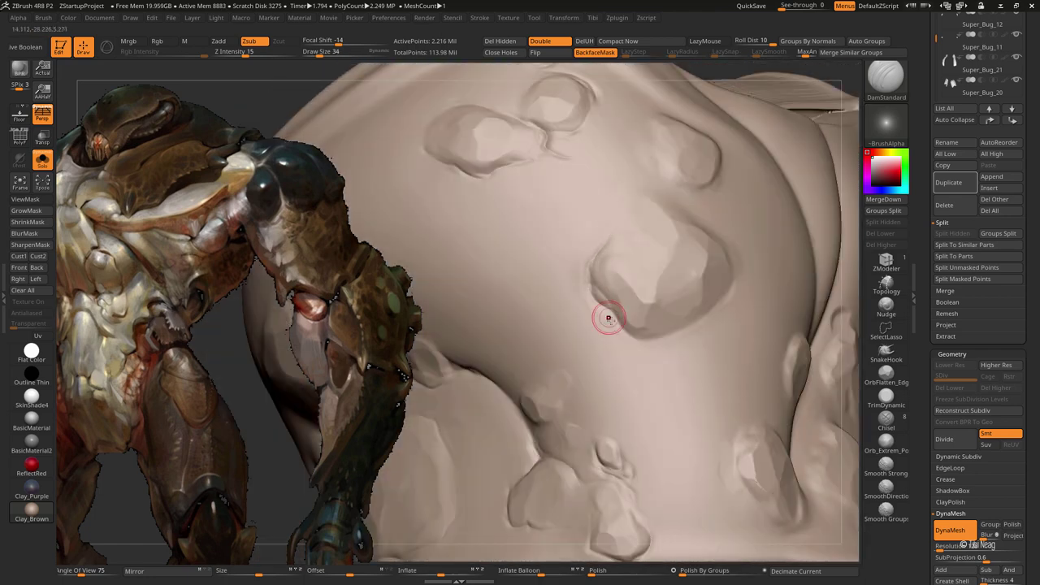
mouse_move(607, 304)
left_mouse_down()
mouse_move(658, 341)
mouse_move(742, 279)
mouse_move(707, 317)
left_mouse_up()
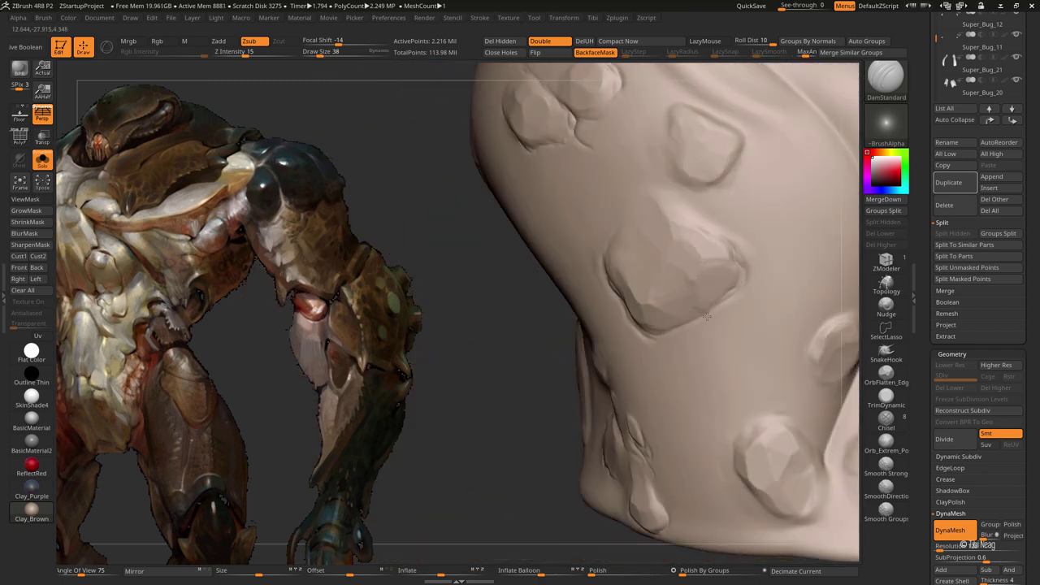
left_click_drag(687, 196, 632, 213)
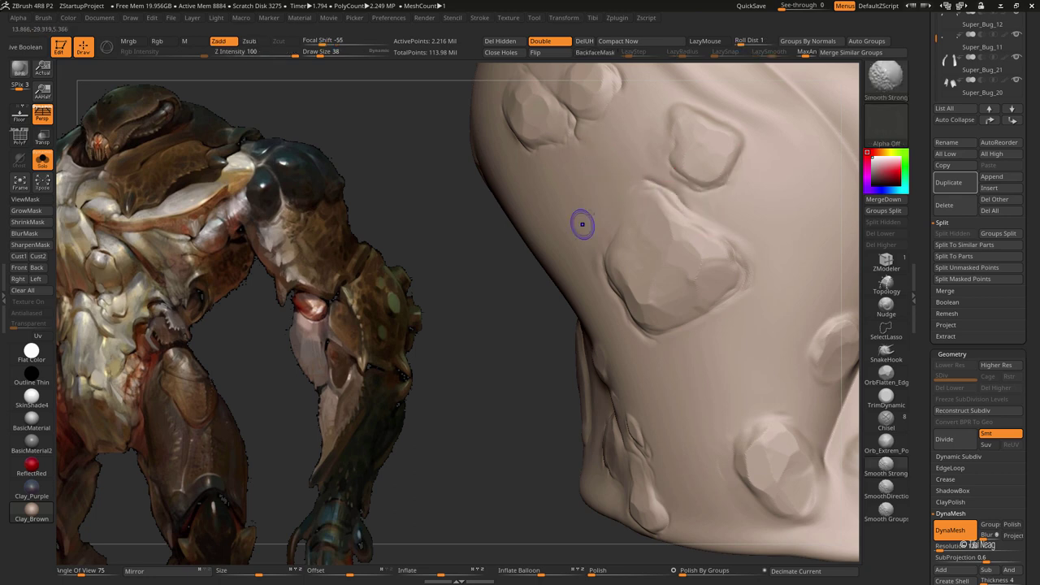
right_click_drag(580, 225, 624, 158)
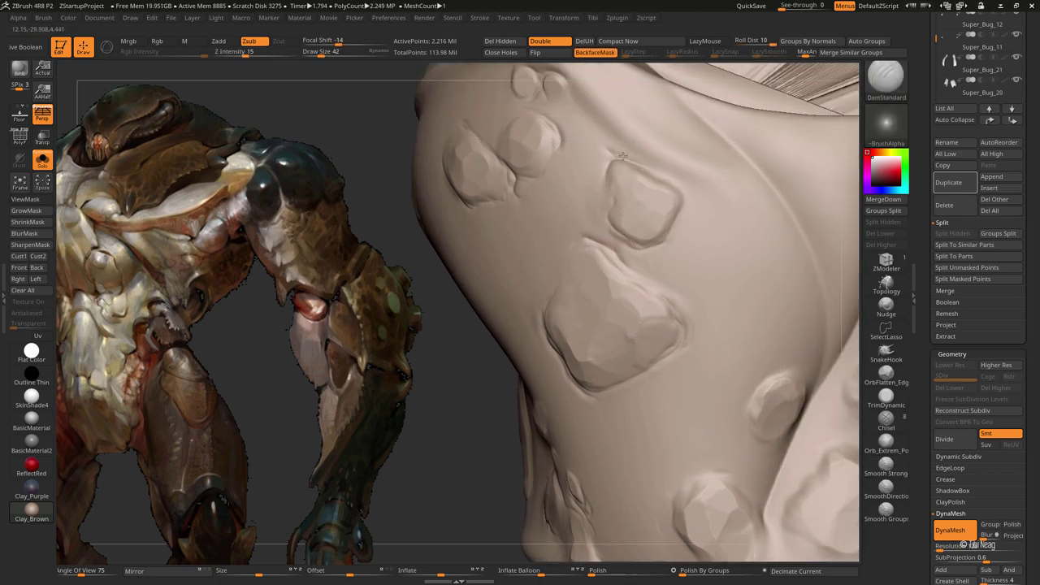
Crease the upper bump's right edge, then the lower-left and right bumps on the underside
left_click_drag(655, 171, 683, 196)
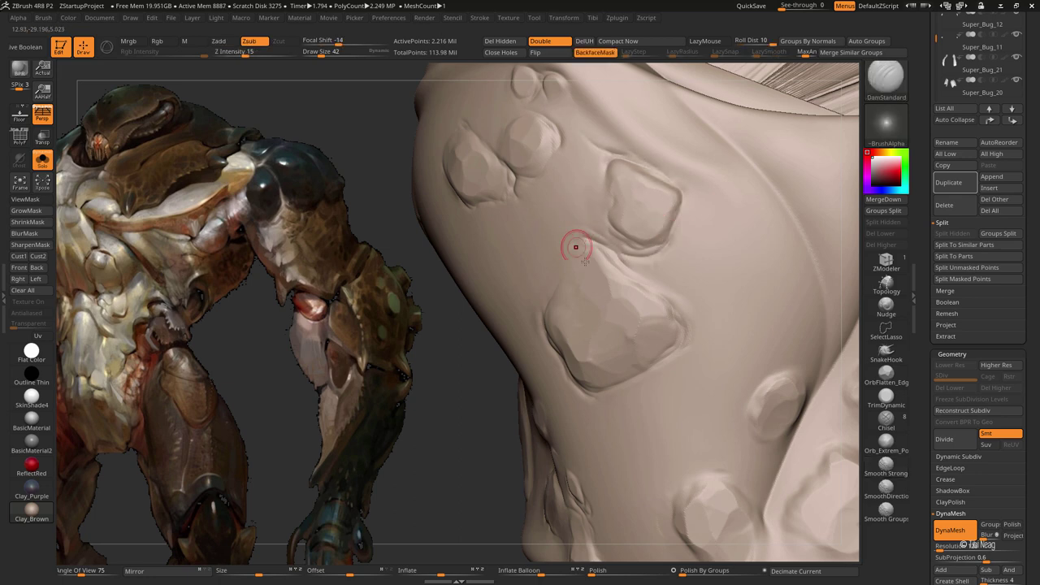
key("f")
mouse_move(573, 241)
right_mouse_down()
mouse_move(609, 164)
mouse_move(634, 202)
right_mouse_up()
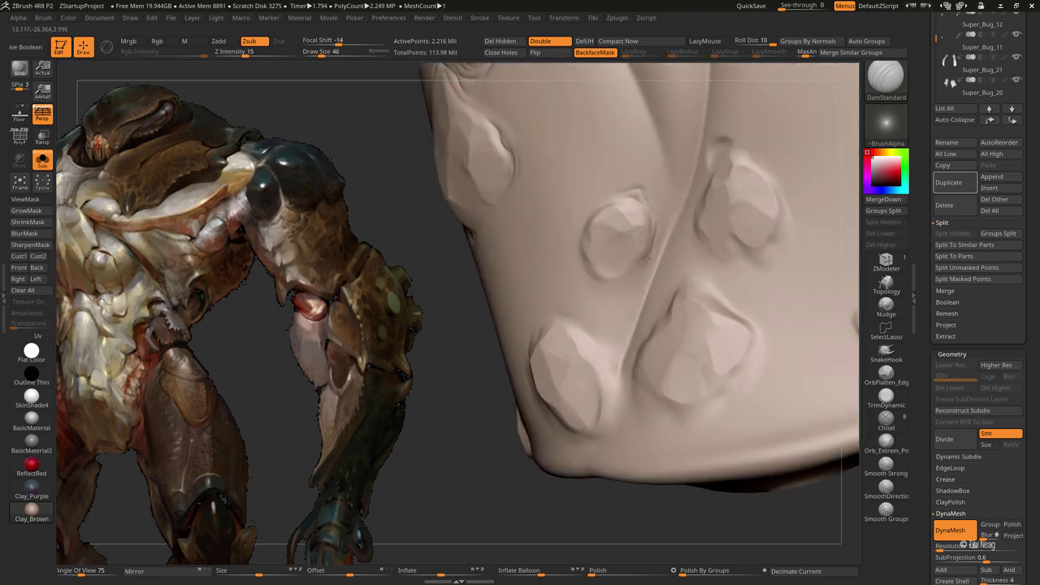
right_click_drag(655, 239, 591, 226)
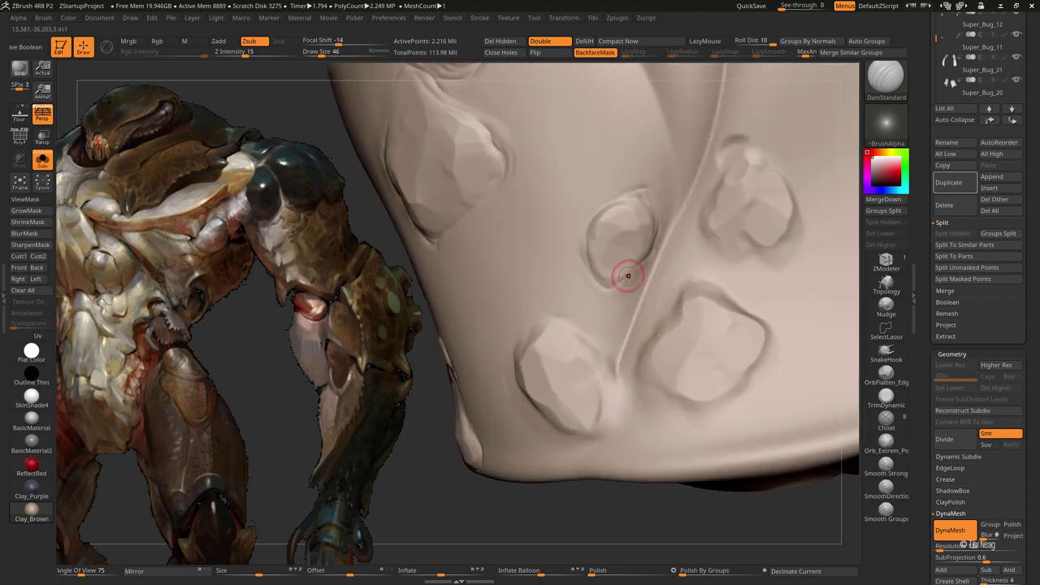
mouse_move(623, 274)
right_mouse_down()
mouse_move(546, 330)
mouse_move(545, 318)
right_mouse_up()
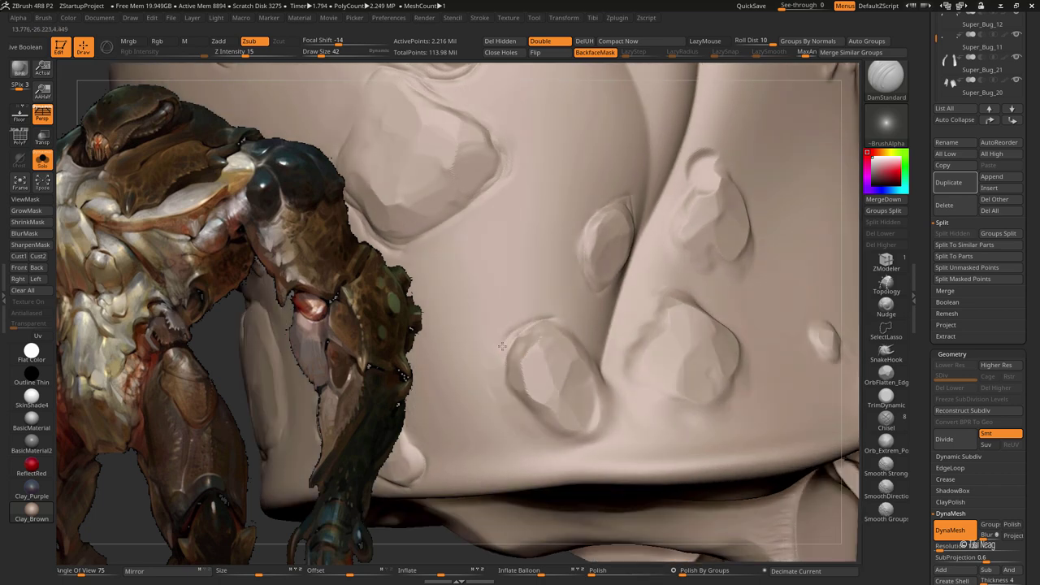
left_click_drag(492, 356, 600, 438)
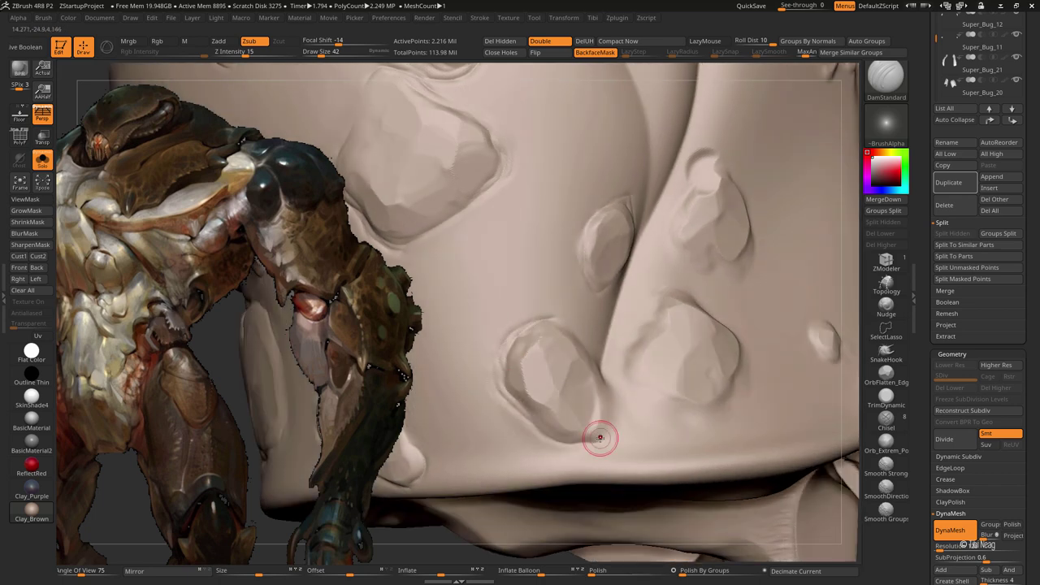
right_click_drag(600, 438, 602, 435)
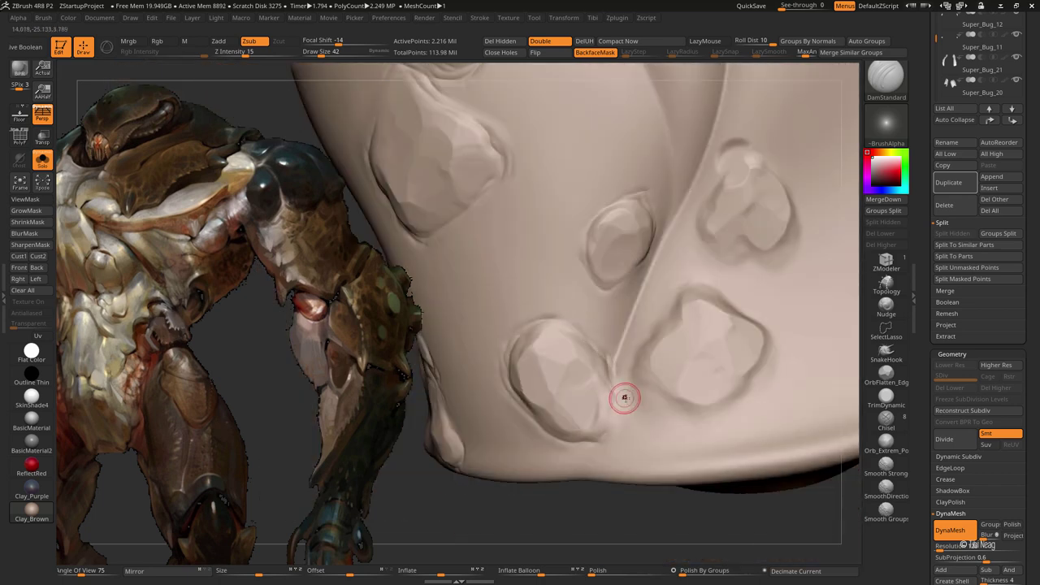
right_click_drag(624, 397, 682, 394)
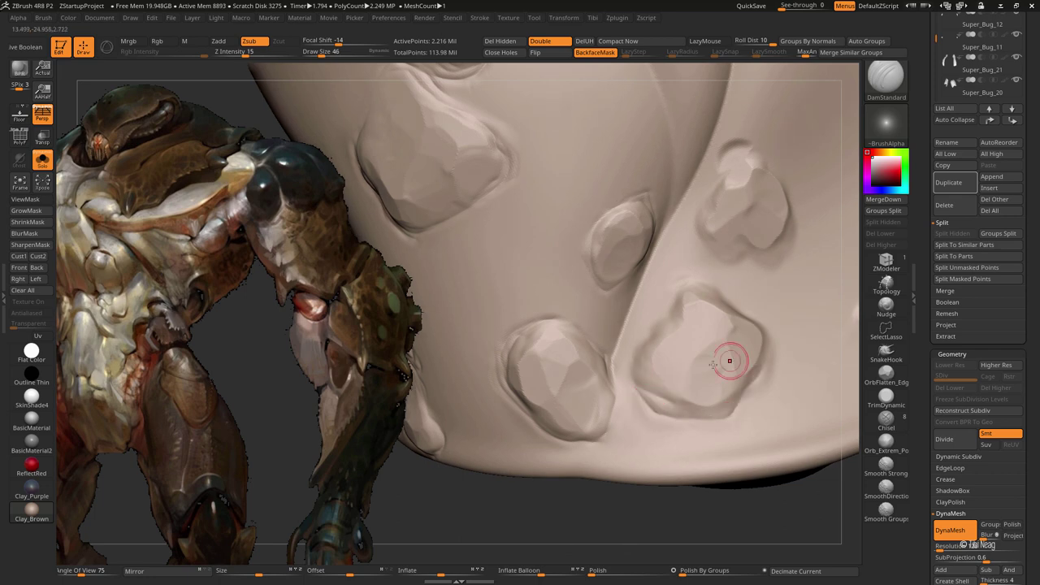
left_click_drag(630, 362, 682, 276)
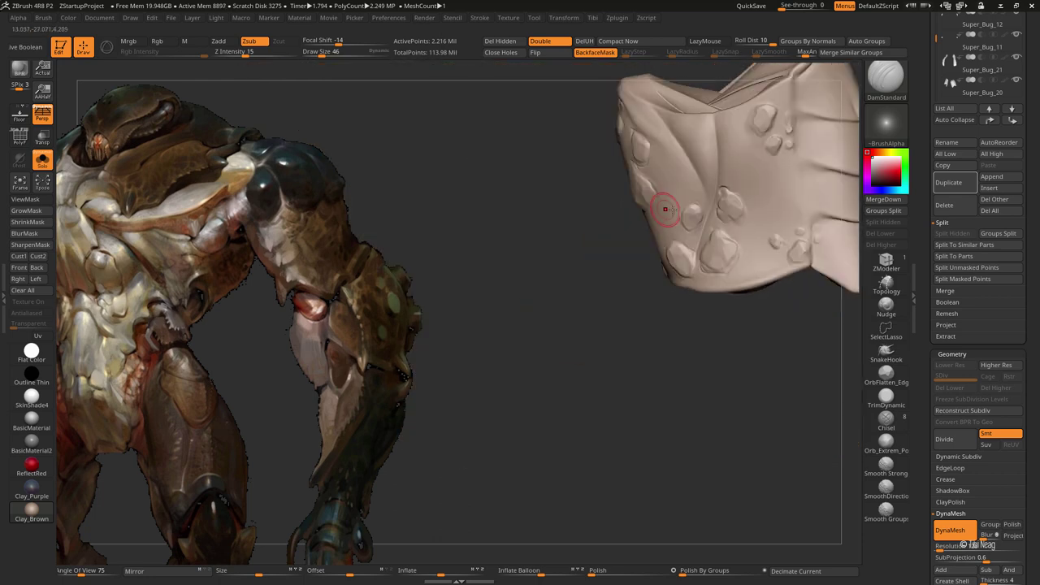
left_click_drag(788, 200, 723, 289)
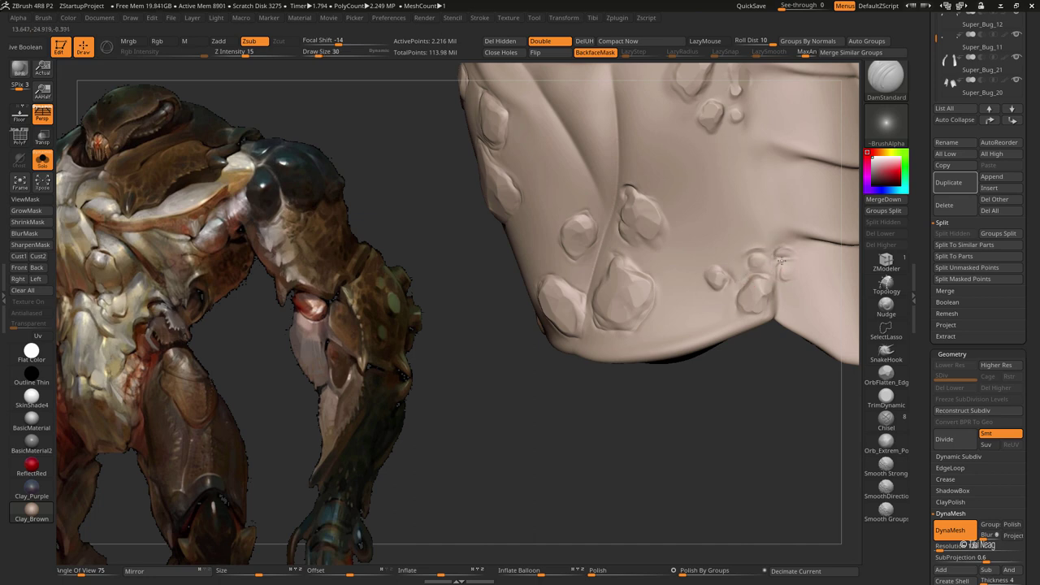
Deepen the ridge crease with LazyMouse DamStandard, then mask a band across the armor's left side
left_click_drag(709, 238, 760, 299)
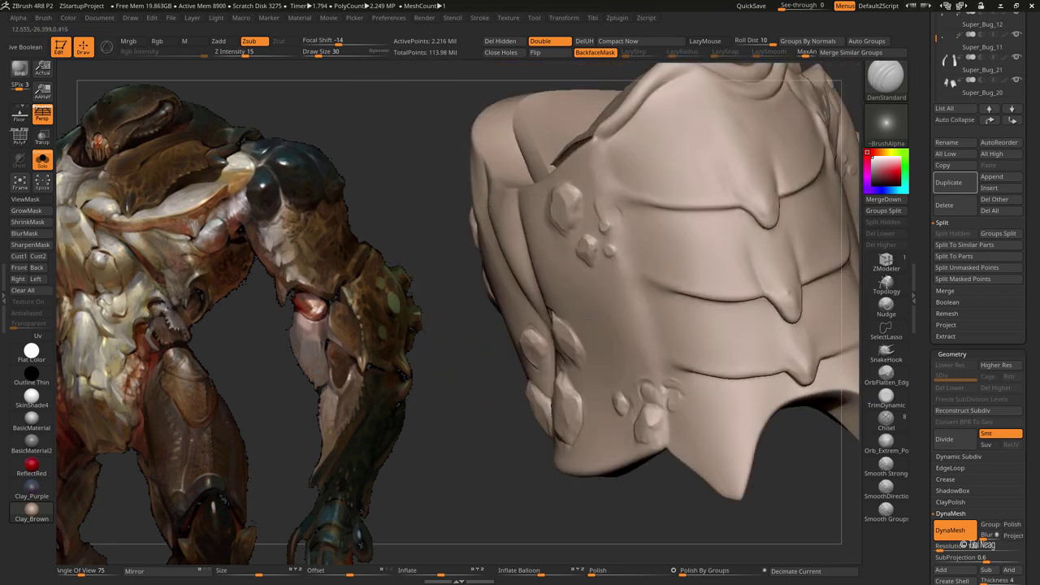
mouse_move(734, 197)
left_mouse_down()
mouse_move(750, 295)
mouse_move(729, 311)
left_mouse_up()
key("b")
key("m")
key("v")
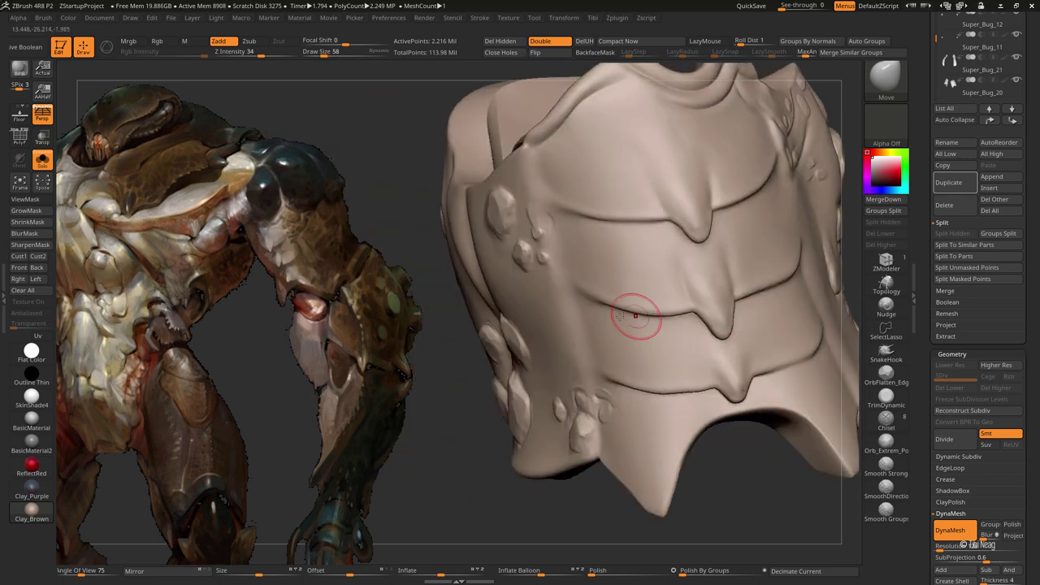
mouse_move(639, 317)
left_mouse_down()
mouse_move(639, 287)
mouse_move(713, 301)
mouse_move(731, 367)
mouse_move(632, 258)
left_mouse_up()
key("b")
key("d")
key("s")
key("l")
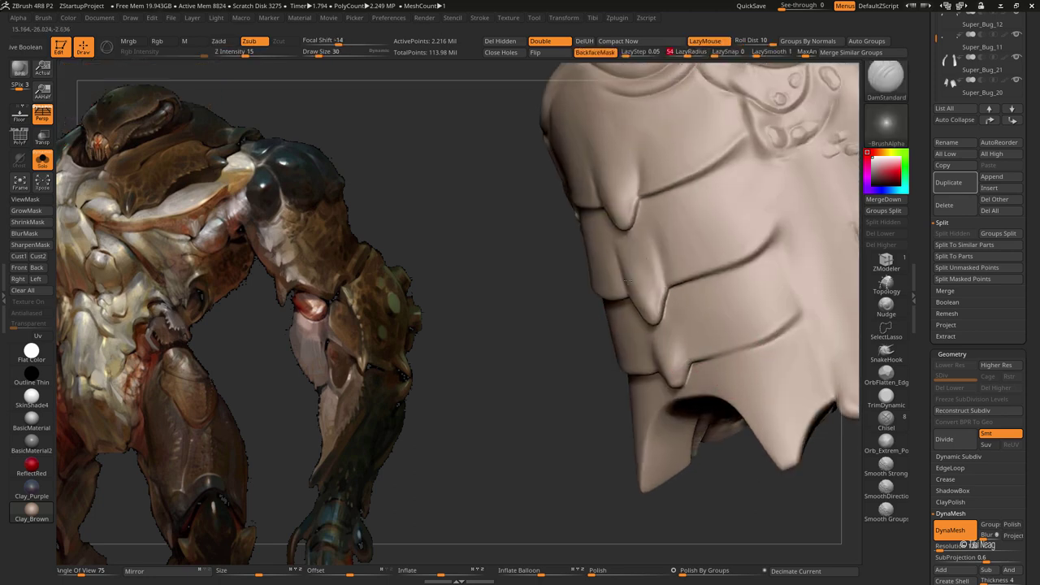
left_click_drag(692, 238, 780, 190)
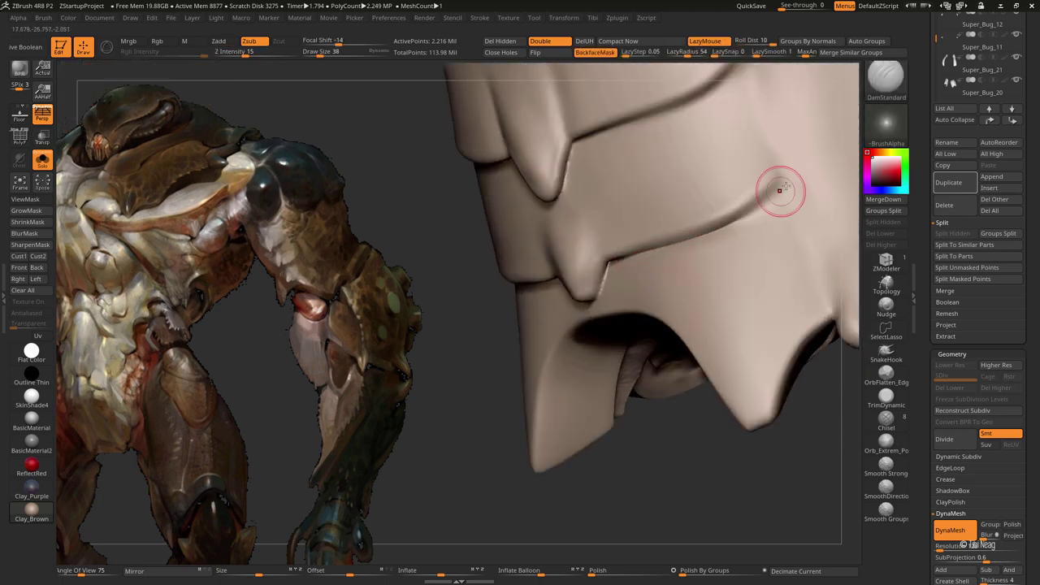
mouse_move(455, 382)
left_mouse_down()
mouse_move(532, 265)
mouse_move(513, 256)
left_mouse_up()
mouse_move(540, 294)
left_mouse_down()
mouse_move(609, 167)
mouse_move(680, 411)
left_mouse_up()
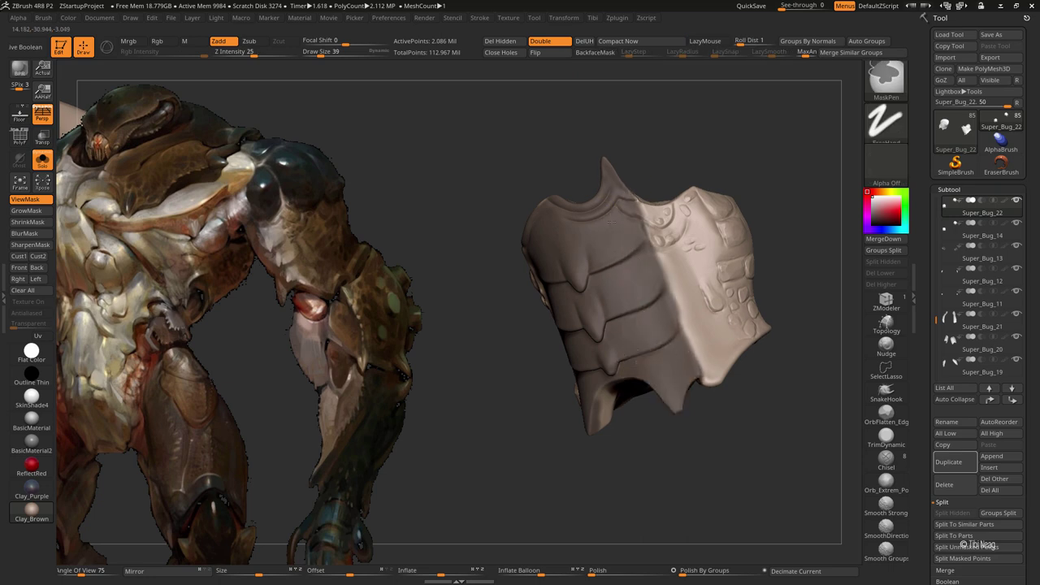
left_click_drag(611, 222, 533, 213)
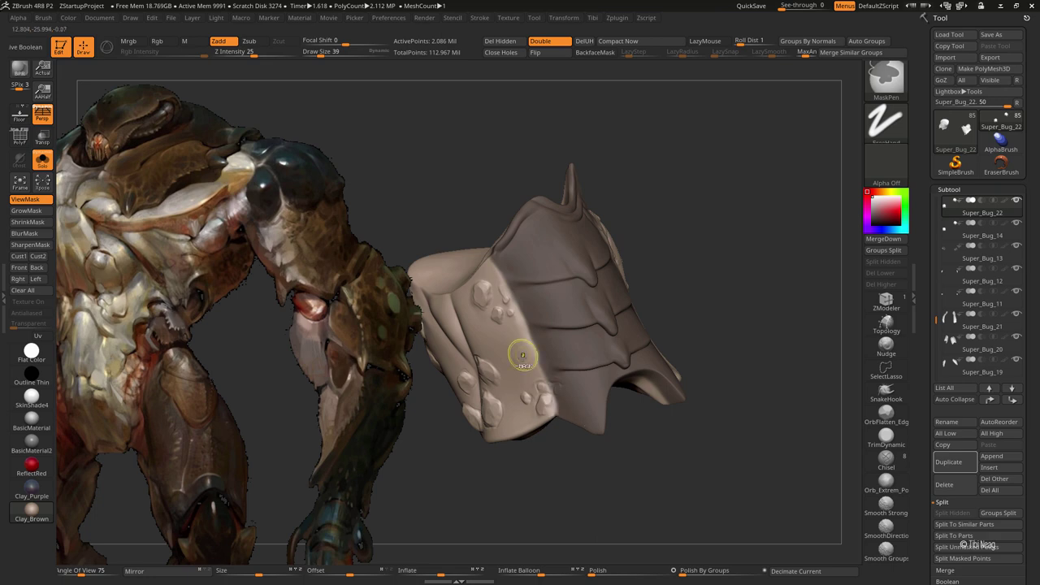
mouse_move(529, 361)
left_mouse_down()
mouse_move(578, 406)
mouse_move(533, 389)
left_mouse_up()
right_click_drag(560, 335, 664, 333)
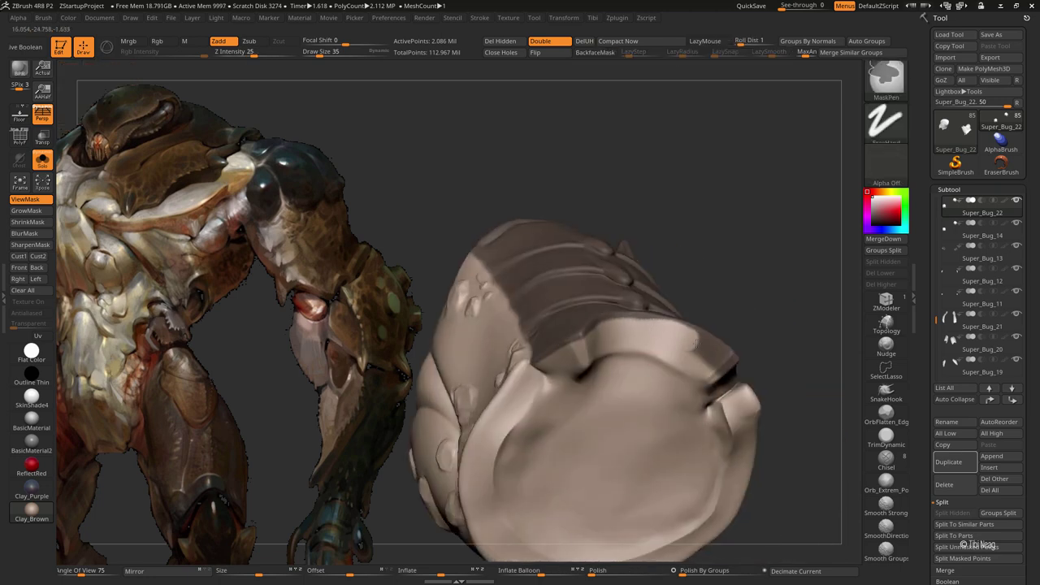
right_click_drag(705, 362, 673, 362)
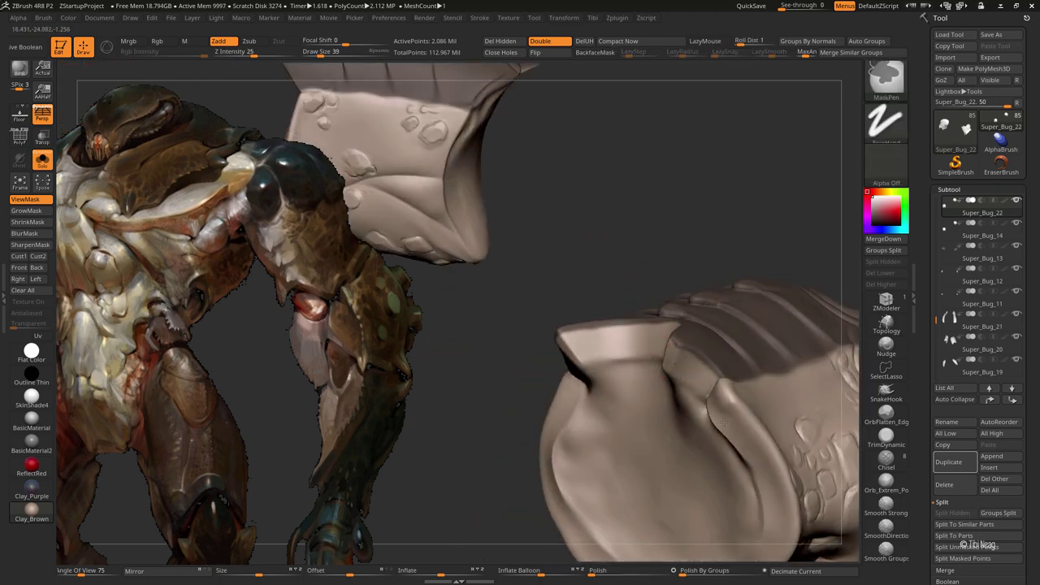
mouse_move(723, 421)
right_mouse_down()
mouse_move(666, 421)
mouse_move(595, 318)
right_mouse_up()
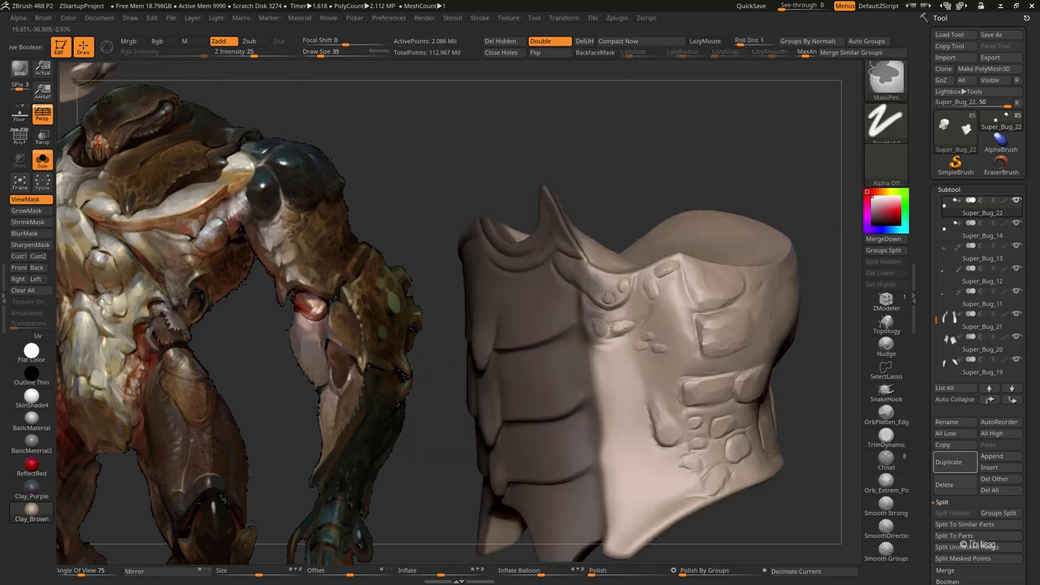
mouse_move(611, 367)
right_mouse_down()
mouse_move(622, 309)
mouse_move(594, 304)
mouse_move(736, 198)
right_mouse_up()
Invert the mask on the armor piece and blur its edges
left_click(736, 198, "ctrl")
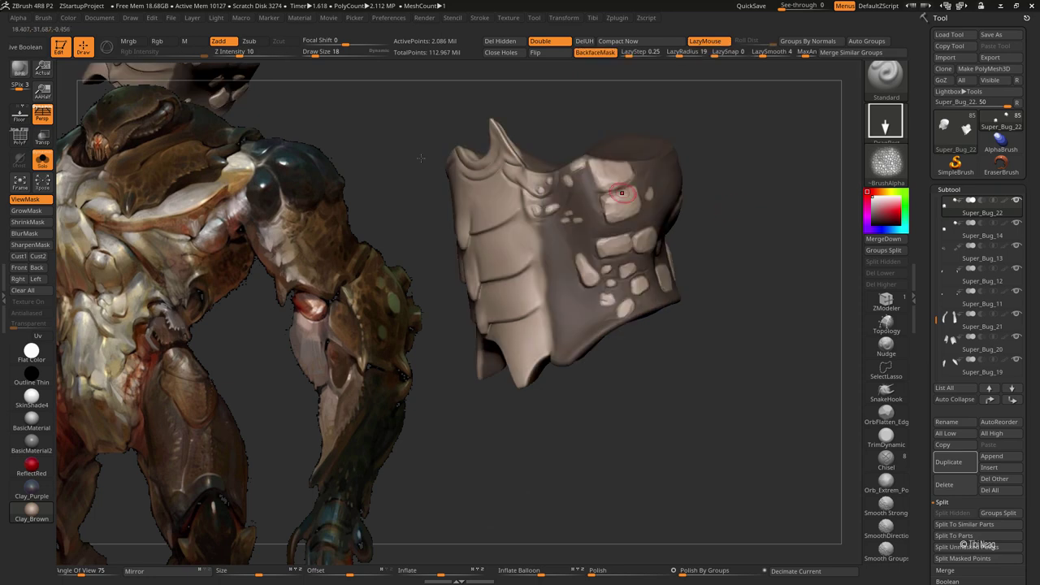
left_click(24, 233)
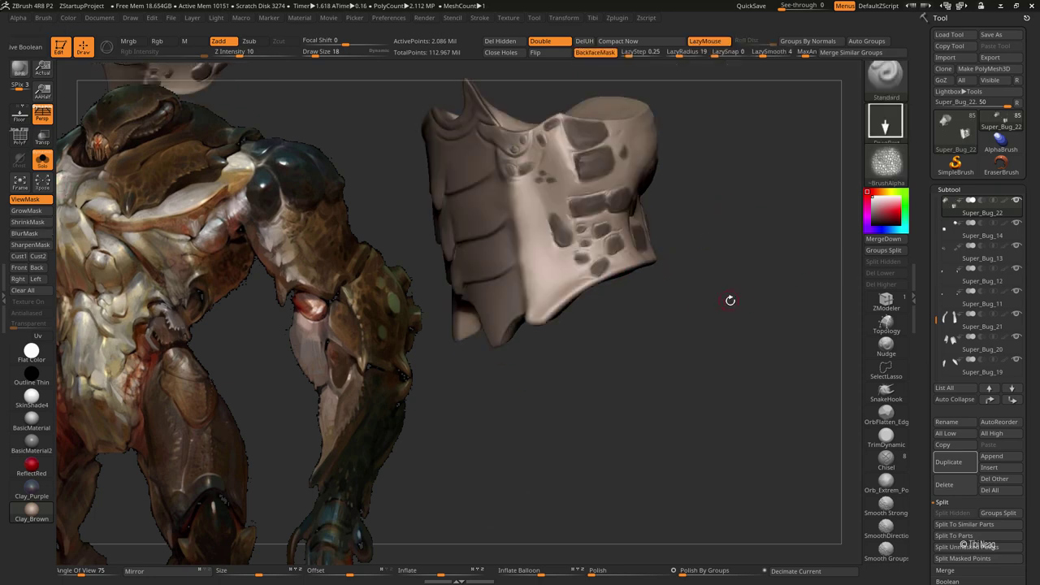
scroll(1016, 277, "down", 5)
scroll(1000, 304, "down", 5)
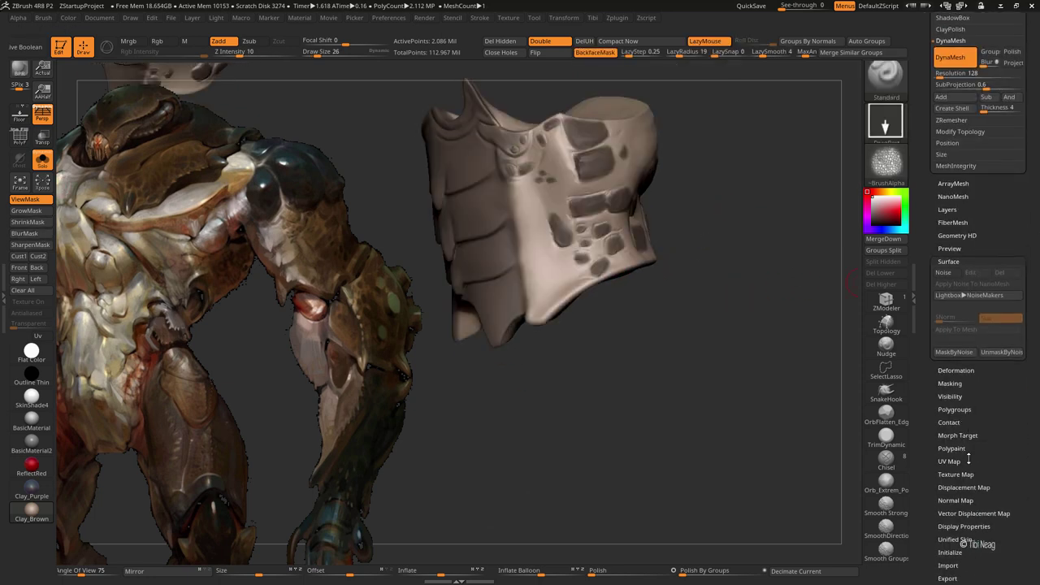
Apply surface noise with Noise Scale 31.718 and extra points bending the noise curve
left_click(944, 260)
scroll(660, 284, "up", 3)
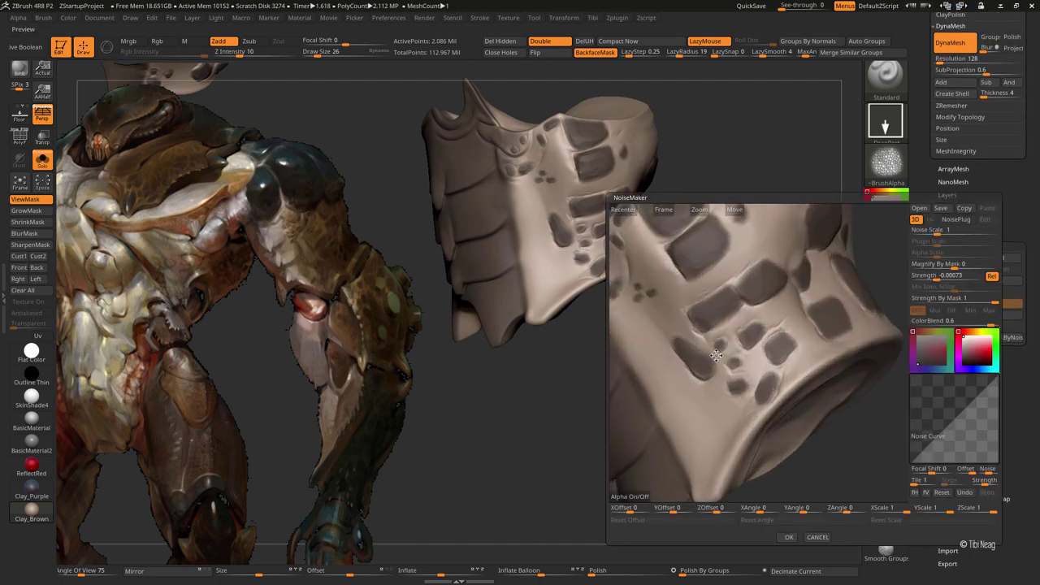
scroll(660, 284, "up", 3)
left_click_drag(937, 231, 960, 232)
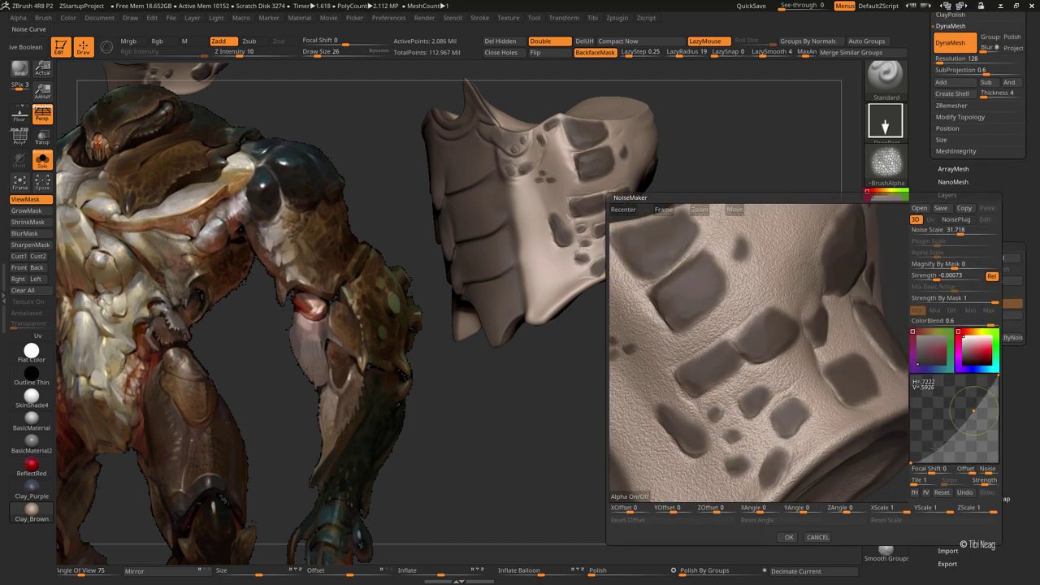
left_click(973, 409)
left_click_drag(931, 443, 955, 399)
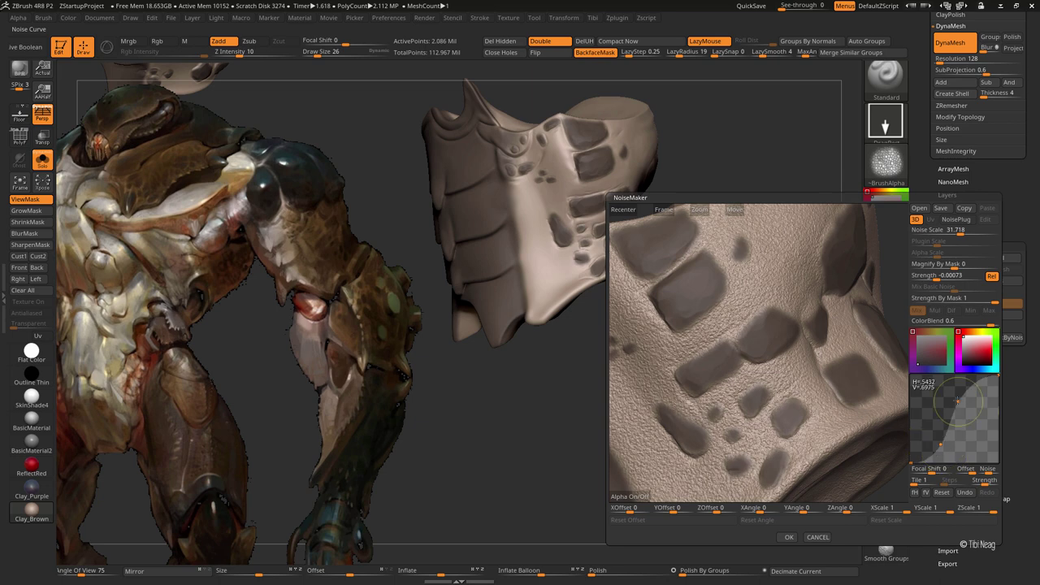
left_click_drag(813, 342, 715, 349)
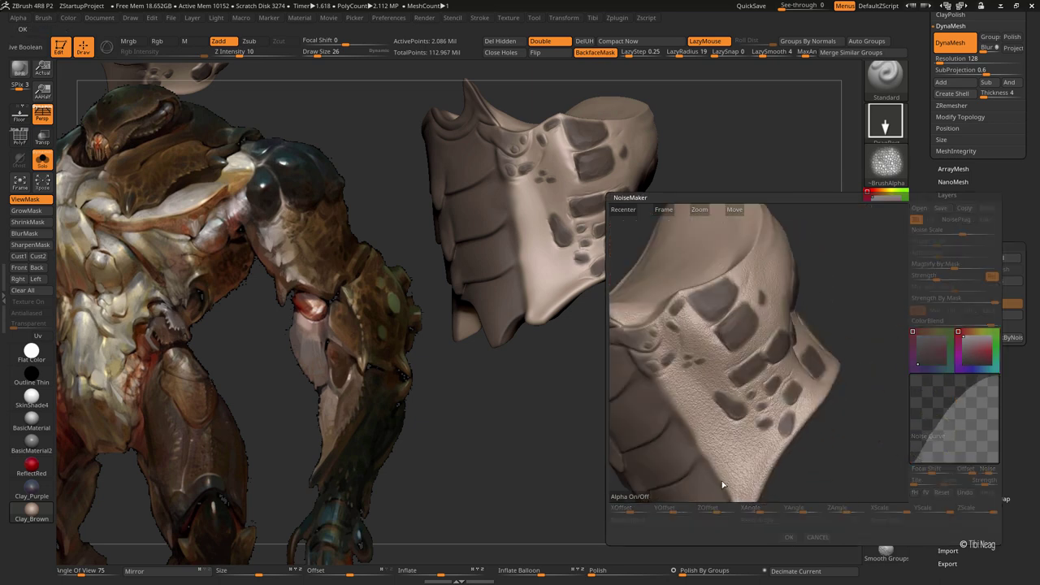
left_click(788, 537)
left_click_drag(715, 299, 769, 243)
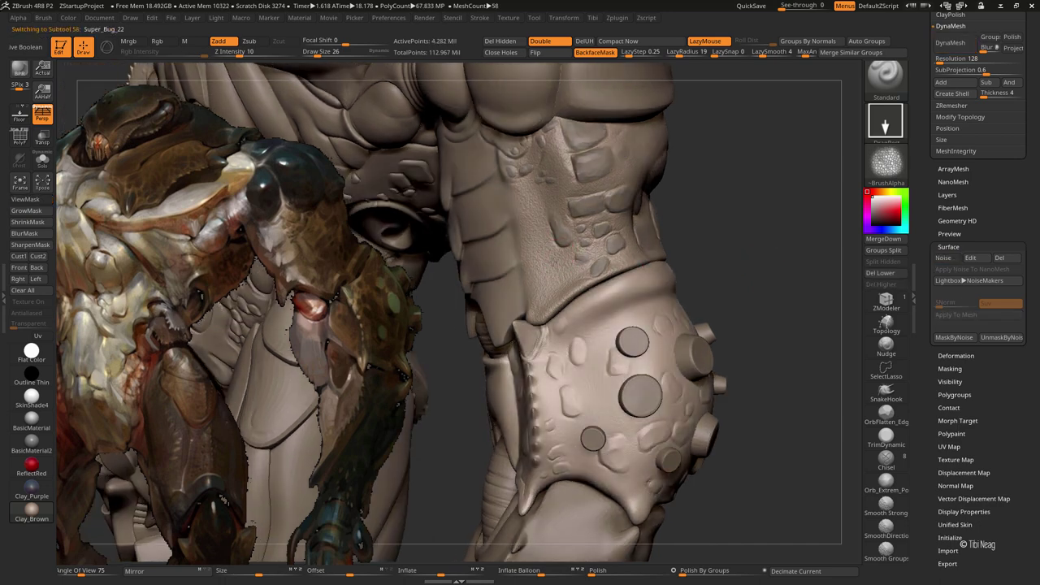
Lower the studded leg armor's surface noise Strength to -0.00005
left_click(970, 258)
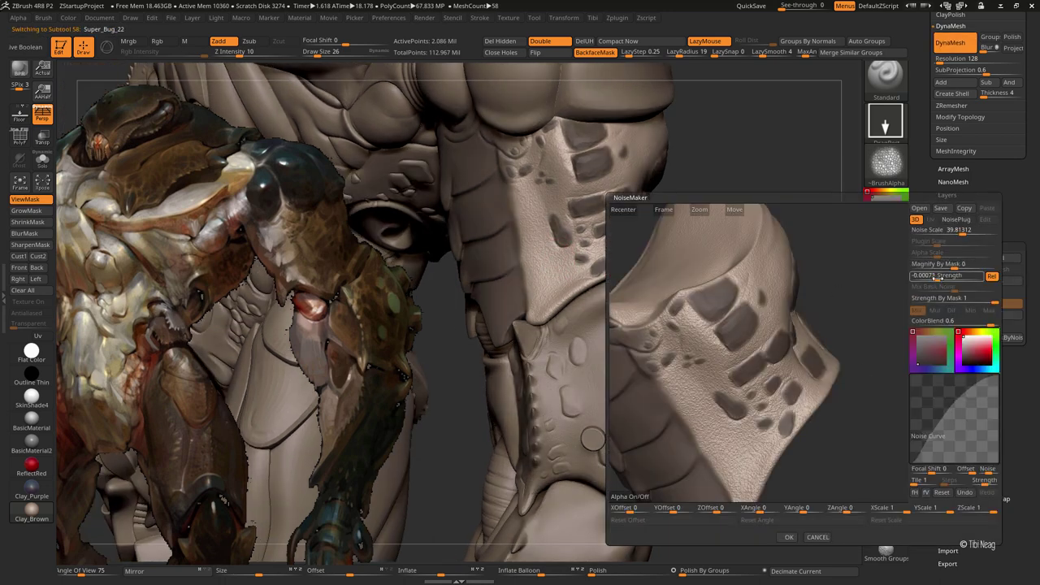
left_click_drag(937, 278, 977, 278)
left_click(787, 538)
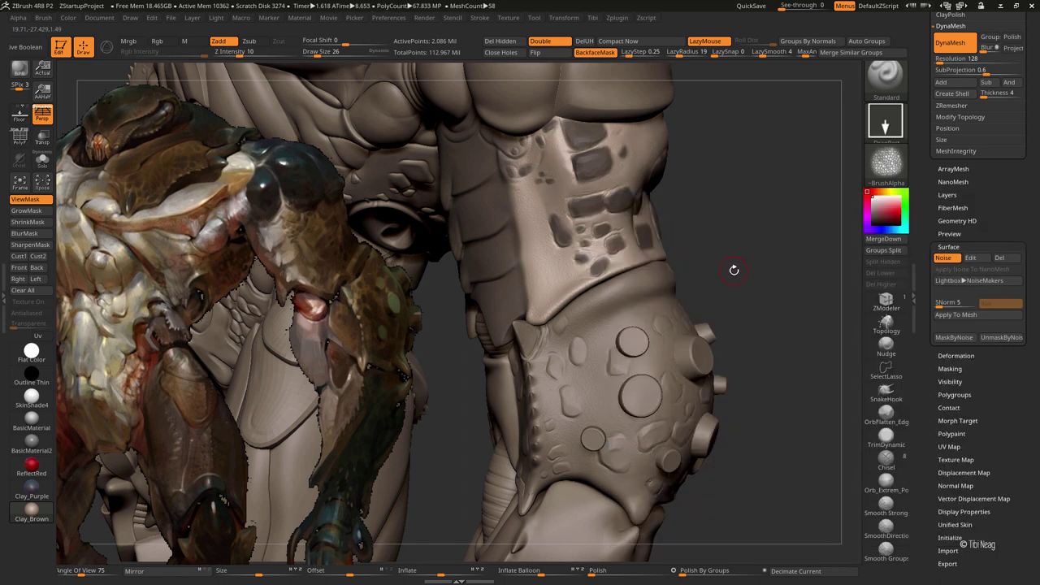
mouse_move(704, 284)
left_mouse_down()
mouse_move(733, 262)
mouse_move(483, 228)
mouse_move(531, 254)
left_mouse_up()
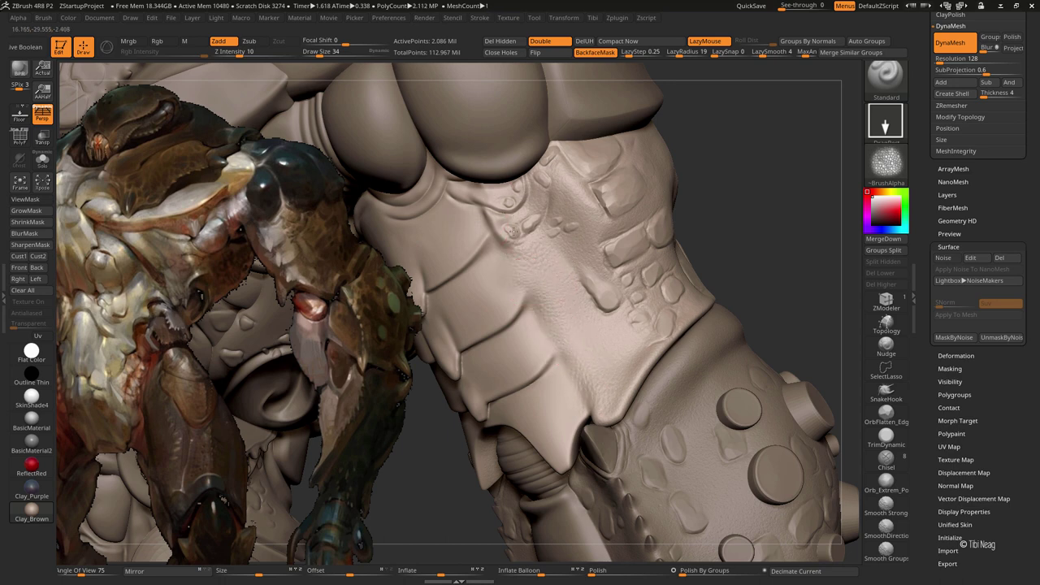
Solo the shoulder plate to inspect it from several angles, then show all pieces again
left_click(42, 160)
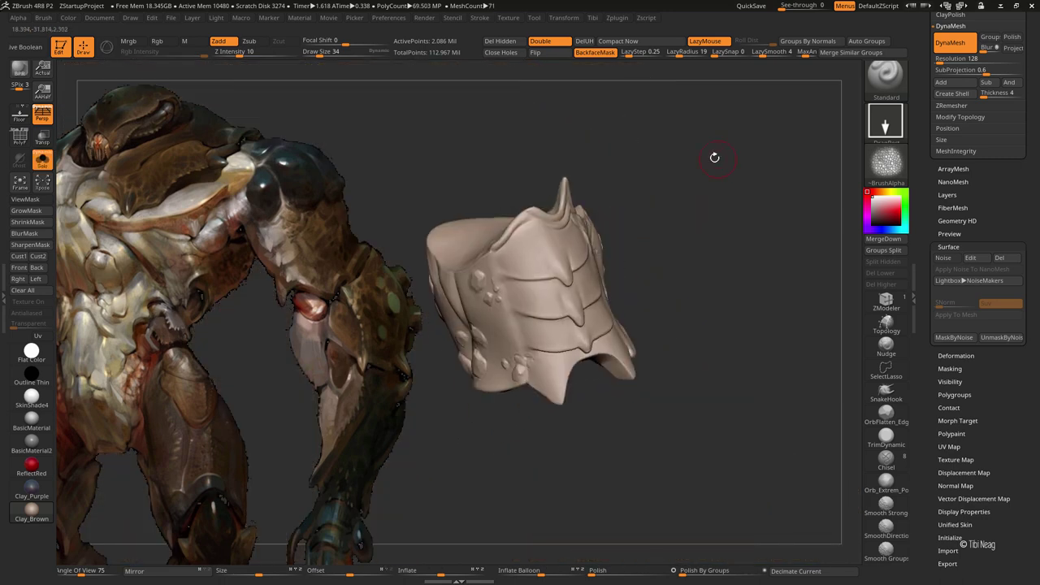
left_click_drag(713, 158, 480, 228)
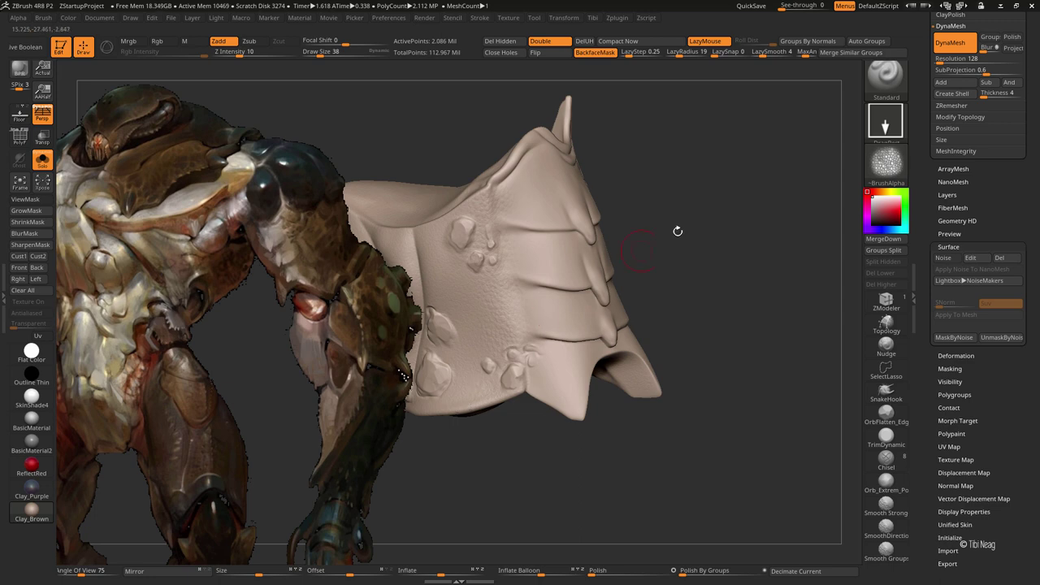
mouse_move(678, 230)
left_mouse_down()
mouse_move(652, 204)
mouse_move(587, 358)
left_mouse_up()
key("ctrl+shift+d")
Solo the ribbed knee band and rotate the view onto it
key("f")
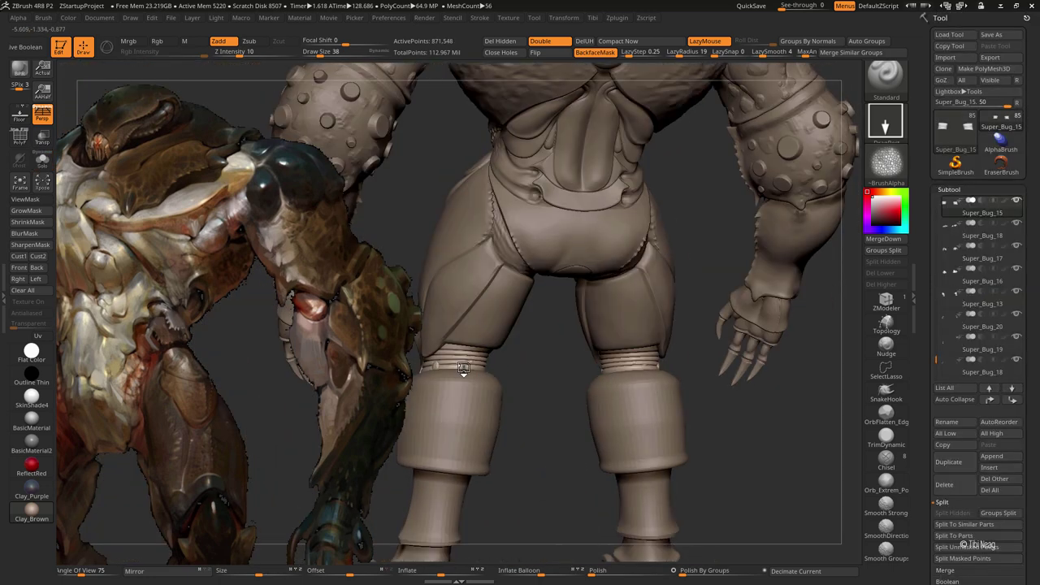
key("ctrl+shift+d")
left_click_drag(605, 418, 476, 309)
key("b")
key("m")
key("v")
mouse_move(658, 302)
left_mouse_down()
mouse_move(629, 291)
mouse_move(557, 325)
mouse_move(609, 333)
left_mouse_up()
Inflate along the knee band's main groove with the Inflat brush and LazyMouse
key("b")
key("i")
key("n")
left_click_drag(542, 286, 680, 116)
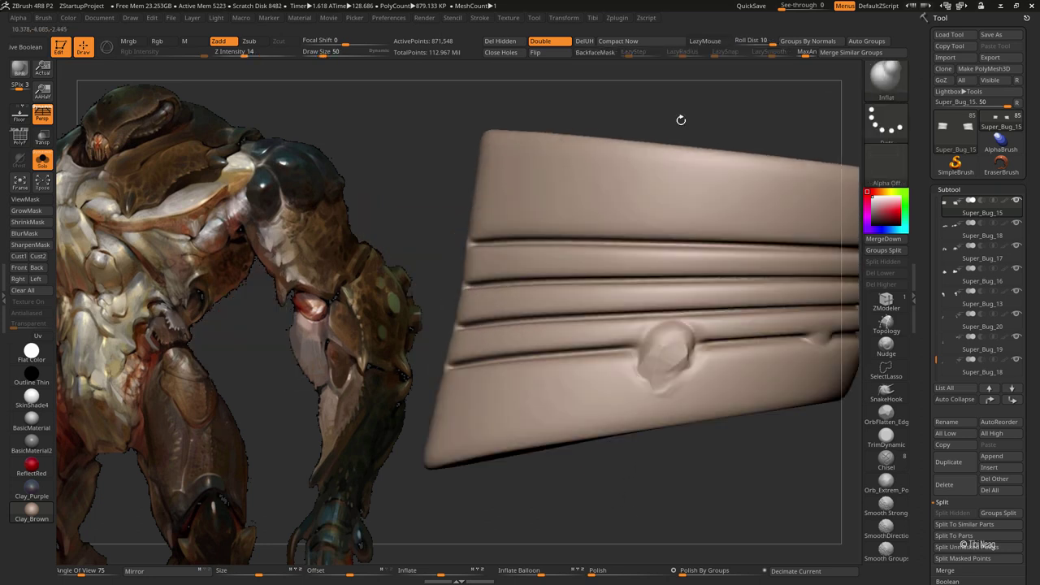
key("l")
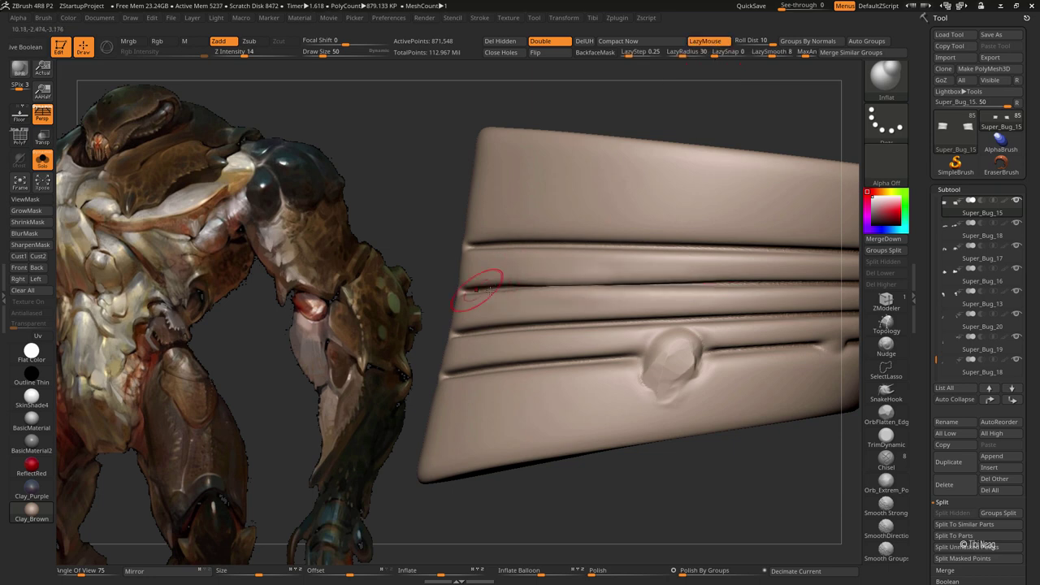
left_click_drag(477, 290, 732, 295)
right_click_drag(732, 295, 568, 300)
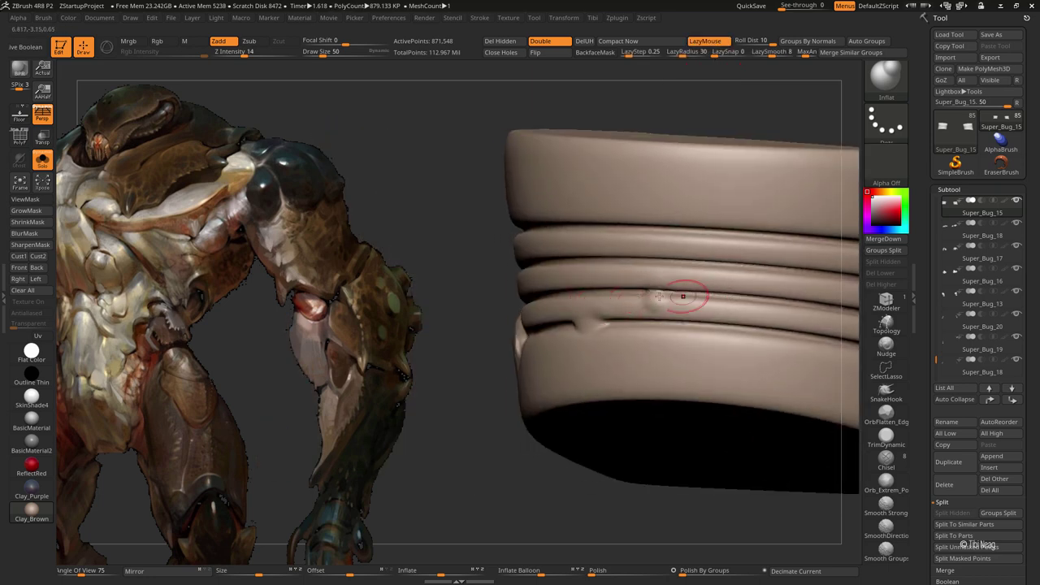
left_click_drag(682, 296, 813, 309)
Inflate the lower and upper grooves of the knee band along their length
mouse_move(813, 309)
right_mouse_down()
mouse_move(569, 293)
mouse_move(534, 279)
mouse_move(504, 314)
mouse_move(520, 300)
mouse_move(514, 311)
right_mouse_up()
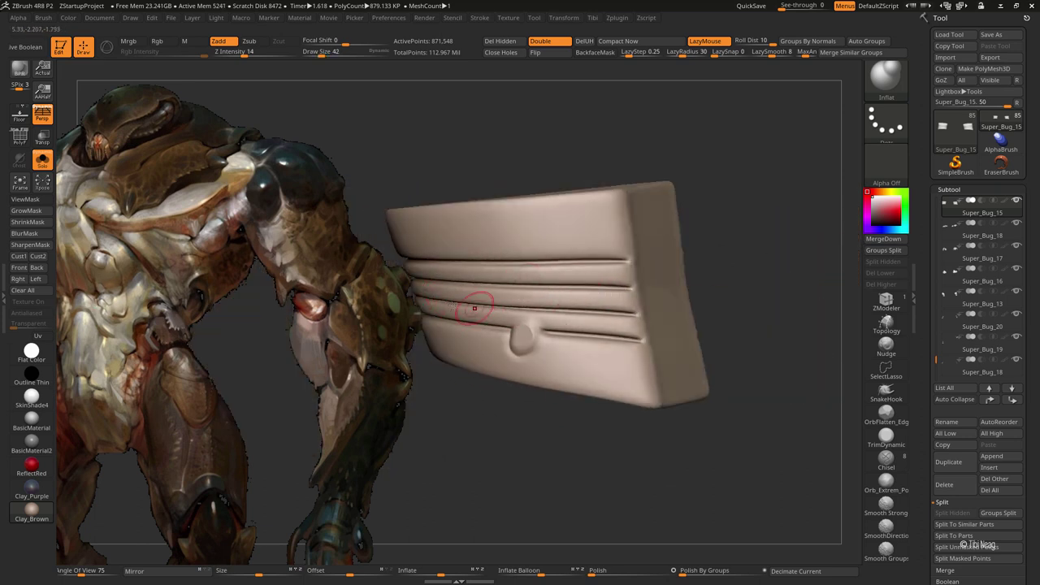
left_click_drag(475, 308, 521, 313)
left_click_drag(633, 287, 706, 287)
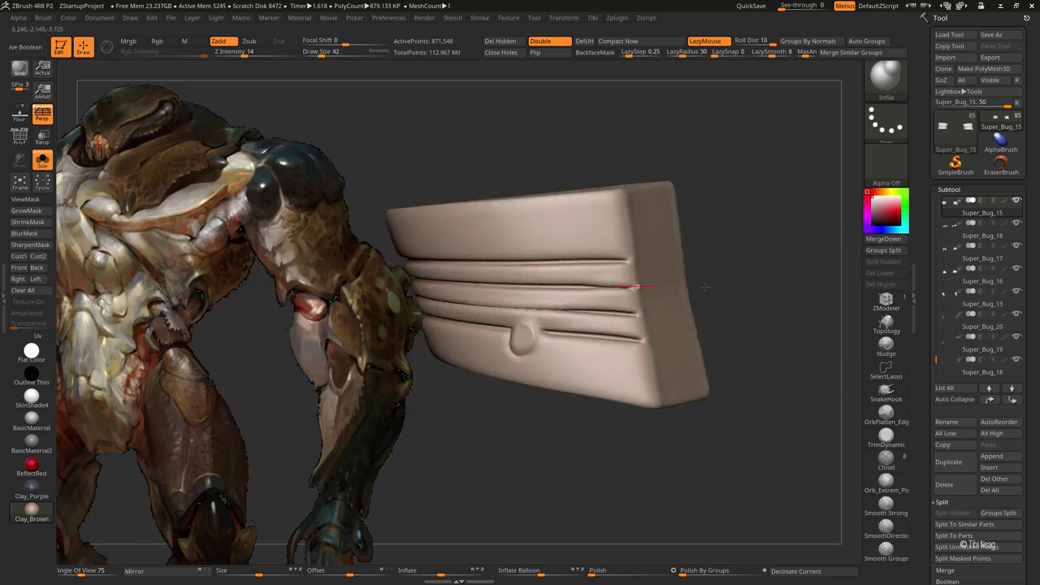
right_click_drag(657, 262, 561, 244)
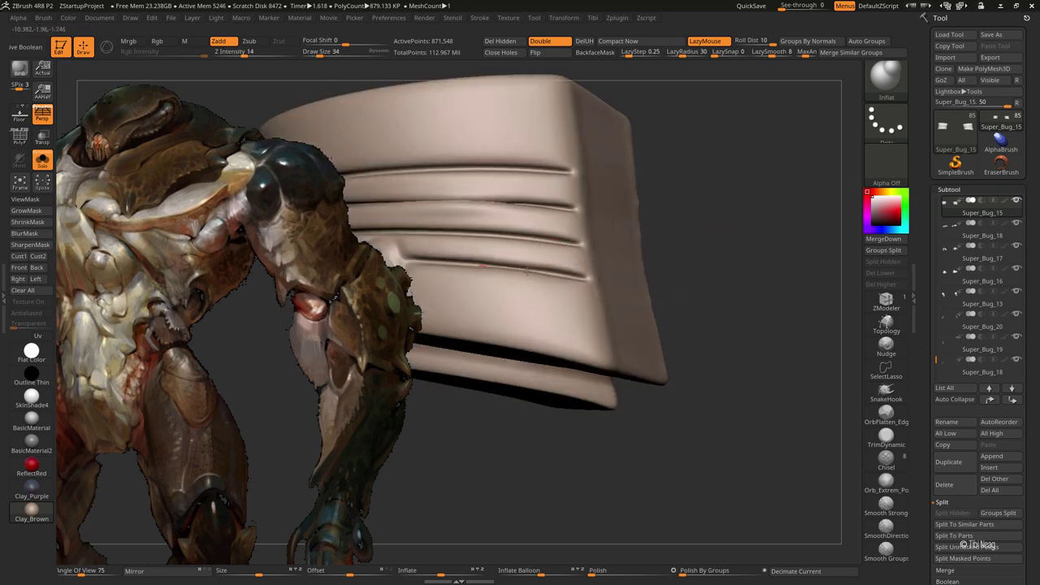
left_click_drag(555, 274, 483, 262)
Smooth rough spots on the knee band, viewed from below
right_click_drag(481, 261, 659, 277)
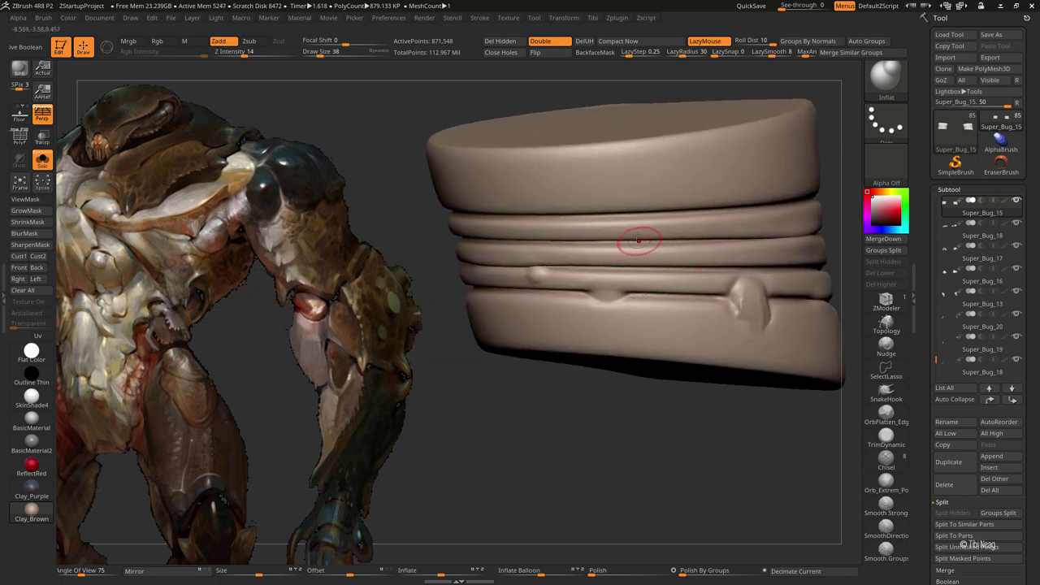
key("ctrl")
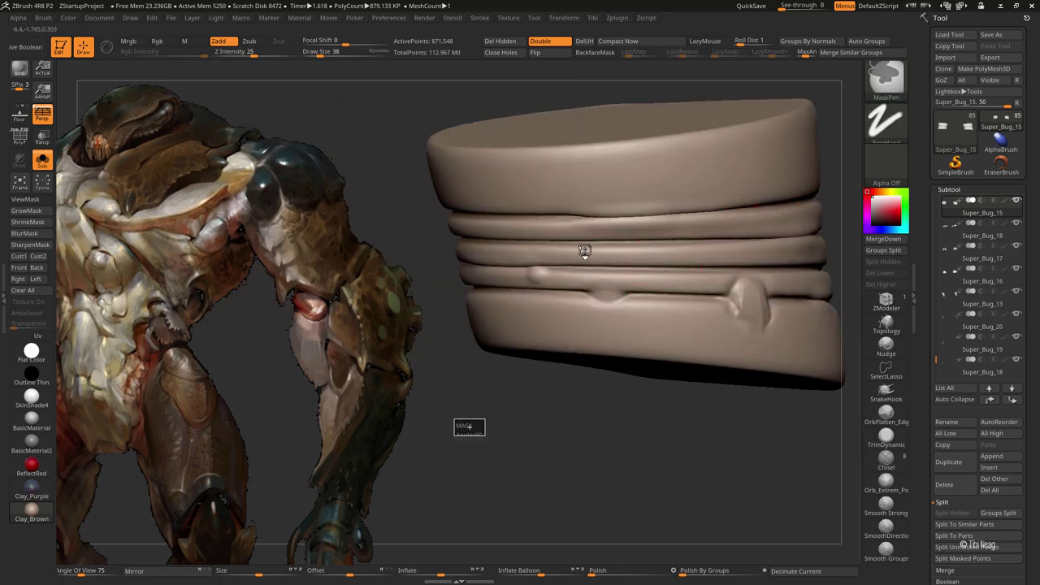
mouse_move(439, 336)
right_mouse_down()
mouse_move(563, 459)
mouse_move(608, 298)
right_mouse_up()
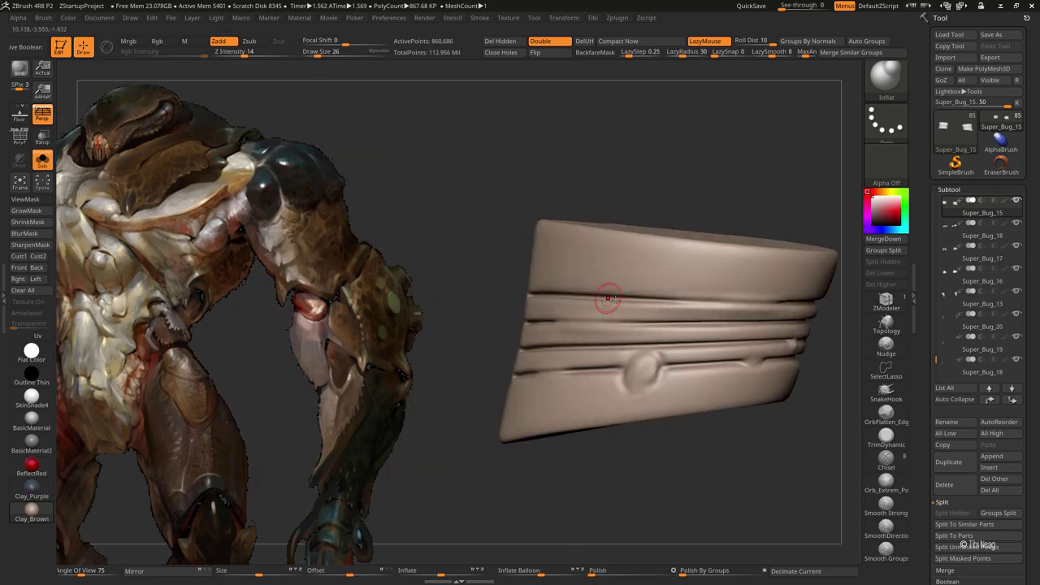
mouse_move(658, 274)
right_mouse_down("shift")
mouse_move(664, 251)
mouse_move(586, 254)
right_mouse_up("shift")
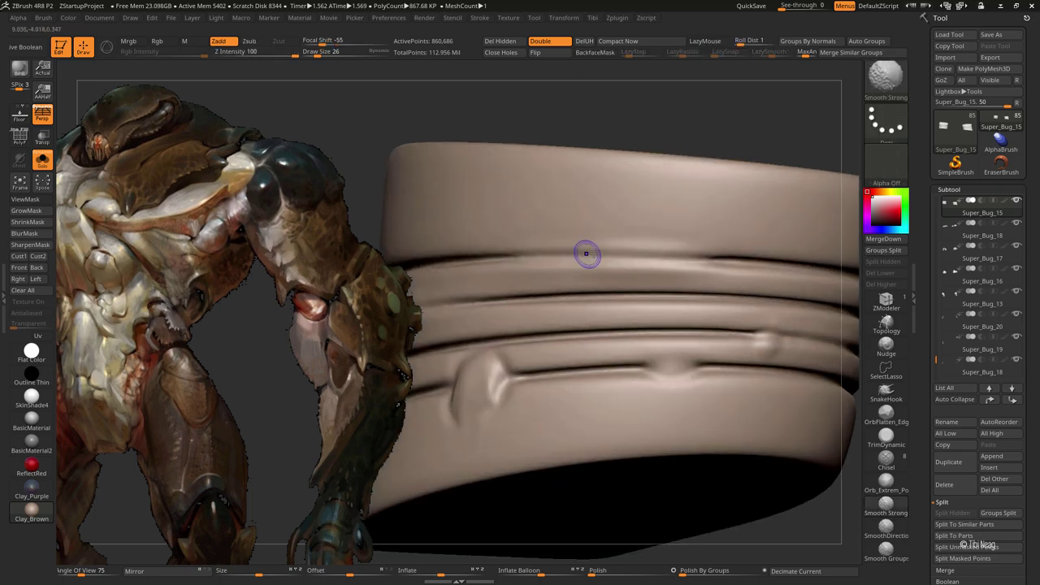
With Solo off, carve a crisp crease along the knee band's upper edge and turn to its folds
key("shift")
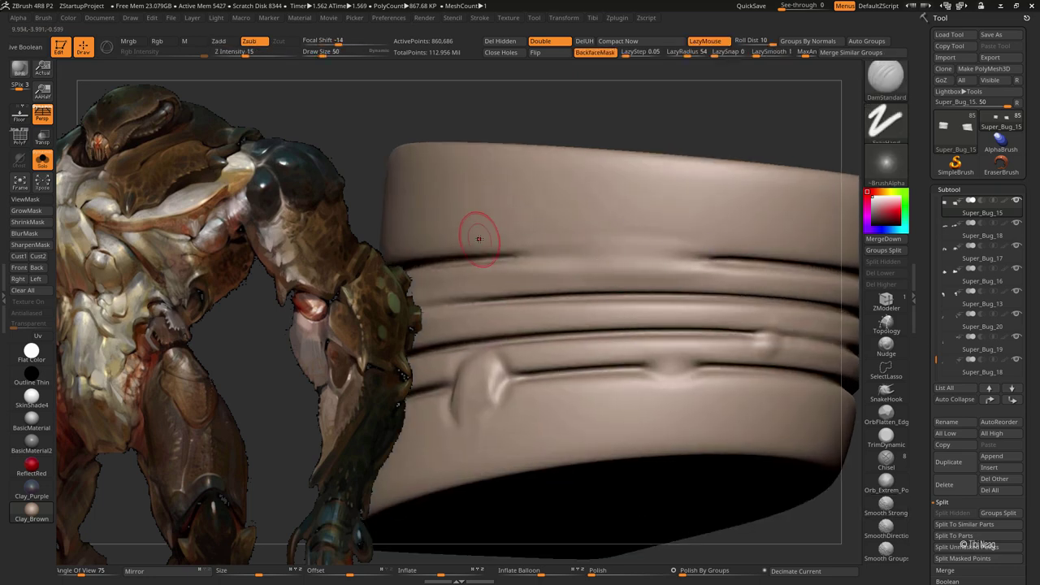
key("shift+alt+s")
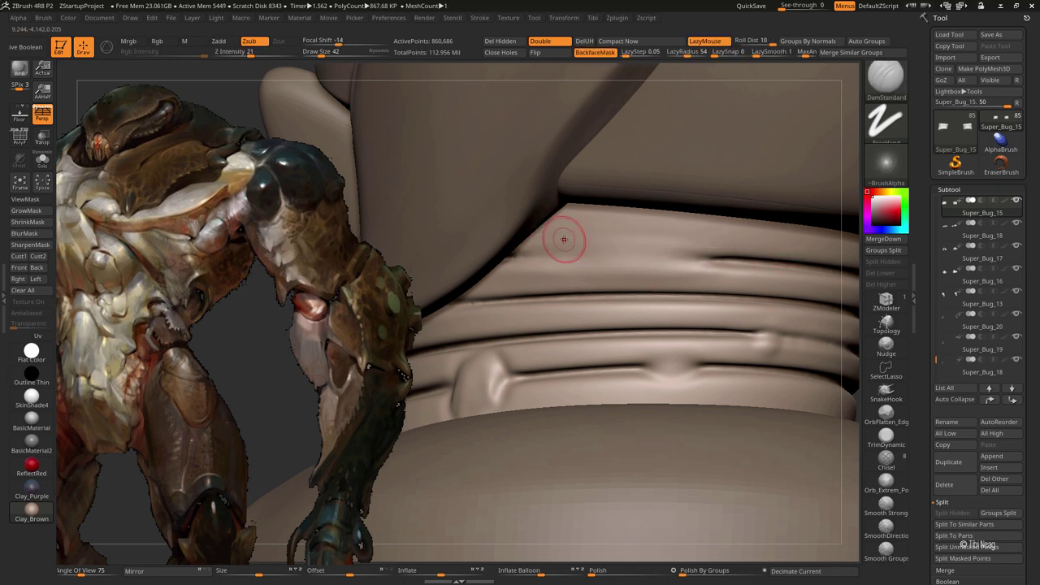
left_click_drag(601, 231, 685, 232)
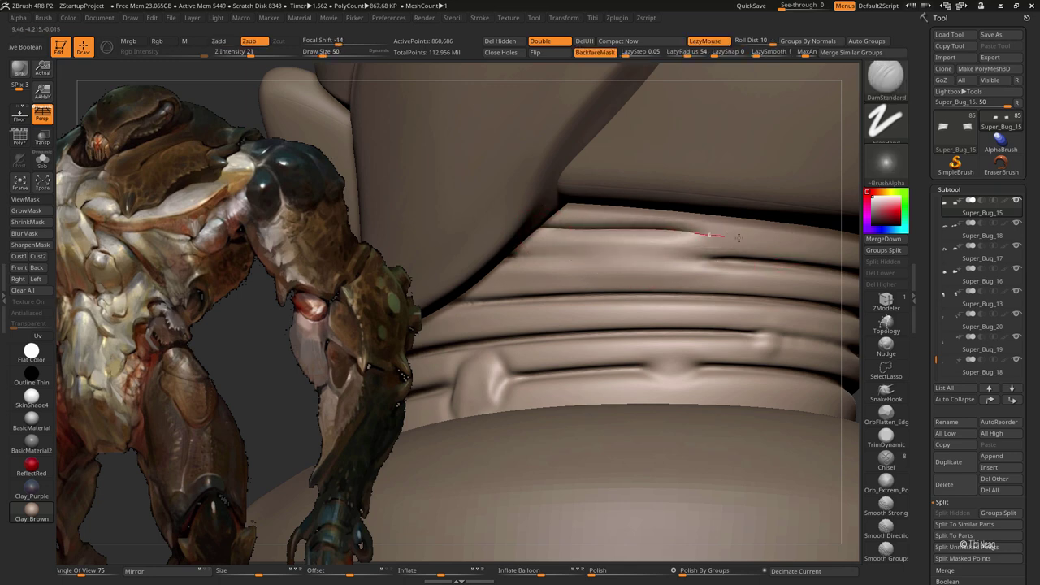
key("b")
key("i")
key("n")
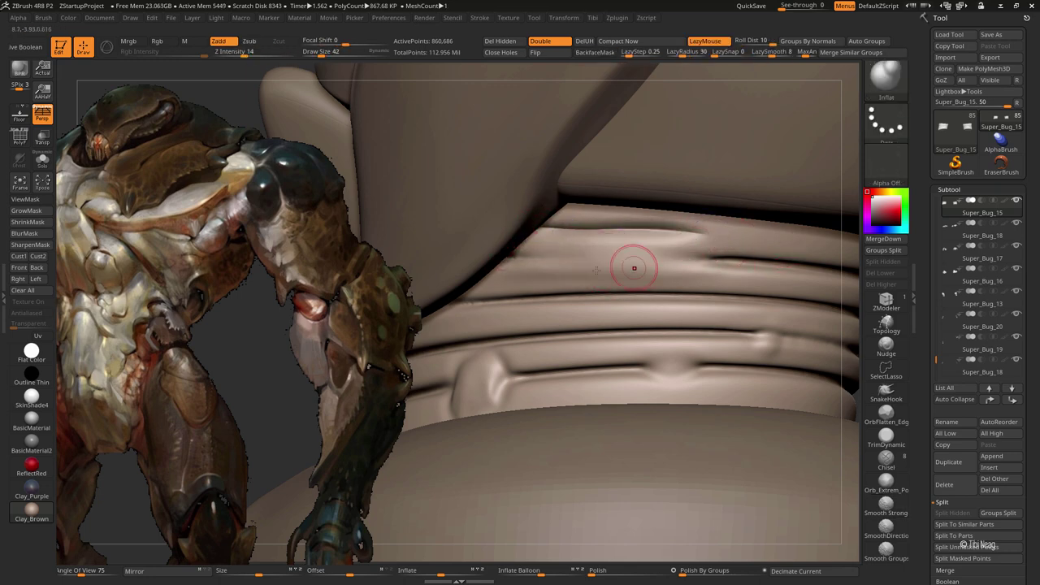
left_click_drag(569, 268, 630, 265)
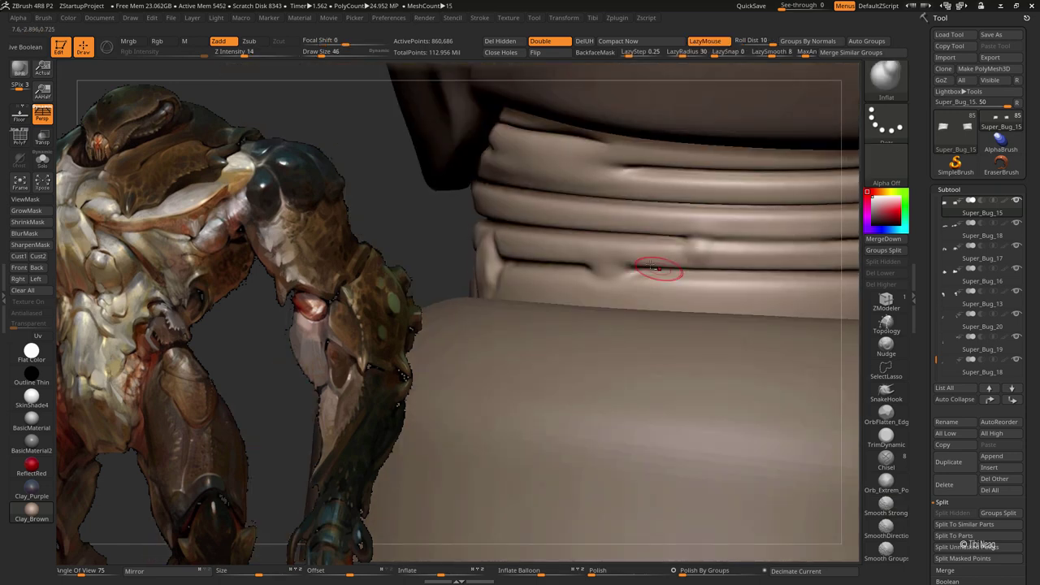
right_click_drag(657, 262, 569, 202)
key("b")
key("d")
key("s")
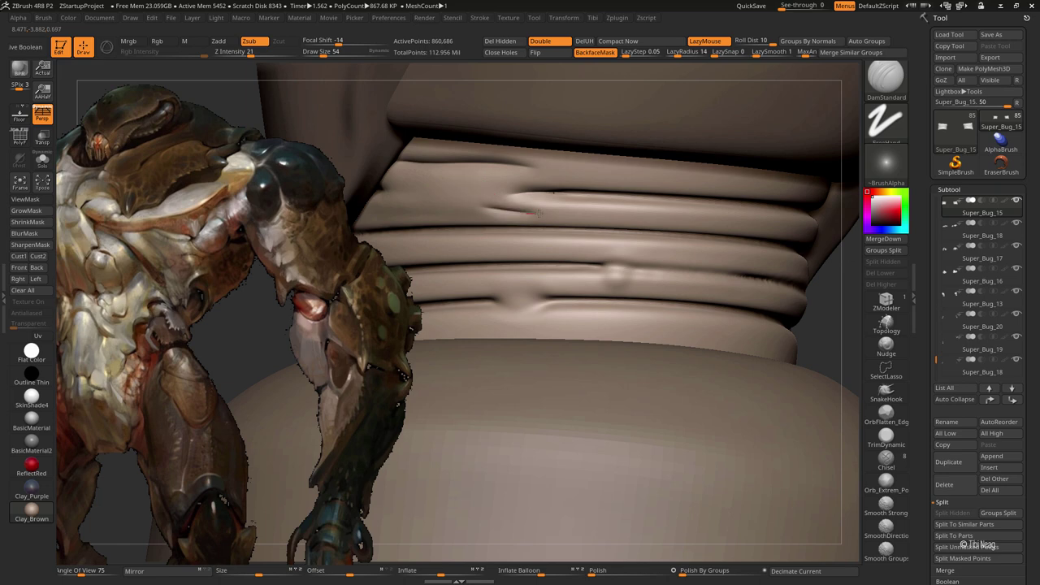
key("shift")
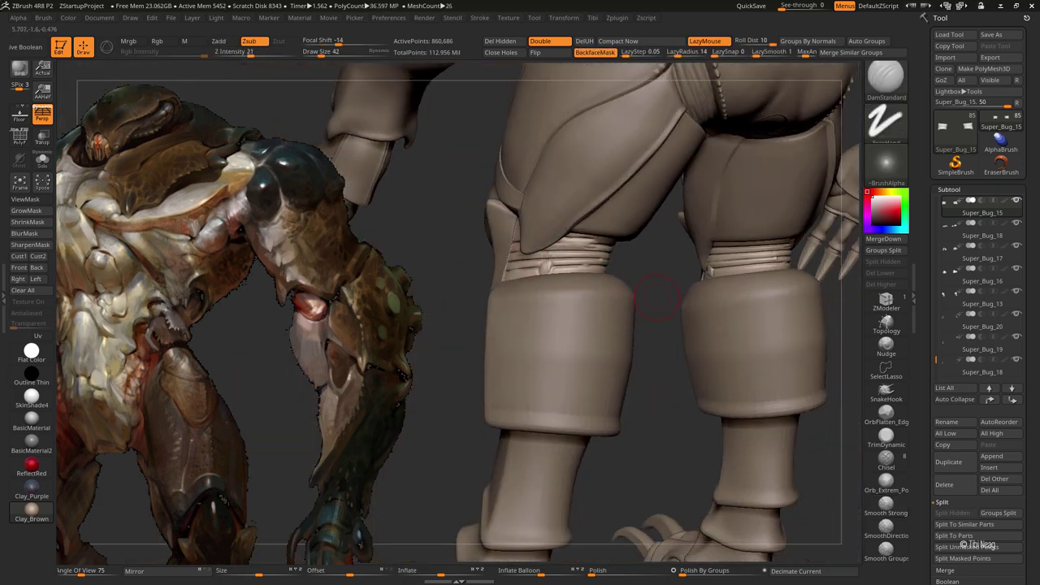
At strength 15, solo the band and fill part of its upper groove with Clay
right_click_drag(620, 289, 510, 302, "alt")
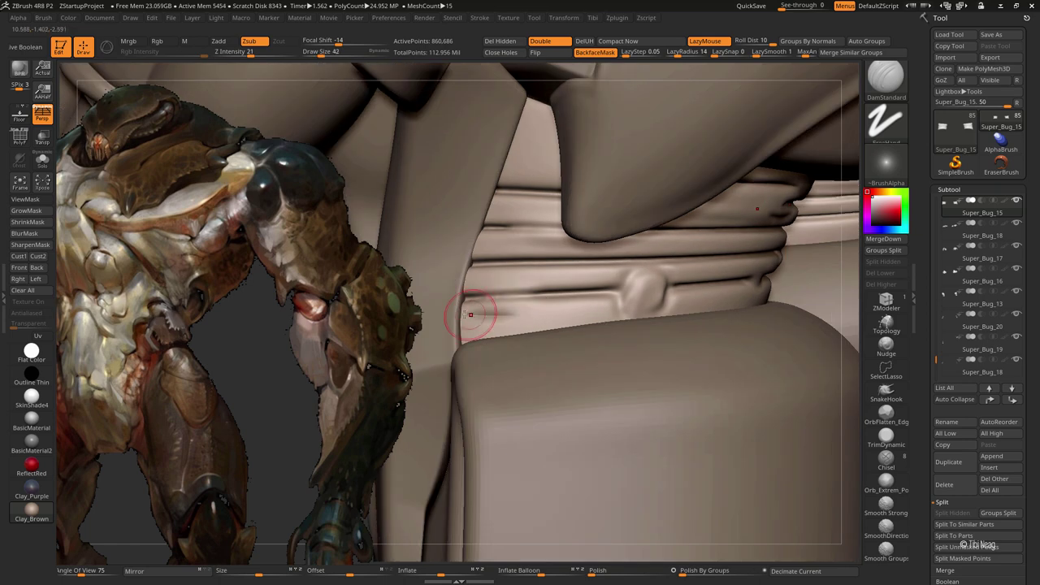
left_click(246, 52)
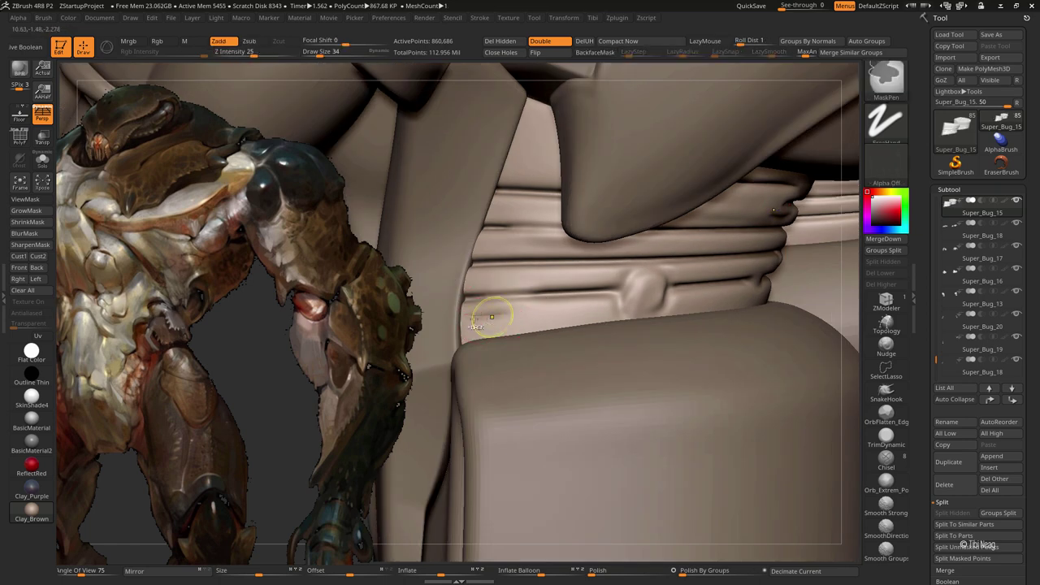
key("alt+s")
key("b")
key("c")
key("l")
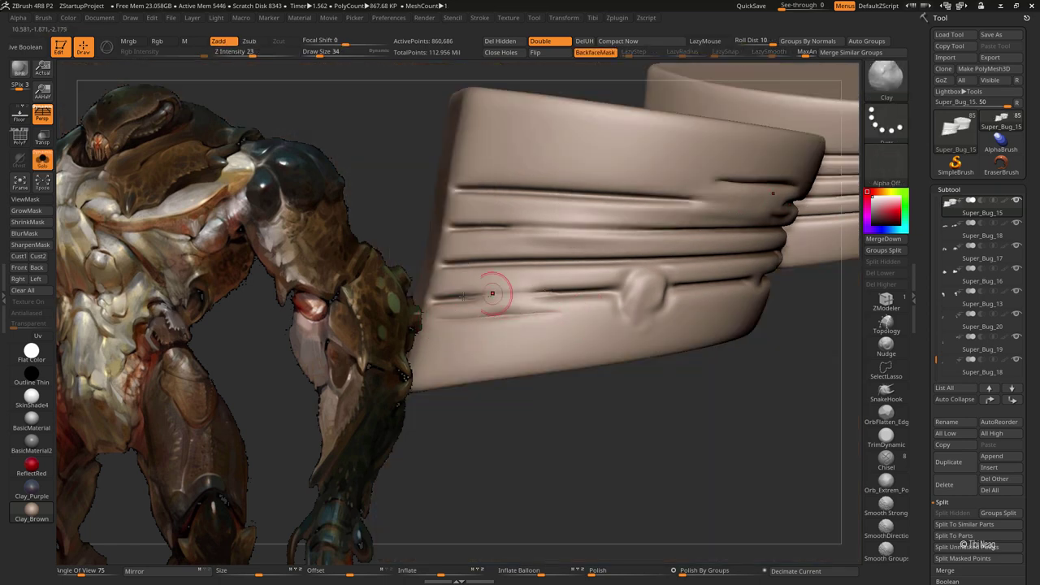
left_click_drag(513, 225, 599, 232)
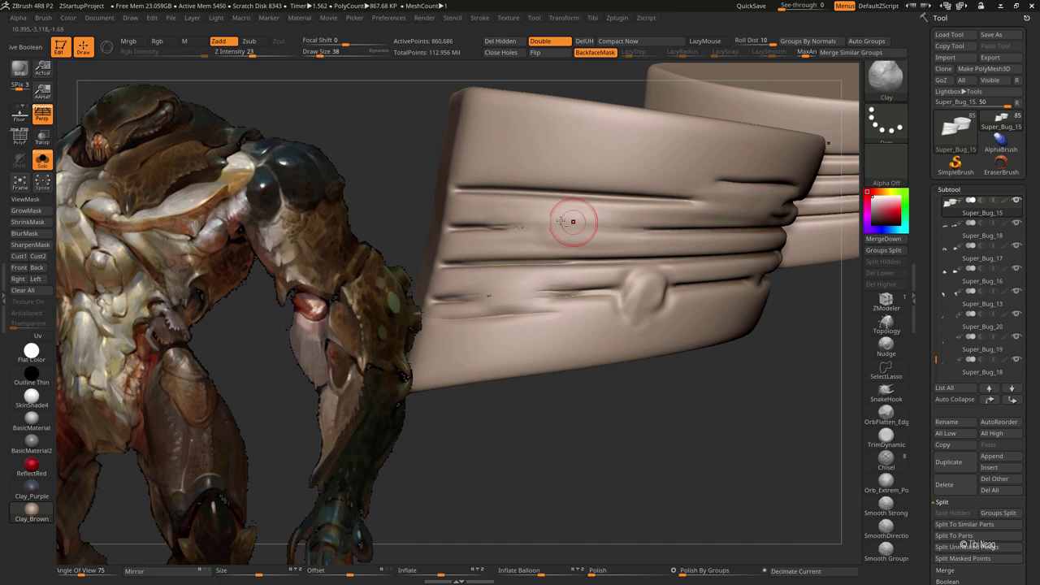
key("shift")
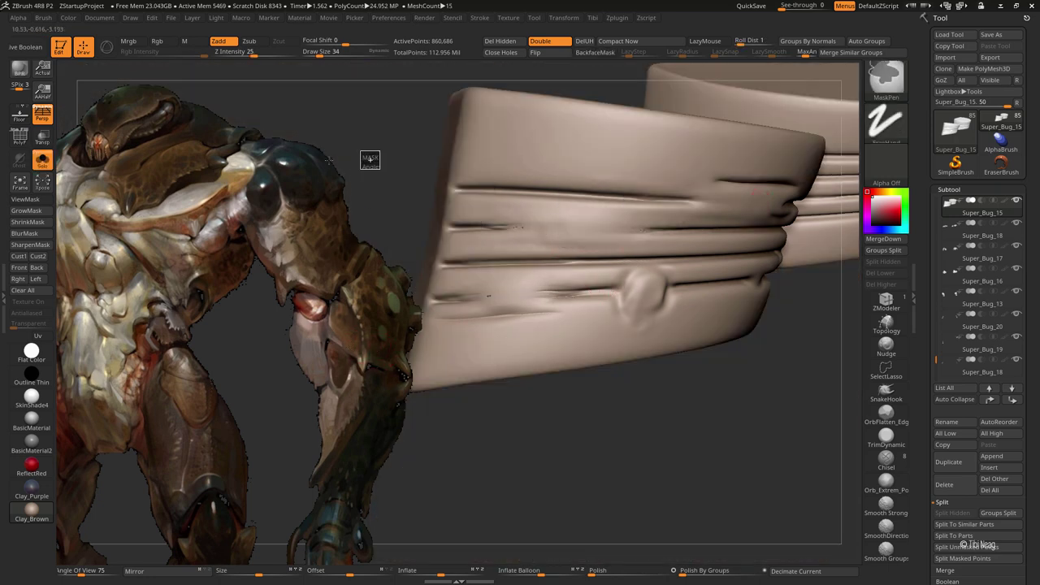
Smooth the filled groove further with Clay and Smooth, toggling Solo and returning to DamStandard
key("alt+s")
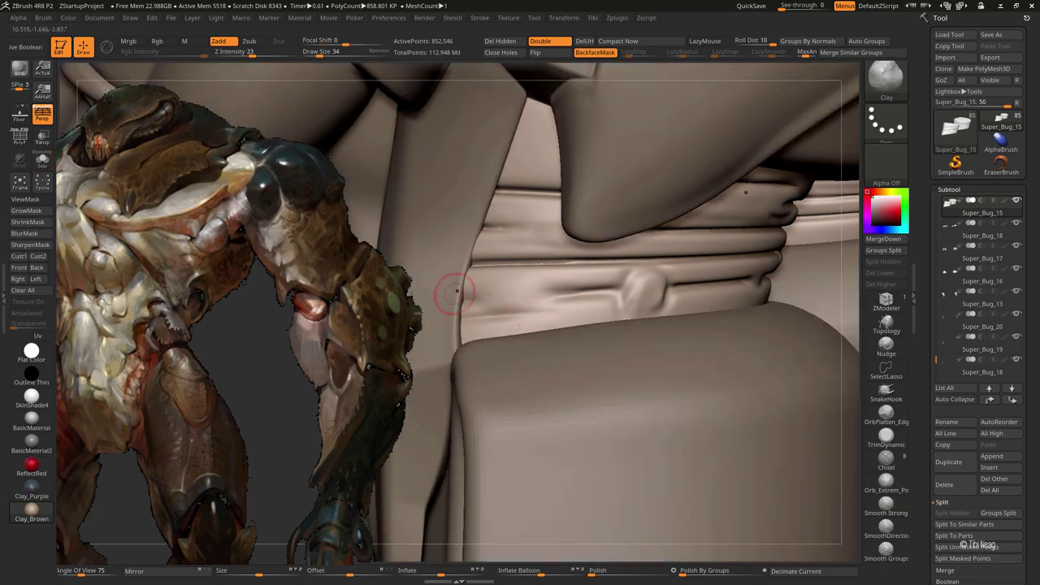
key("b")
key("d")
key("s")
right_click_drag(550, 248, 505, 228)
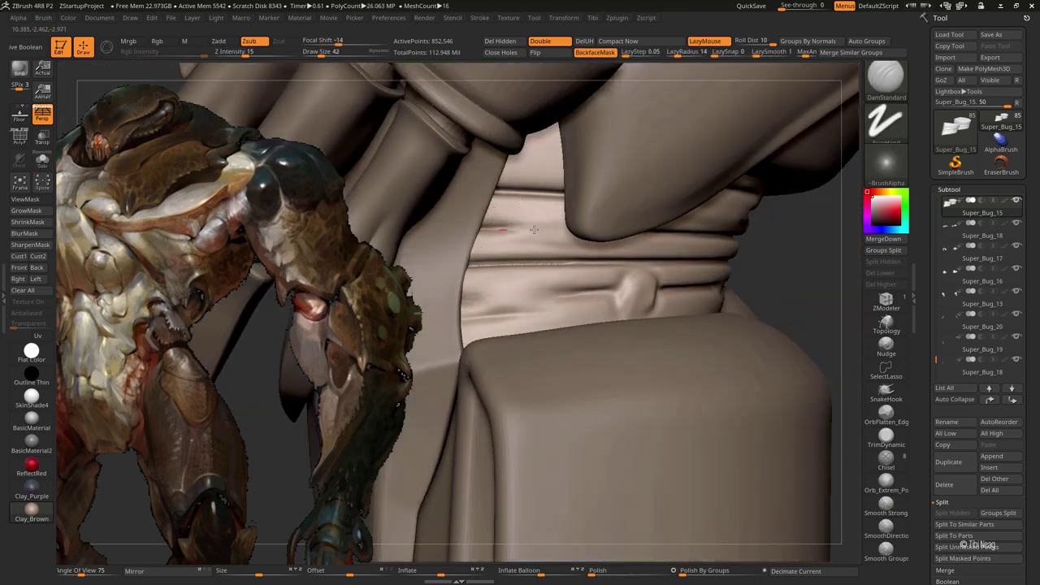
key("b")
key("c")
key("l")
key("alt+s")
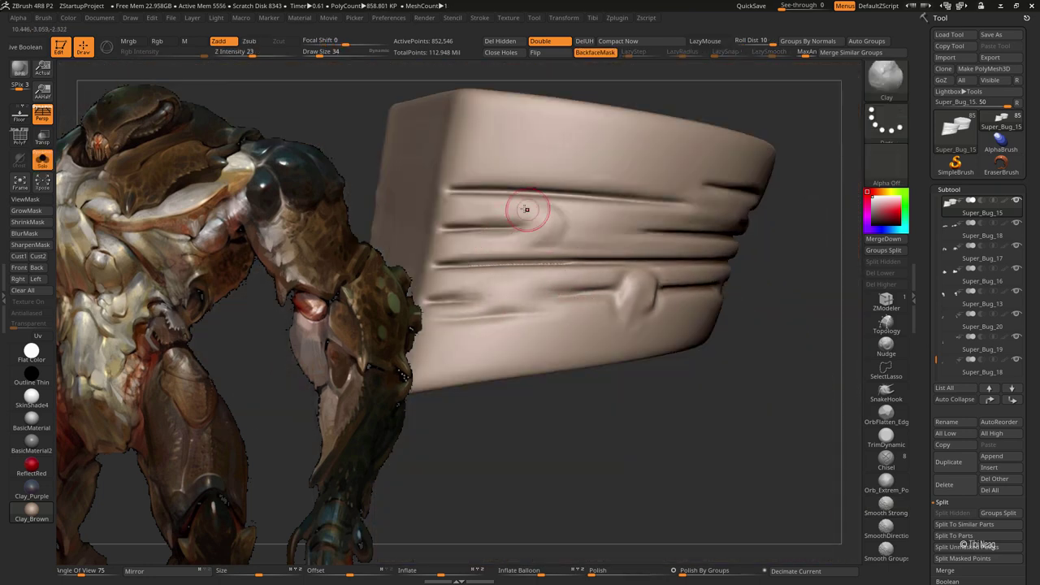
key("shift")
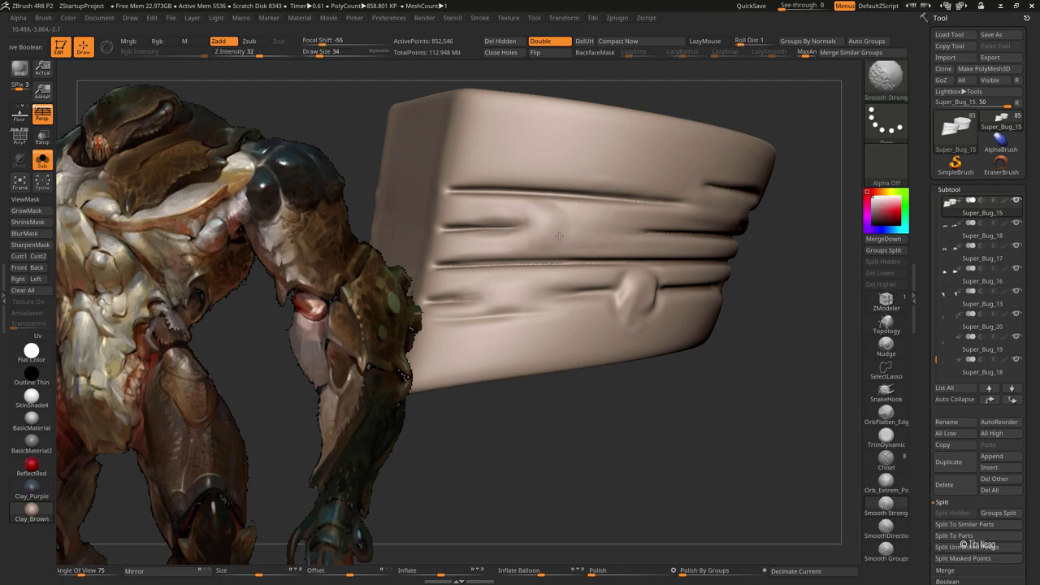
key("alt+s")
key("b")
key("d")
key("s")
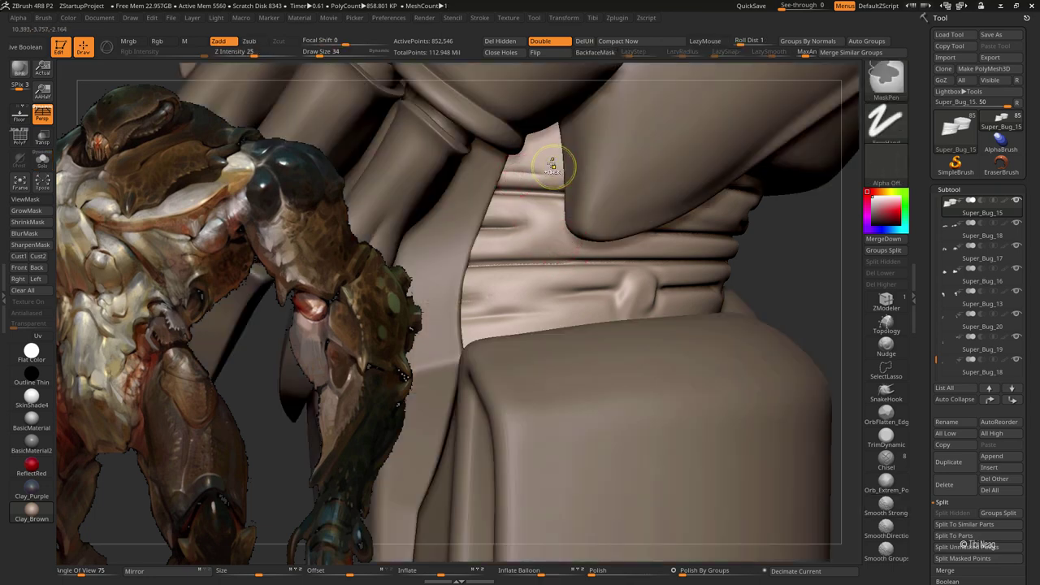
key("alt+s")
key("alt+s")
Deepen the band's upper crease with a FreeHand Standard brush, round dot alpha, strength 15
key("b")
key("s")
key("t")
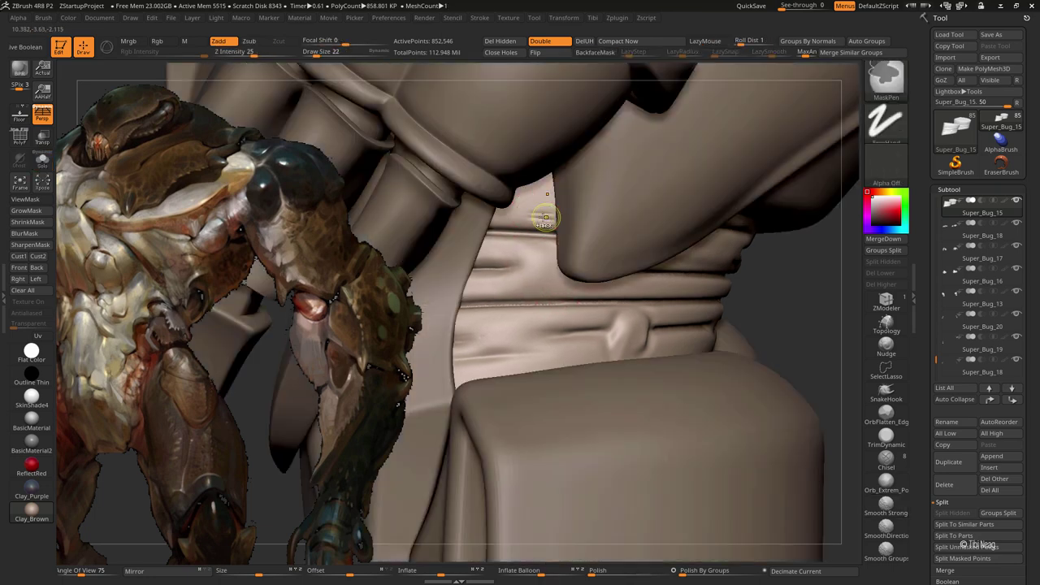
left_click(643, 133)
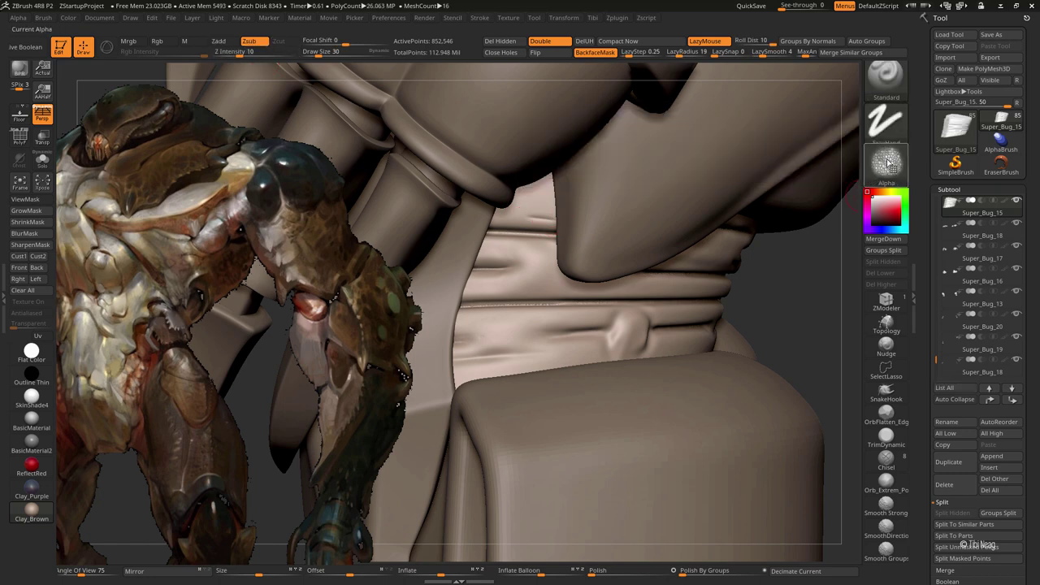
left_click(886, 162)
left_click(383, 307)
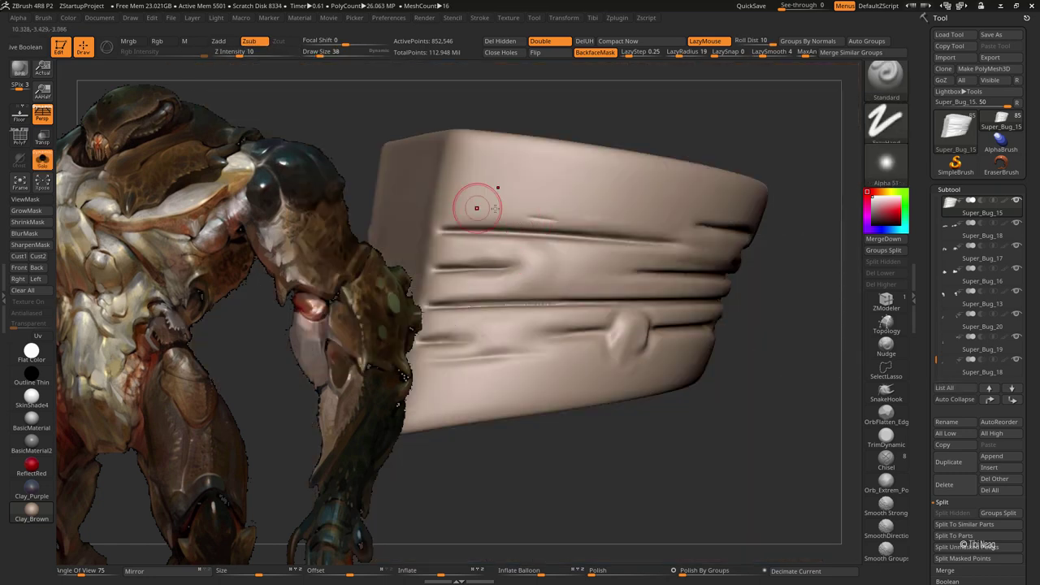
left_click_drag(234, 51, 238, 51)
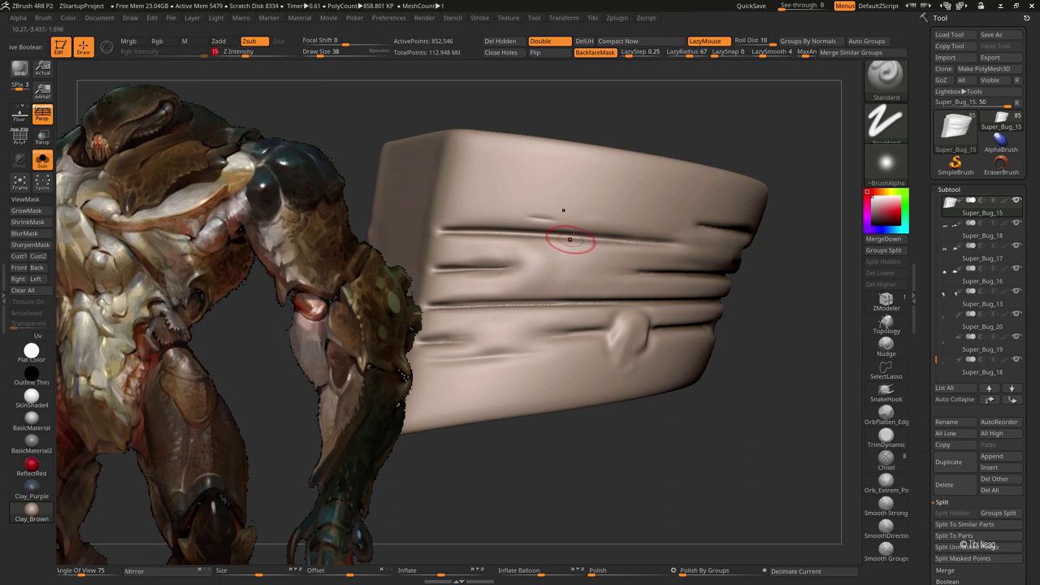
left_click_drag(488, 213, 517, 221)
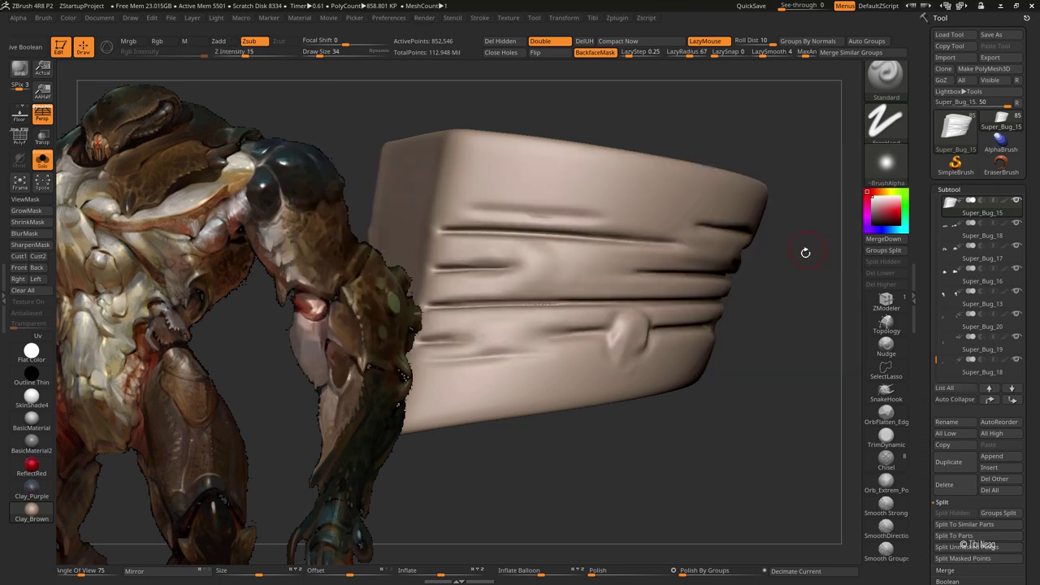
Carve a horizontal crease with Alpha 51, then, LazyMouse off, crease beside the rivet bump
left_click(886, 163)
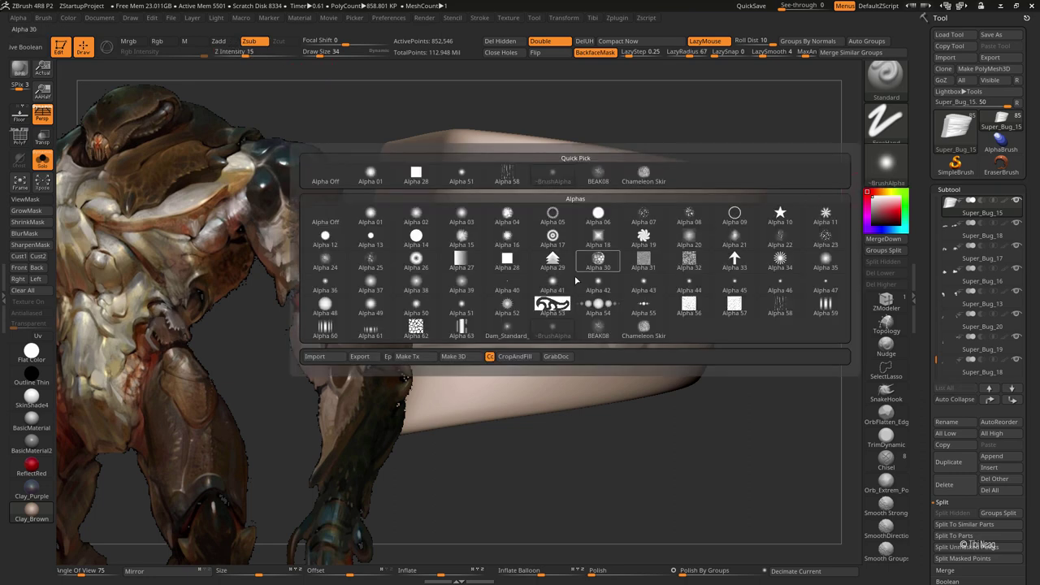
left_click(467, 308)
left_click_drag(490, 212, 716, 228)
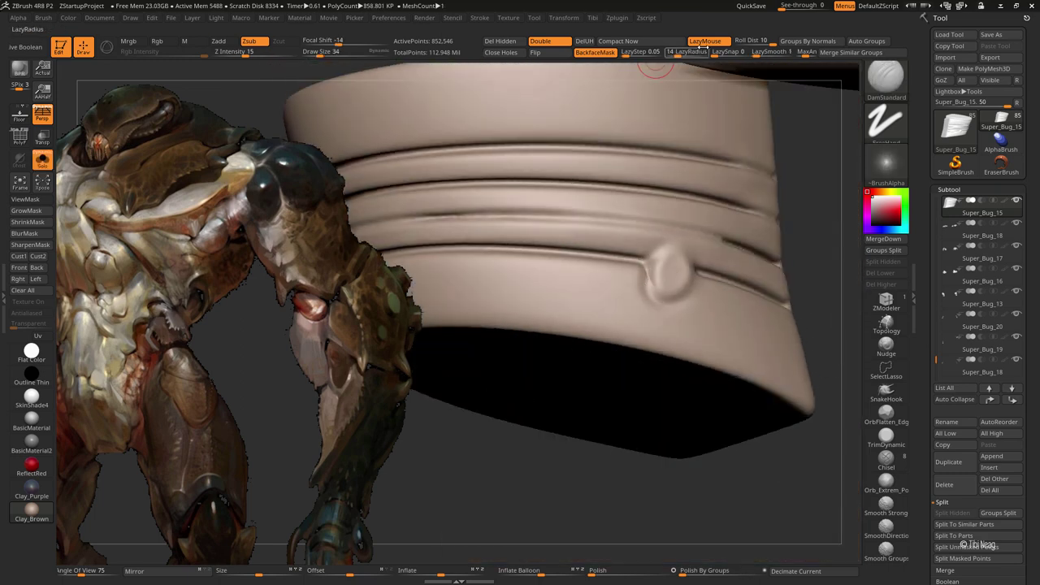
left_click(706, 42)
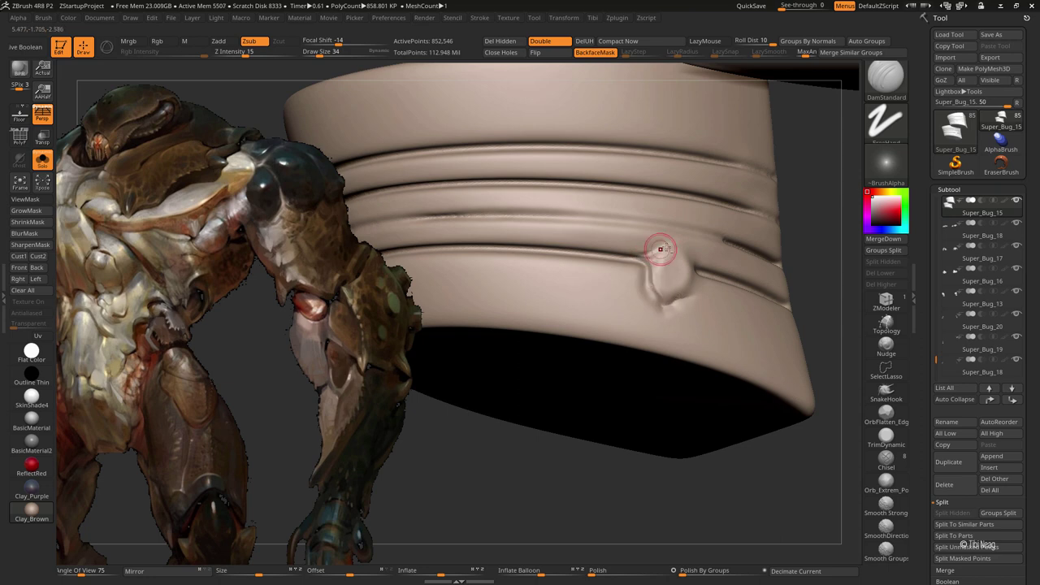
left_click_drag(668, 291, 664, 301)
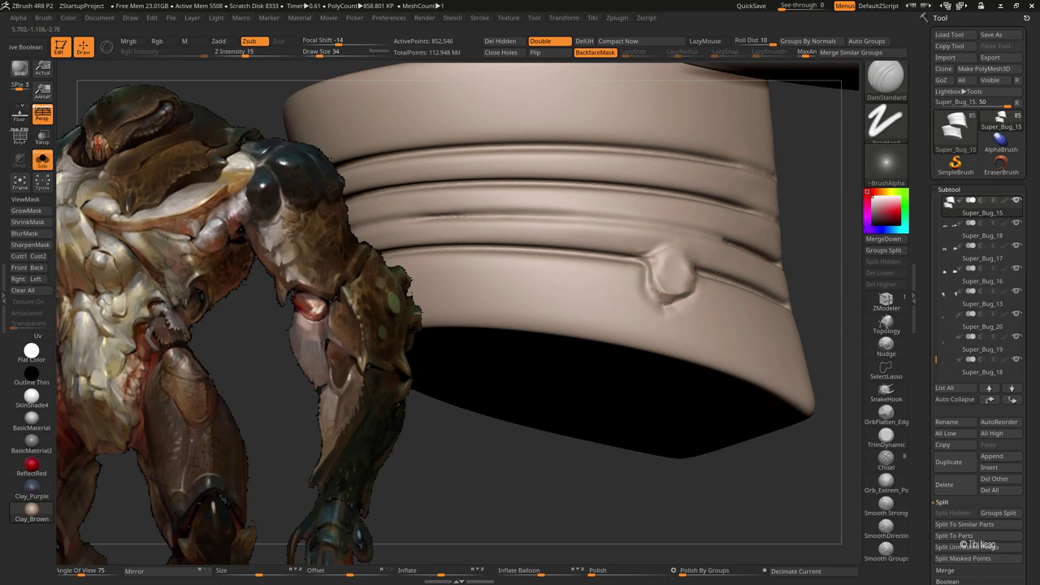
Build up clay in the lower groove, then reshape and smooth the second knee ring's lower ridge
left_click_drag(508, 270, 559, 269)
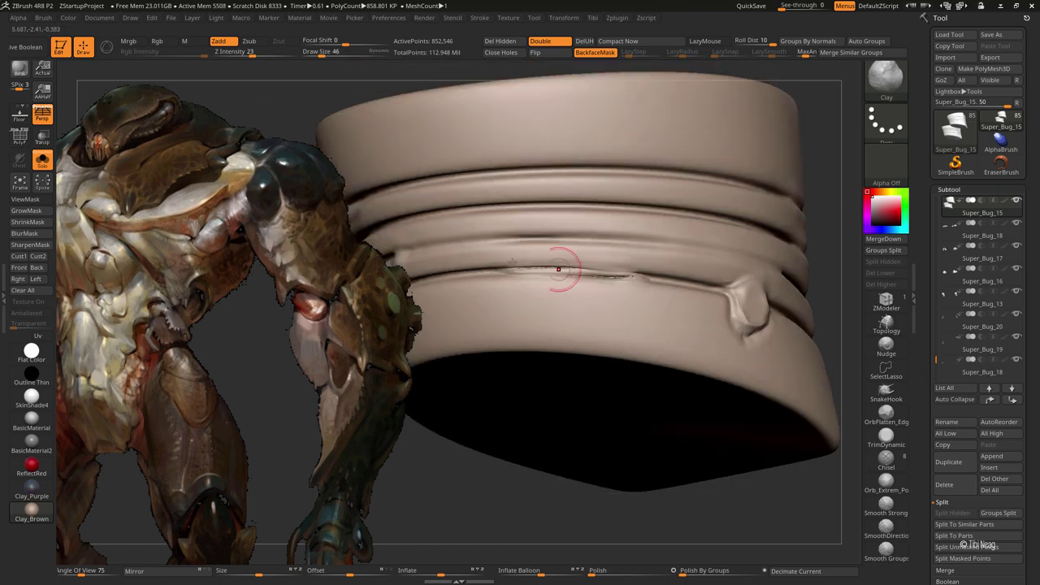
key("ctrl")
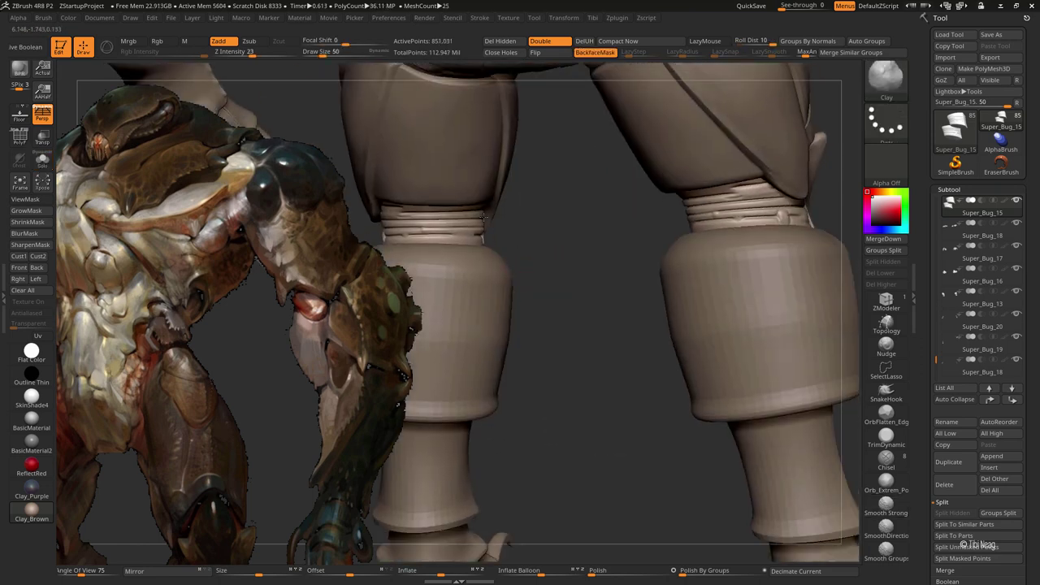
left_click_drag(543, 278, 496, 256)
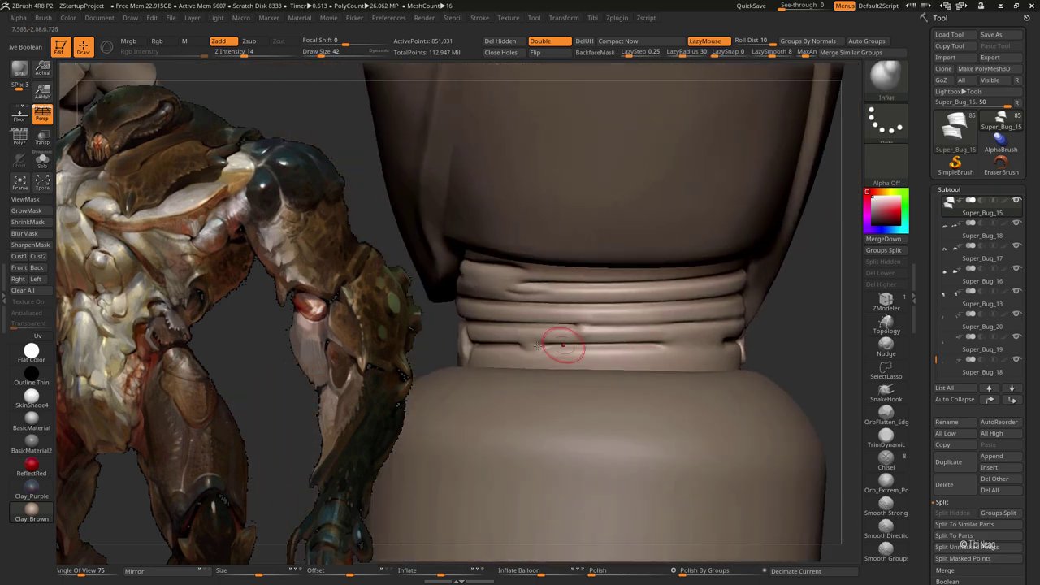
left_click_drag(543, 355, 739, 358)
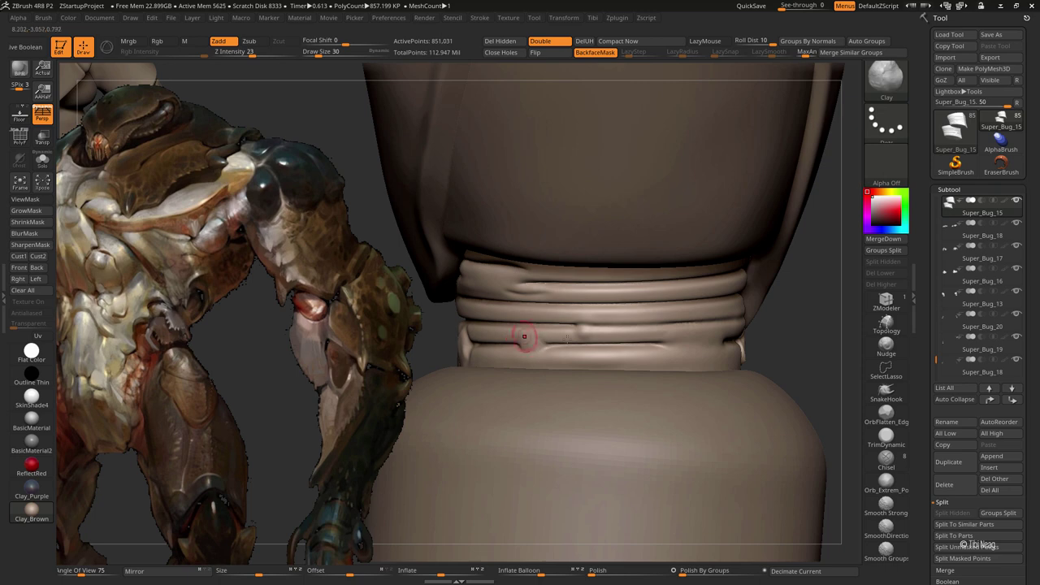
key("shift")
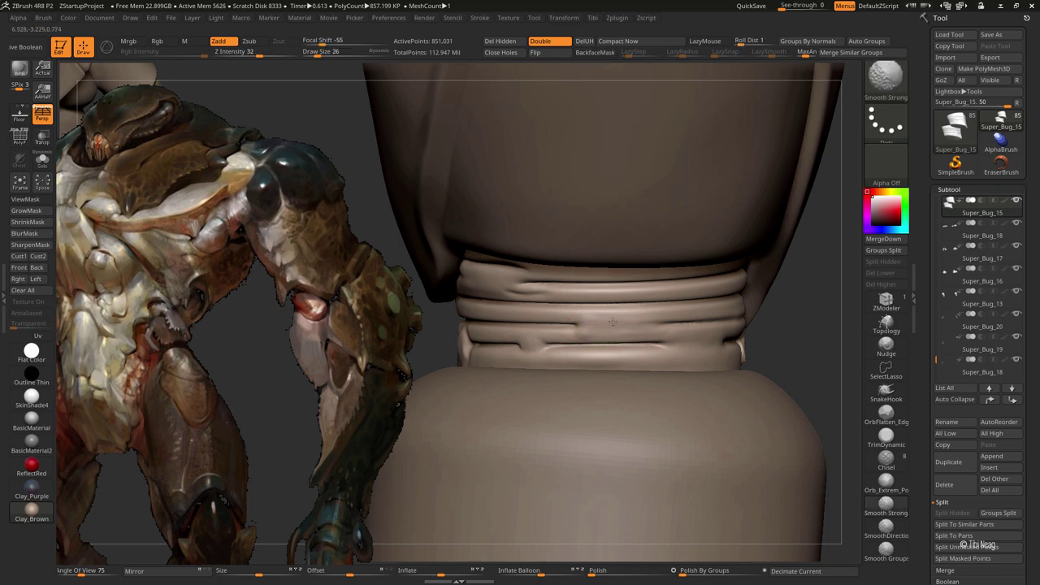
key("b")
key("d")
key("s")
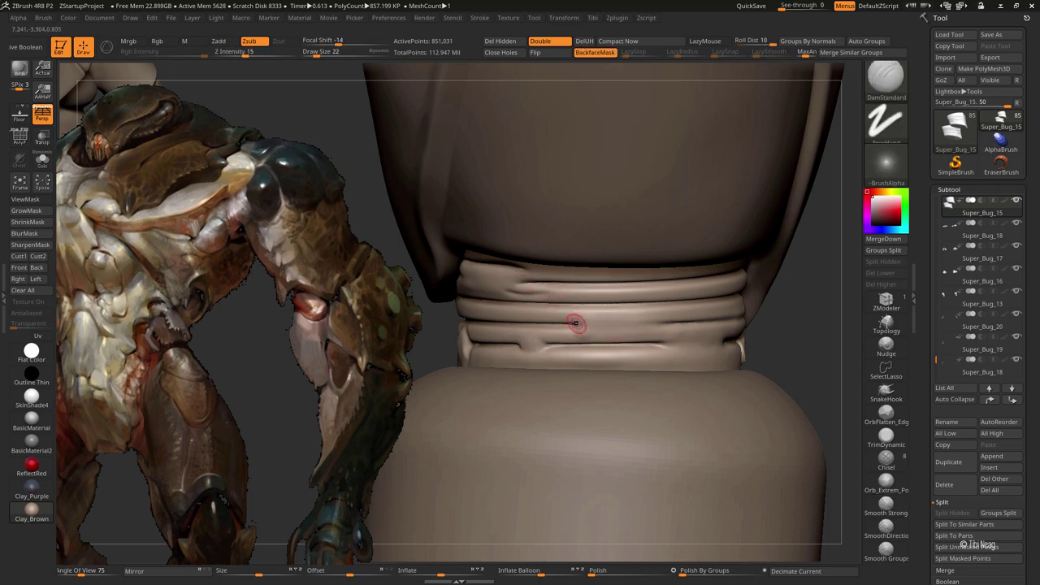
key("b")
key("h")
key("p")
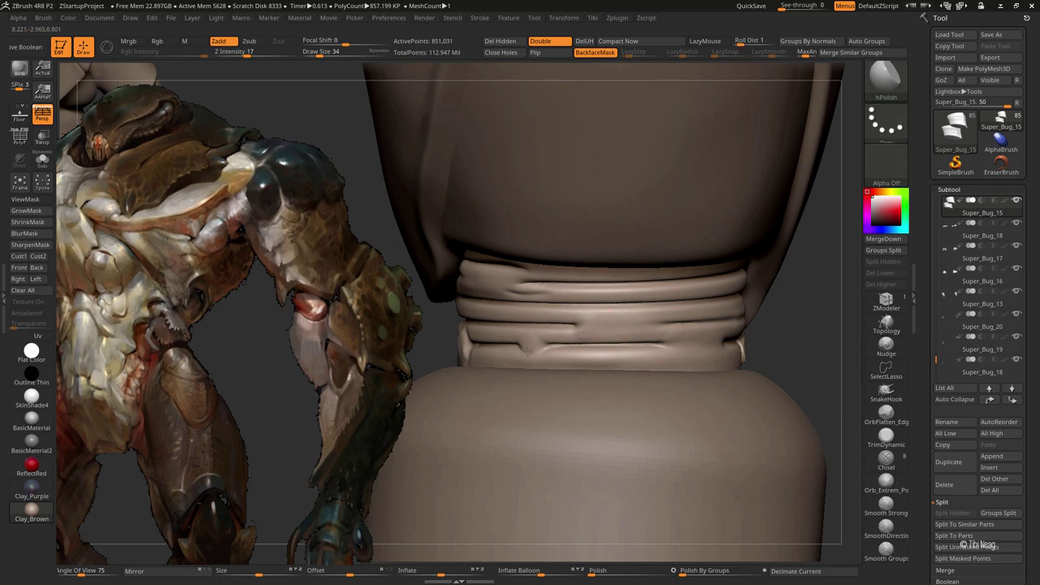
key("f")
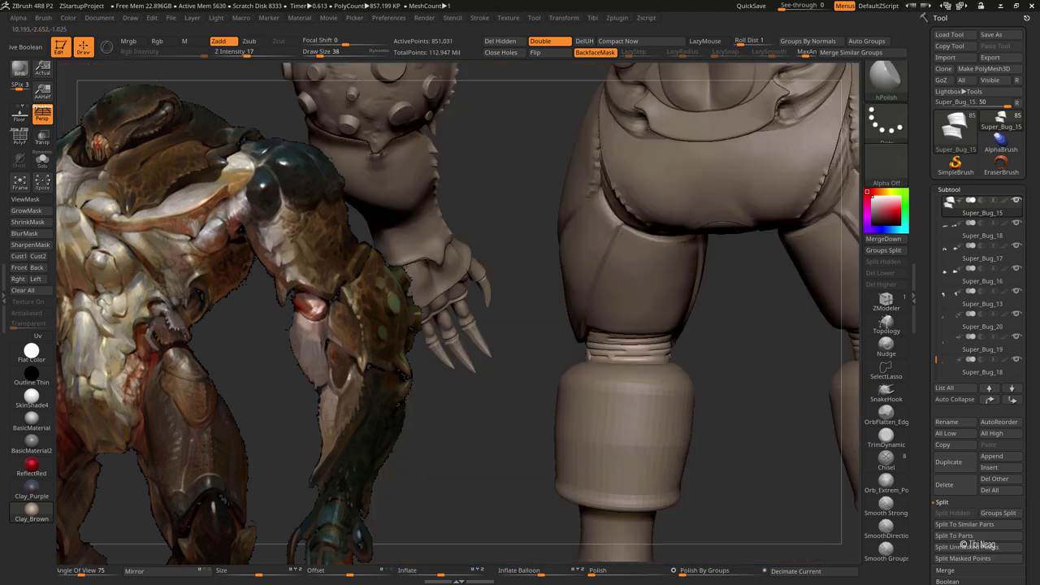
mouse_move(447, 317)
left_mouse_down()
mouse_move(754, 372)
mouse_move(797, 407)
mouse_move(682, 385)
mouse_move(608, 305)
left_mouse_up()
mouse_move(473, 278)
left_mouse_down()
mouse_move(780, 399)
mouse_move(663, 301)
left_mouse_up()
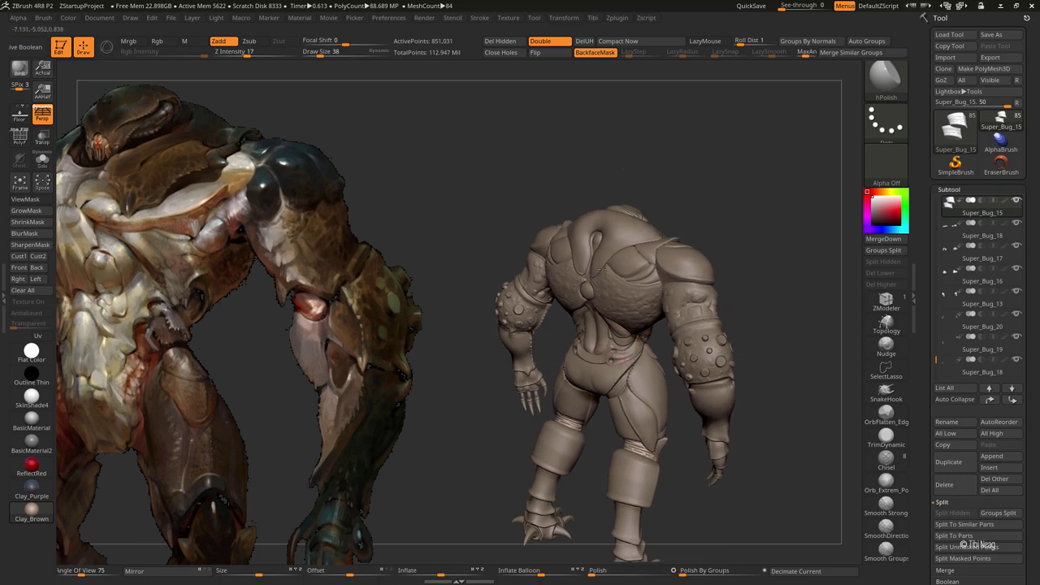
mouse_move(703, 411)
left_mouse_down()
mouse_move(674, 239)
mouse_move(575, 312)
mouse_move(631, 292)
left_mouse_up()
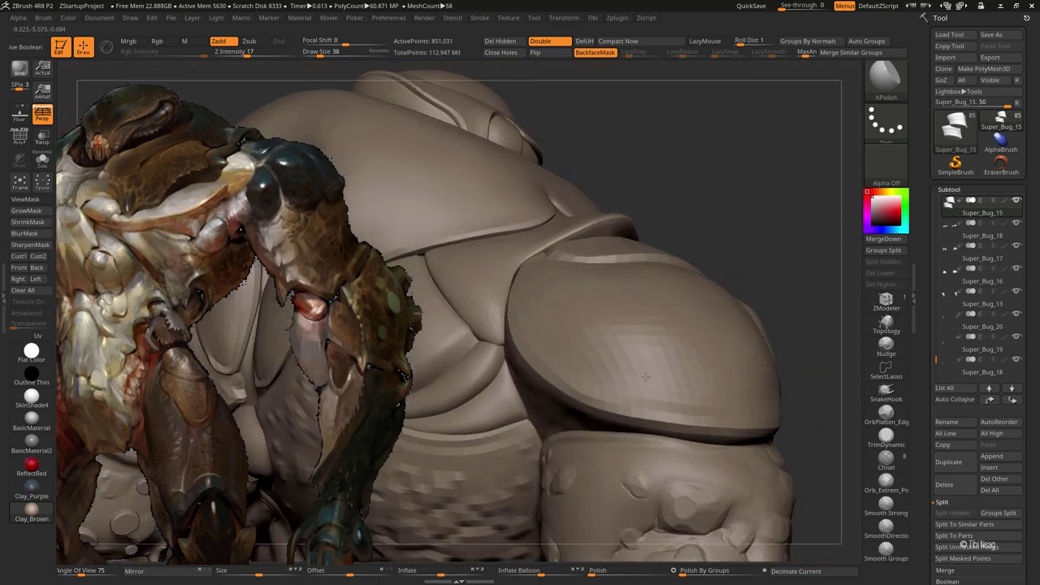
Select the torso armor and smooth the rounded back plates with the hPolish brush
left_click(631, 293, "alt")
key("shift")
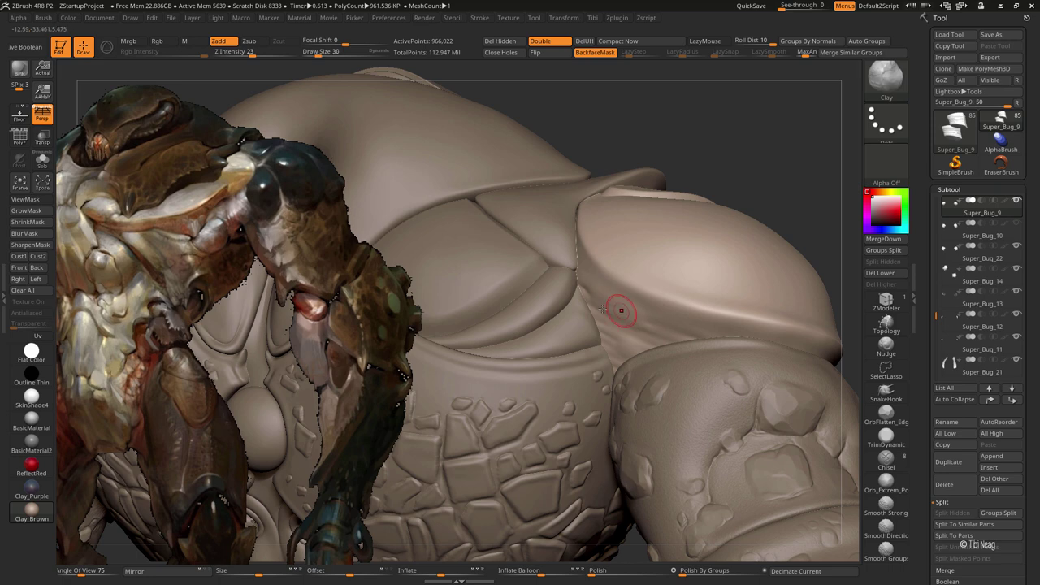
key("b")
key("h")
key("p")
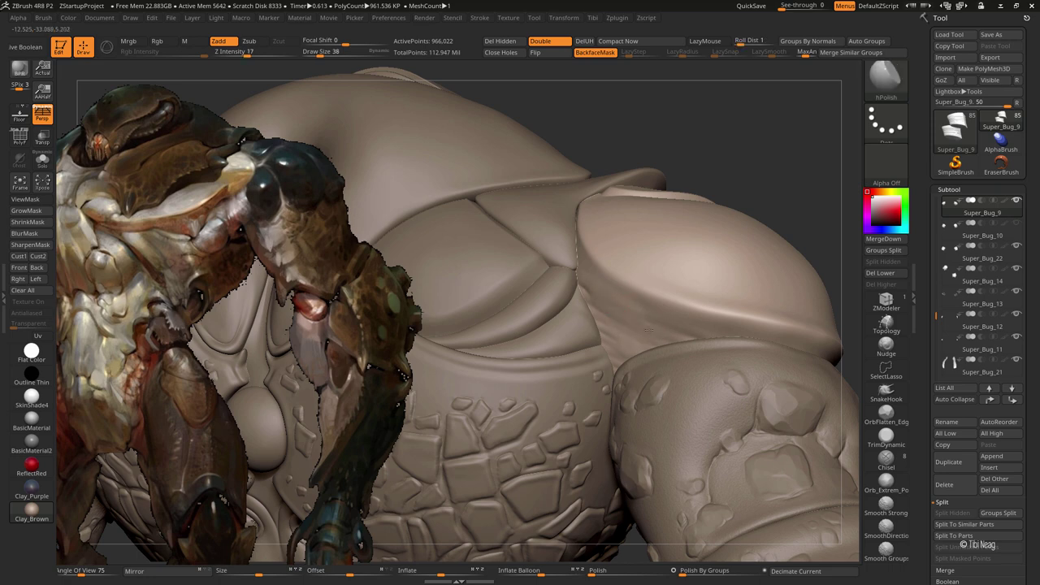
mouse_move(700, 331)
right_mouse_down()
mouse_move(662, 152)
mouse_move(617, 187)
right_mouse_up()
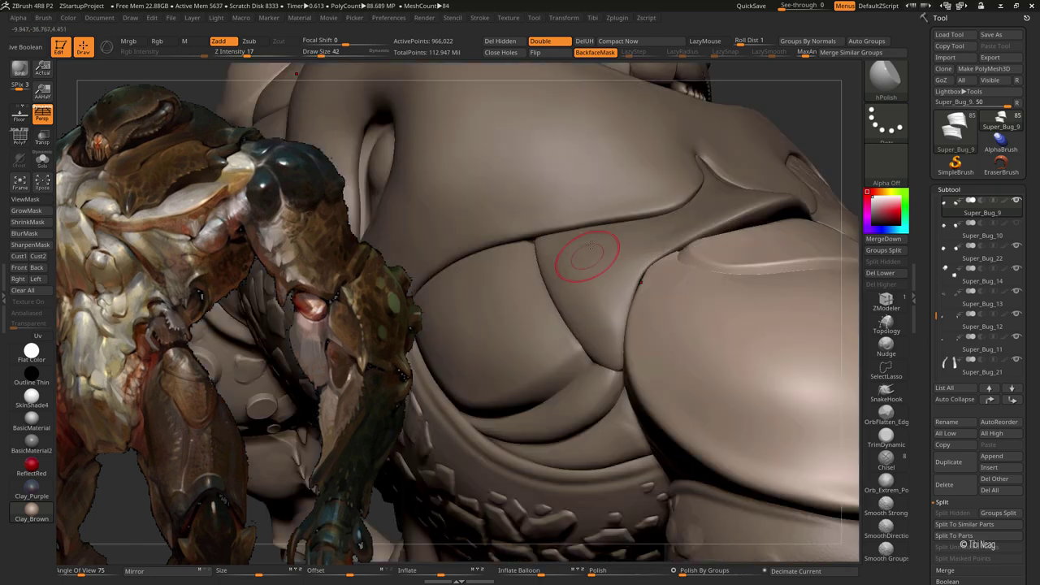
Make the spiked shoulder plate active with the Move brush to shape its pointed tip
right_click_drag(593, 244, 532, 250, "alt")
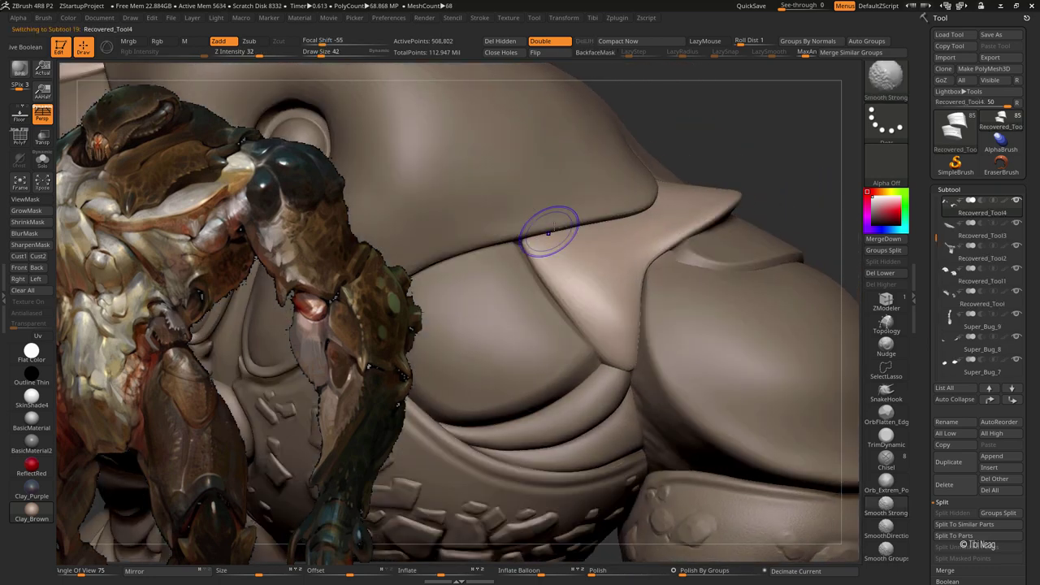
left_click(562, 199, "alt")
key("b")
key("m")
key("v")
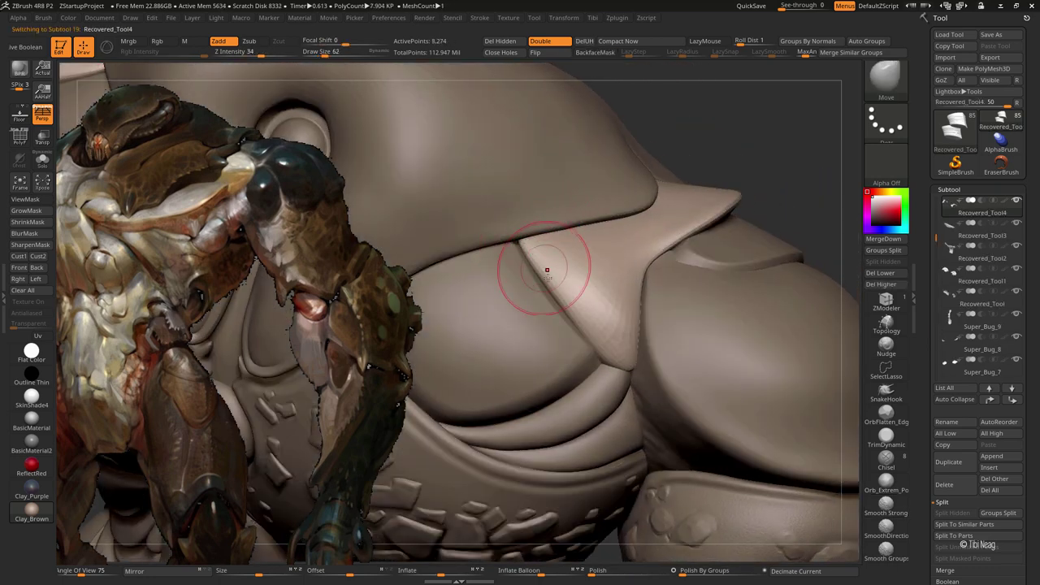
right_click_drag(627, 185, 797, 69)
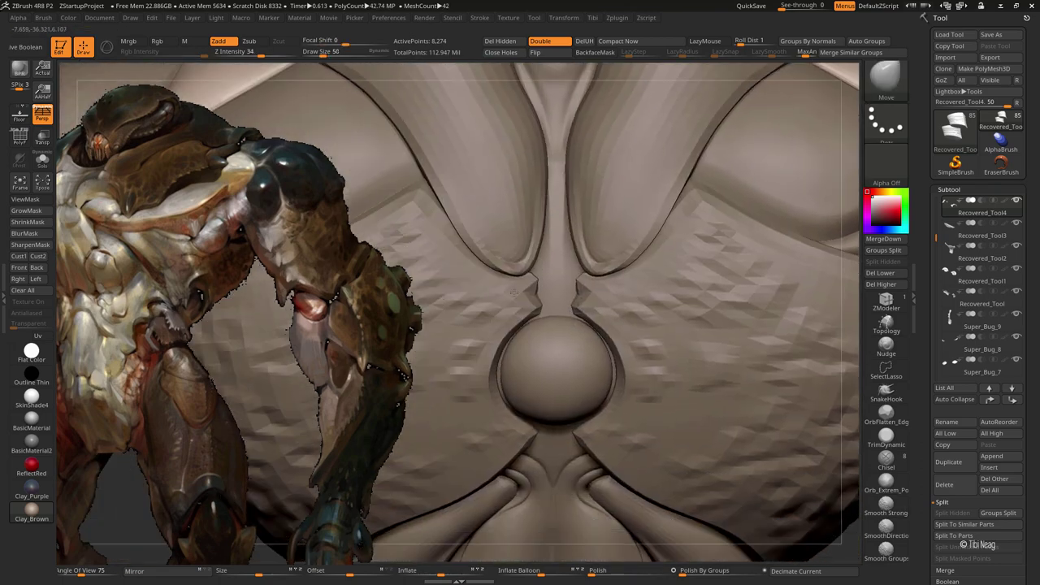
Make Super_Bug_7, the back spike piece, active and polish it with hPolish
left_click(527, 295, "alt")
scroll(527, 295, "up", 3)
key("b")
key("h")
key("p")
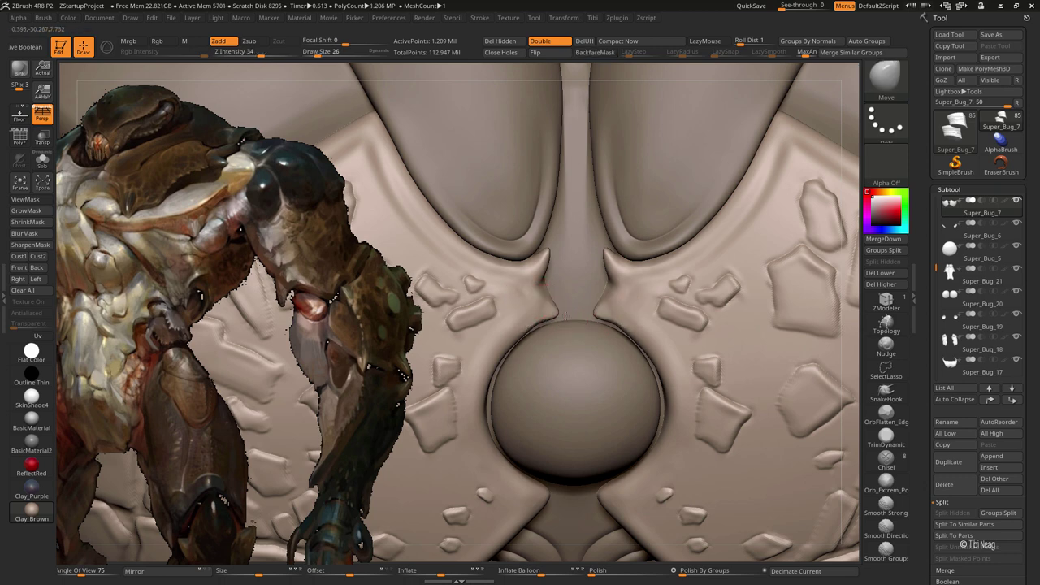
Pull the two small back spikes into hooked points with an enlarged Move brush
key("b")
key("m")
key("v")
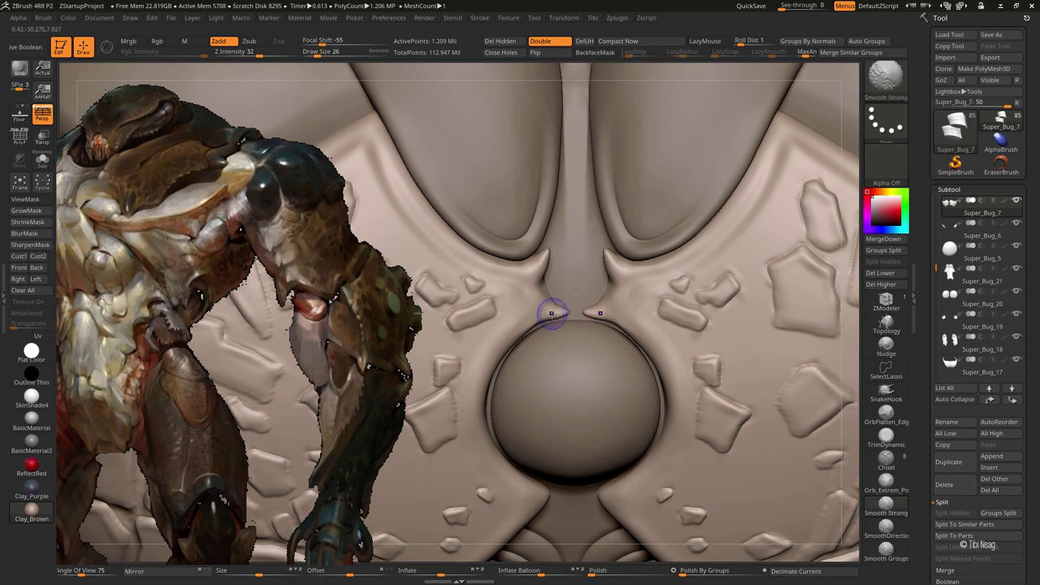
key("]")
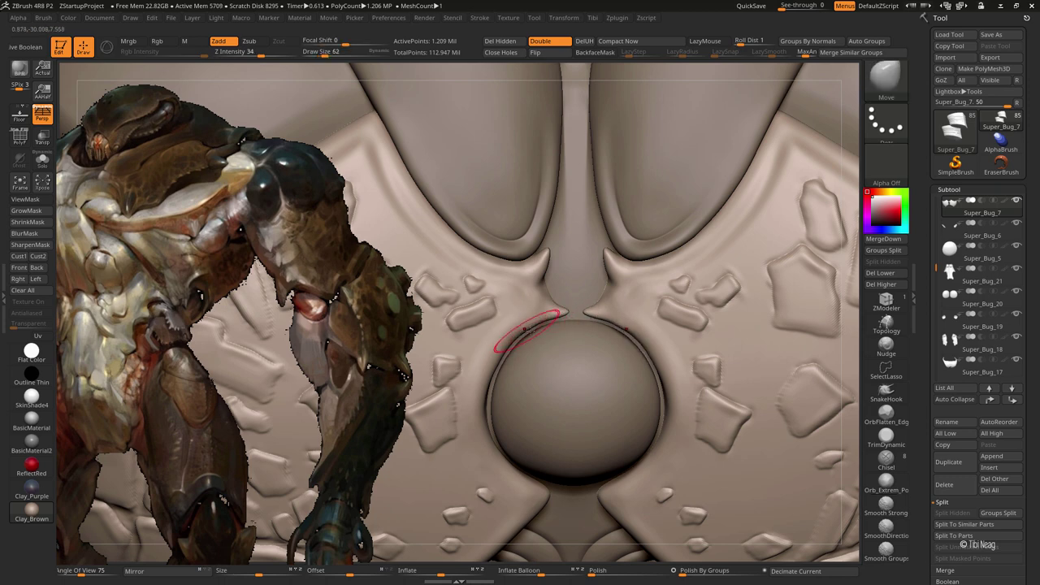
Clean up the hooked spikes with Smooth Strong and hPolish, then frame the model
key("shift")
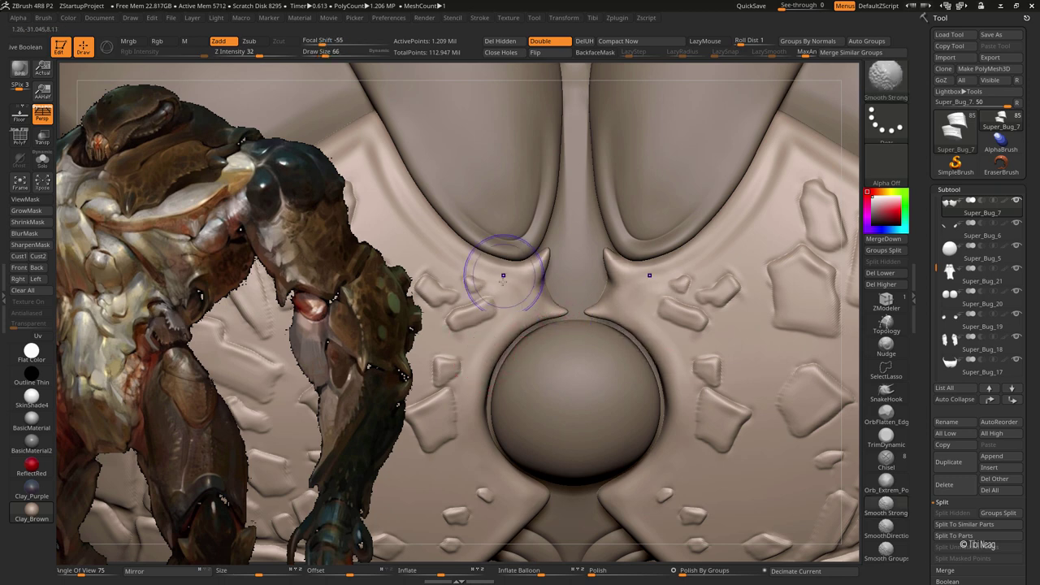
key("b")
key("h")
key("p")
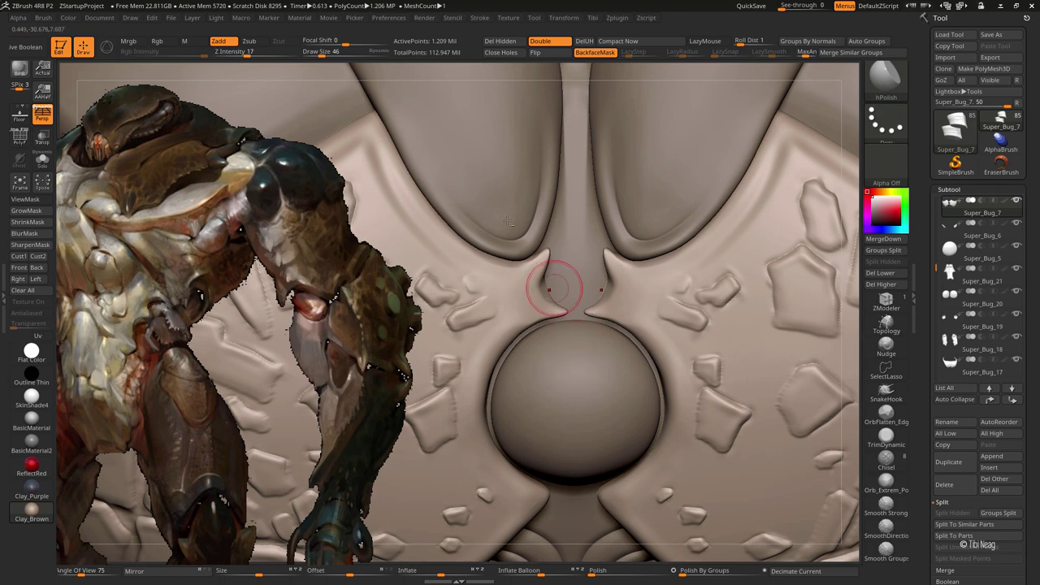
key("f")
mouse_move(507, 221)
left_mouse_down()
mouse_move(503, 322)
mouse_move(528, 291)
mouse_move(647, 346)
mouse_move(618, 325)
mouse_move(566, 175)
left_mouse_up()
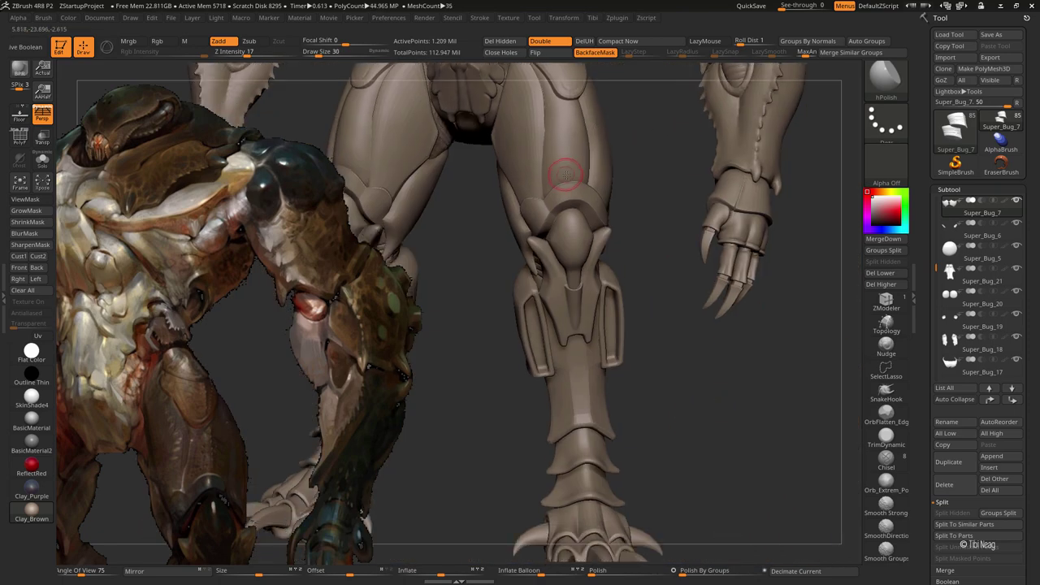
Solo the Super_Bug_17 wrist cuff and narrow it with a negative Inflate Balloon deformation
key("shift+f")
key("shift+f")
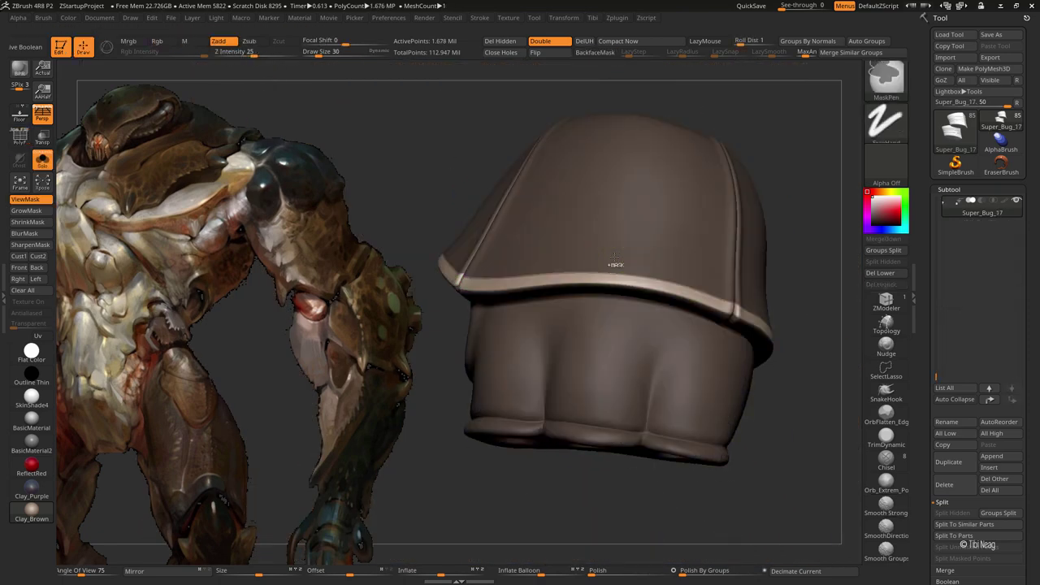
mouse_move(615, 264)
left_mouse_down()
mouse_move(799, 146)
mouse_move(734, 210)
left_mouse_up()
key("b")
key("h")
key("p")
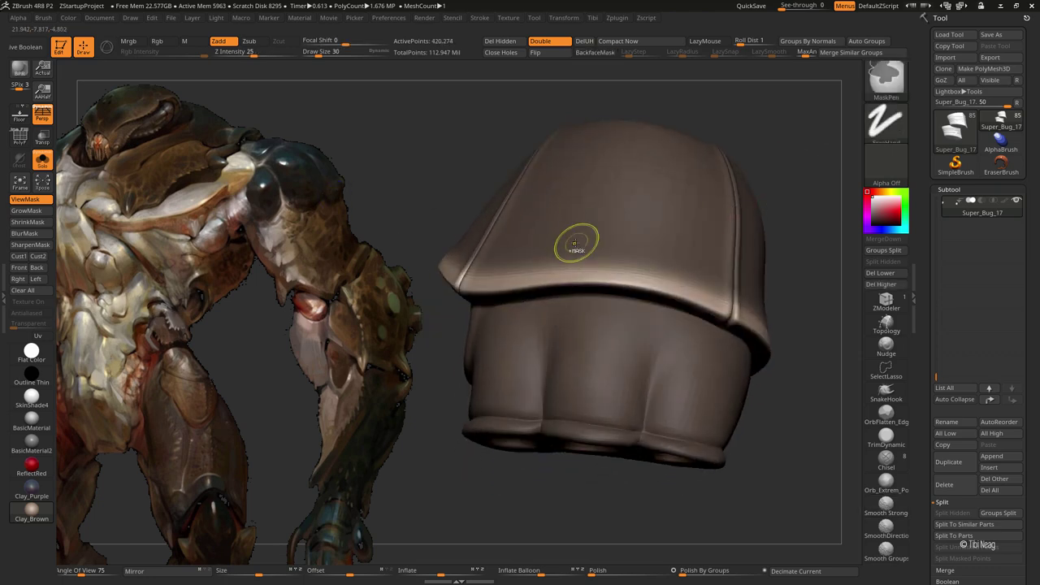
mouse_move(524, 573)
left_mouse_down()
mouse_move(503, 574)
mouse_move(536, 574)
left_mouse_up()
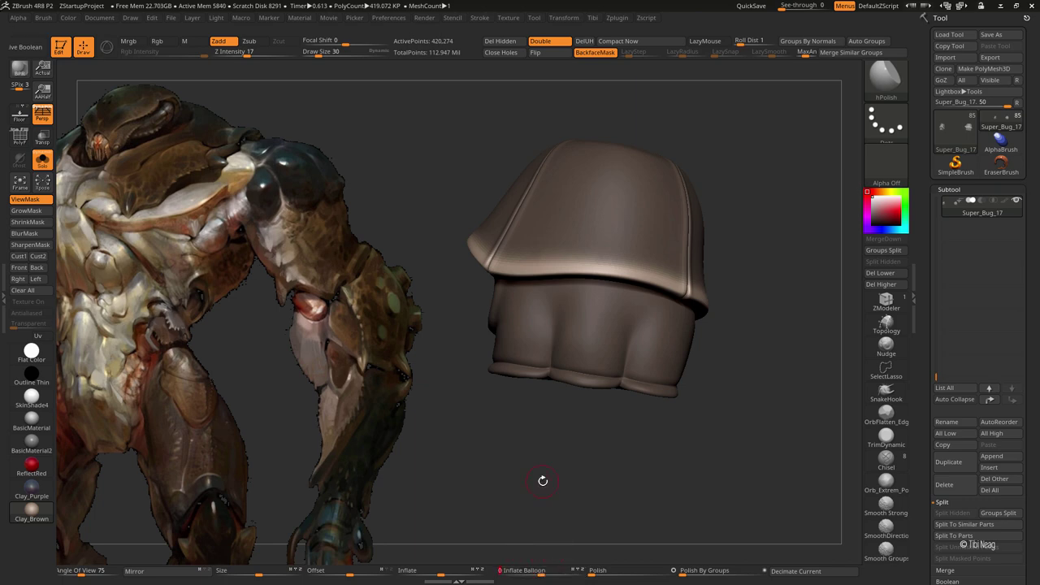
key("ctrl+z")
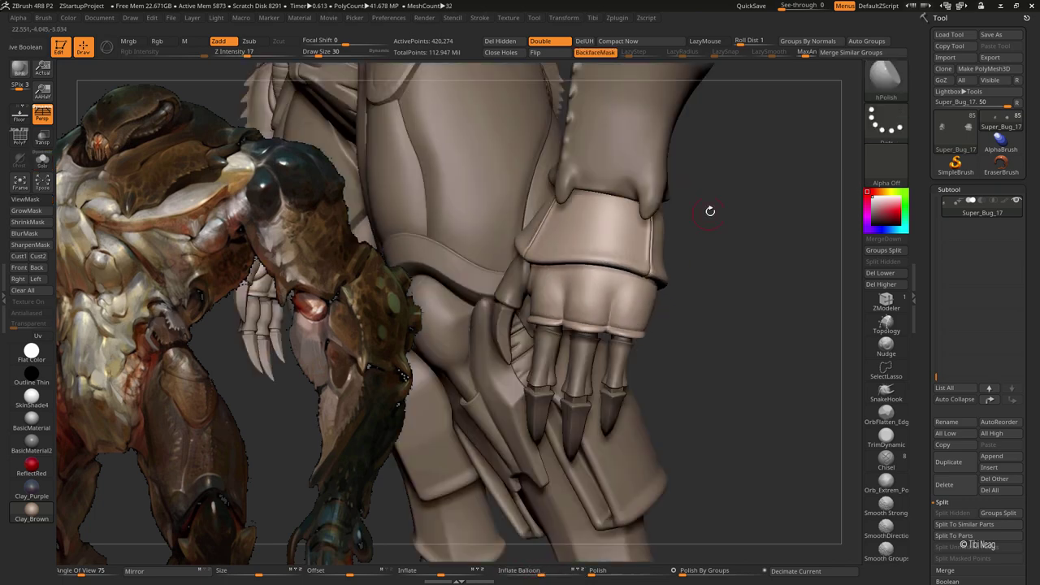
Drop the cuff to a lower subdivision level and isolate it for Move brush reshaping
left_click(590, 278, "alt")
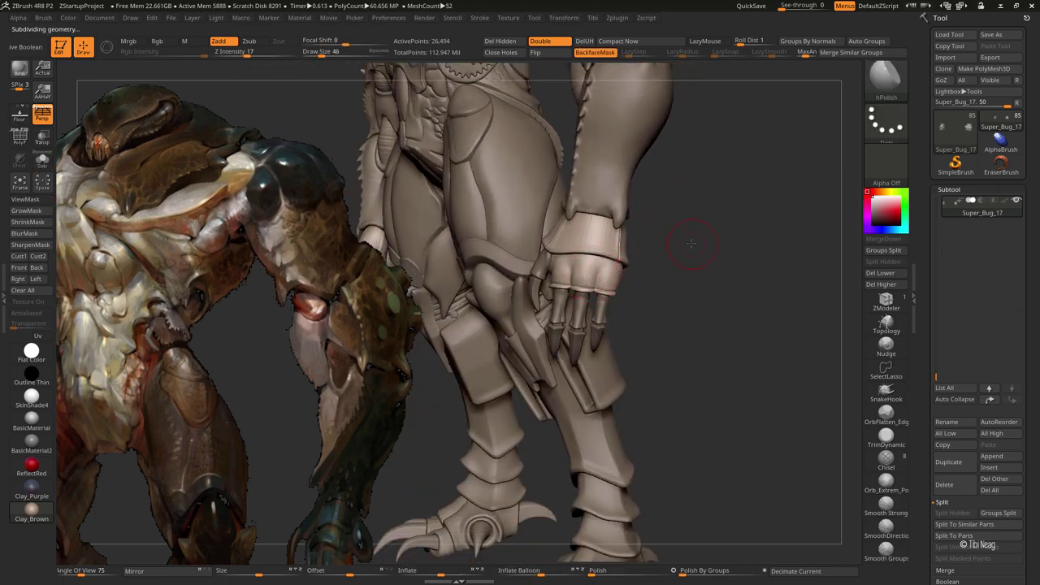
key("d")
key("b")
key("m")
key("v")
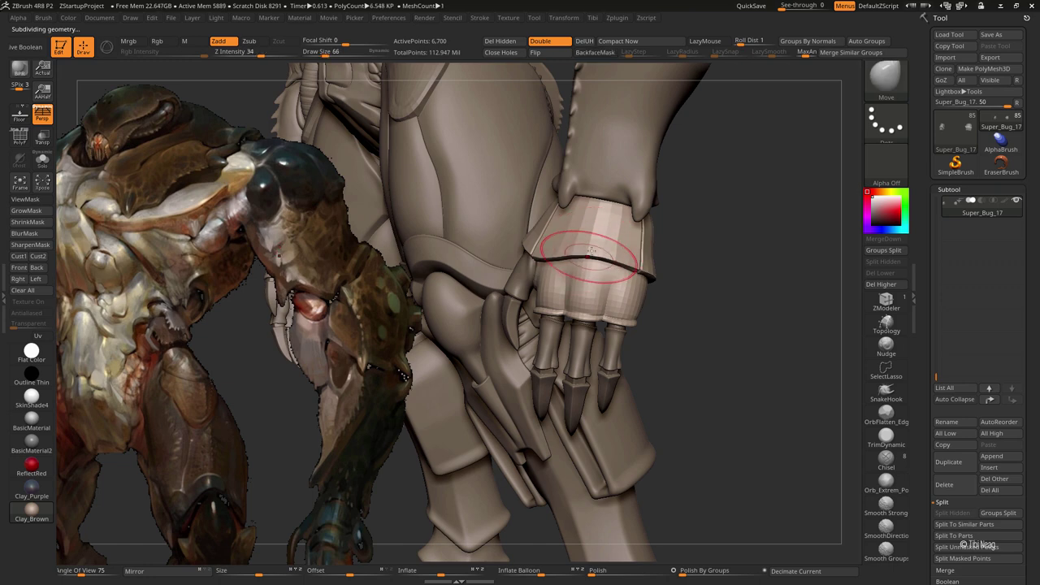
mouse_move(683, 244)
left_mouse_down()
mouse_move(648, 285)
mouse_move(527, 297)
mouse_move(545, 269)
mouse_move(608, 254)
left_mouse_up()
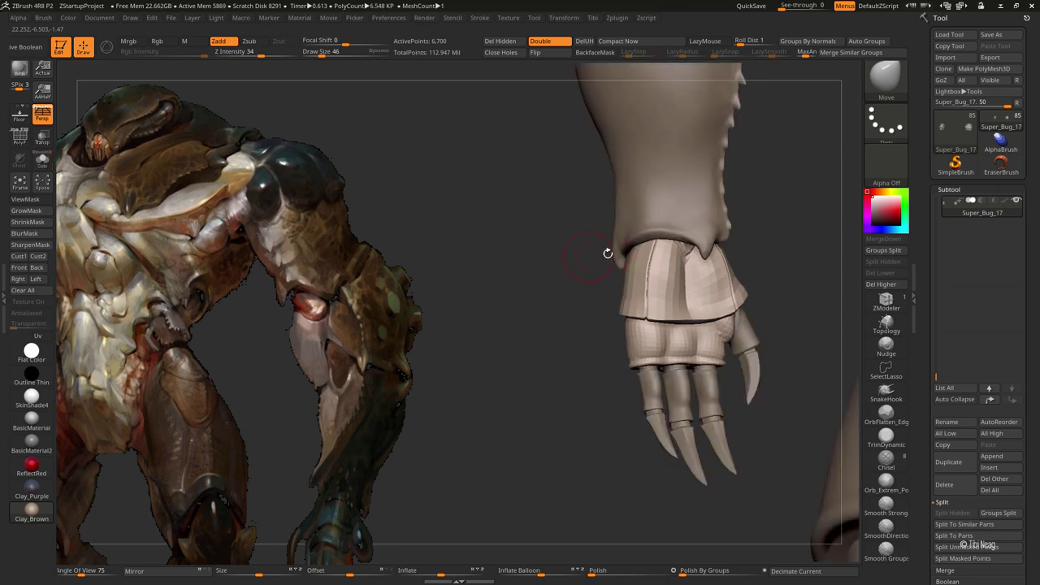
left_click(686, 252, "ctrl+shift")
key("f")
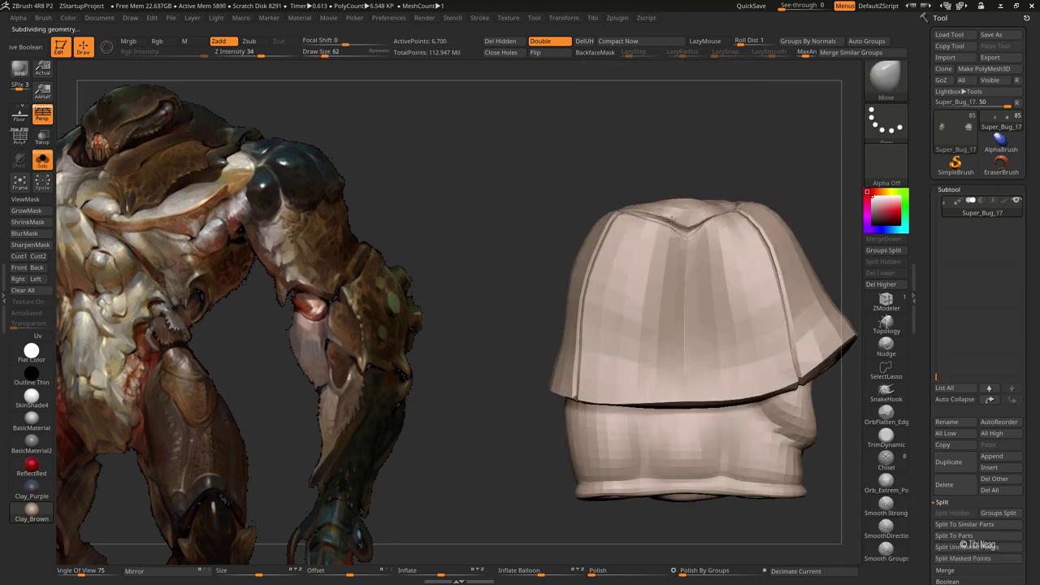
left_click_drag(488, 325, 455, 244)
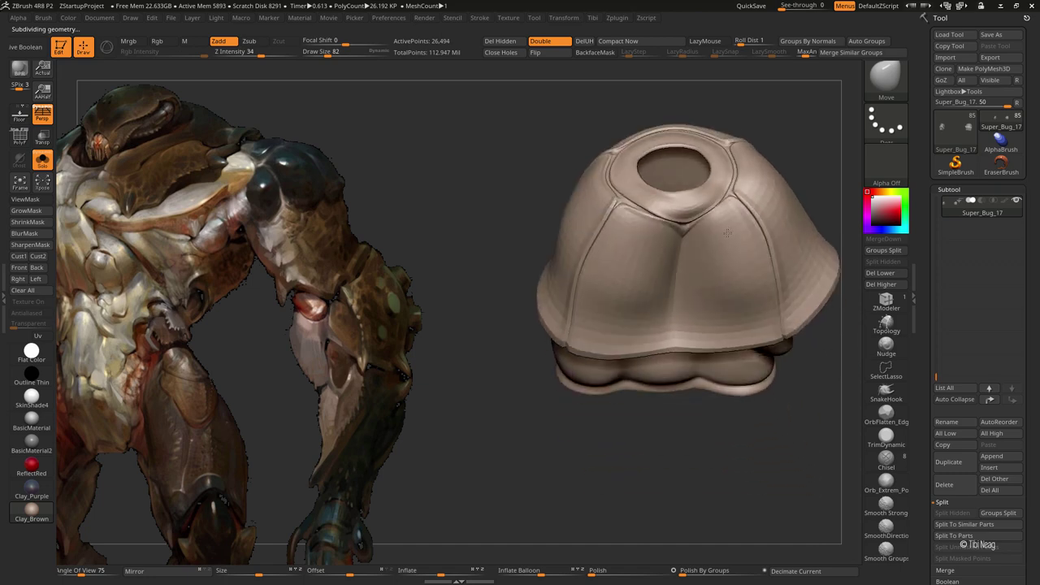
Reshape the cuff at its lowest subdivision to fit the claw, then show the whole arm again
left_click(42, 160)
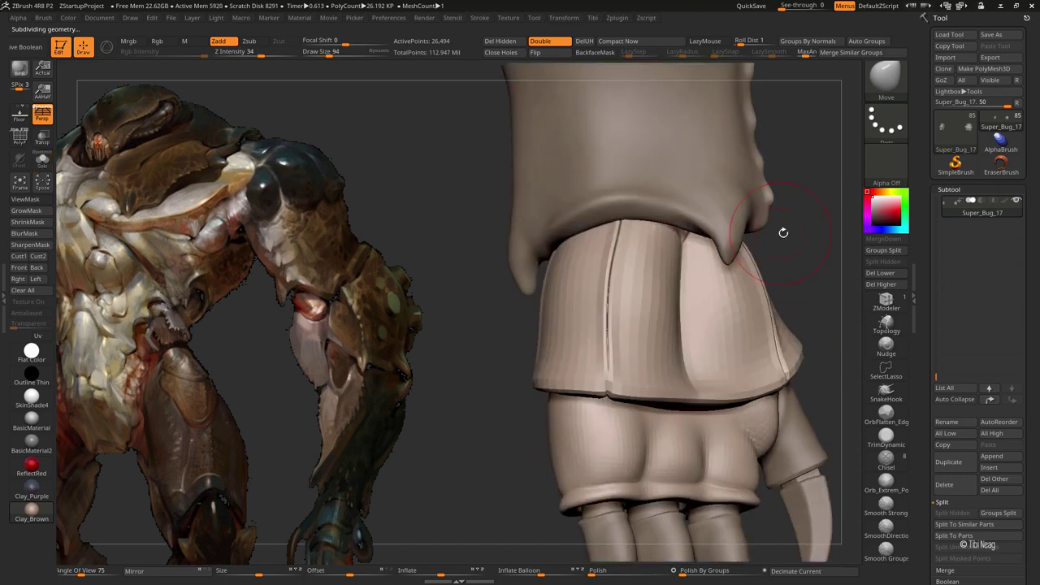
left_click_drag(783, 230, 697, 232)
left_click(696, 232, "ctrl+shift")
key("shift+d")
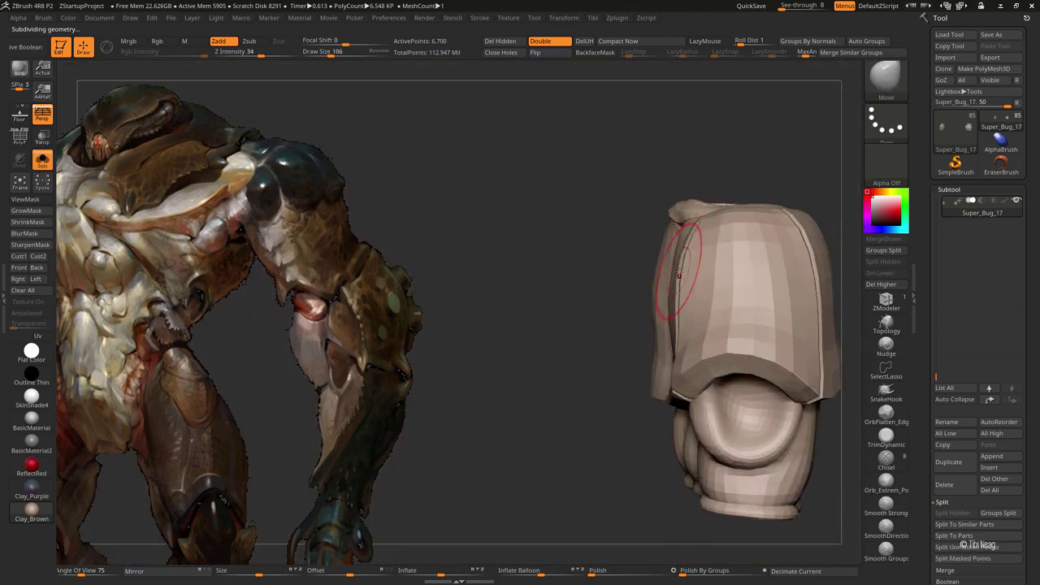
key("d")
left_click(795, 180, "ctrl+shift")
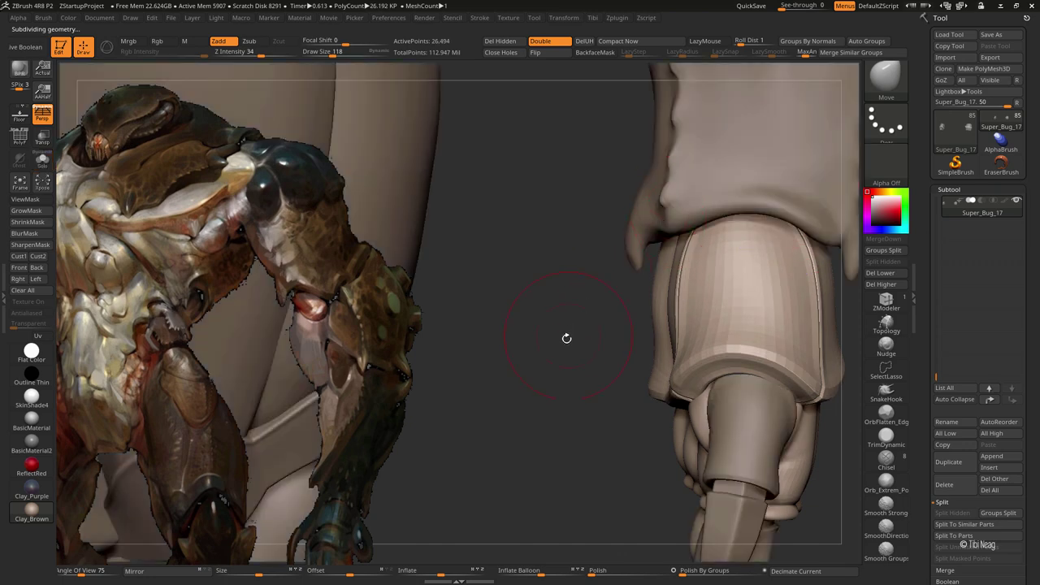
left_click_drag(564, 339, 667, 242)
mouse_move(817, 382)
left_mouse_down()
mouse_move(692, 306)
mouse_move(607, 335)
left_mouse_up()
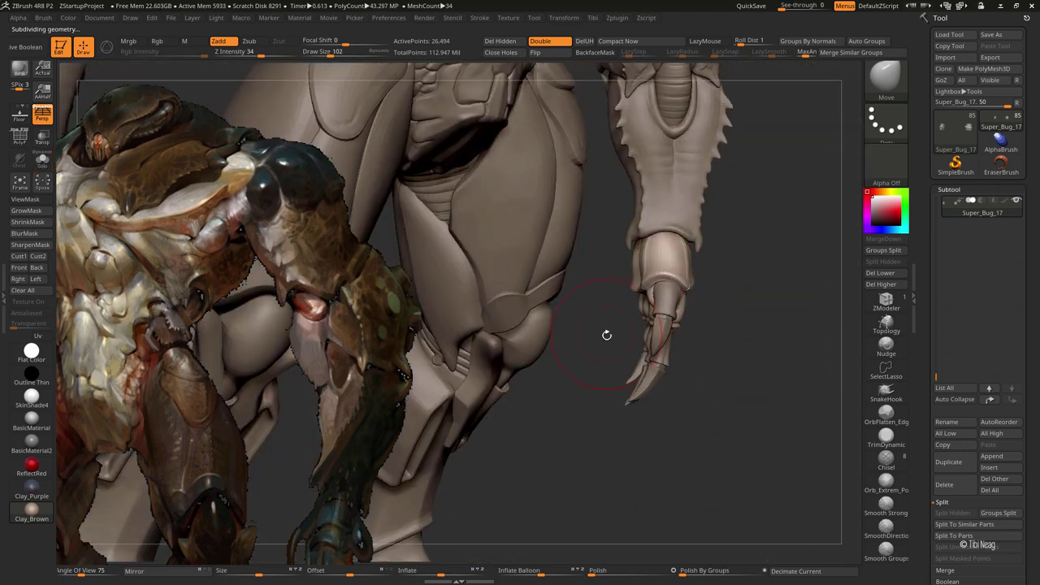
mouse_move(686, 280)
left_mouse_down()
mouse_move(694, 300)
mouse_move(678, 268)
left_mouse_up()
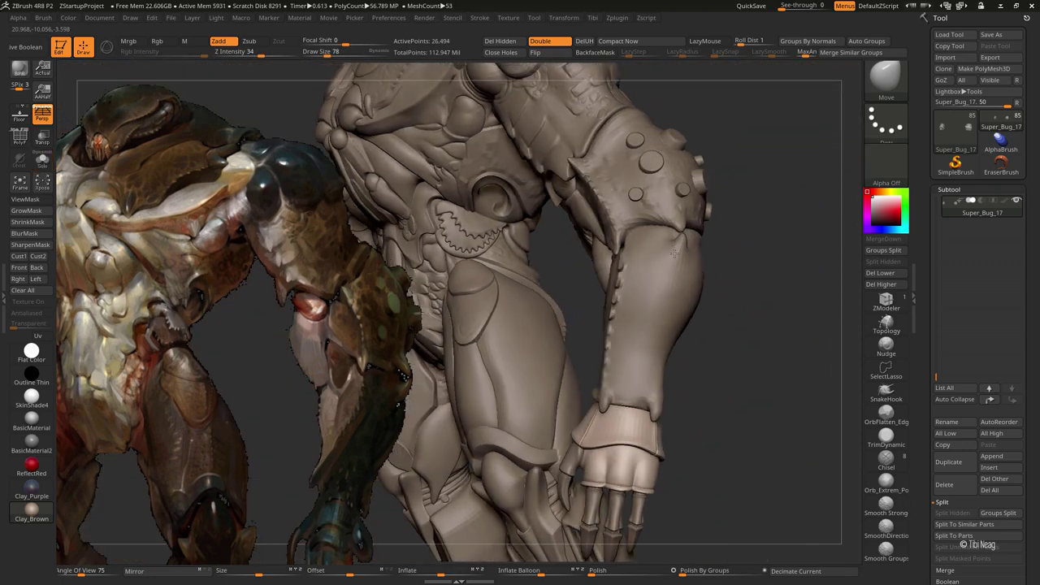